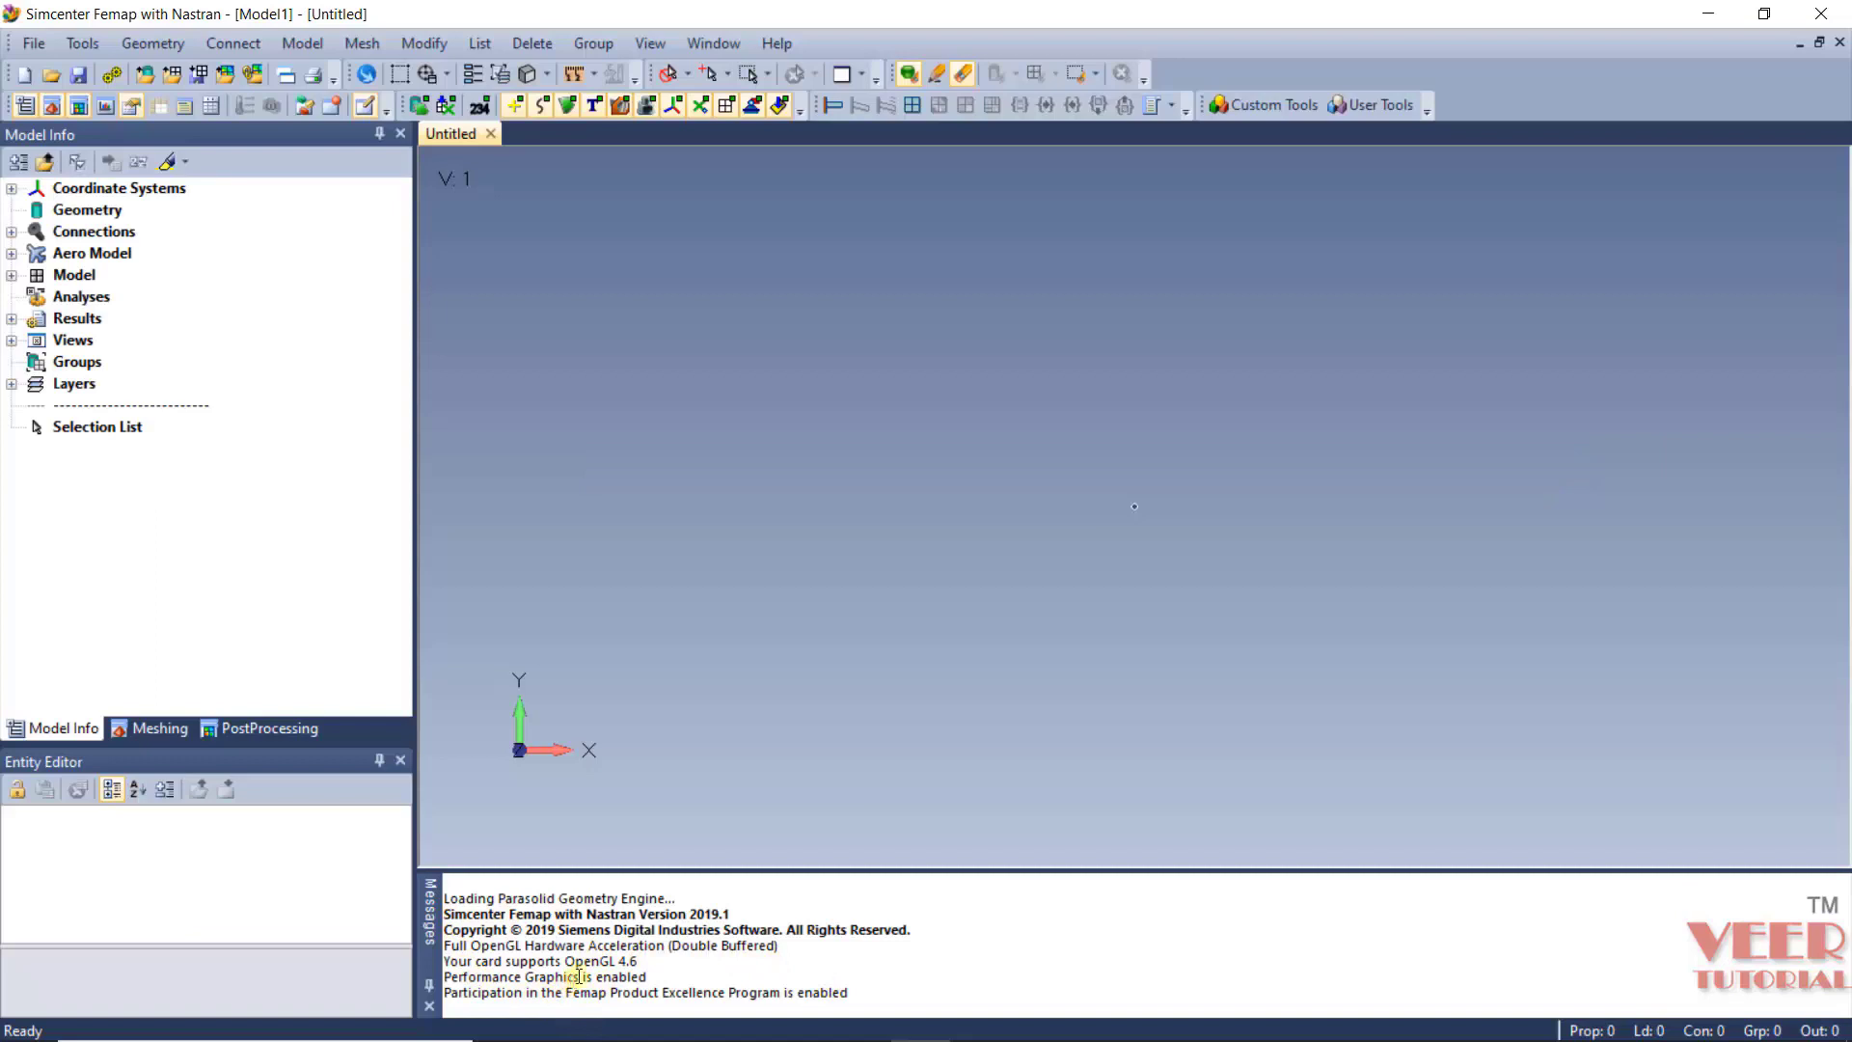
# Hide the Messages pane from the Other Windows list.
pyautogui.click(83, 44)
pyautogui.moveTo(254, 594)
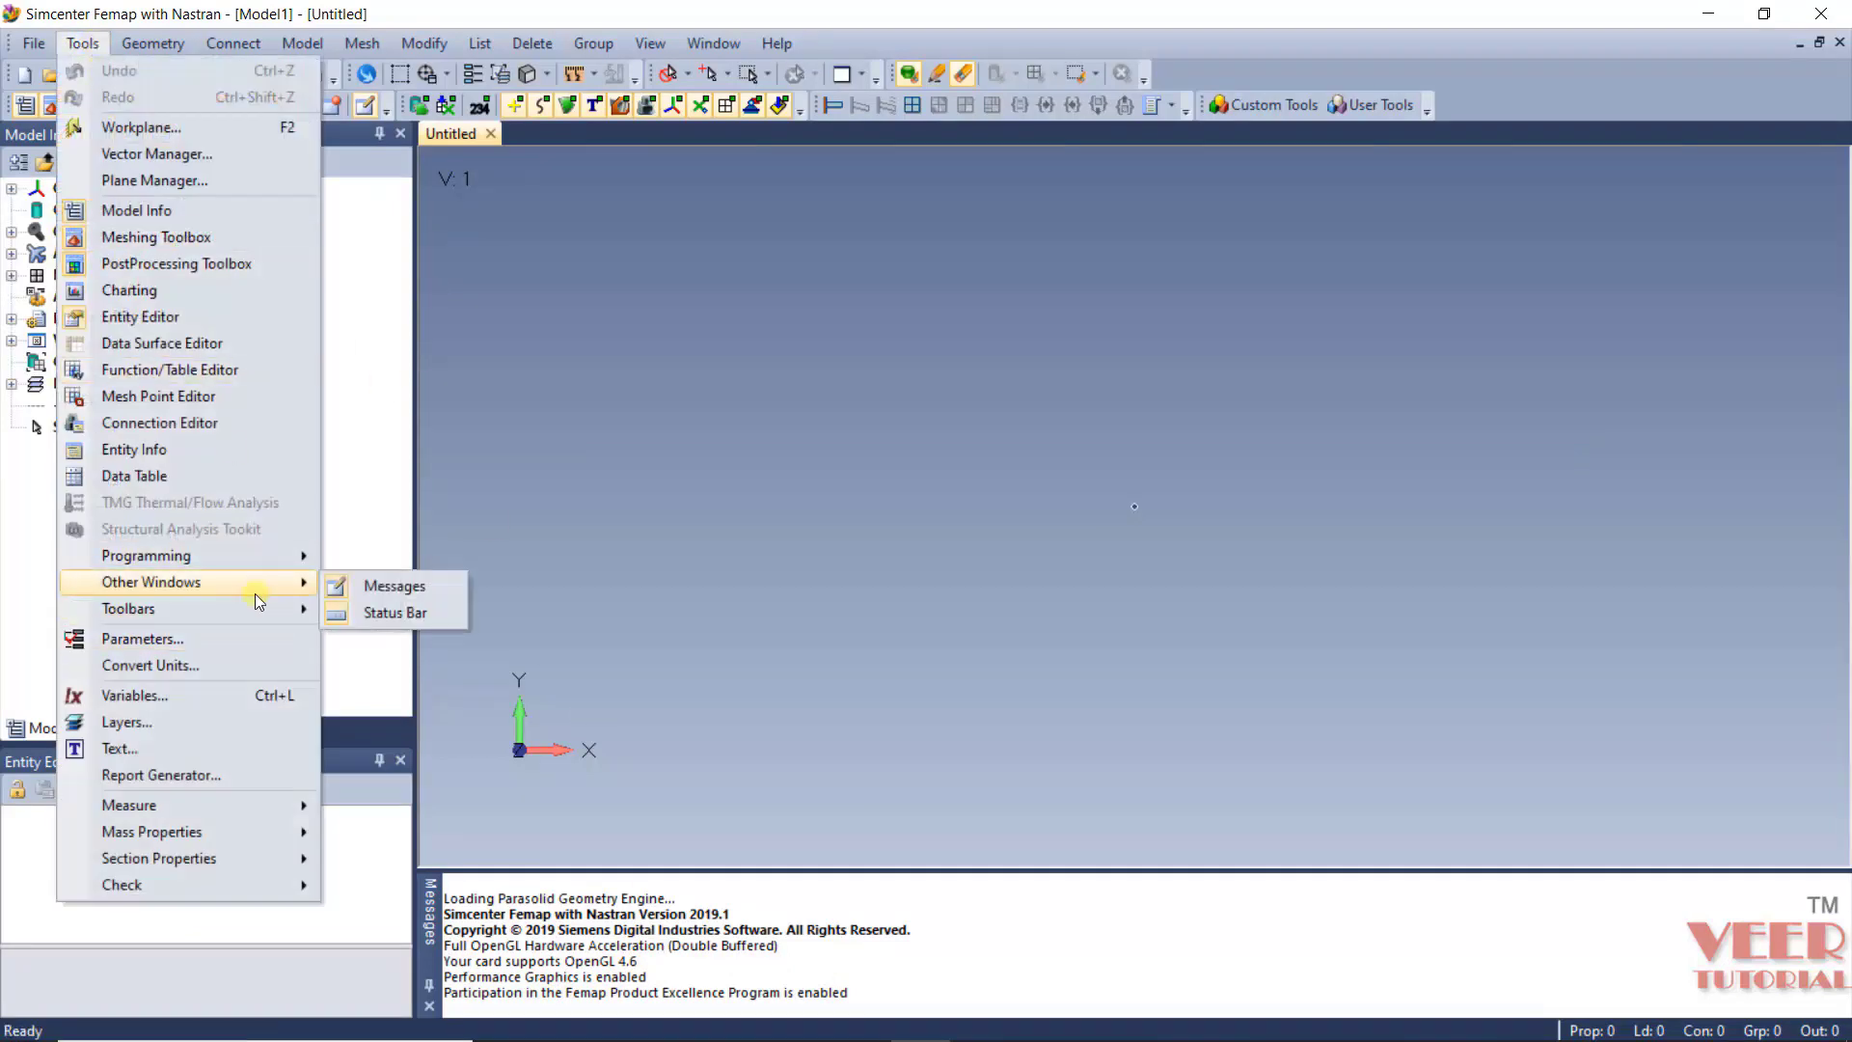
pyautogui.click(405, 586)
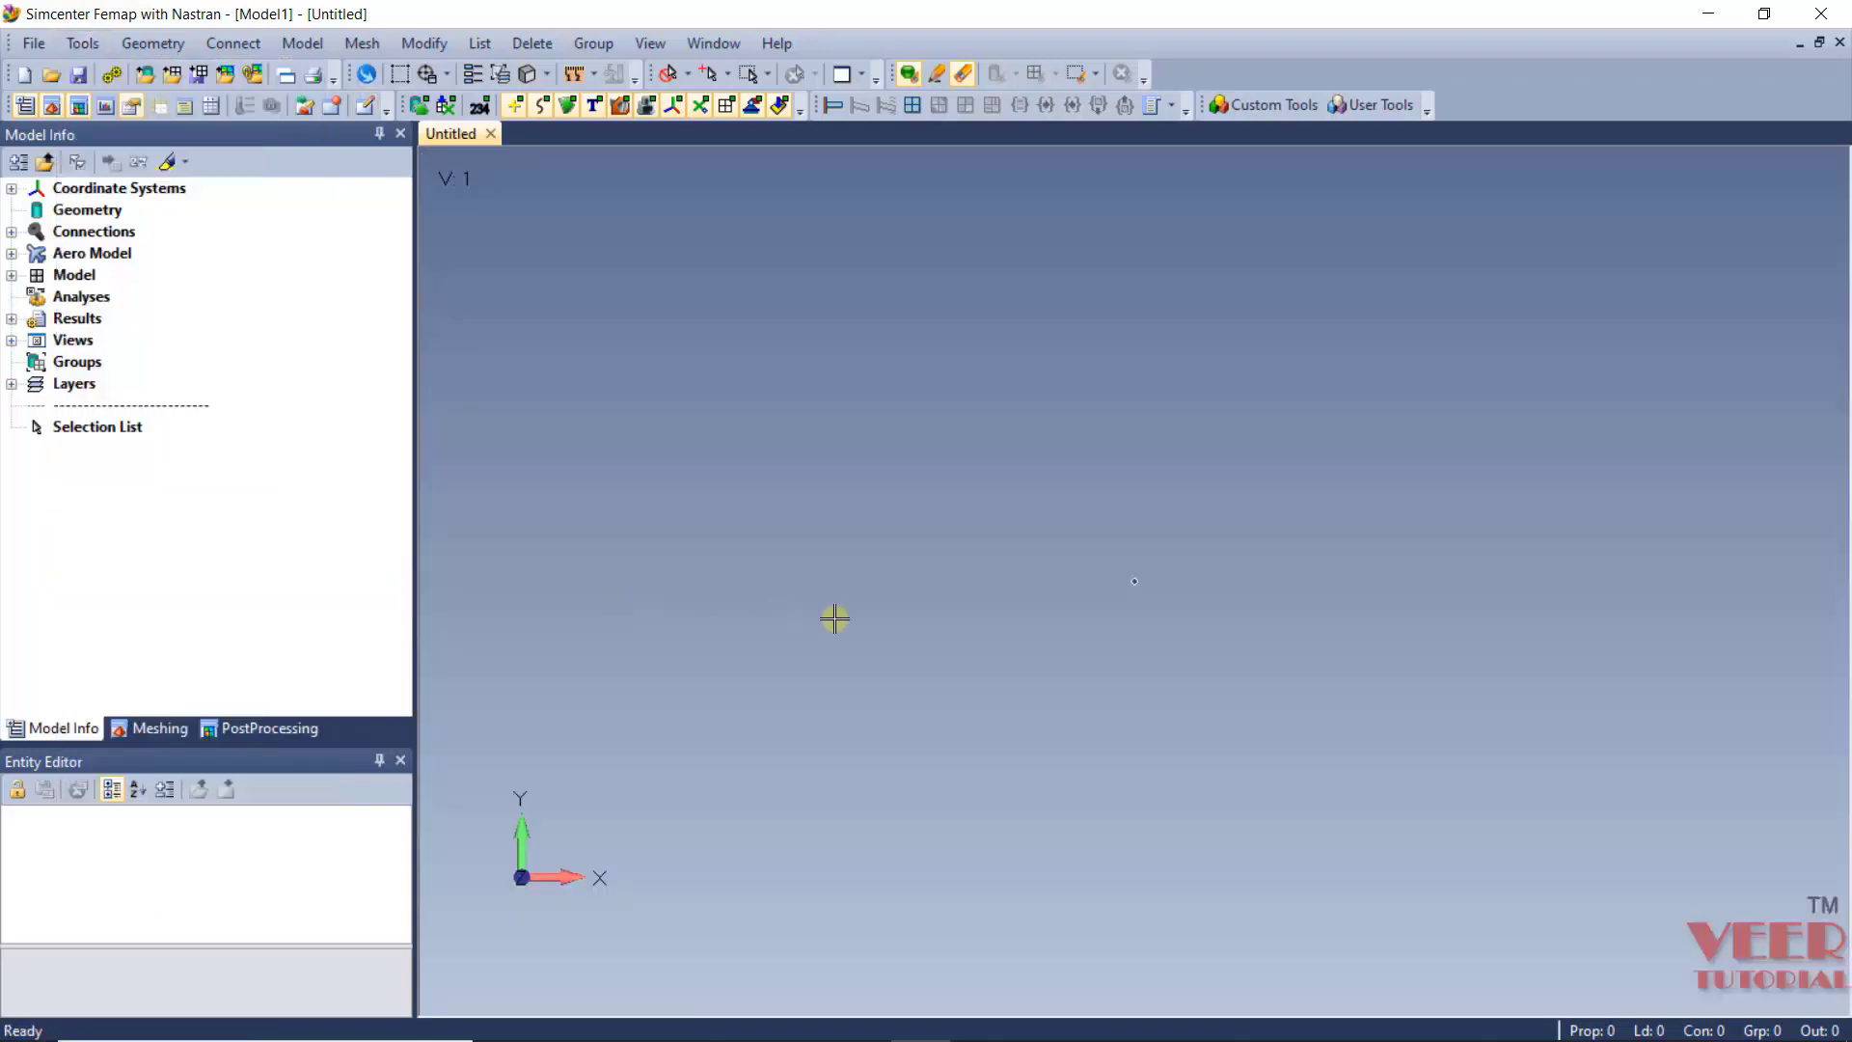
# Import the ASSEMBLY.X_T geometry with a geometry scale factor of 1.
pyautogui.click(34, 44)
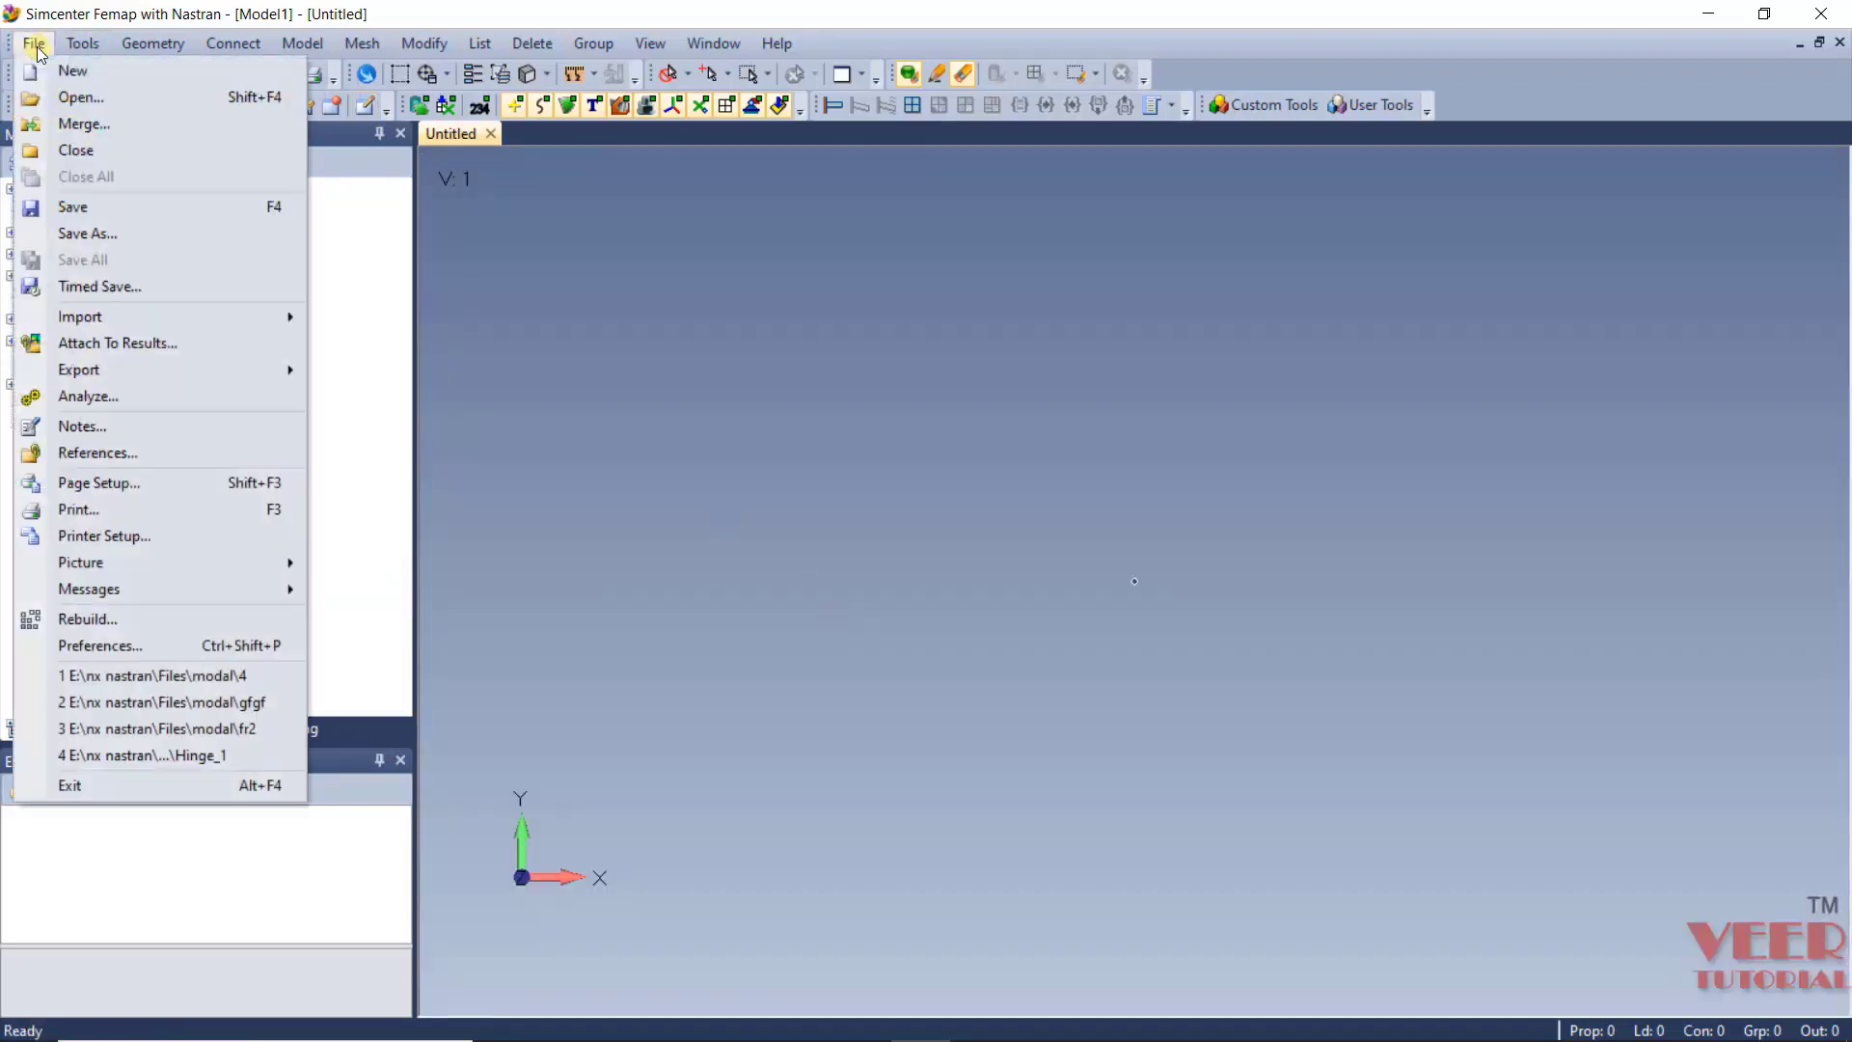
pyautogui.moveTo(217, 309)
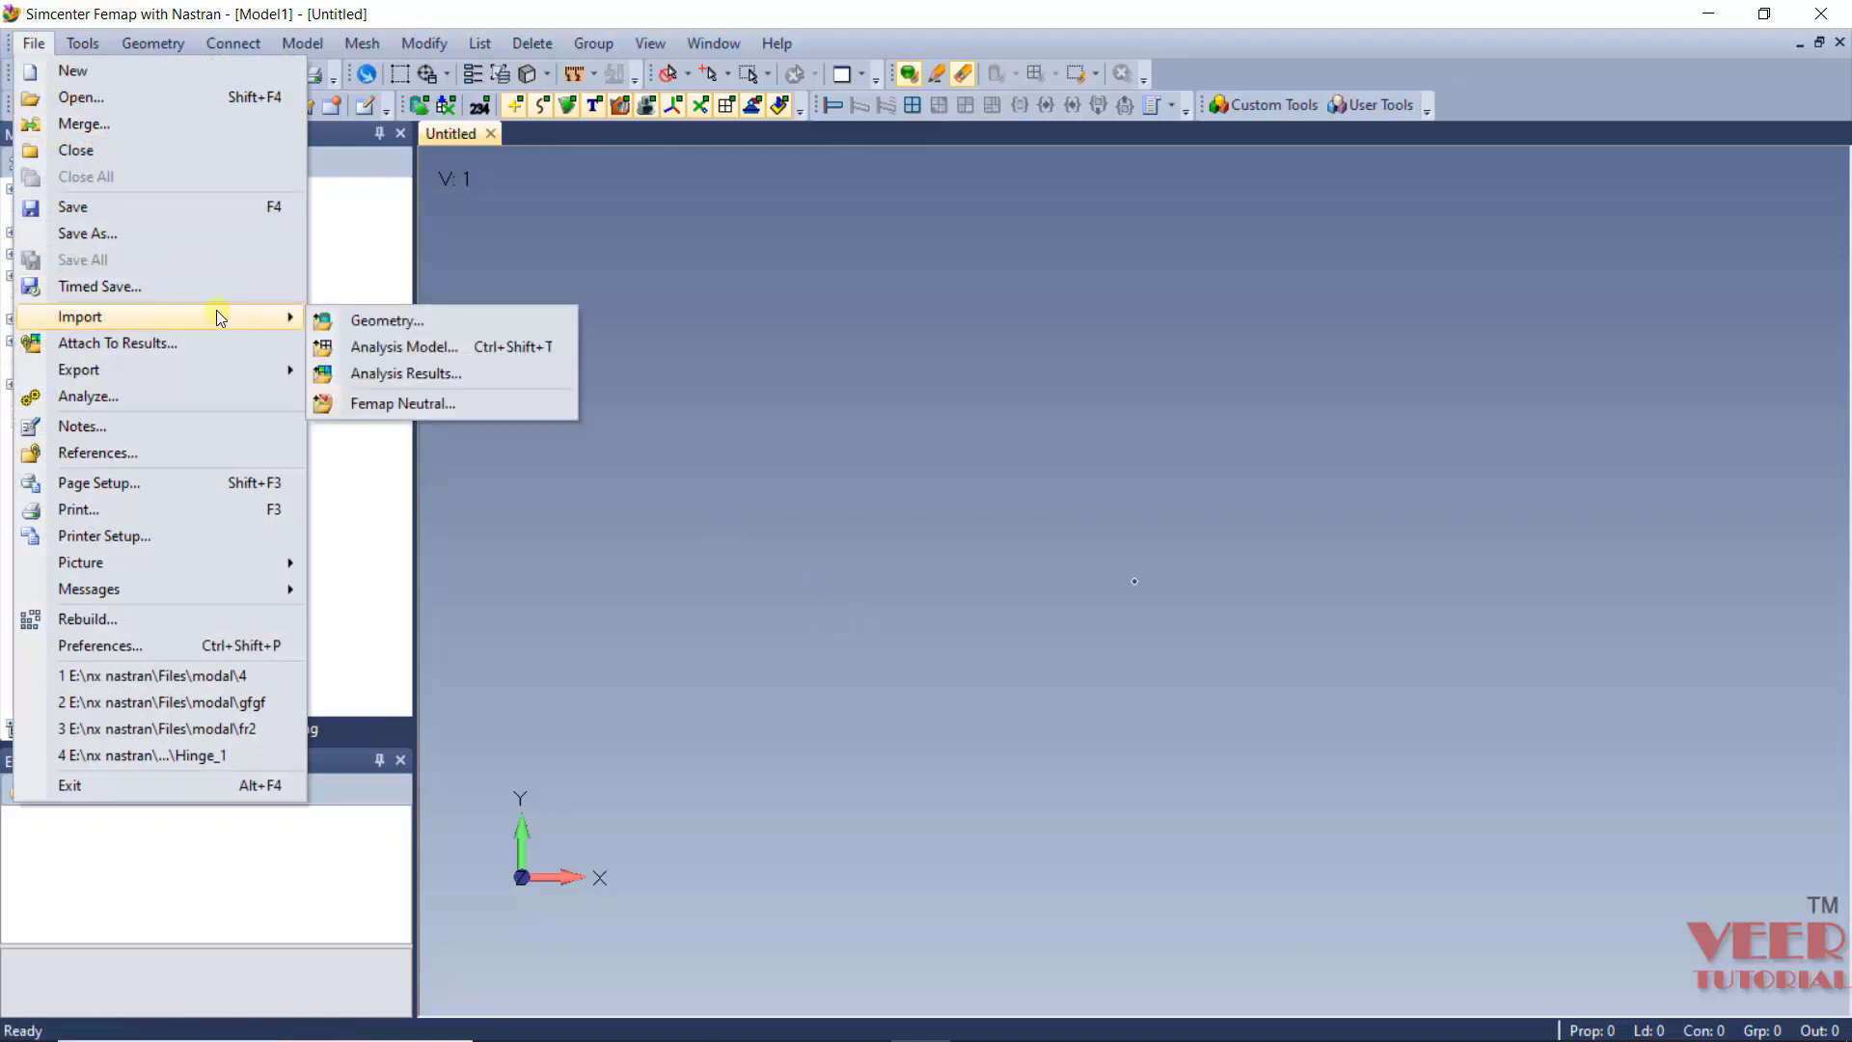
pyautogui.click(405, 320)
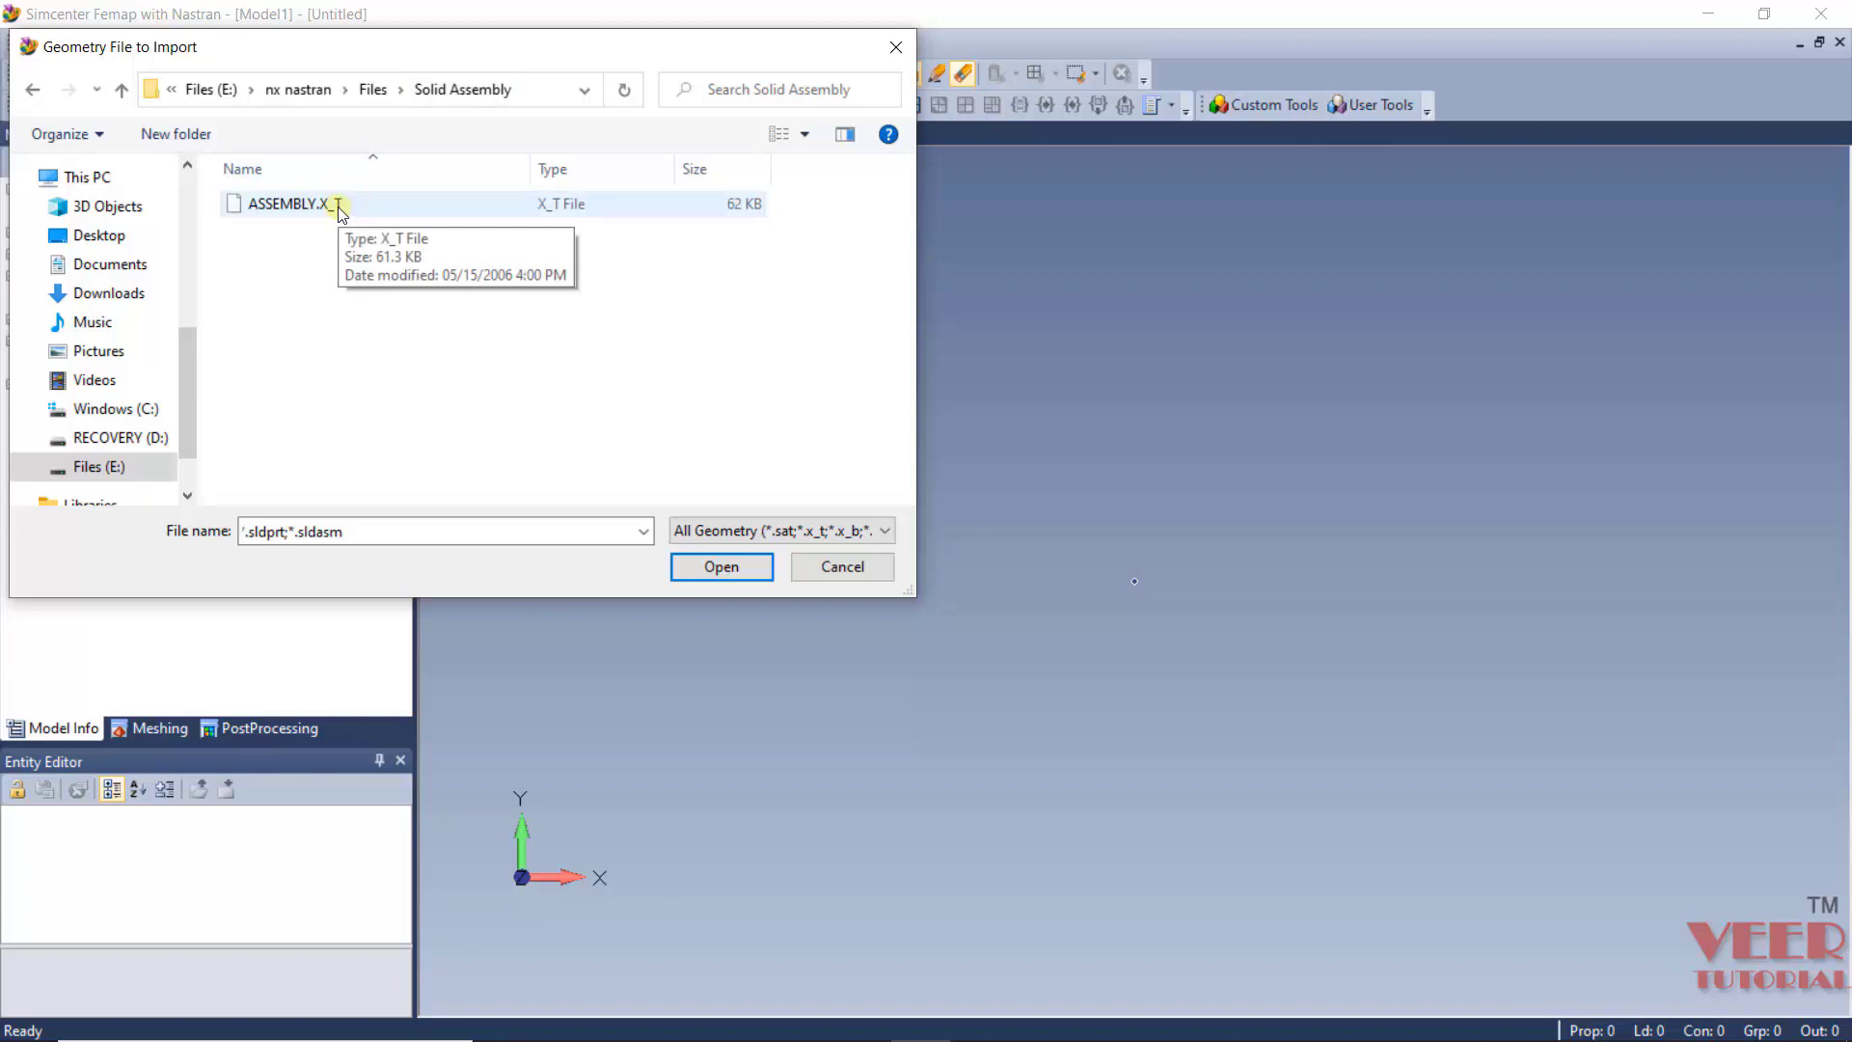
pyautogui.click(247, 204)
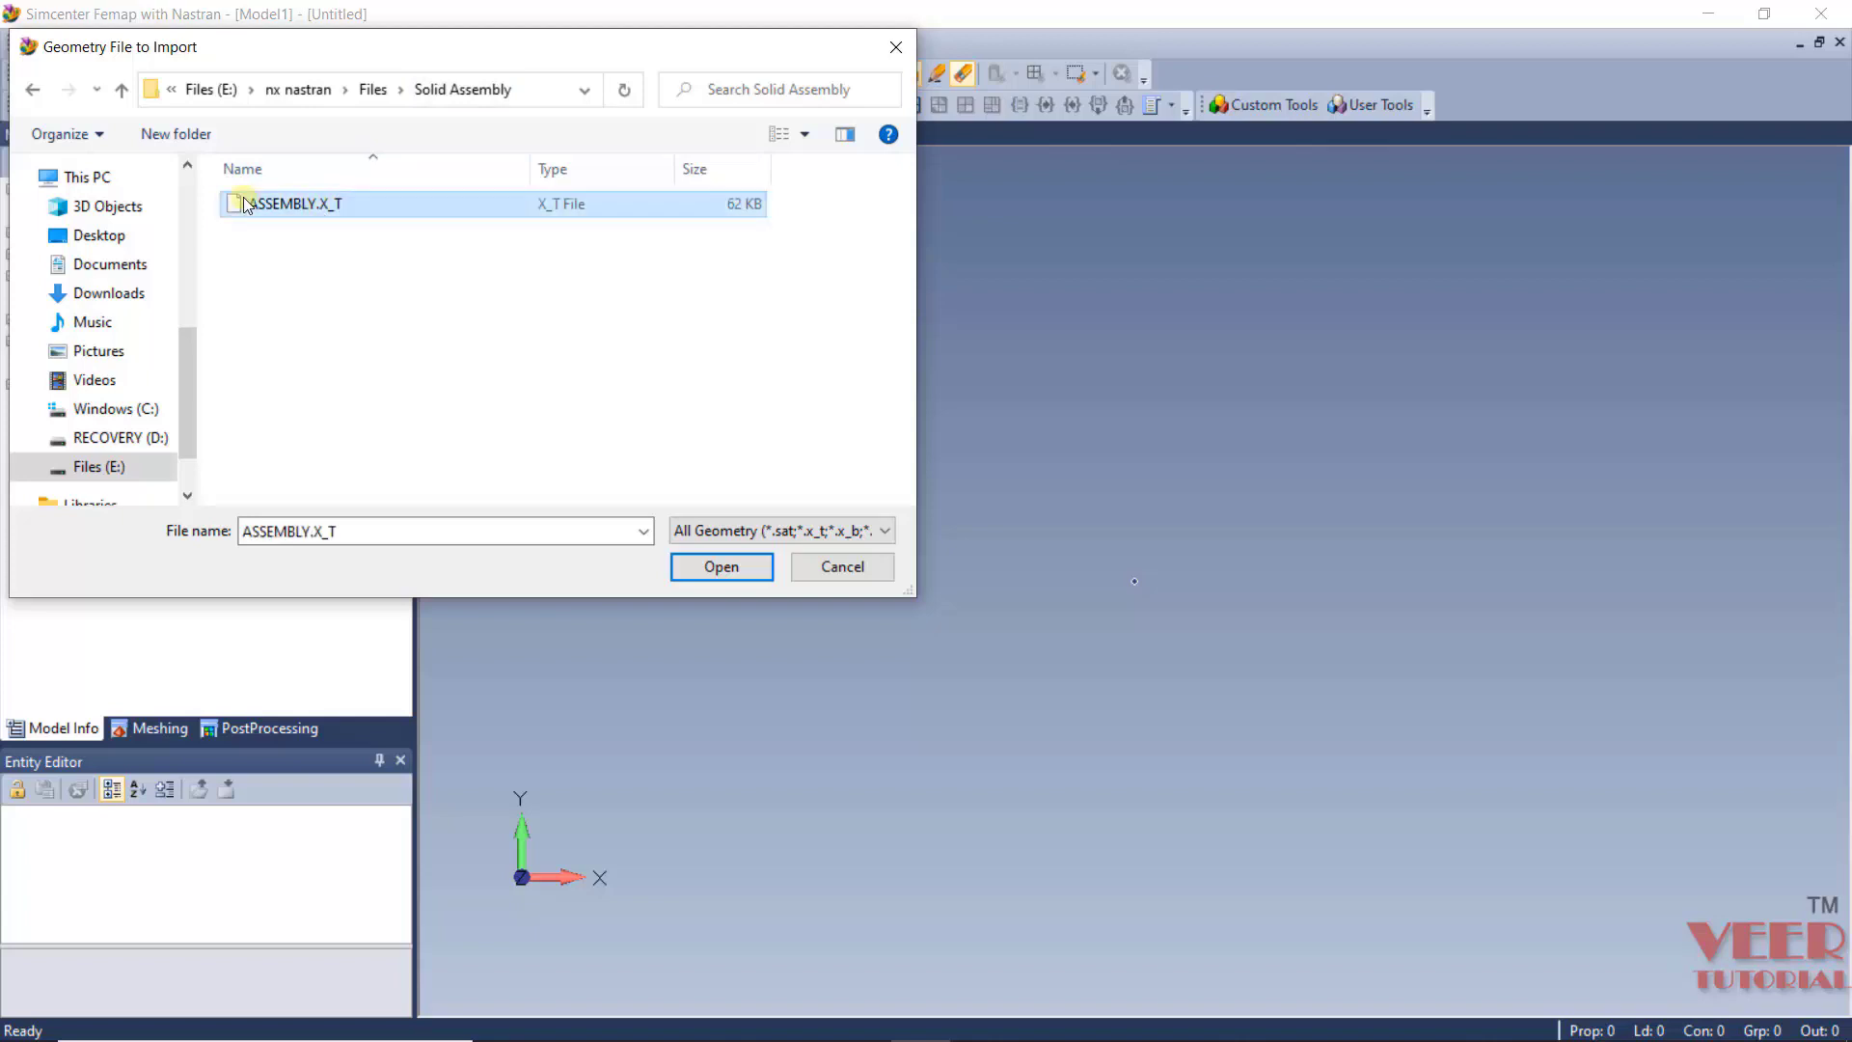
pyautogui.click(719, 566)
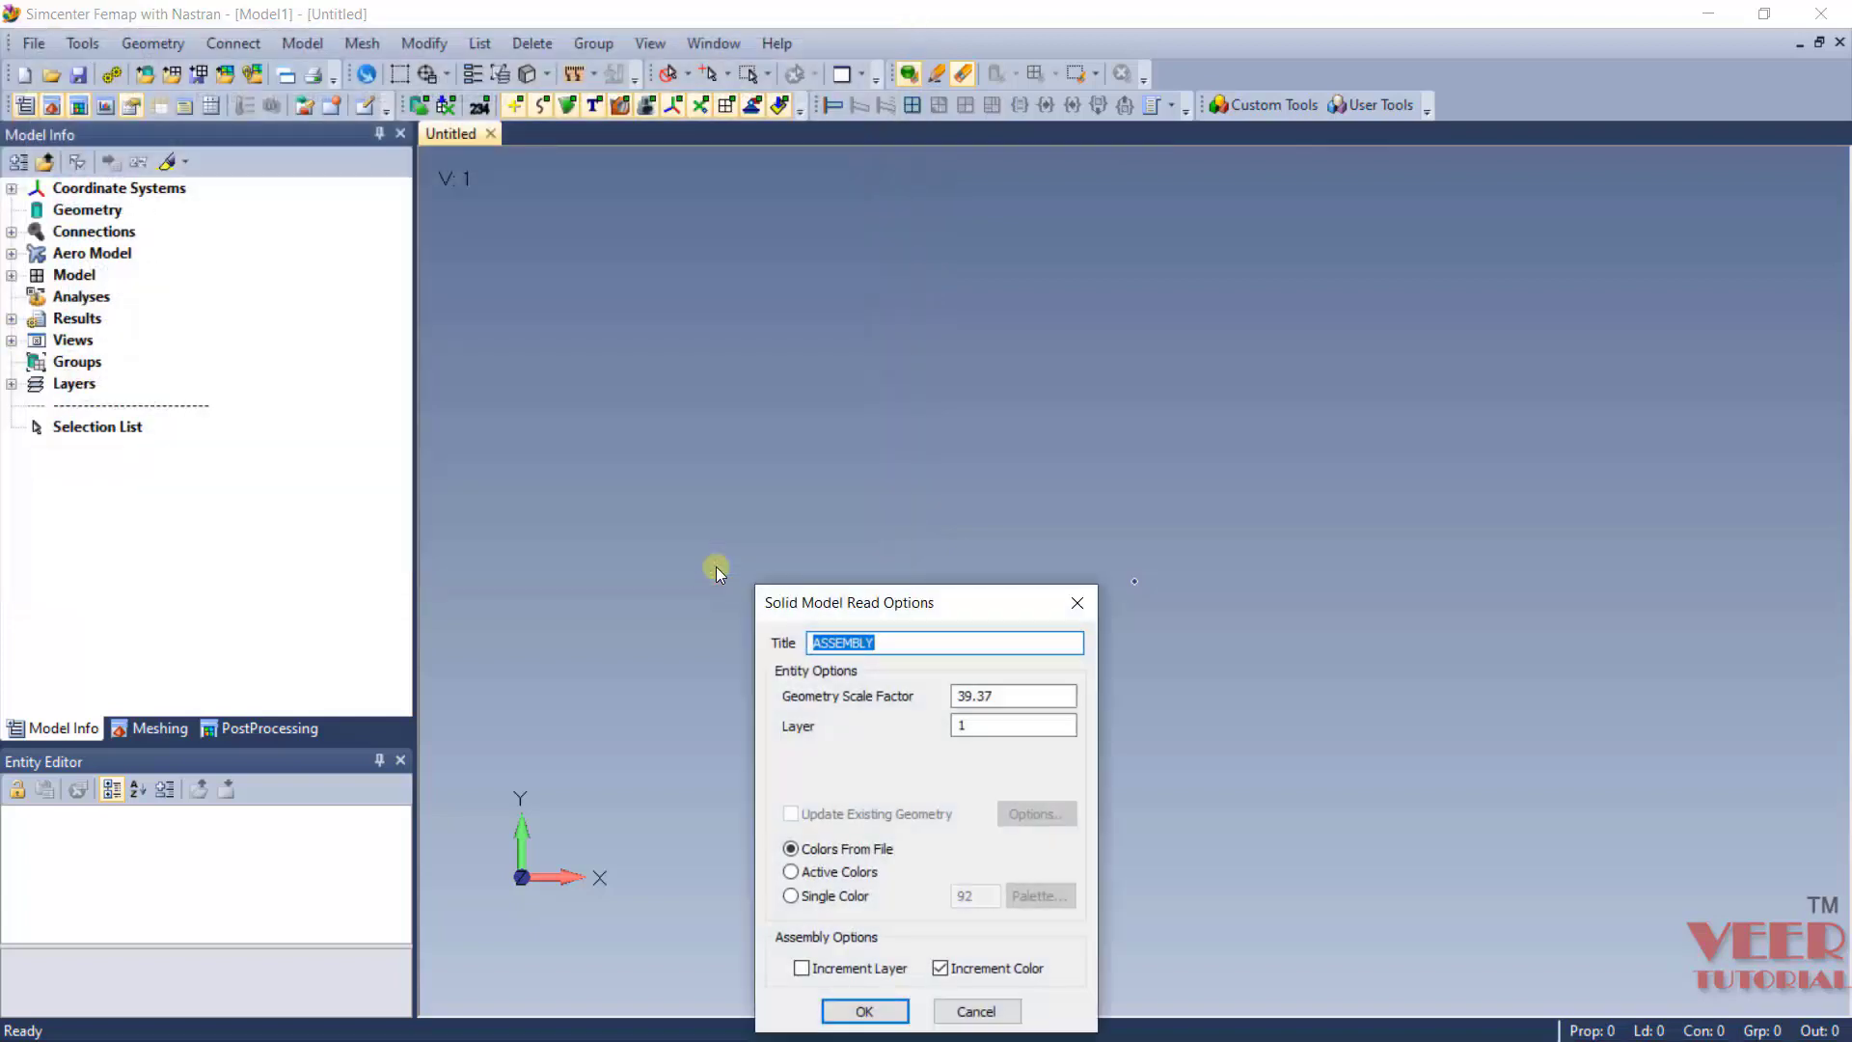
pyautogui.moveTo(1011, 696); pyautogui.dragTo(786, 696)
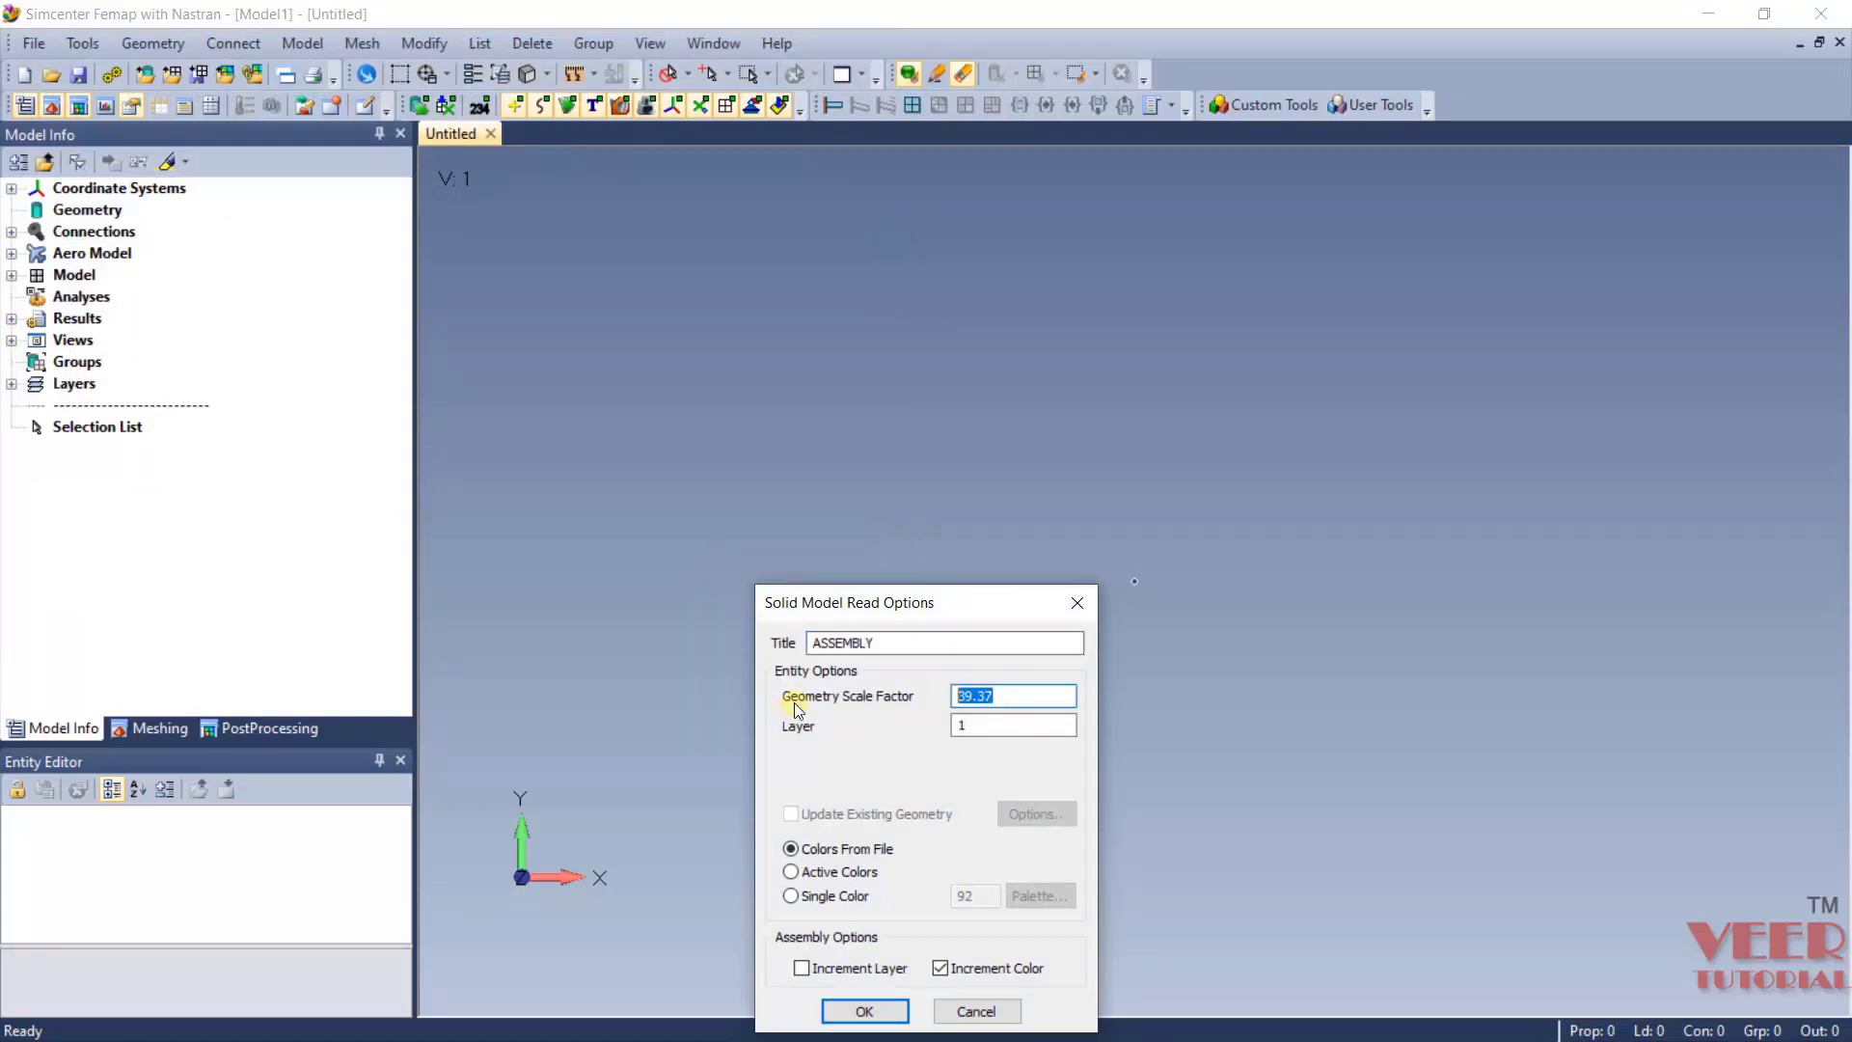
pyautogui.write('1')
pyautogui.click(868, 1013)
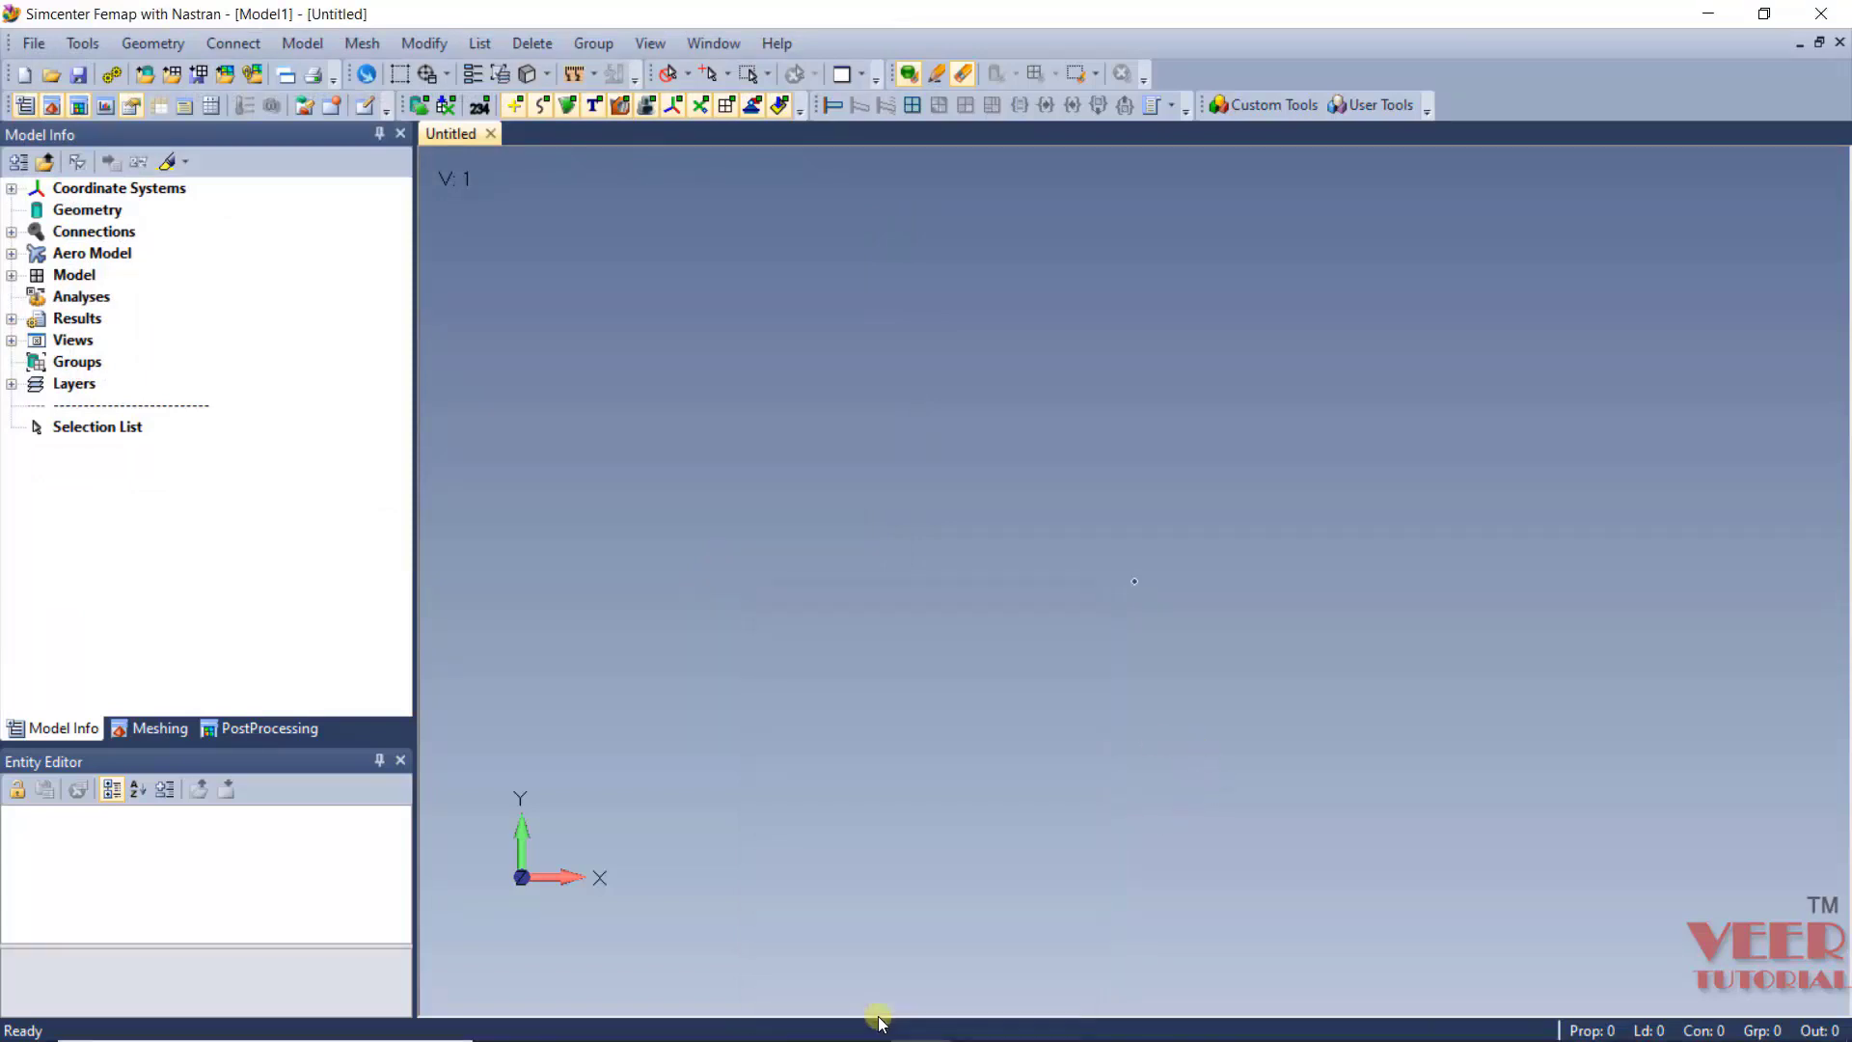
pyautogui.click(870, 571)
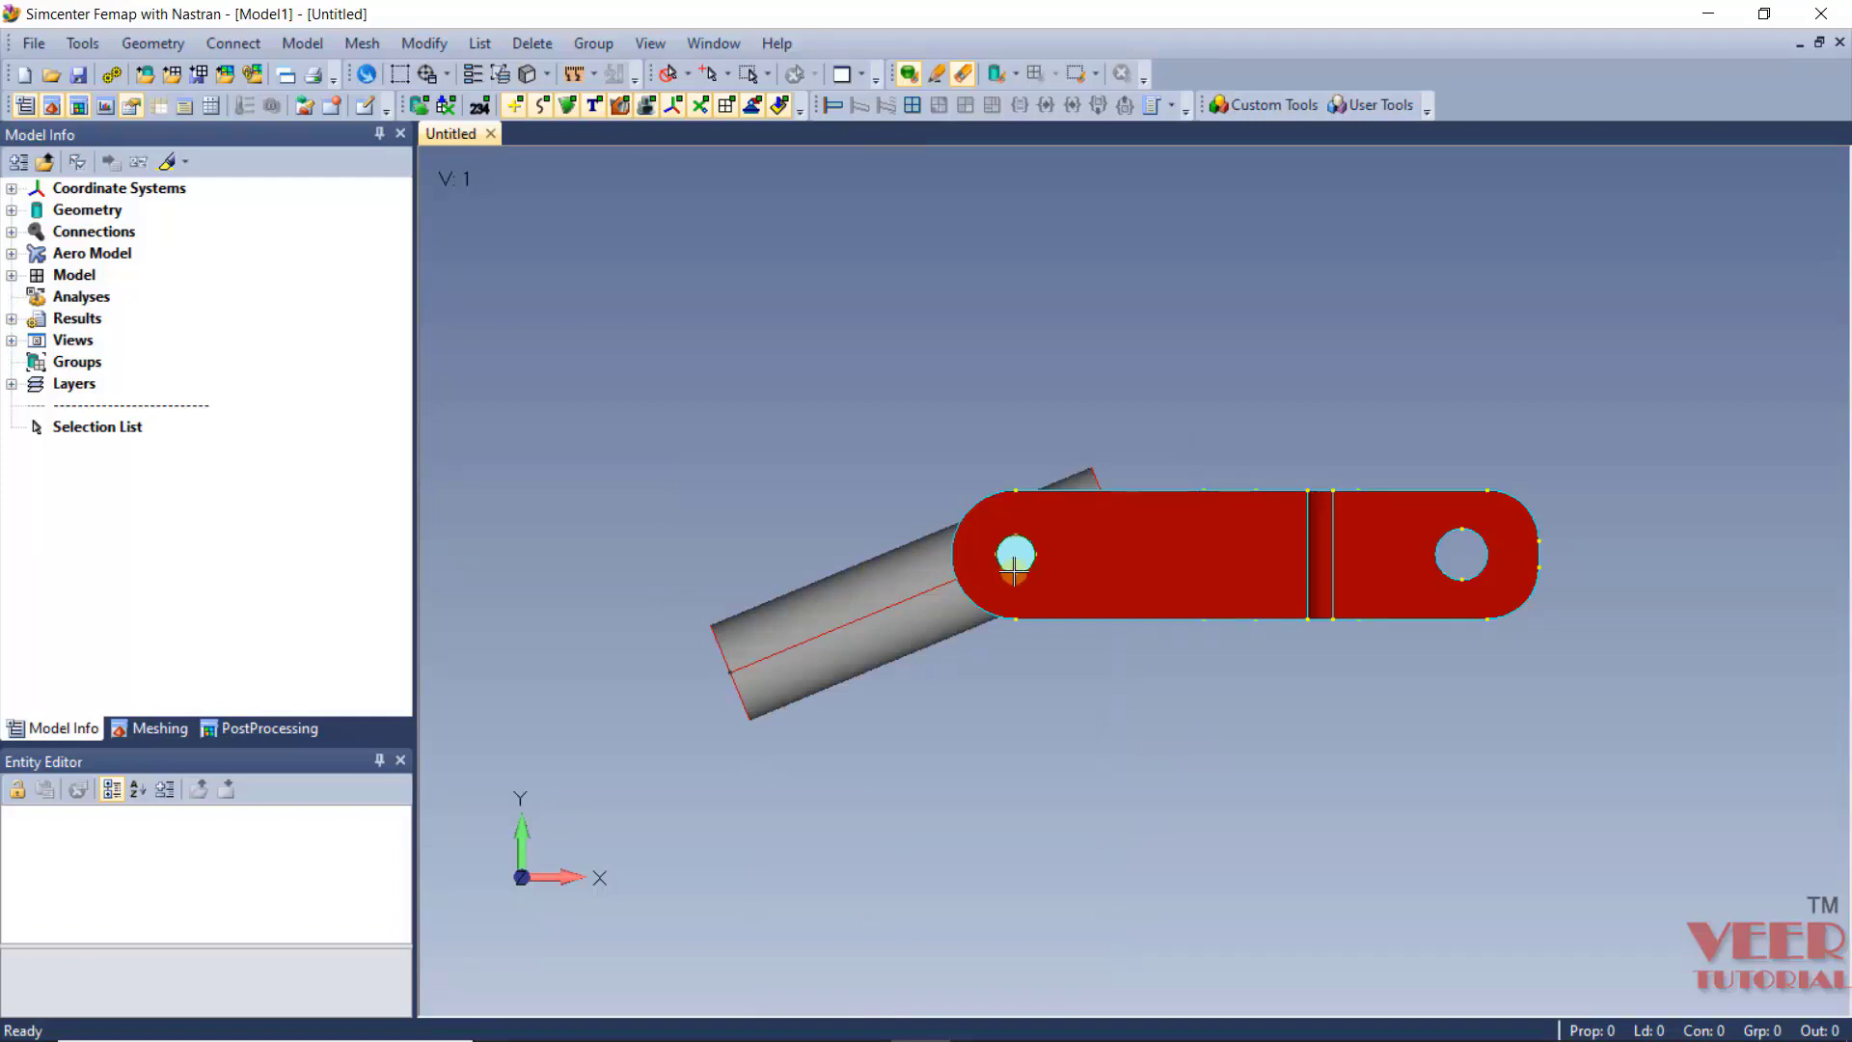
pyautogui.moveTo(959, 463); pyautogui.dragTo(1228, 563, button='middle')
pyautogui.scroll(3, 1147, 596)
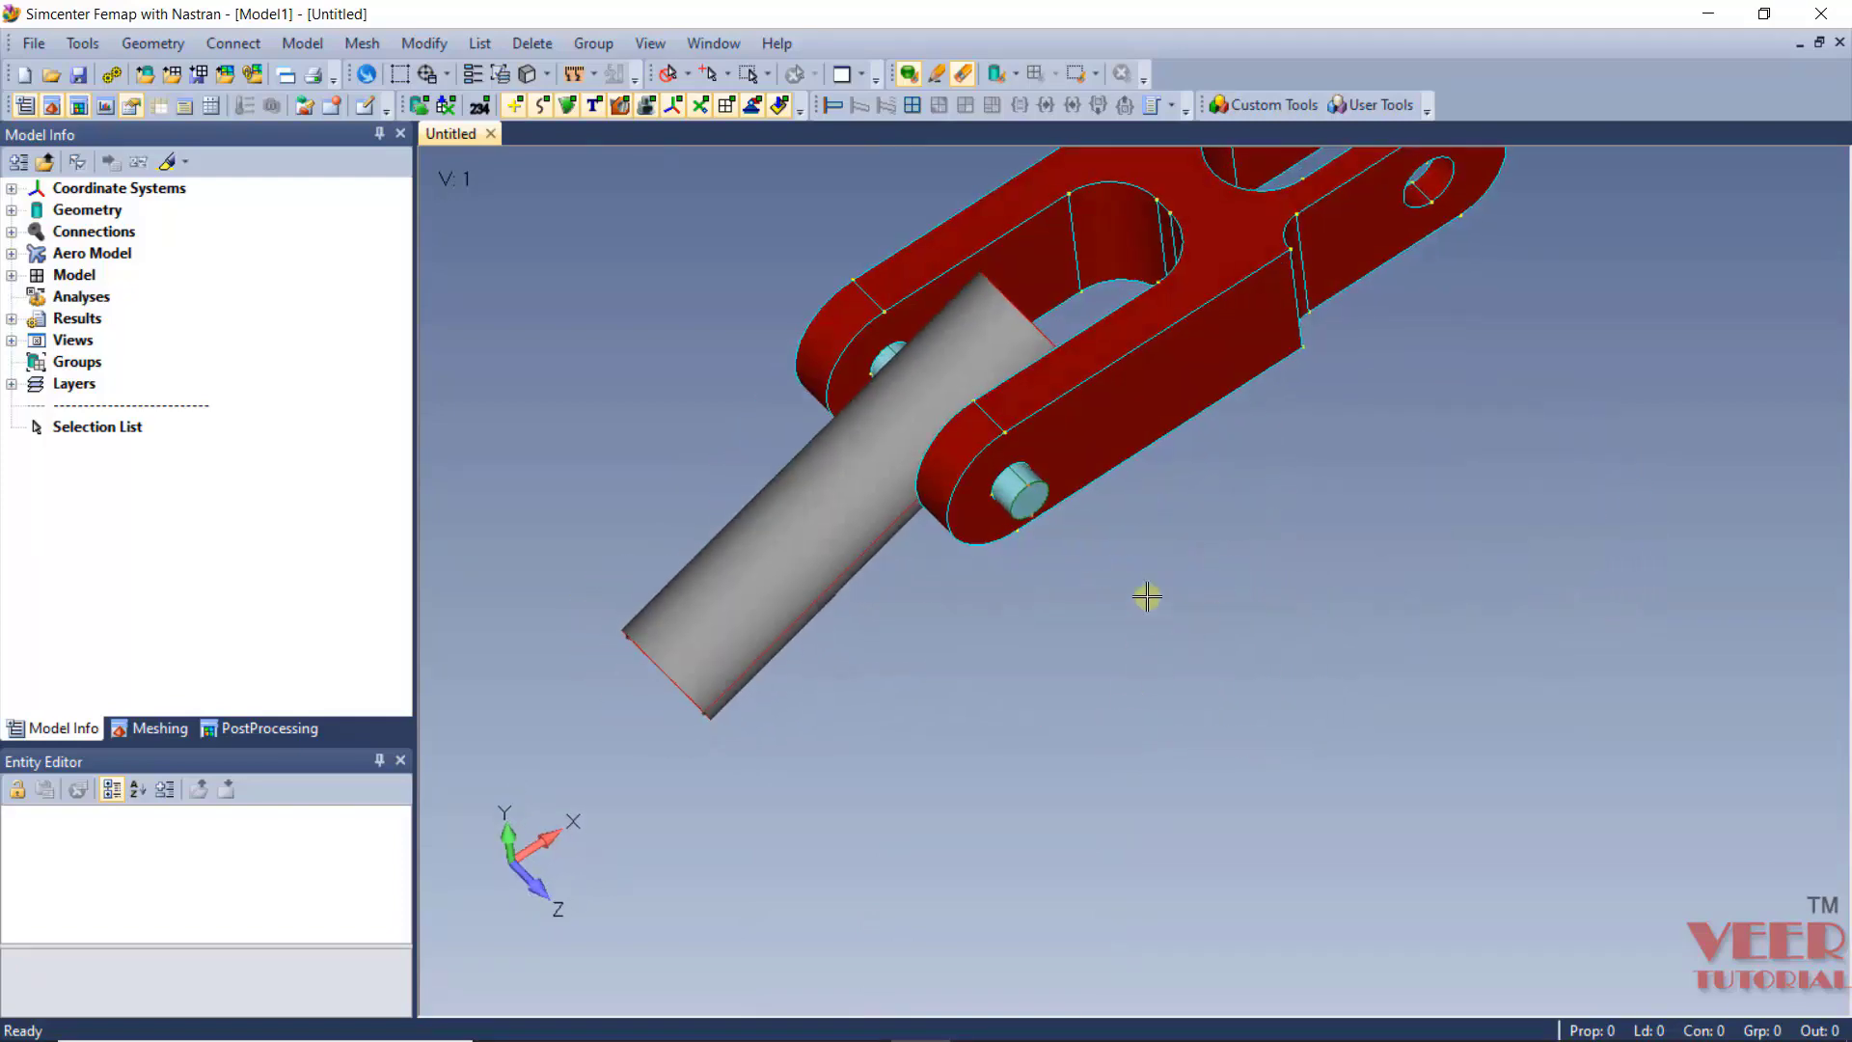
pyautogui.scroll(-3, 1147, 597)
pyautogui.moveTo(1200, 765); pyautogui.dragTo(753, 464, button='middle')
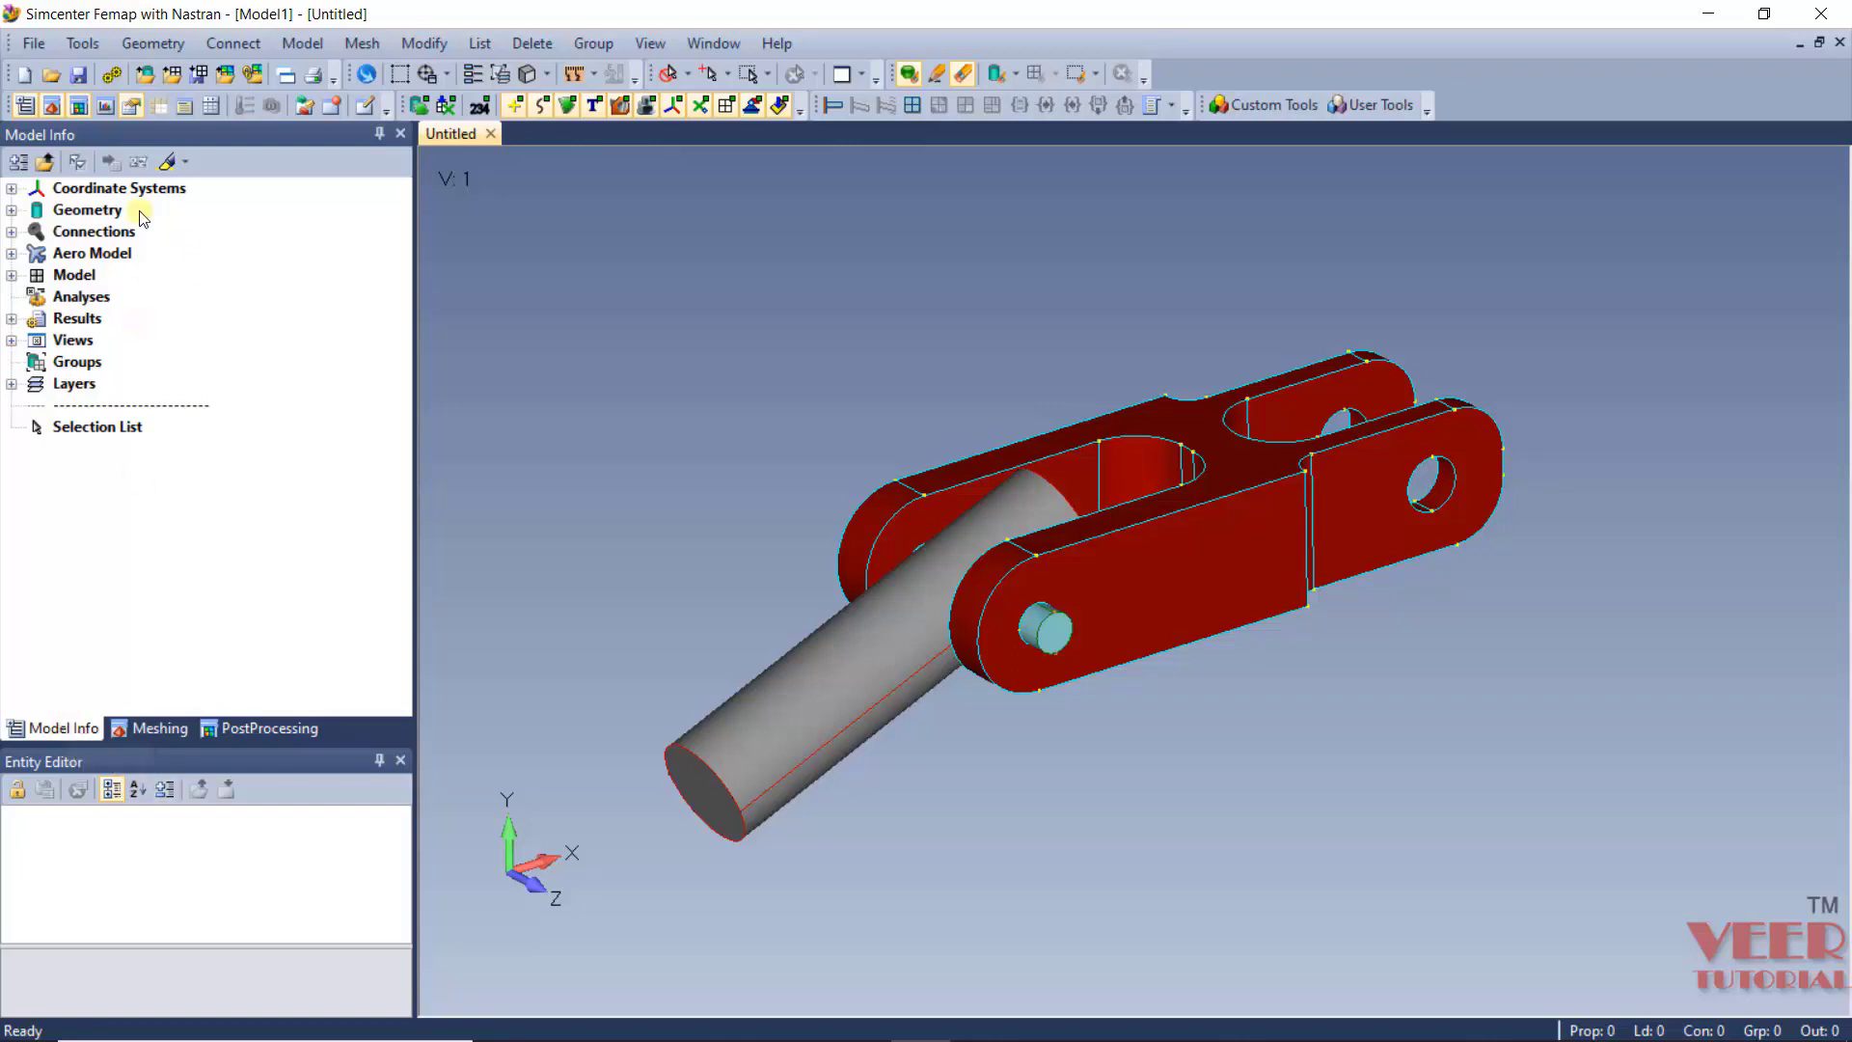
pyautogui.click(12, 210)
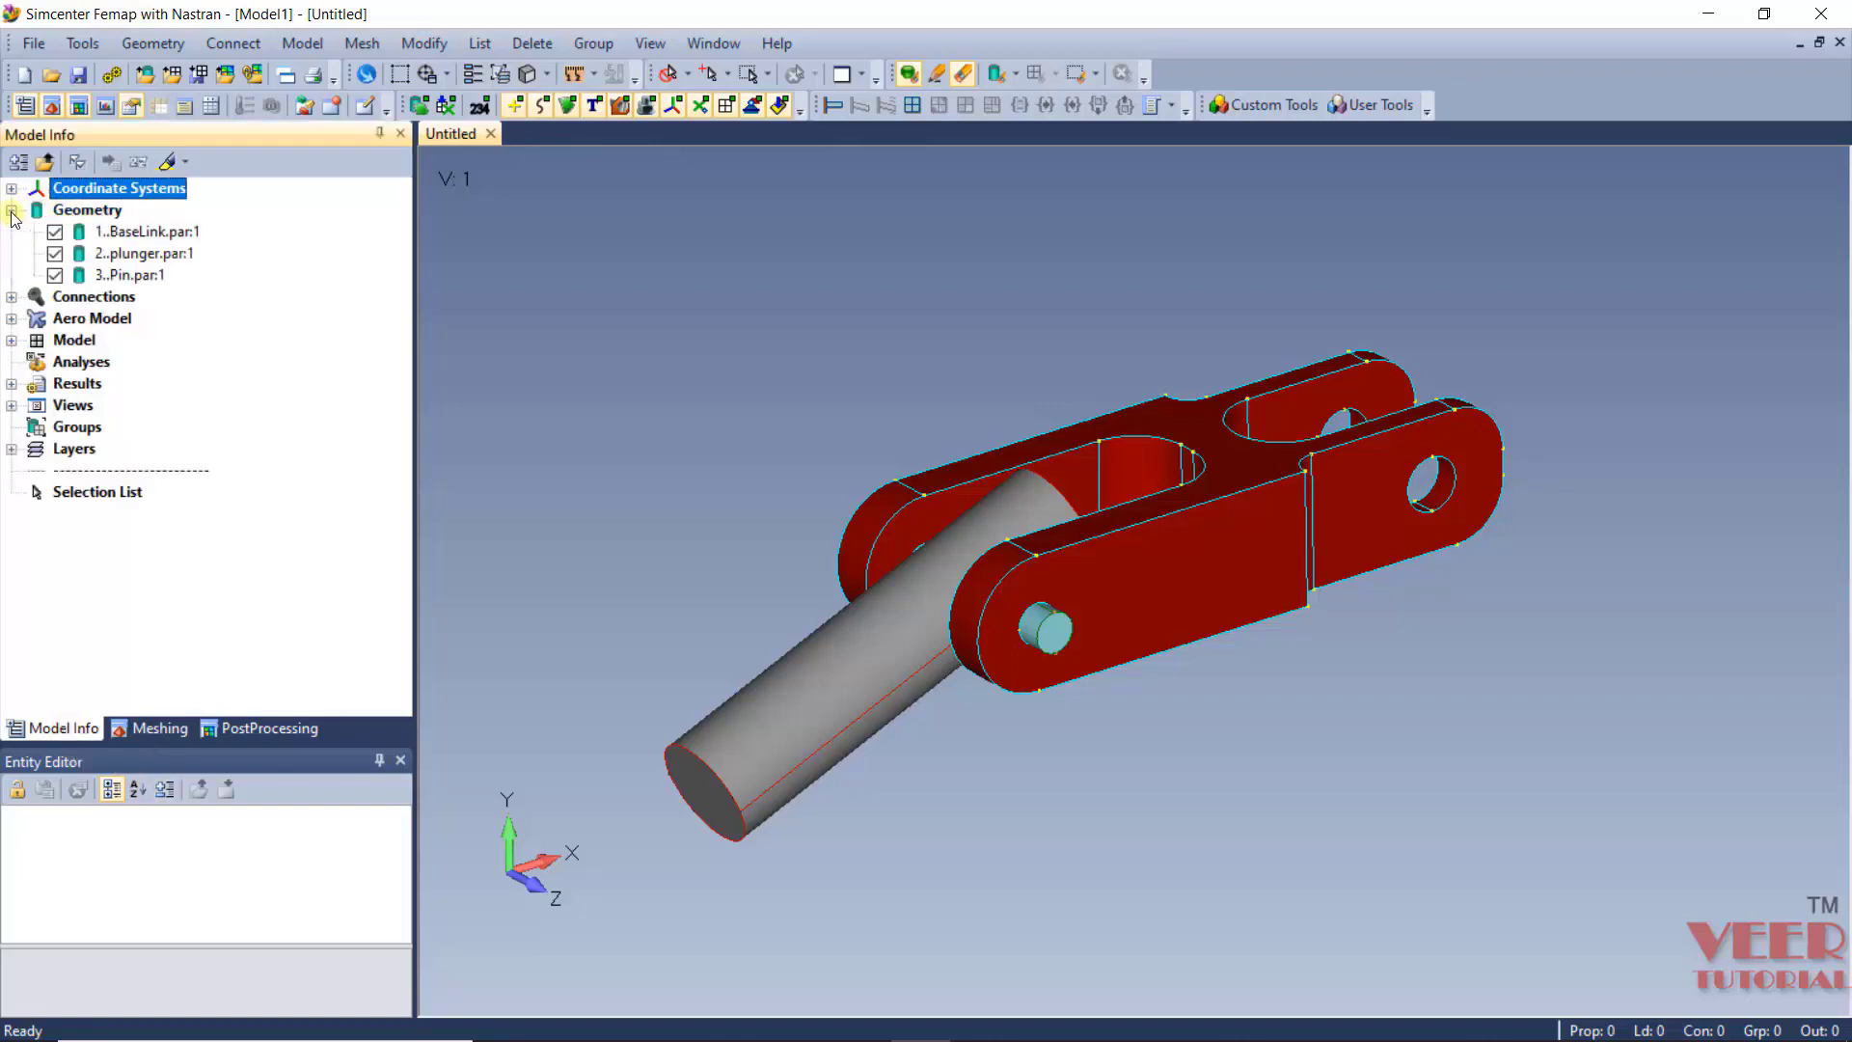
pyautogui.click(140, 236)
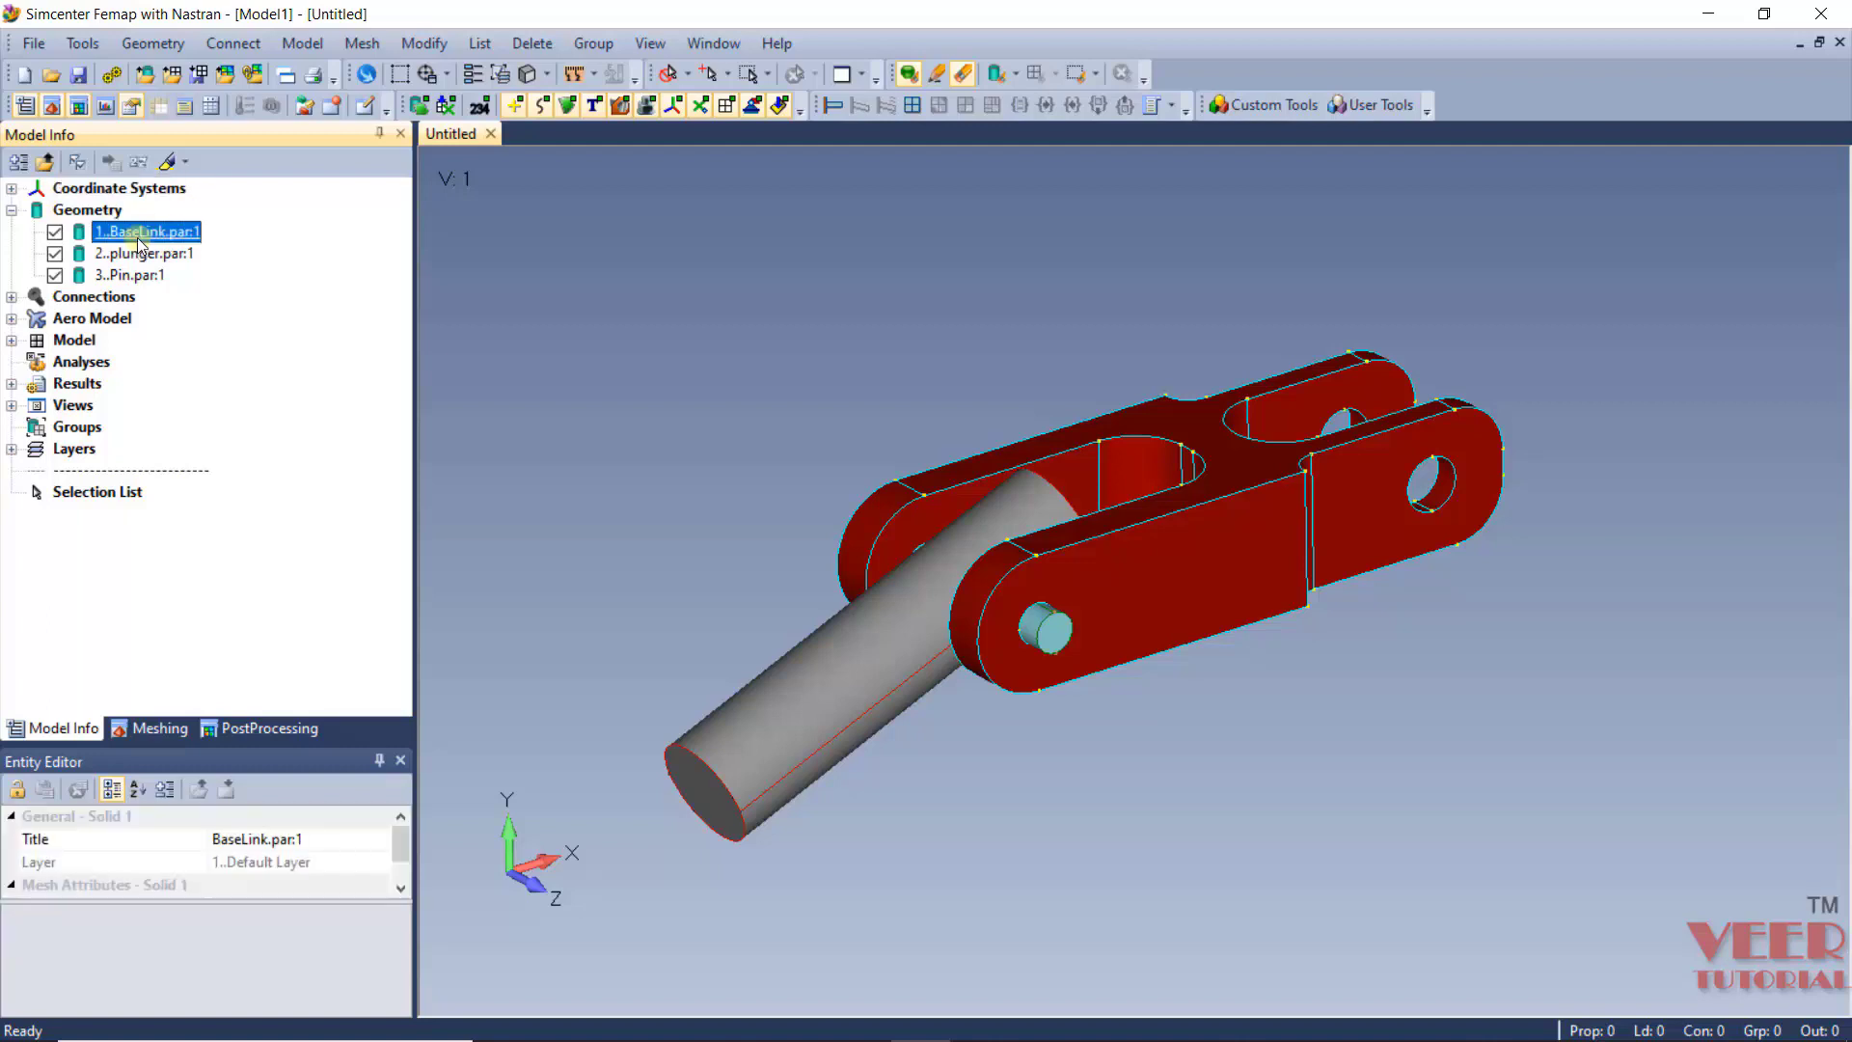
pyautogui.click(56, 232)
pyautogui.click(55, 234)
pyautogui.click(55, 255)
pyautogui.click(55, 255)
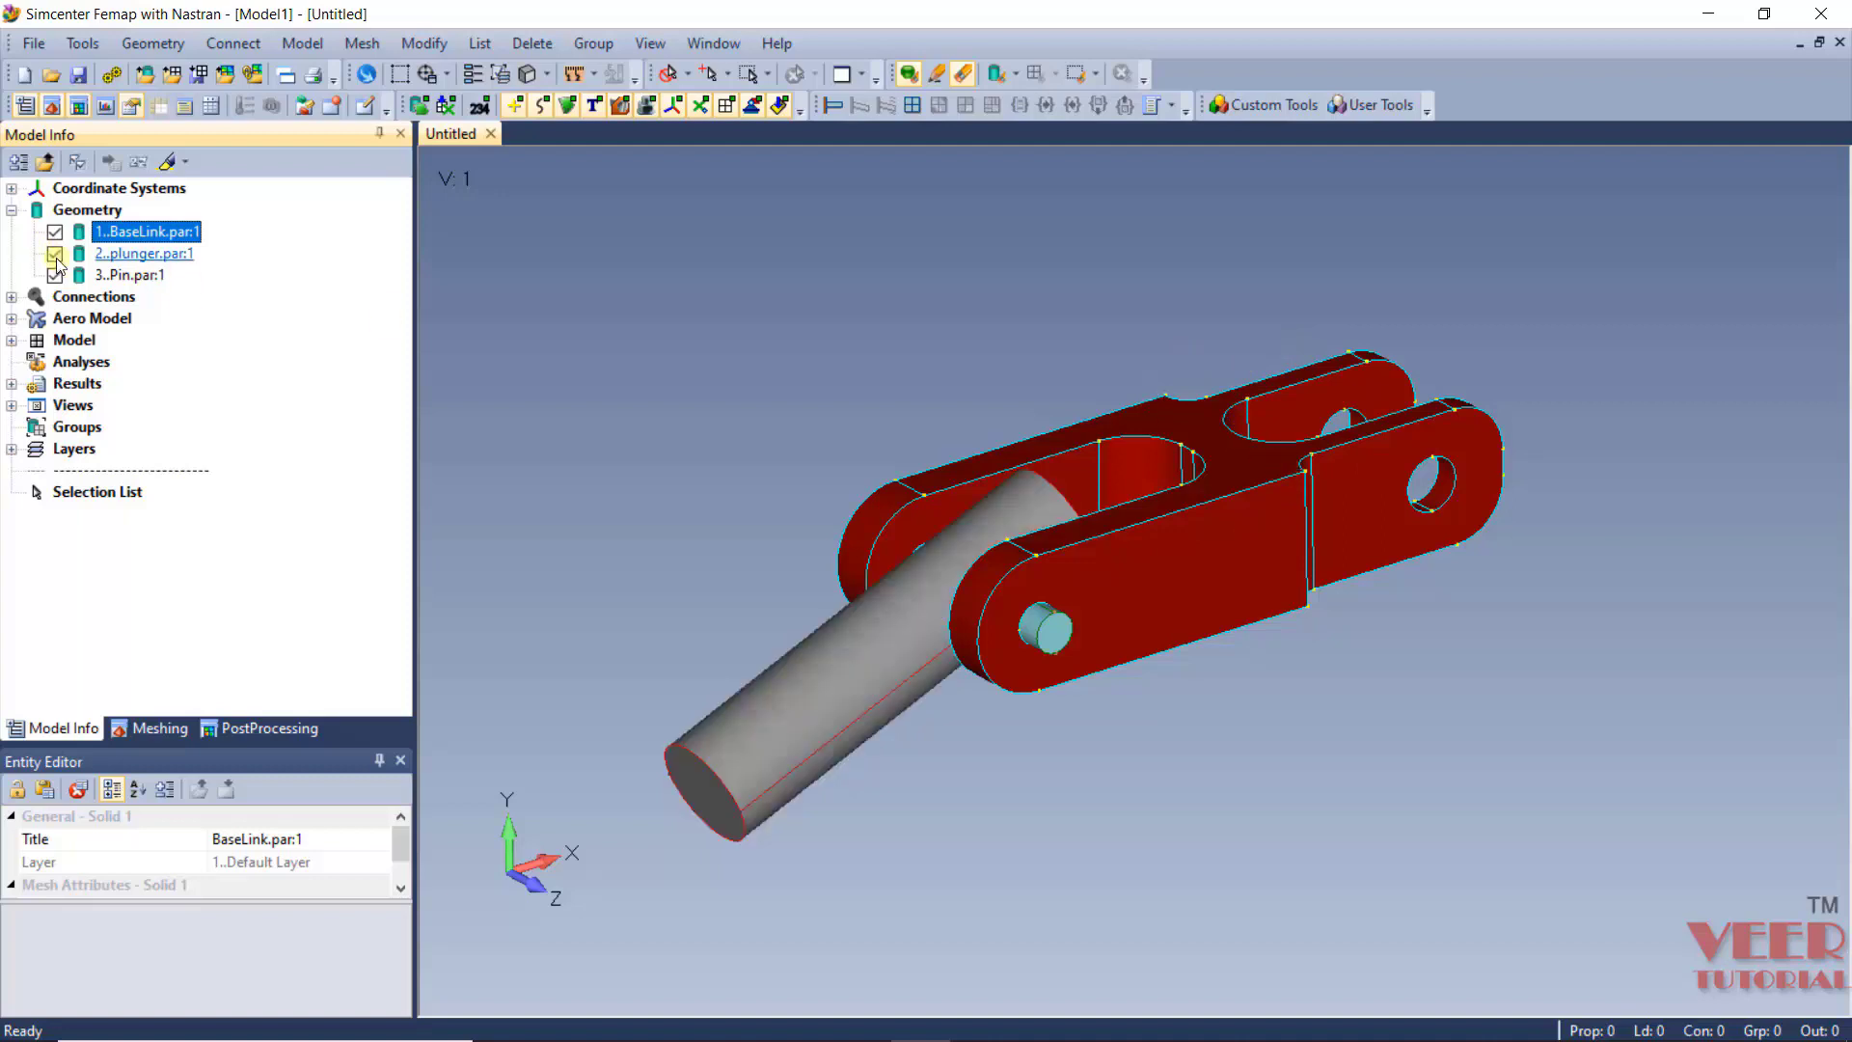
pyautogui.click(55, 276)
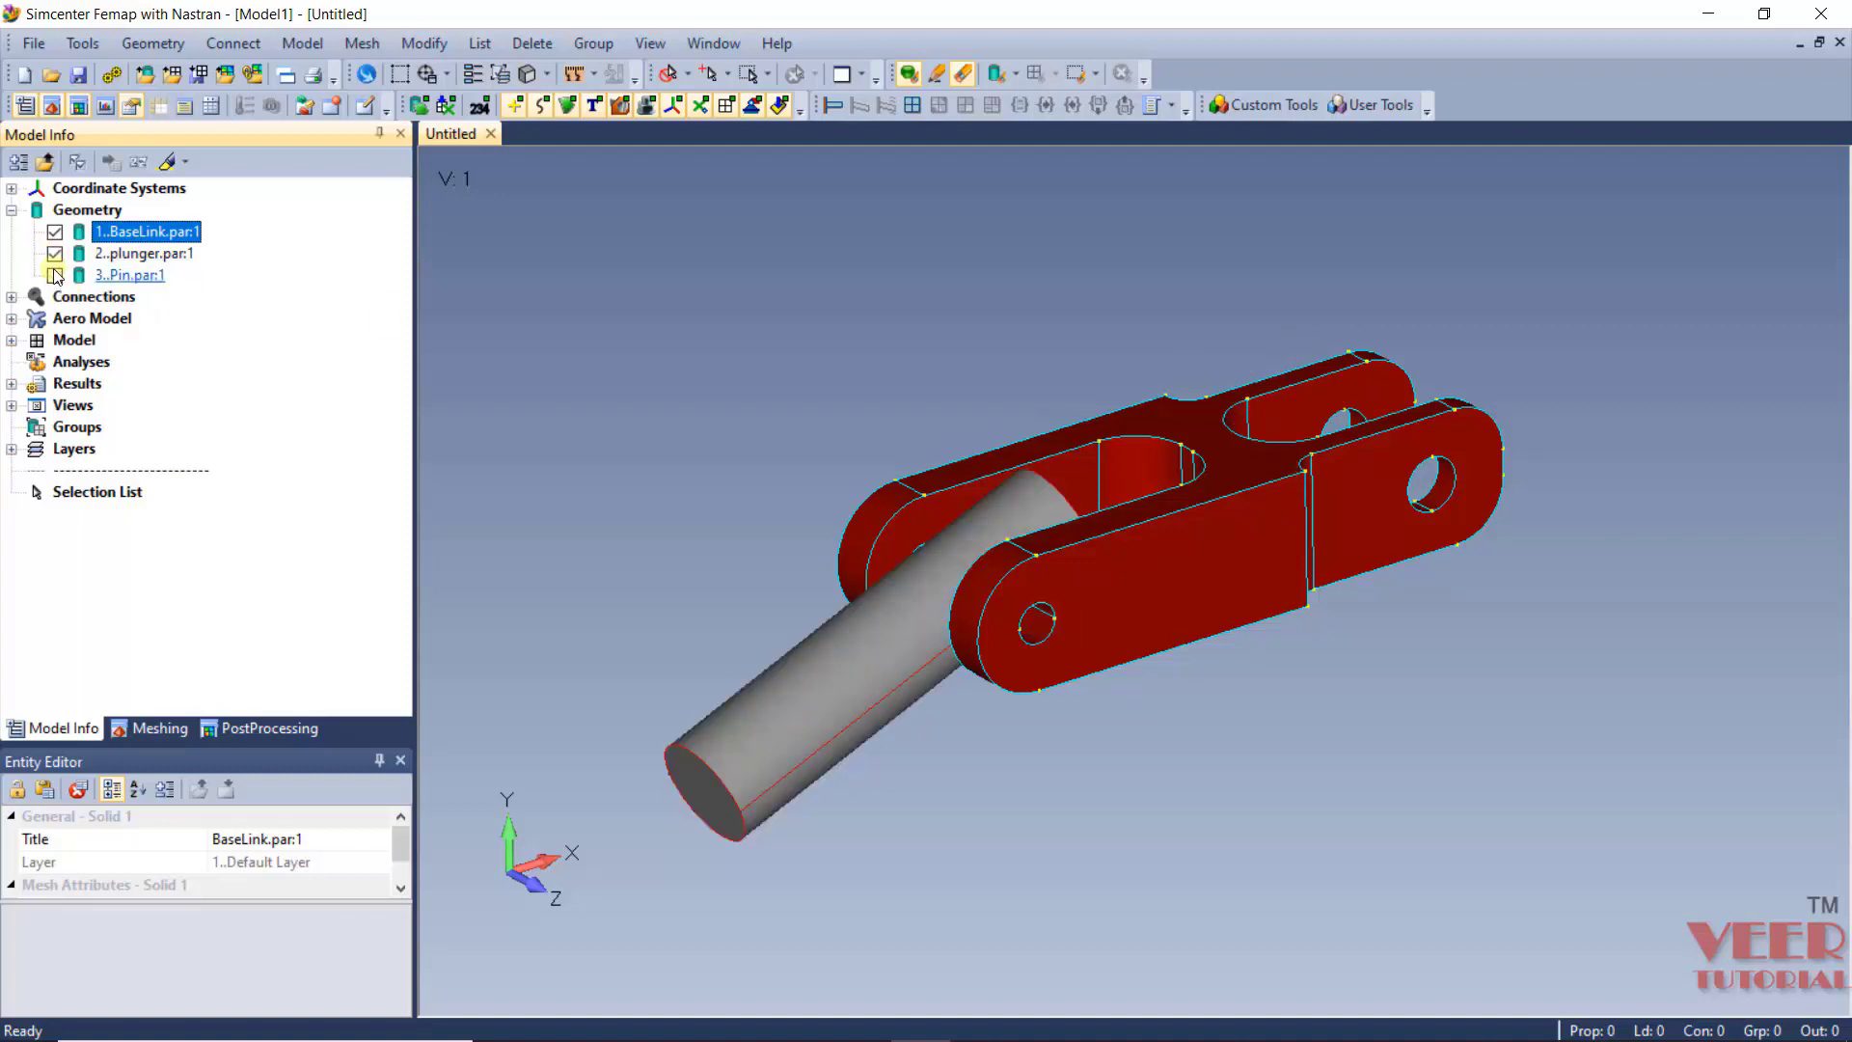
pyautogui.click(55, 276)
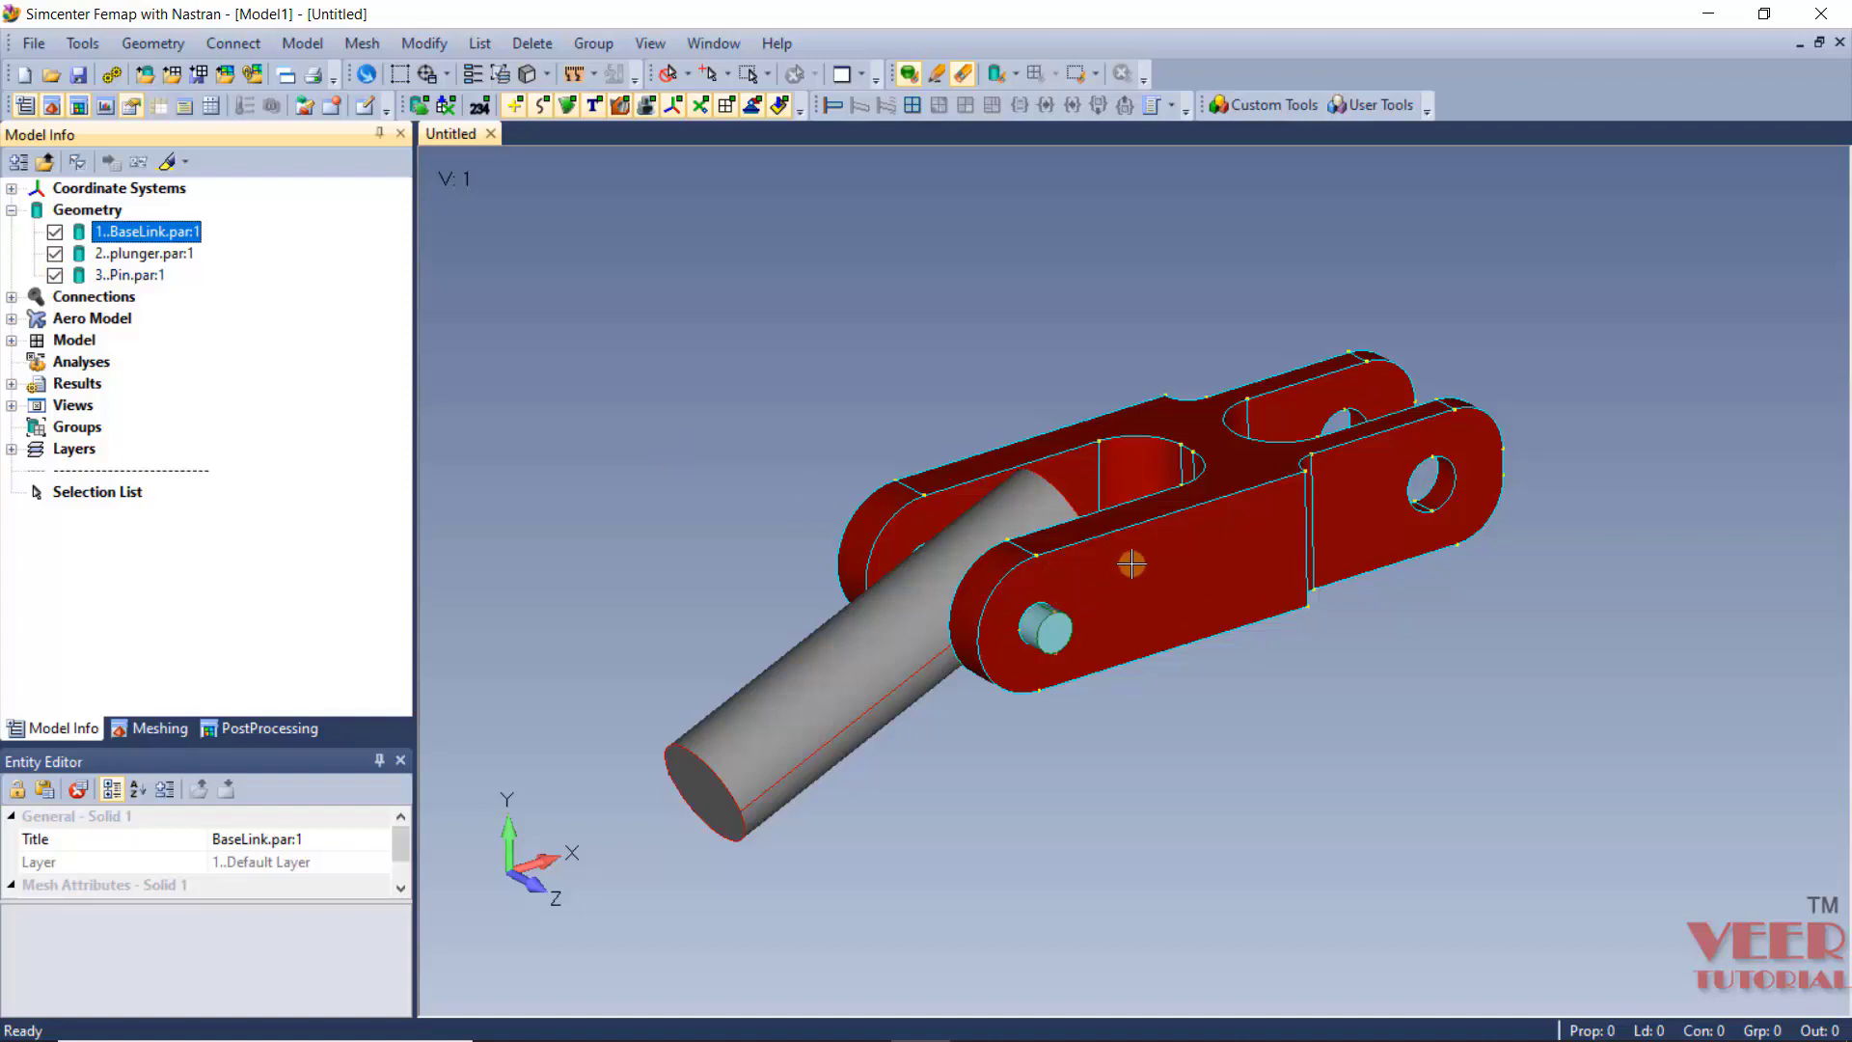
pyautogui.scroll(5, 1053, 566)
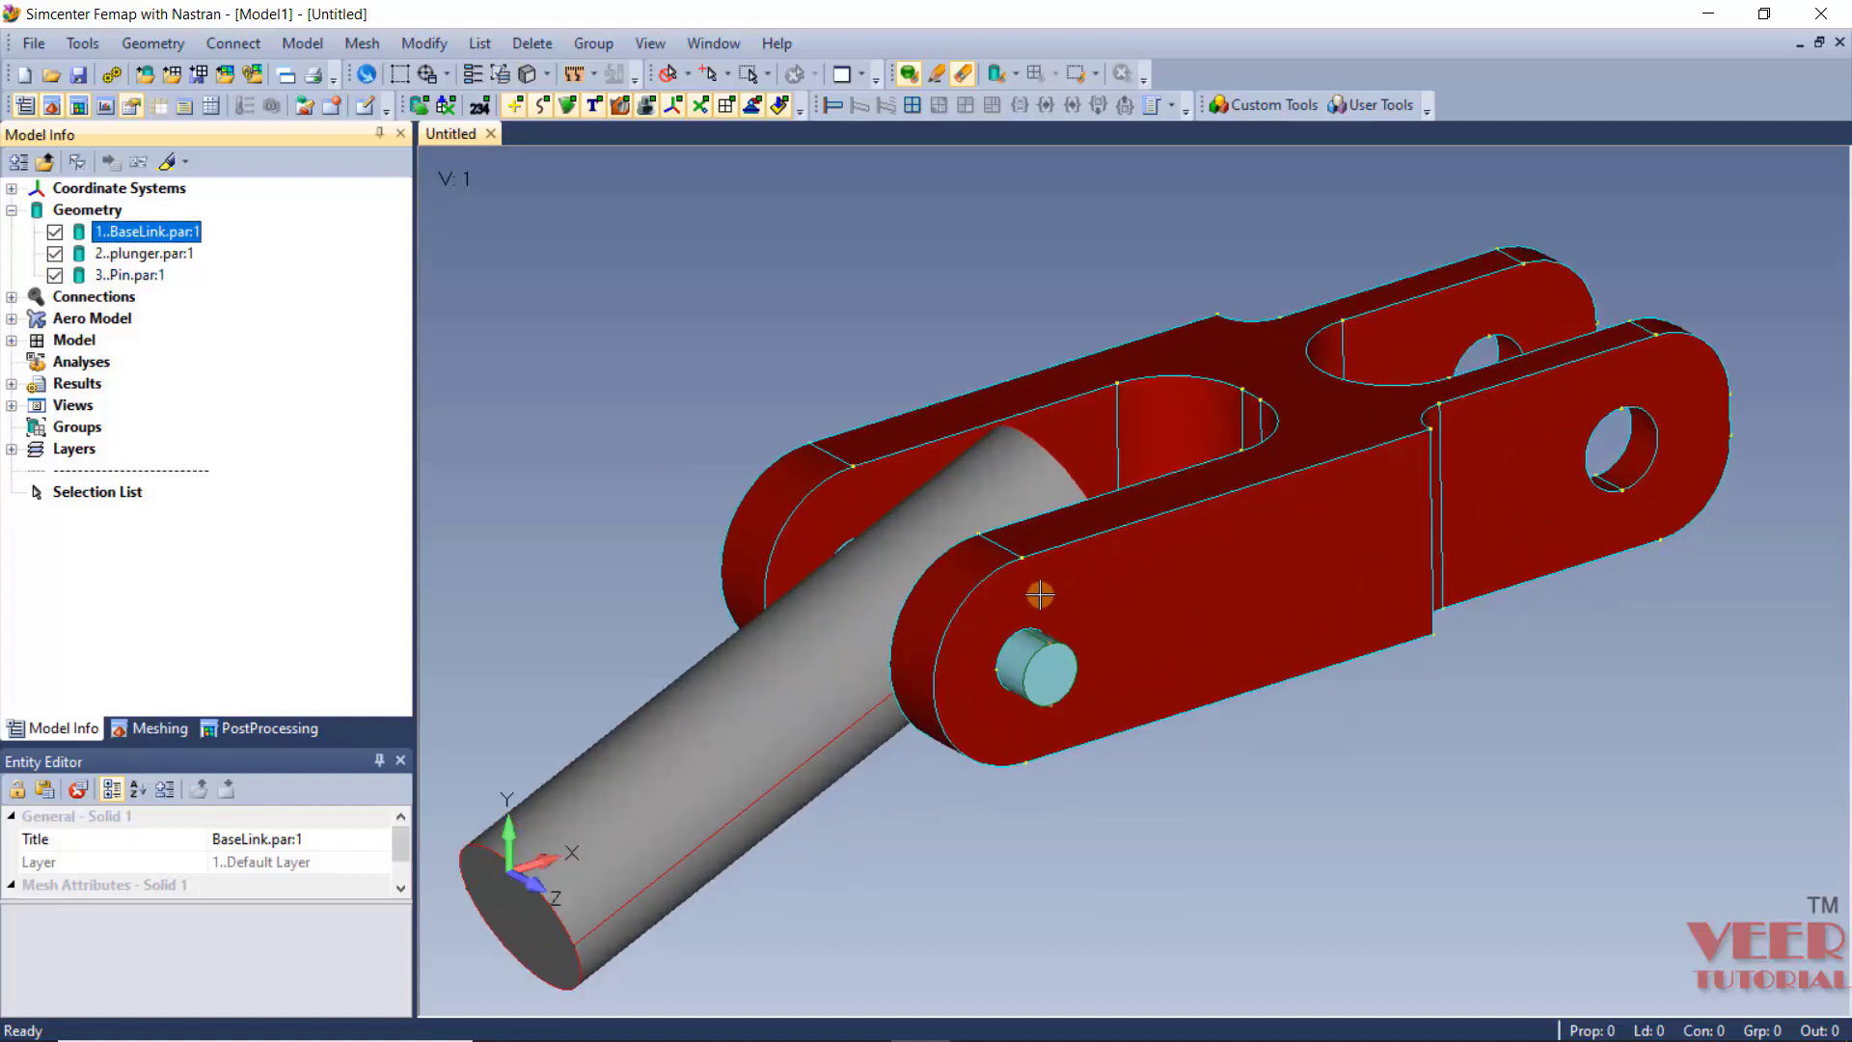
pyautogui.moveTo(1015, 623); pyautogui.dragTo(1464, 682, button='middle')
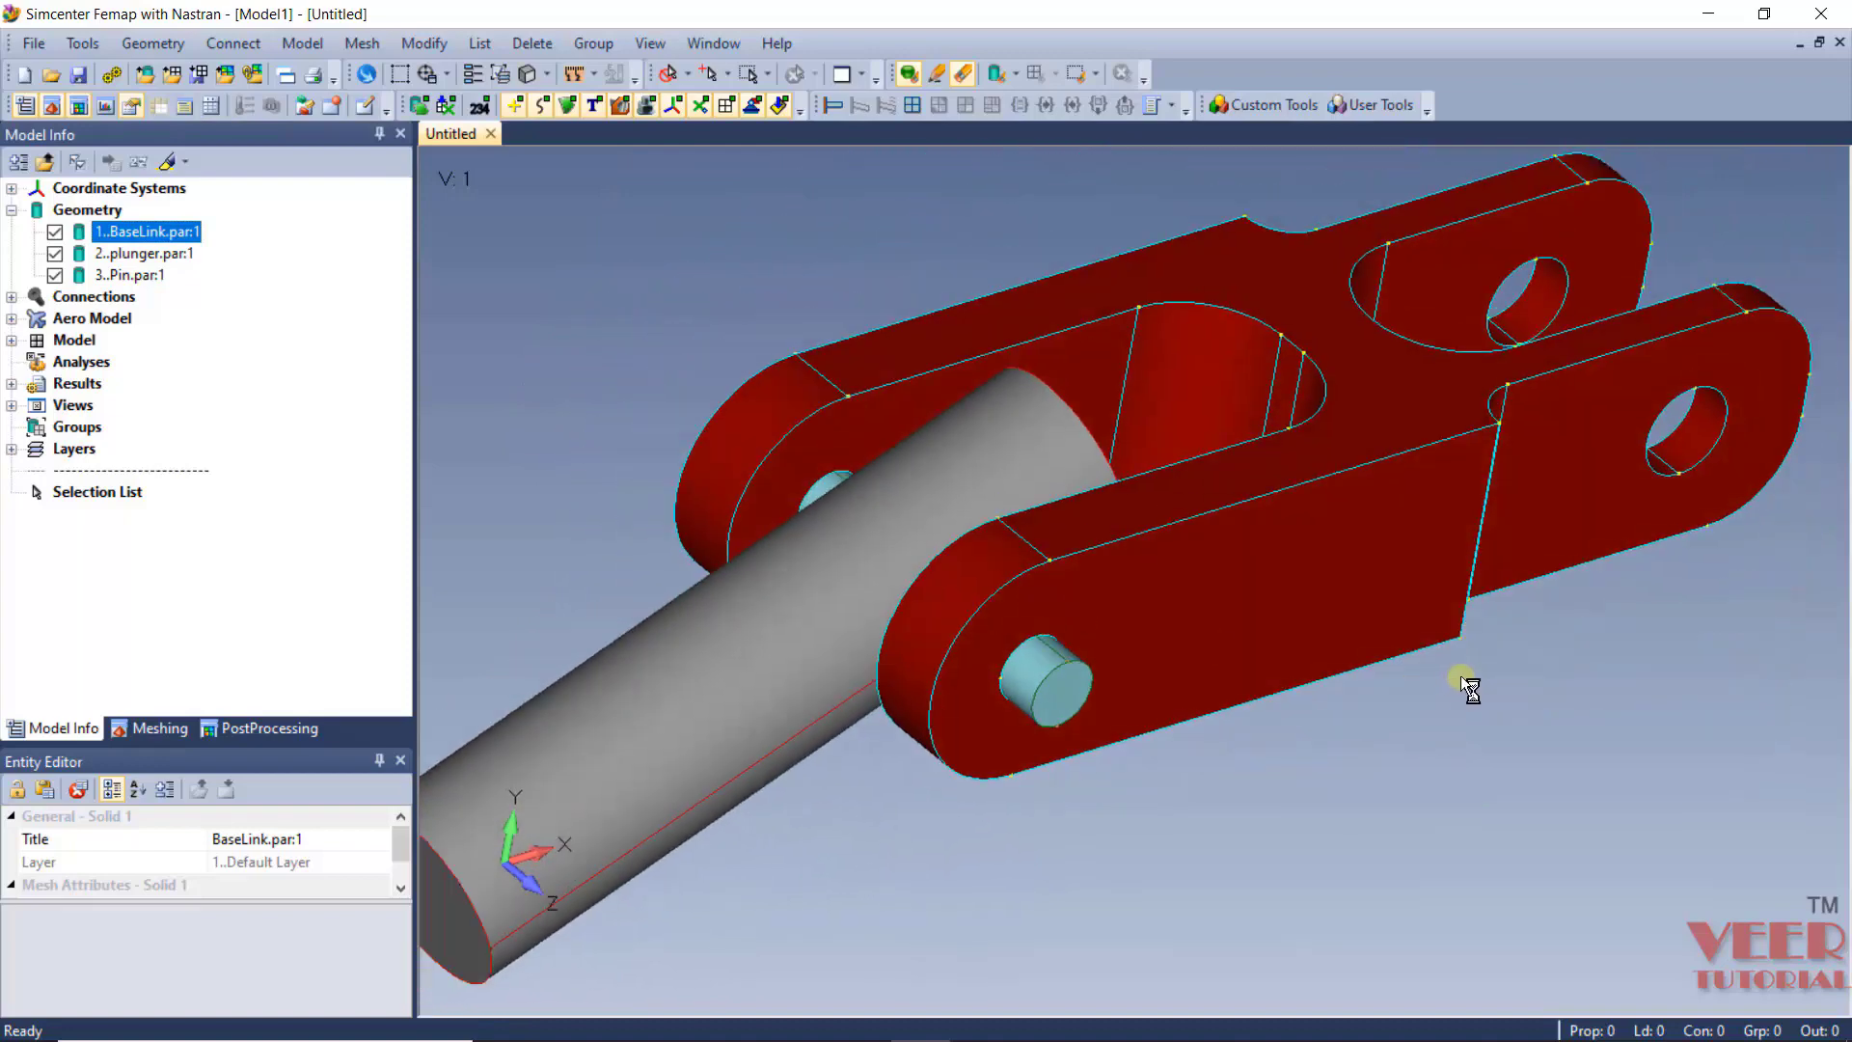
pyautogui.scroll(-2, 1464, 682)
pyautogui.click(55, 275)
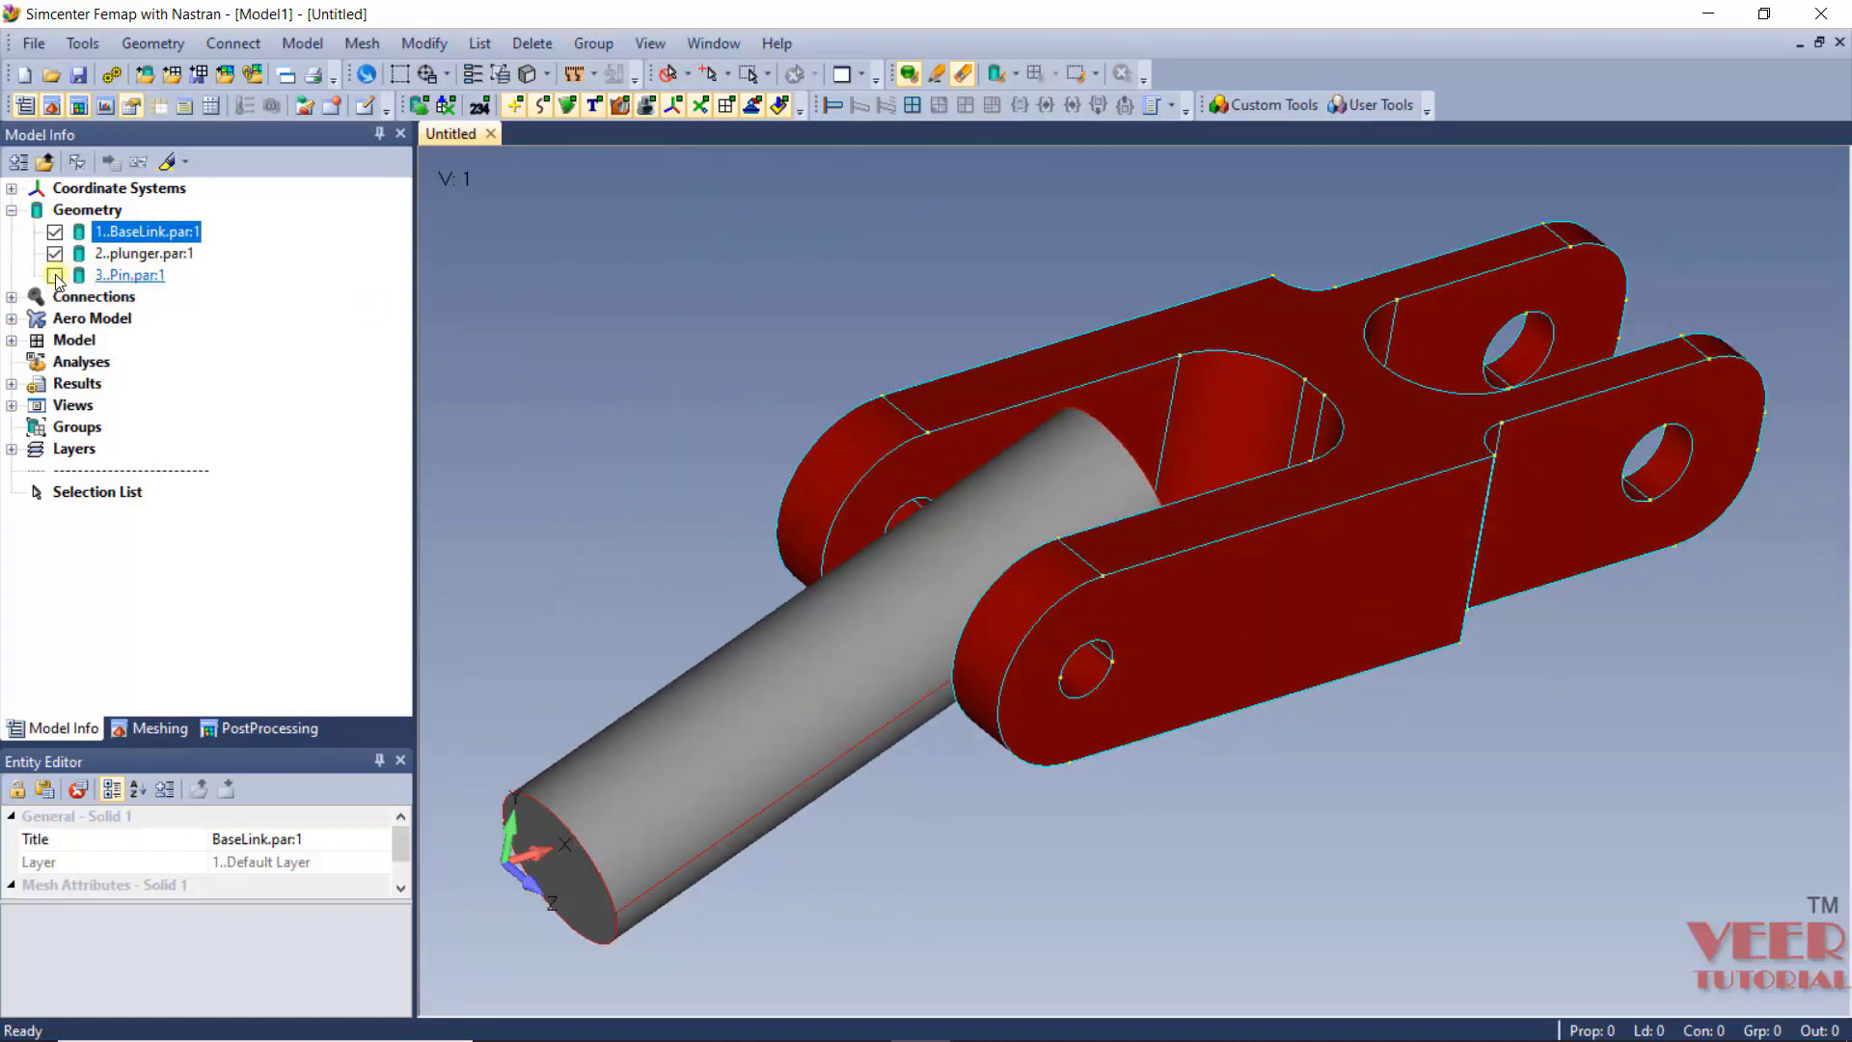
pyautogui.click(55, 275)
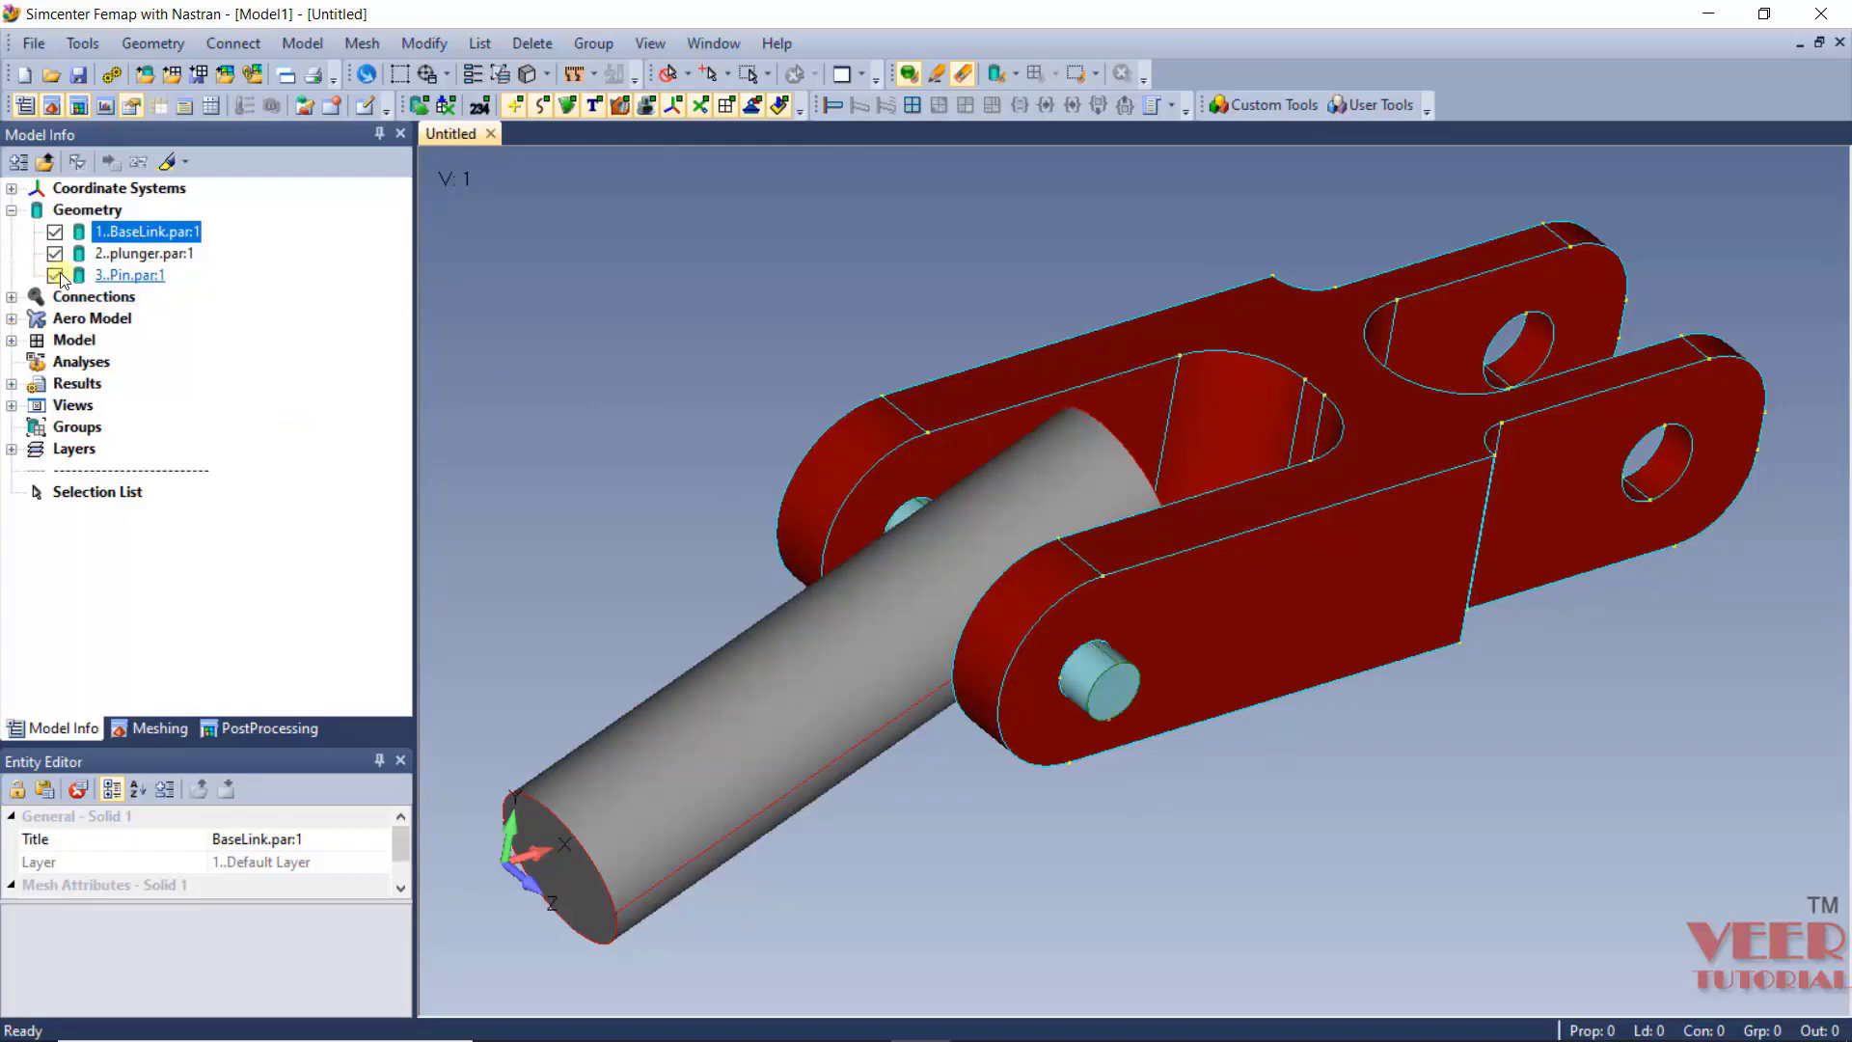
pyautogui.click(55, 254)
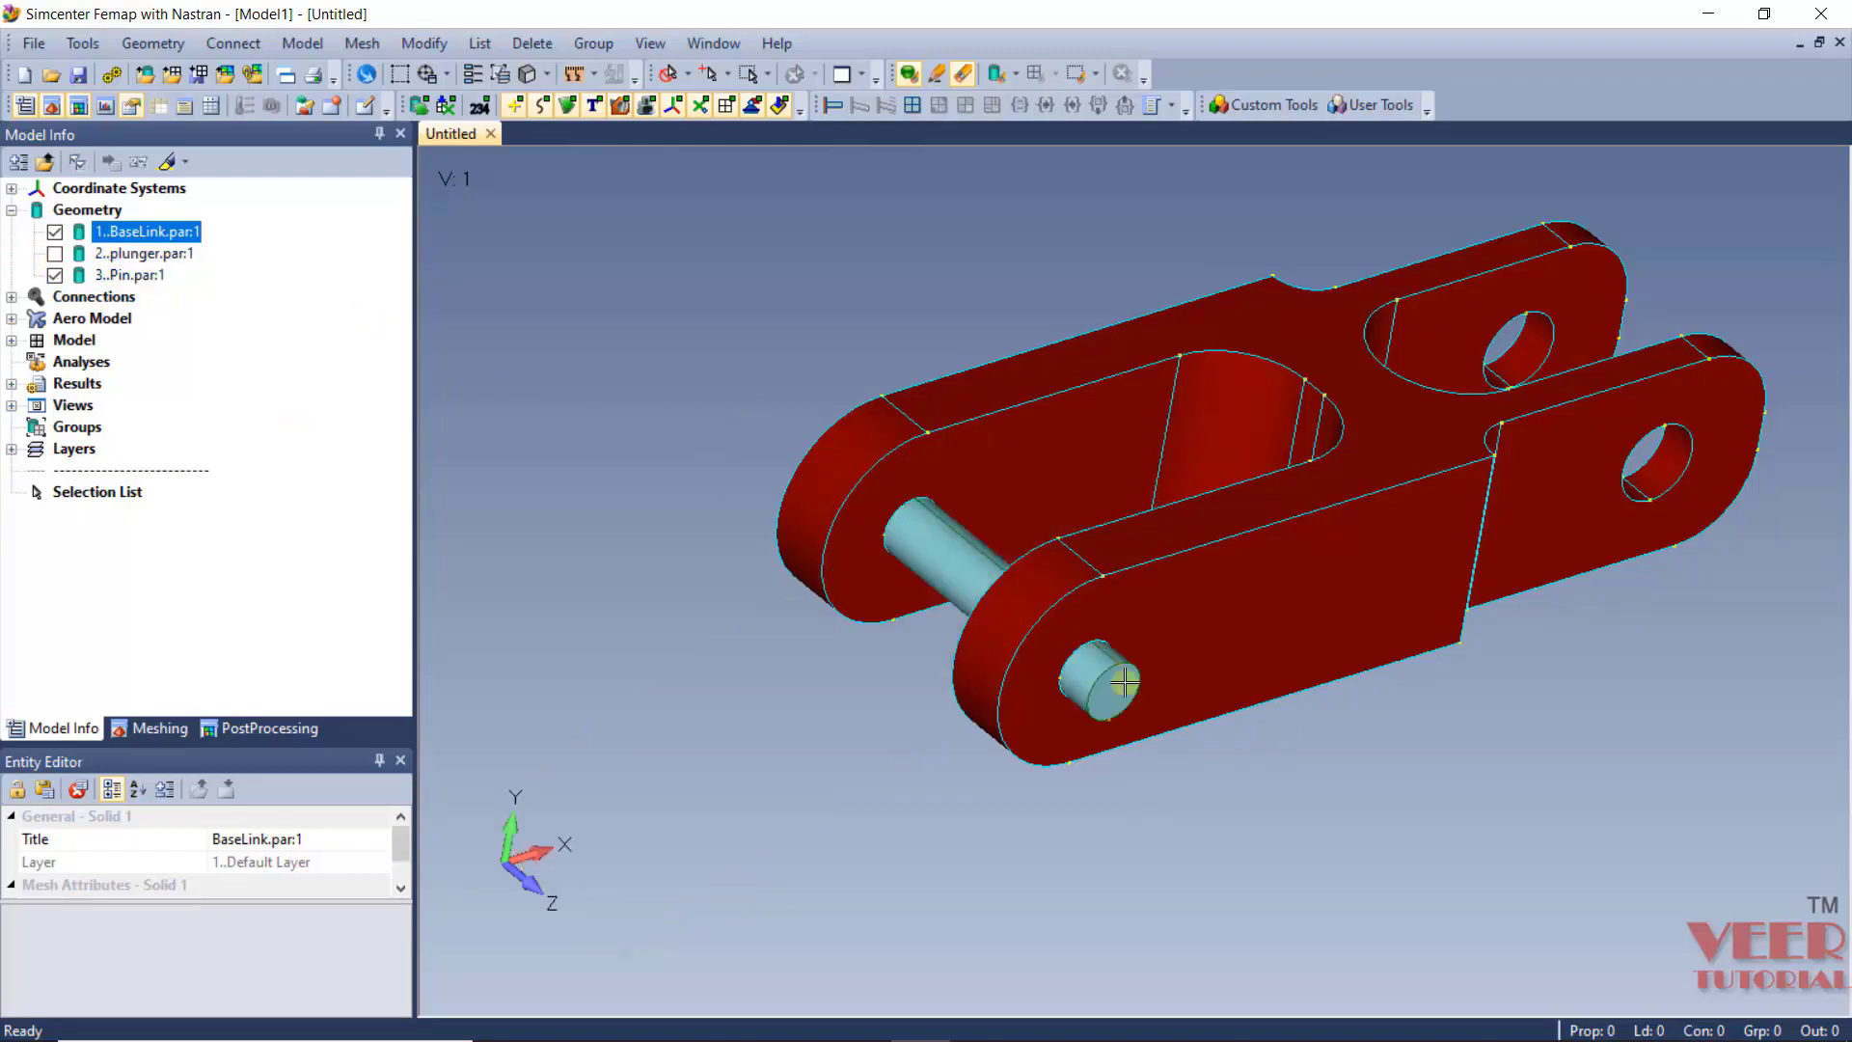
pyautogui.scroll(3, 880, 499)
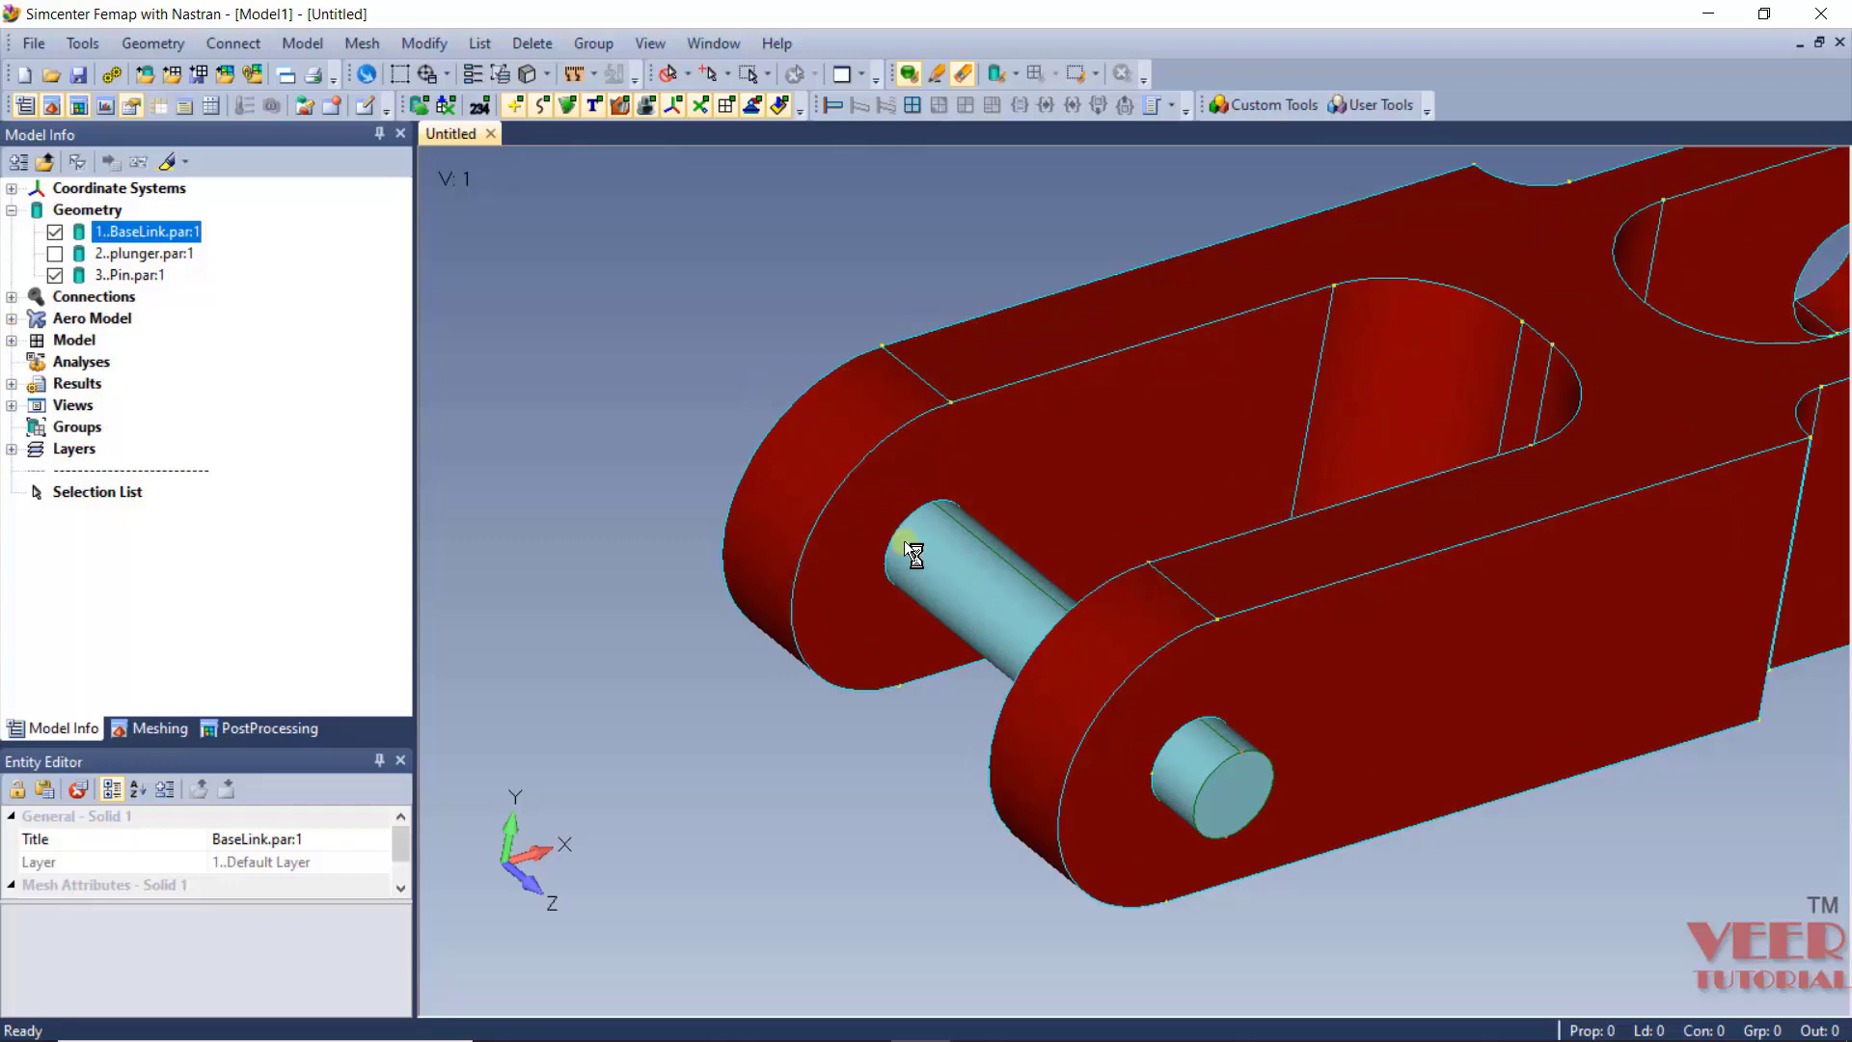
pyautogui.scroll(3, 893, 465)
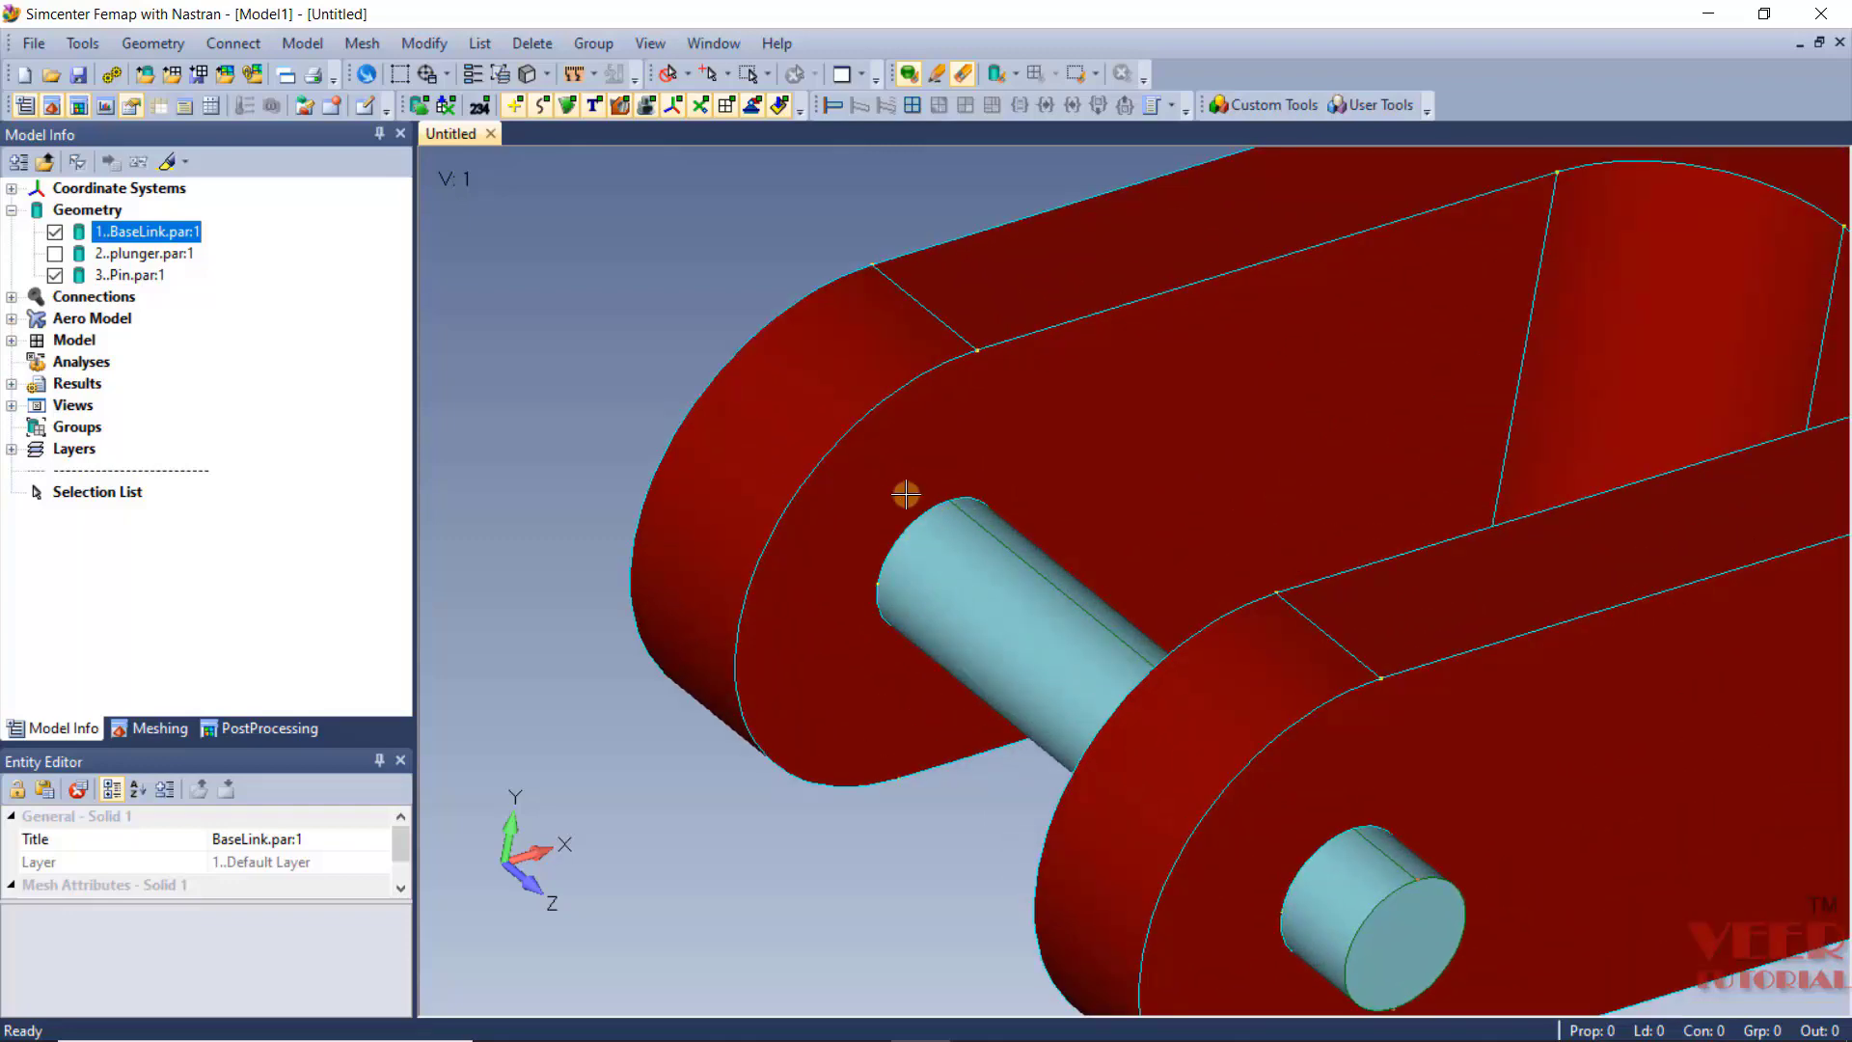
pyautogui.scroll(-3, 905, 496)
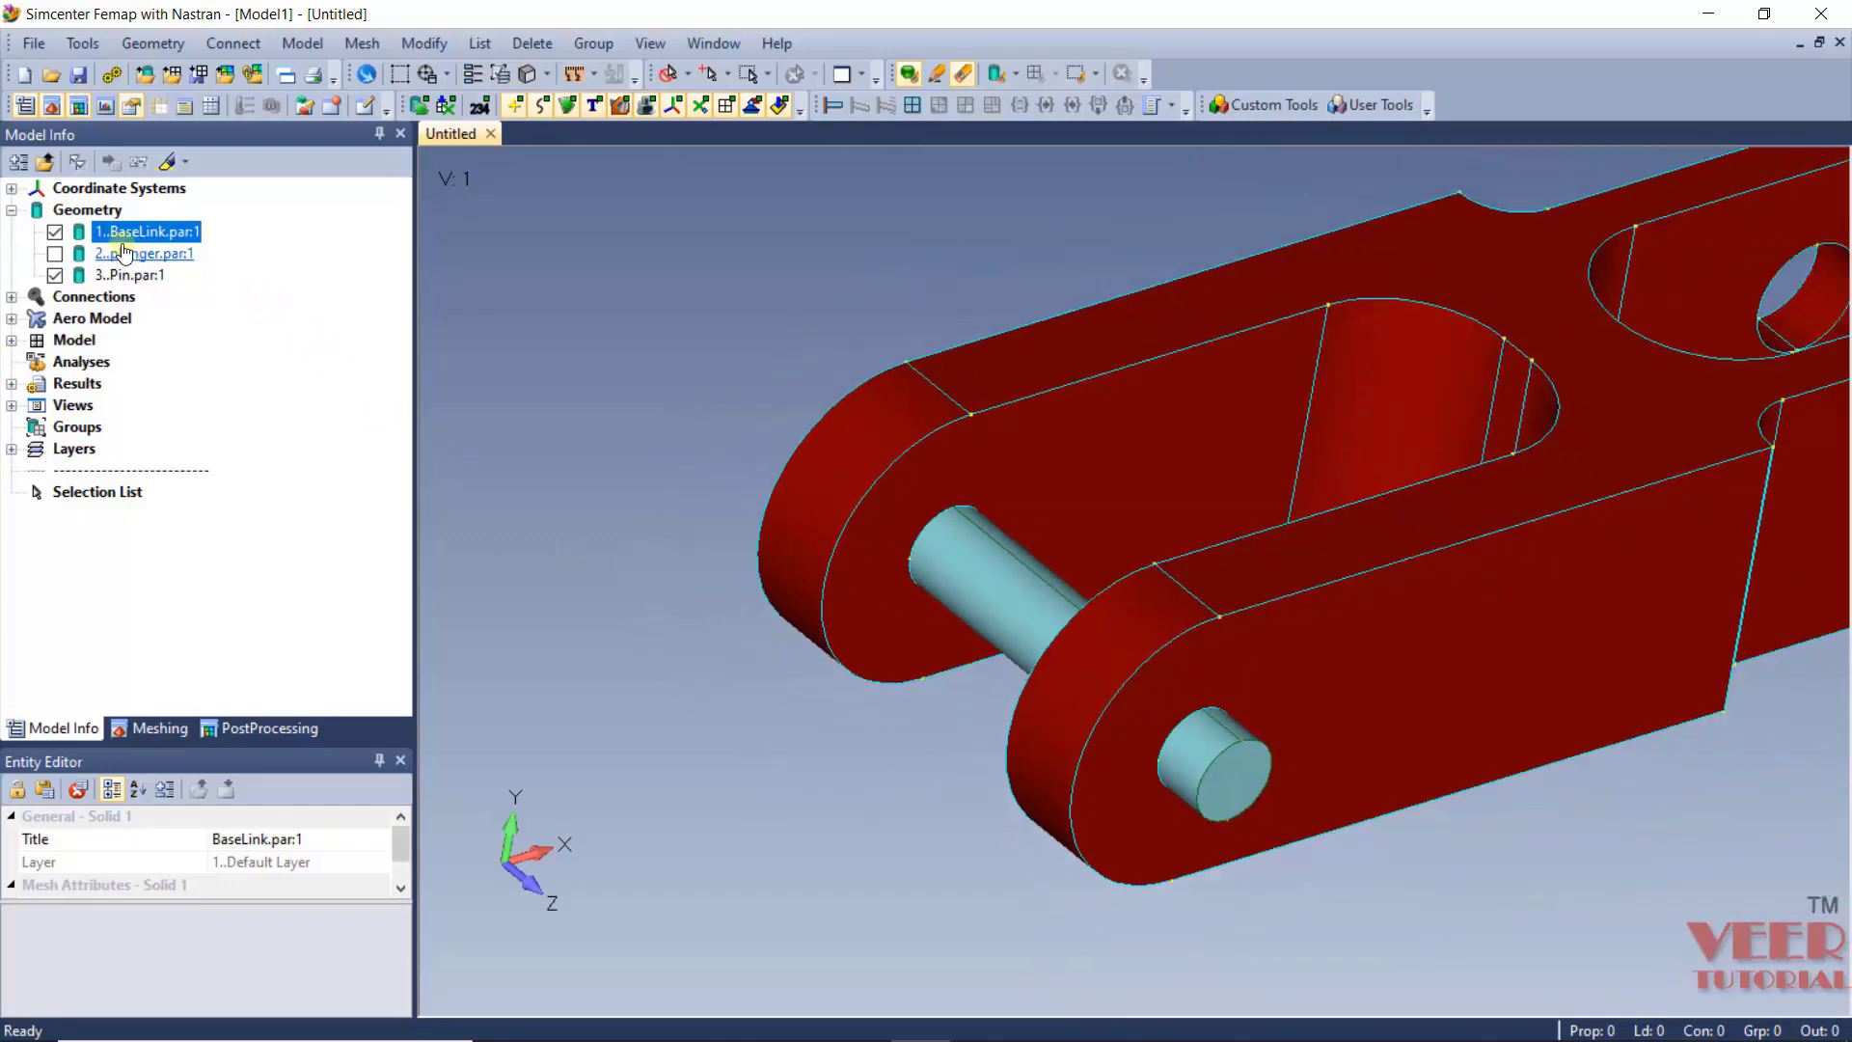
pyautogui.click(55, 233)
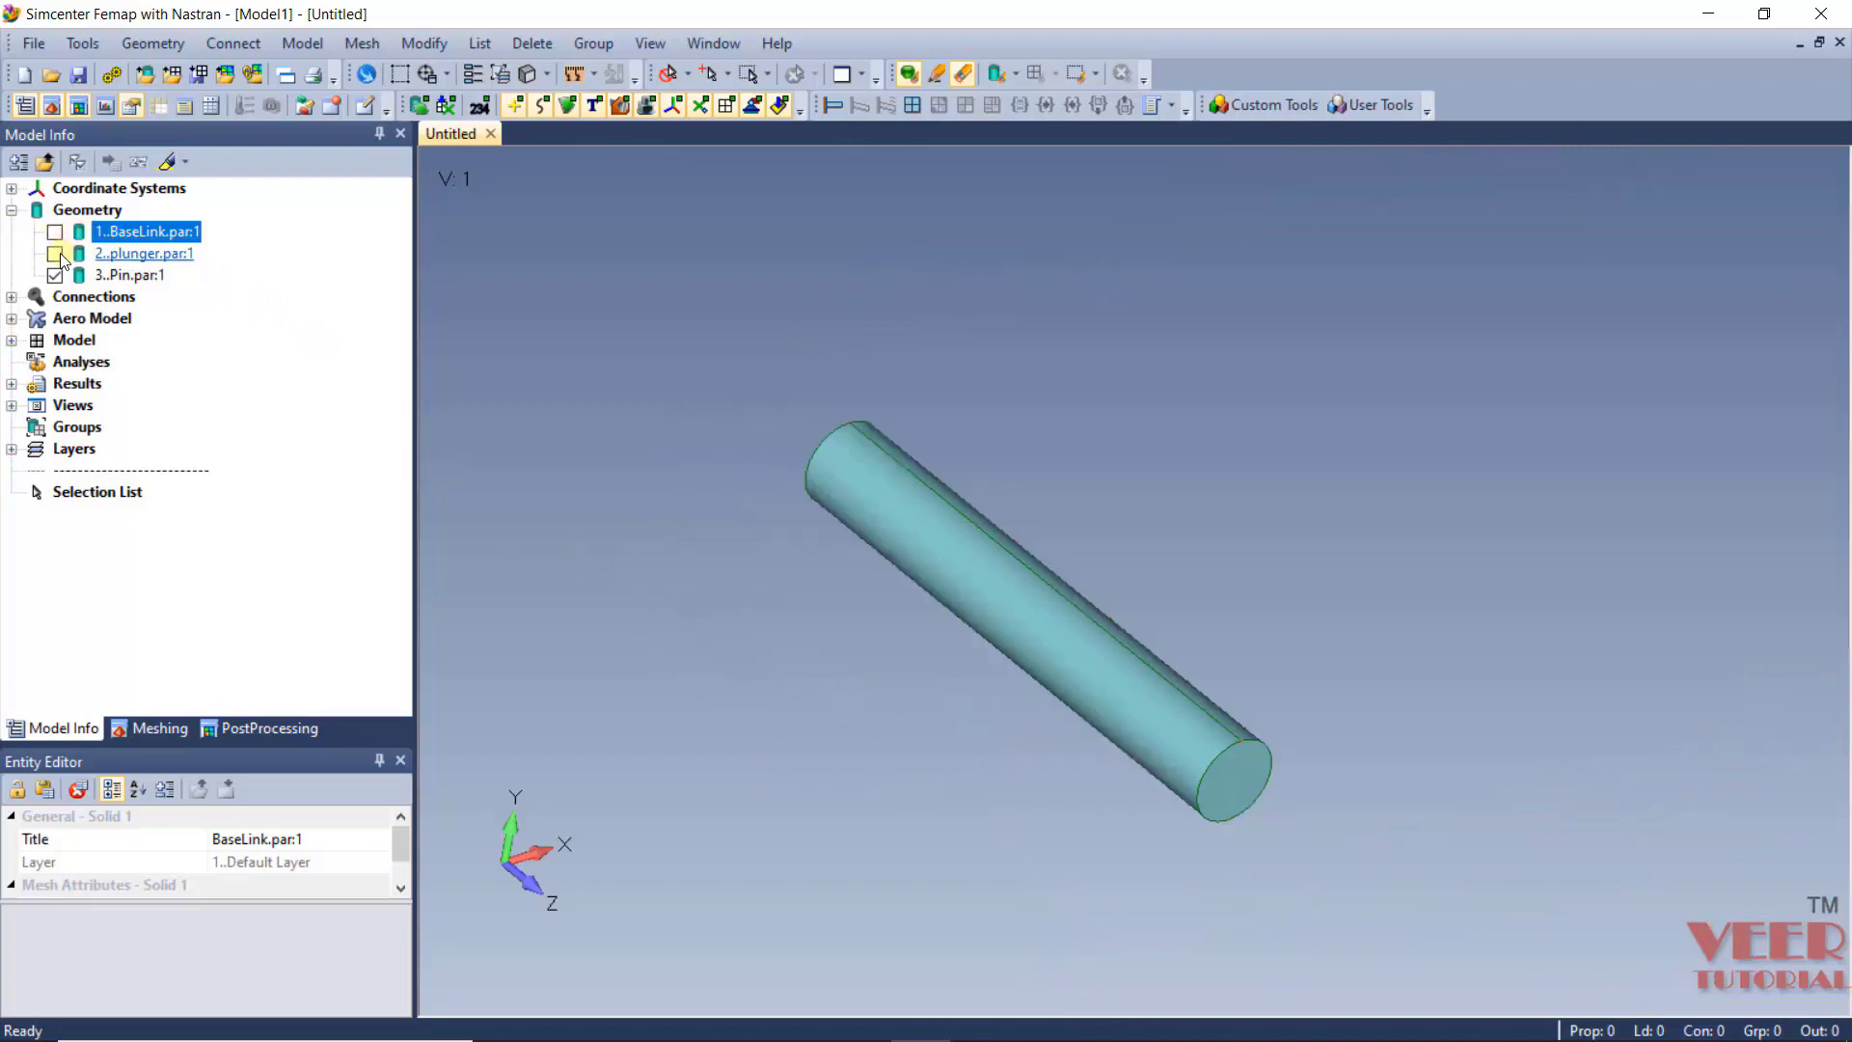
pyautogui.click(55, 254)
pyautogui.moveTo(1107, 620); pyautogui.dragTo(1134, 818, button='middle')
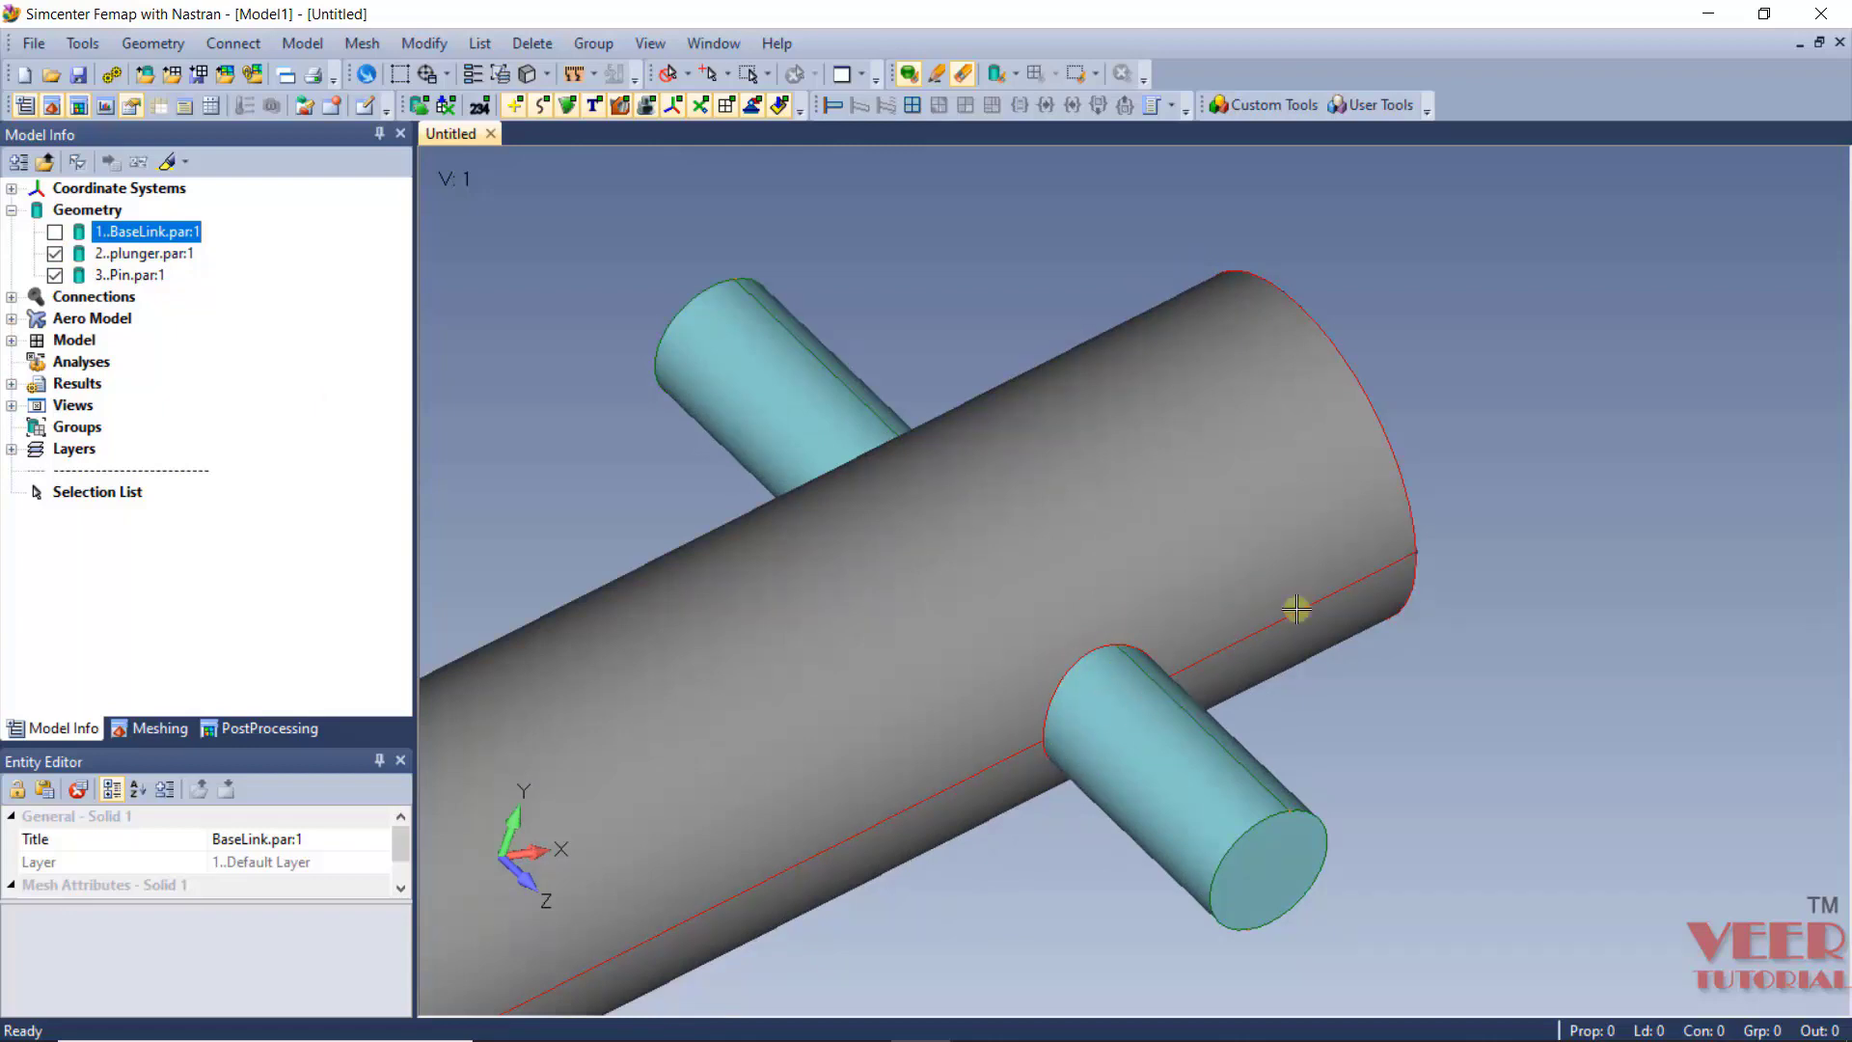
pyautogui.moveTo(1294, 612); pyautogui.dragTo(1254, 598, button='middle')
pyautogui.click(55, 232)
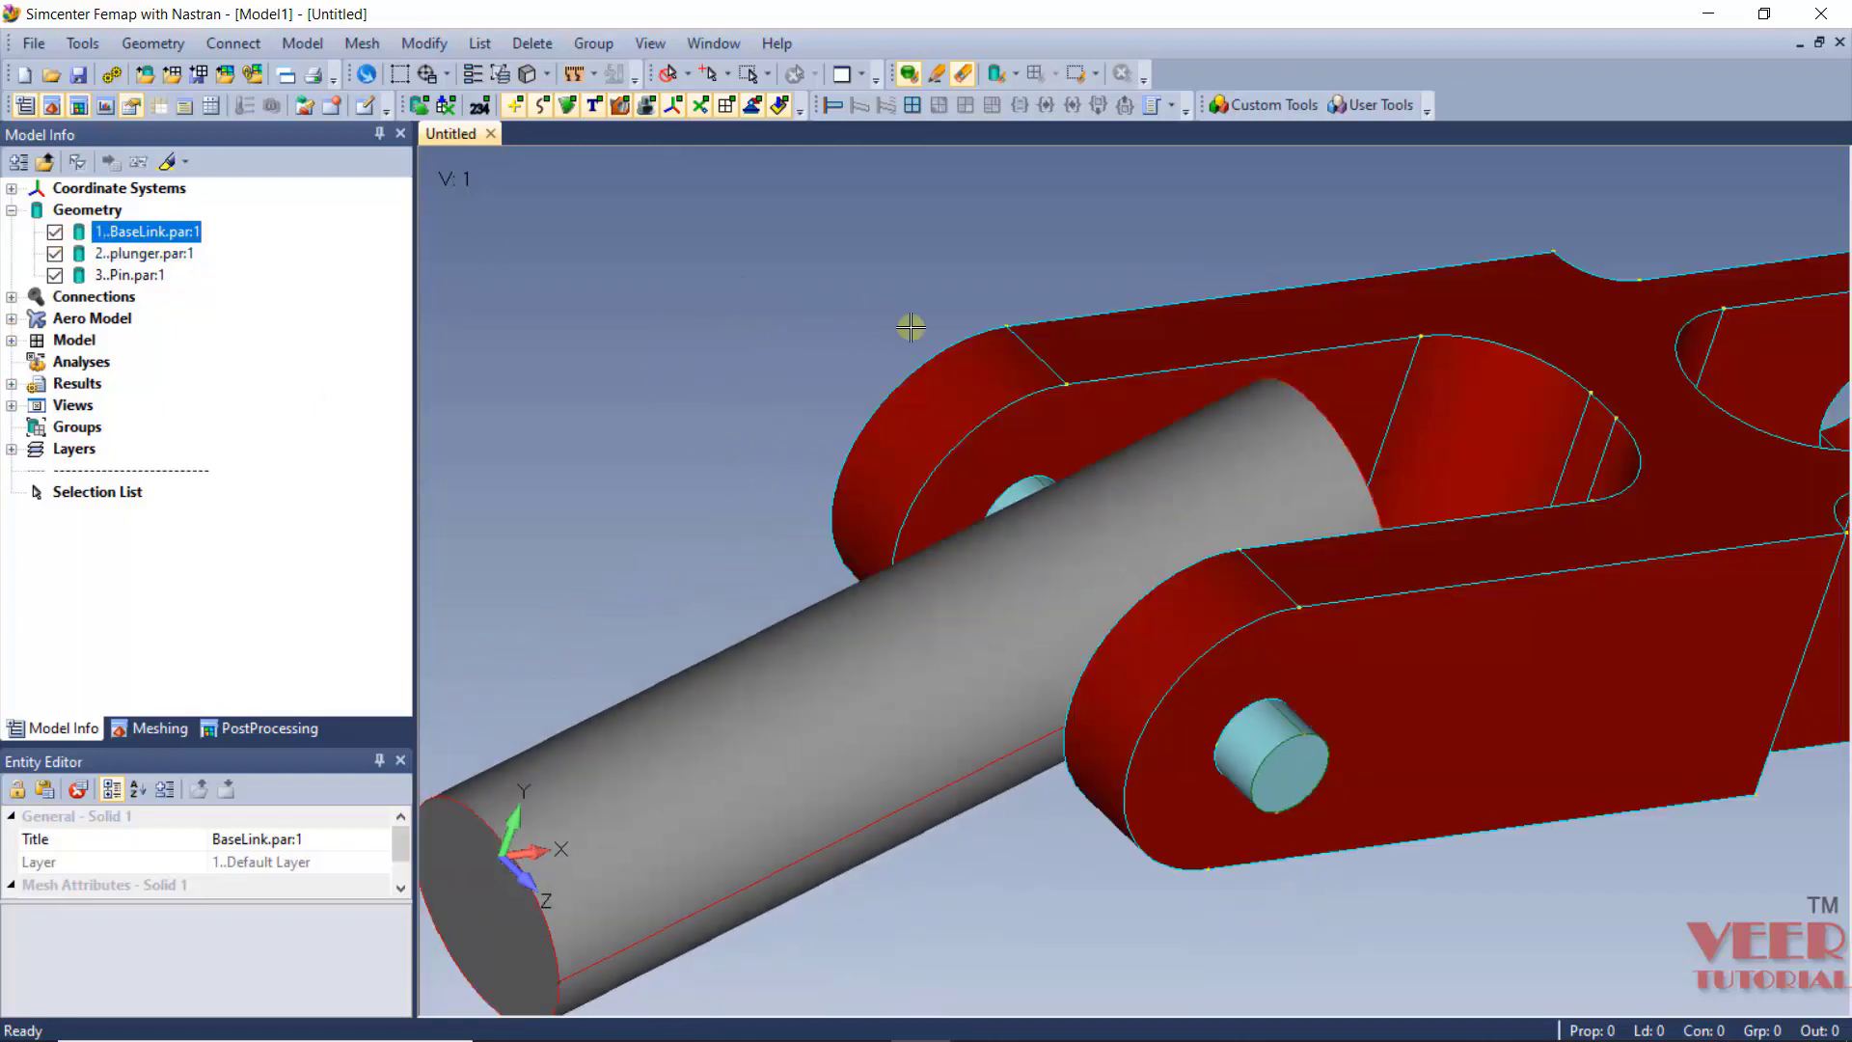
pyautogui.scroll(-2, 761, 467)
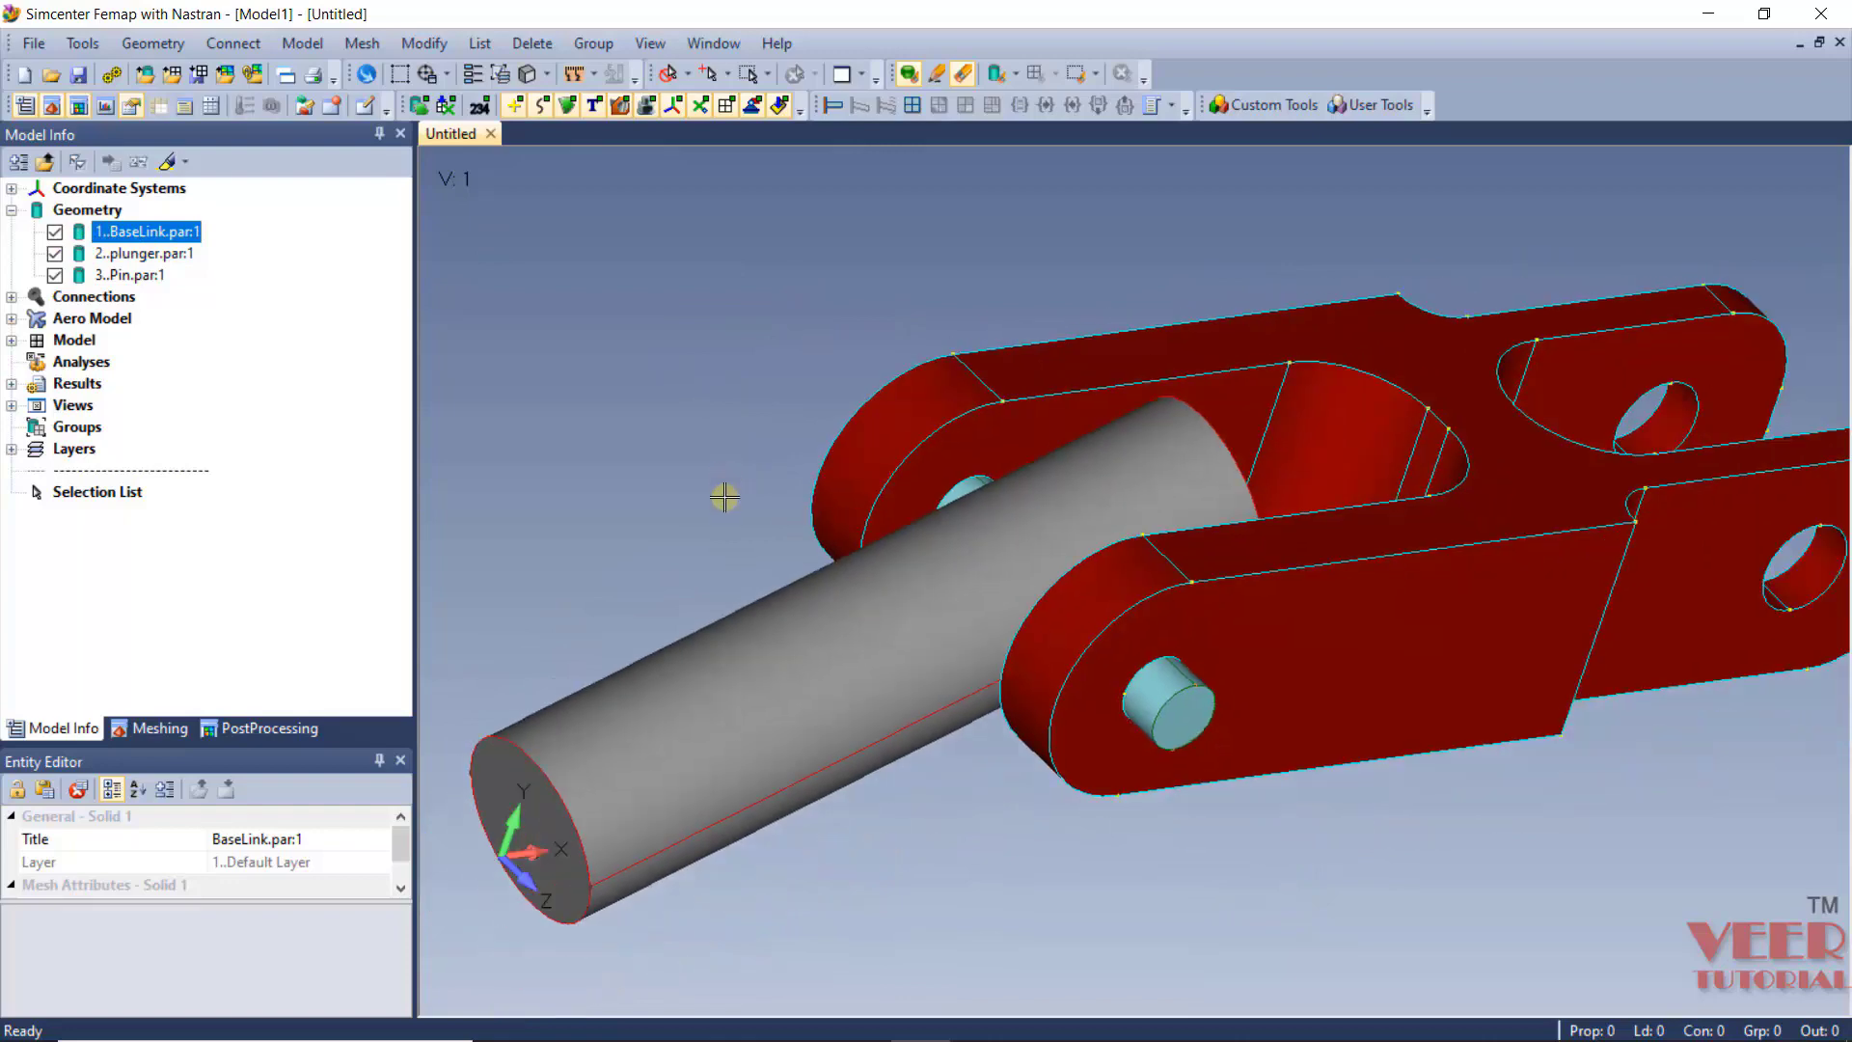
pyautogui.scroll(-1, 908, 638)
pyautogui.moveTo(1096, 872); pyautogui.dragTo(1096, 778, button='middle')
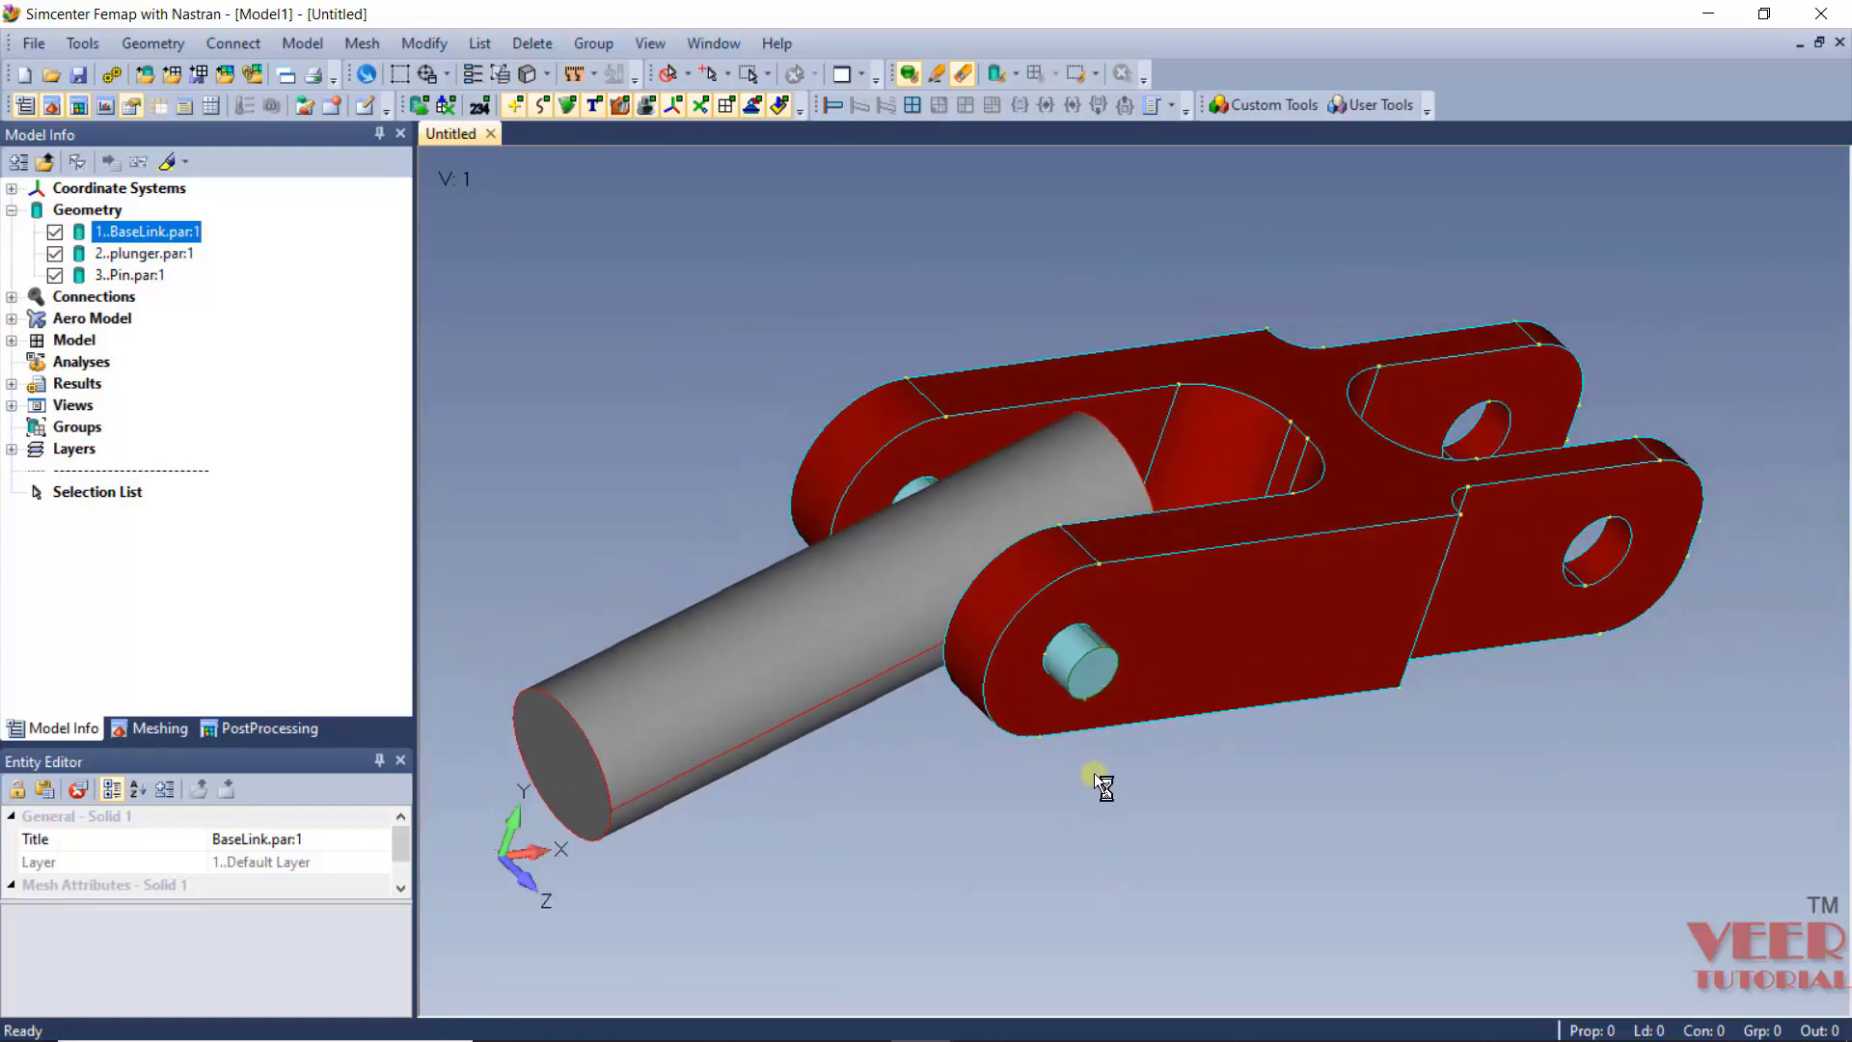
pyautogui.scroll(-1, 1094, 773)
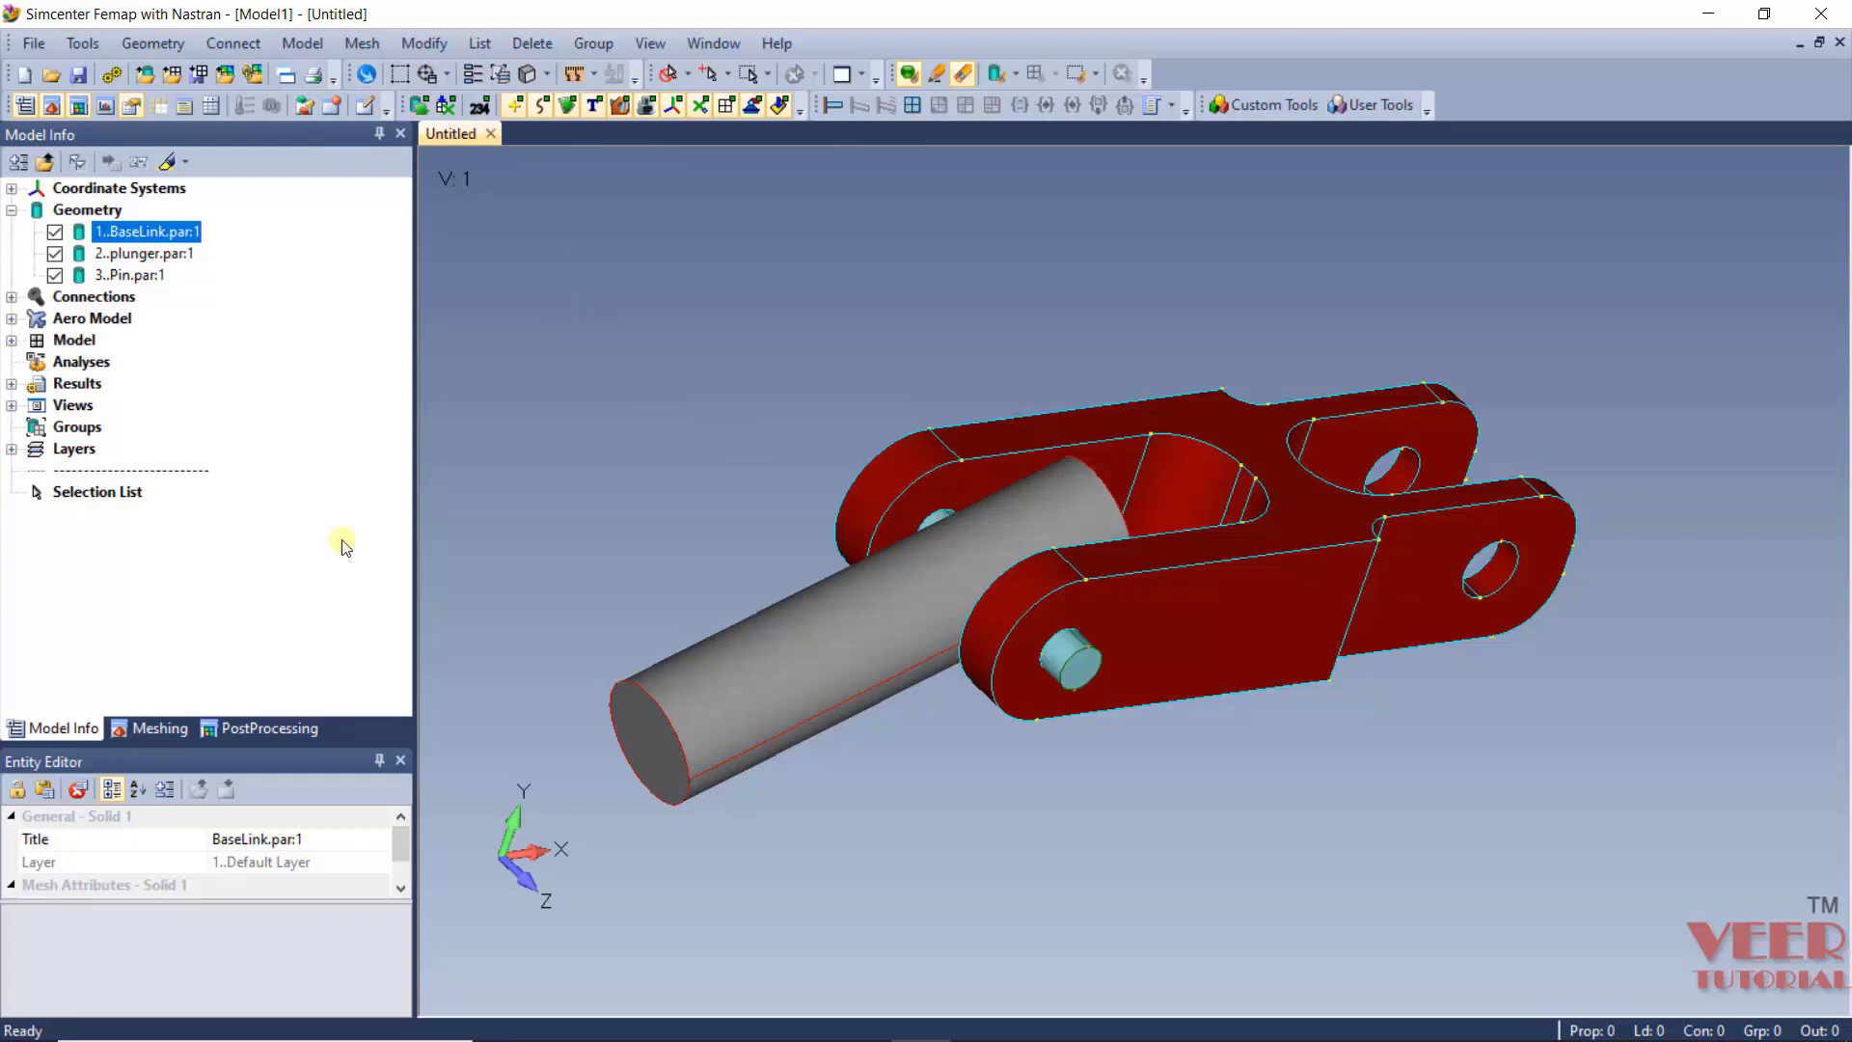
# Load AISI 4340 Steel from the Femap standard library as material 1.
pyautogui.click(318, 44)
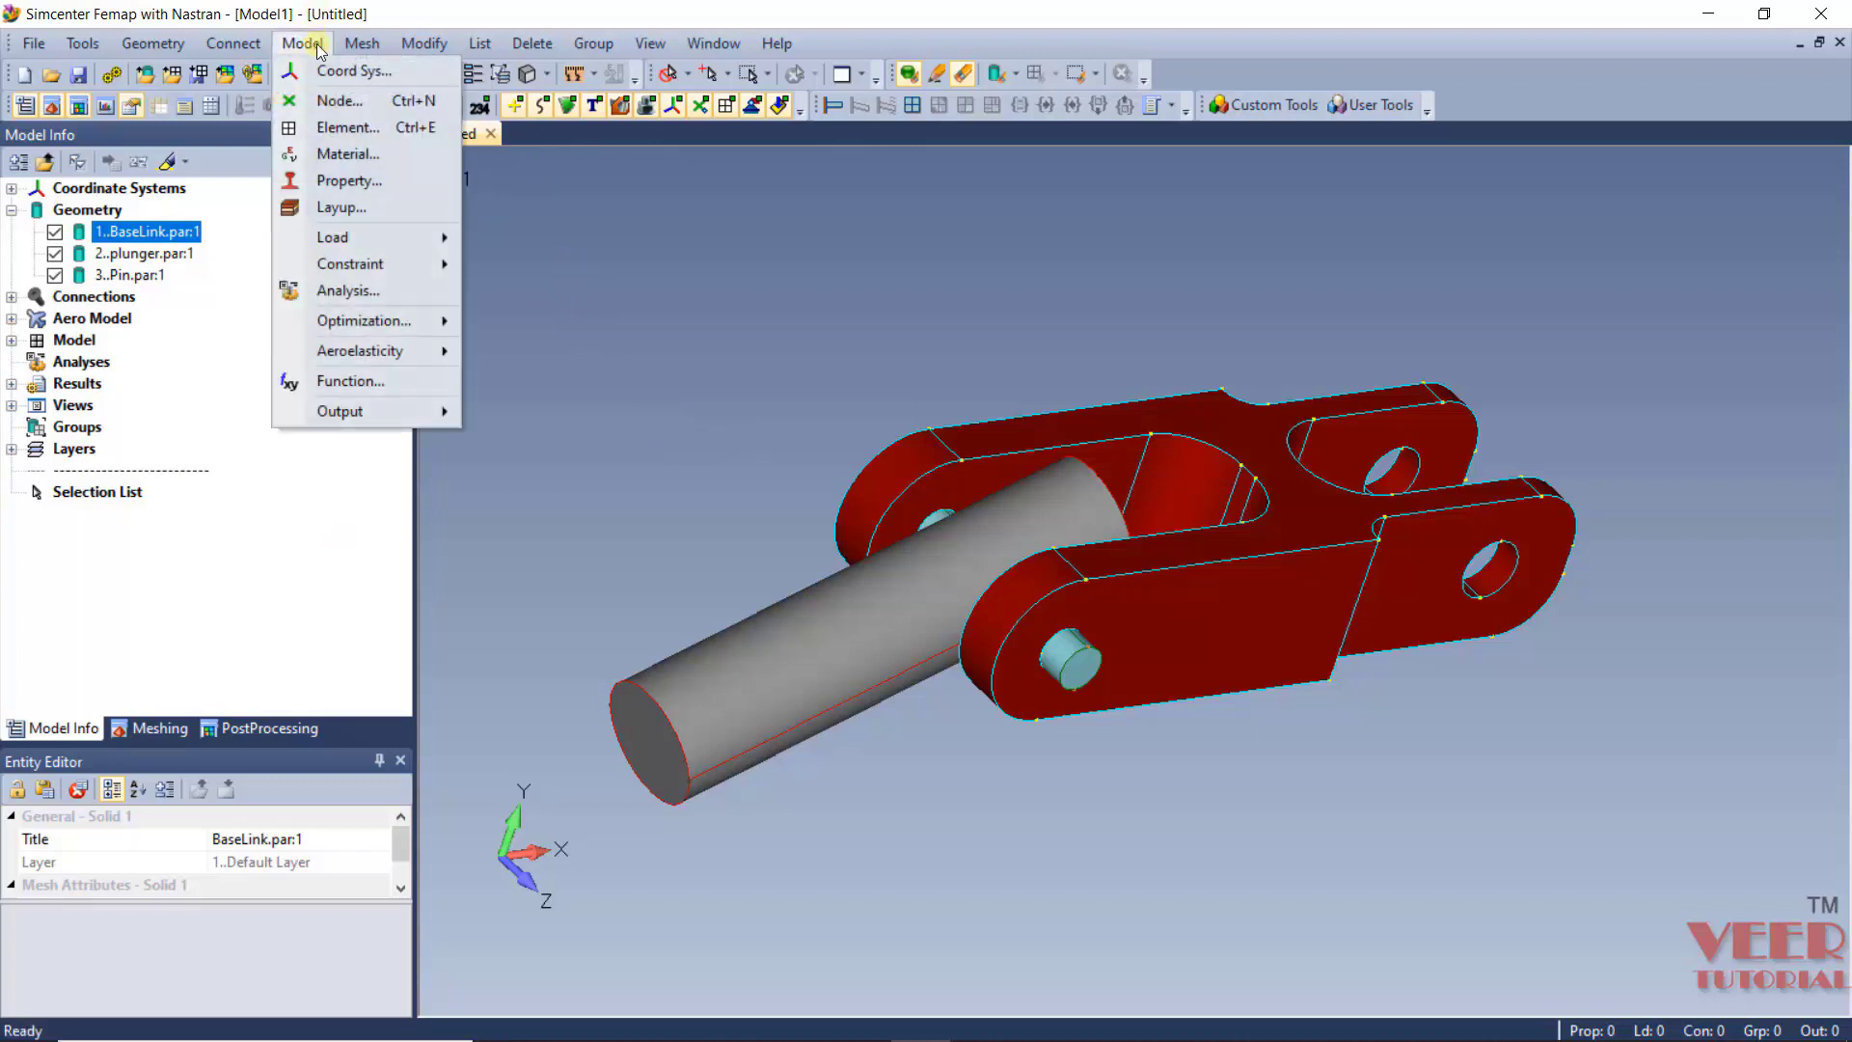
pyautogui.click(353, 155)
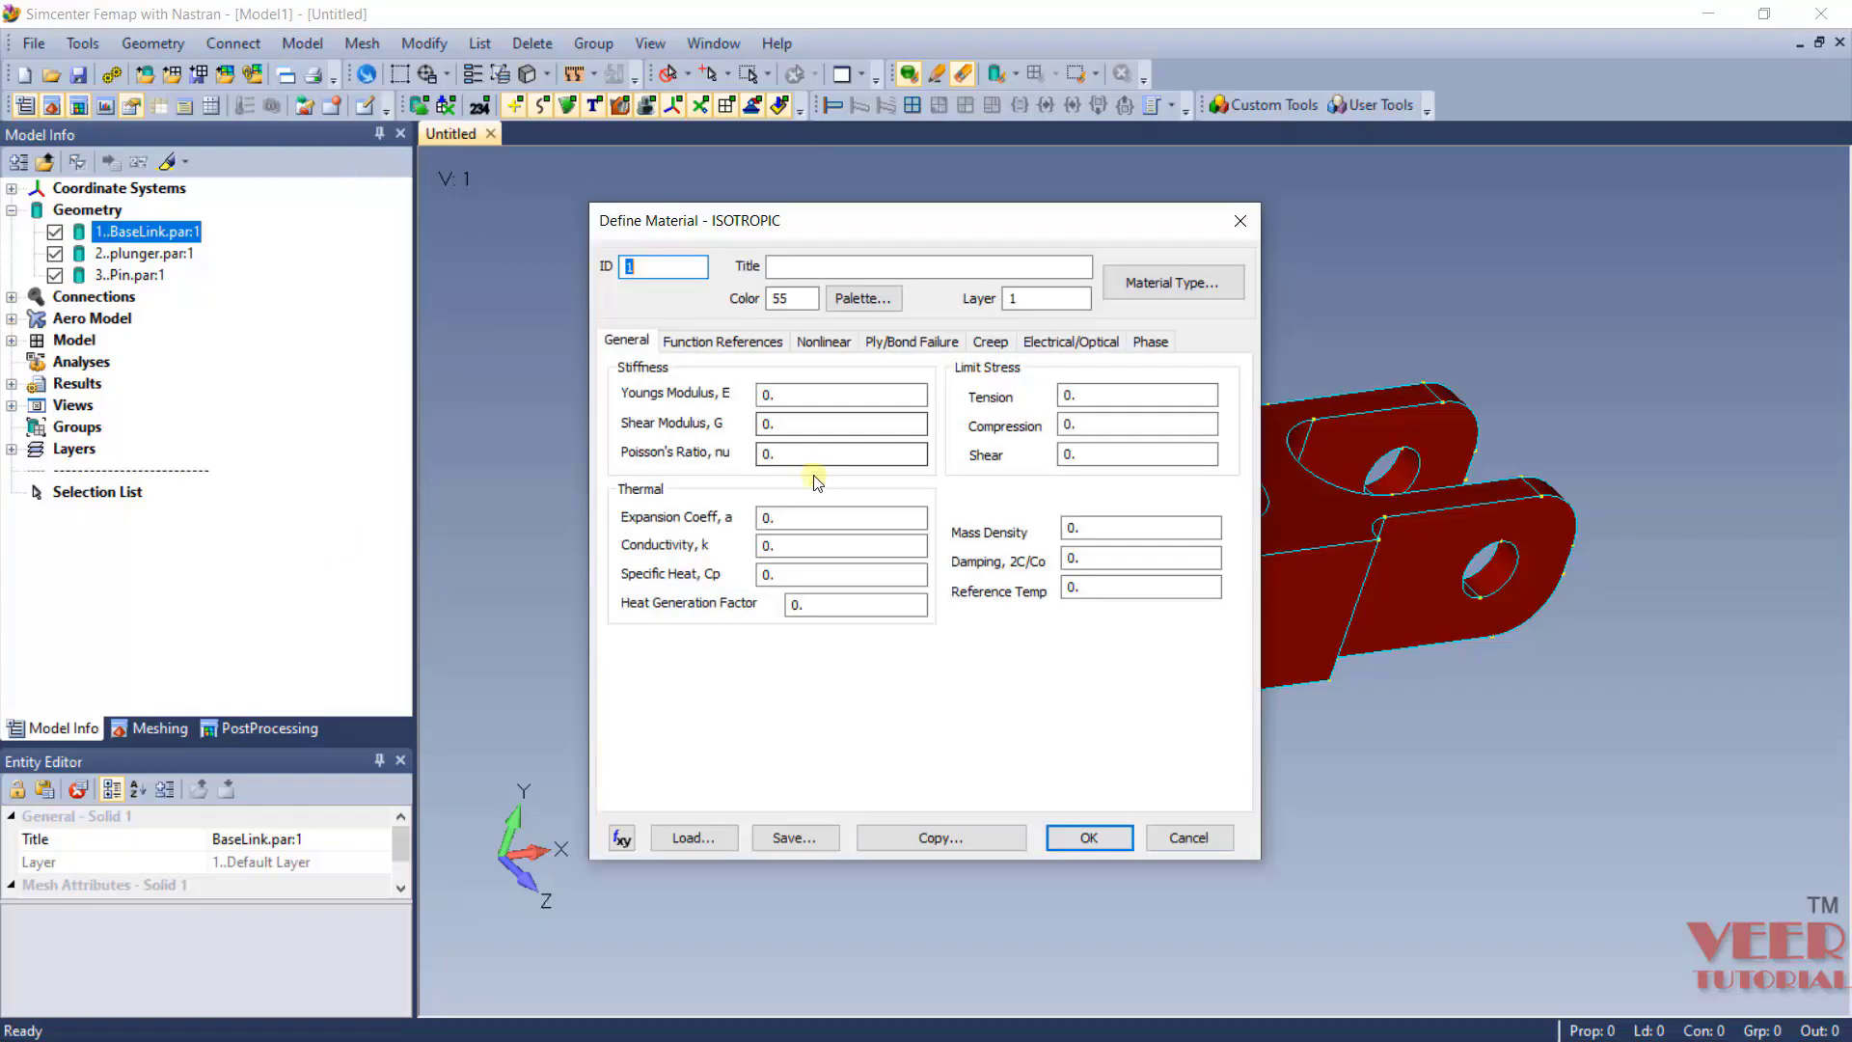
pyautogui.click(696, 839)
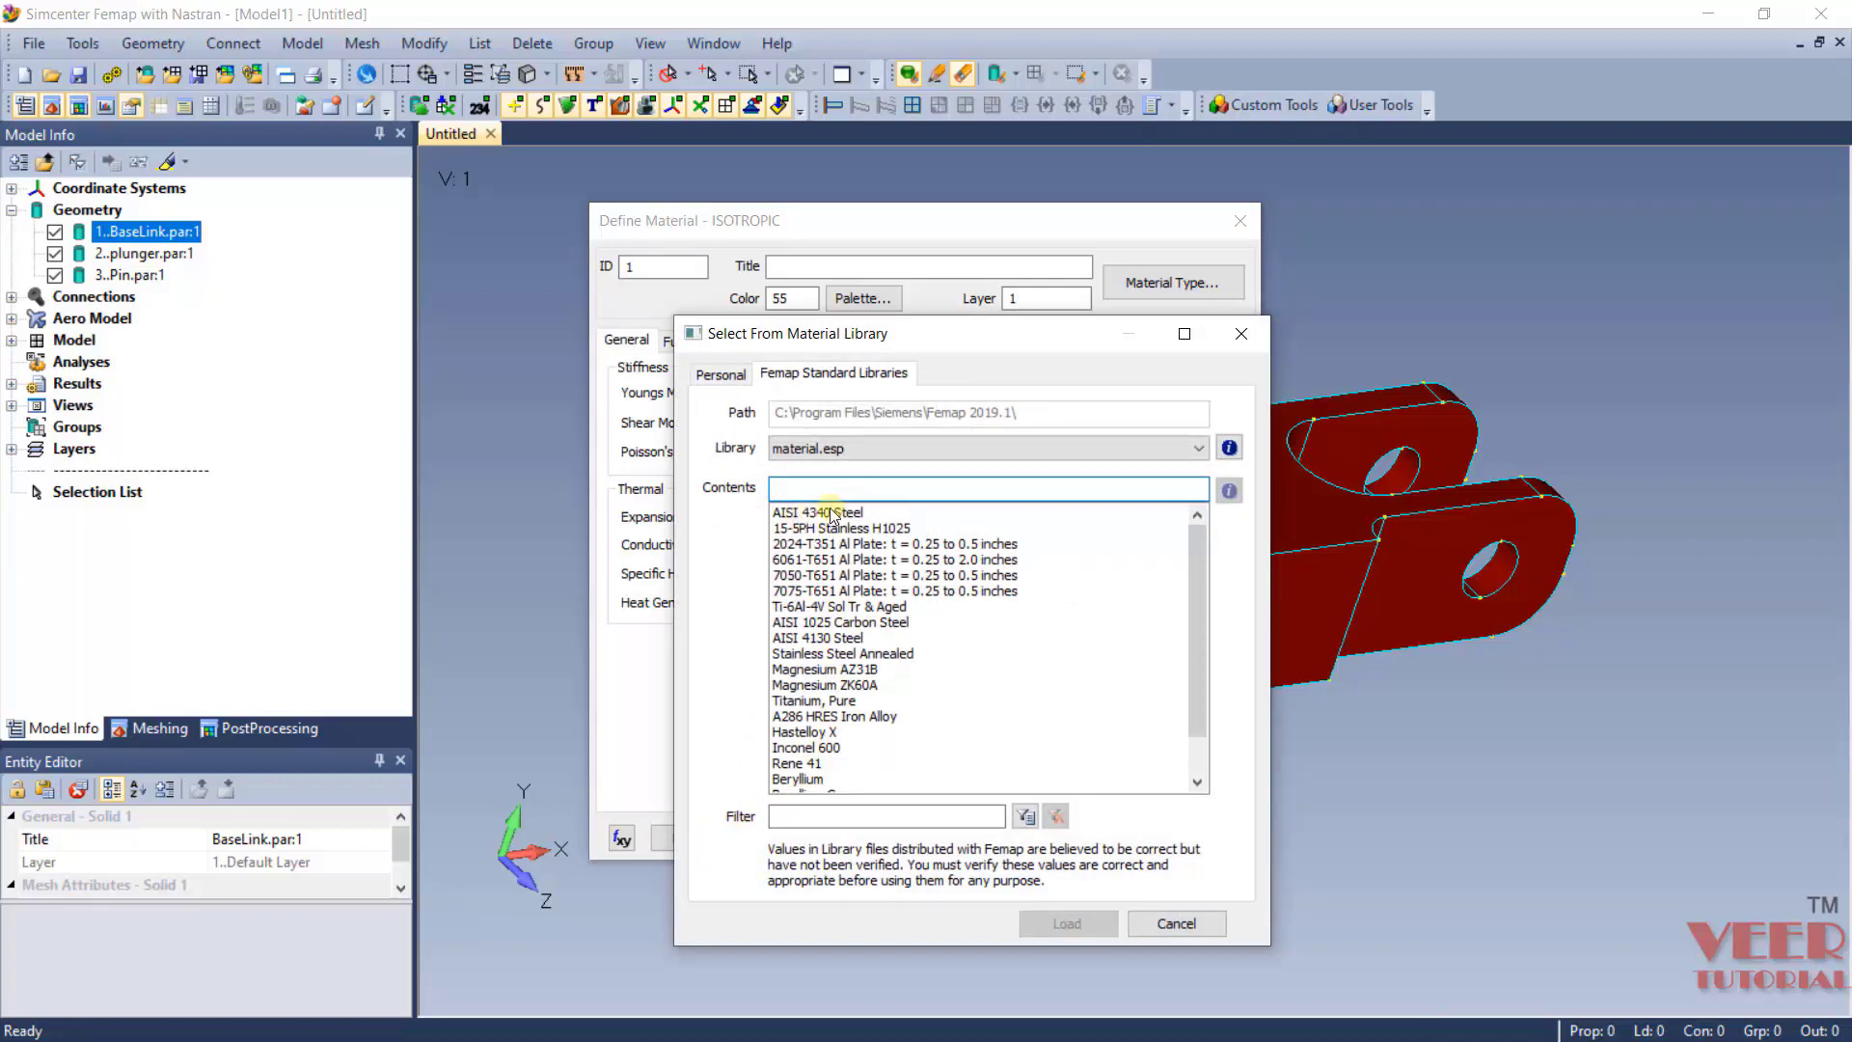
pyautogui.click(830, 512)
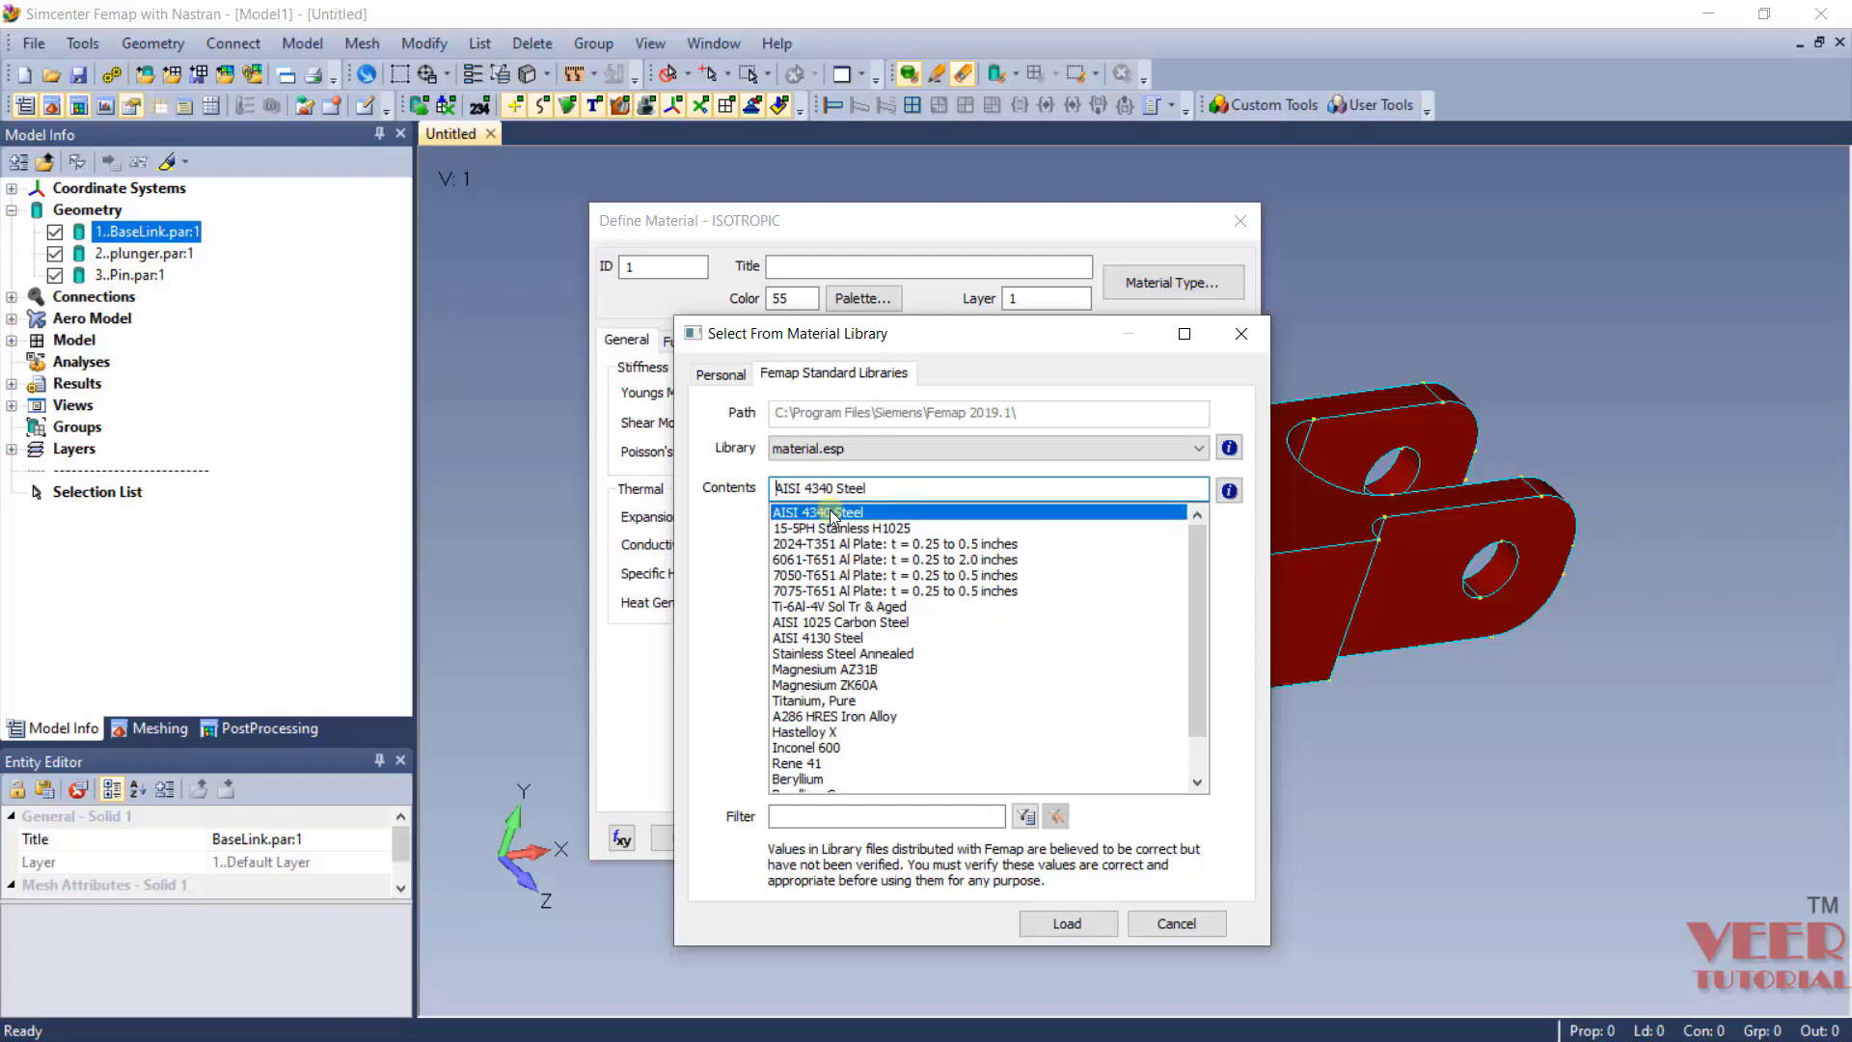
pyautogui.click(1061, 924)
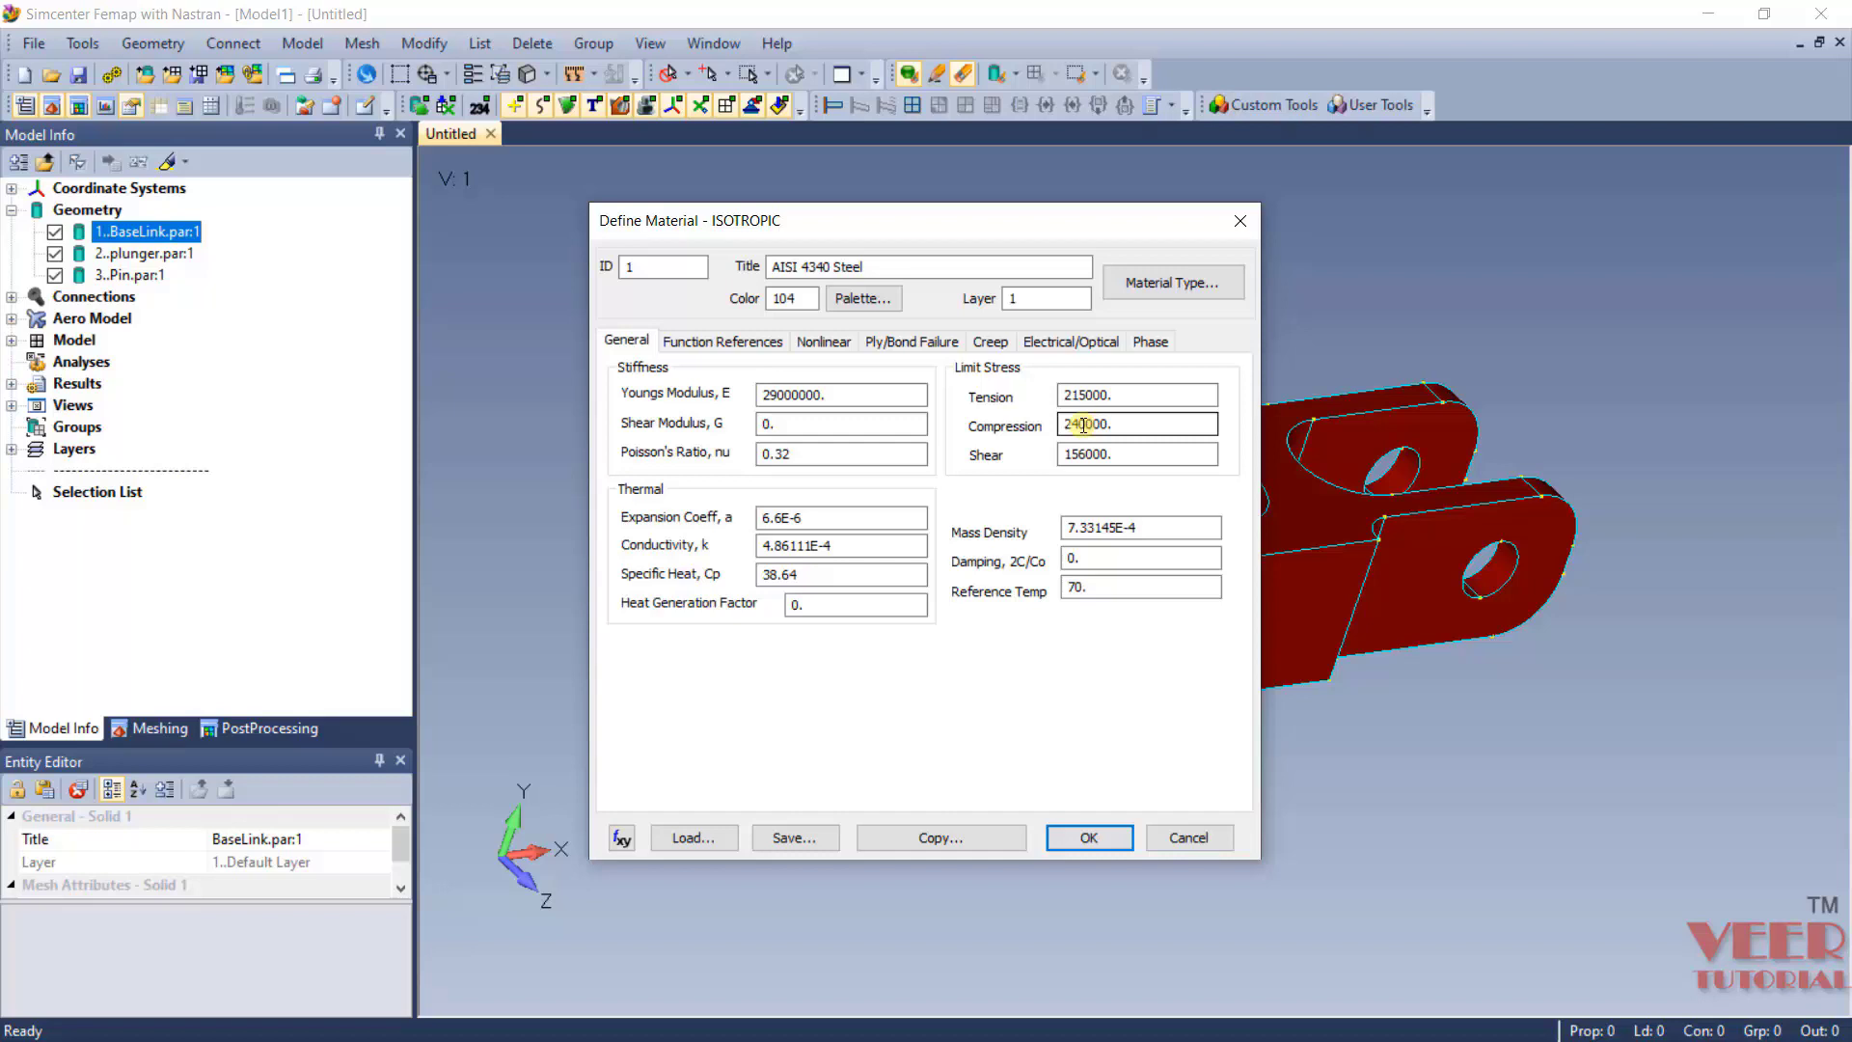
pyautogui.click(1091, 837)
pyautogui.click(1188, 838)
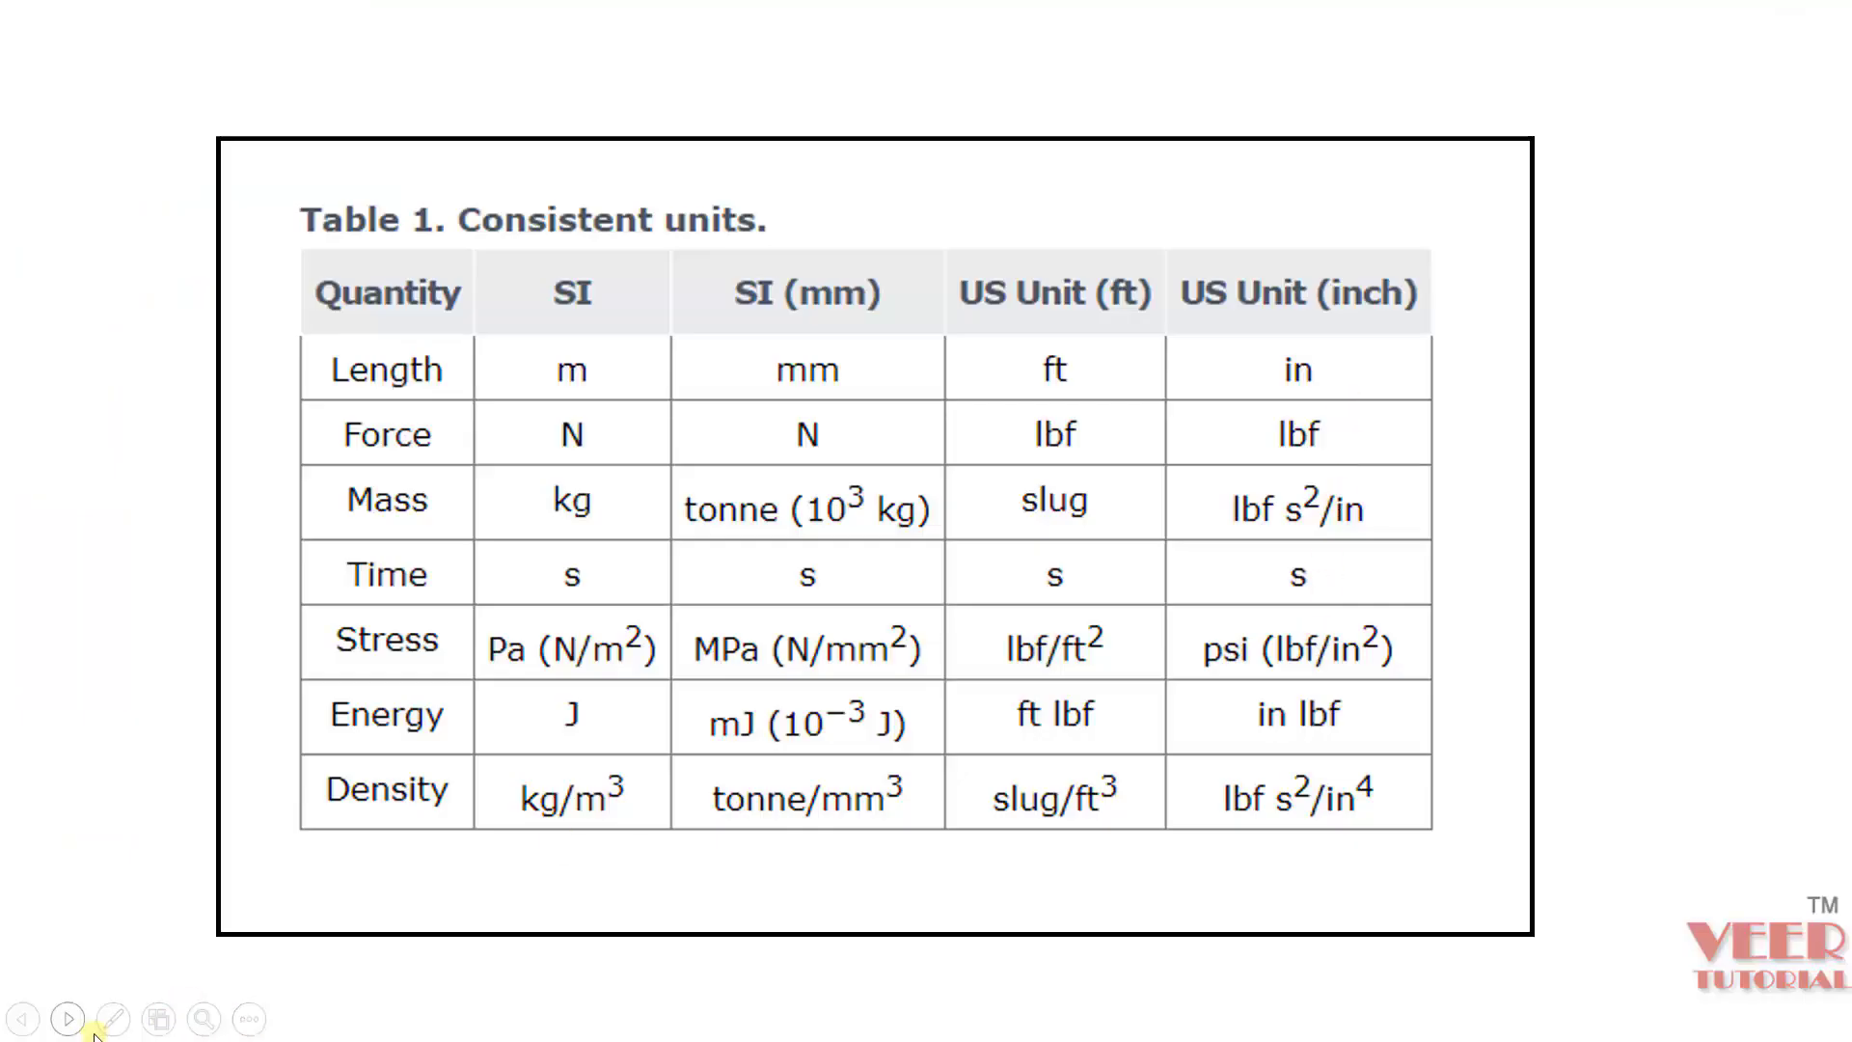
# With the slide-show pen, mark the US Unit (inch) column: in, lbf, lbf s²/in, s, psi, in lbf.
pyautogui.click(113, 1018)
pyautogui.click(113, 825)
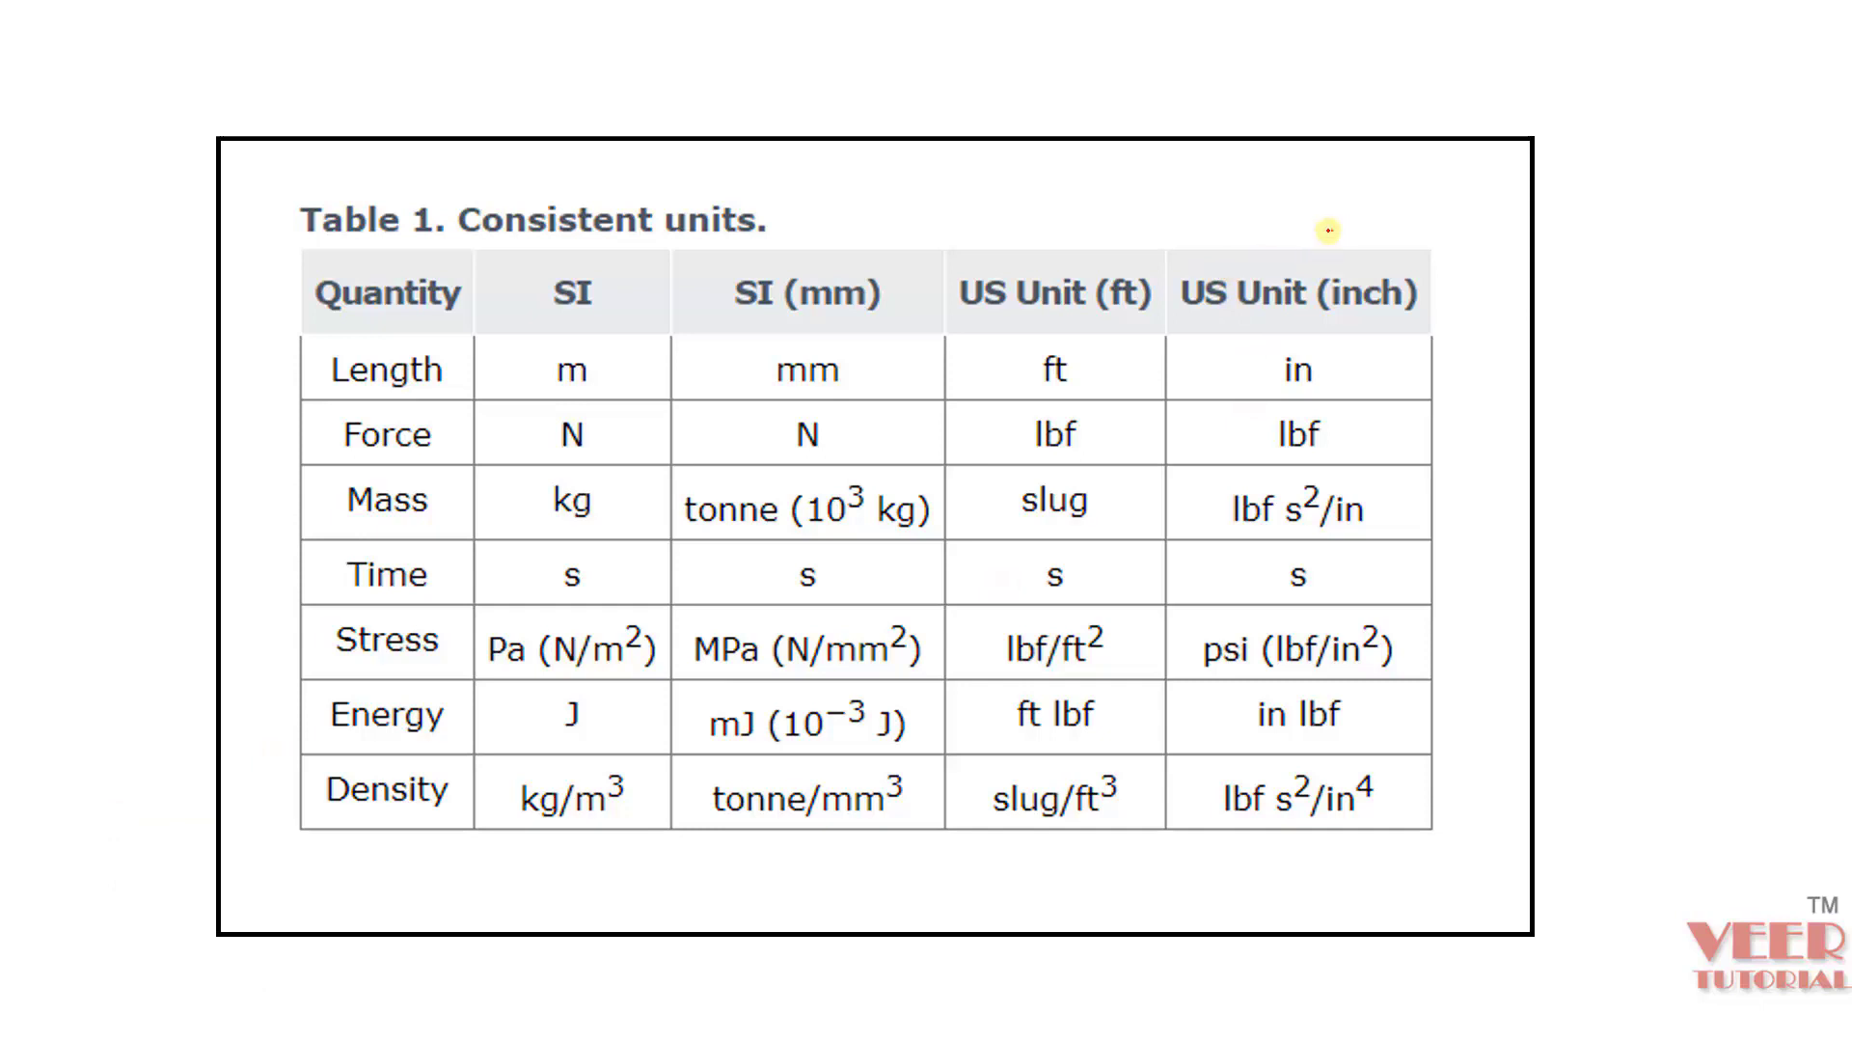
pyautogui.moveTo(1331, 230)
pyautogui.mouseDown()
pyautogui.moveTo(1158, 252)
pyautogui.moveTo(1170, 329)
pyautogui.moveTo(1436, 298)
pyautogui.moveTo(1314, 232)
pyautogui.mouseUp()
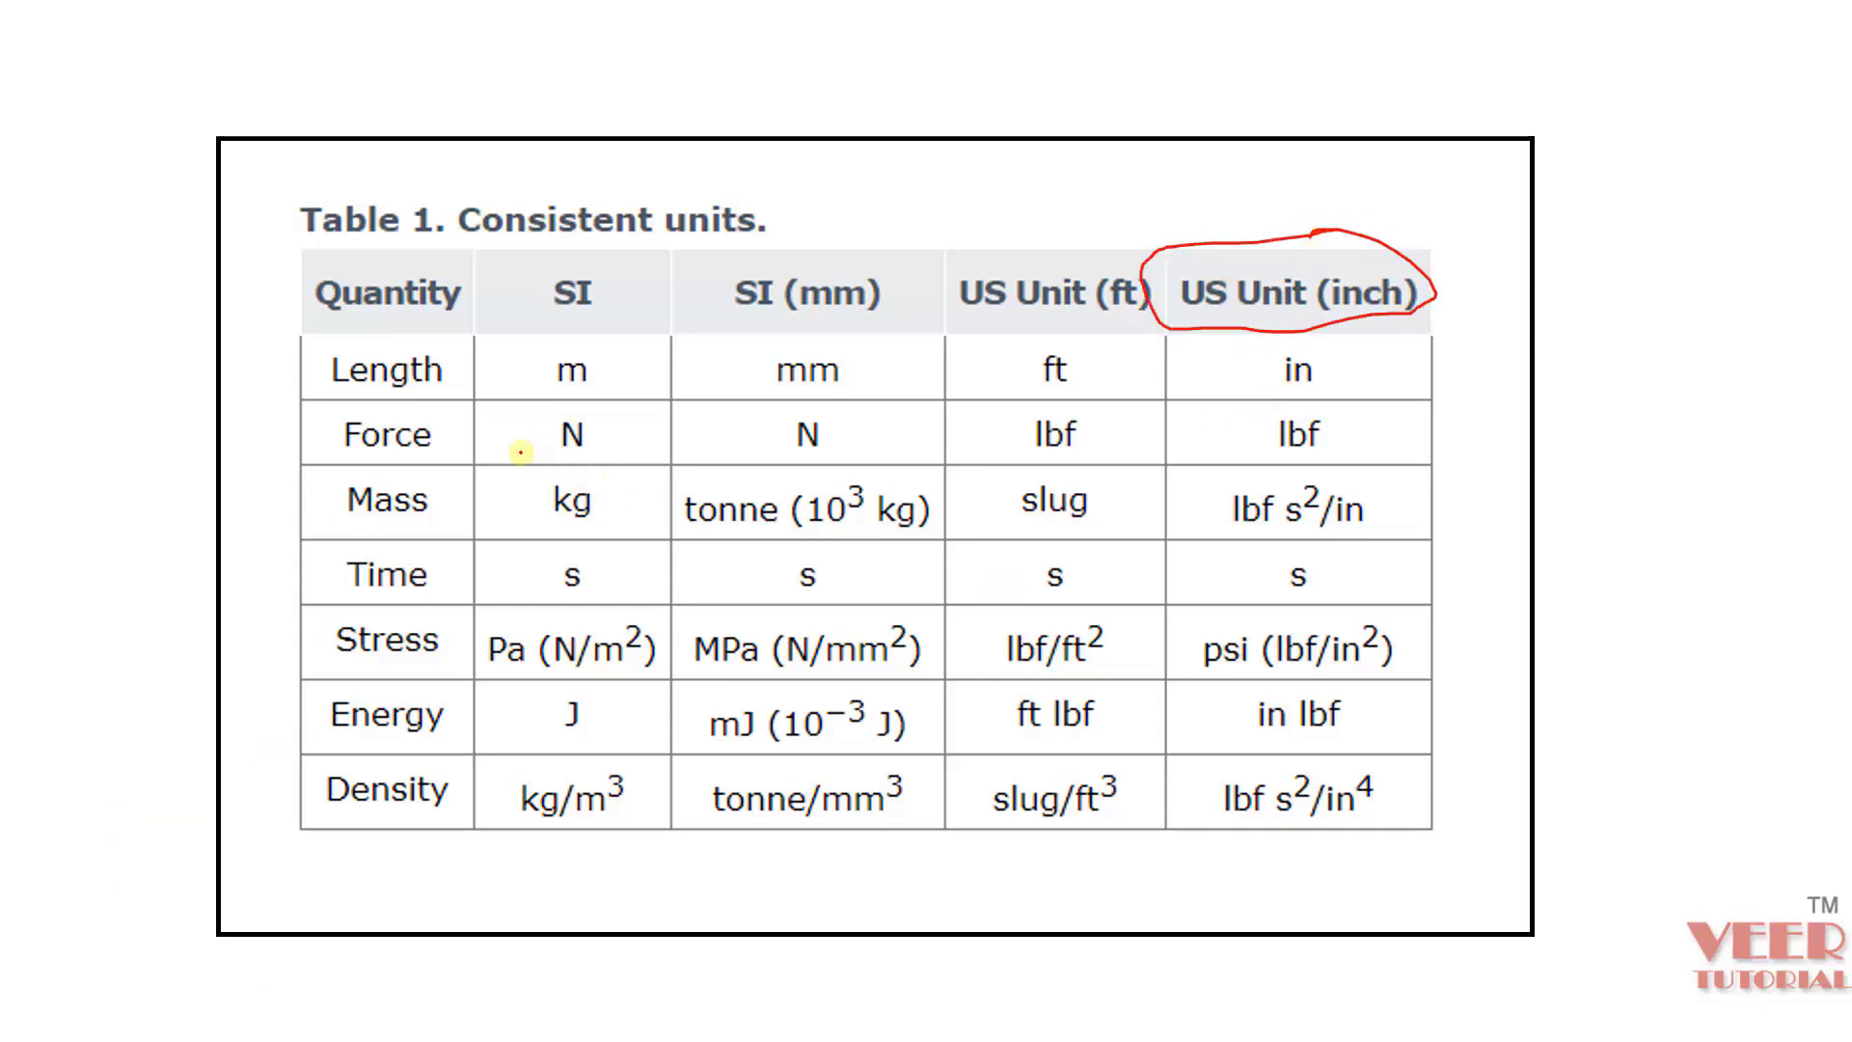
pyautogui.moveTo(1339, 369); pyautogui.dragTo(1409, 350)
pyautogui.moveTo(1339, 441); pyautogui.dragTo(1370, 422)
pyautogui.moveTo(1400, 498); pyautogui.dragTo(1482, 479)
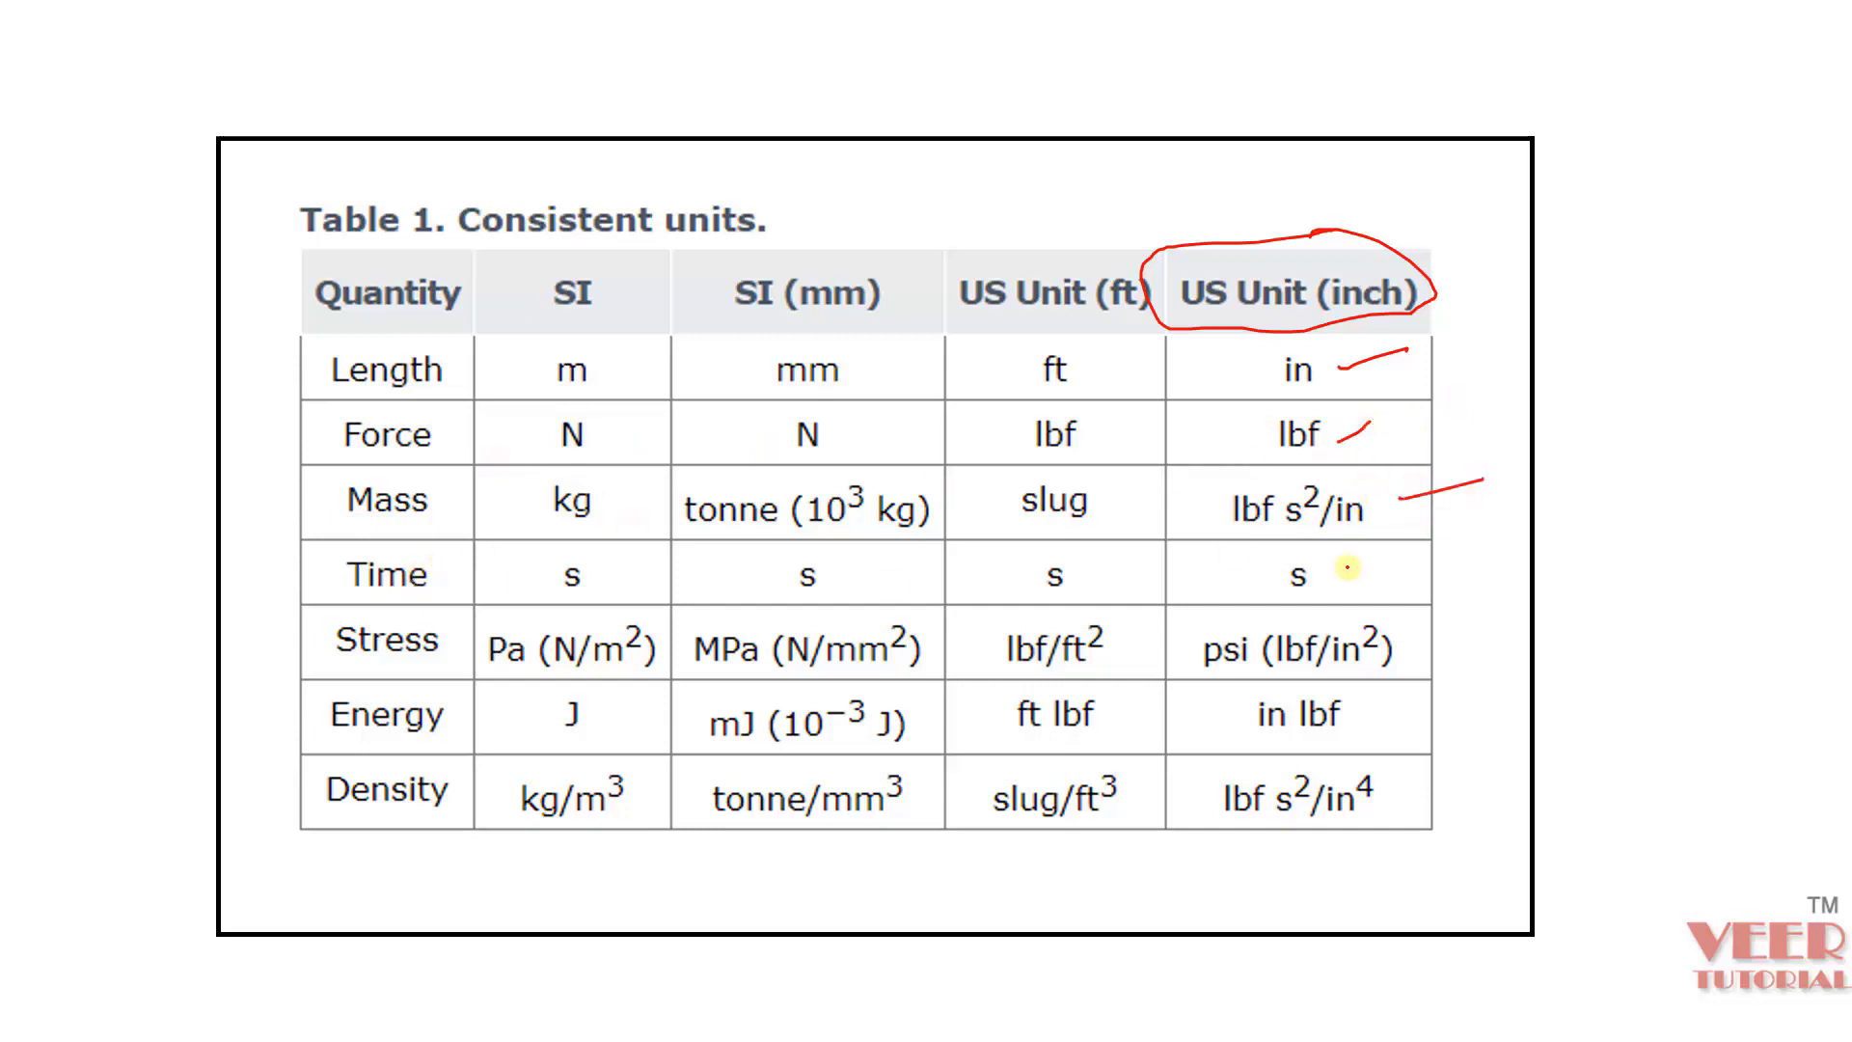
pyautogui.moveTo(1344, 571); pyautogui.dragTo(1457, 550)
pyautogui.moveTo(383, 660); pyautogui.dragTo(451, 669)
pyautogui.moveTo(1197, 675); pyautogui.dragTo(1252, 679)
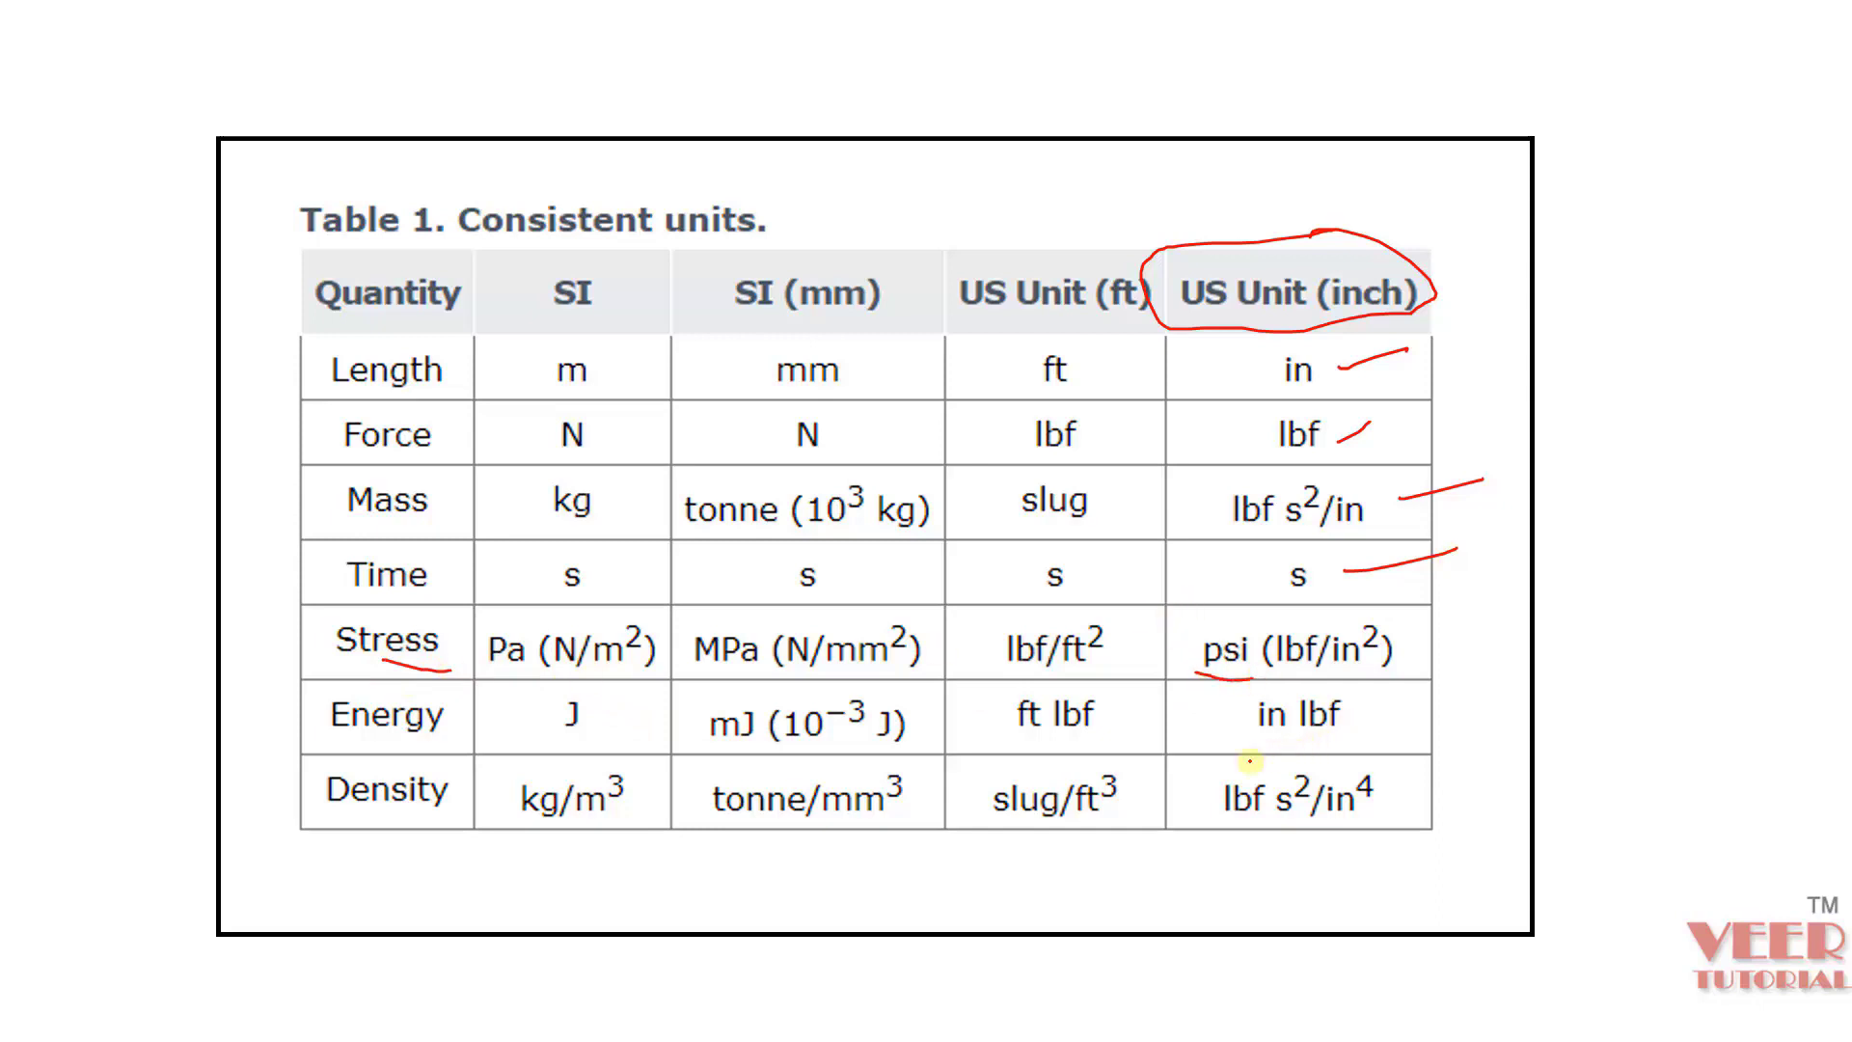
pyautogui.moveTo(1254, 746); pyautogui.dragTo(1337, 739)
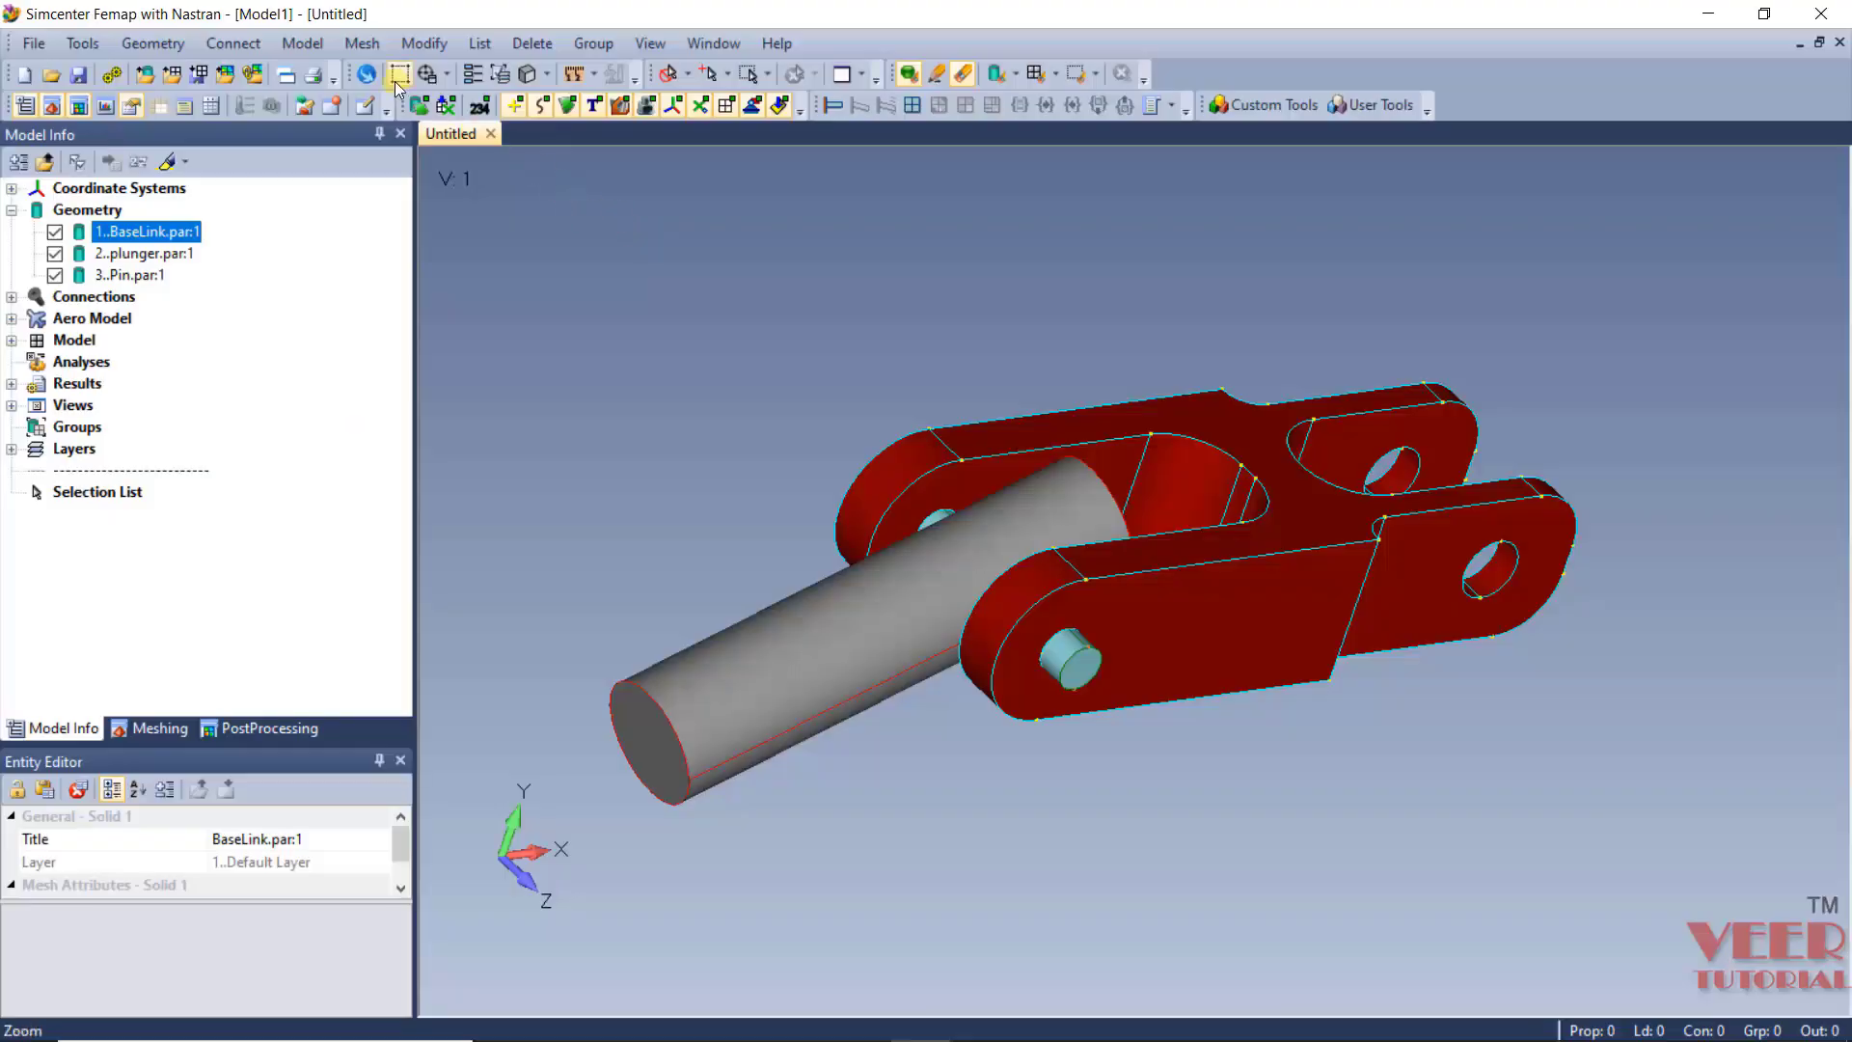
# Start a new property using AISI 4340 Steel with the Solid element type.
pyautogui.click(322, 42)
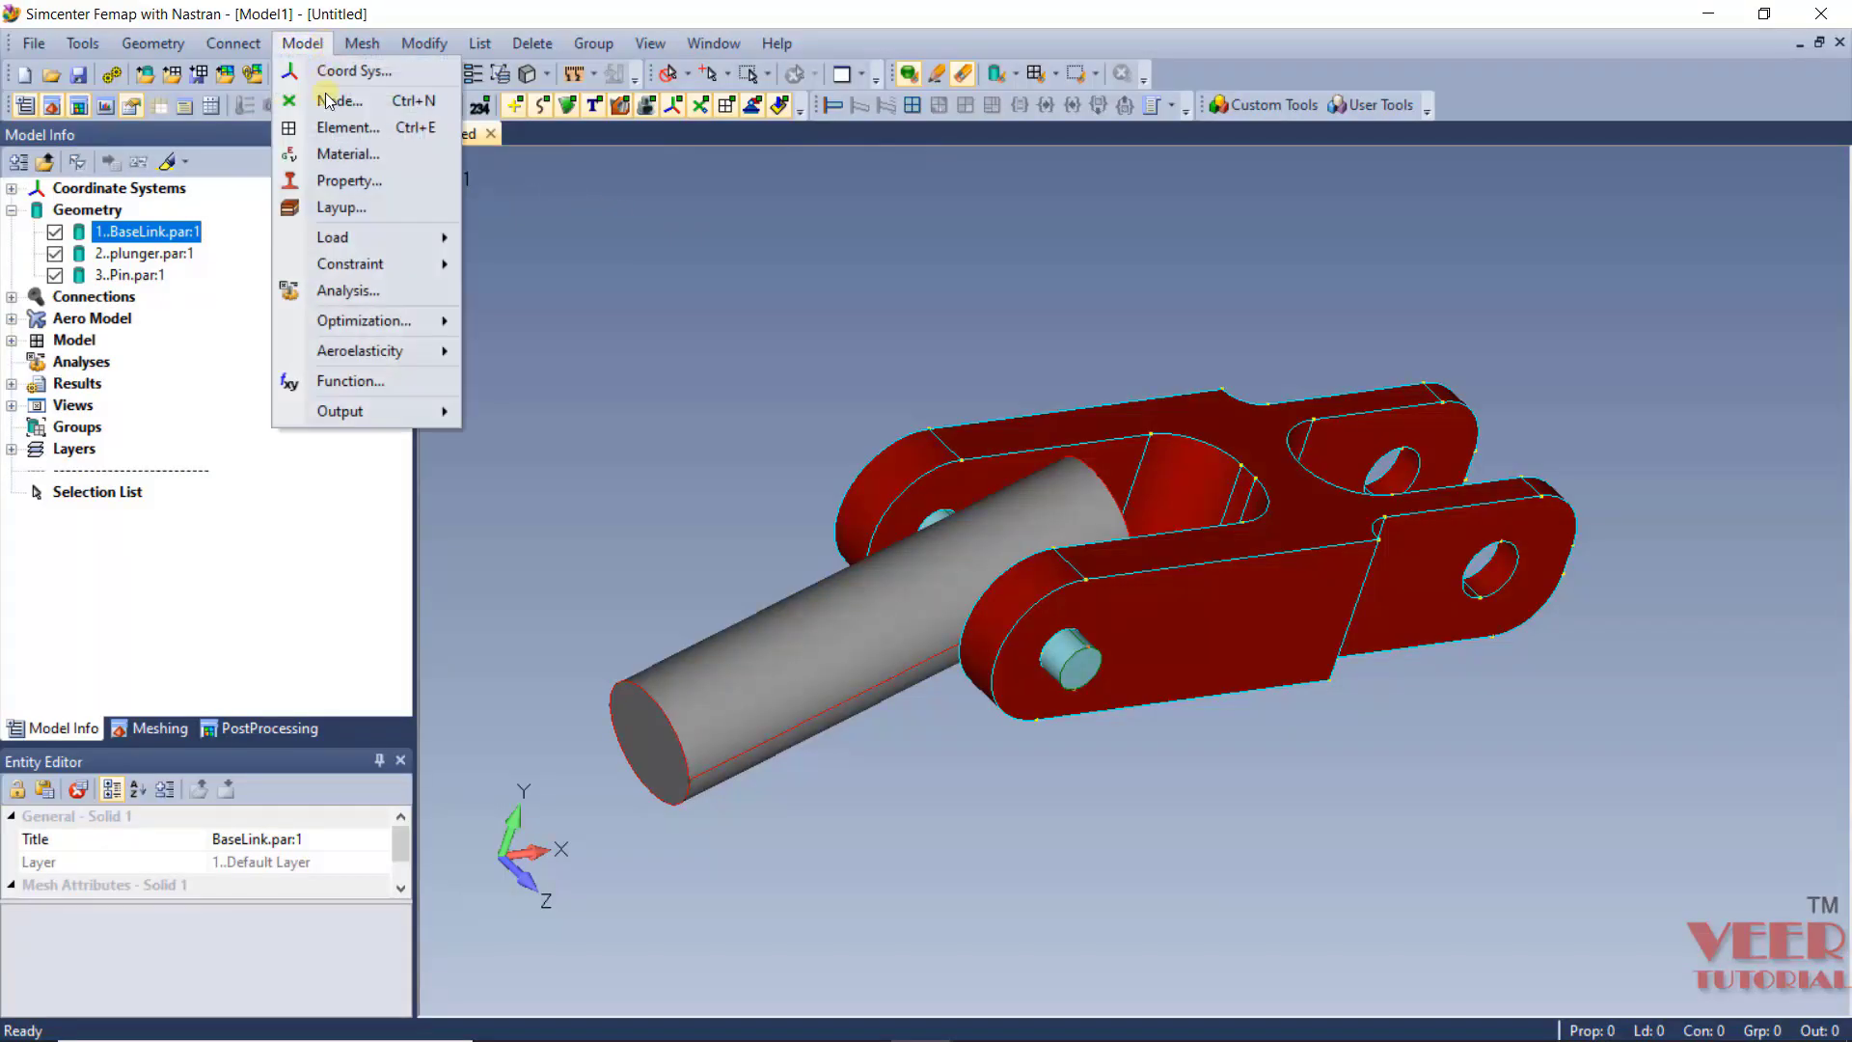
pyautogui.click(353, 180)
pyautogui.click(1201, 355)
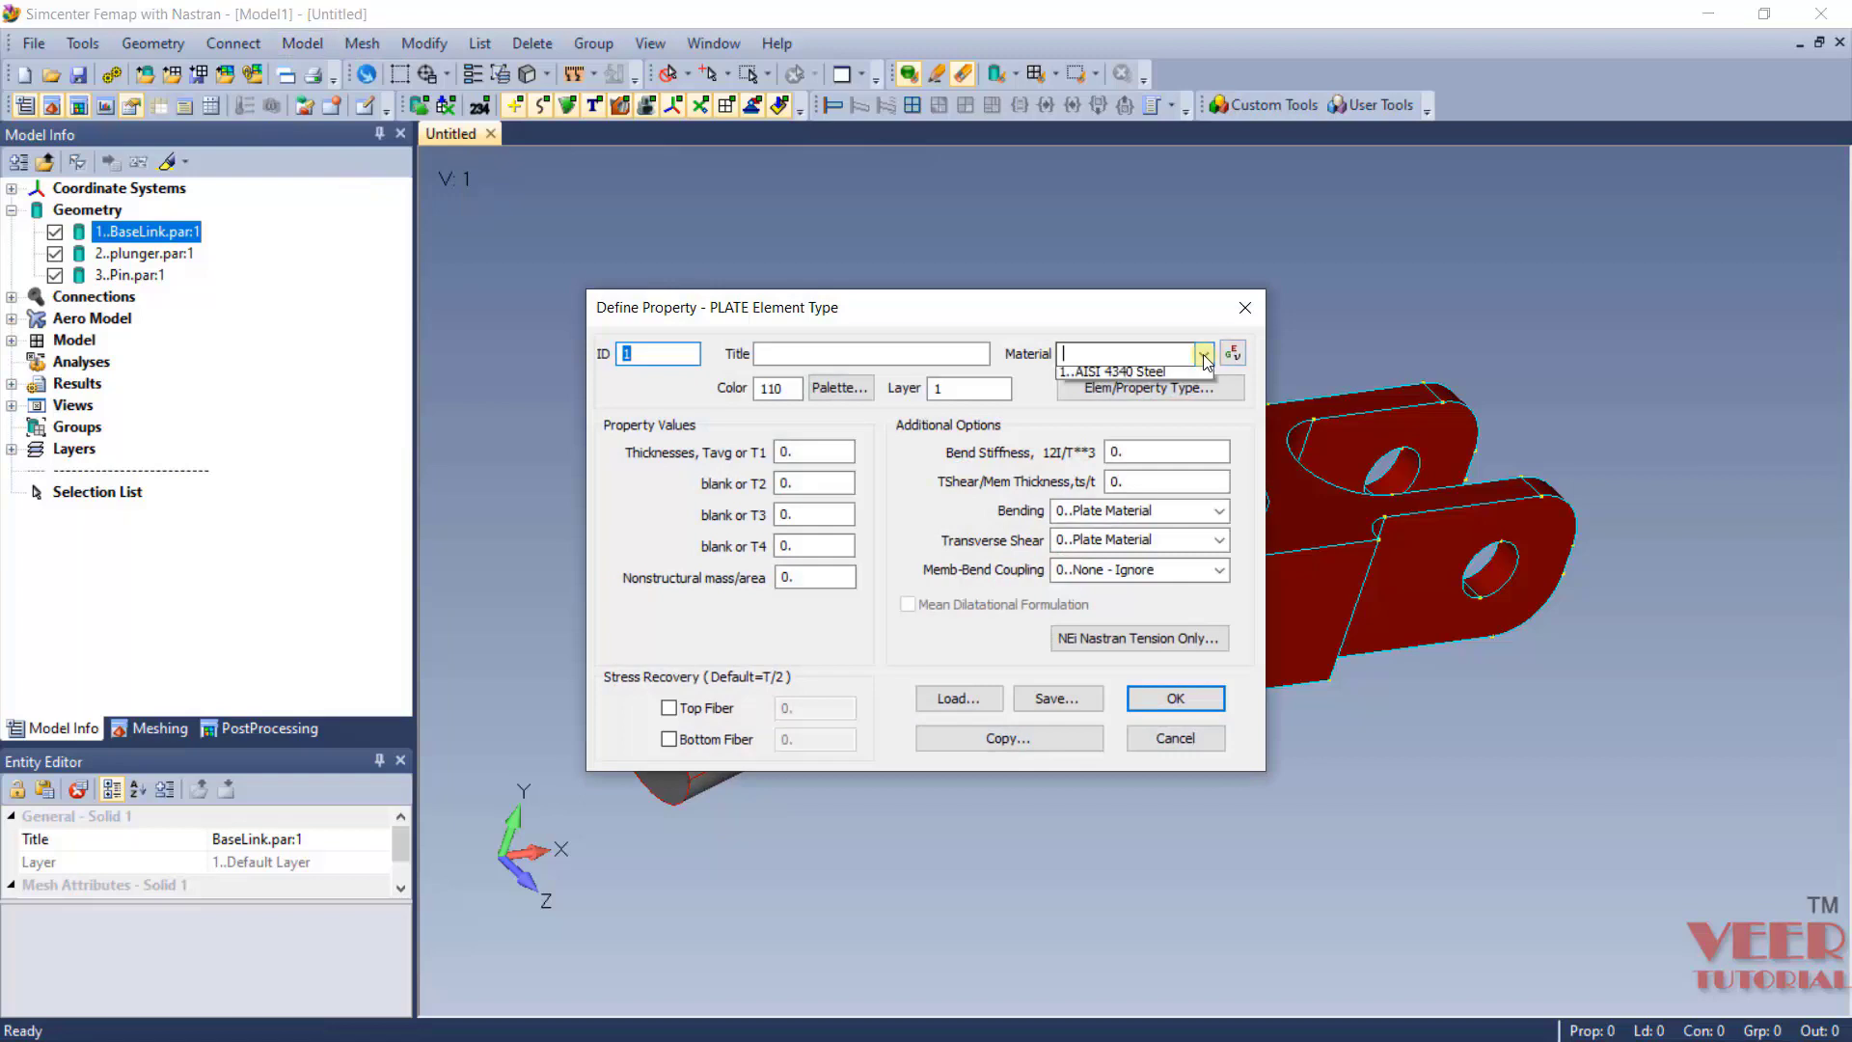
pyautogui.click(1122, 374)
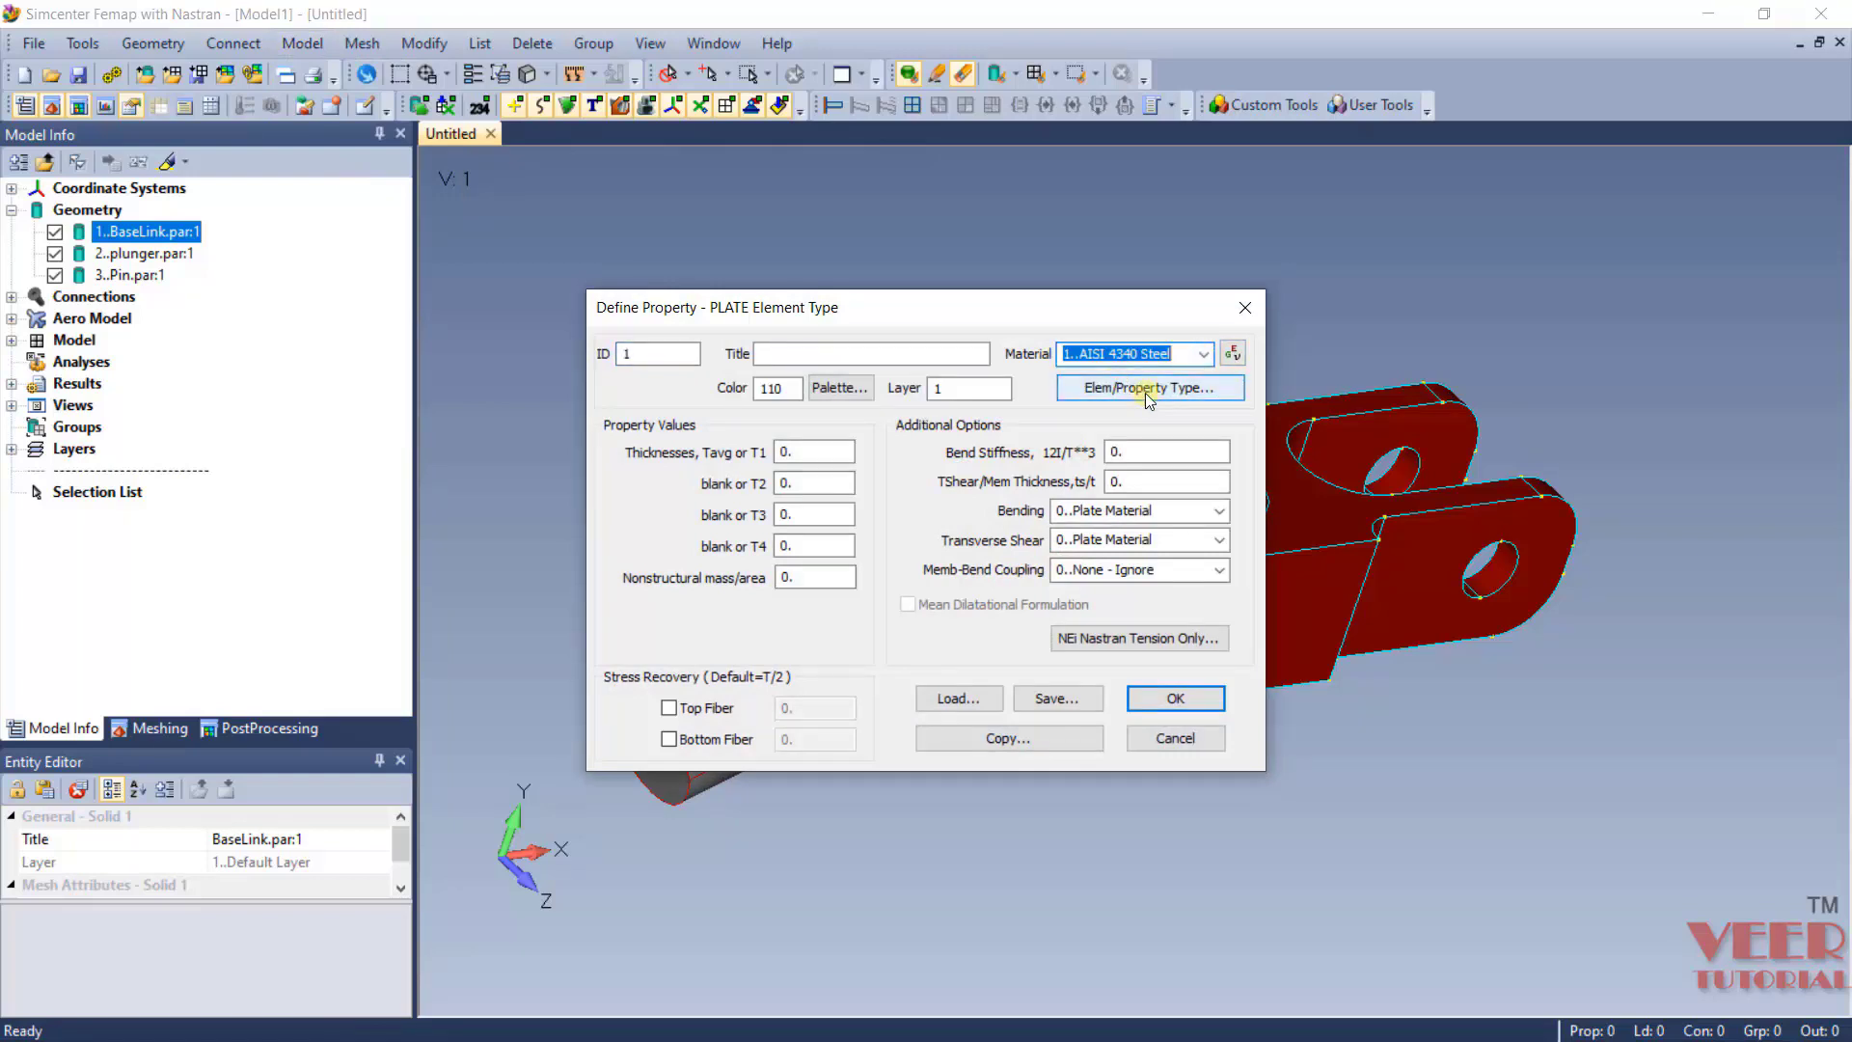
pyautogui.click(1144, 389)
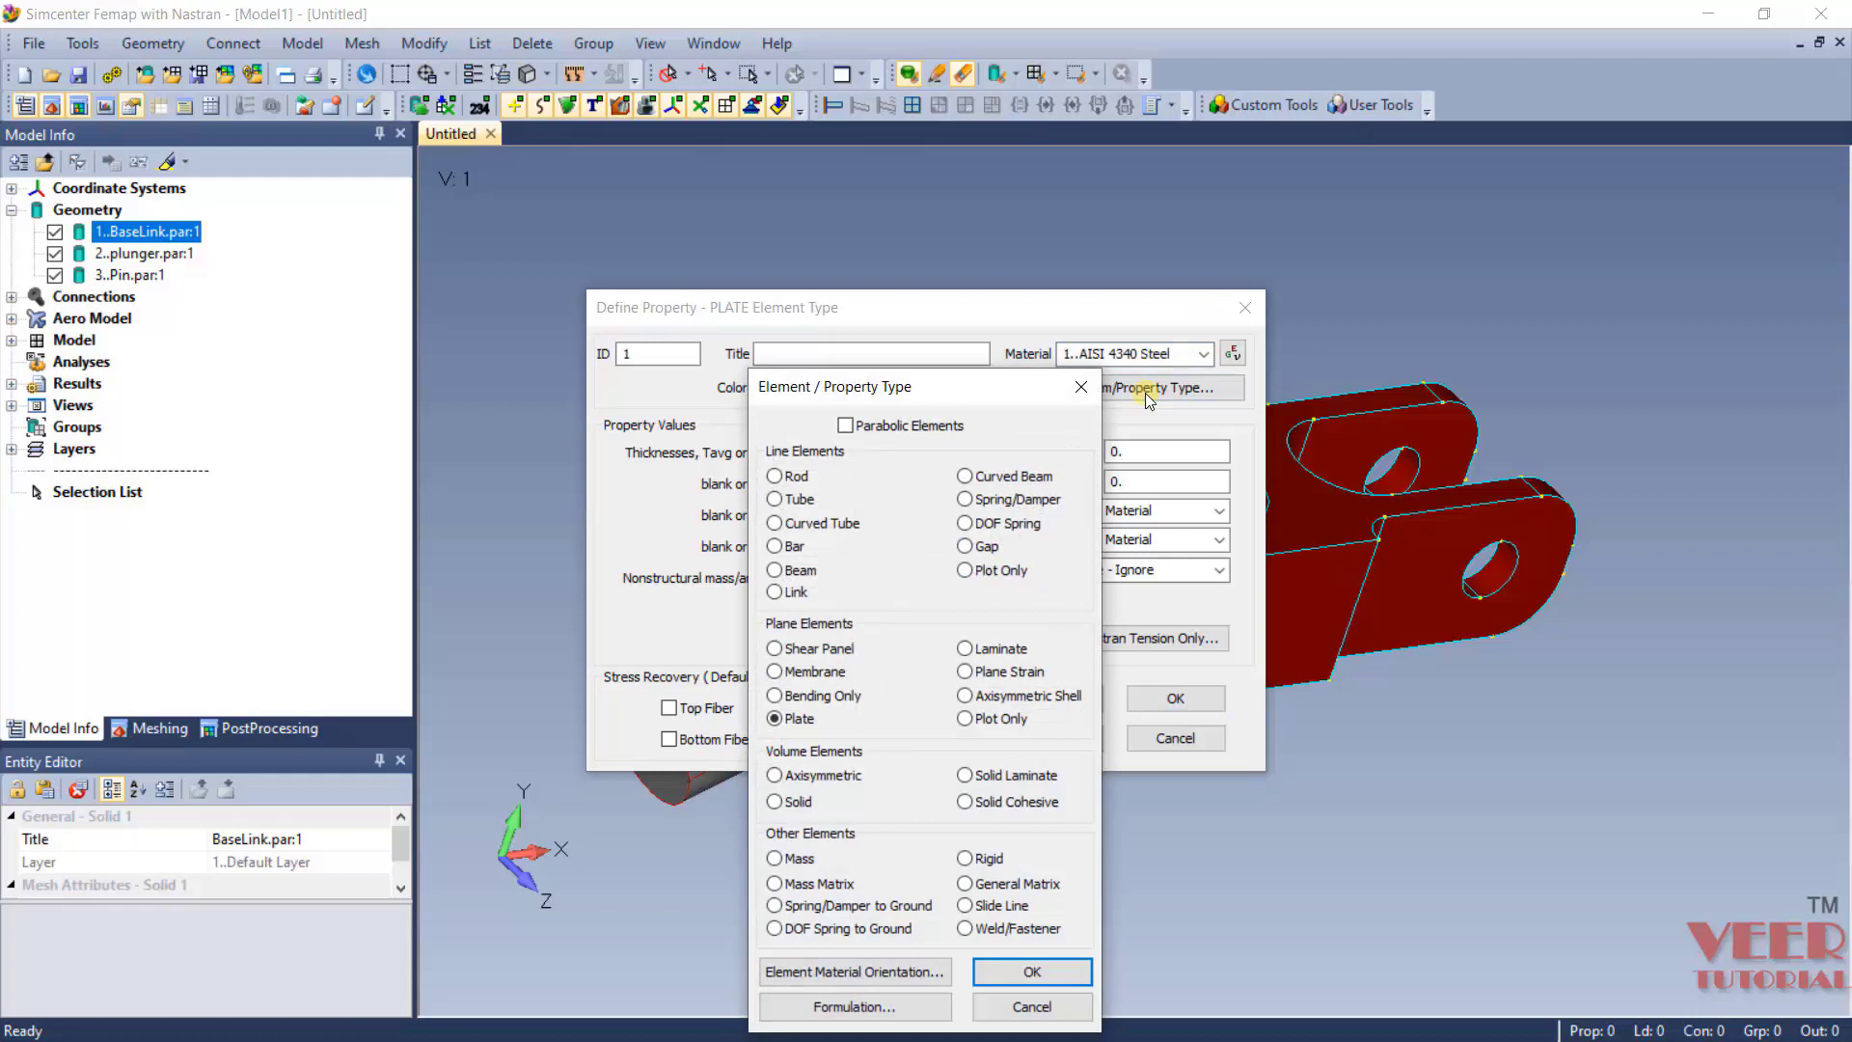
pyautogui.click(775, 802)
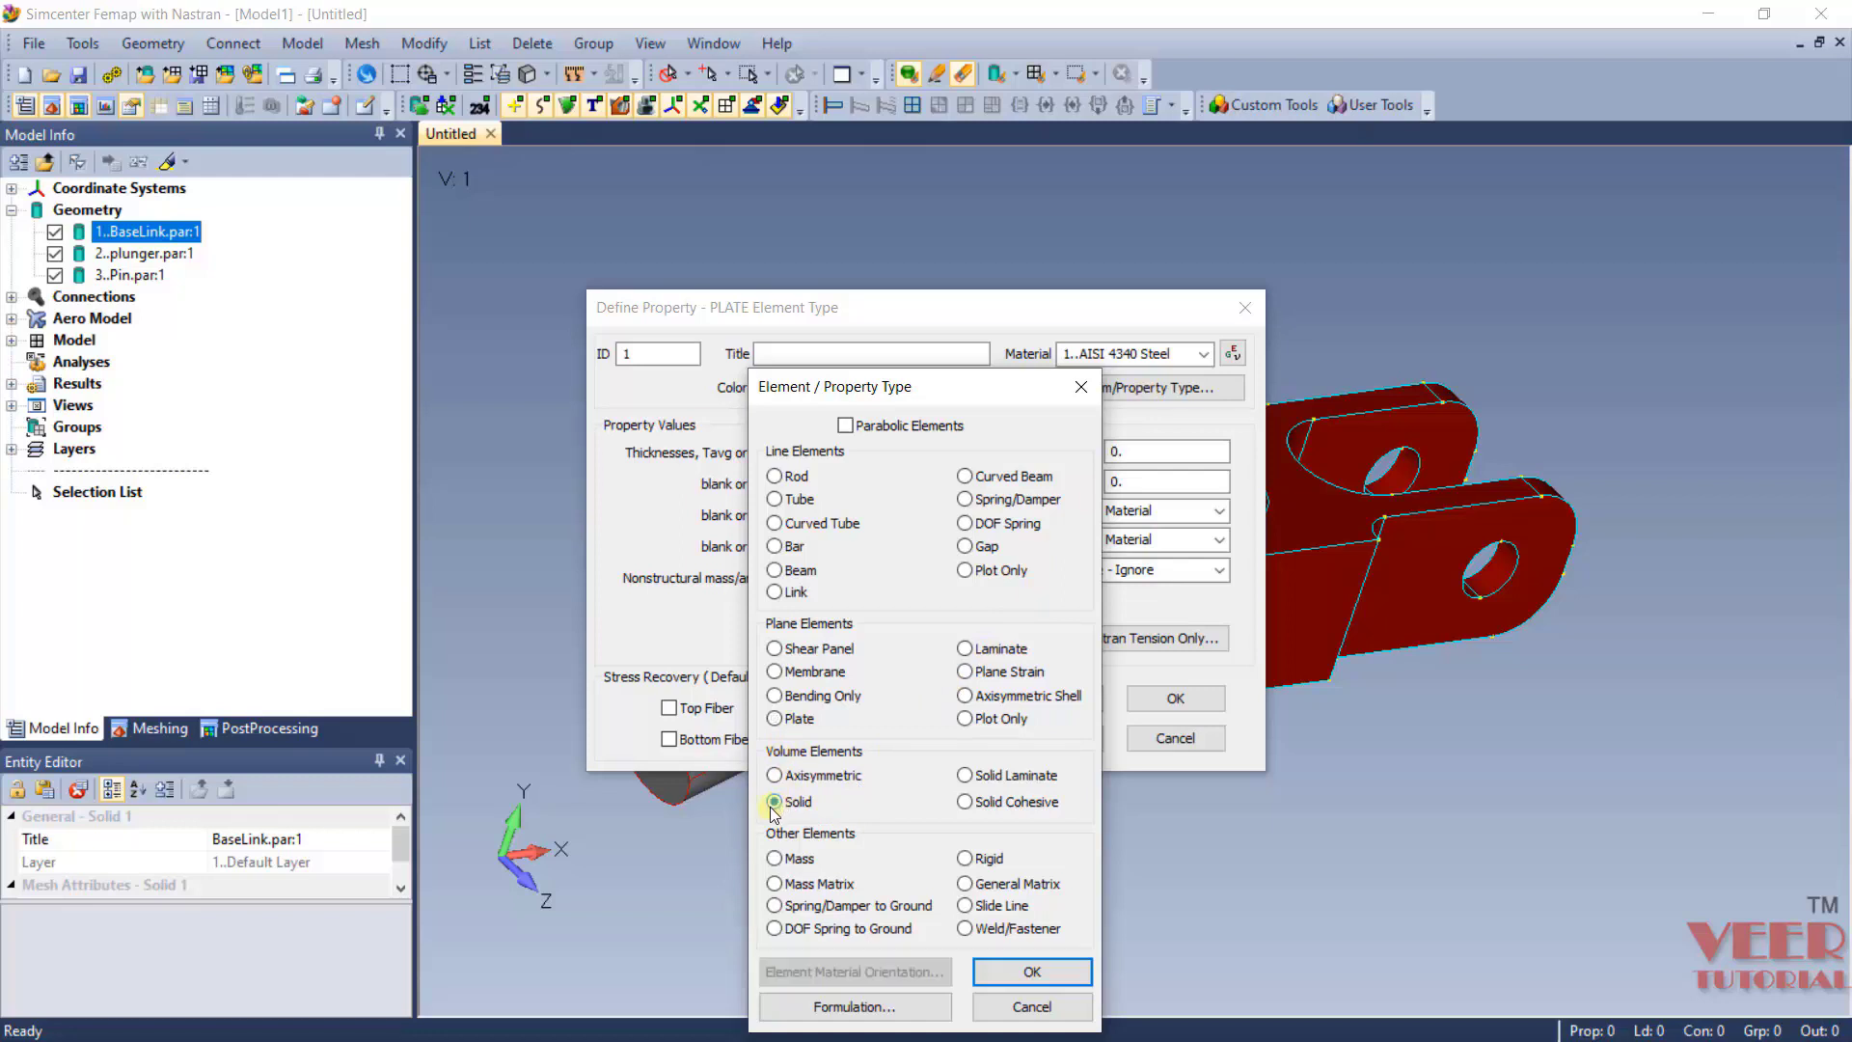
pyautogui.click(1032, 972)
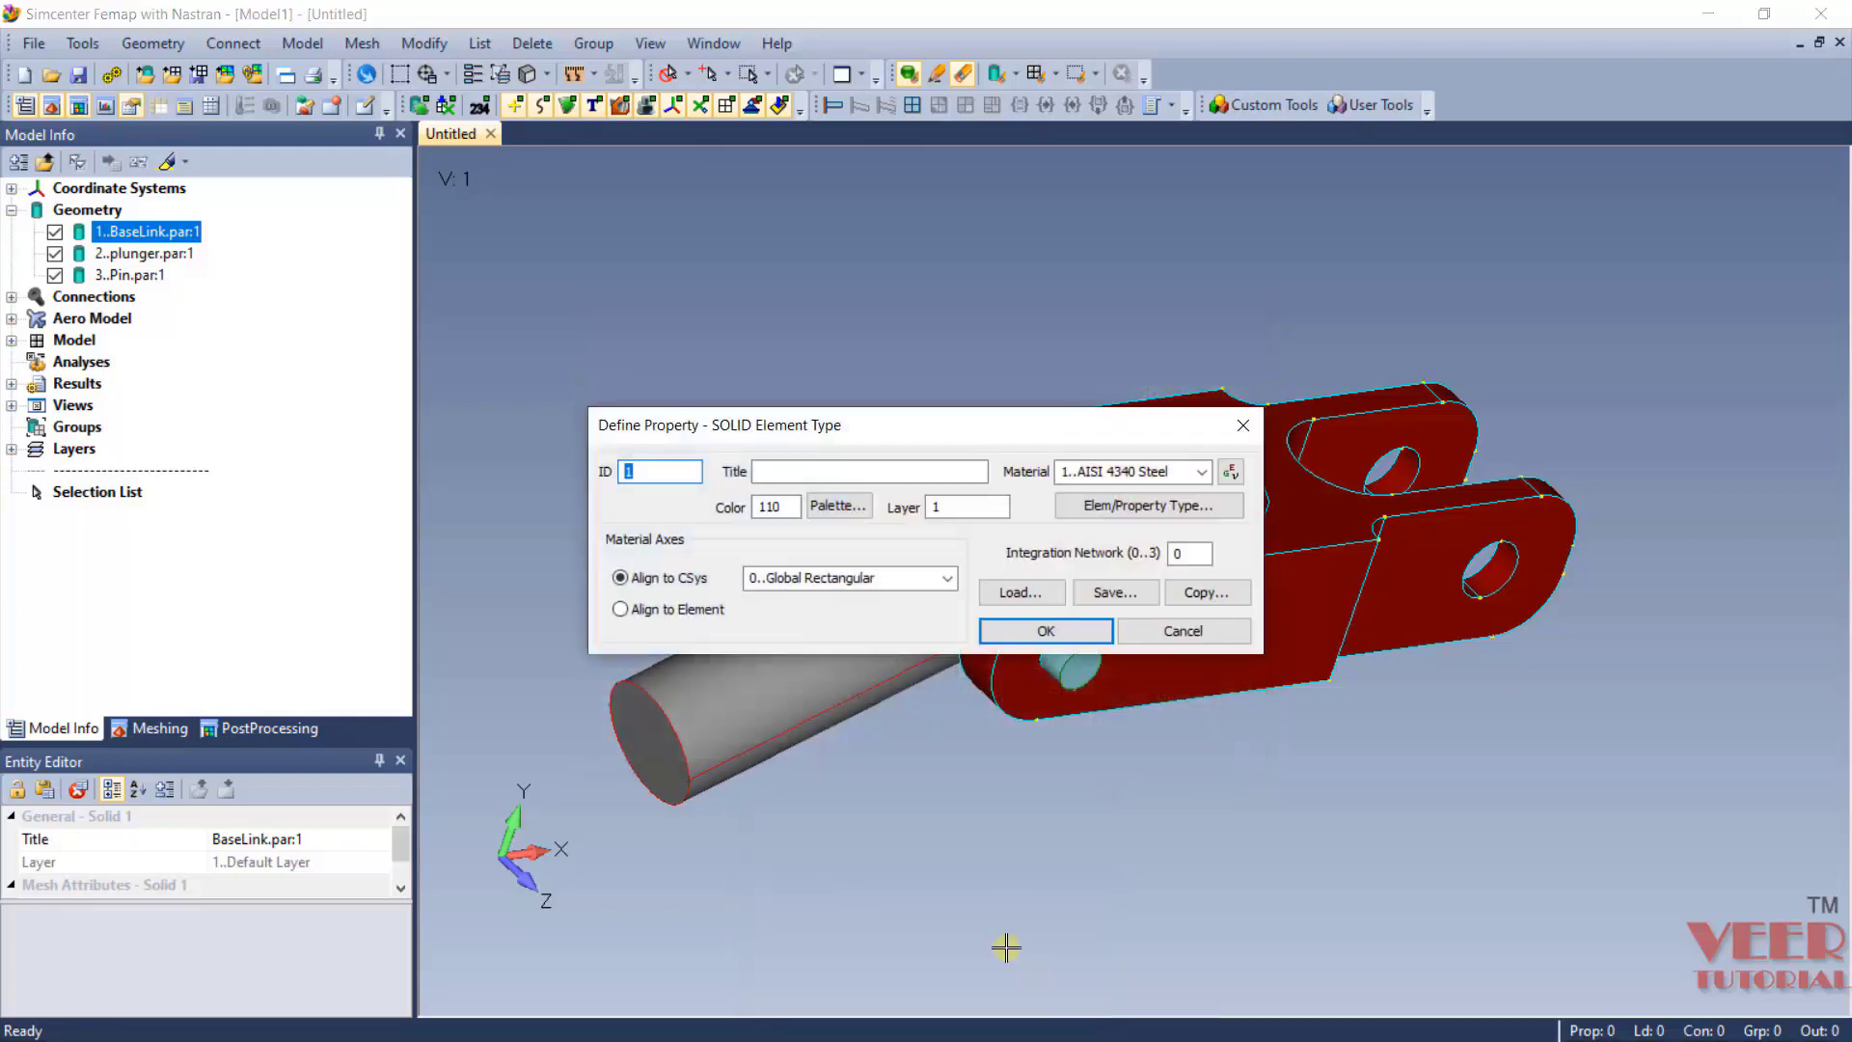
# Title the solid property PSOLID and save it.
pyautogui.click(785, 474)
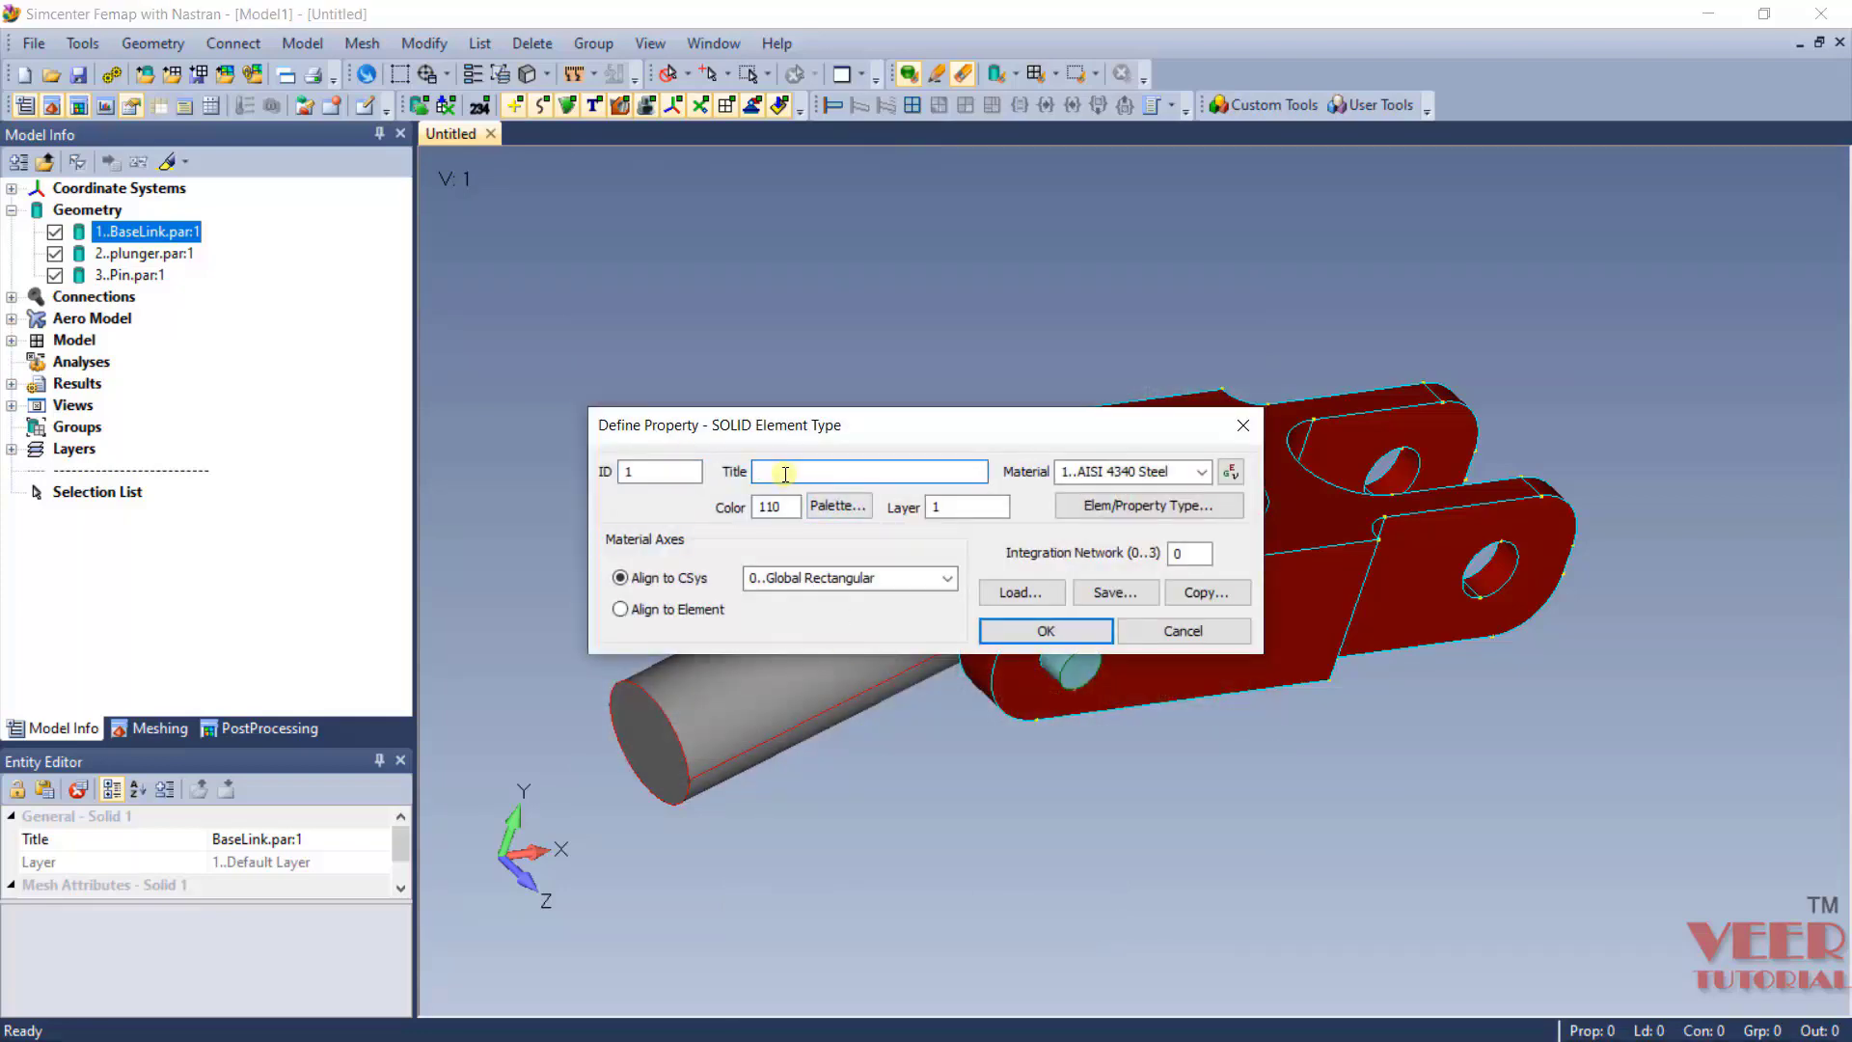
pyautogui.write('PSOLID')
pyautogui.press('BackSpace')
pyautogui.press('BackSpace')
pyautogui.press('BackSpace')
pyautogui.press('BackSpace')
pyautogui.write('OLID')
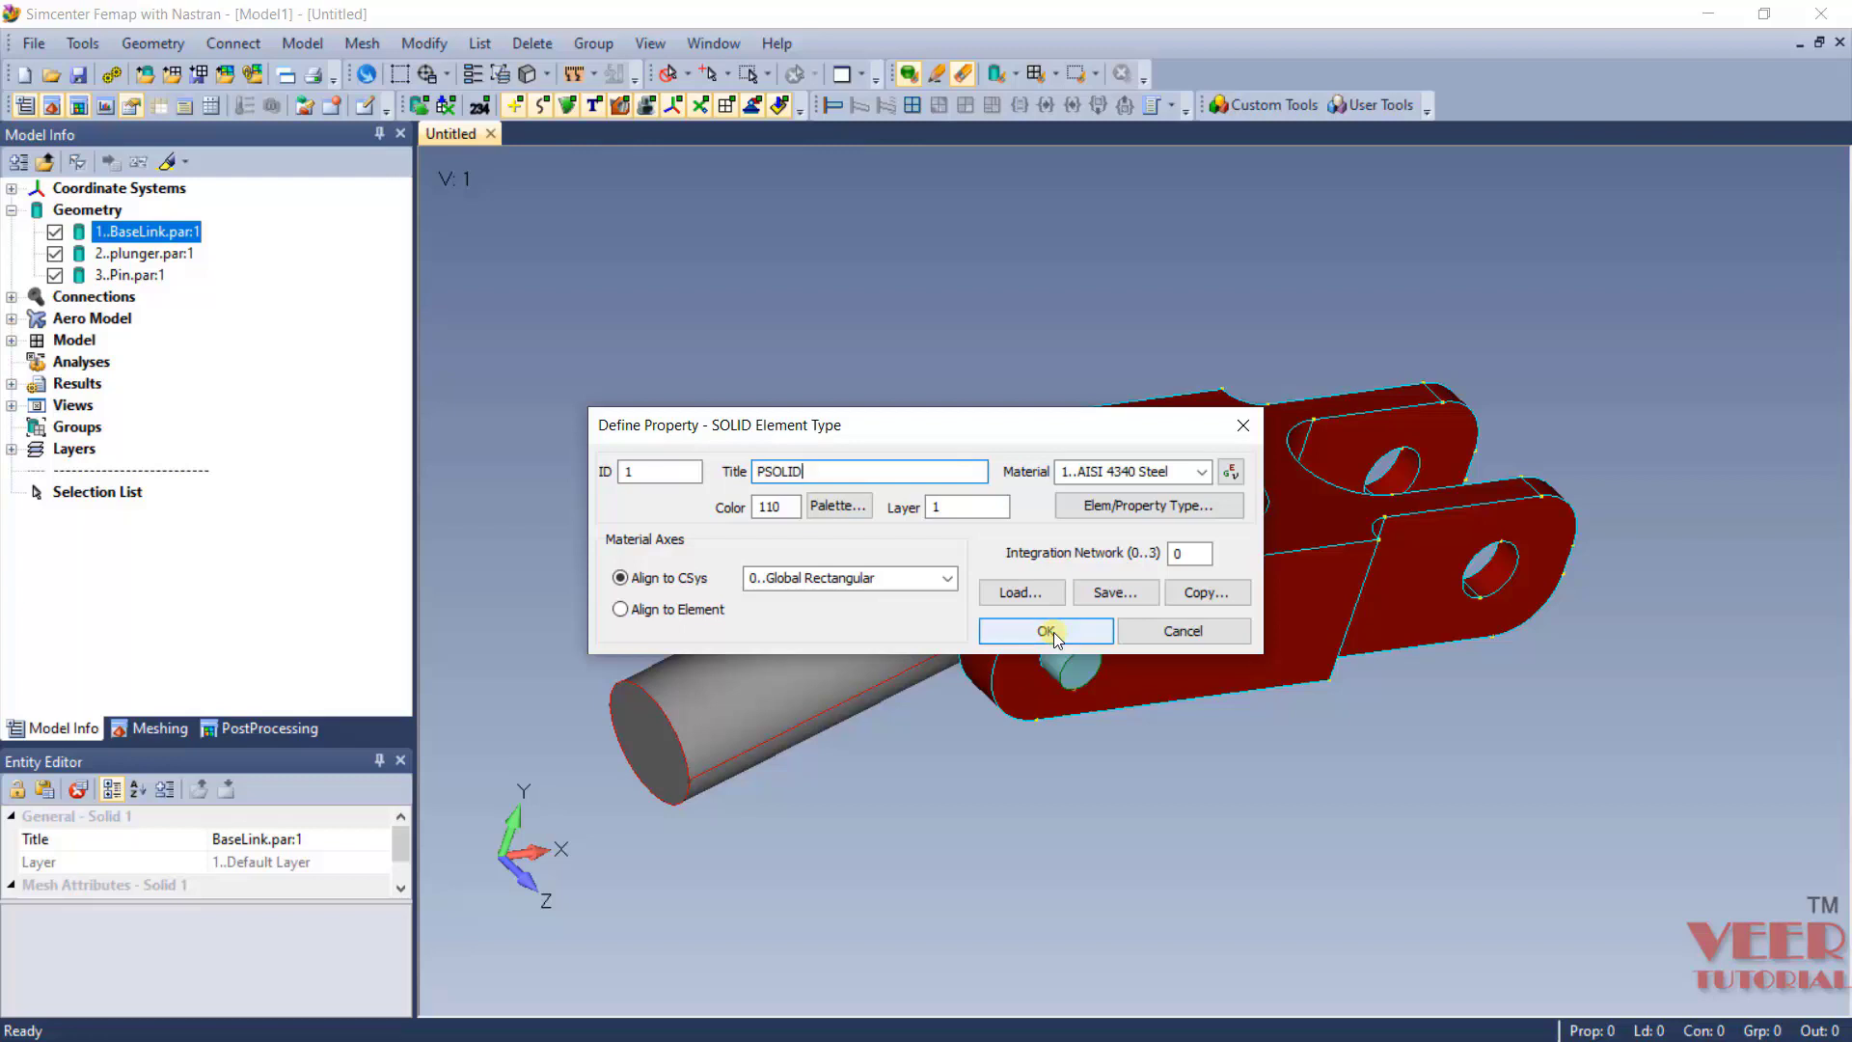
pyautogui.click(1047, 632)
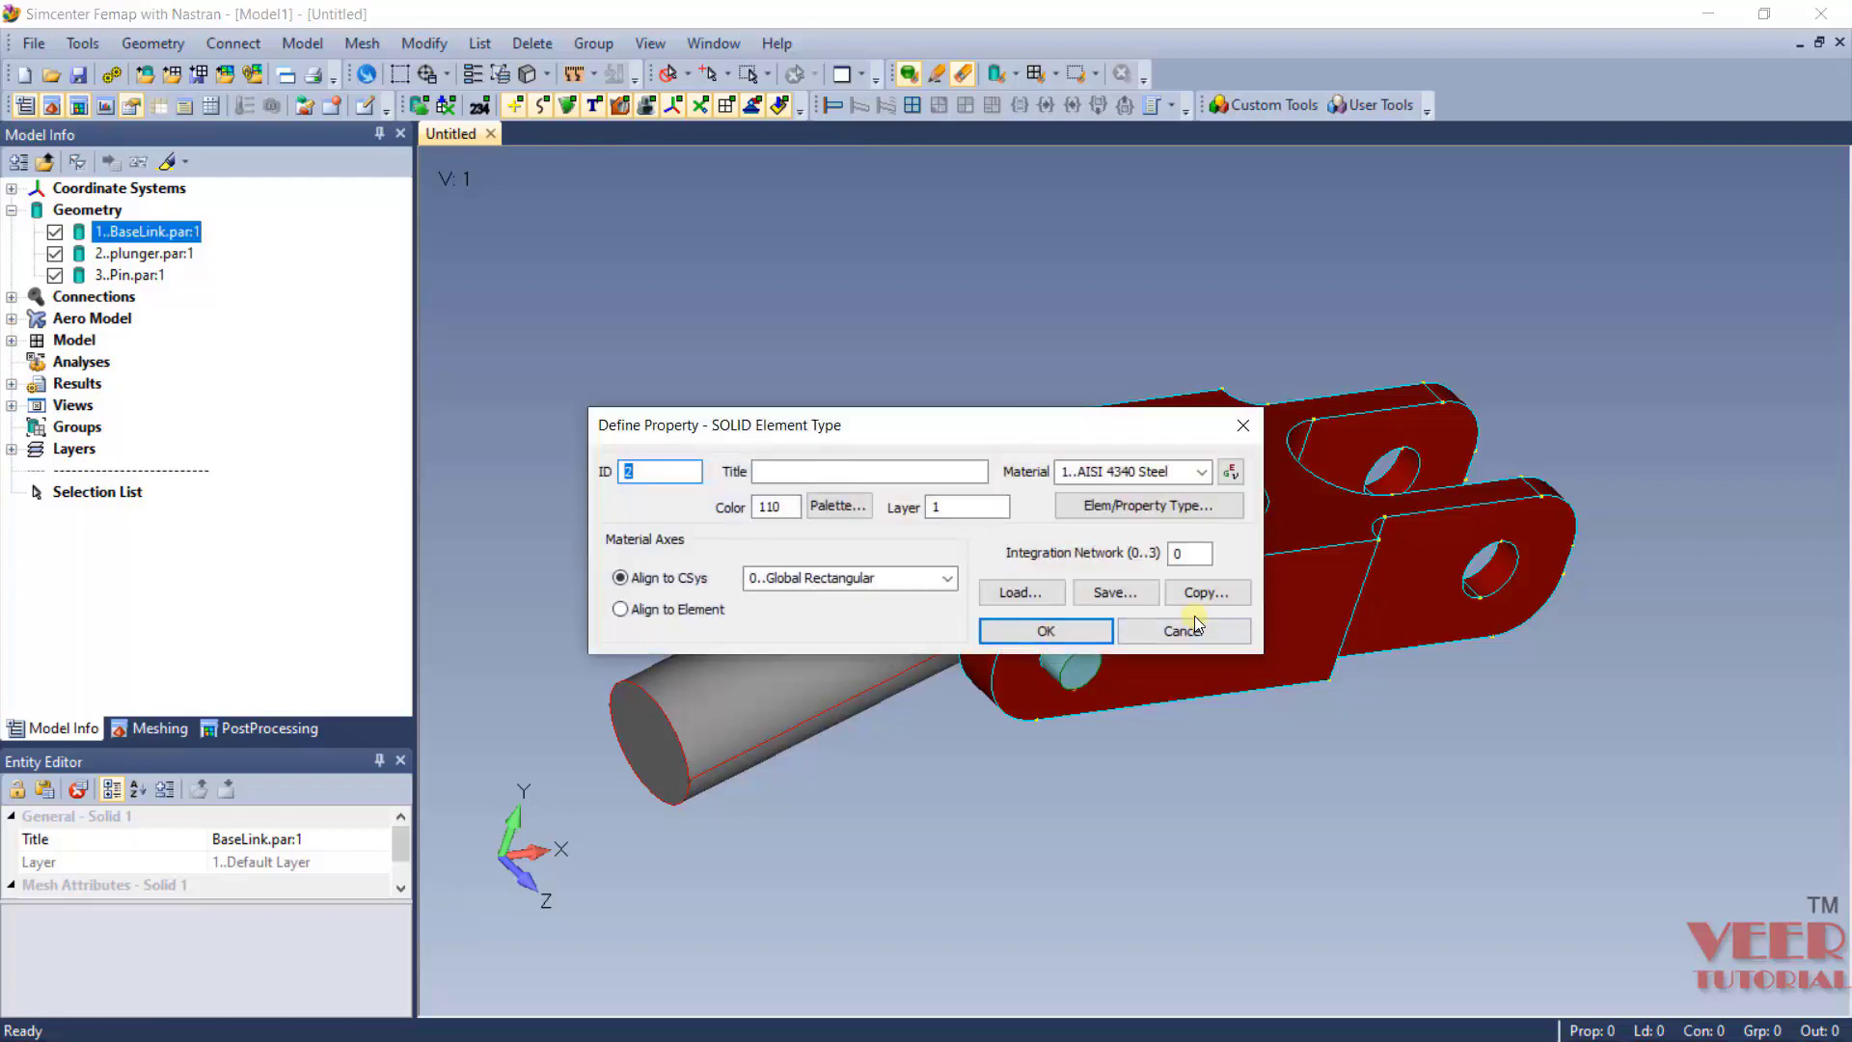
pyautogui.click(1183, 632)
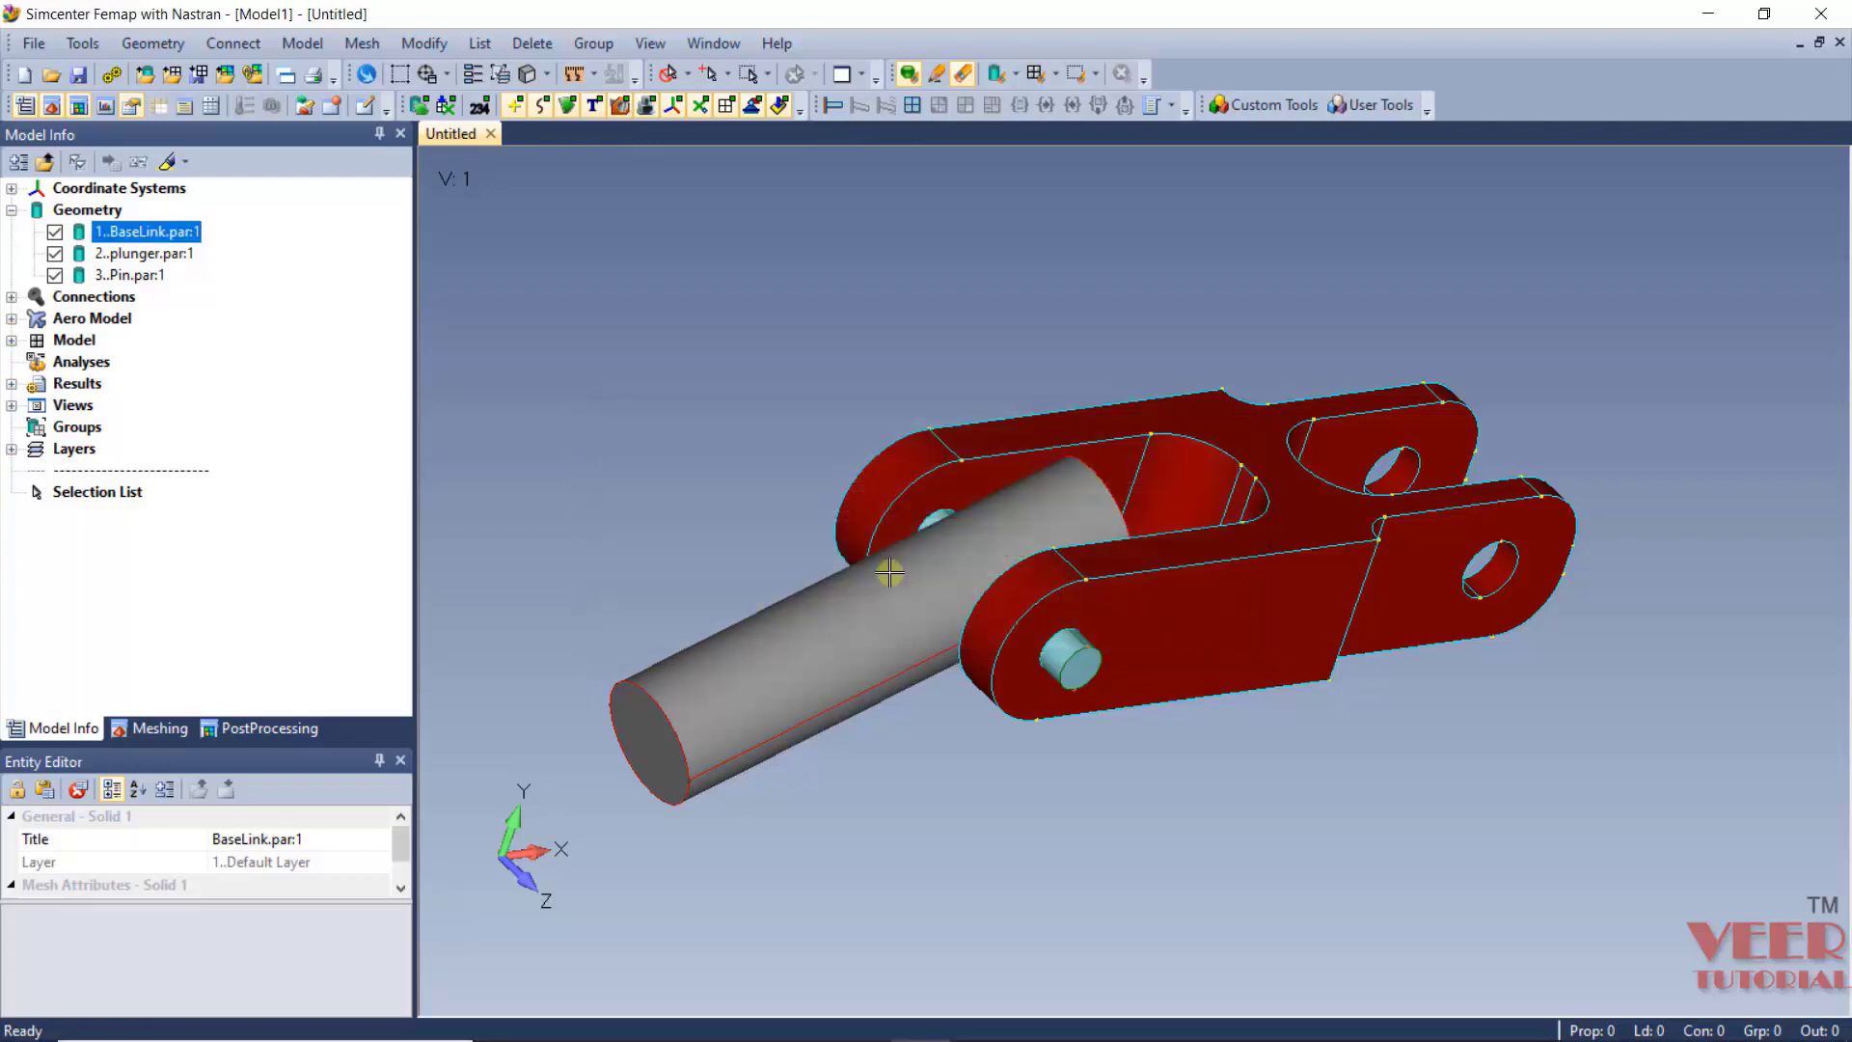
pyautogui.click(12, 341)
# Show materials and properties in Model Info, then expand Connections' Properties, Regions and Connectors.
pyautogui.click(35, 383)
pyautogui.click(35, 426)
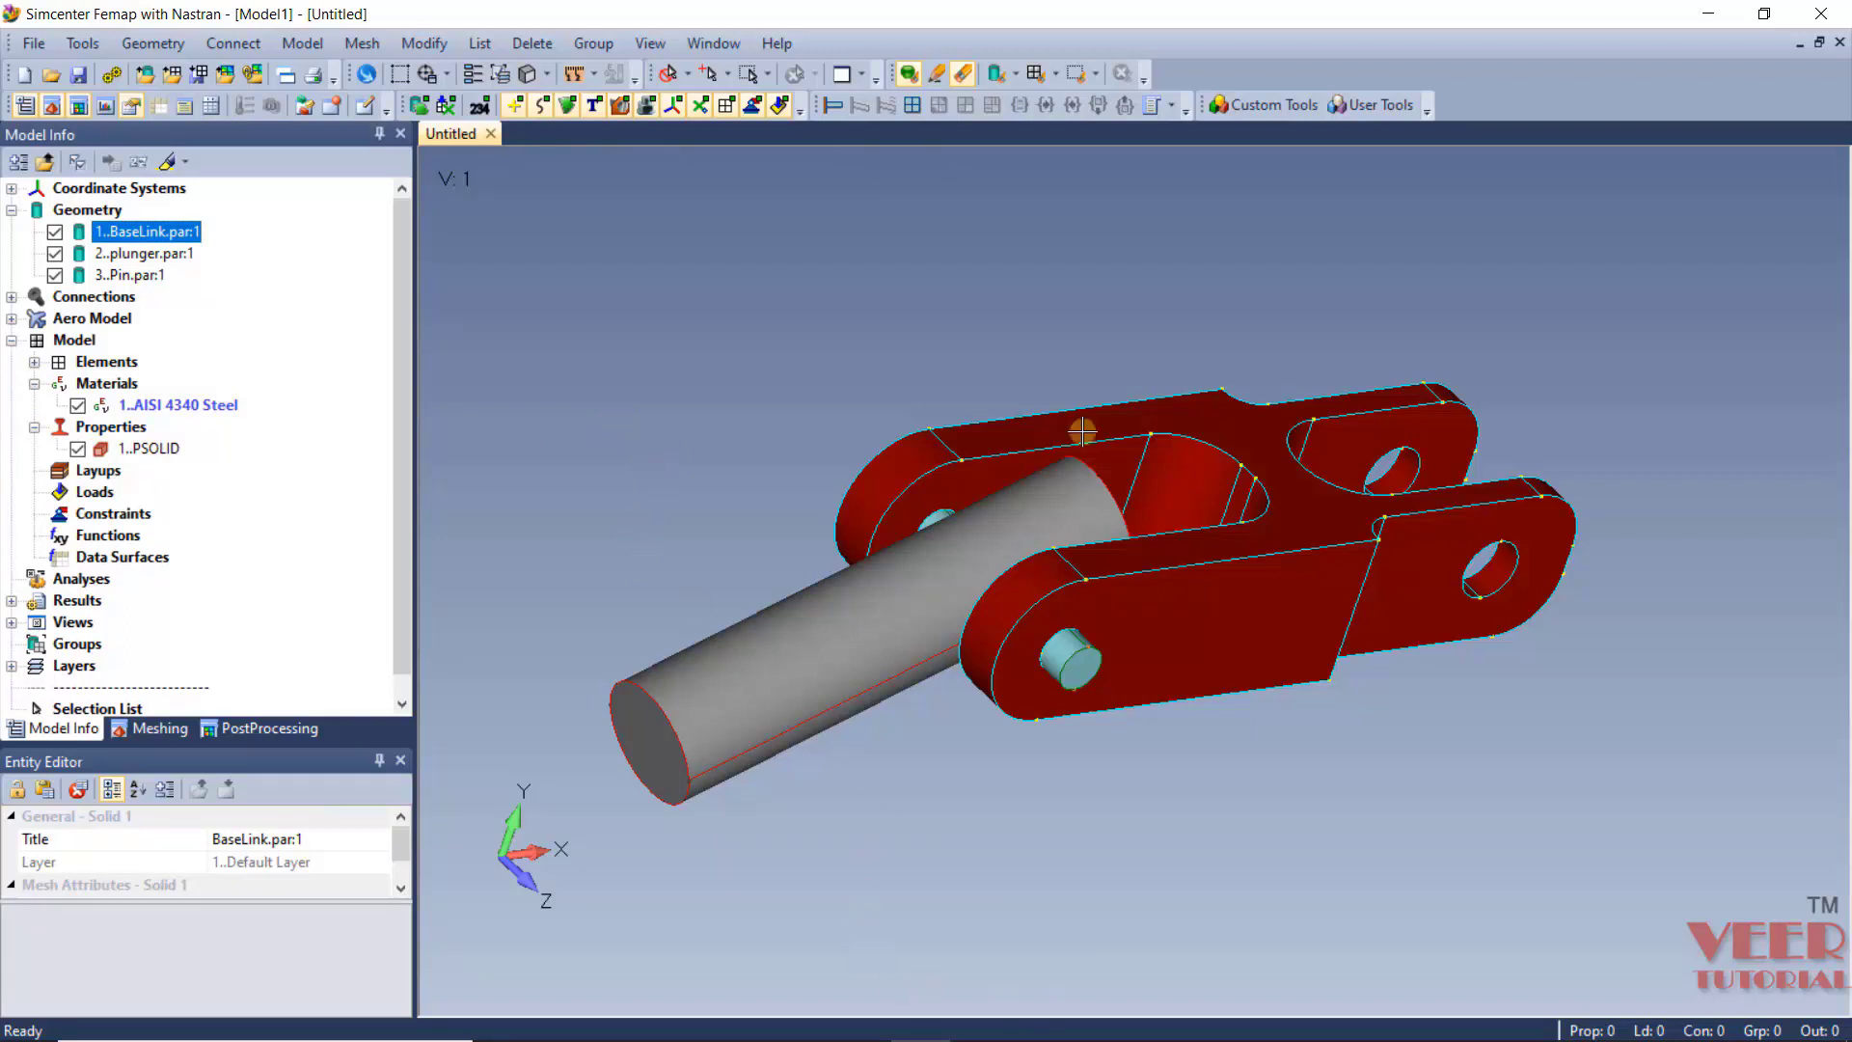
pyautogui.scroll(-1, 1216, 729)
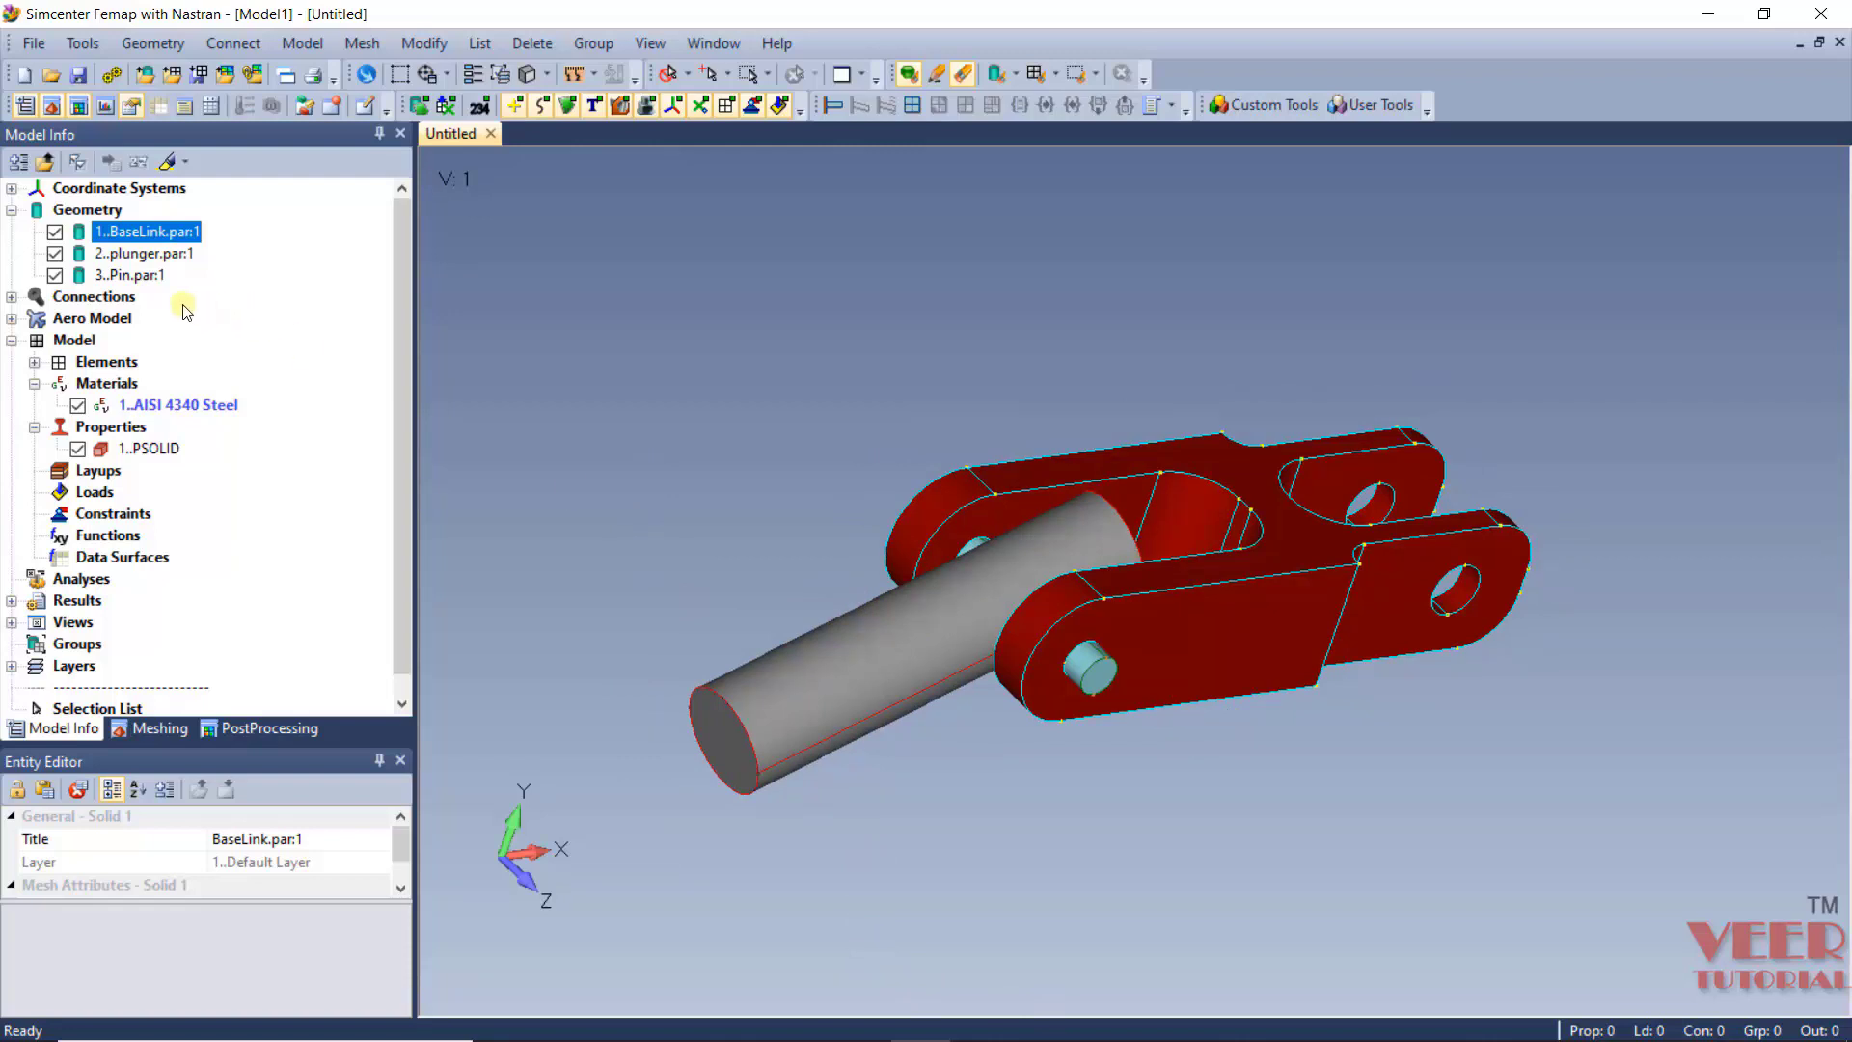
pyautogui.click(106, 299)
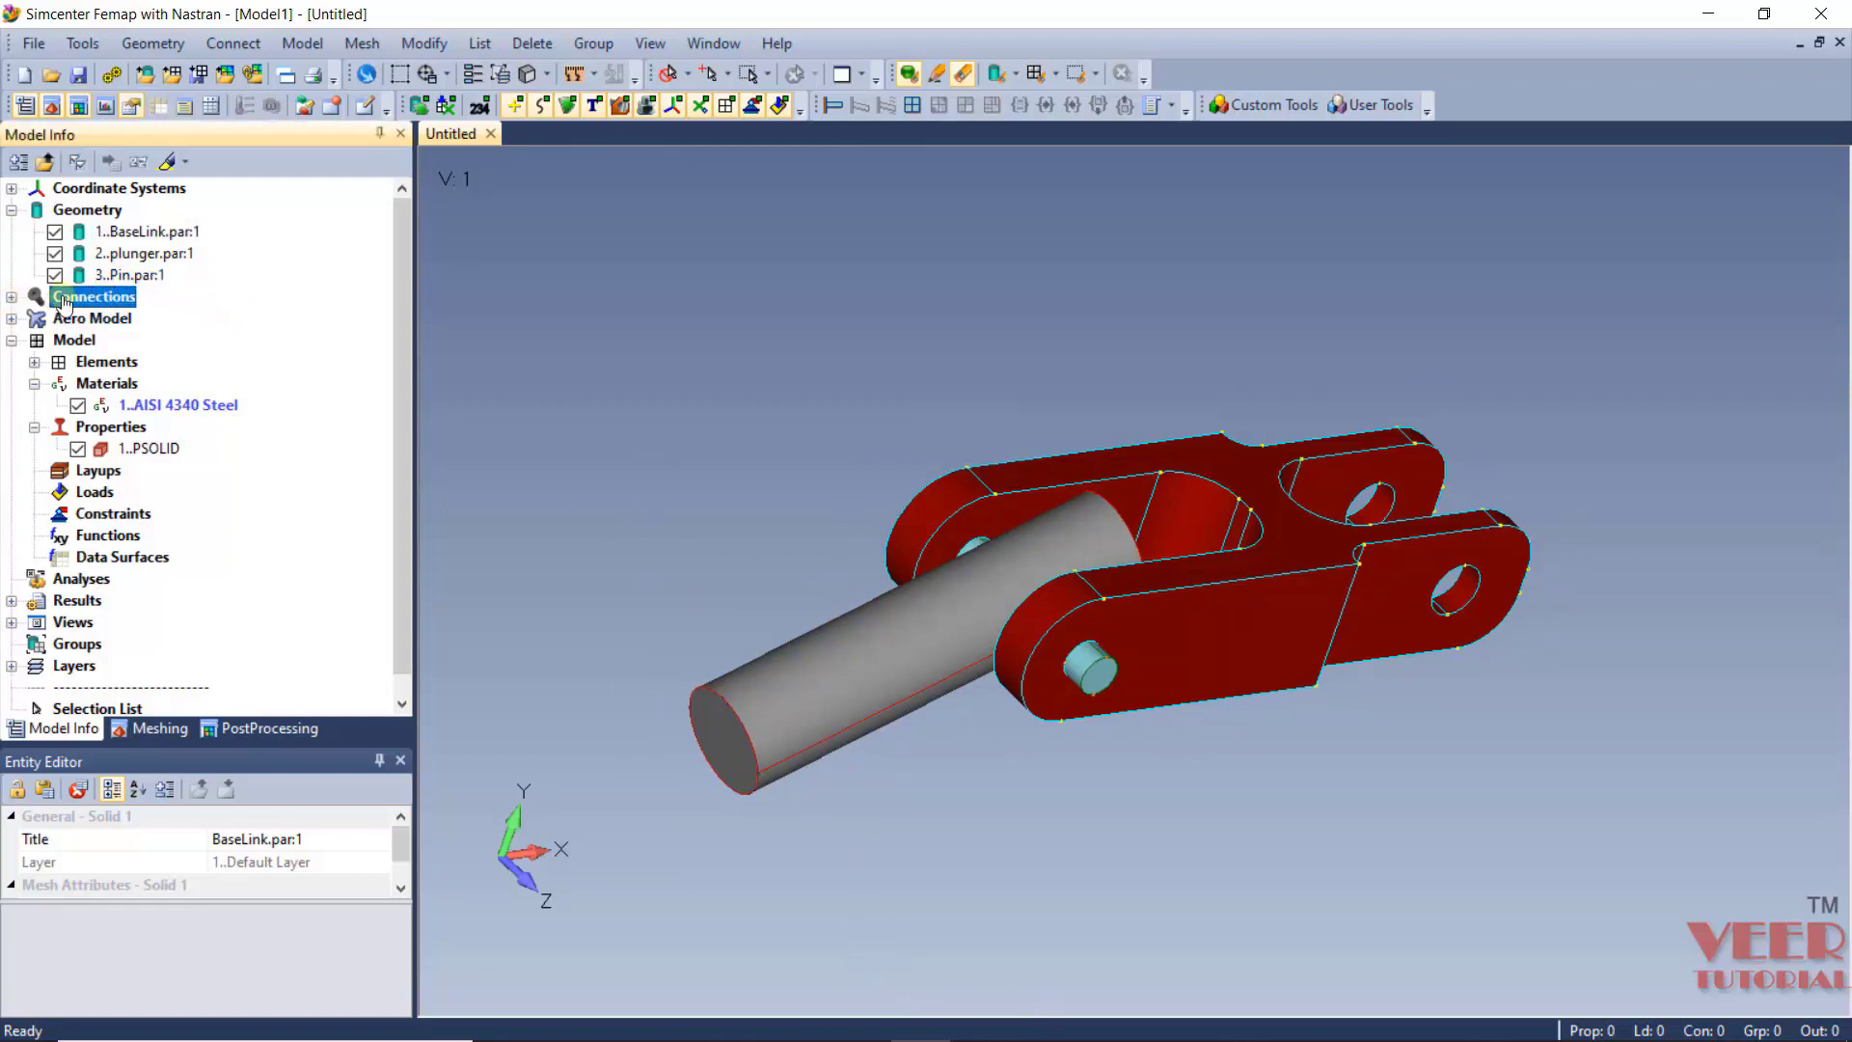
pyautogui.click(13, 298)
pyautogui.click(123, 320)
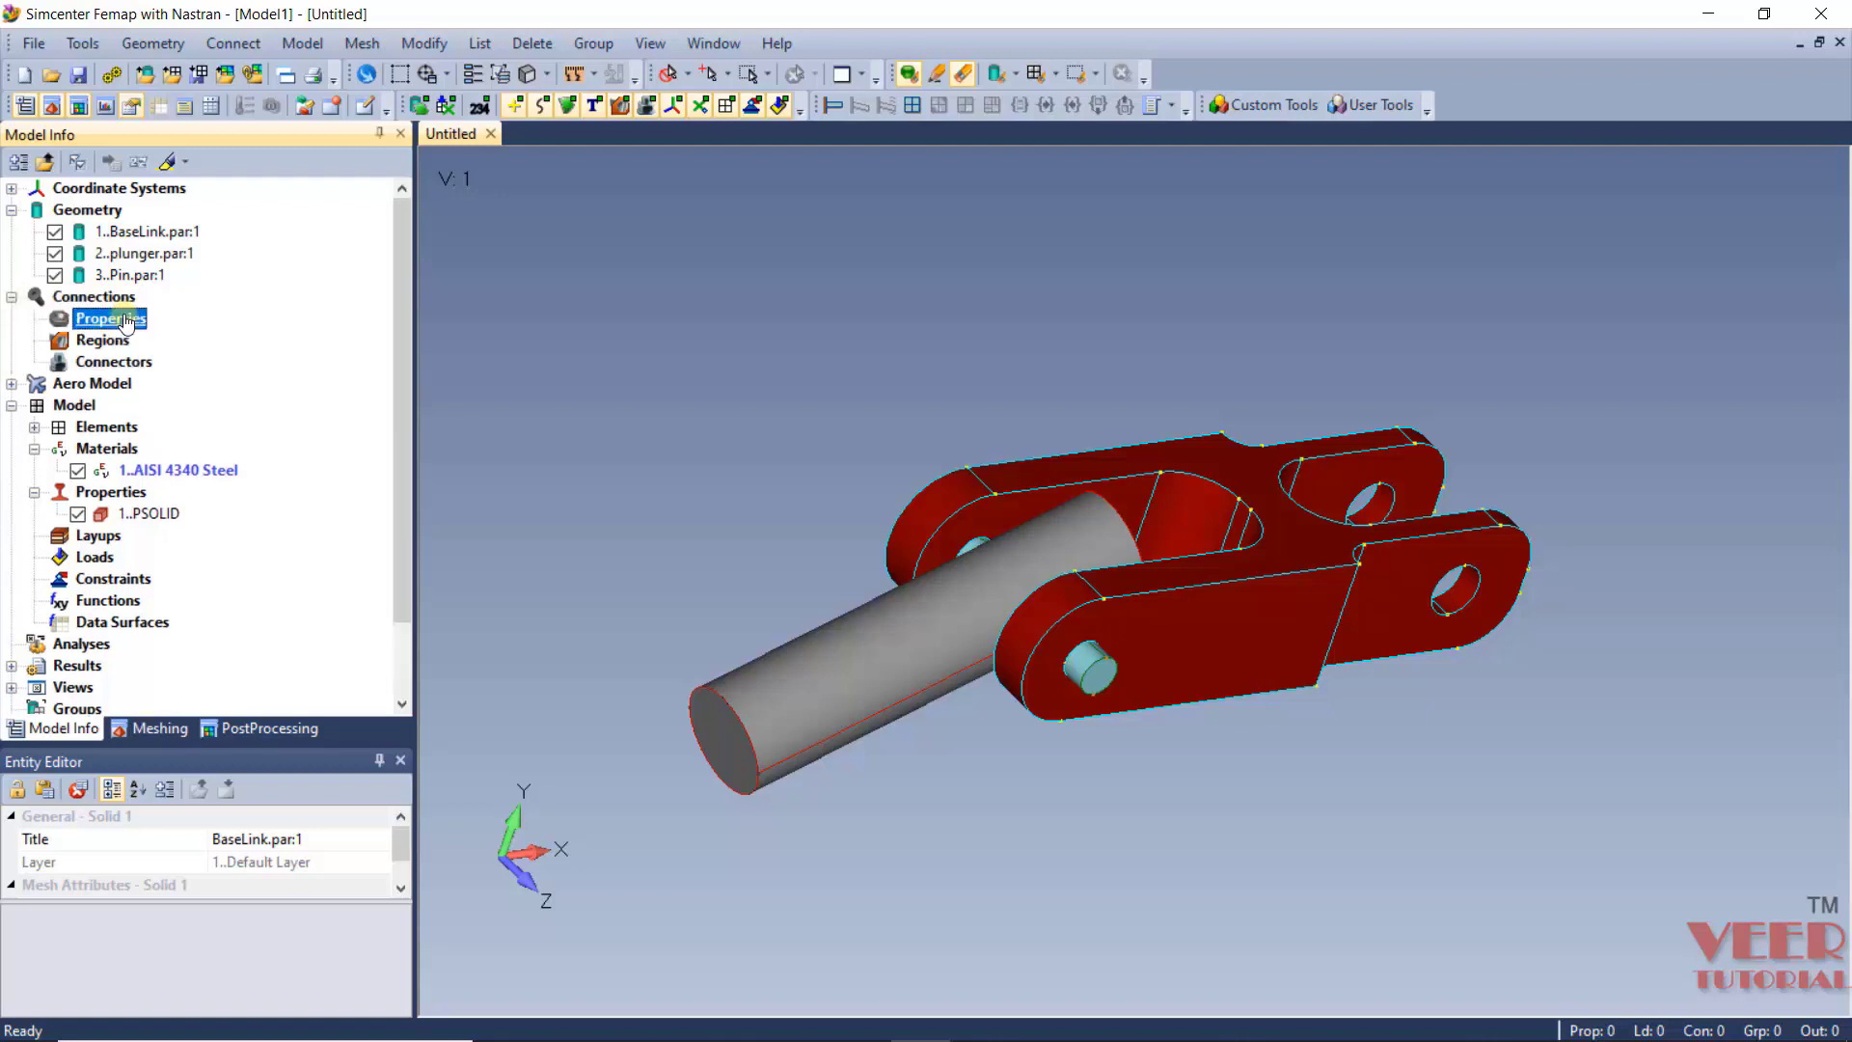
pyautogui.click(113, 341)
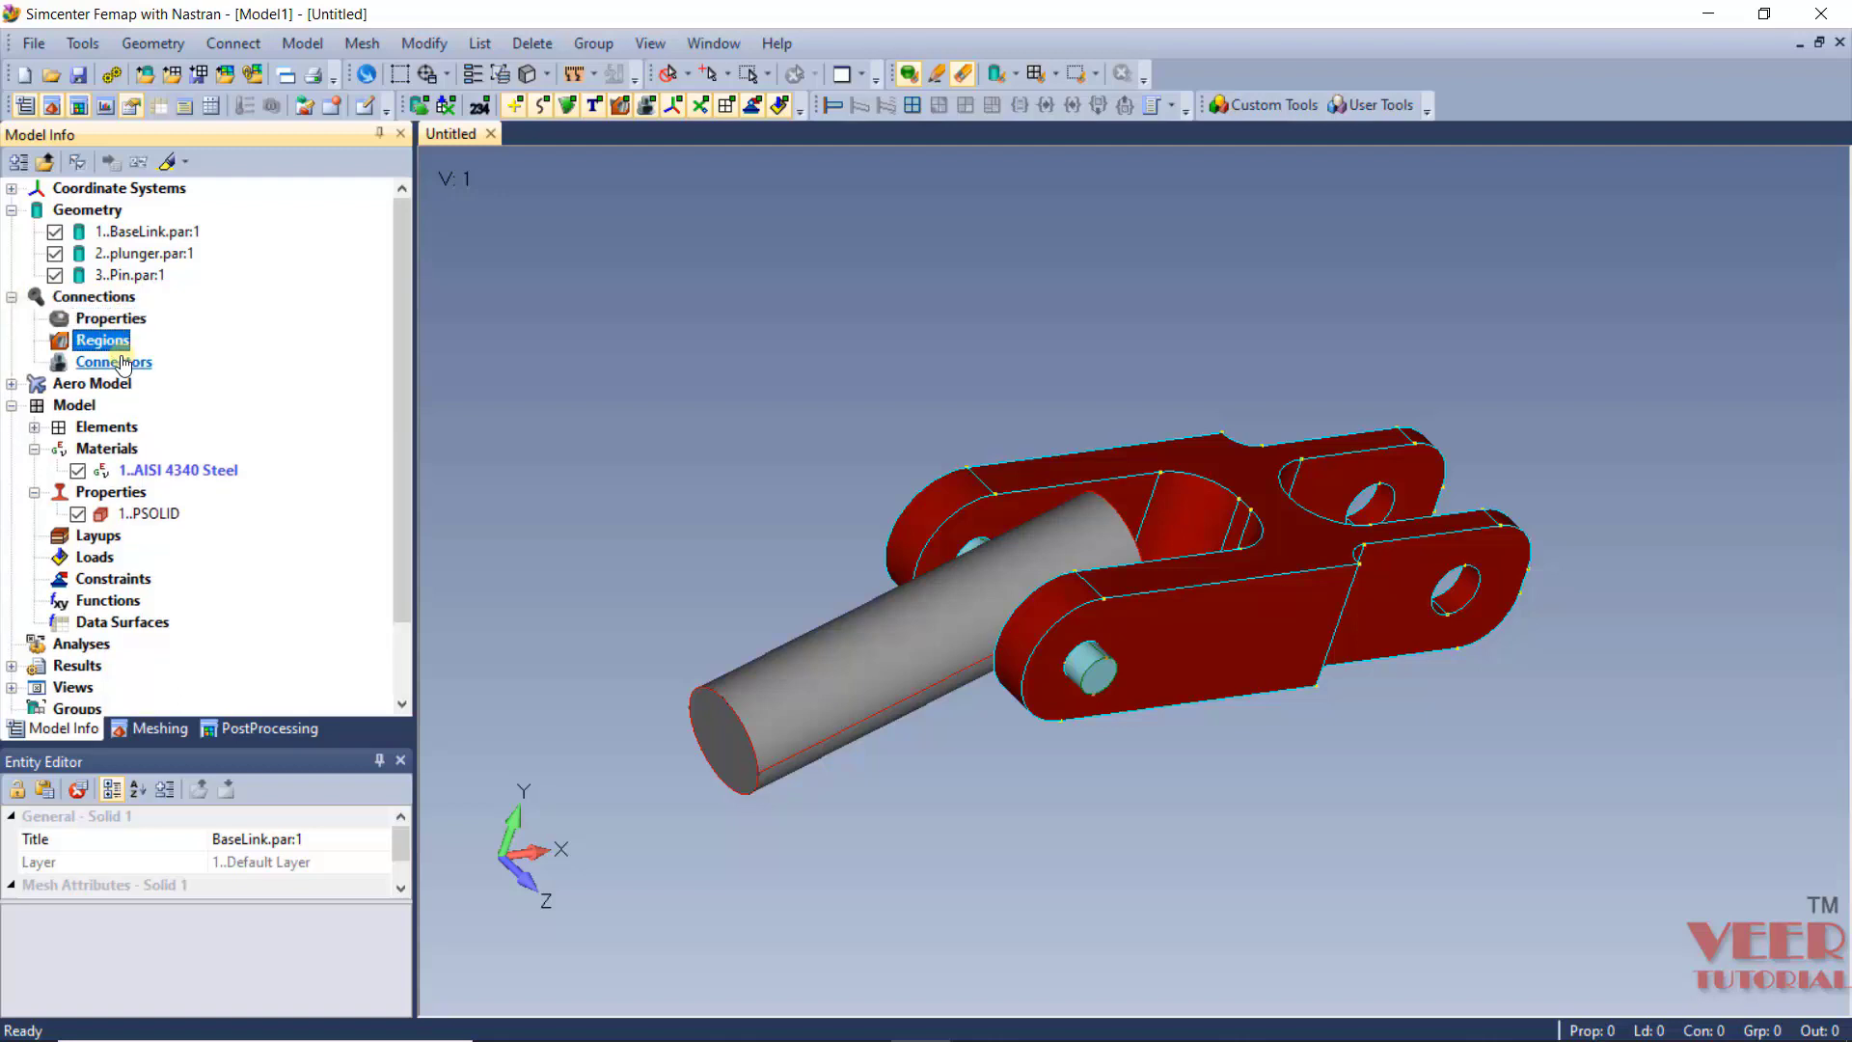
pyautogui.click(114, 362)
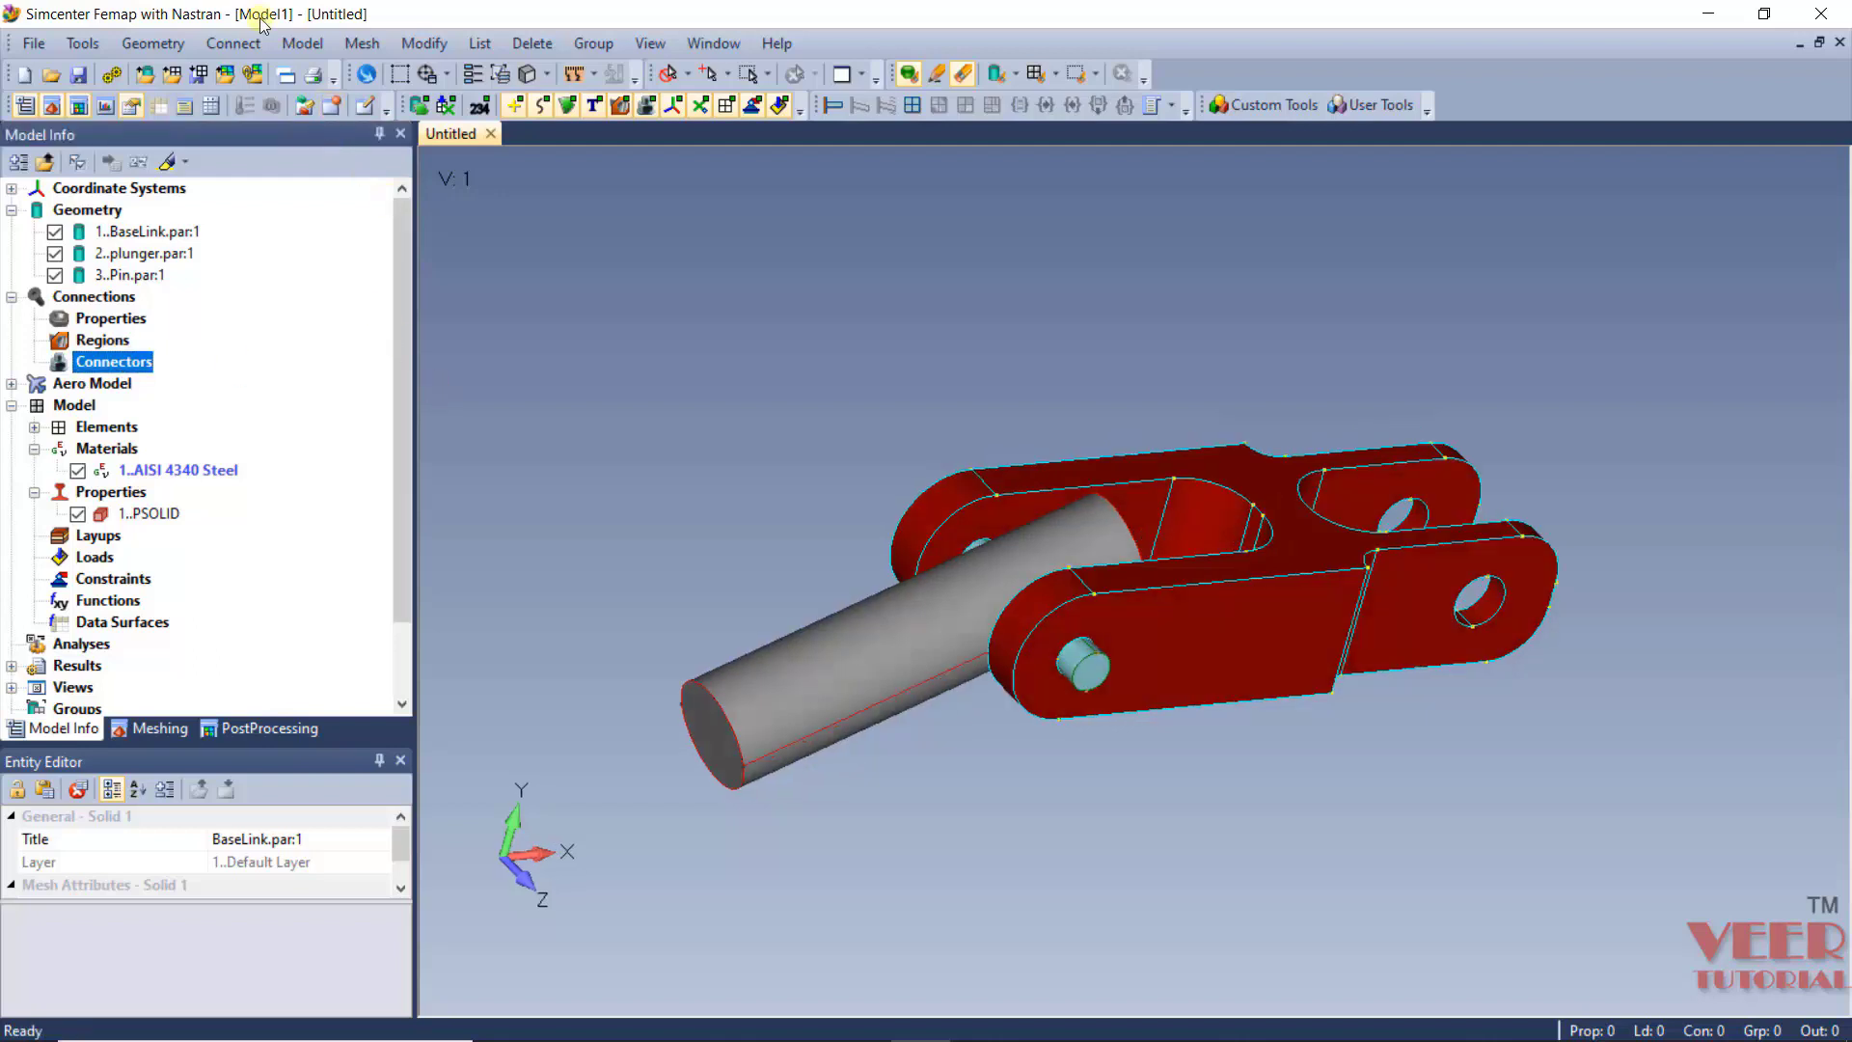
# Rotate the assembly slightly and bring up the Connections context menu.
pyautogui.click(230, 45)
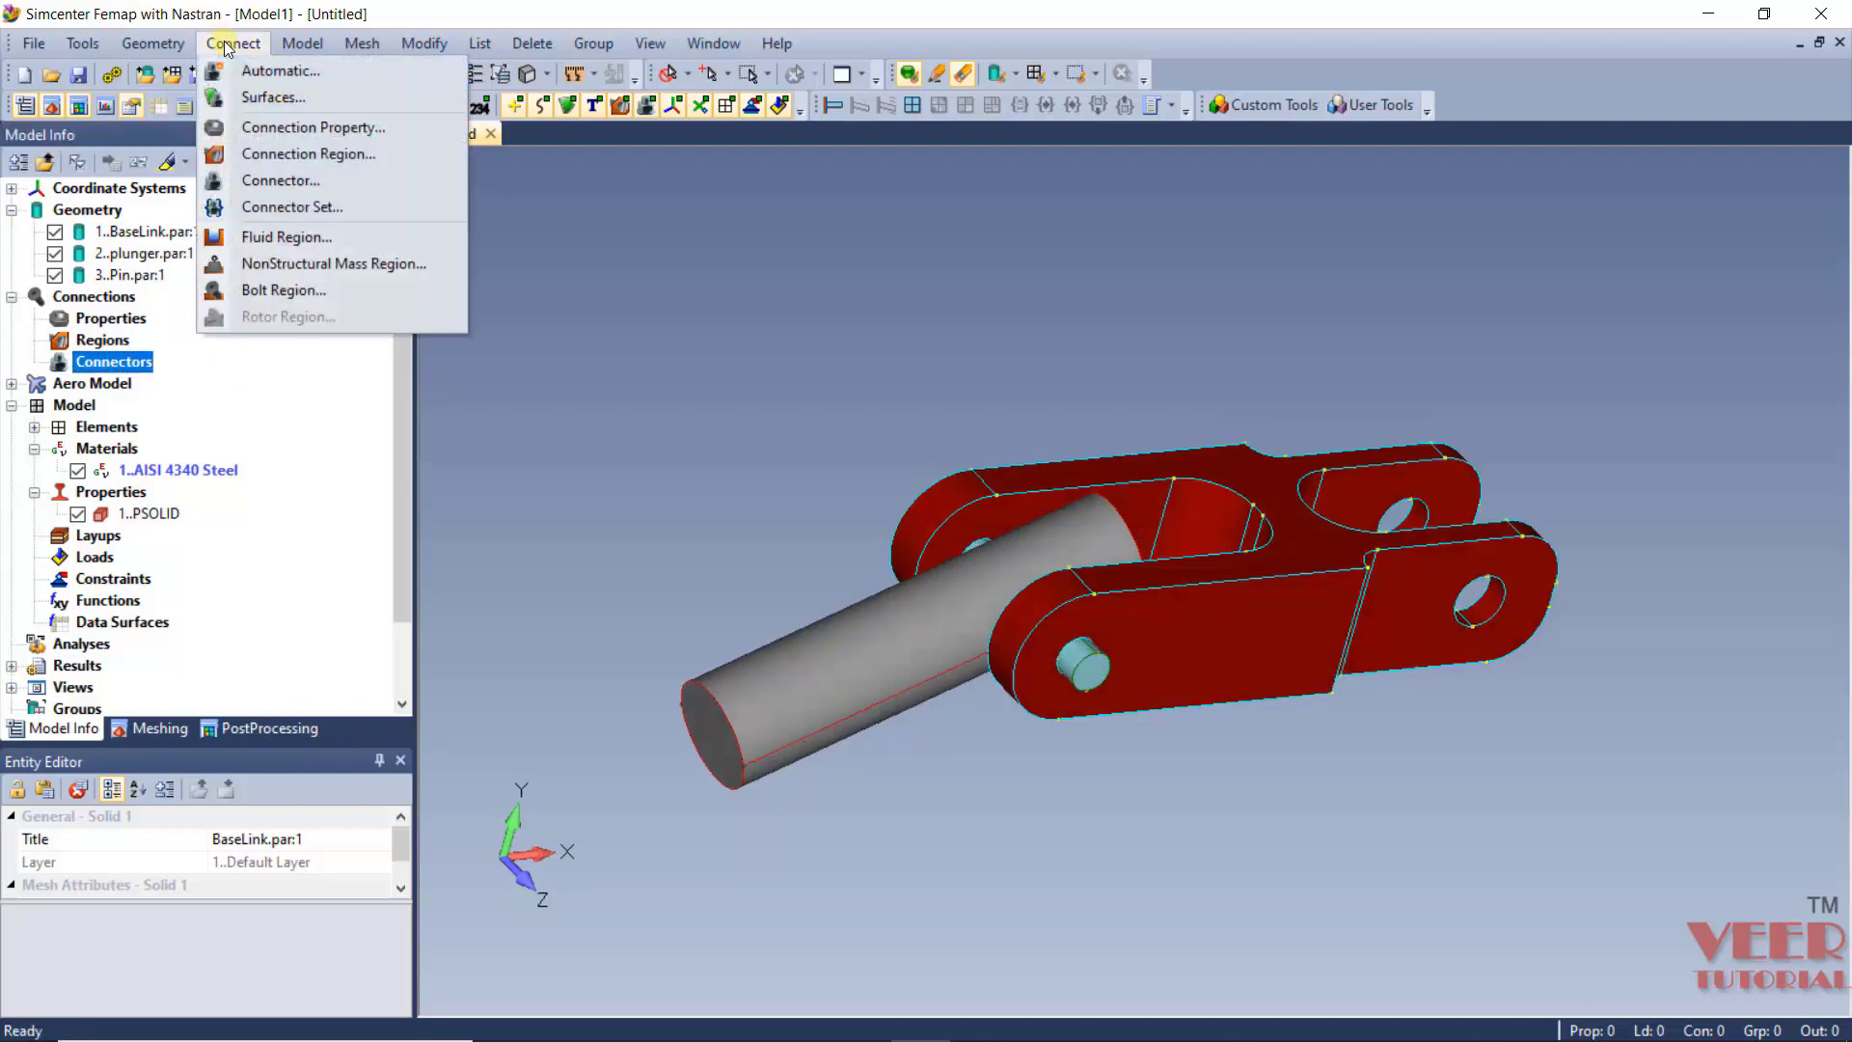
pyautogui.click(563, 384)
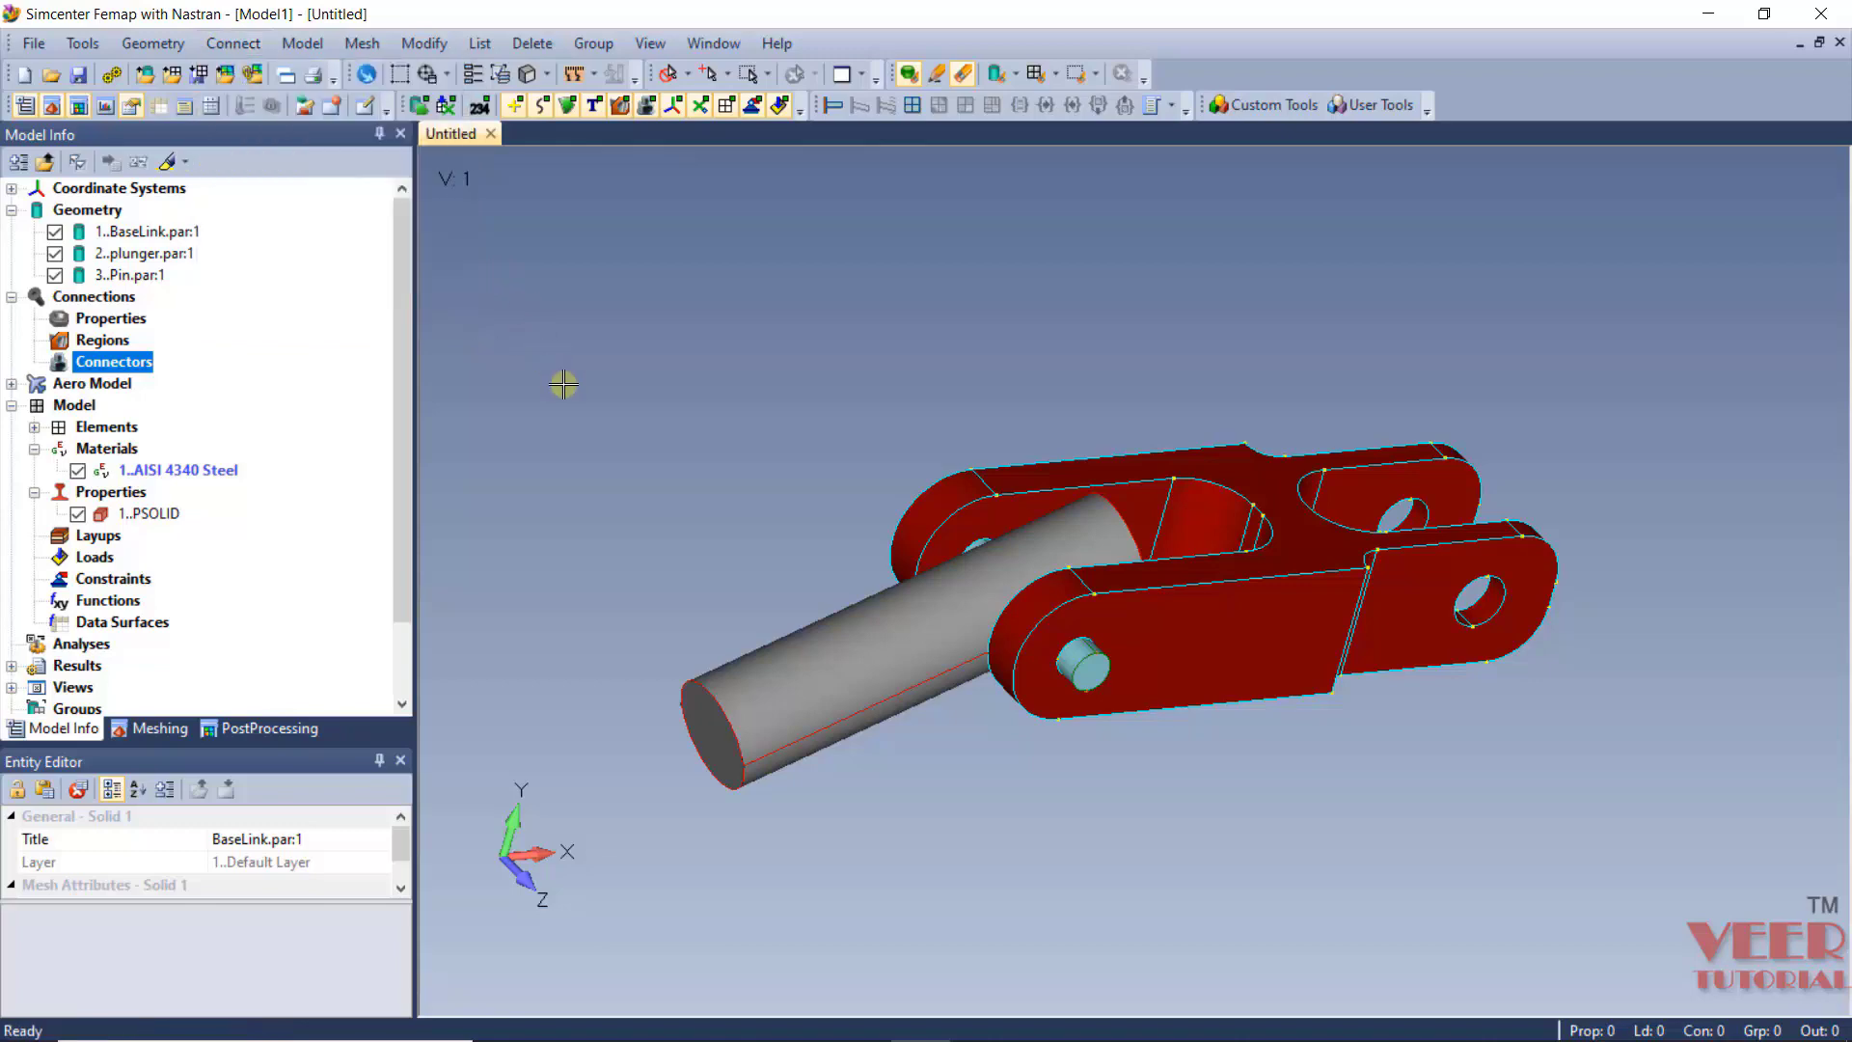
pyautogui.moveTo(632, 488)
pyautogui.mouseDown(button='middle')
pyautogui.moveTo(686, 599)
pyautogui.moveTo(632, 461)
pyautogui.mouseUp(button='middle')
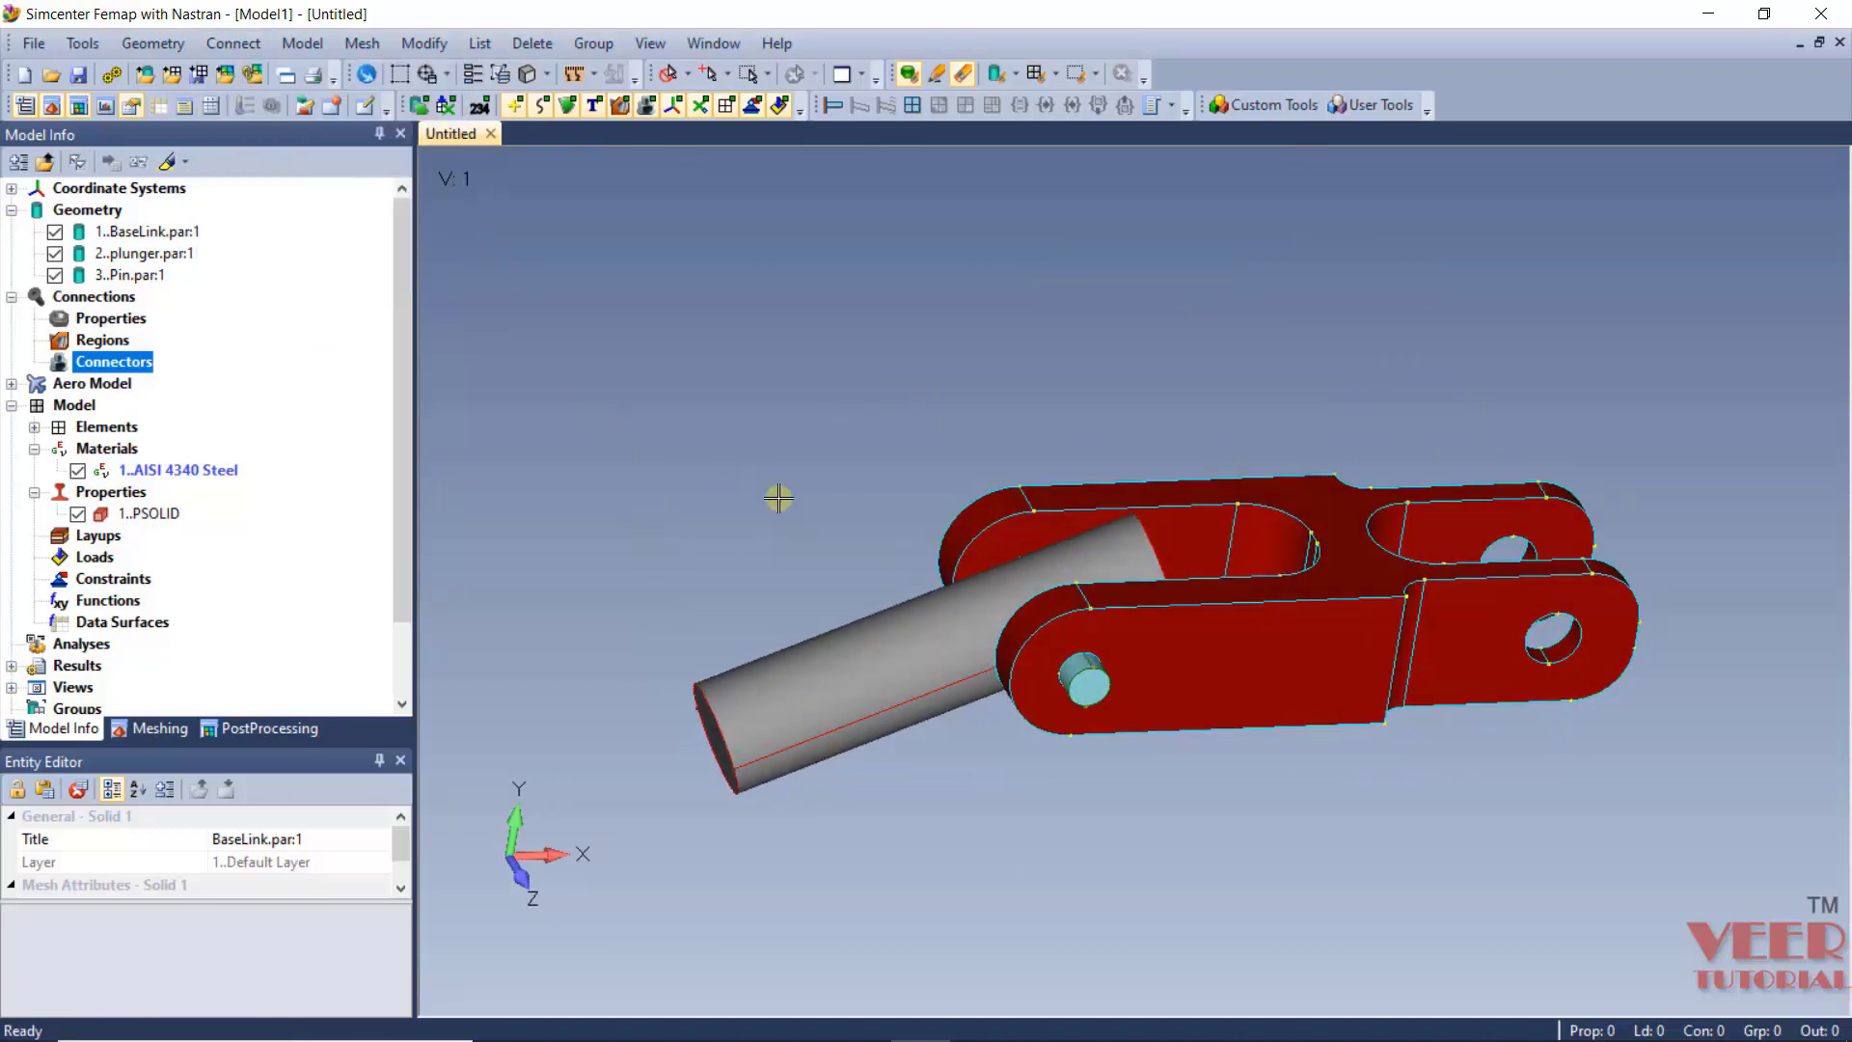
pyautogui.moveTo(778, 500); pyautogui.dragTo(907, 545, button='middle')
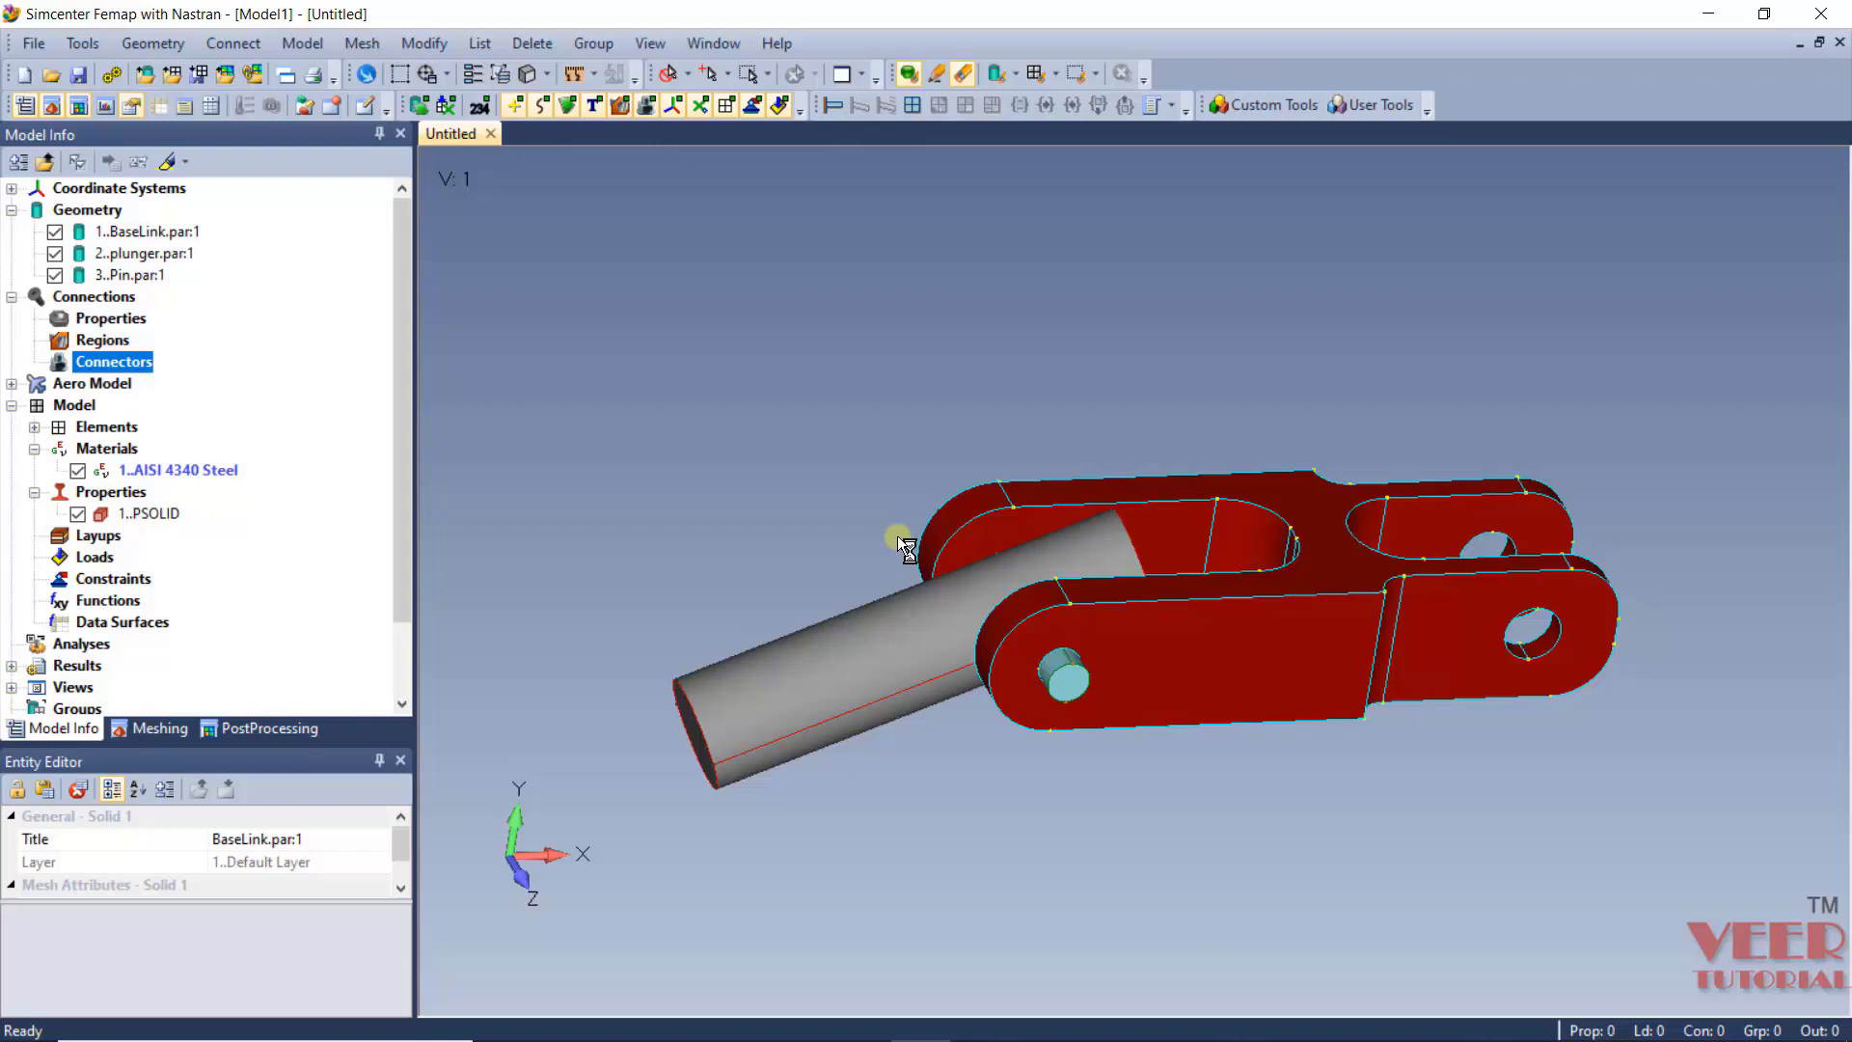
pyautogui.click(101, 298)
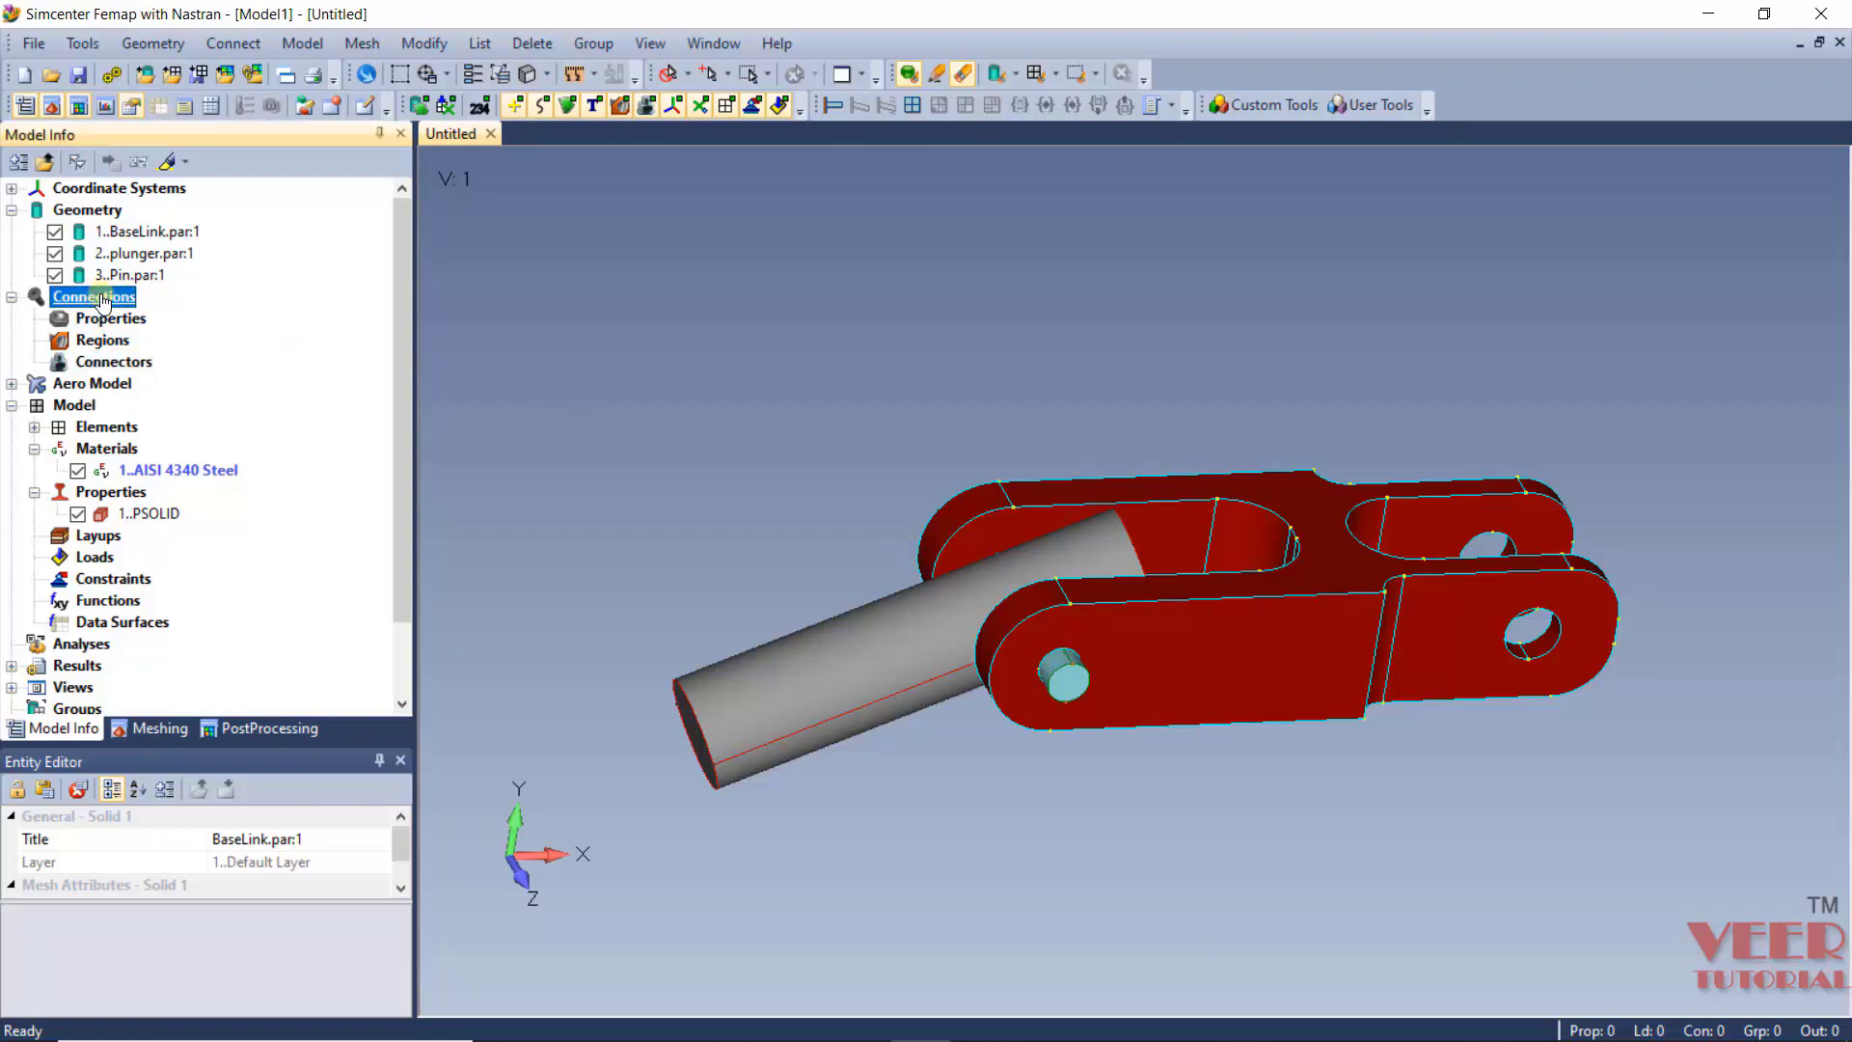
pyautogui.rightClick(103, 300)
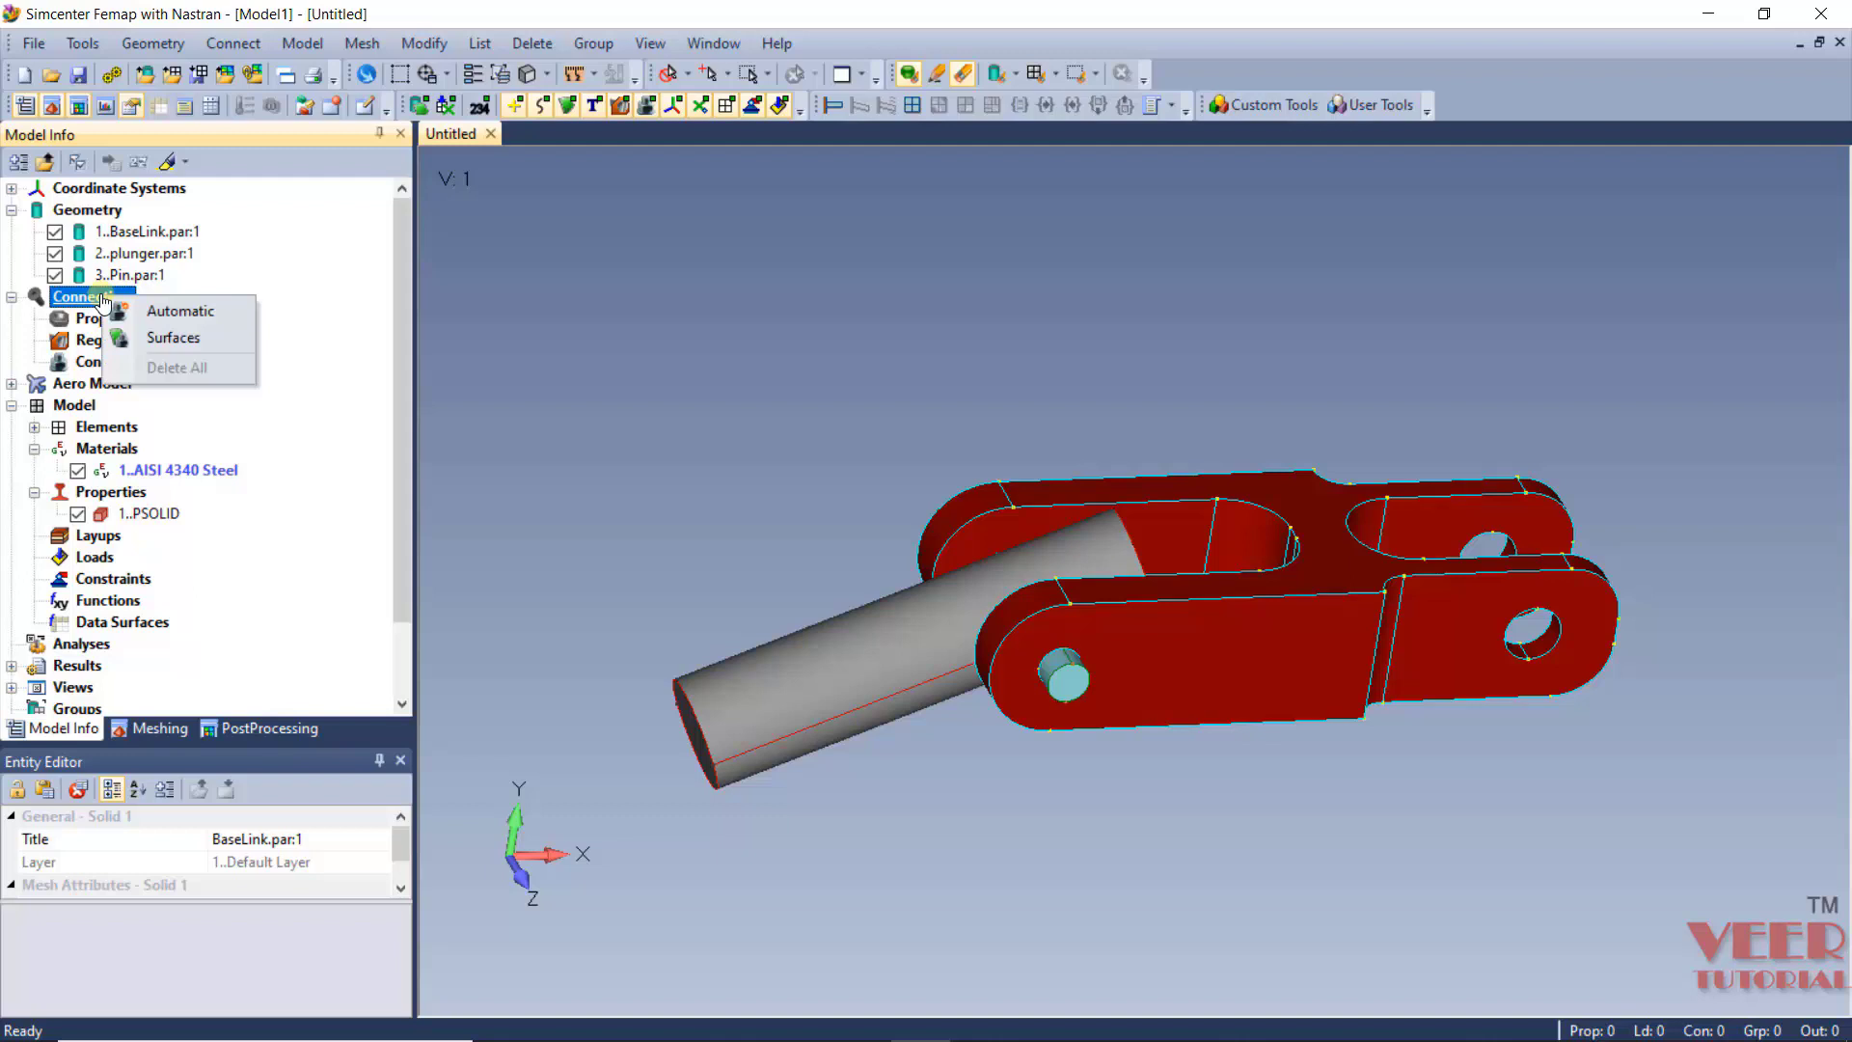
# Auto-detect glued face-to-face connections across all solids of the assembly.
pyautogui.click(212, 313)
pyautogui.moveTo(656, 892); pyautogui.dragTo(347, 299)
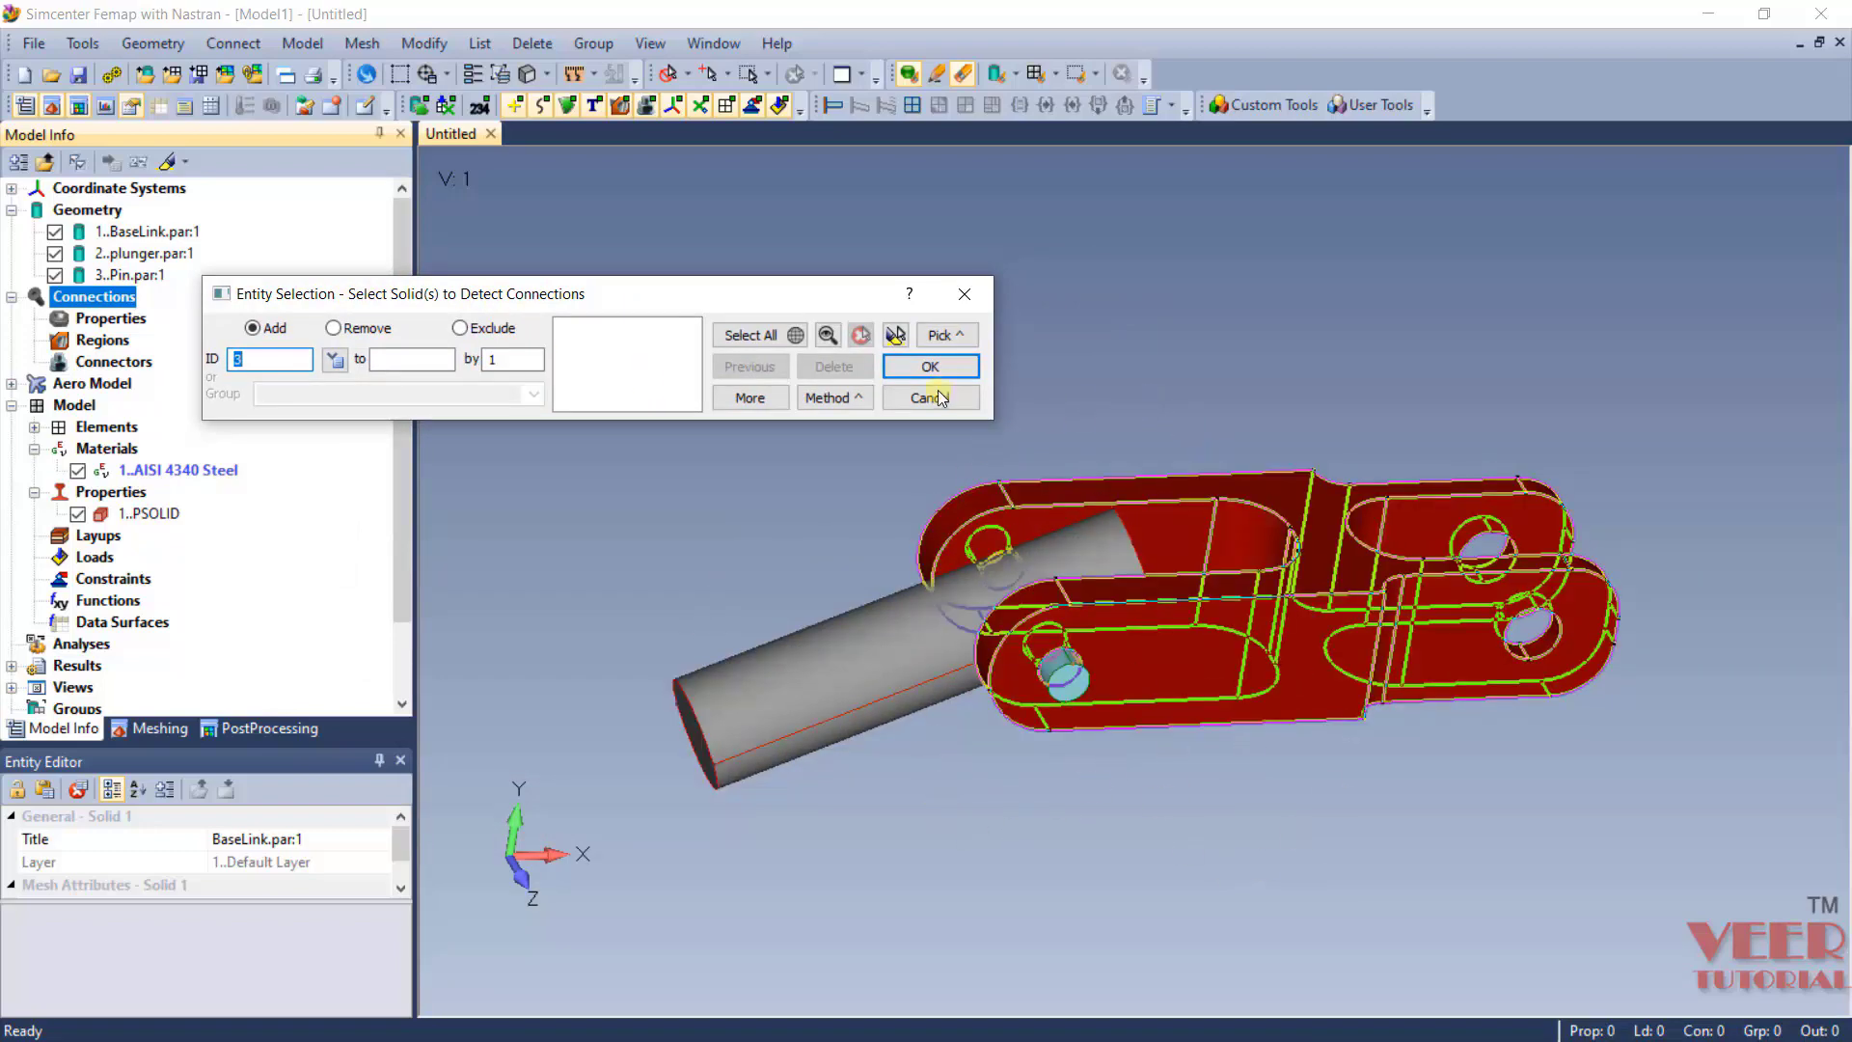
pyautogui.click(753, 335)
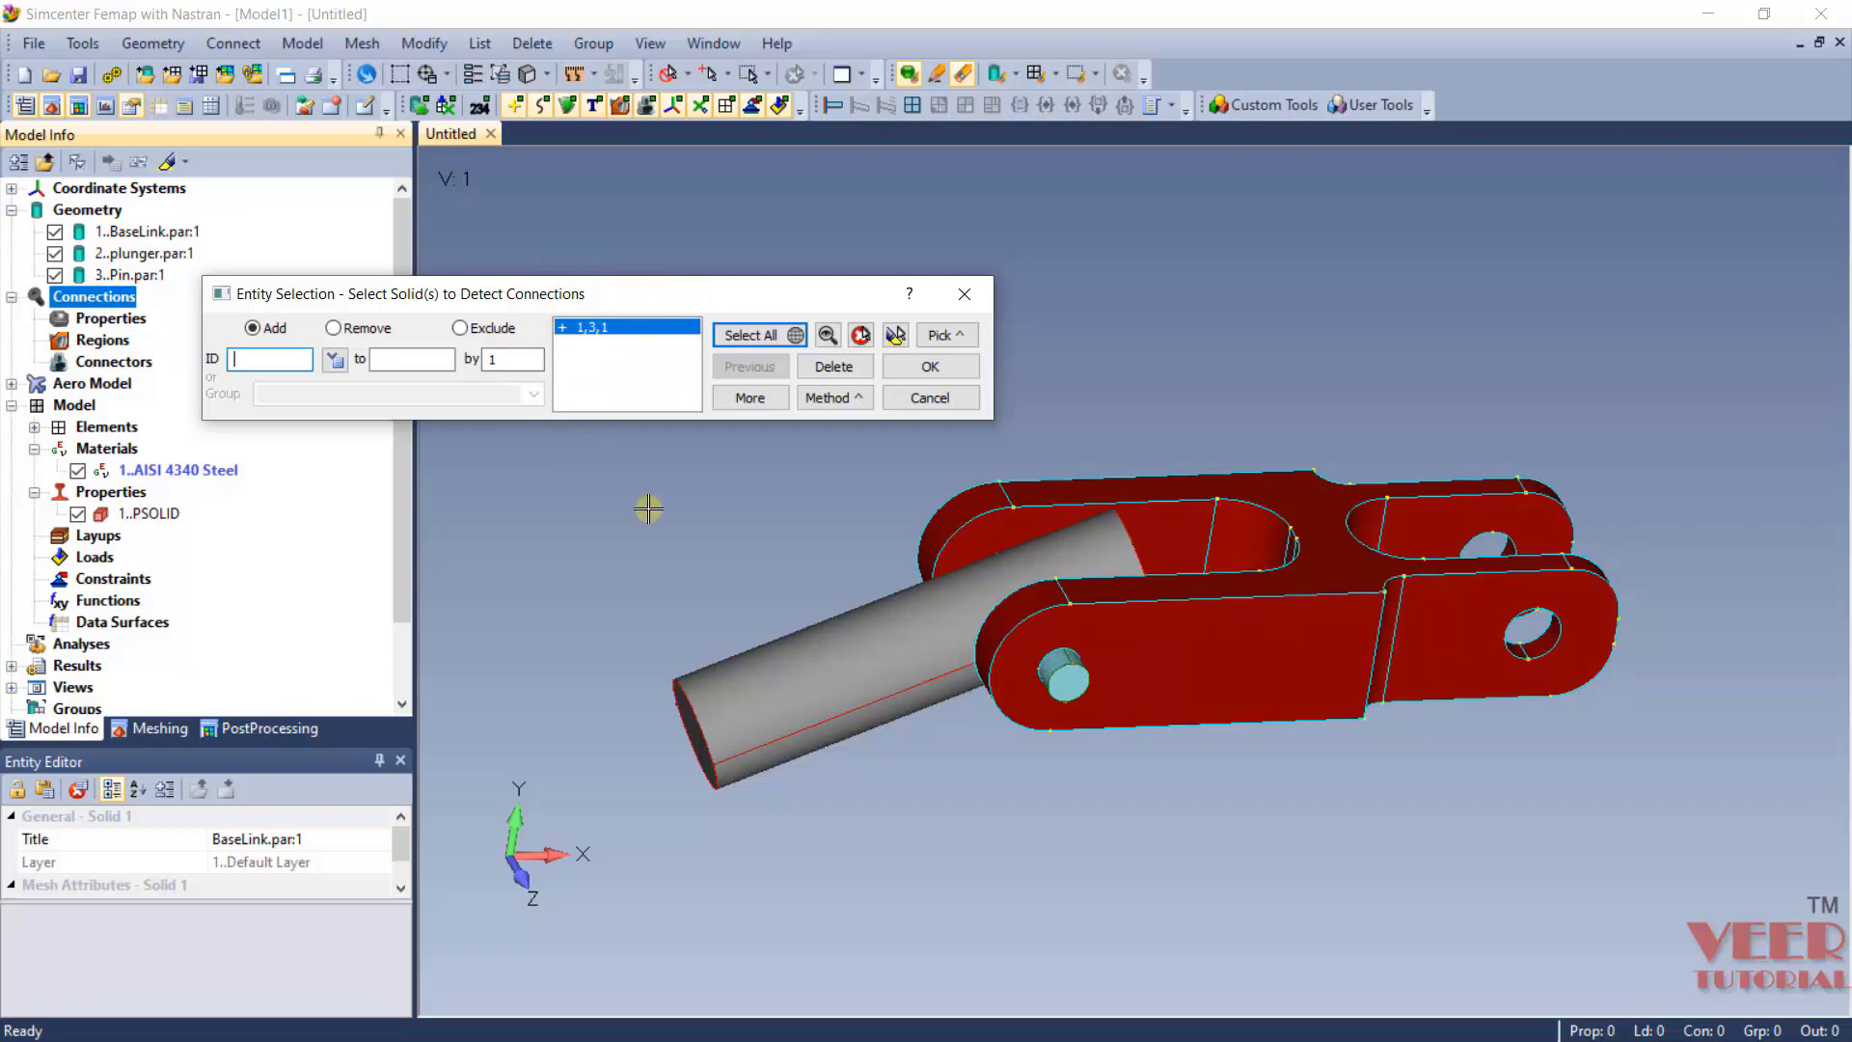
pyautogui.click(928, 366)
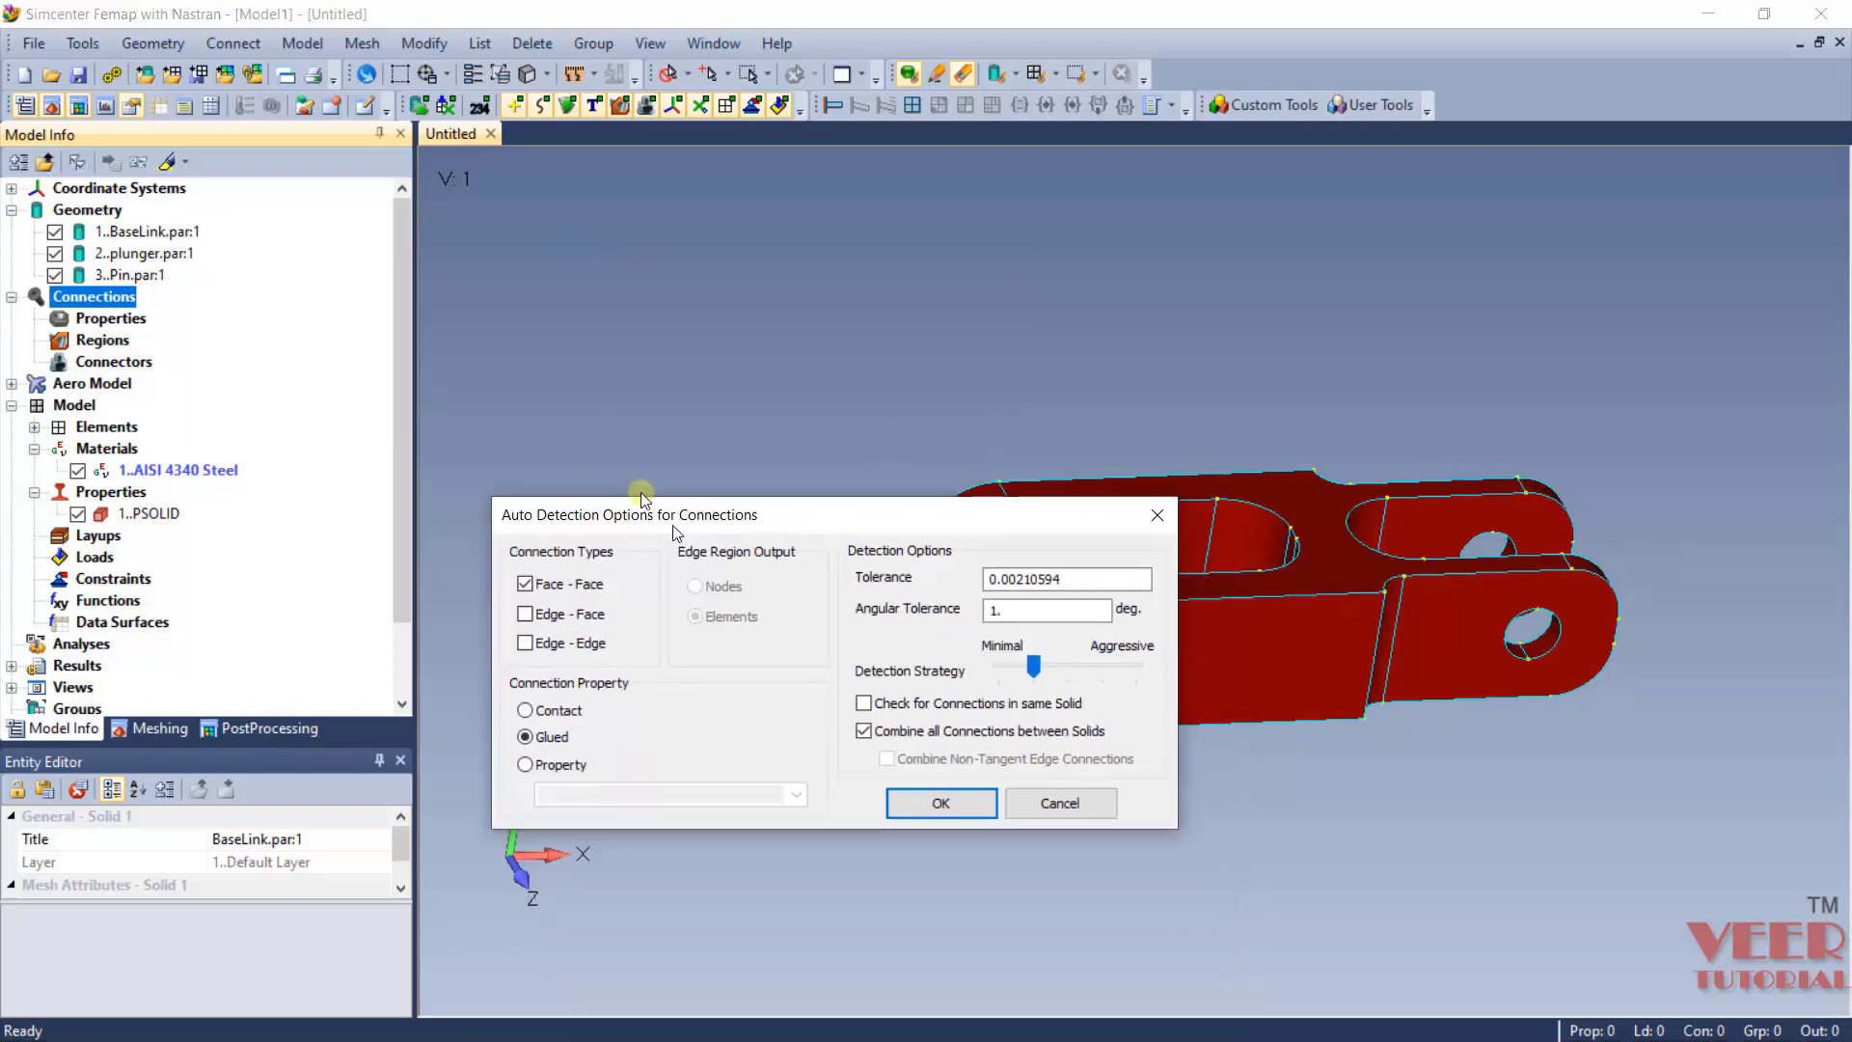
pyautogui.moveTo(674, 529); pyautogui.dragTo(448, 318)
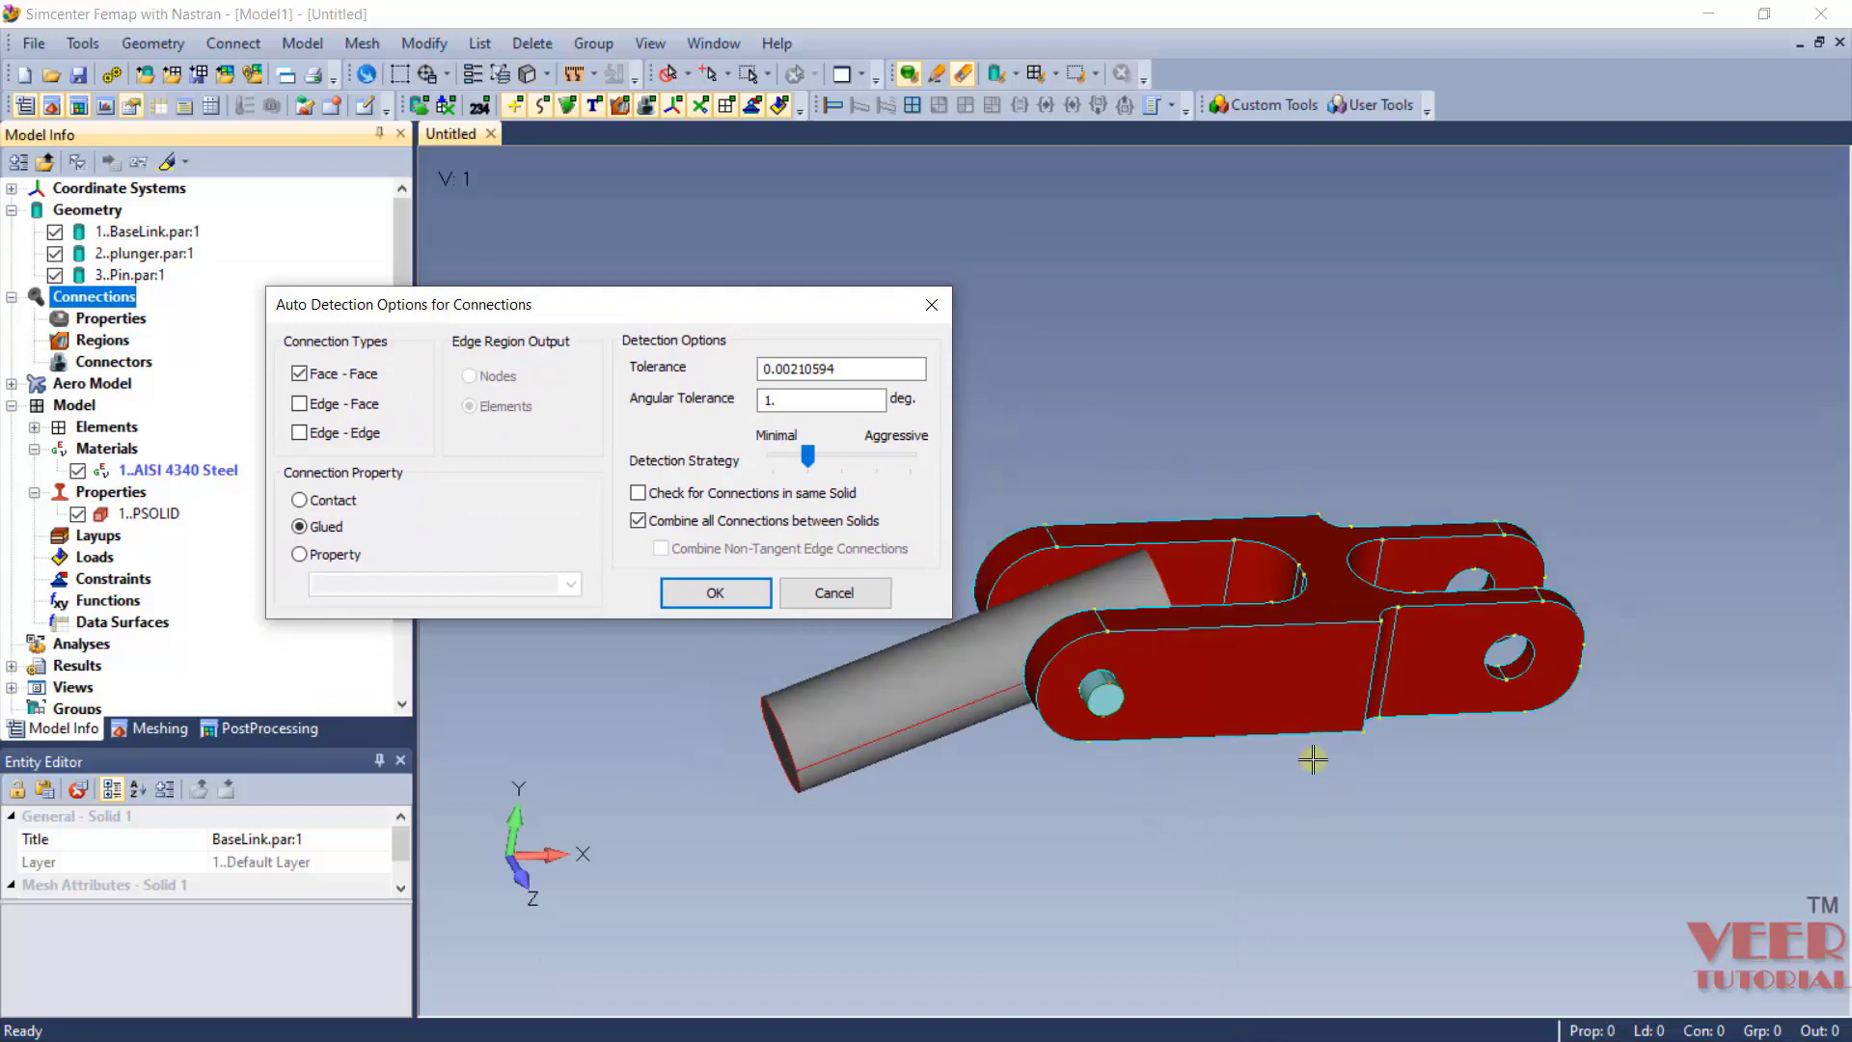
pyautogui.scroll(3, 1112, 631)
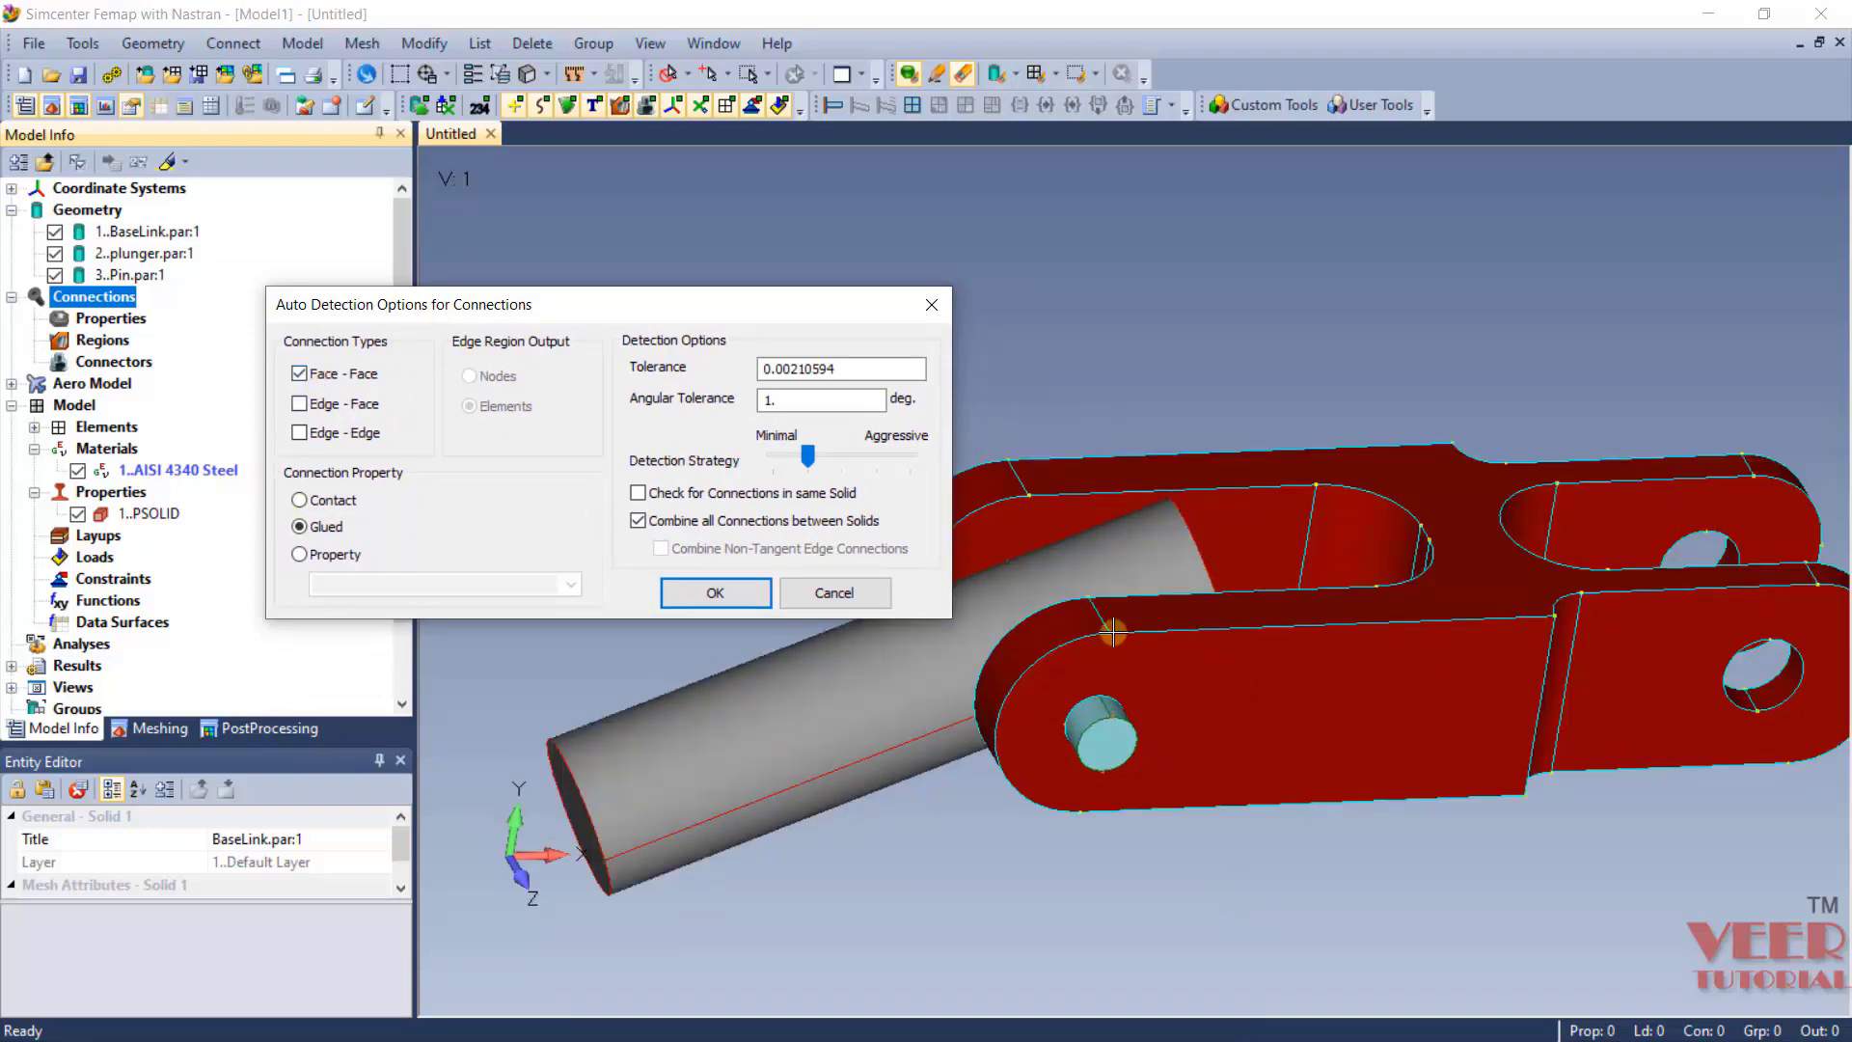
pyautogui.scroll(2, 1117, 738)
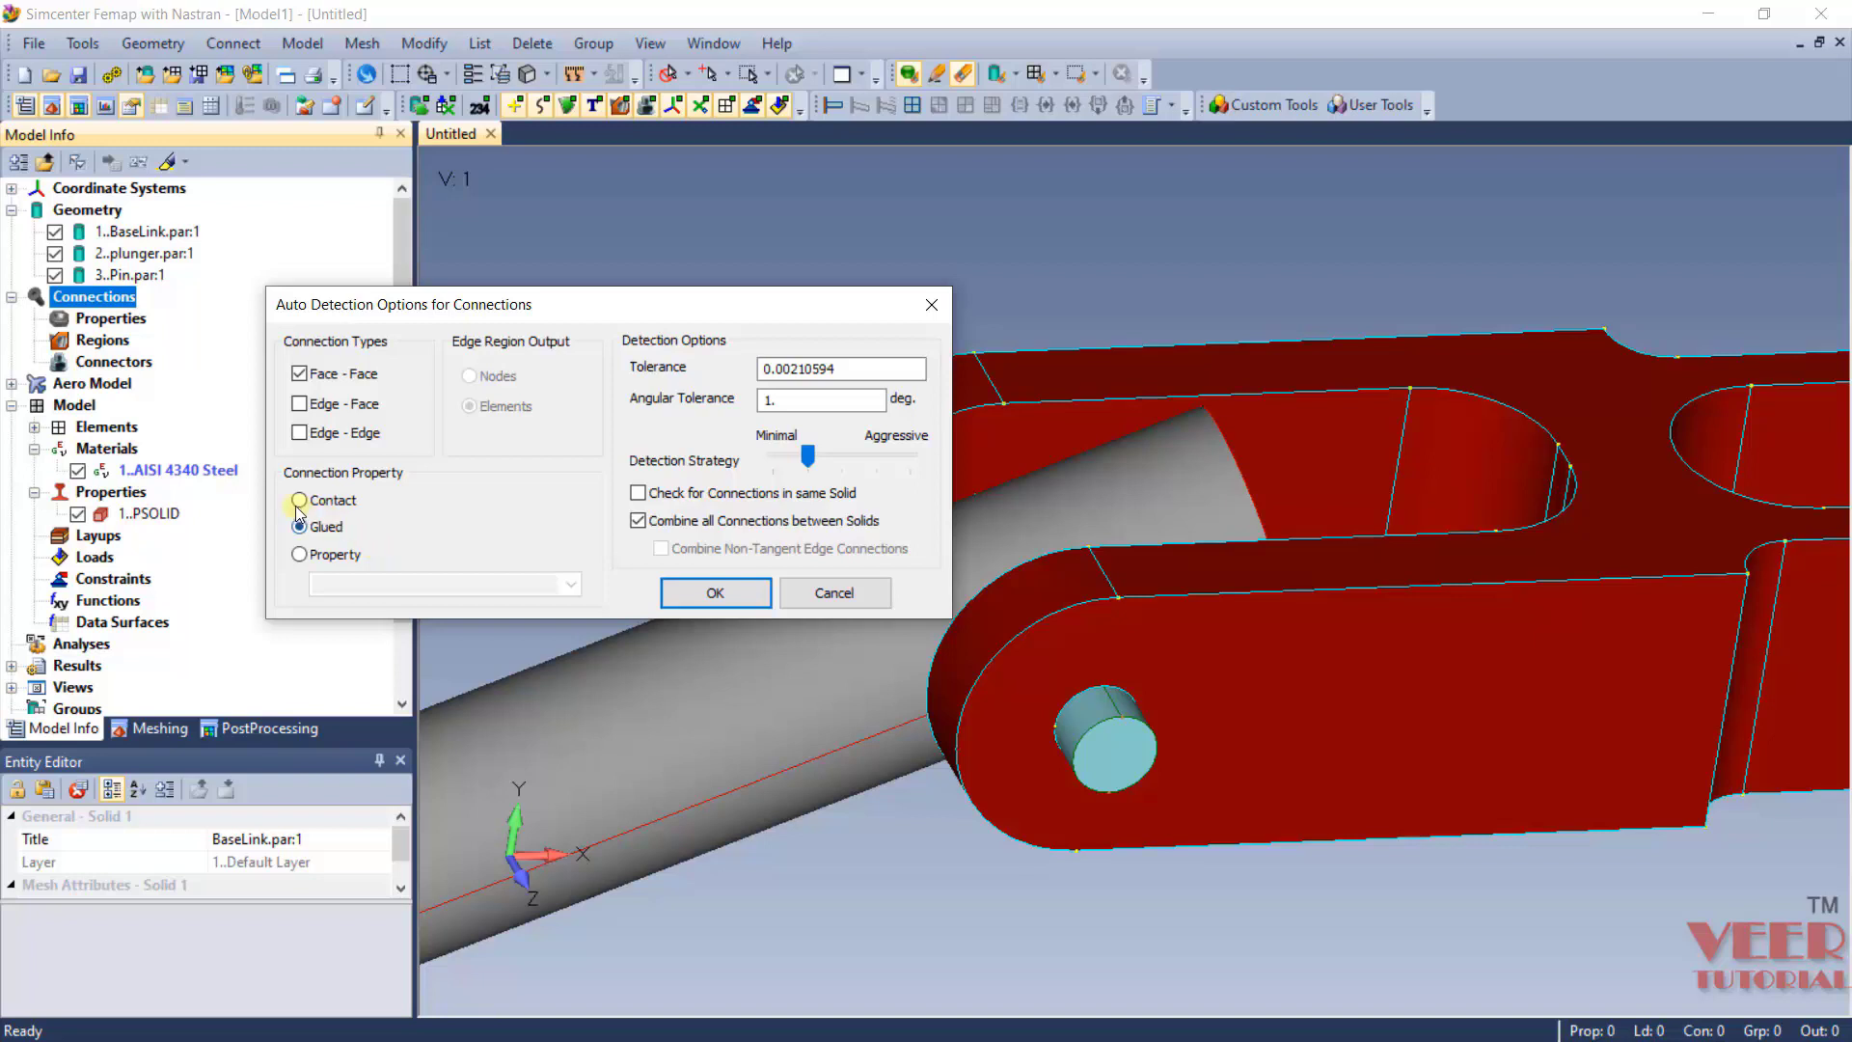
pyautogui.click(687, 591)
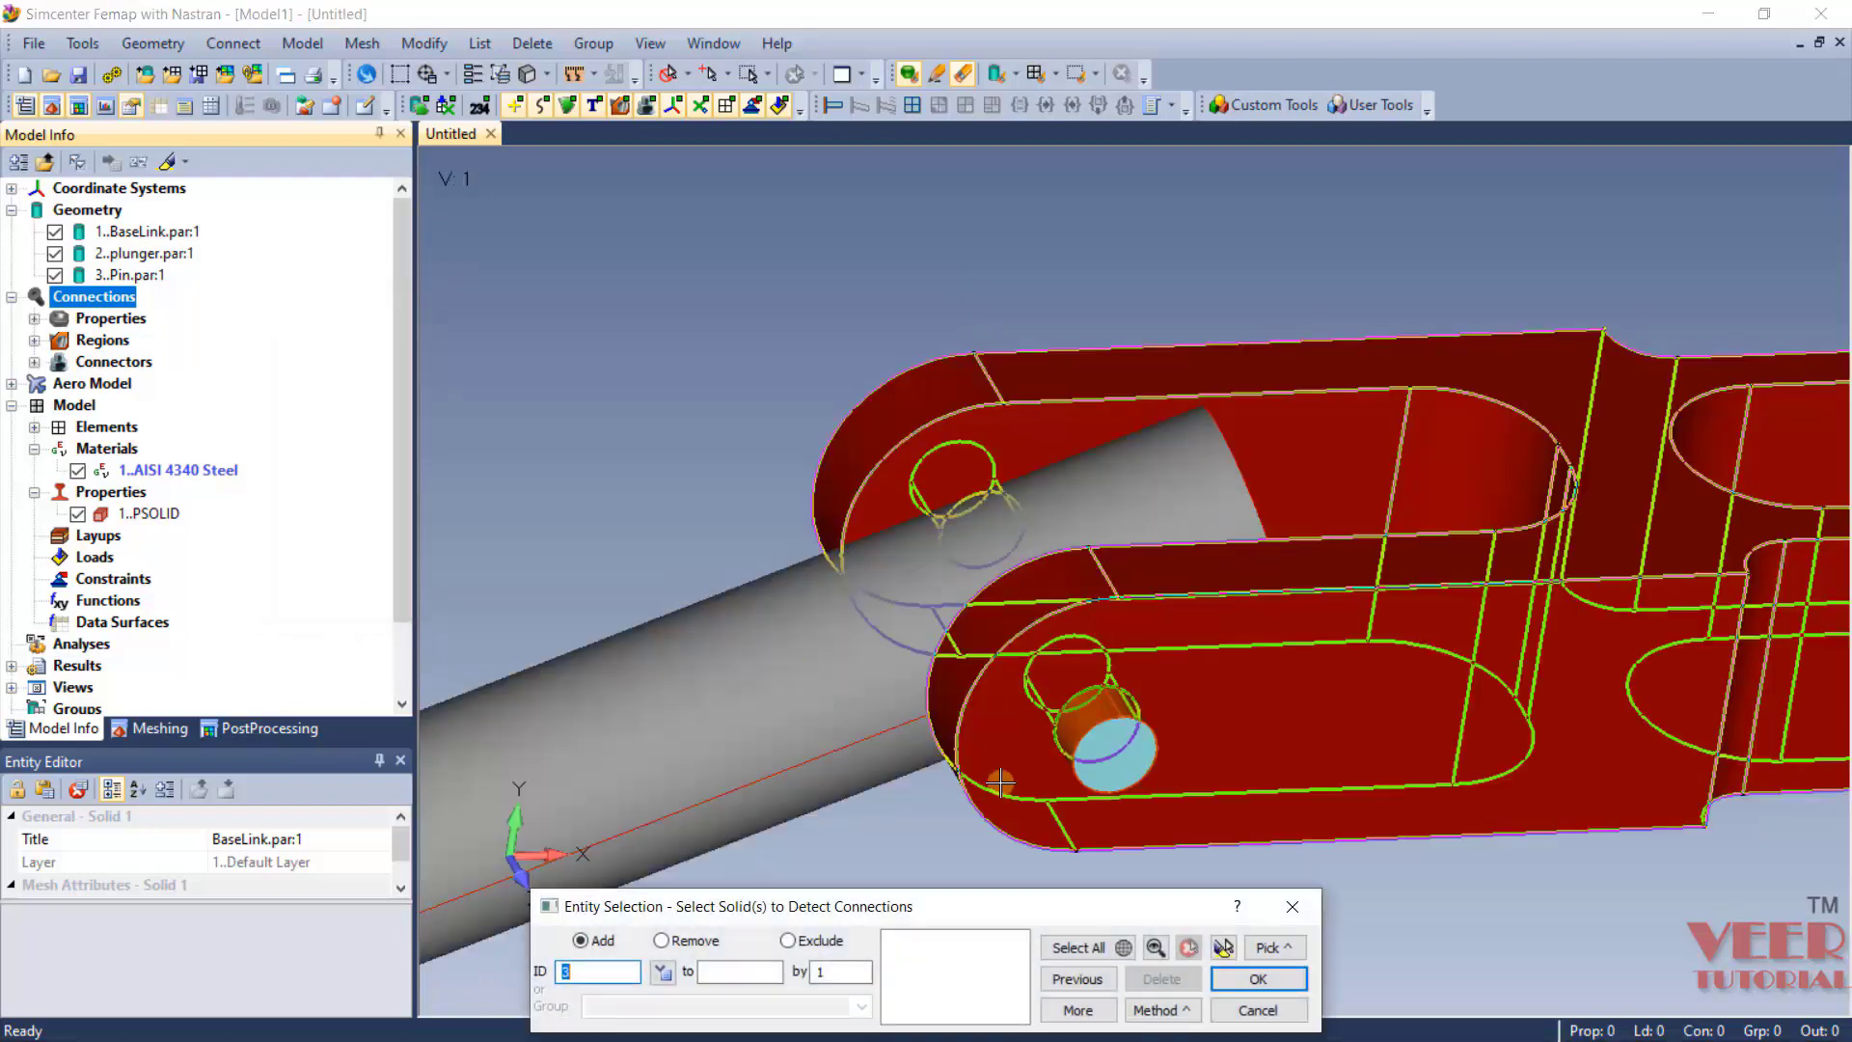
pyautogui.click(1244, 1008)
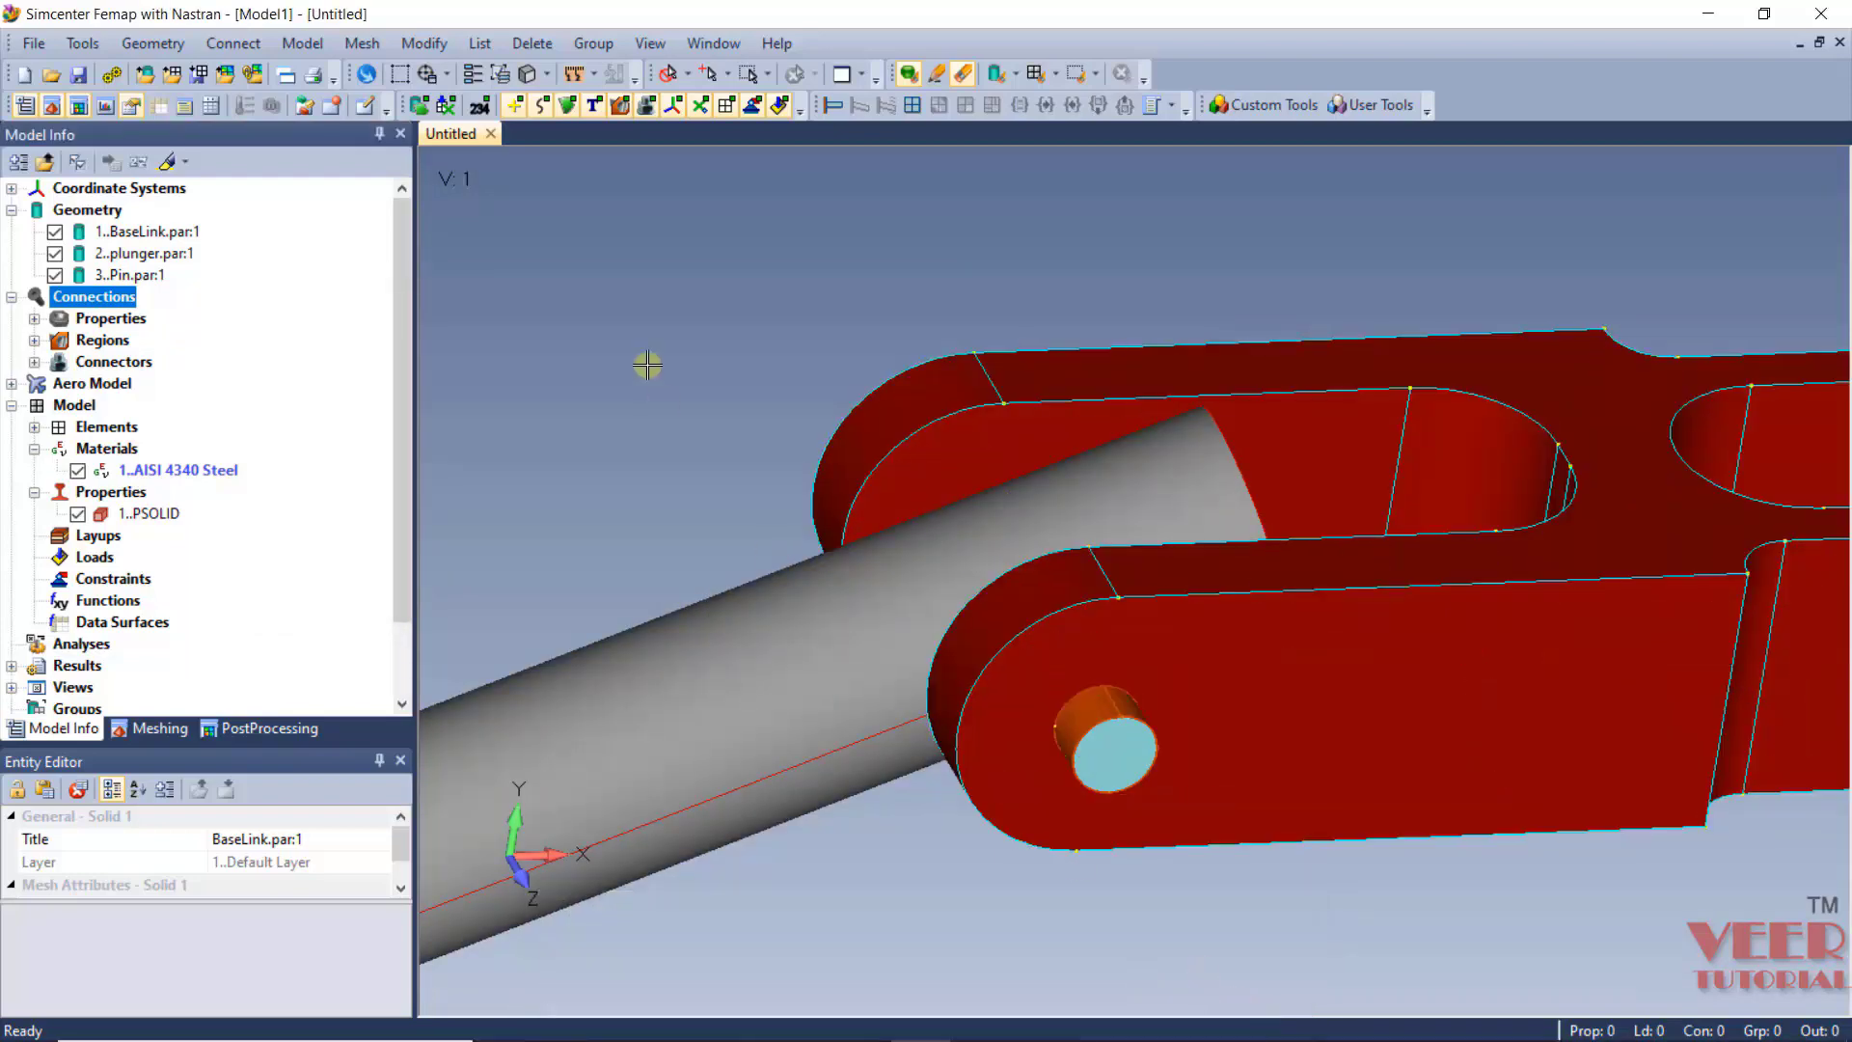
# Expand connection property 1 and the connection regions, inspecting Region 1.
pyautogui.scroll(2, 1139, 492)
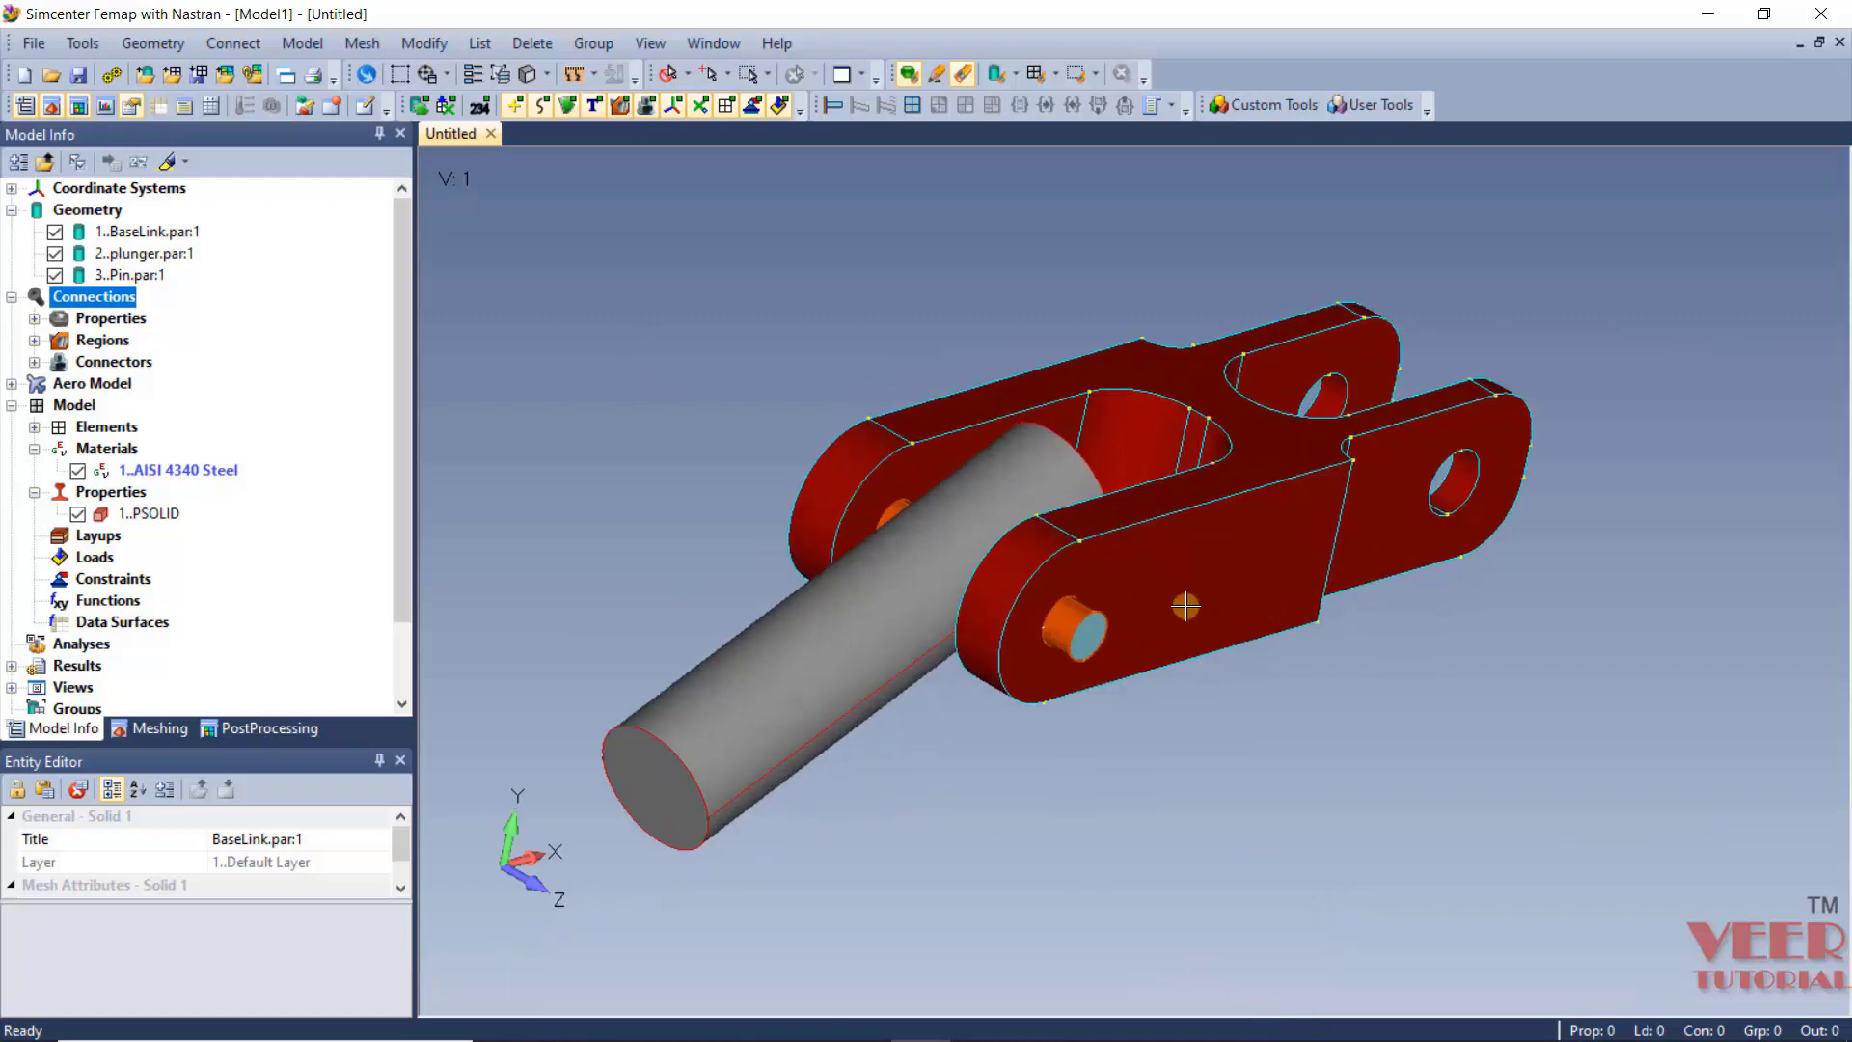
pyautogui.click(34, 319)
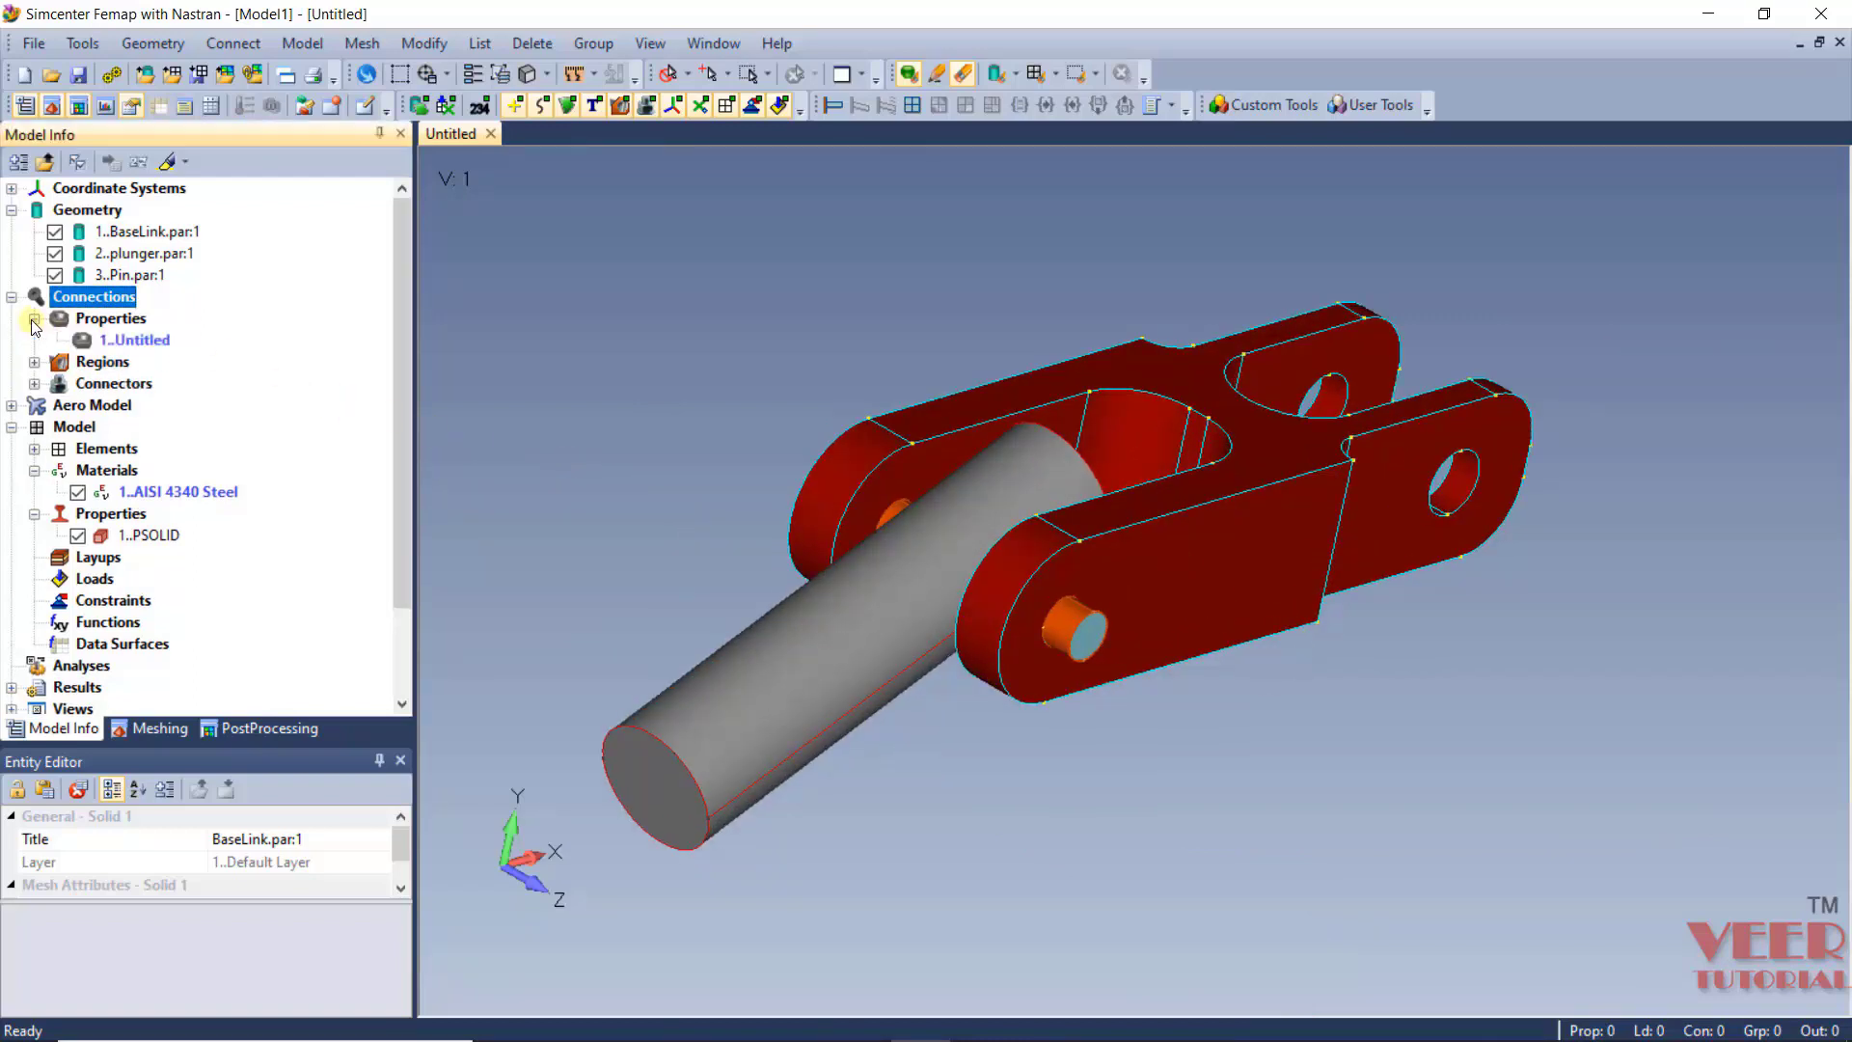
pyautogui.click(135, 341)
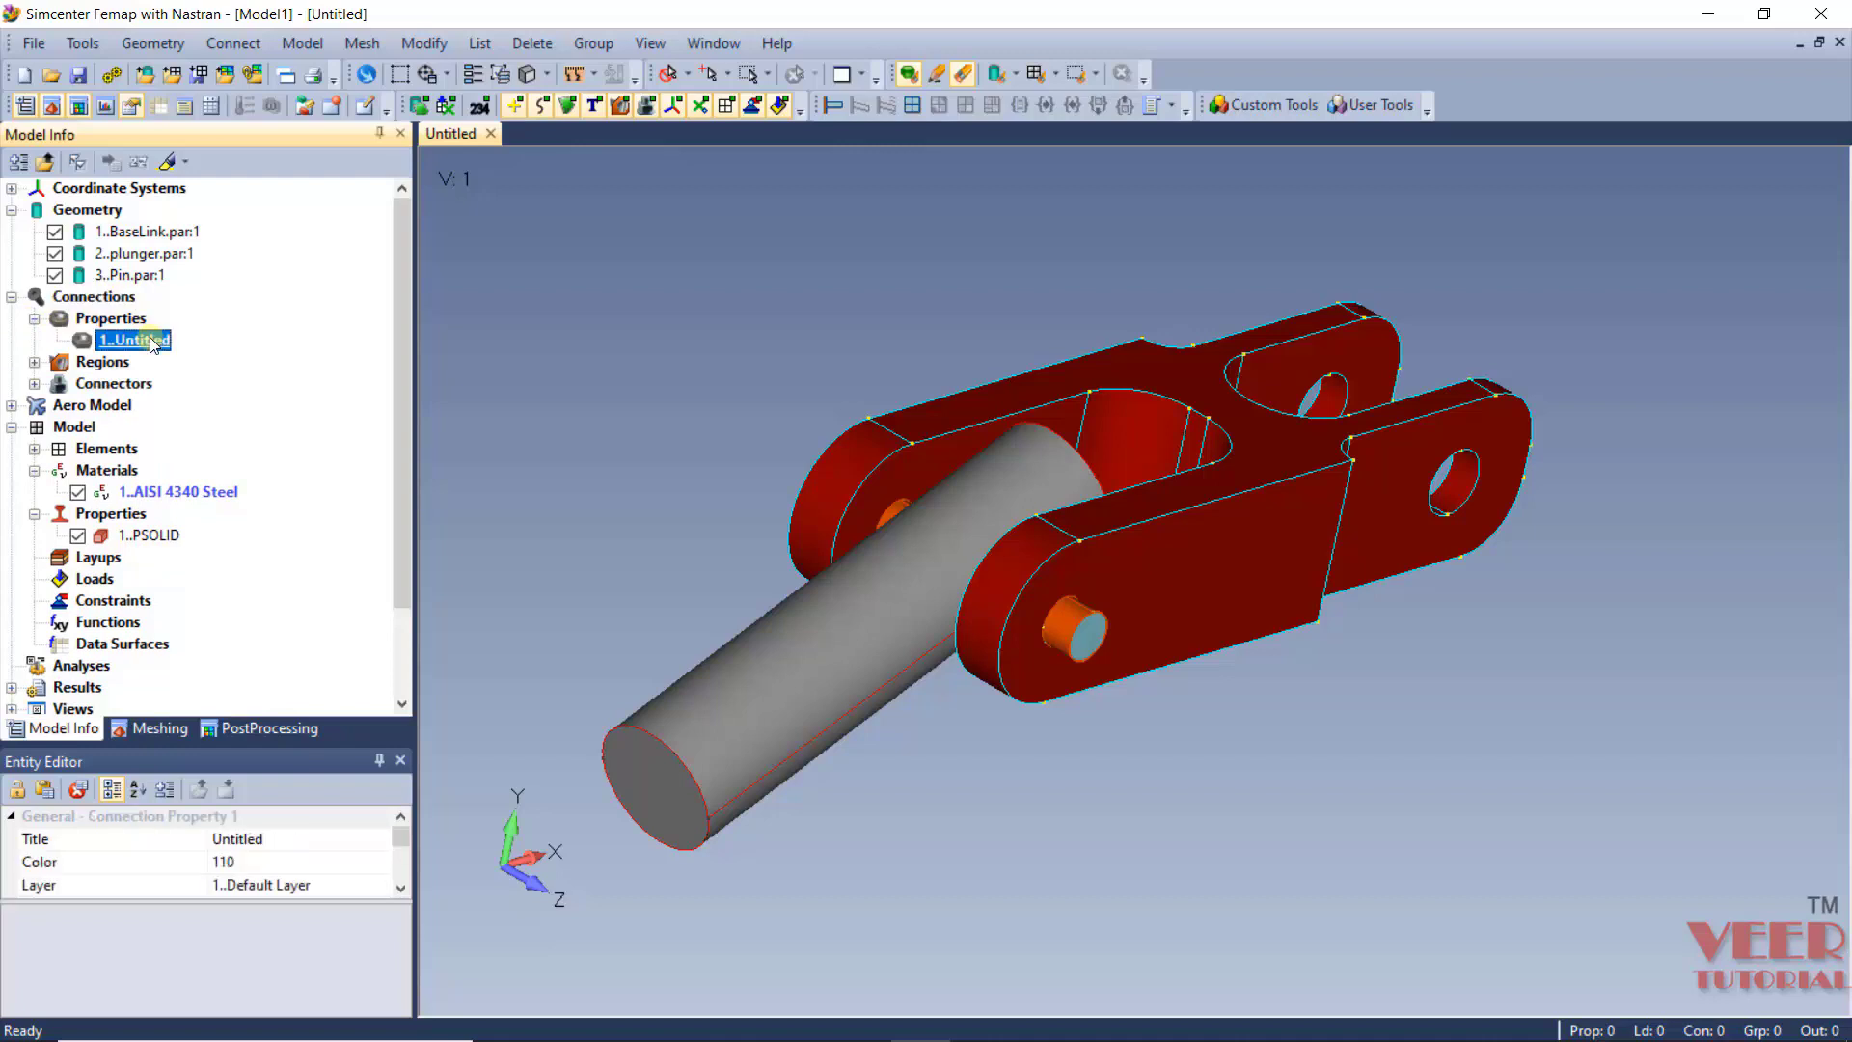
pyautogui.click(34, 361)
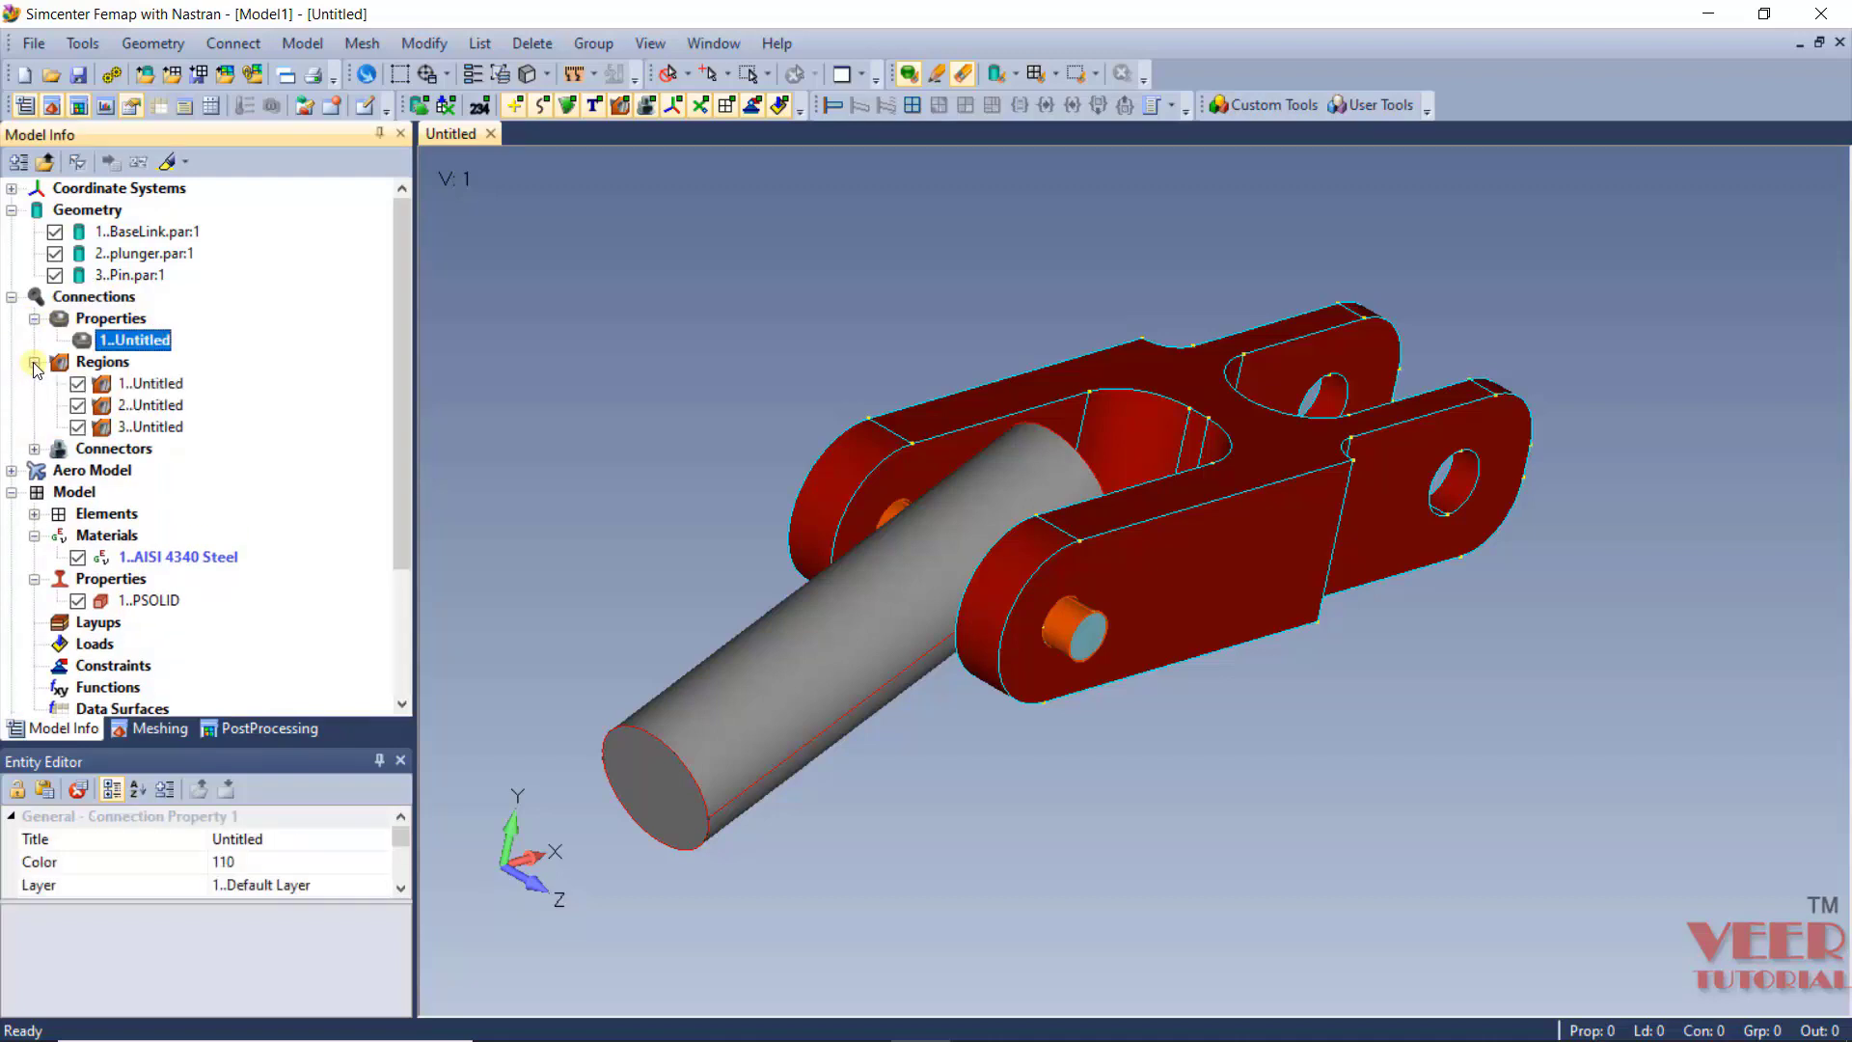
pyautogui.click(151, 383)
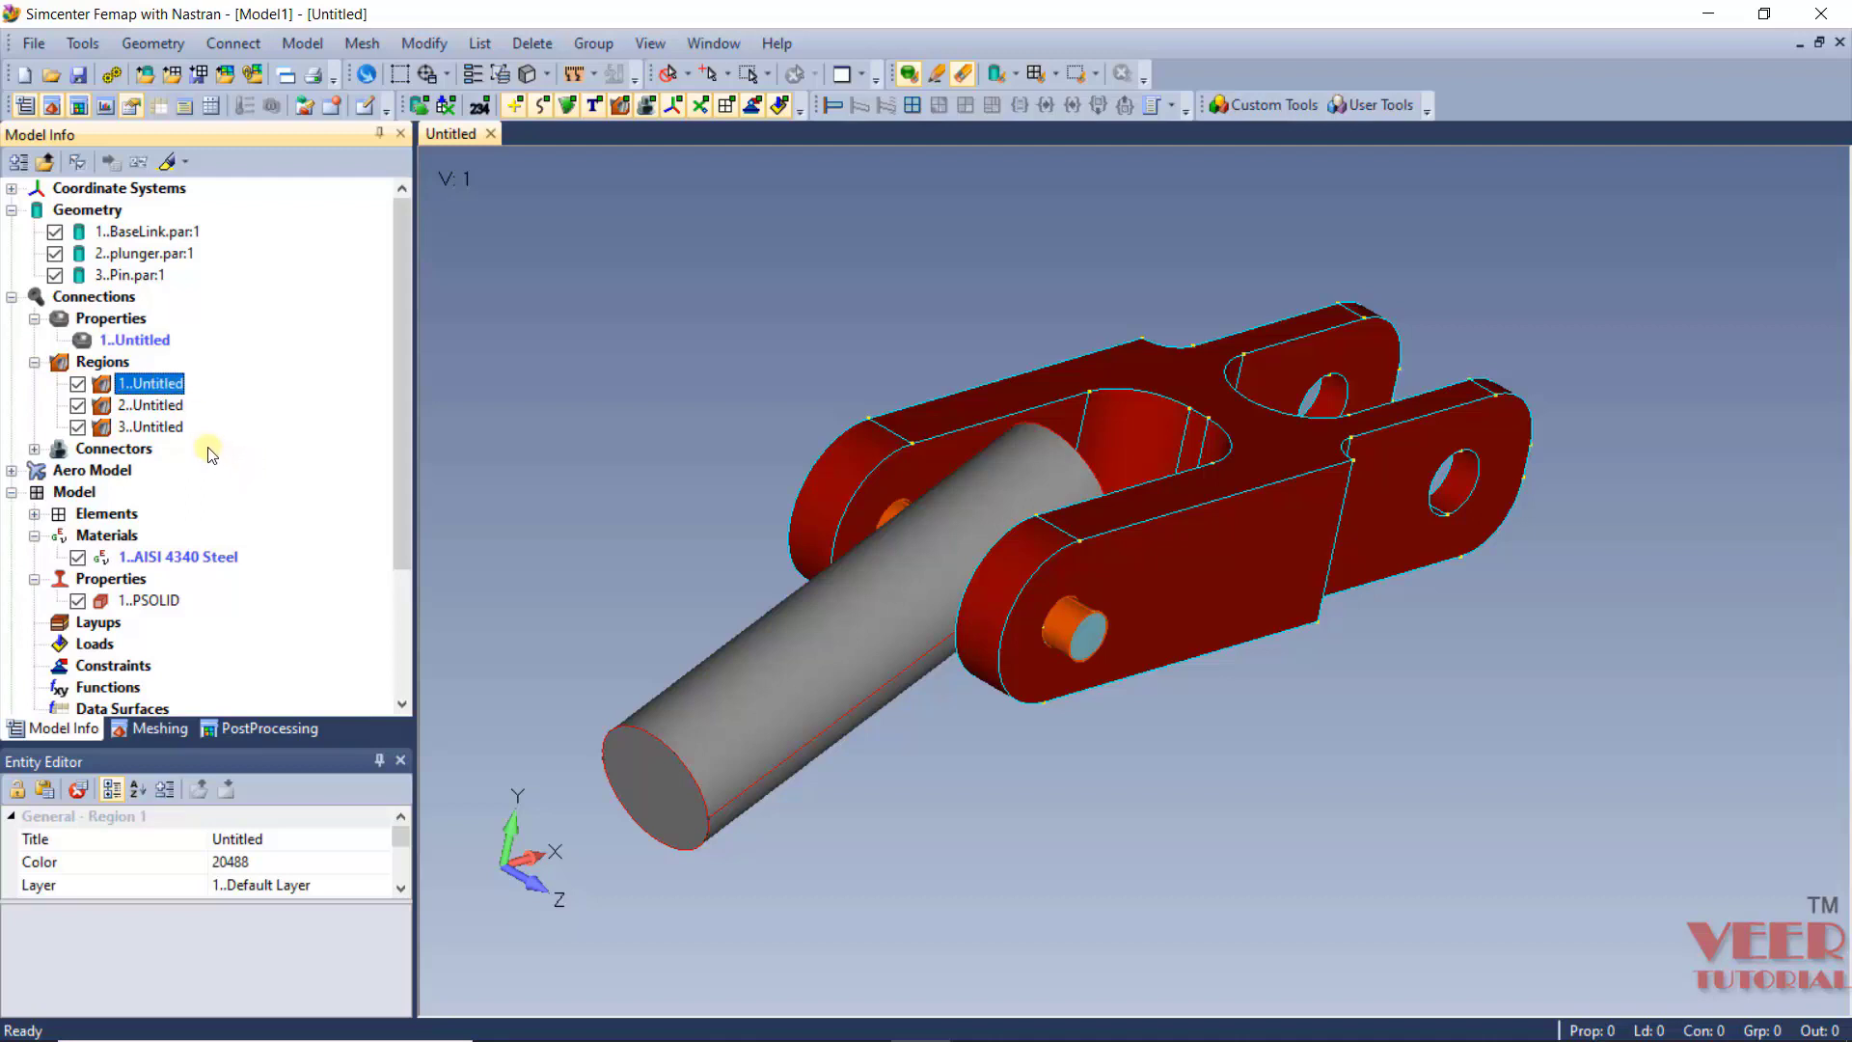
pyautogui.click(157, 386)
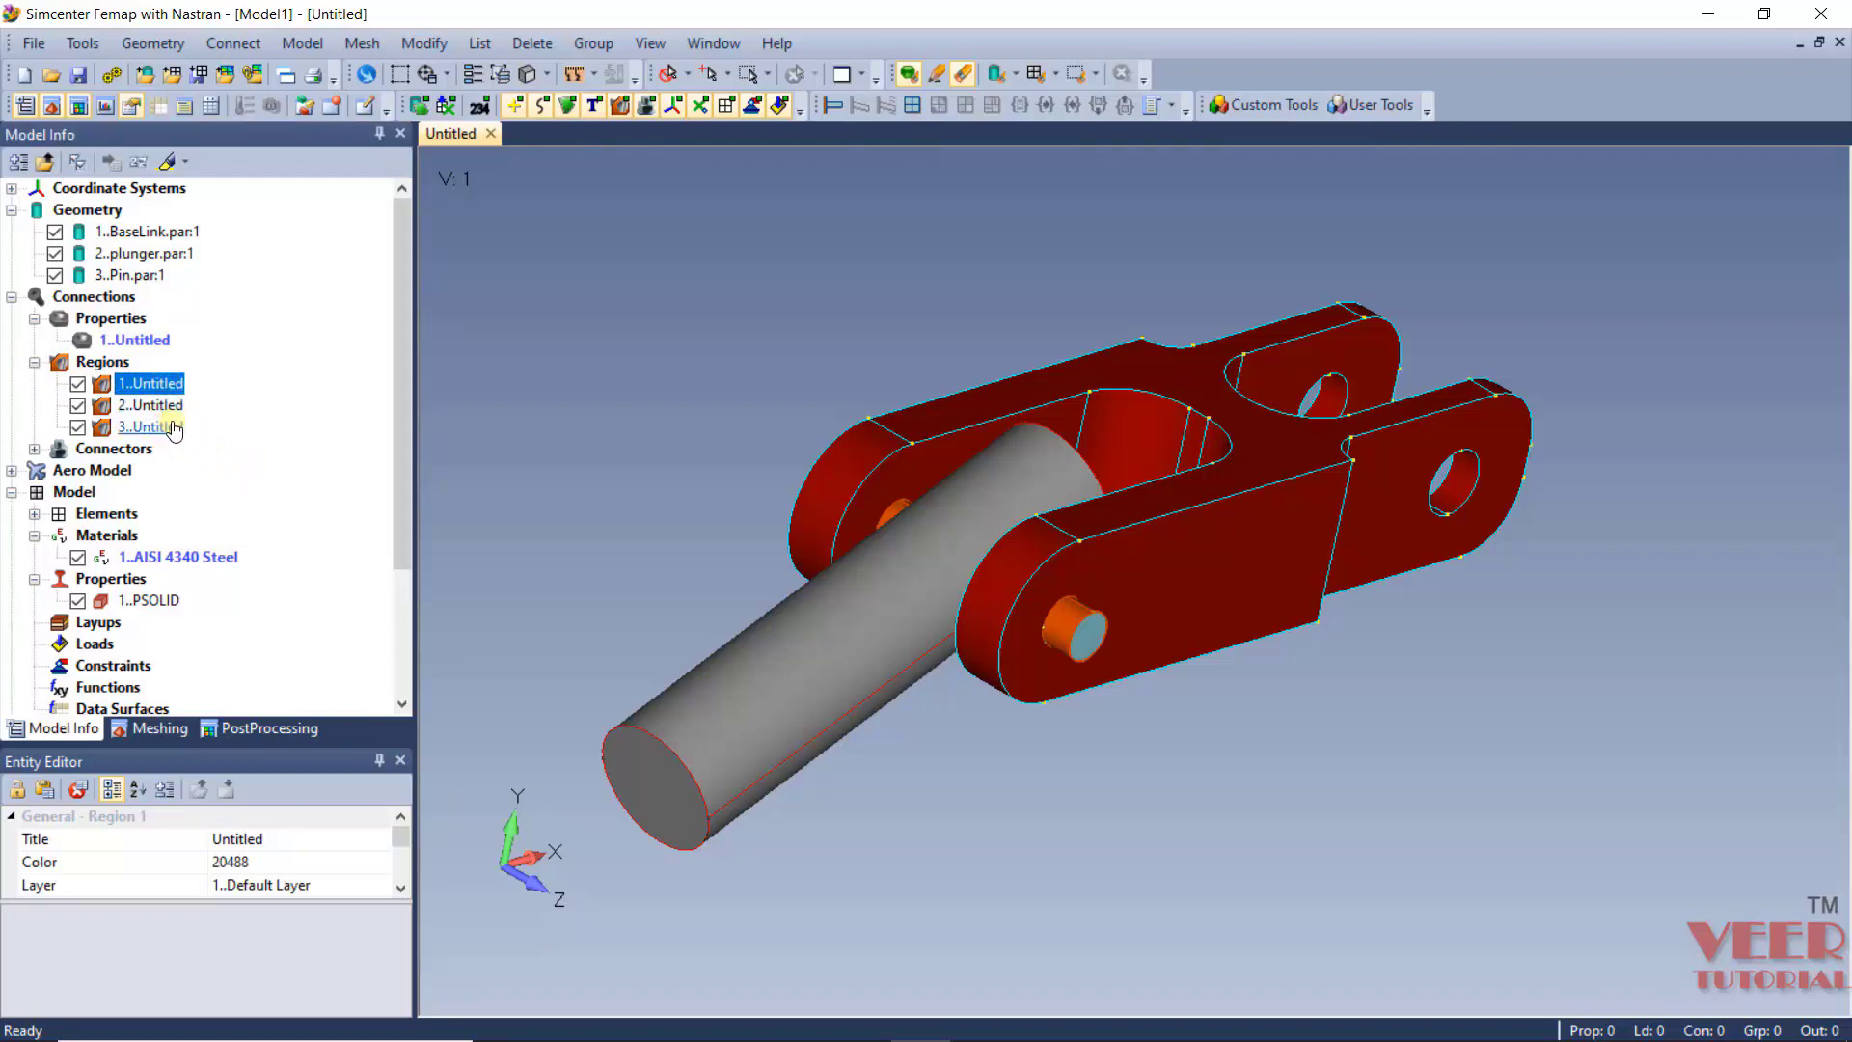
# Expand the connectors and show the master region of connector Region 1-2.
pyautogui.click(32, 450)
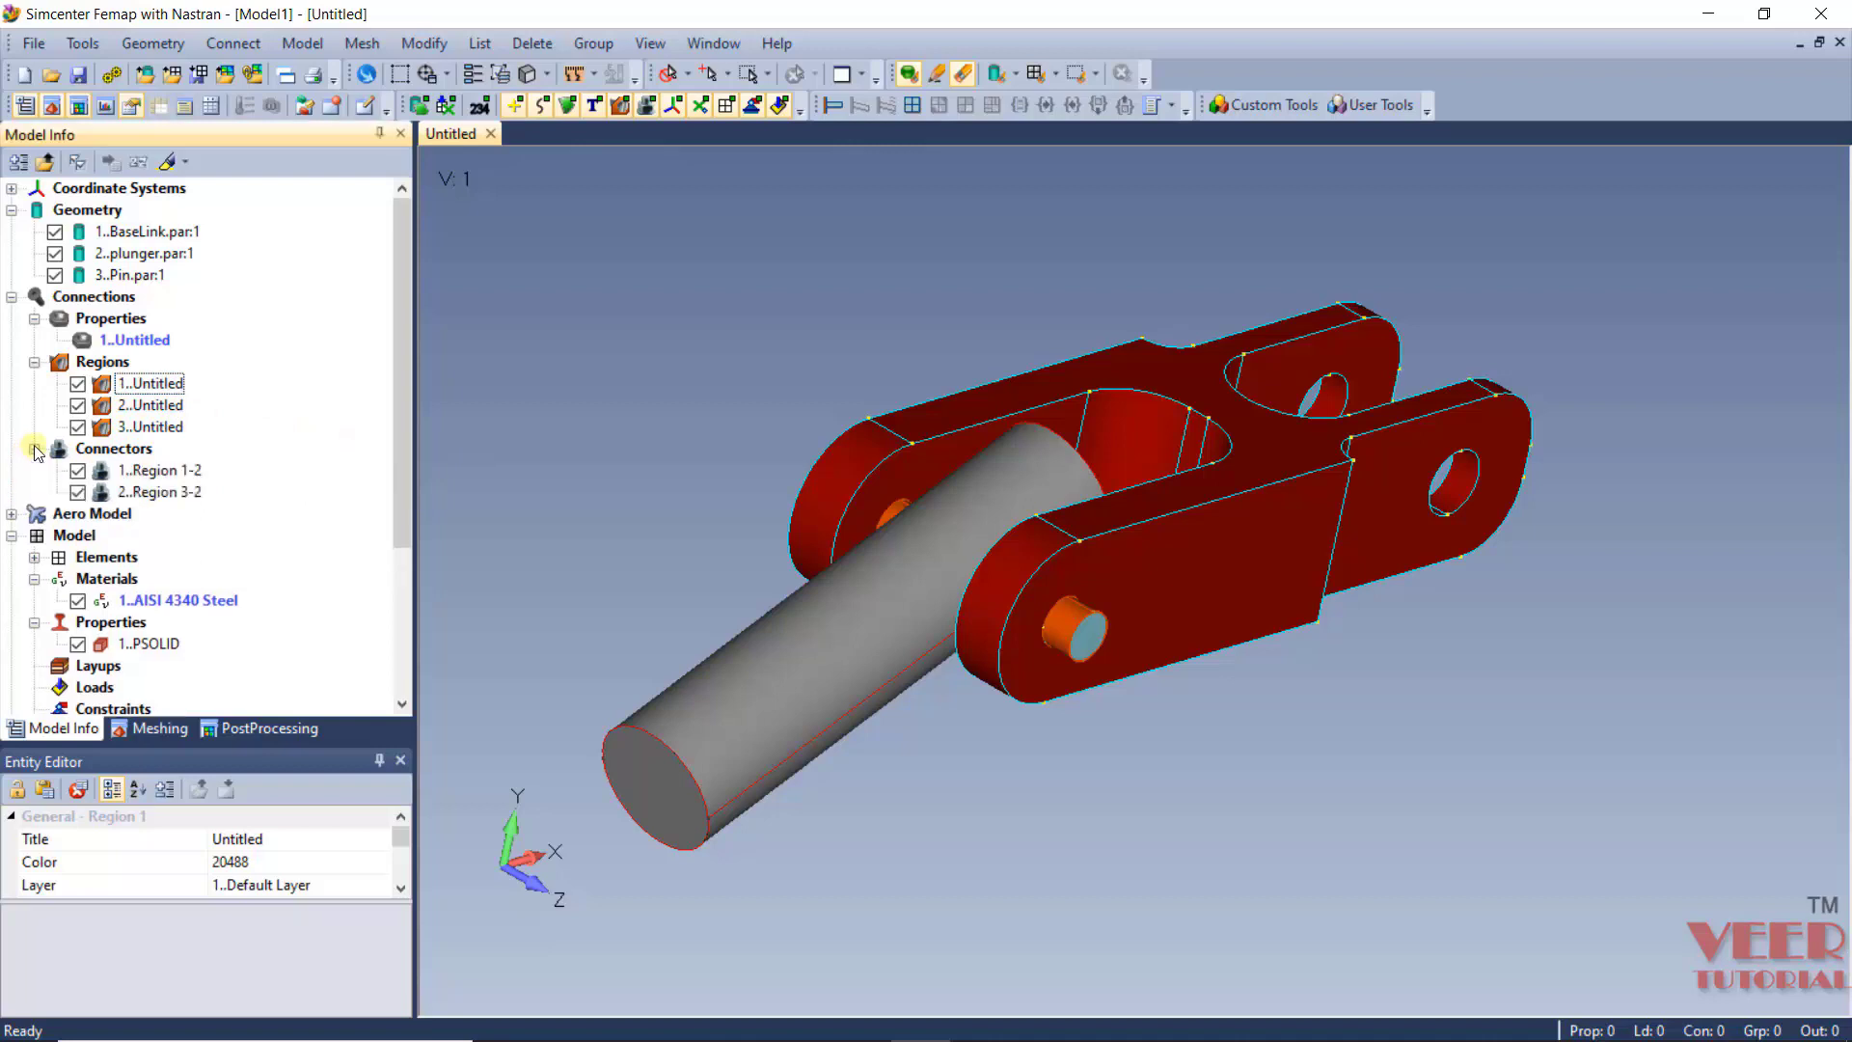
pyautogui.click(162, 473)
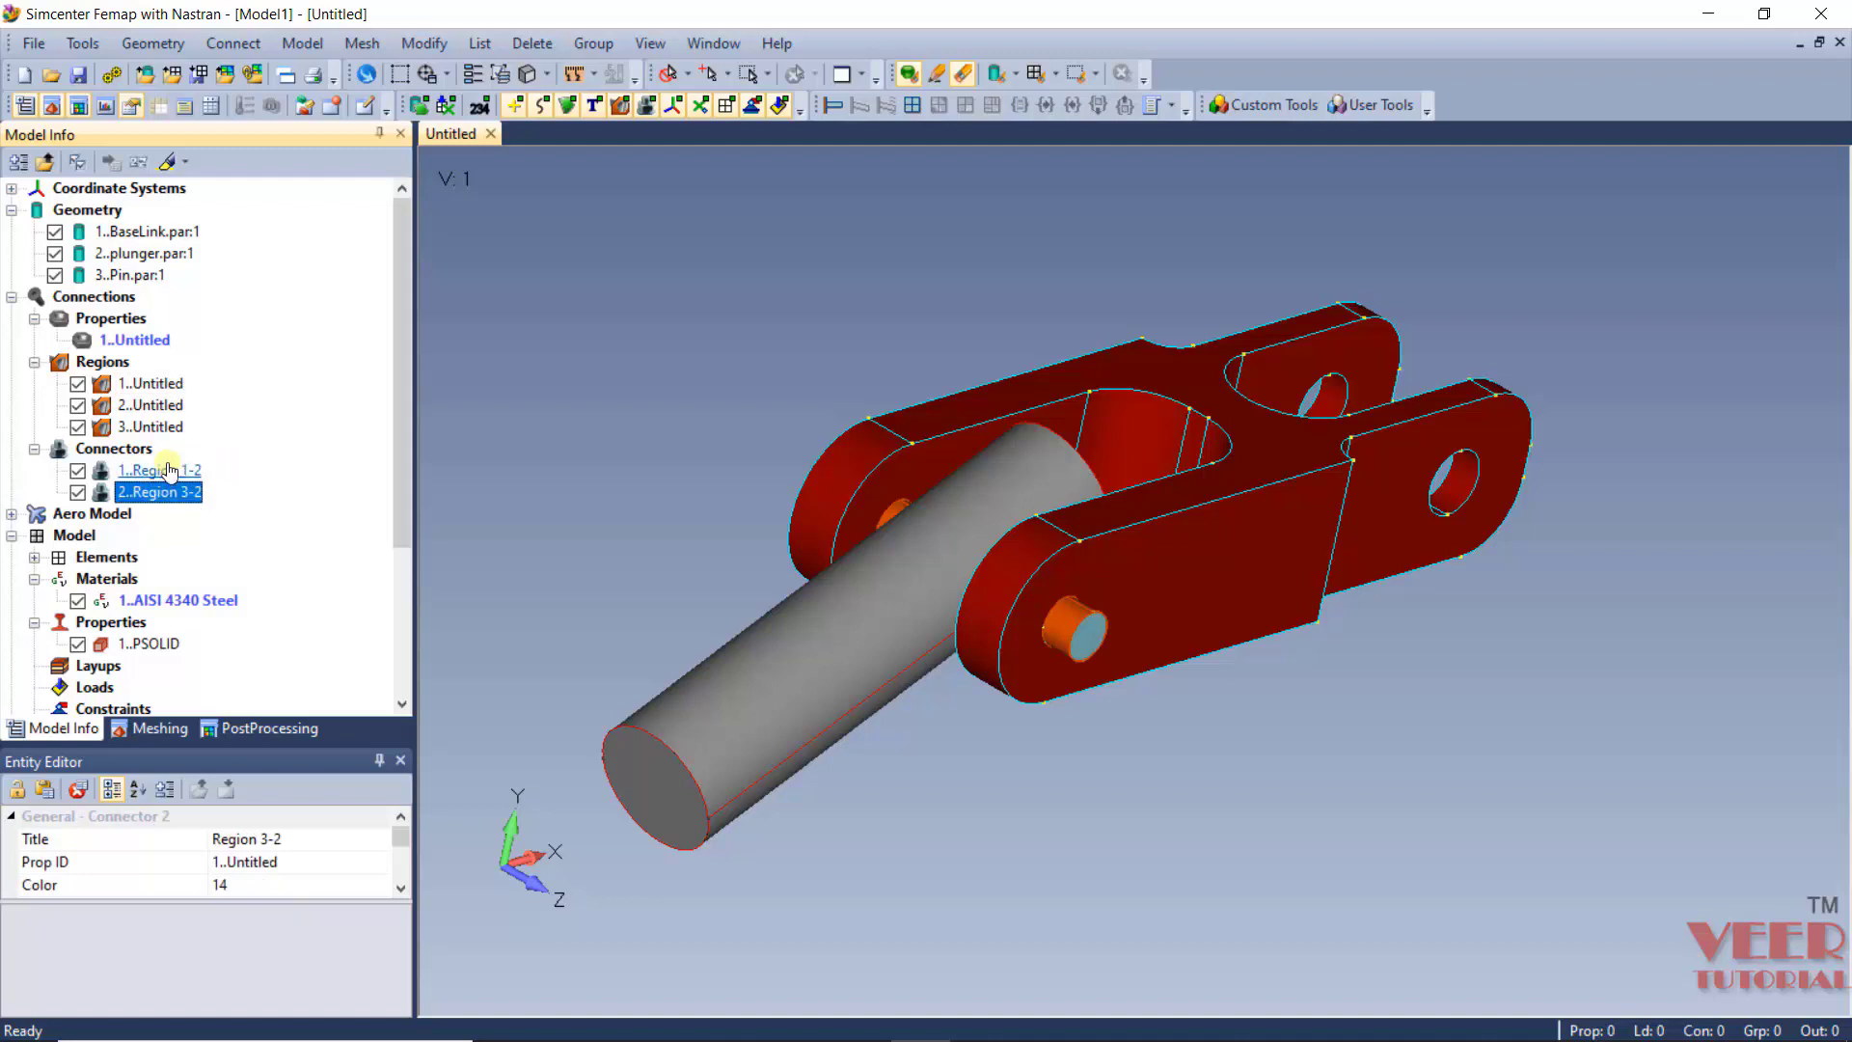
pyautogui.click(160, 471)
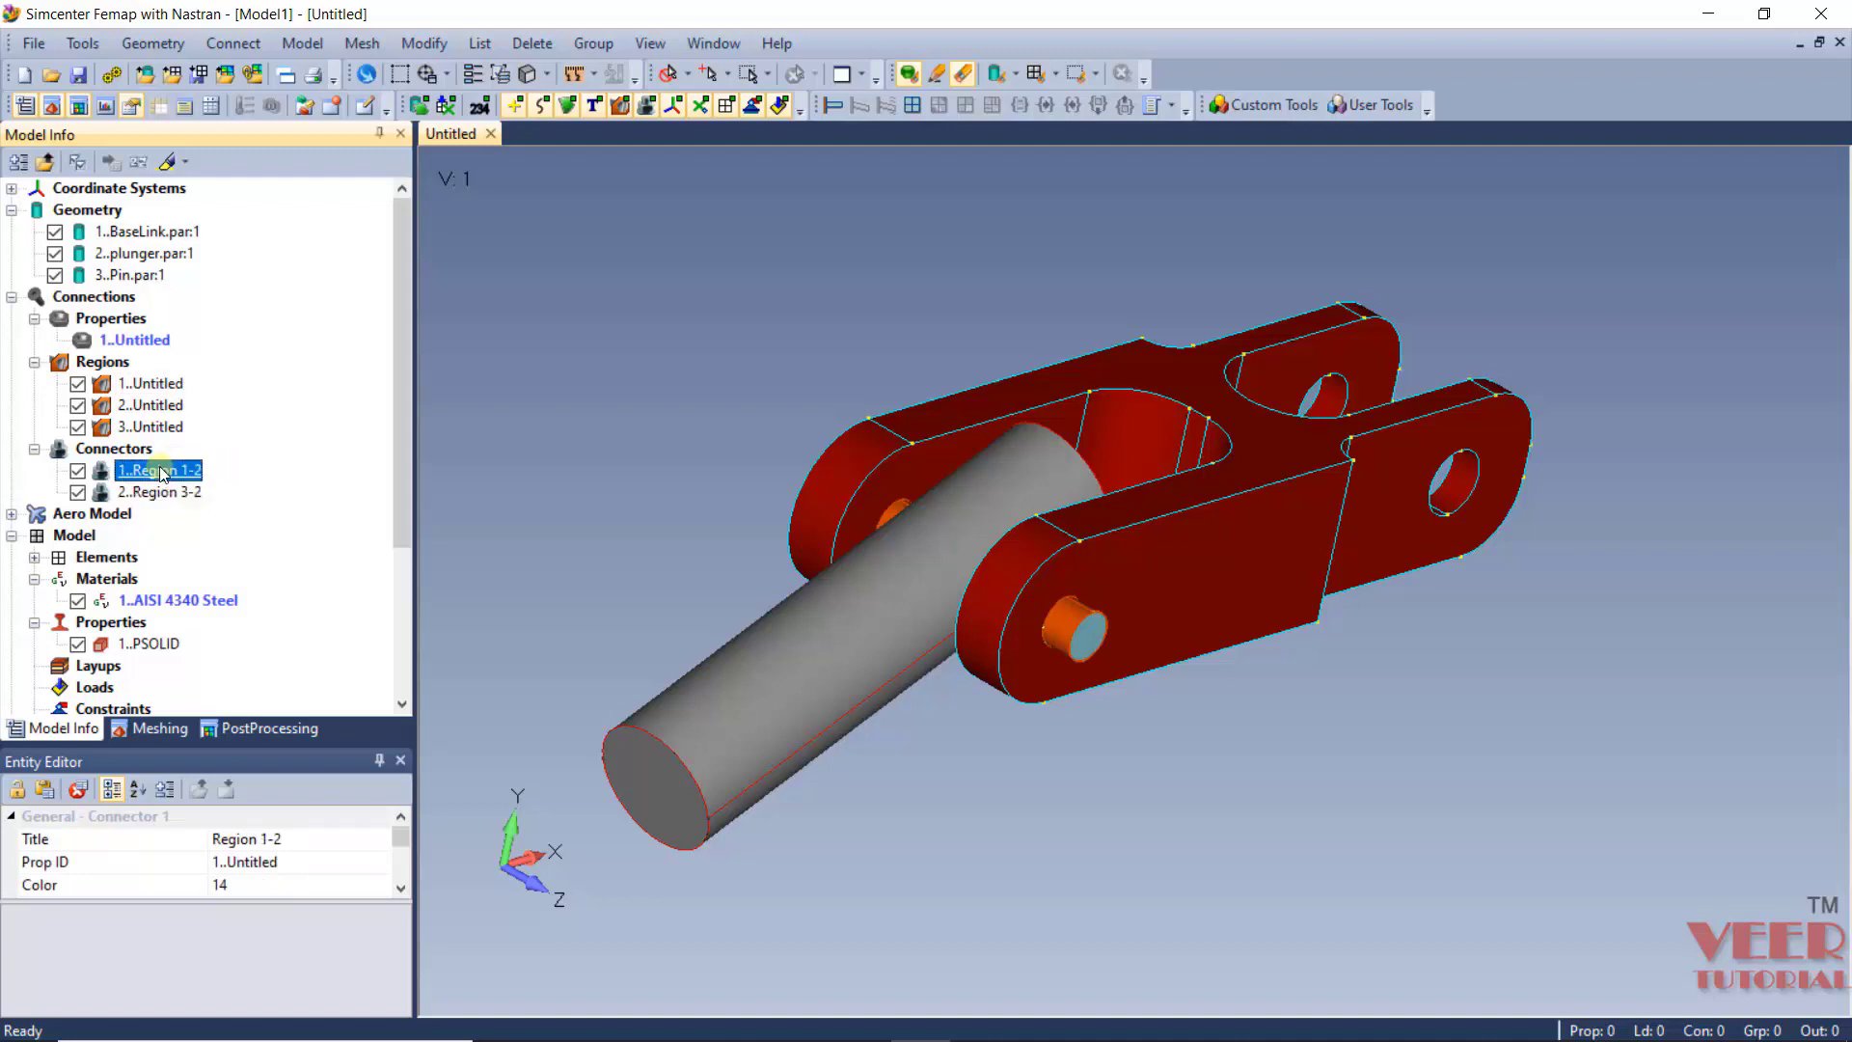
pyautogui.rightClick(162, 471)
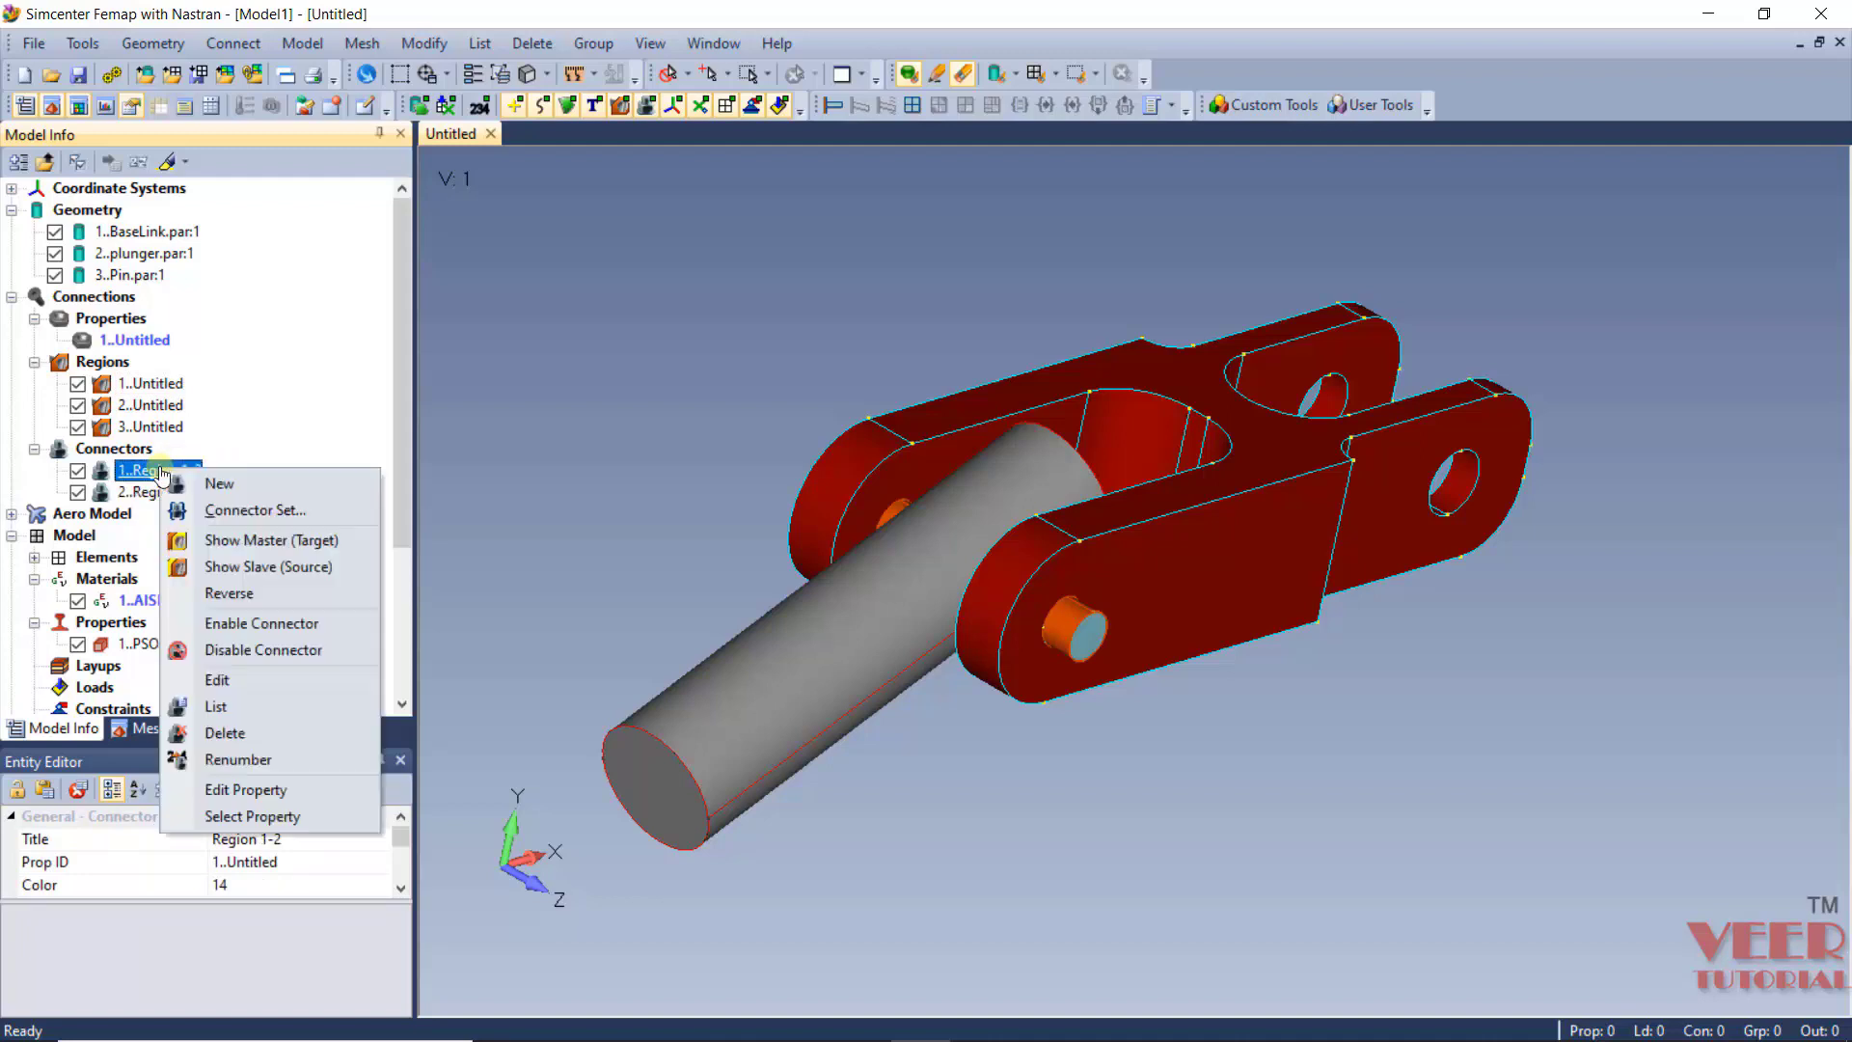
pyautogui.click(257, 541)
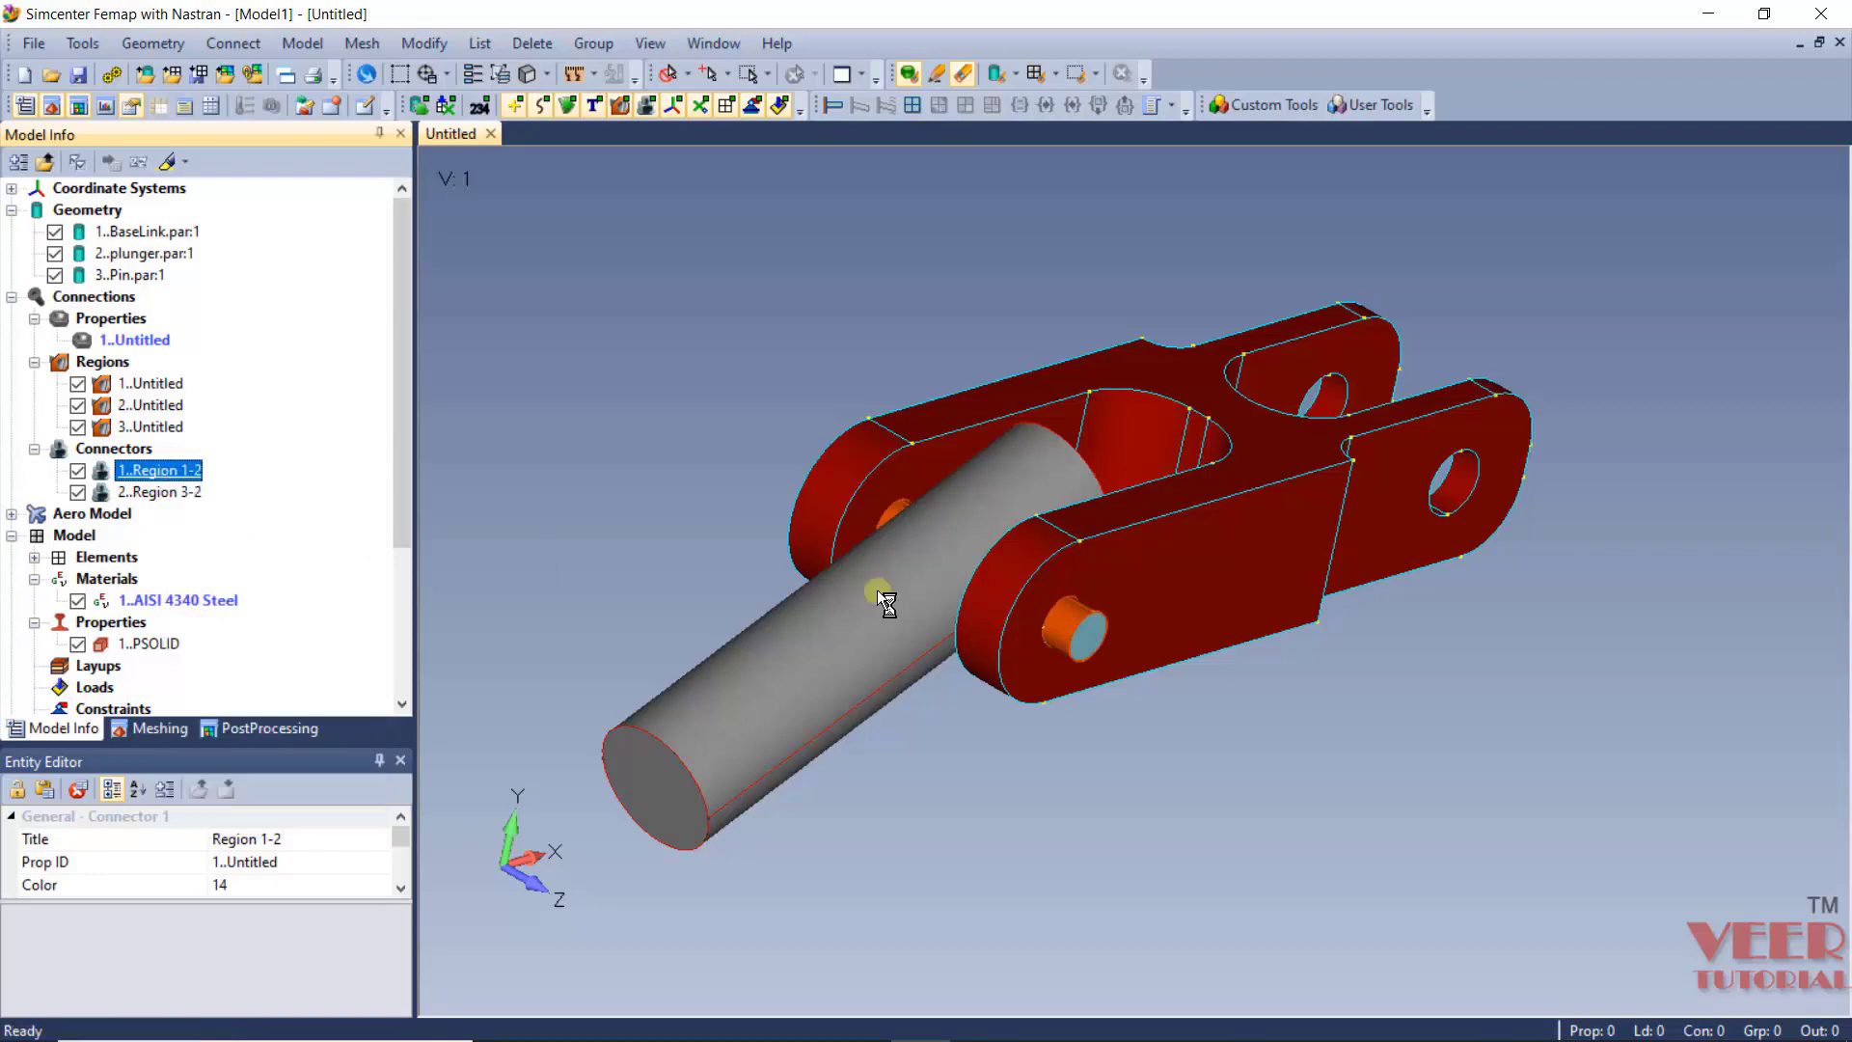
# Show the slave region of connector Region 1-2, then restore the normal display.
pyautogui.scroll(10, 974, 513)
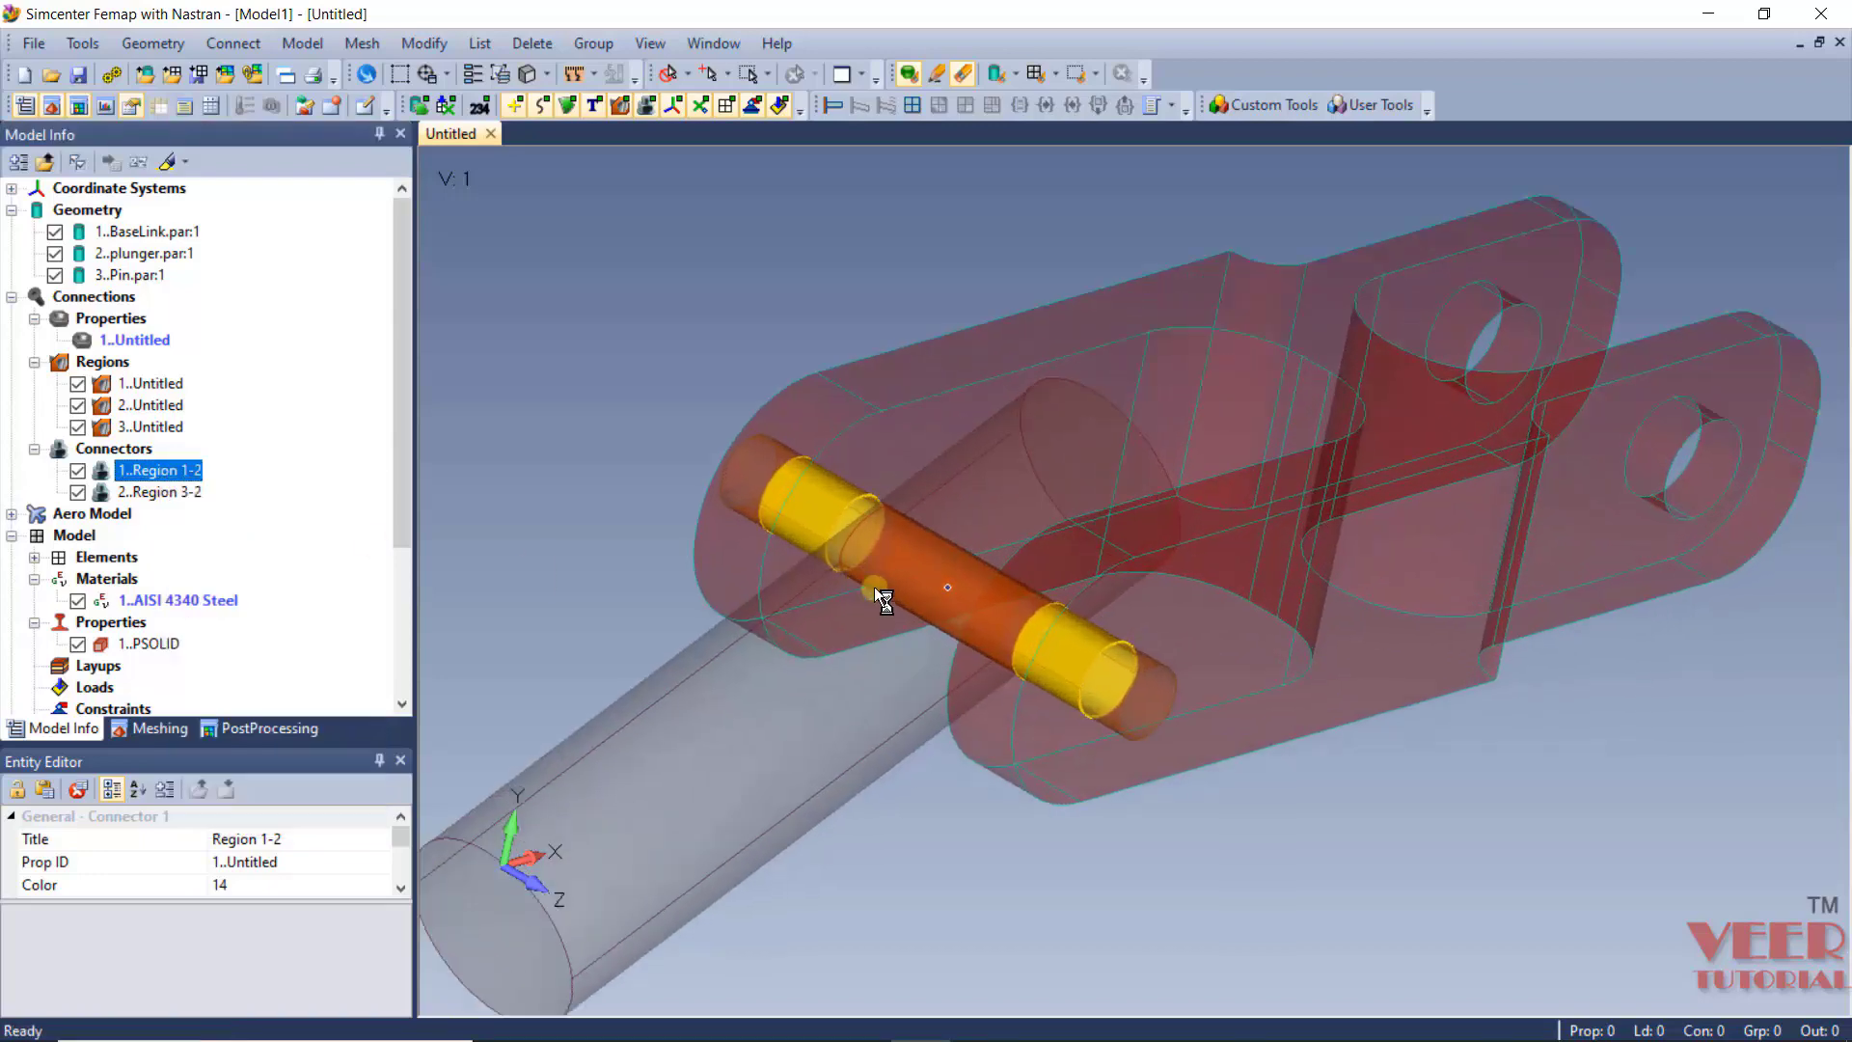
pyautogui.moveTo(1137, 696); pyautogui.dragTo(1142, 604, button='middle')
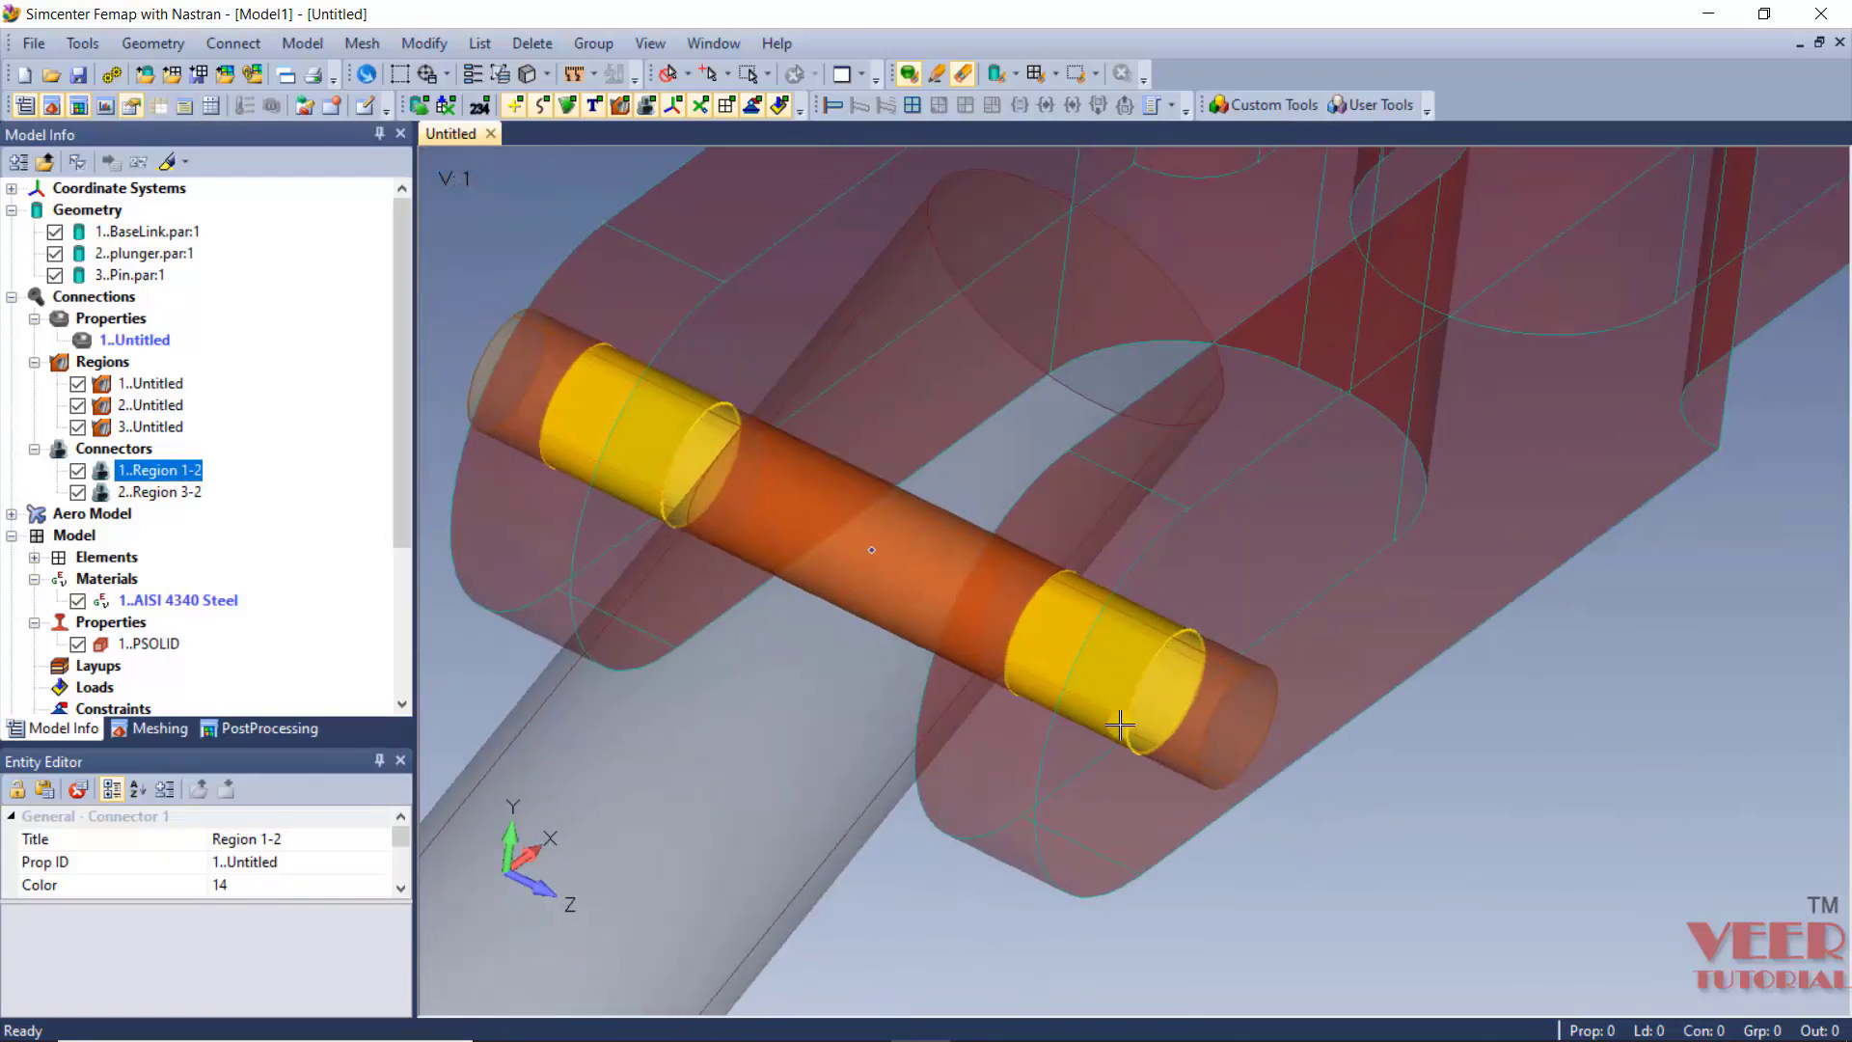
pyautogui.click(179, 470)
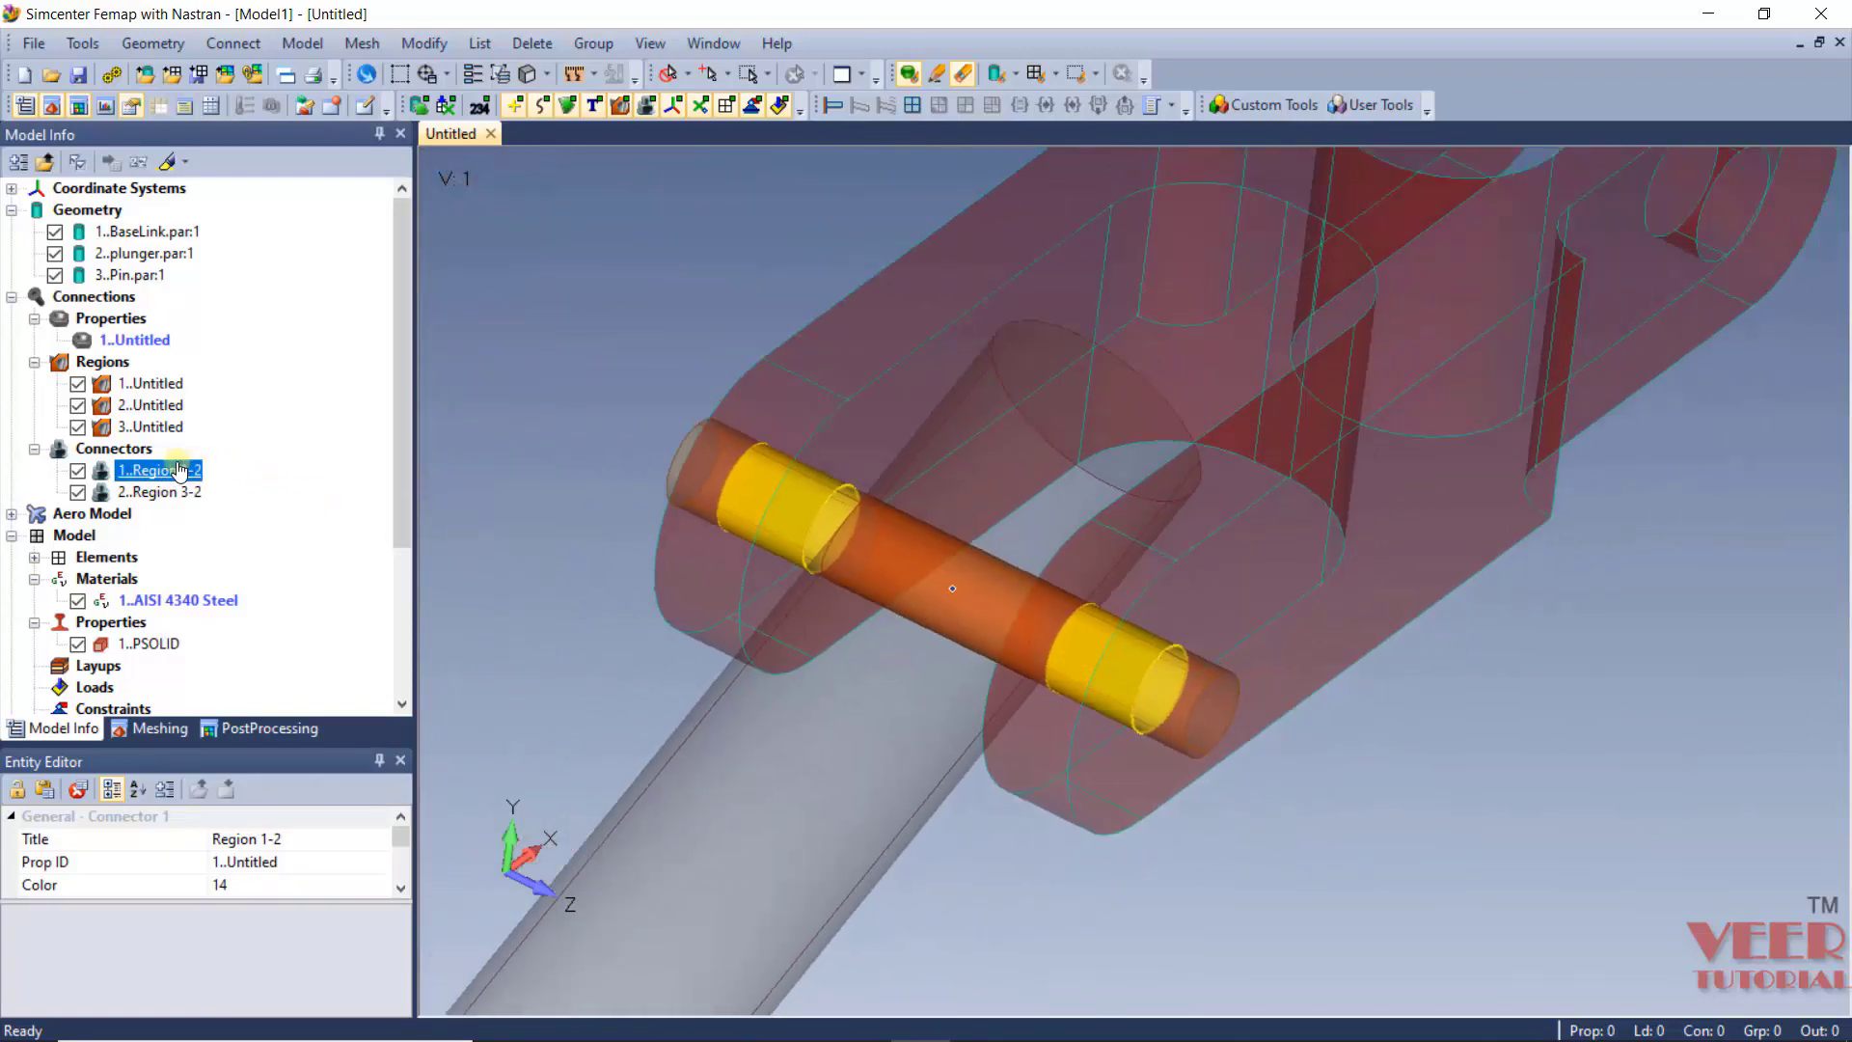
pyautogui.rightClick(179, 469)
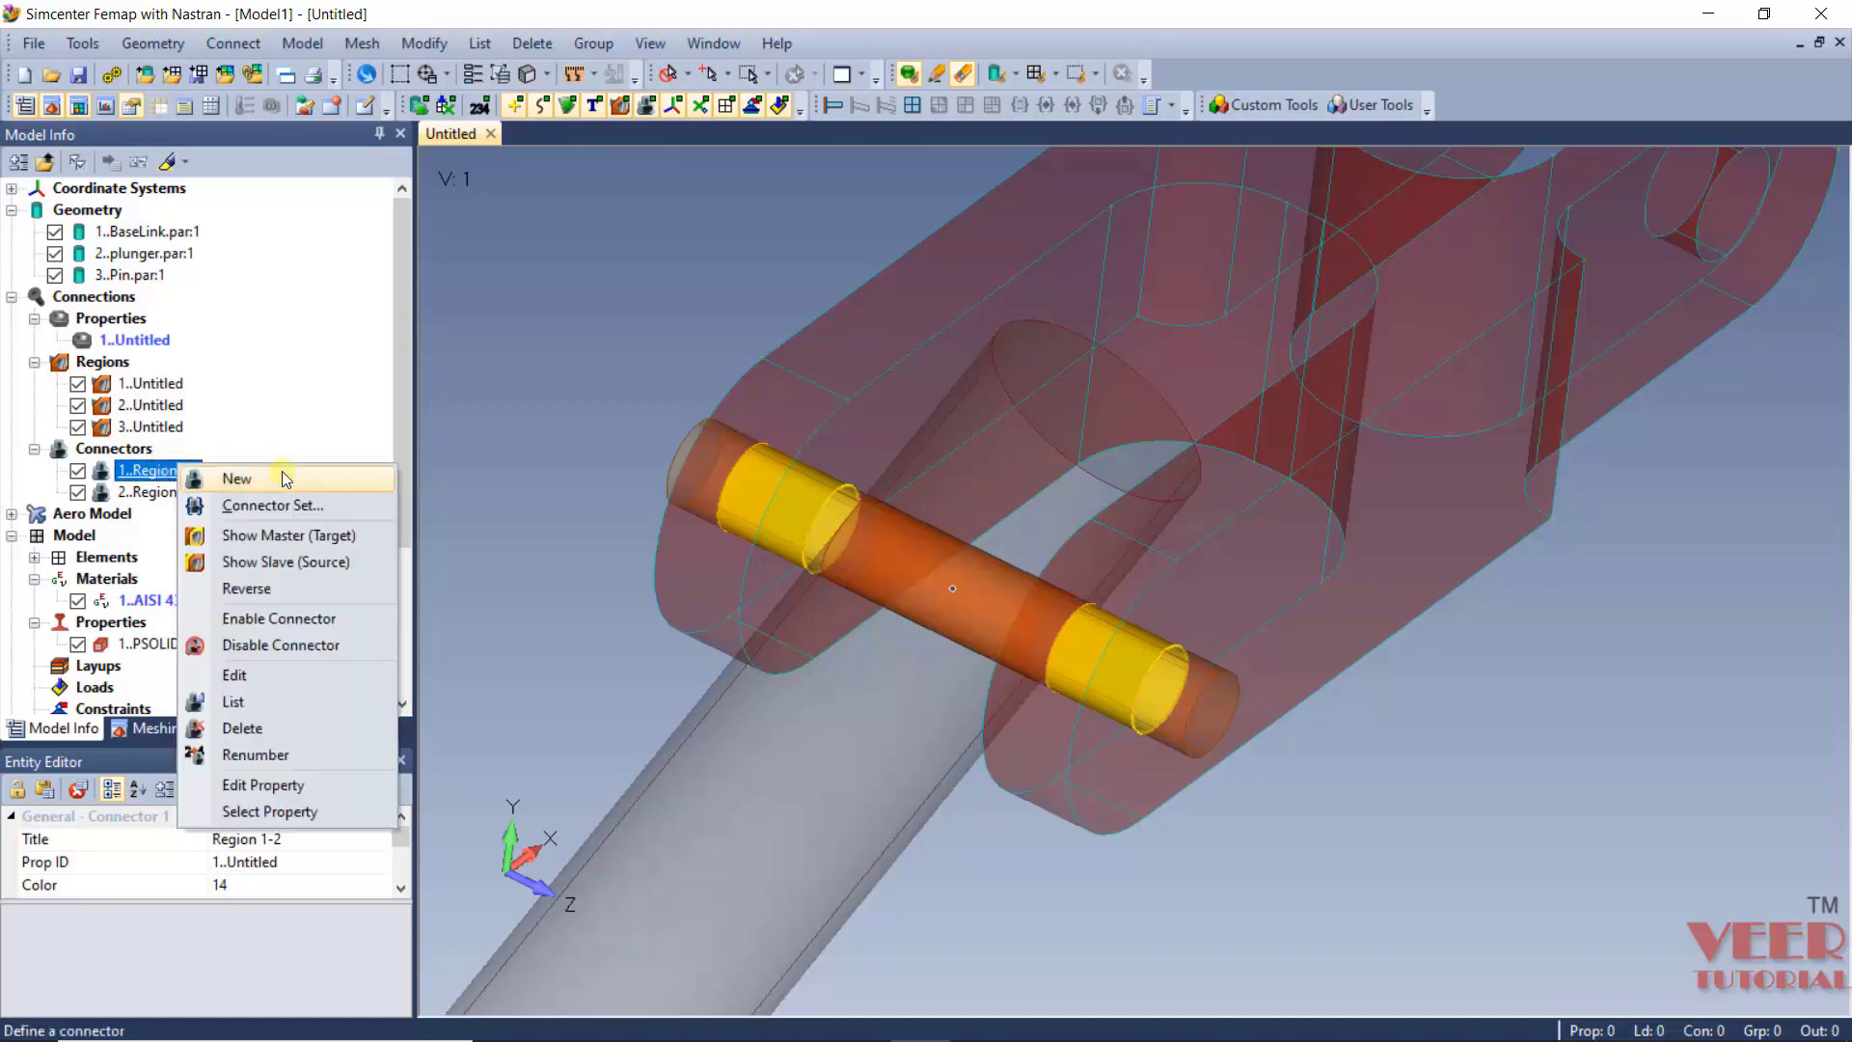
pyautogui.click(277, 561)
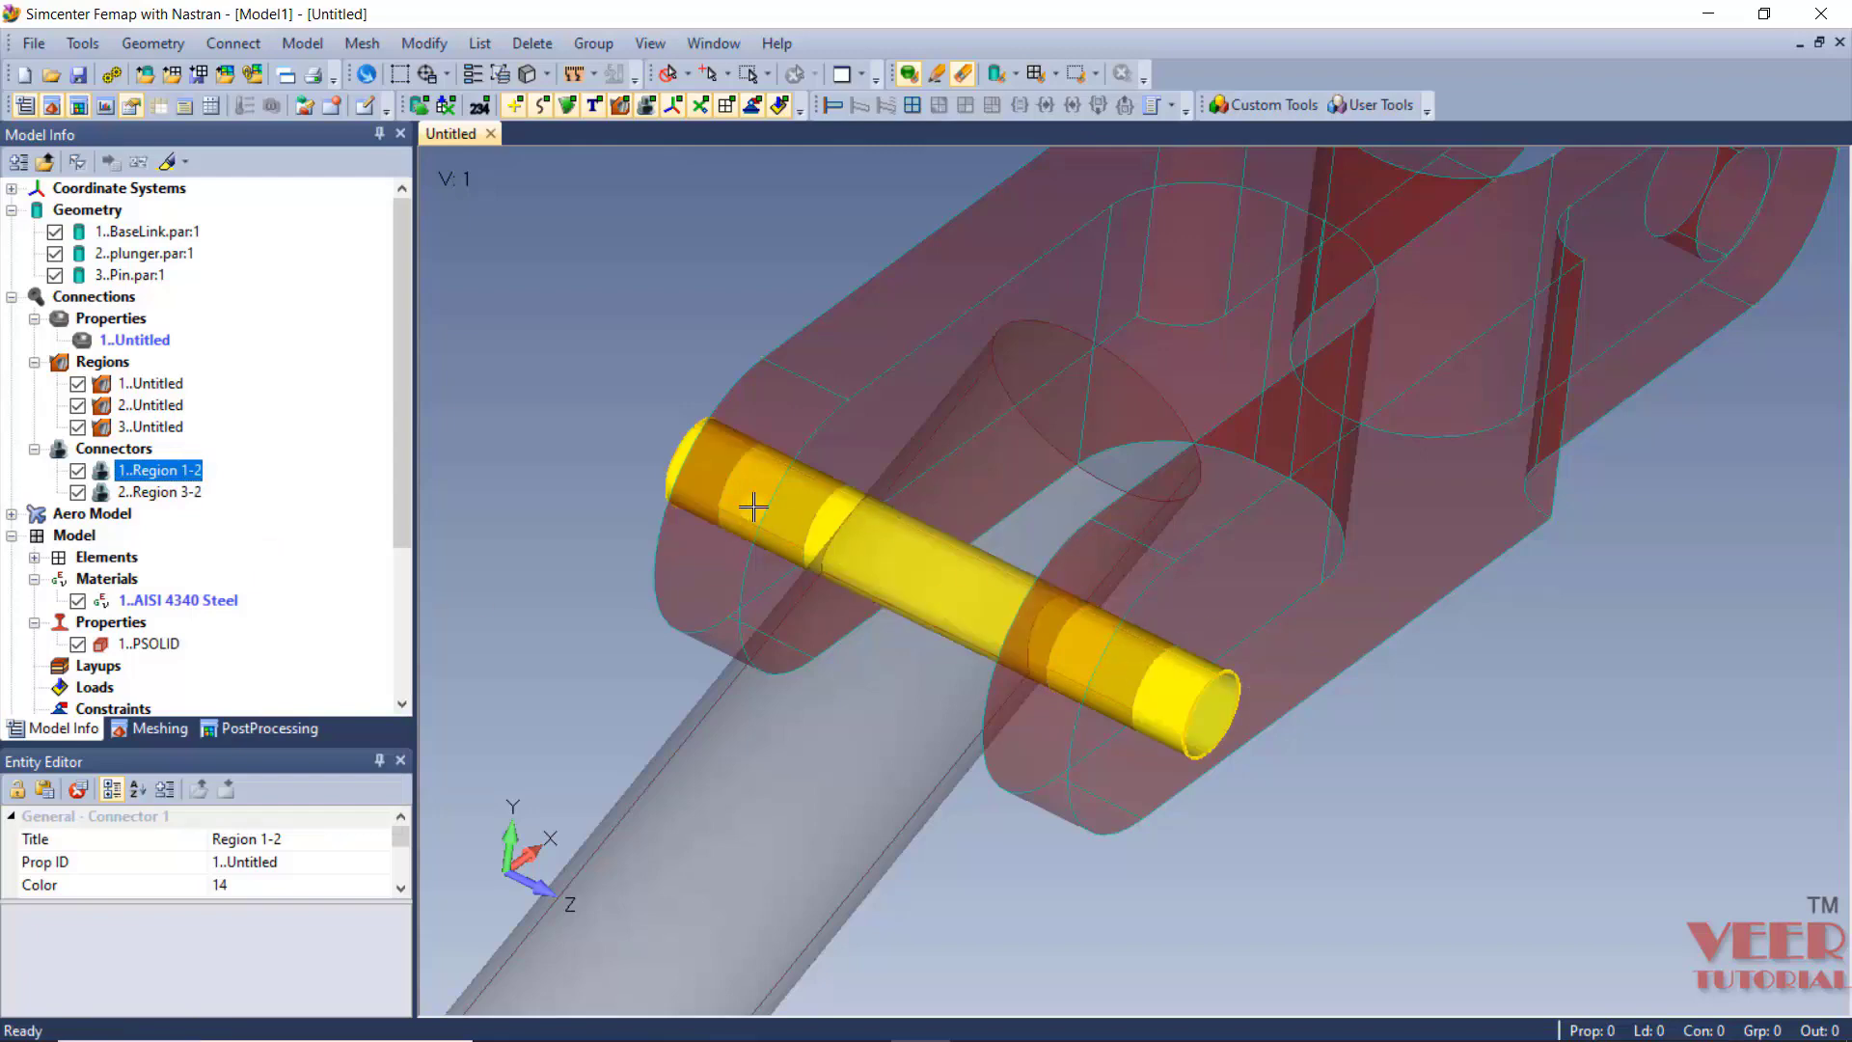
pyautogui.click(1066, 629)
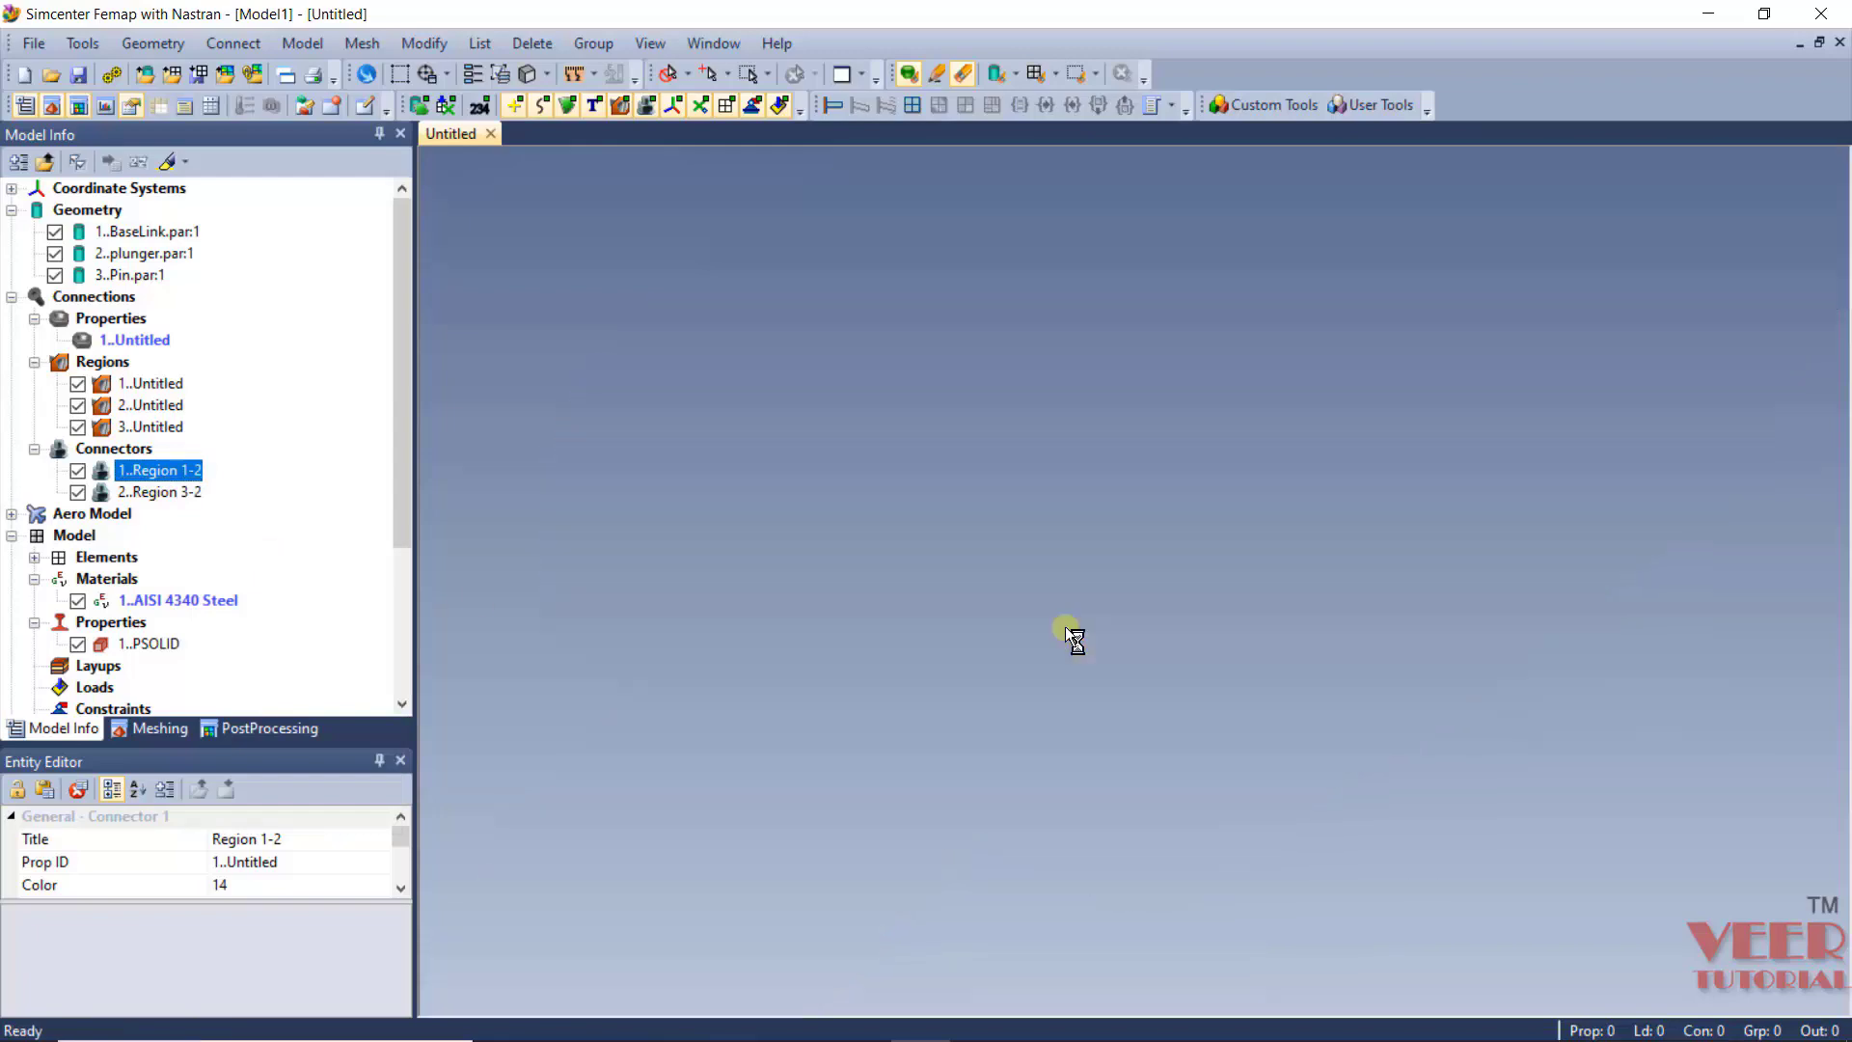
# Show the master and slave regions of connector Region 3-2 and orbit to inspect the pin.
pyautogui.click(186, 491)
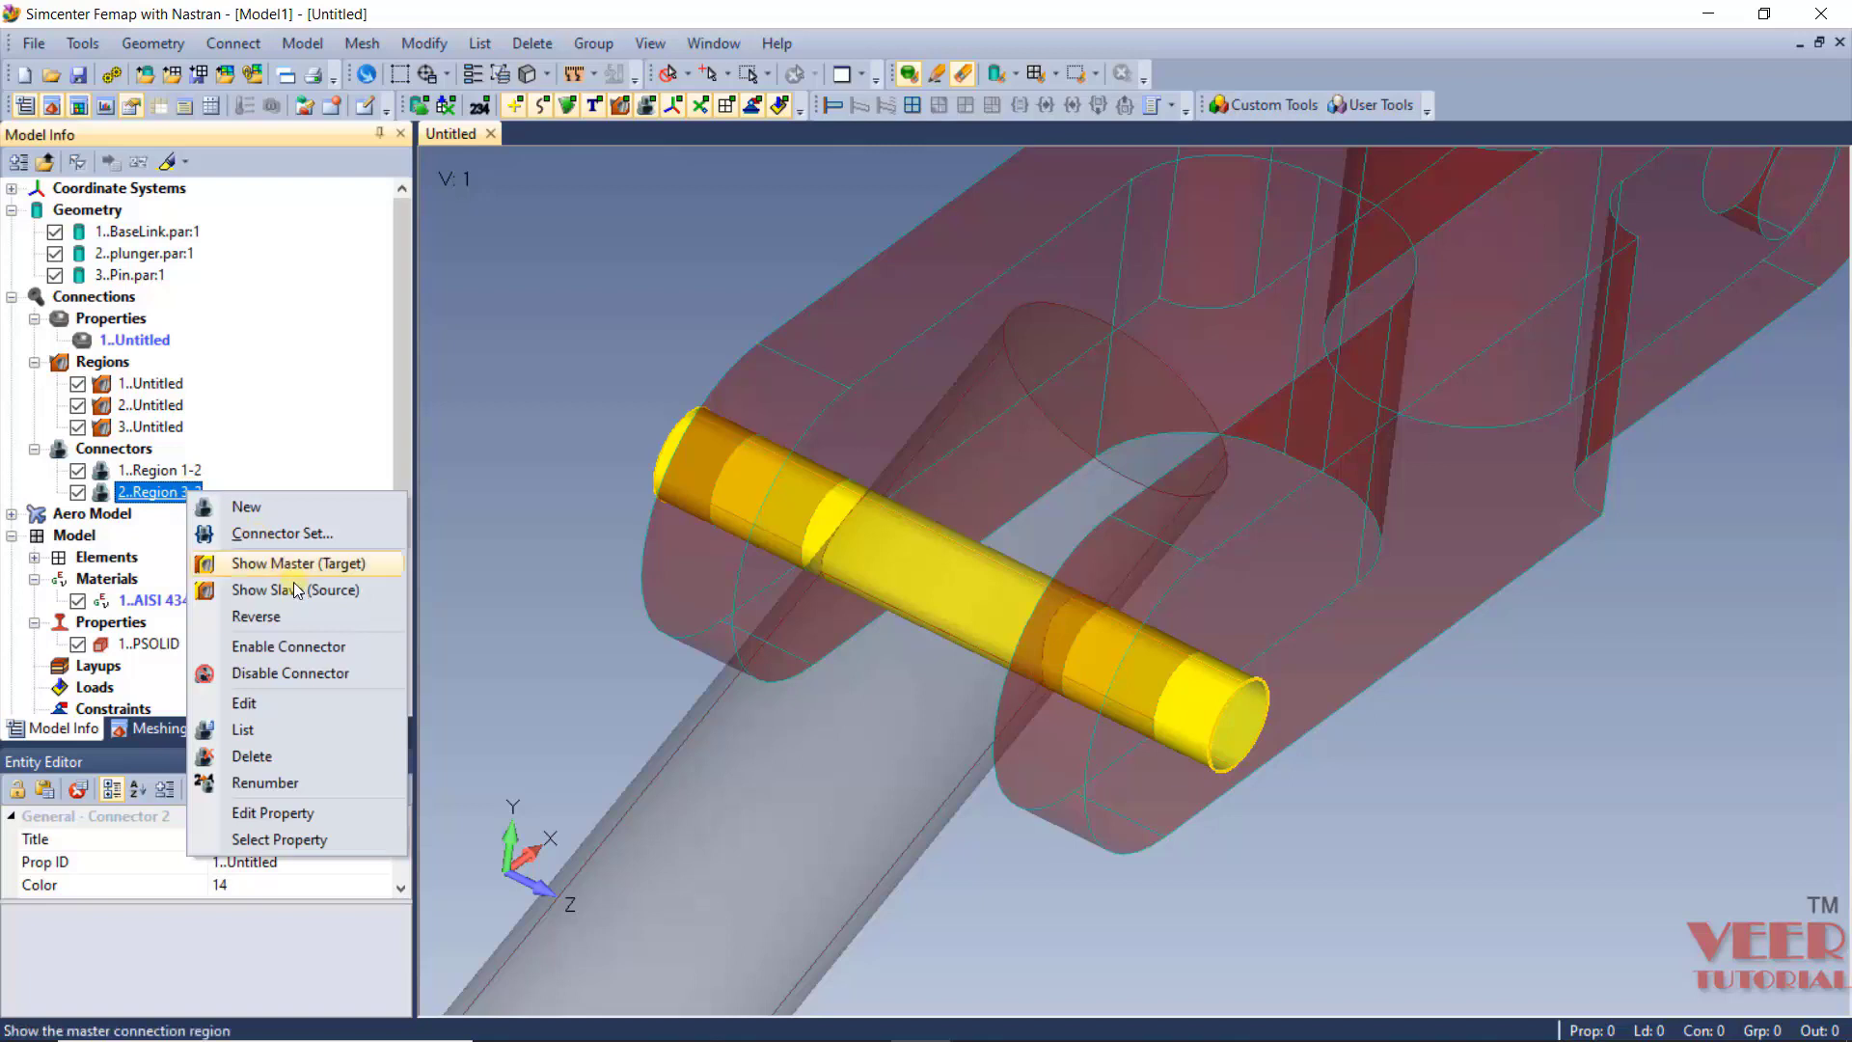
pyautogui.click(296, 573)
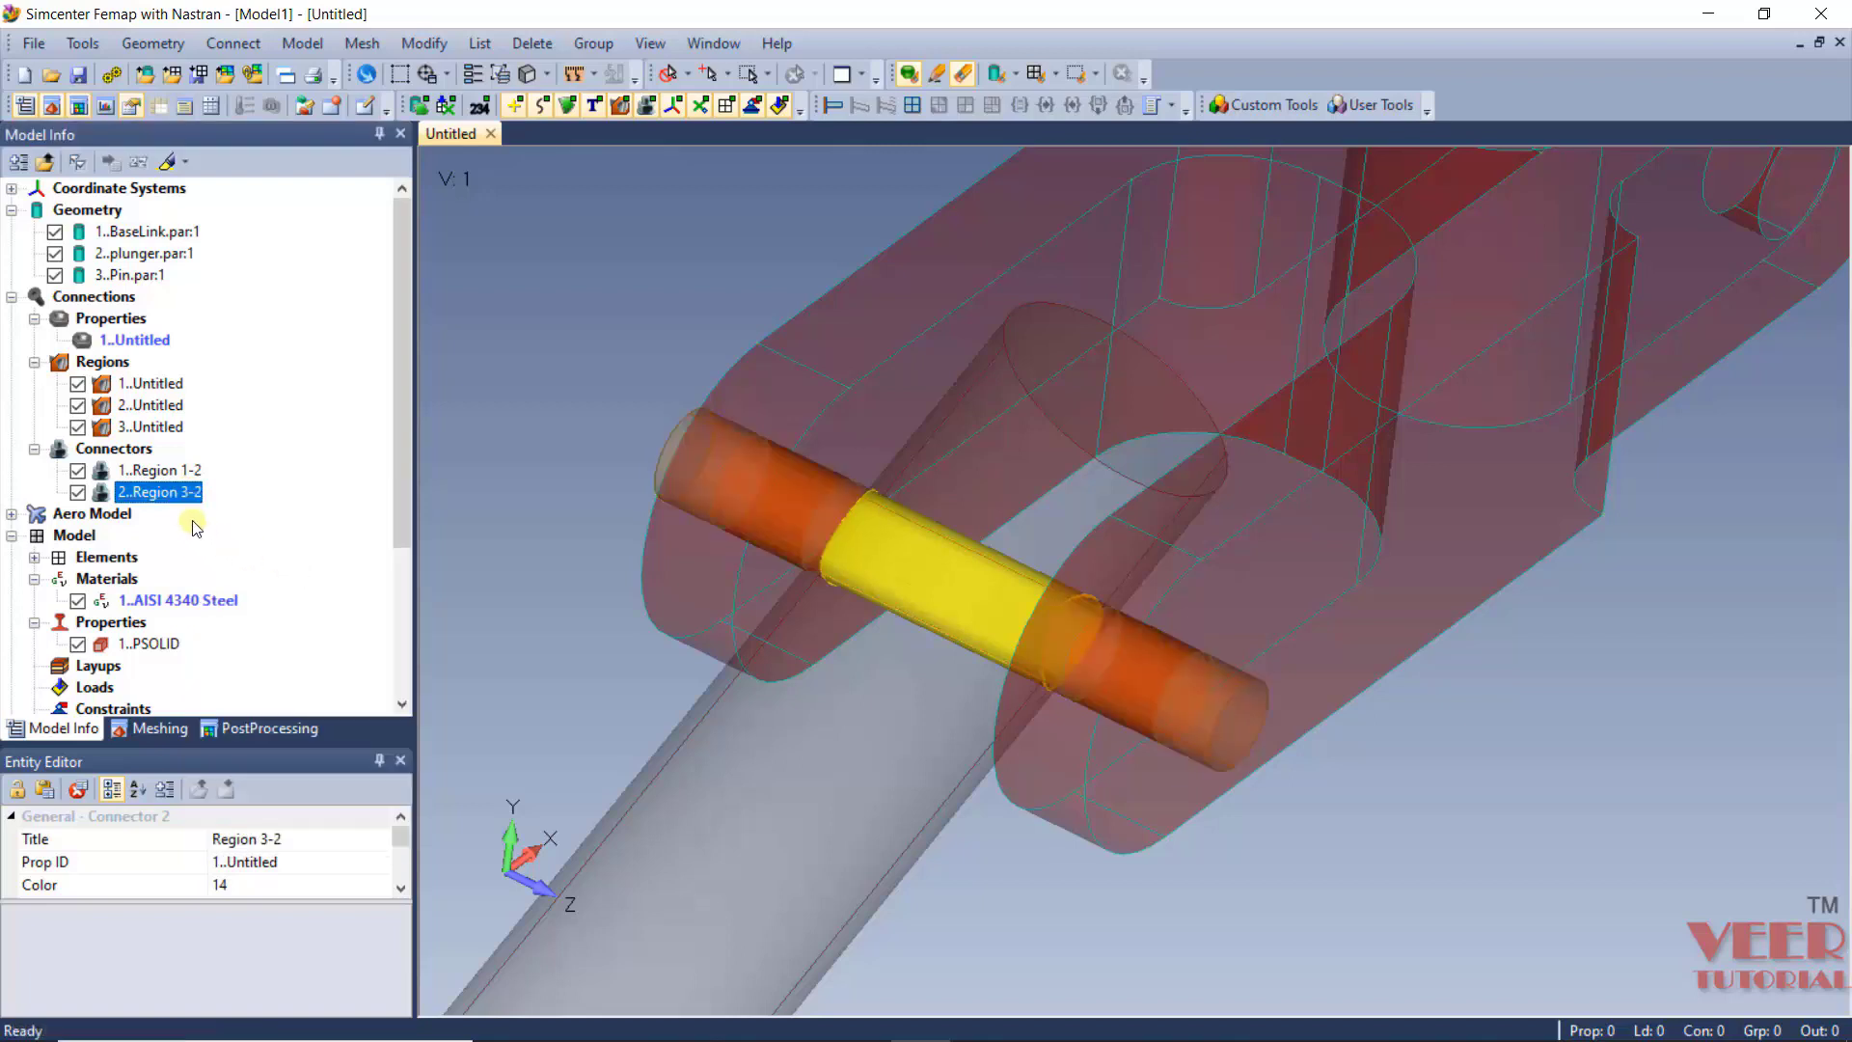
pyautogui.rightClick(159, 494)
pyautogui.click(270, 590)
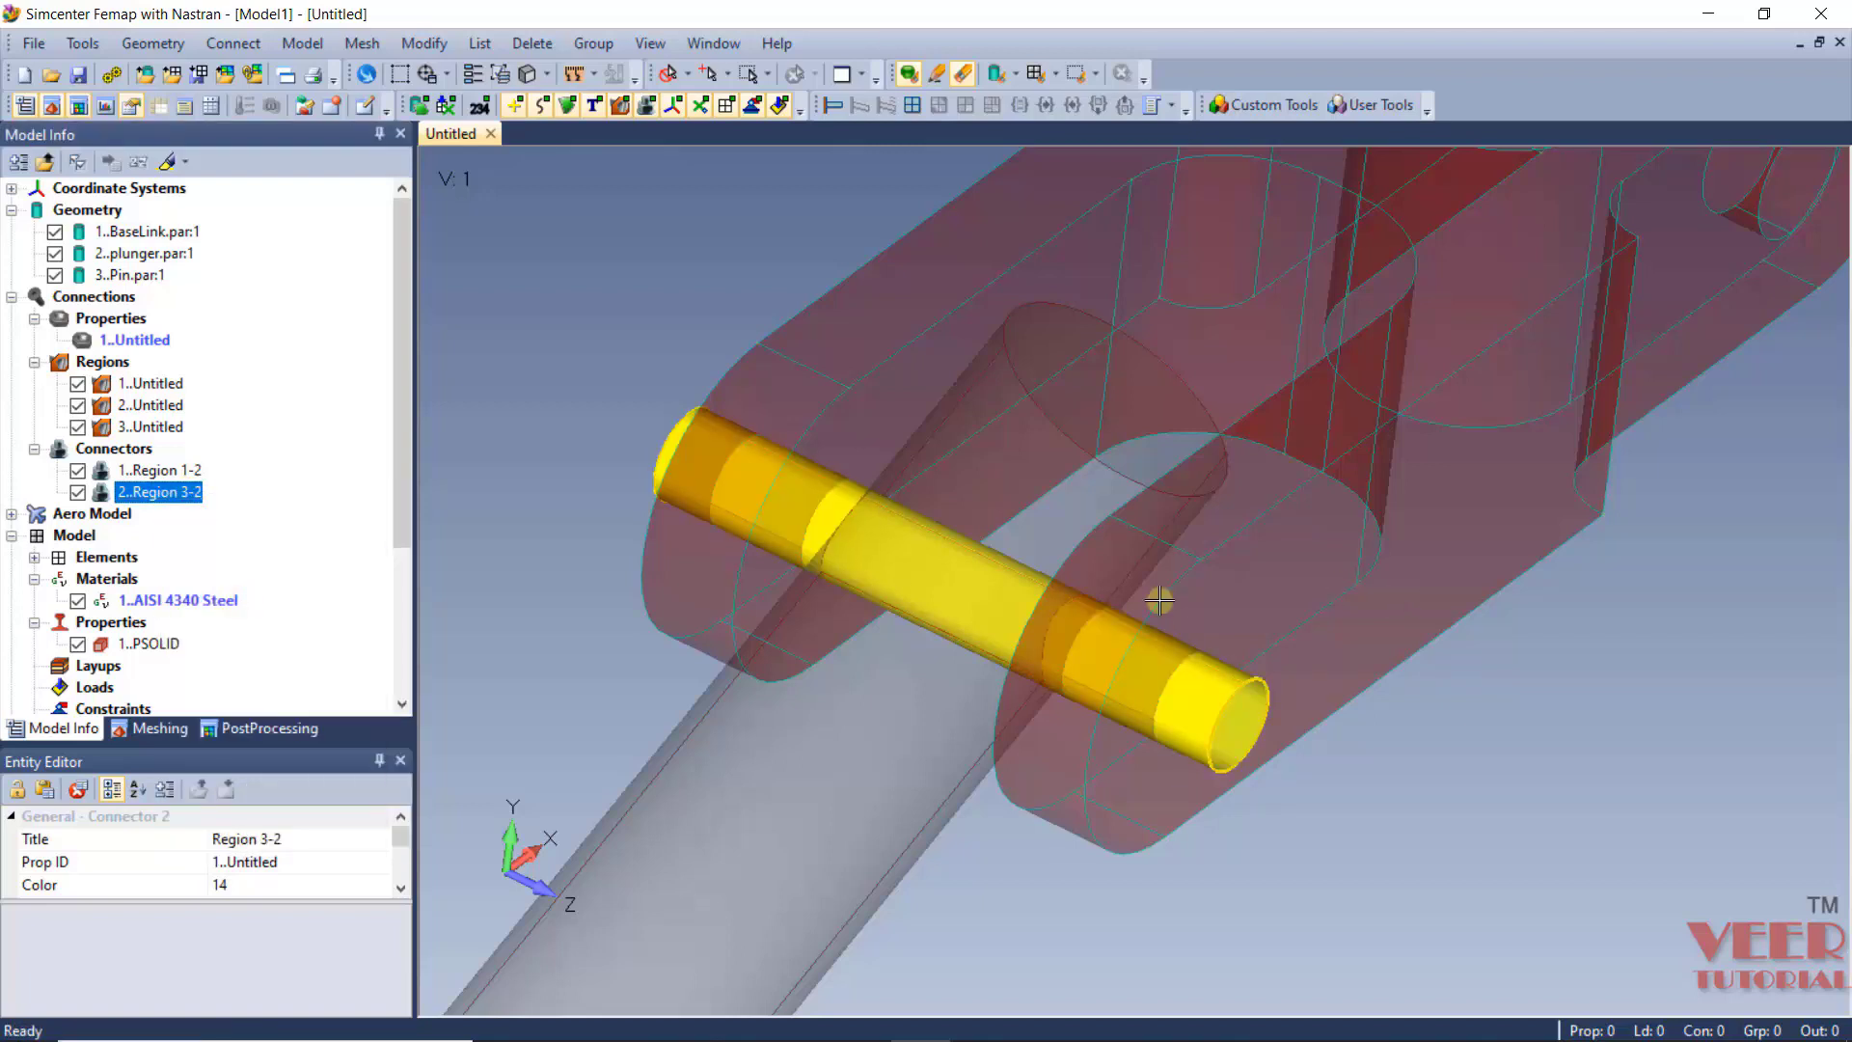
pyautogui.moveTo(1157, 600); pyautogui.dragTo(666, 495, button='middle')
pyautogui.scroll(3, 814, 673)
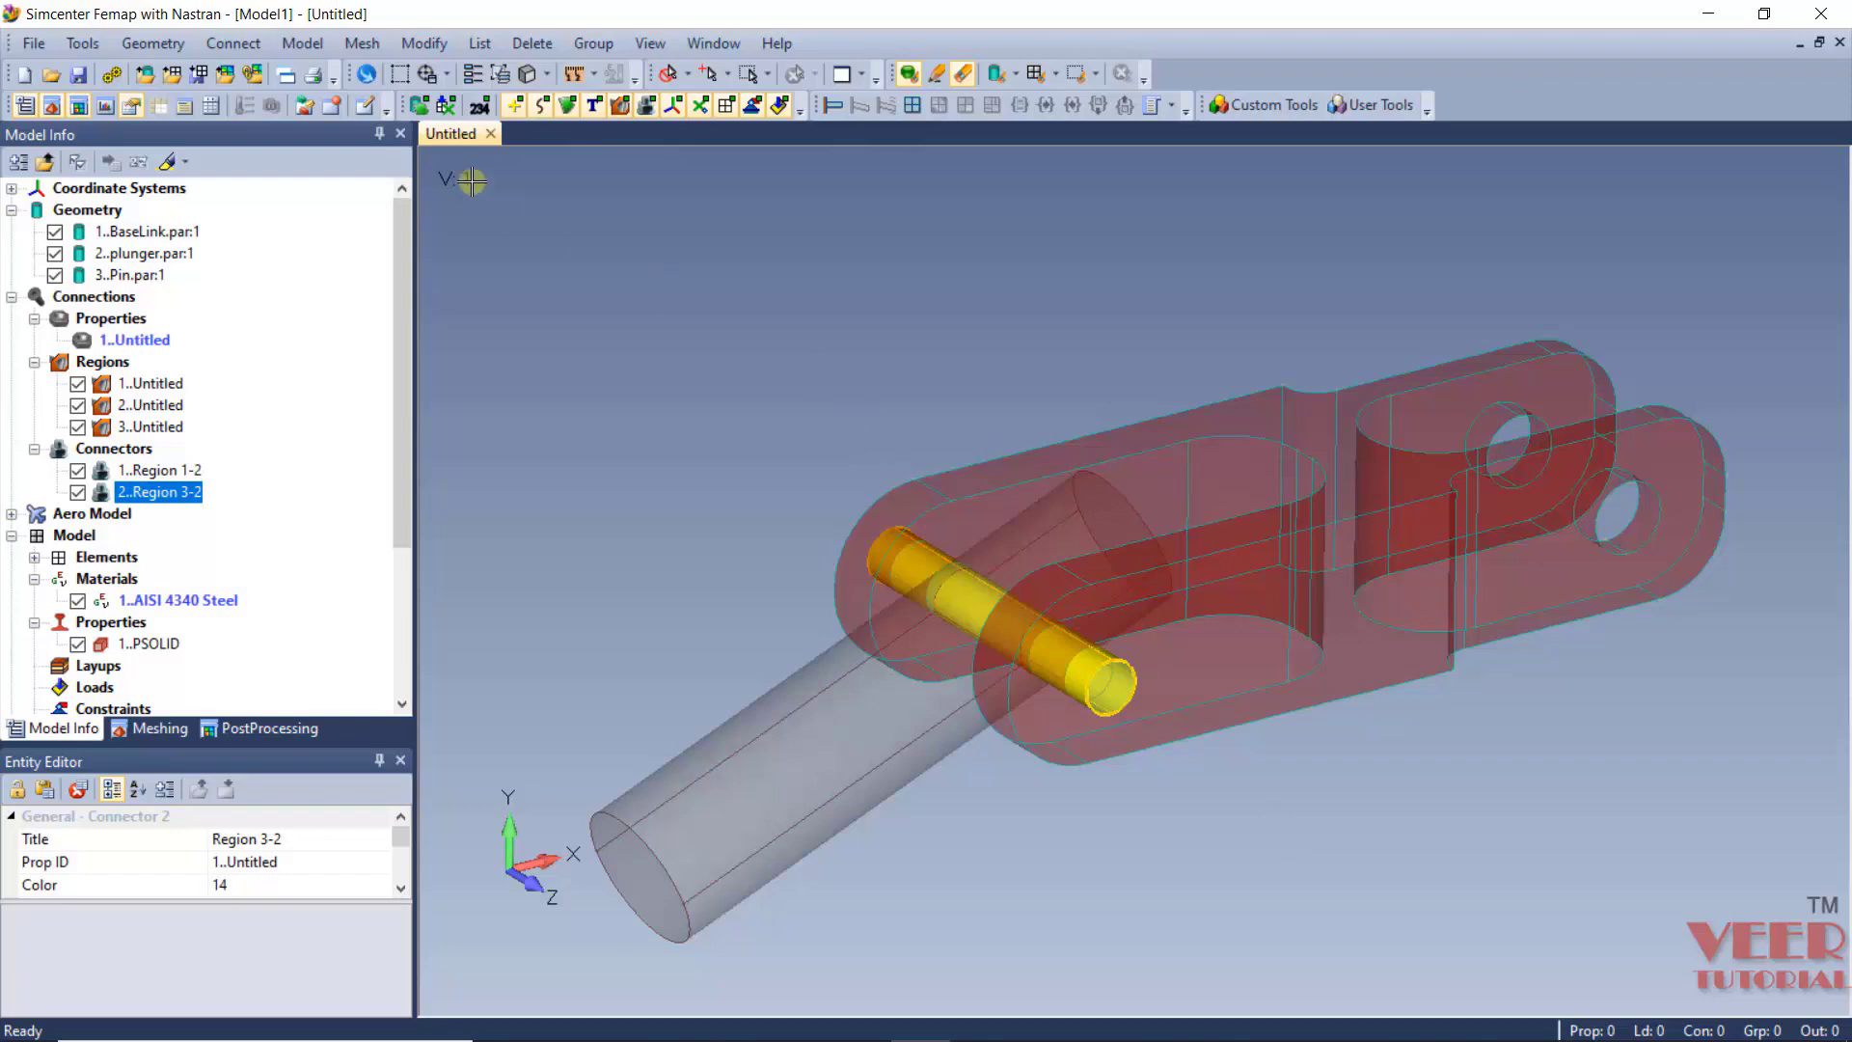
# Save the model as assembly_1.
pyautogui.click(34, 42)
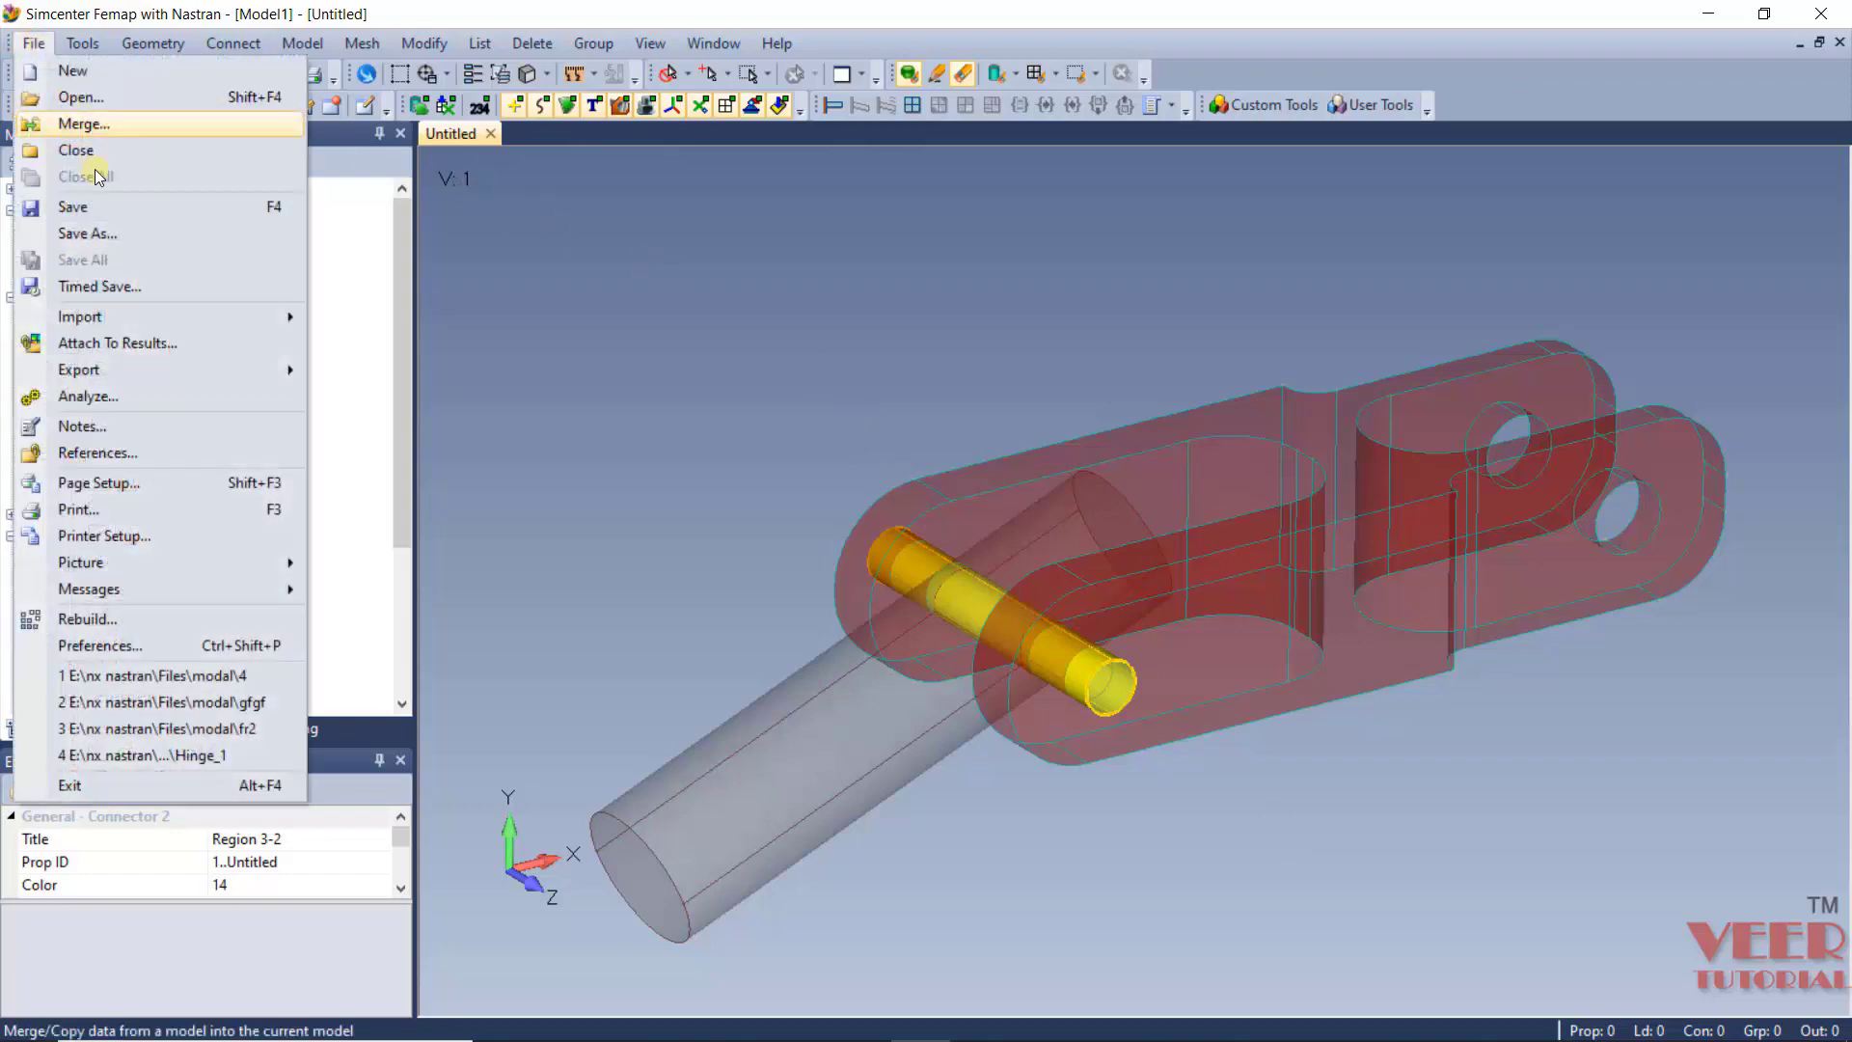
pyautogui.click(119, 236)
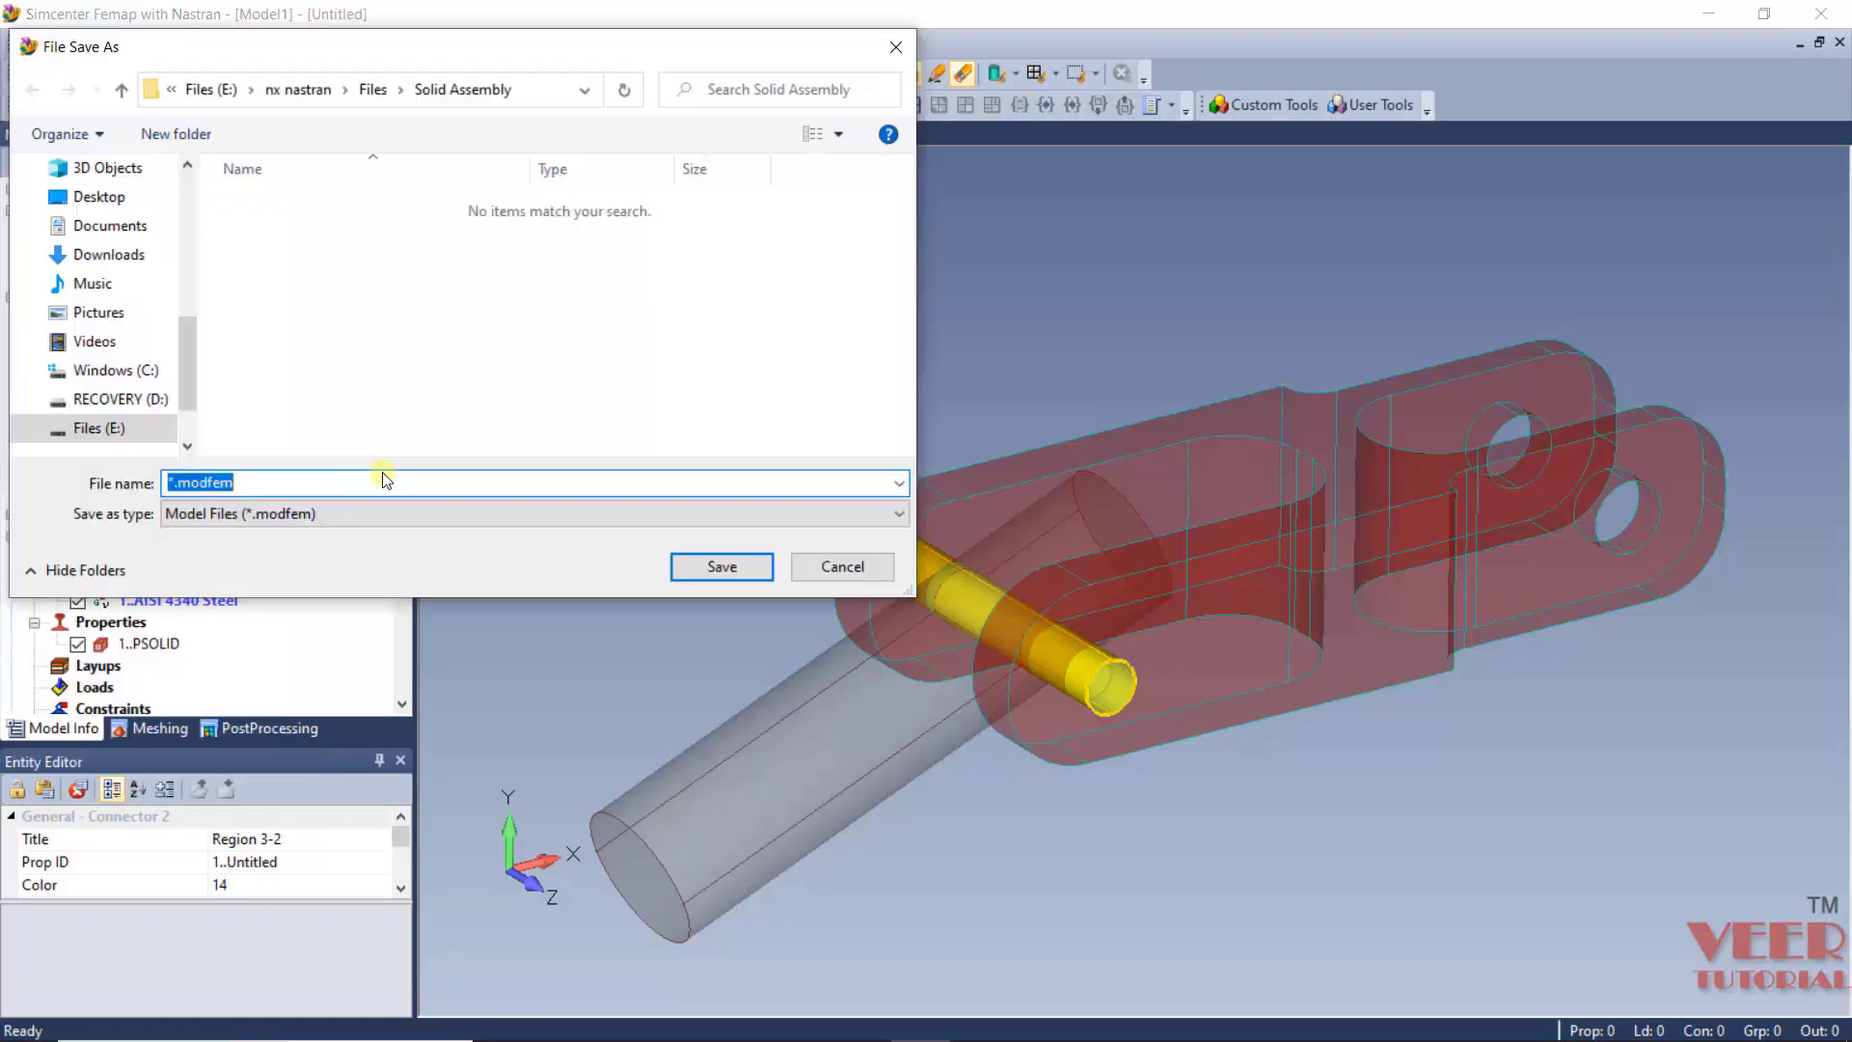
pyautogui.write('assembl')
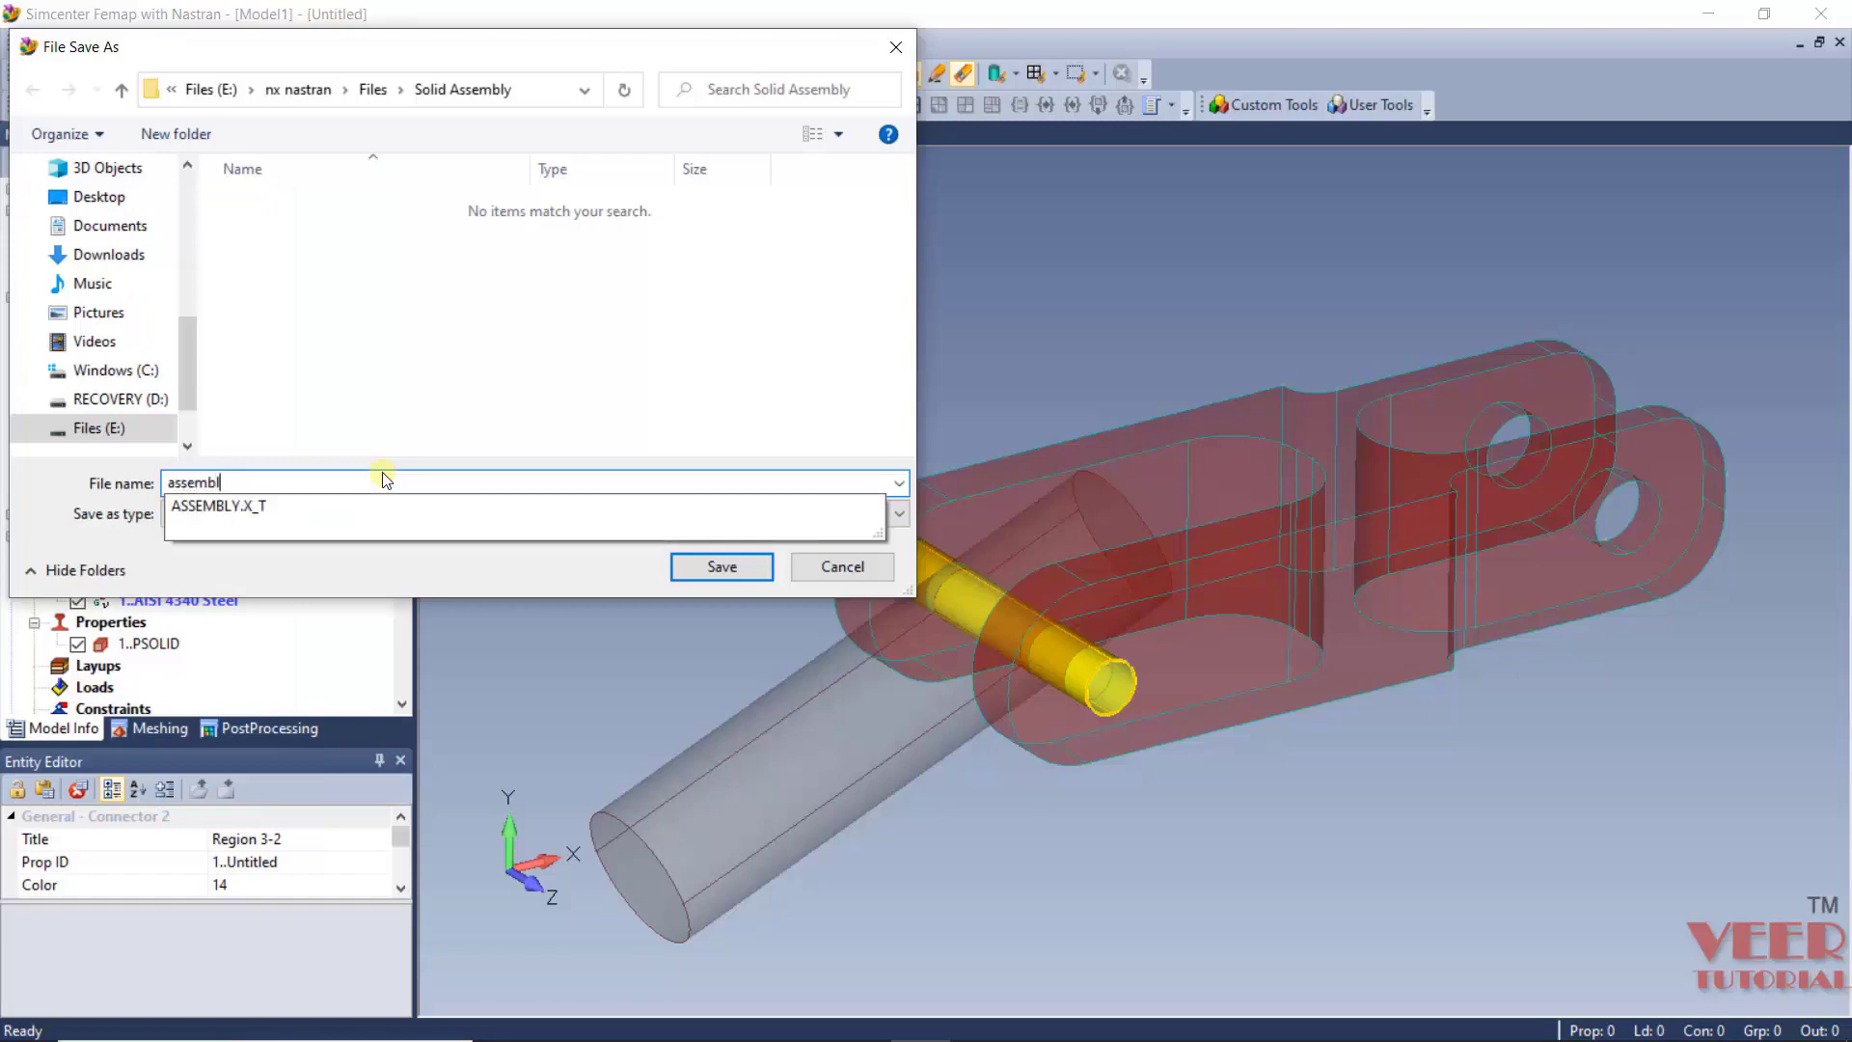
pyautogui.write('y_1')
pyautogui.press('Return')
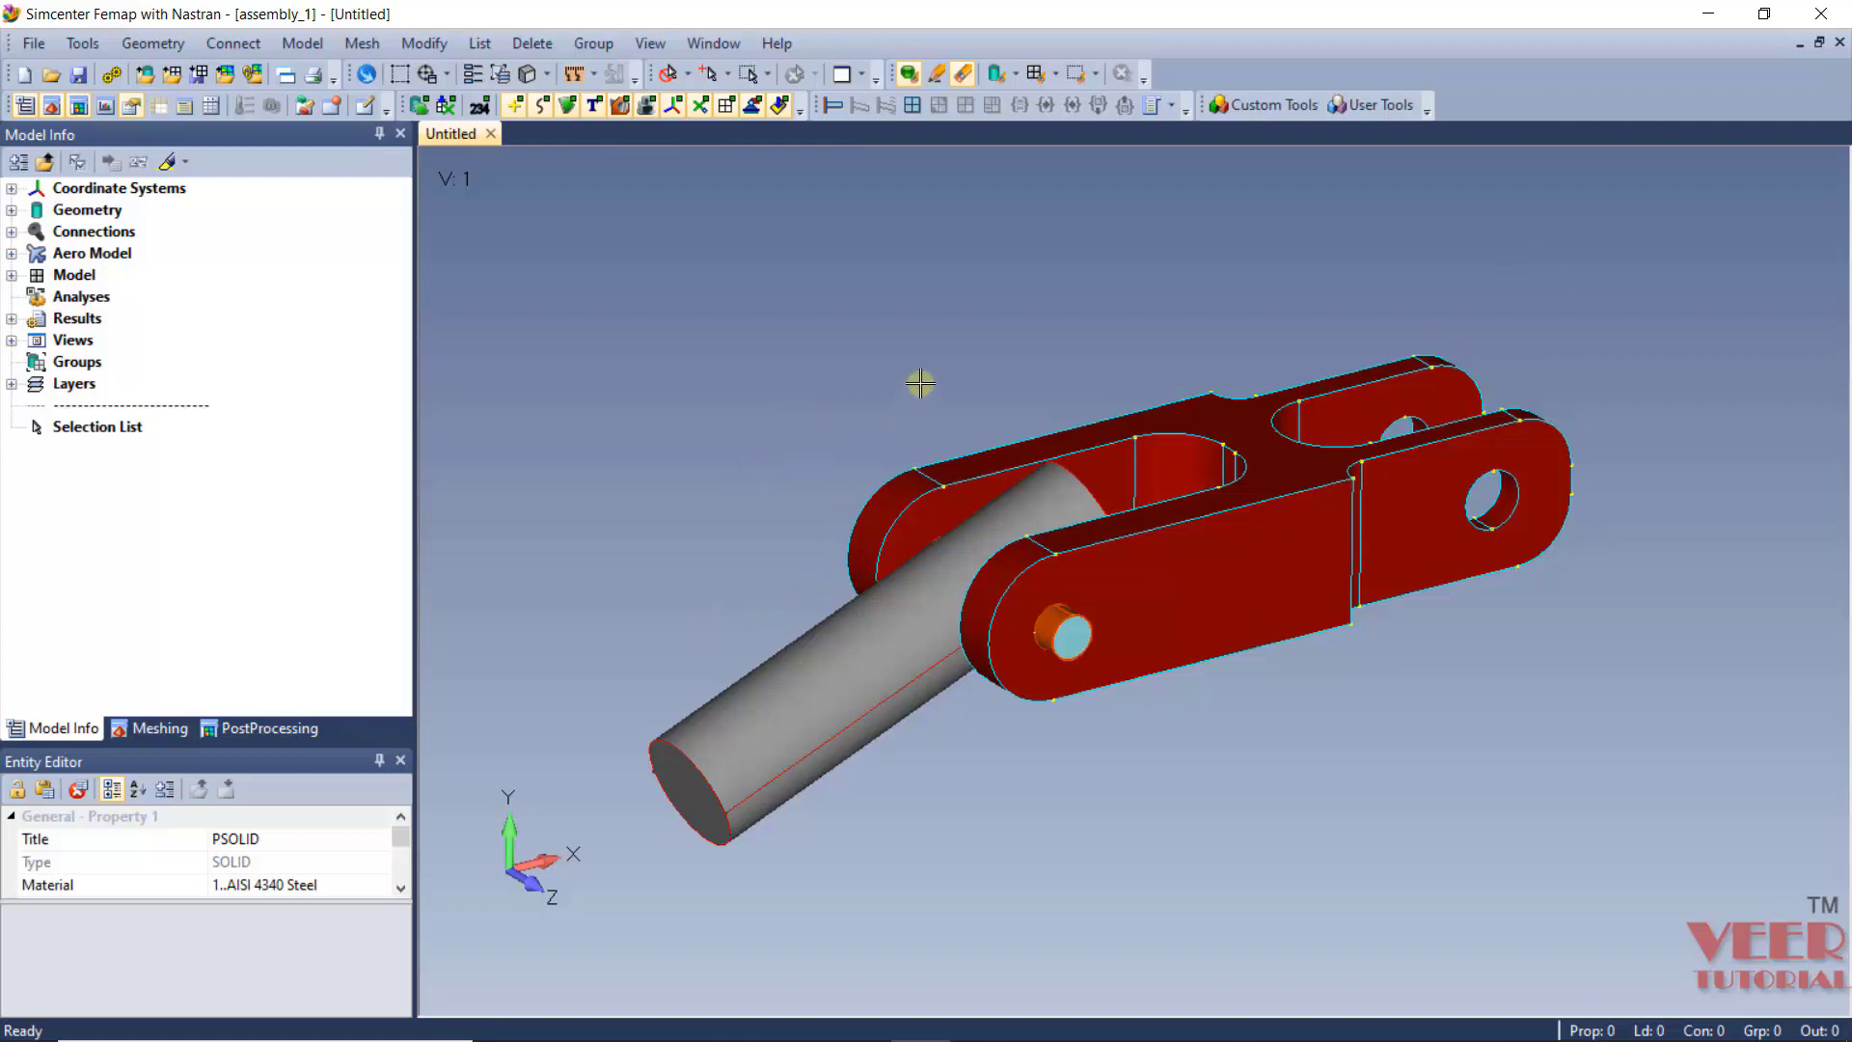
# Orbit and zoom to view the whole solid-shaded link assembly.
pyautogui.moveTo(959, 397)
pyautogui.mouseDown(button='middle')
pyautogui.moveTo(994, 381)
pyautogui.moveTo(963, 364)
pyautogui.mouseUp(button='middle')
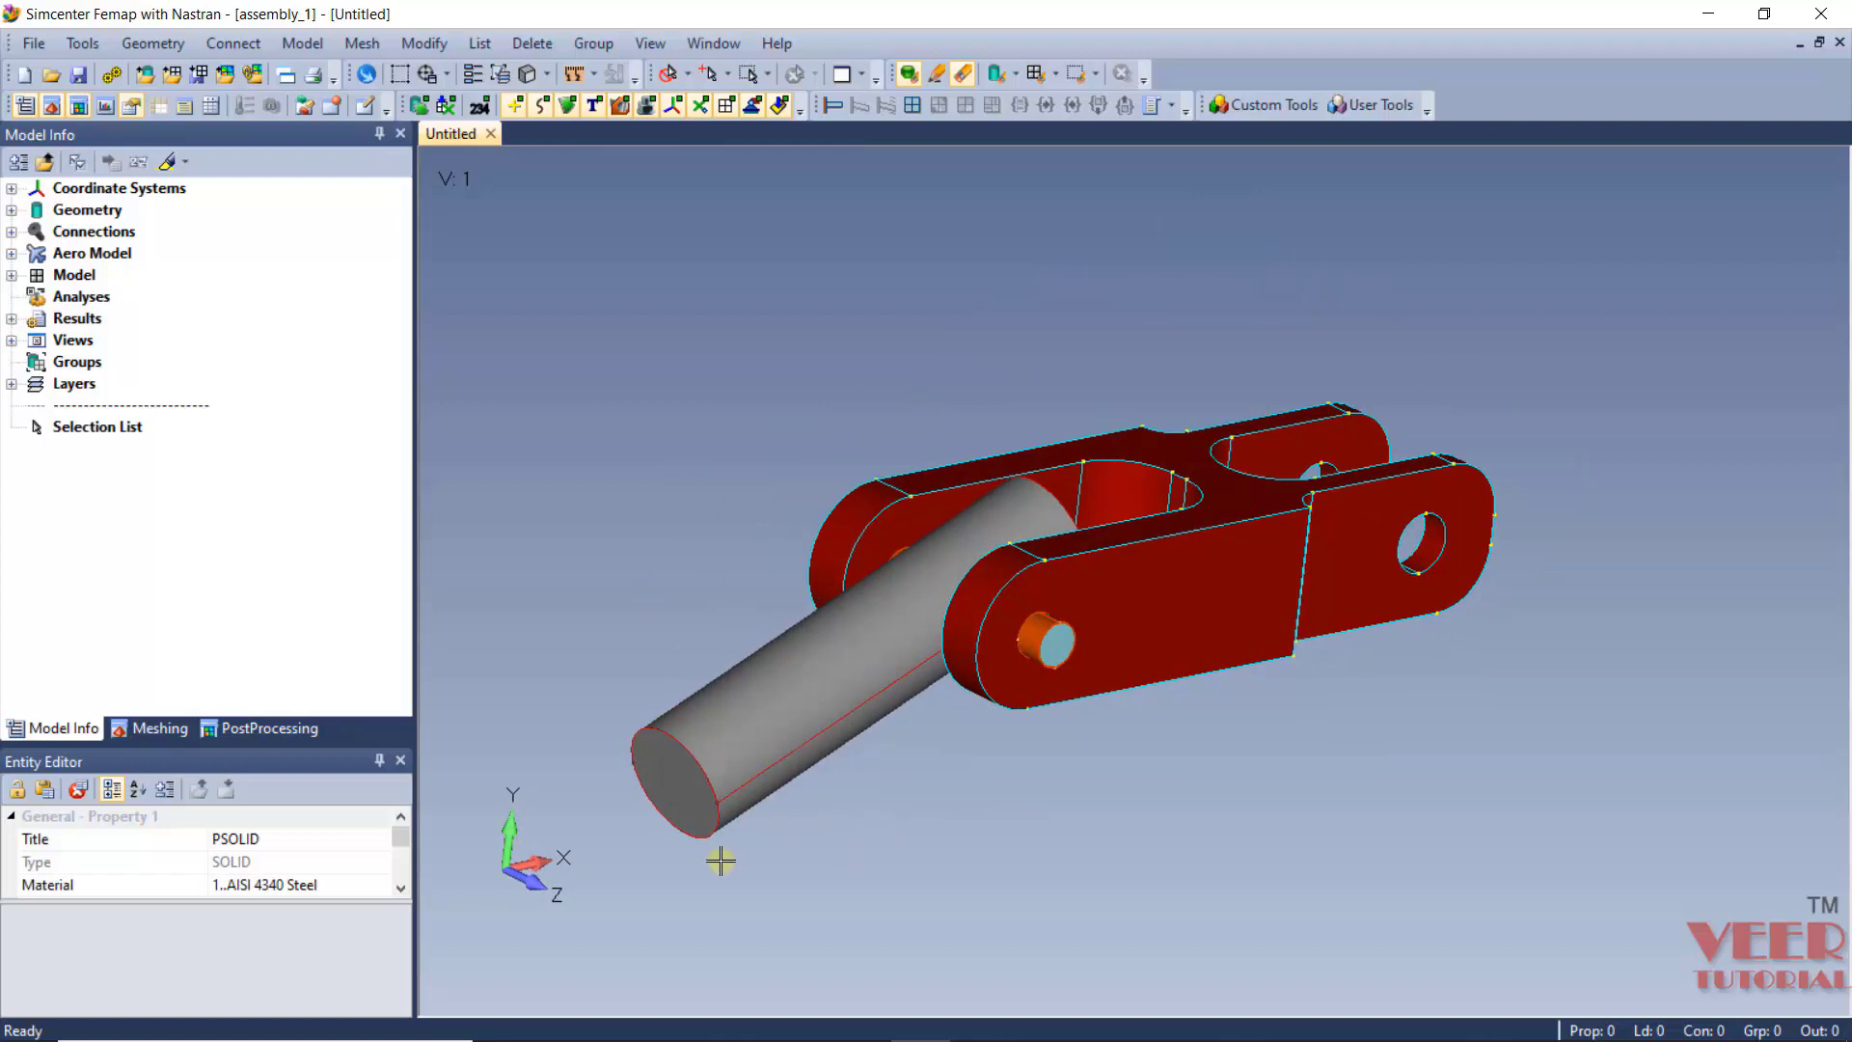
pyautogui.scroll(3, 719, 853)
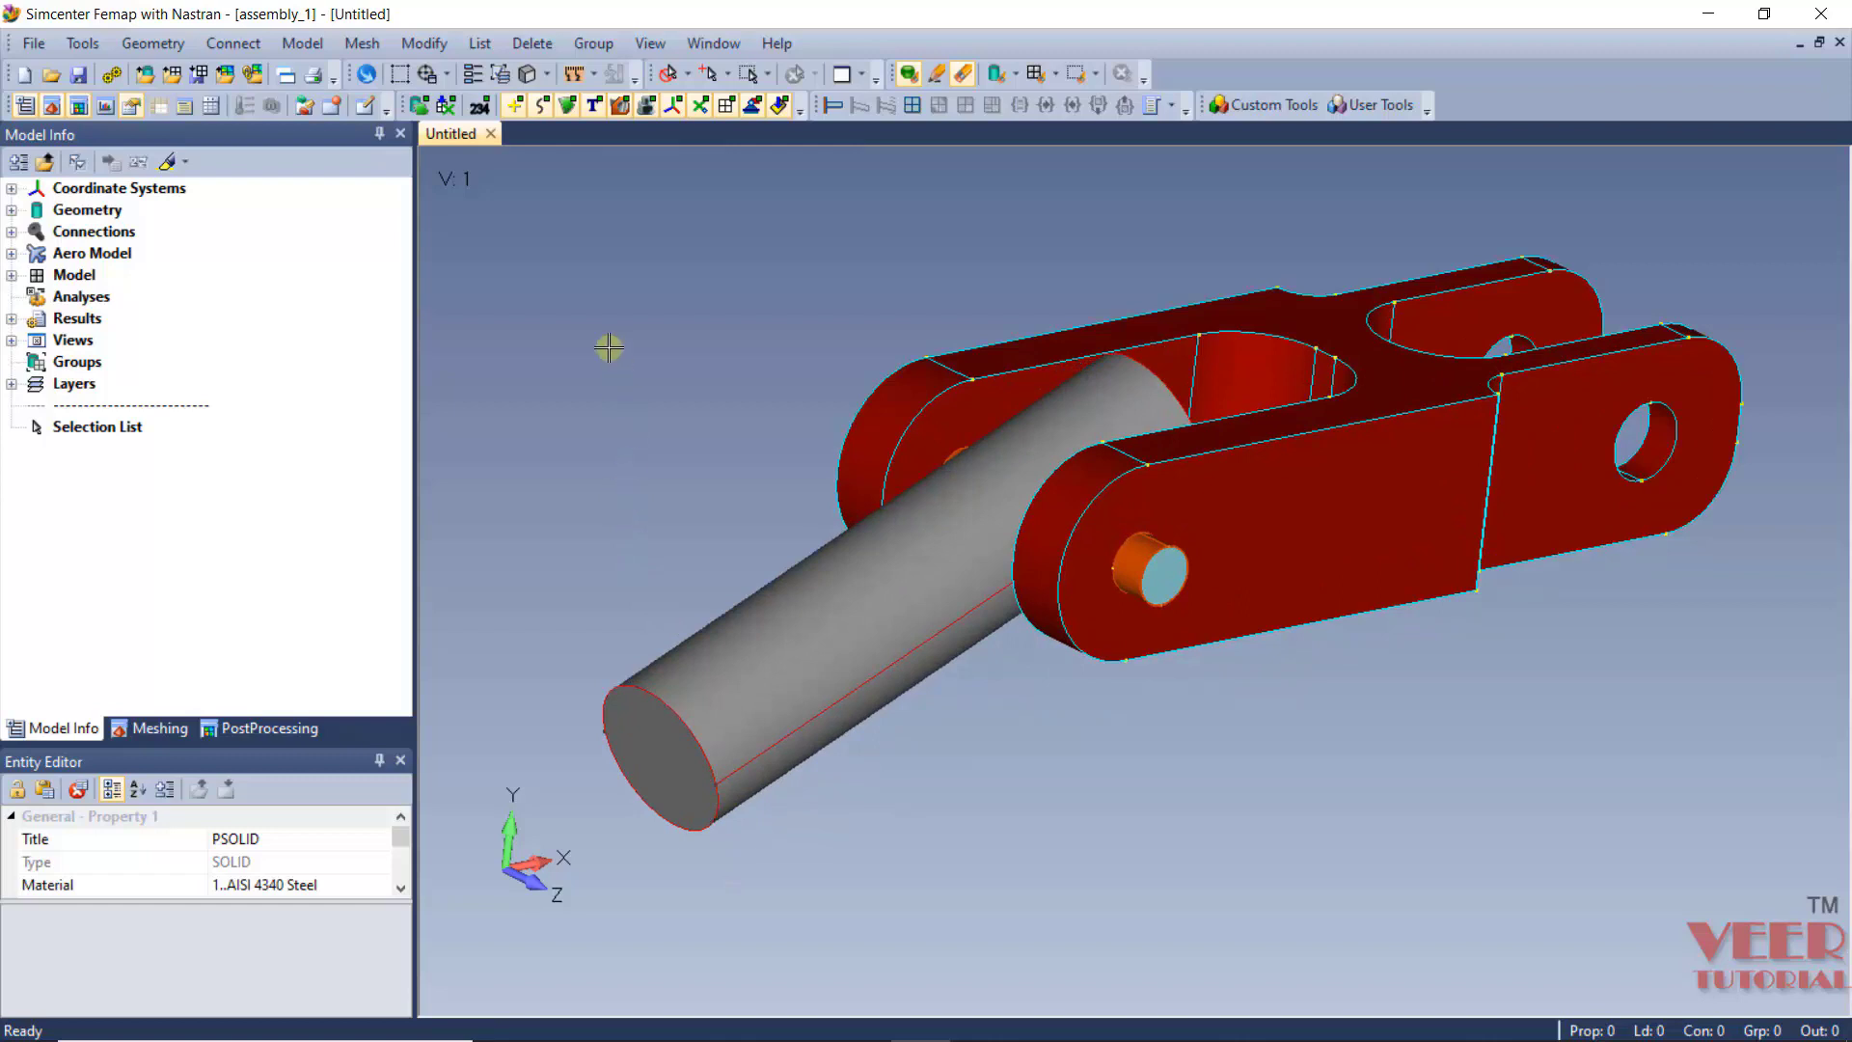
pyautogui.scroll(-2, 921, 610)
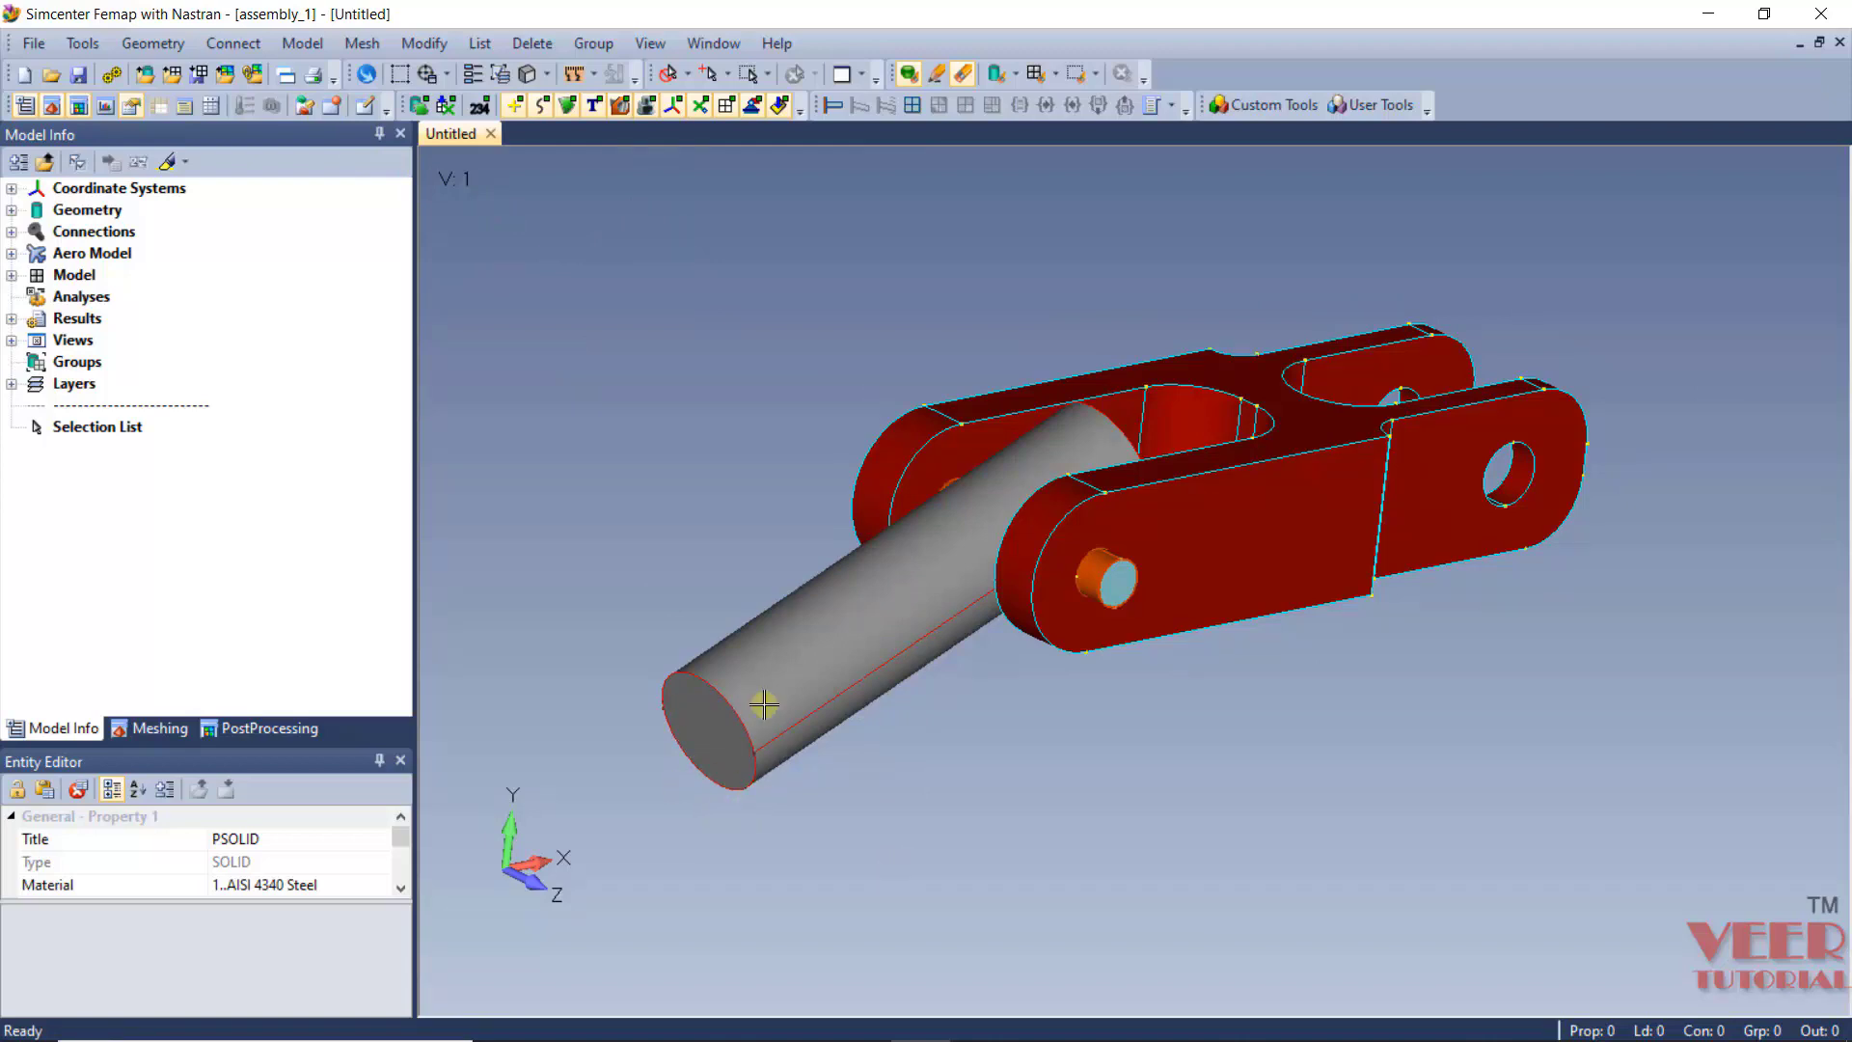
pyautogui.scroll(1, 738, 683)
pyautogui.scroll(2, 733, 686)
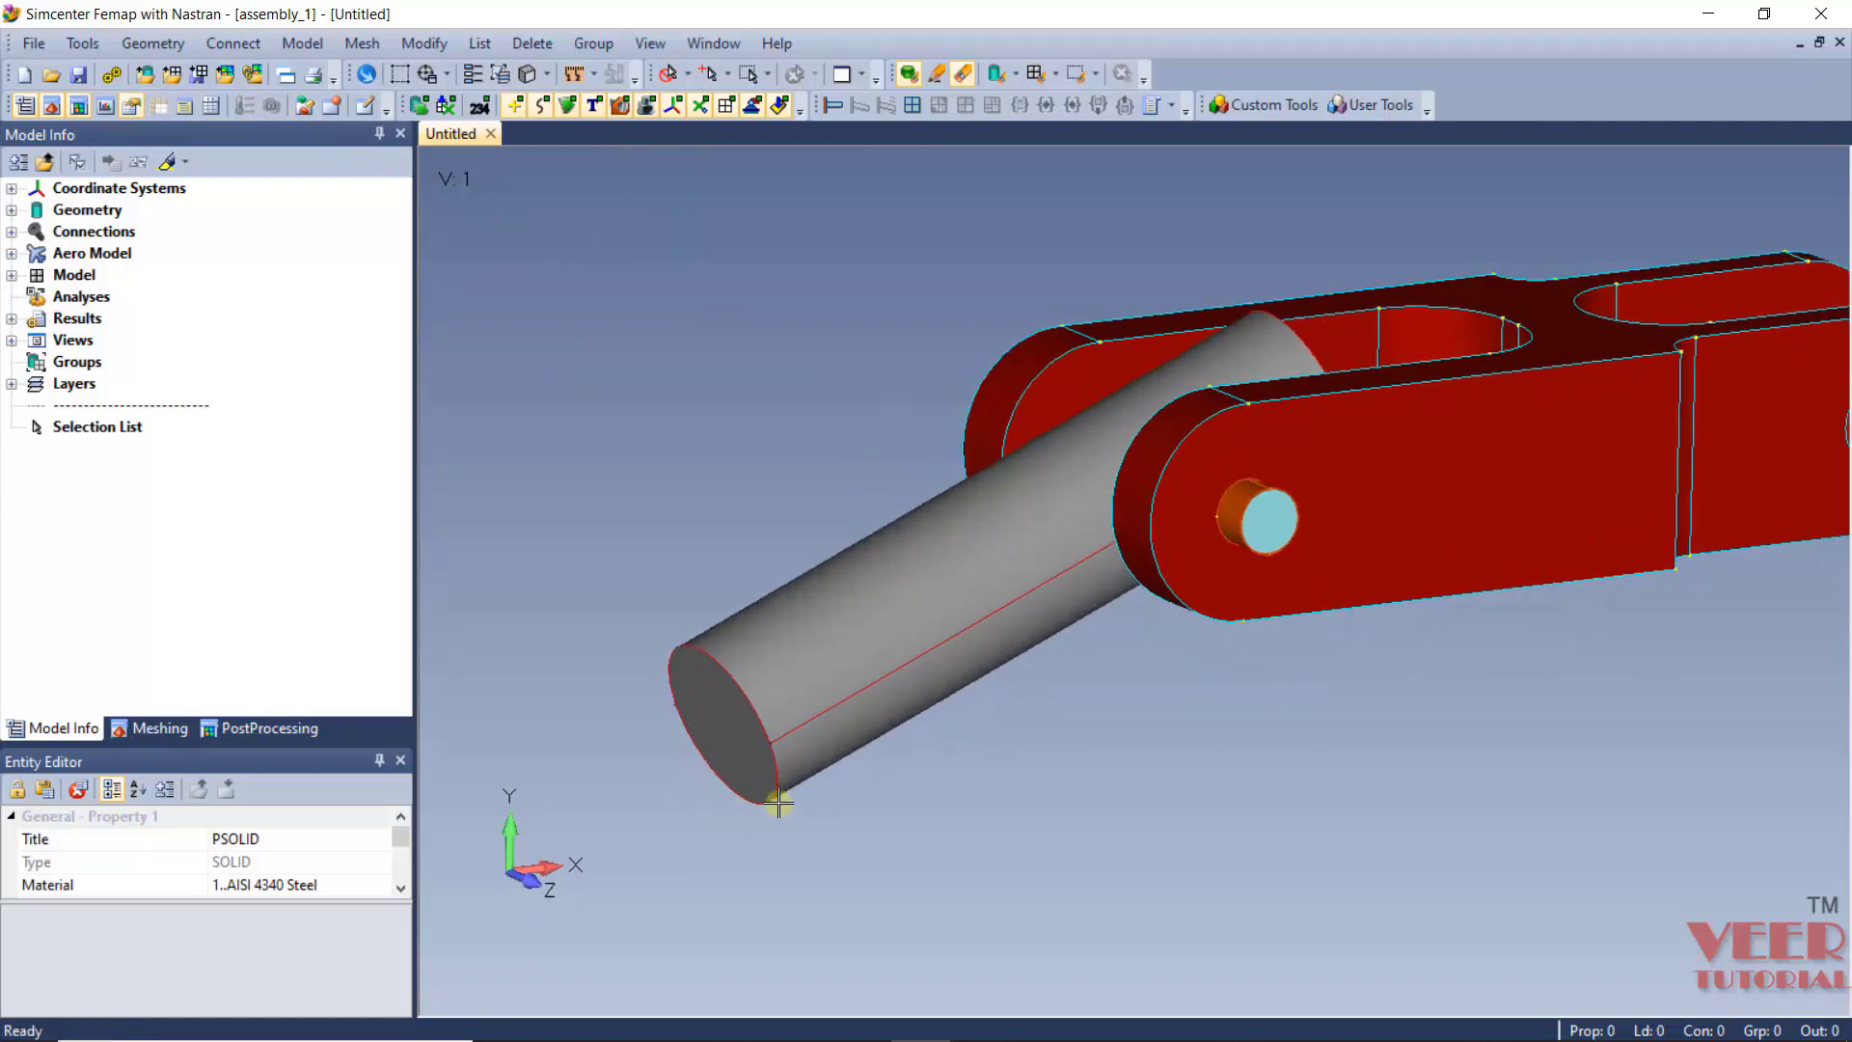
pyautogui.scroll(-3, 811, 641)
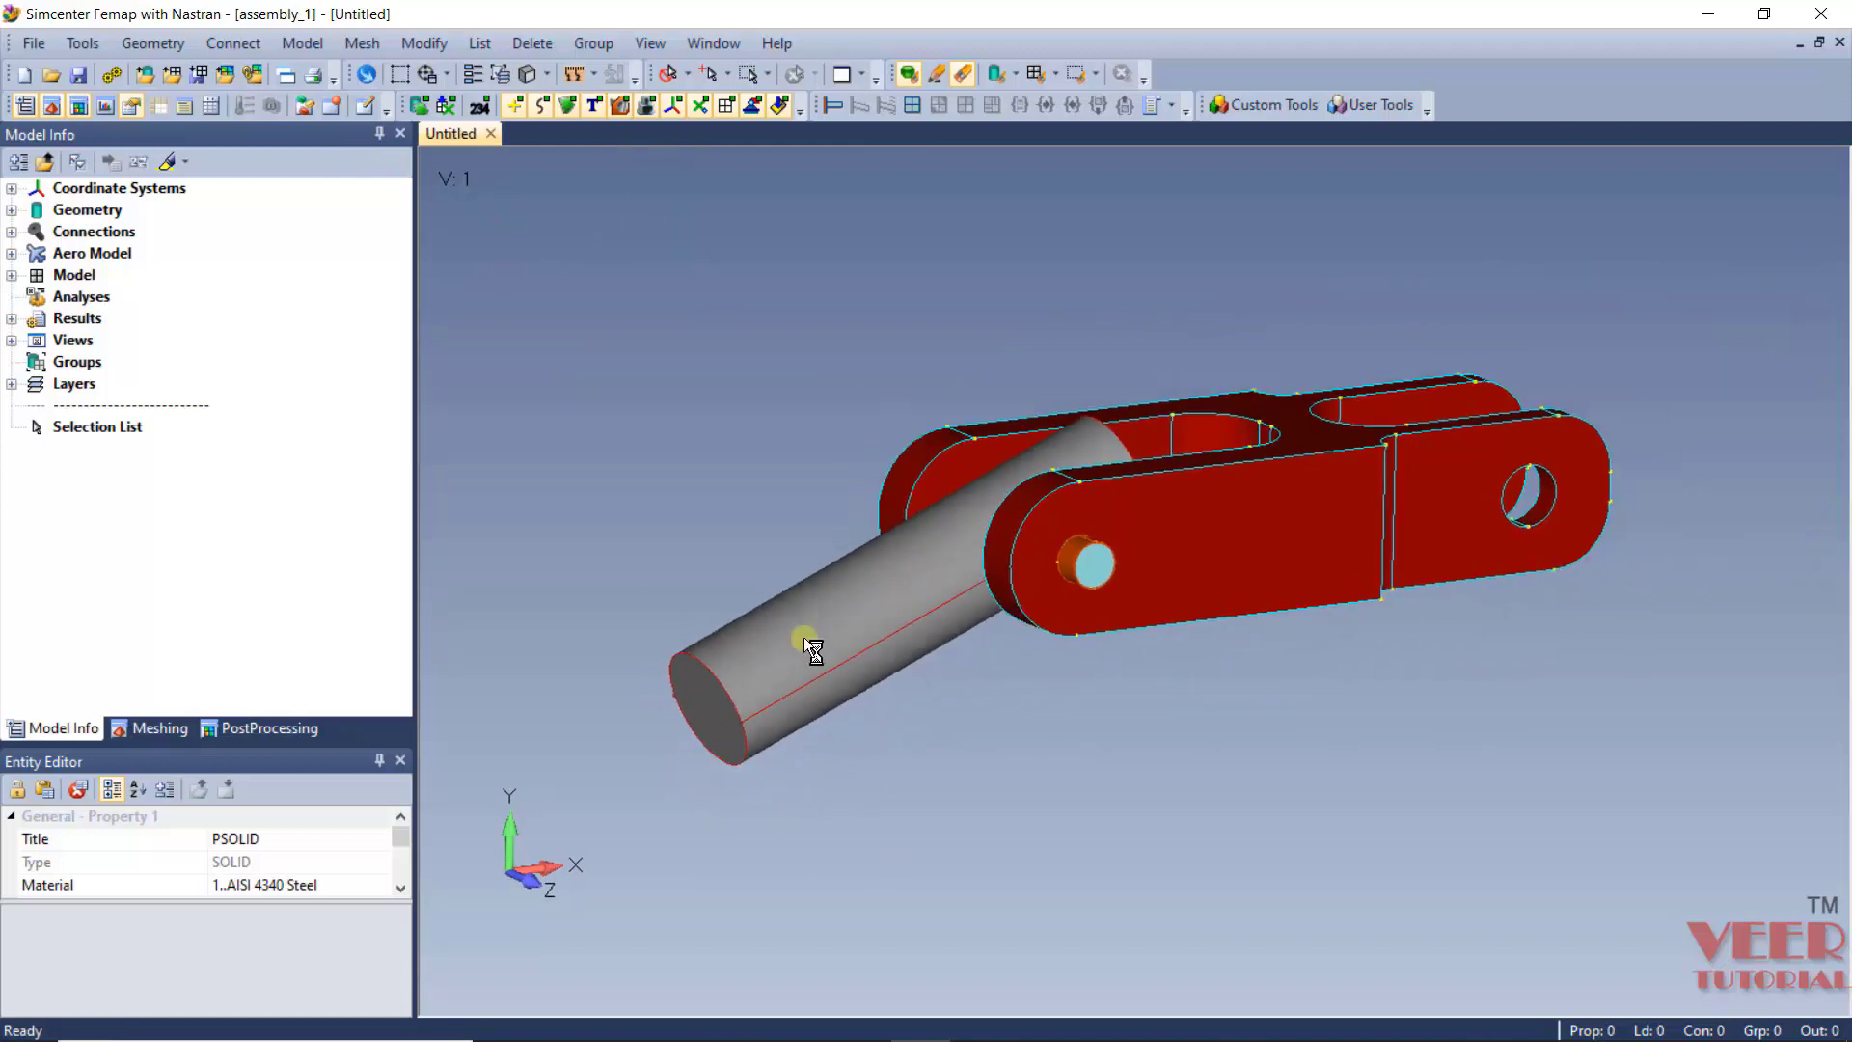
# Create a new load set titled force from the Loads entry in Model Info.
pyautogui.click(304, 44)
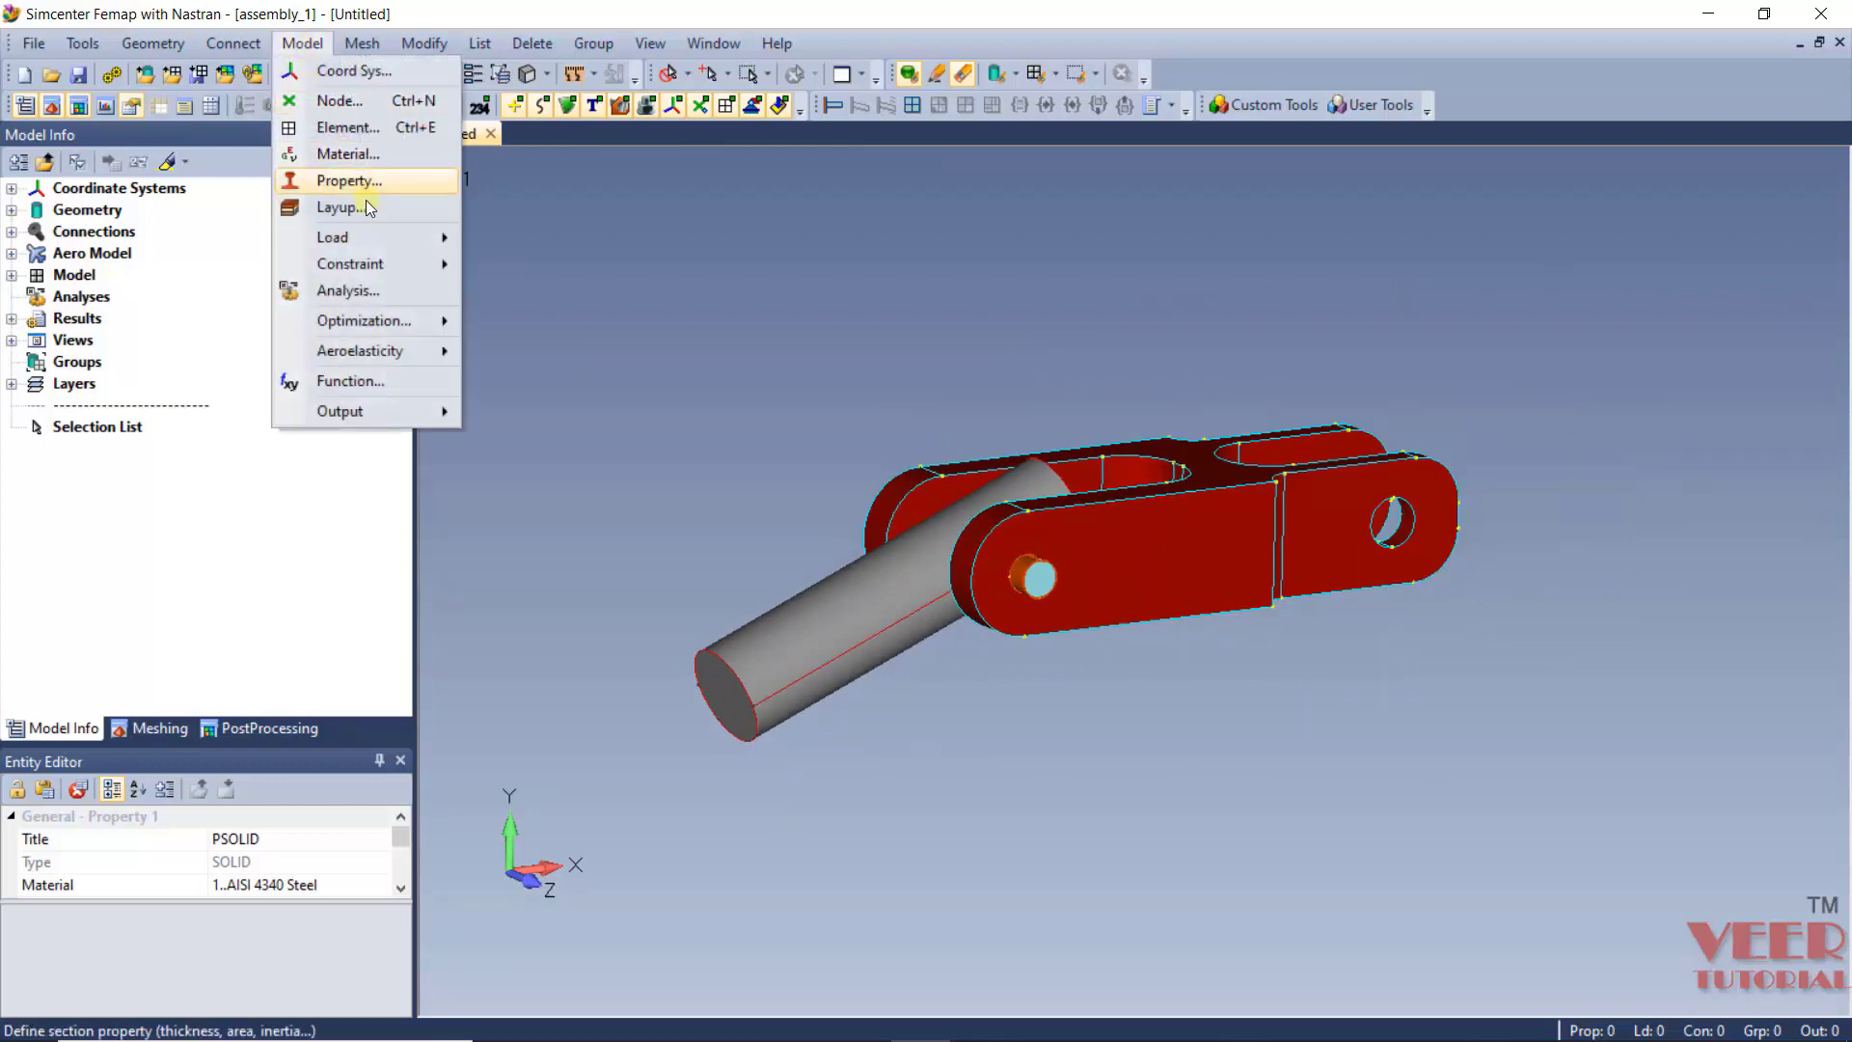
pyautogui.moveTo(363, 246)
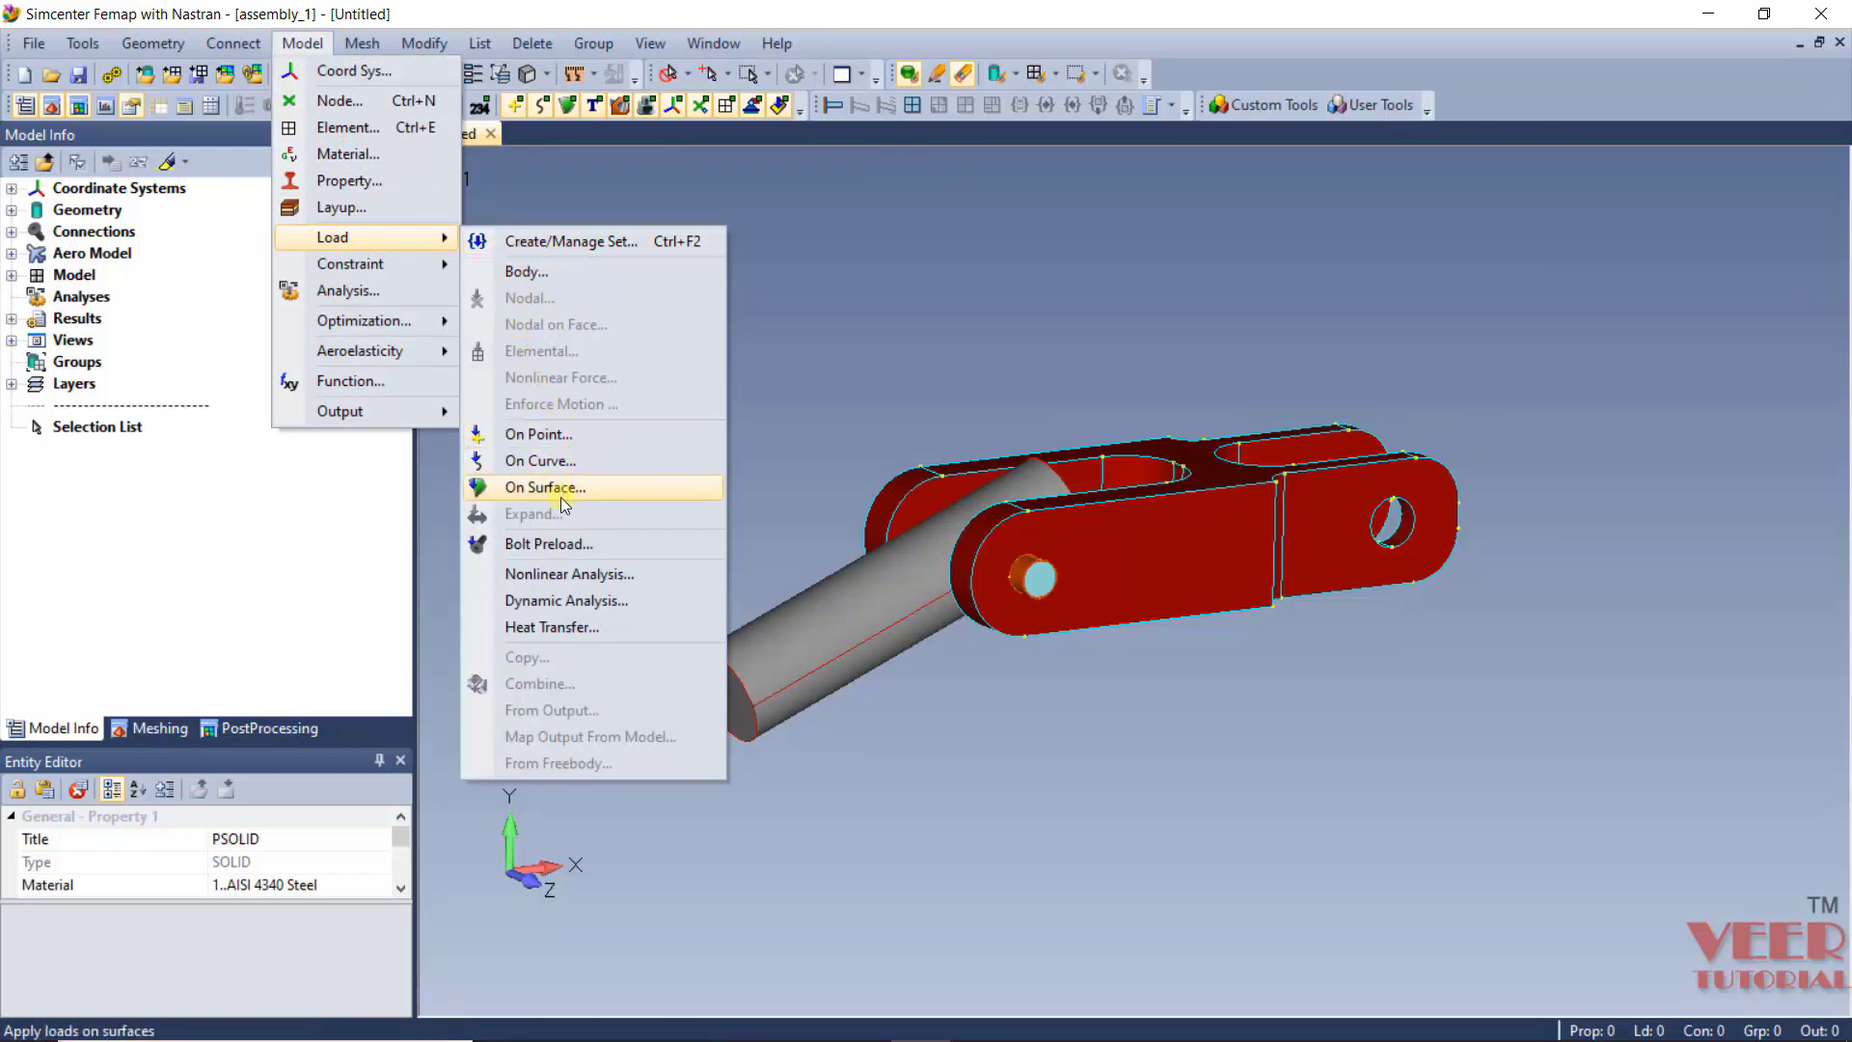
pyautogui.click(930, 810)
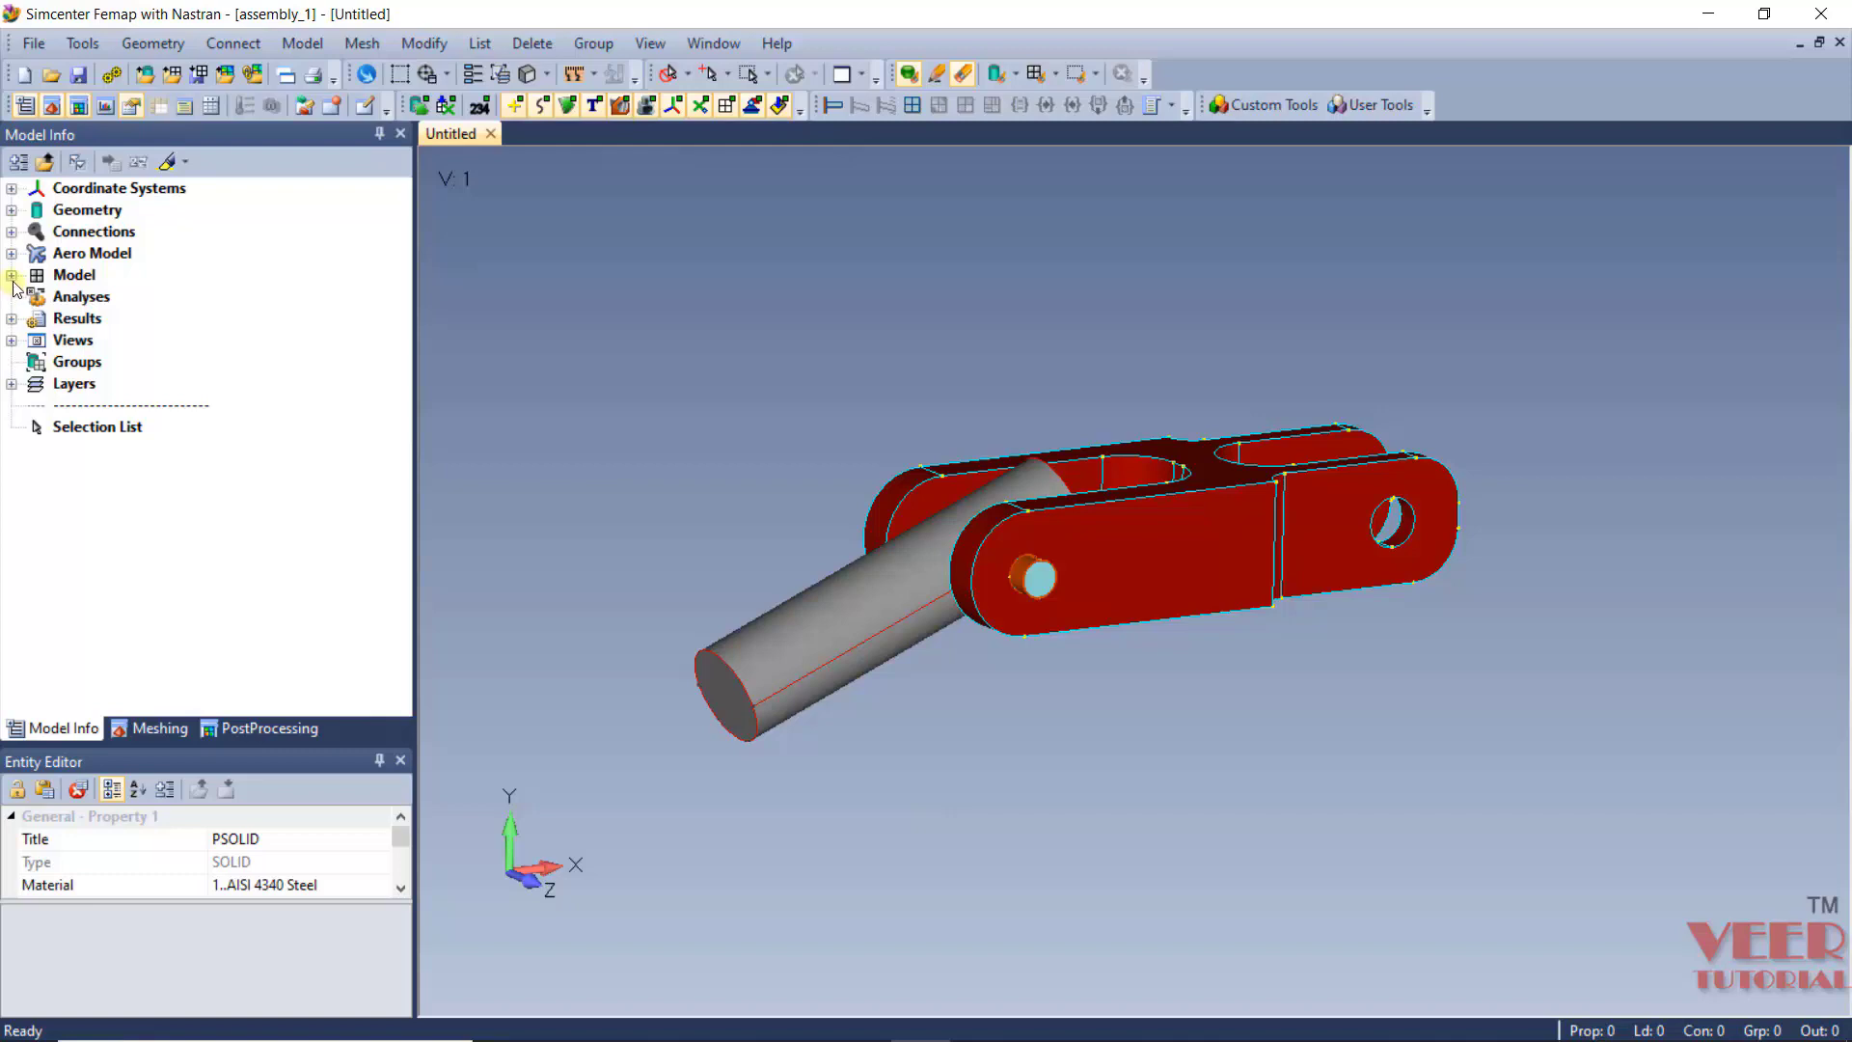
pyautogui.click(12, 276)
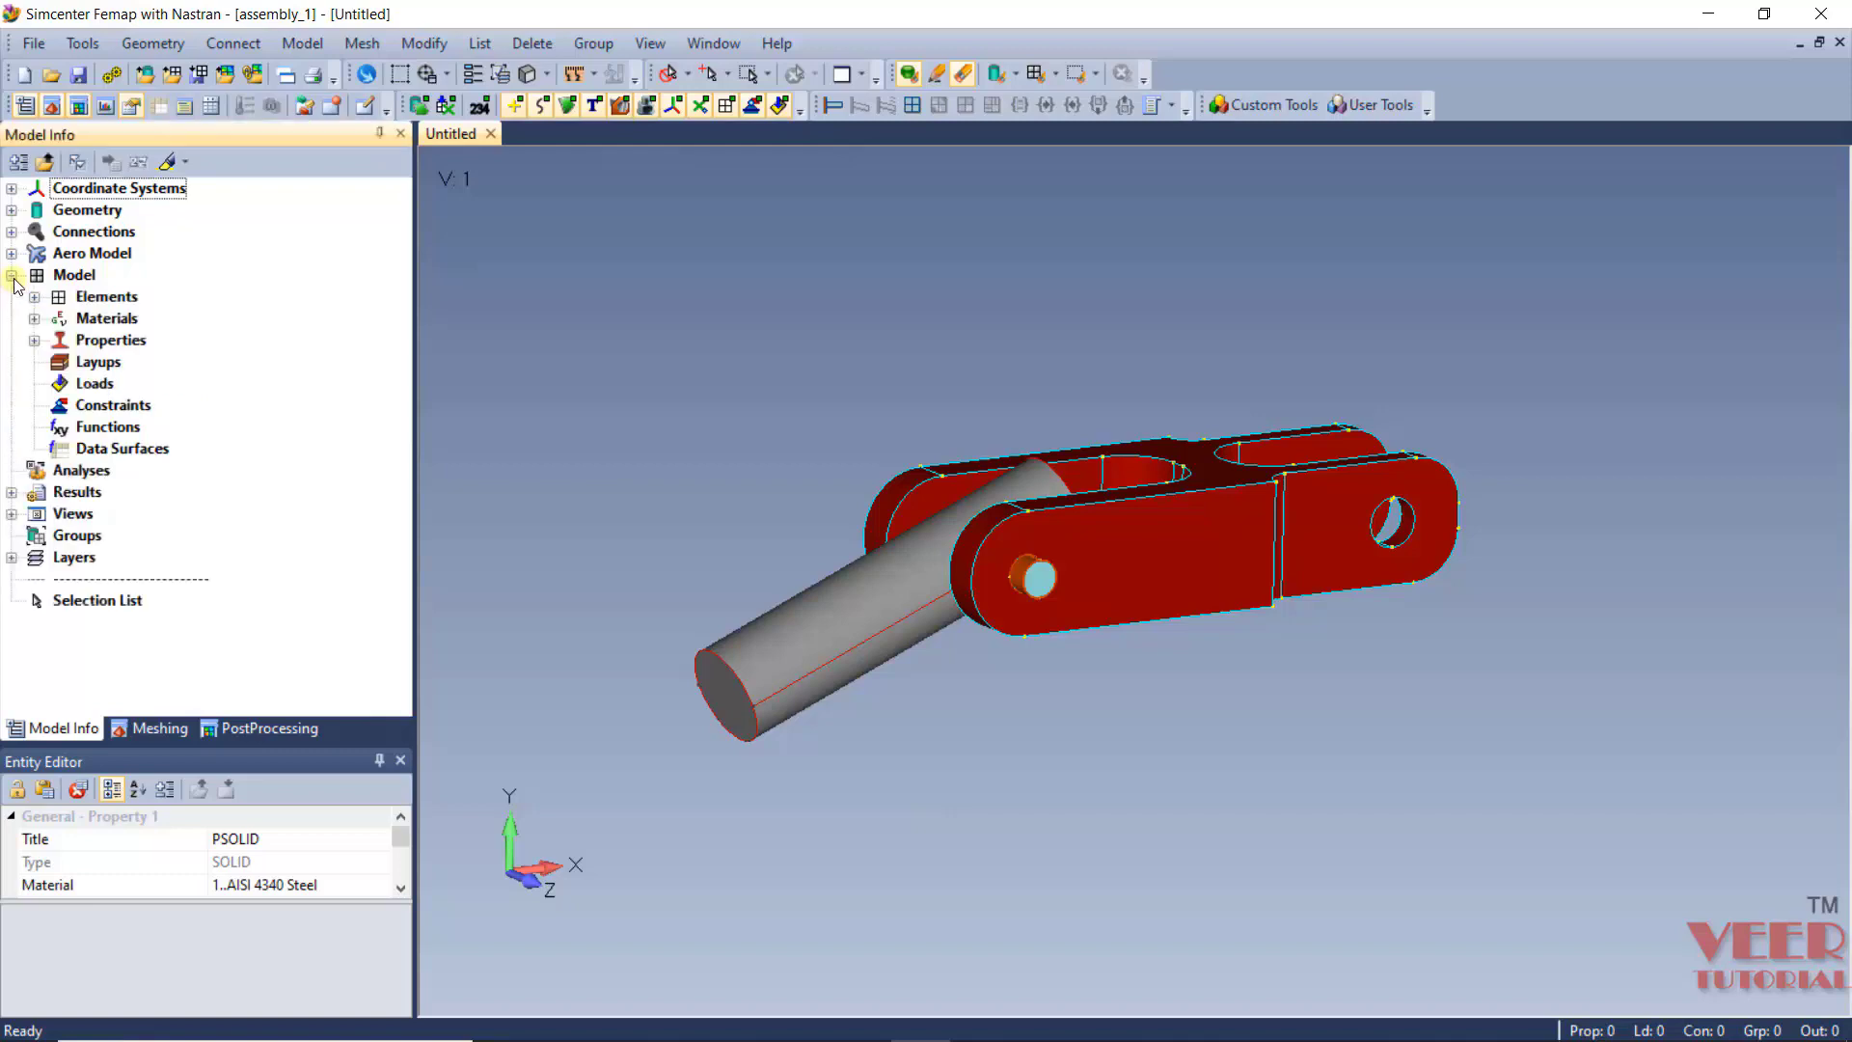
pyautogui.click(89, 385)
pyautogui.rightClick(88, 388)
pyautogui.click(176, 398)
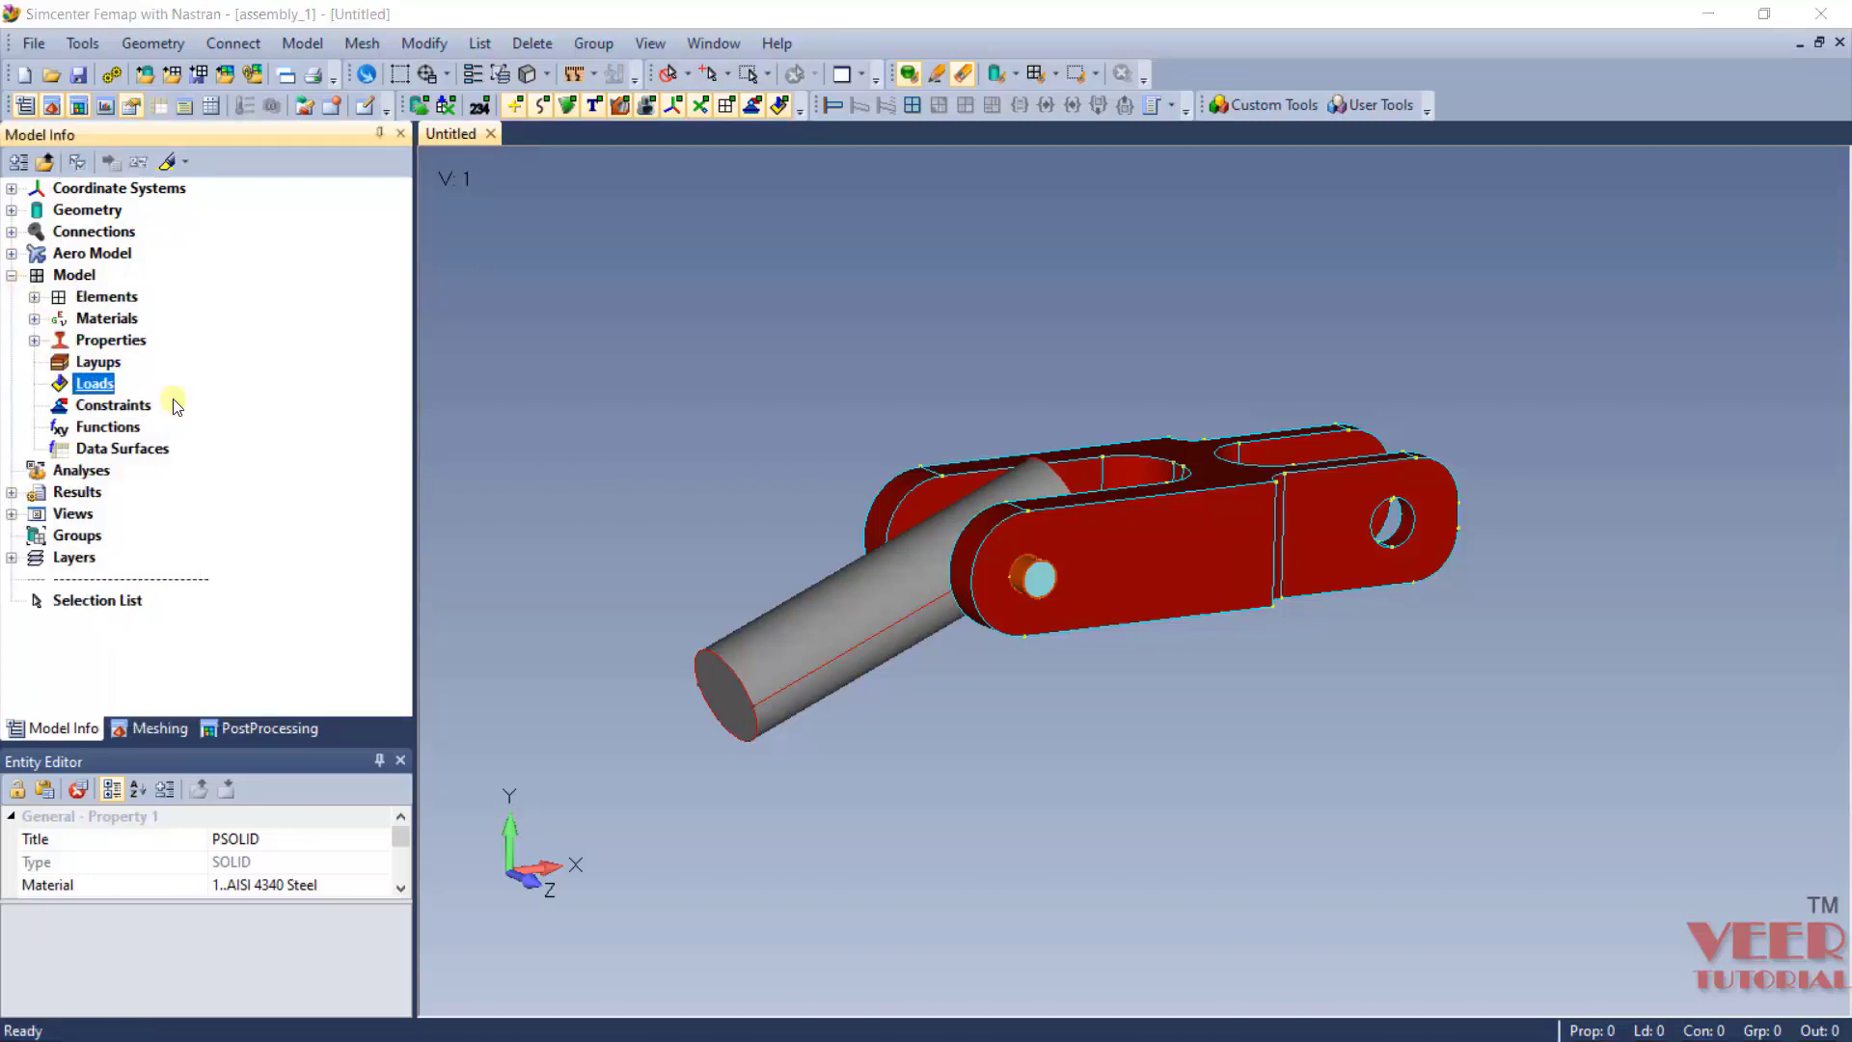
pyautogui.moveTo(762, 878); pyautogui.dragTo(599, 305)
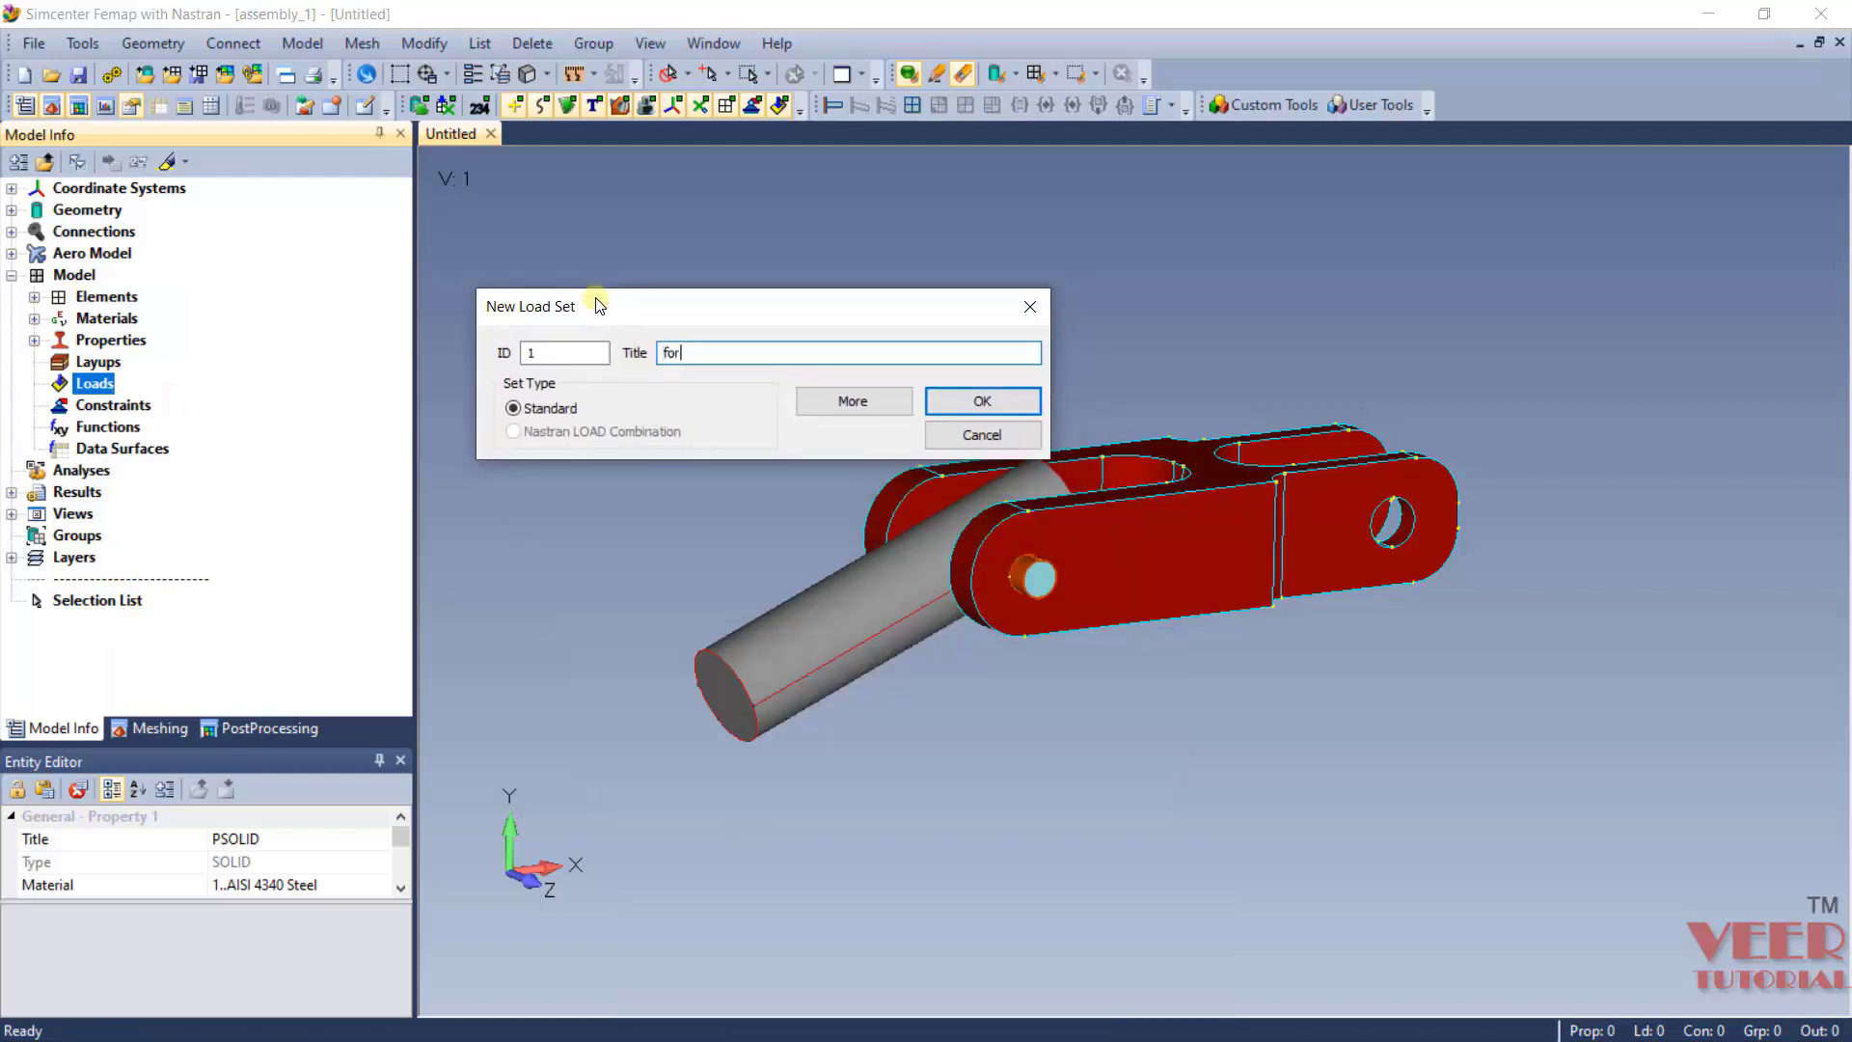
pyautogui.press('Return')
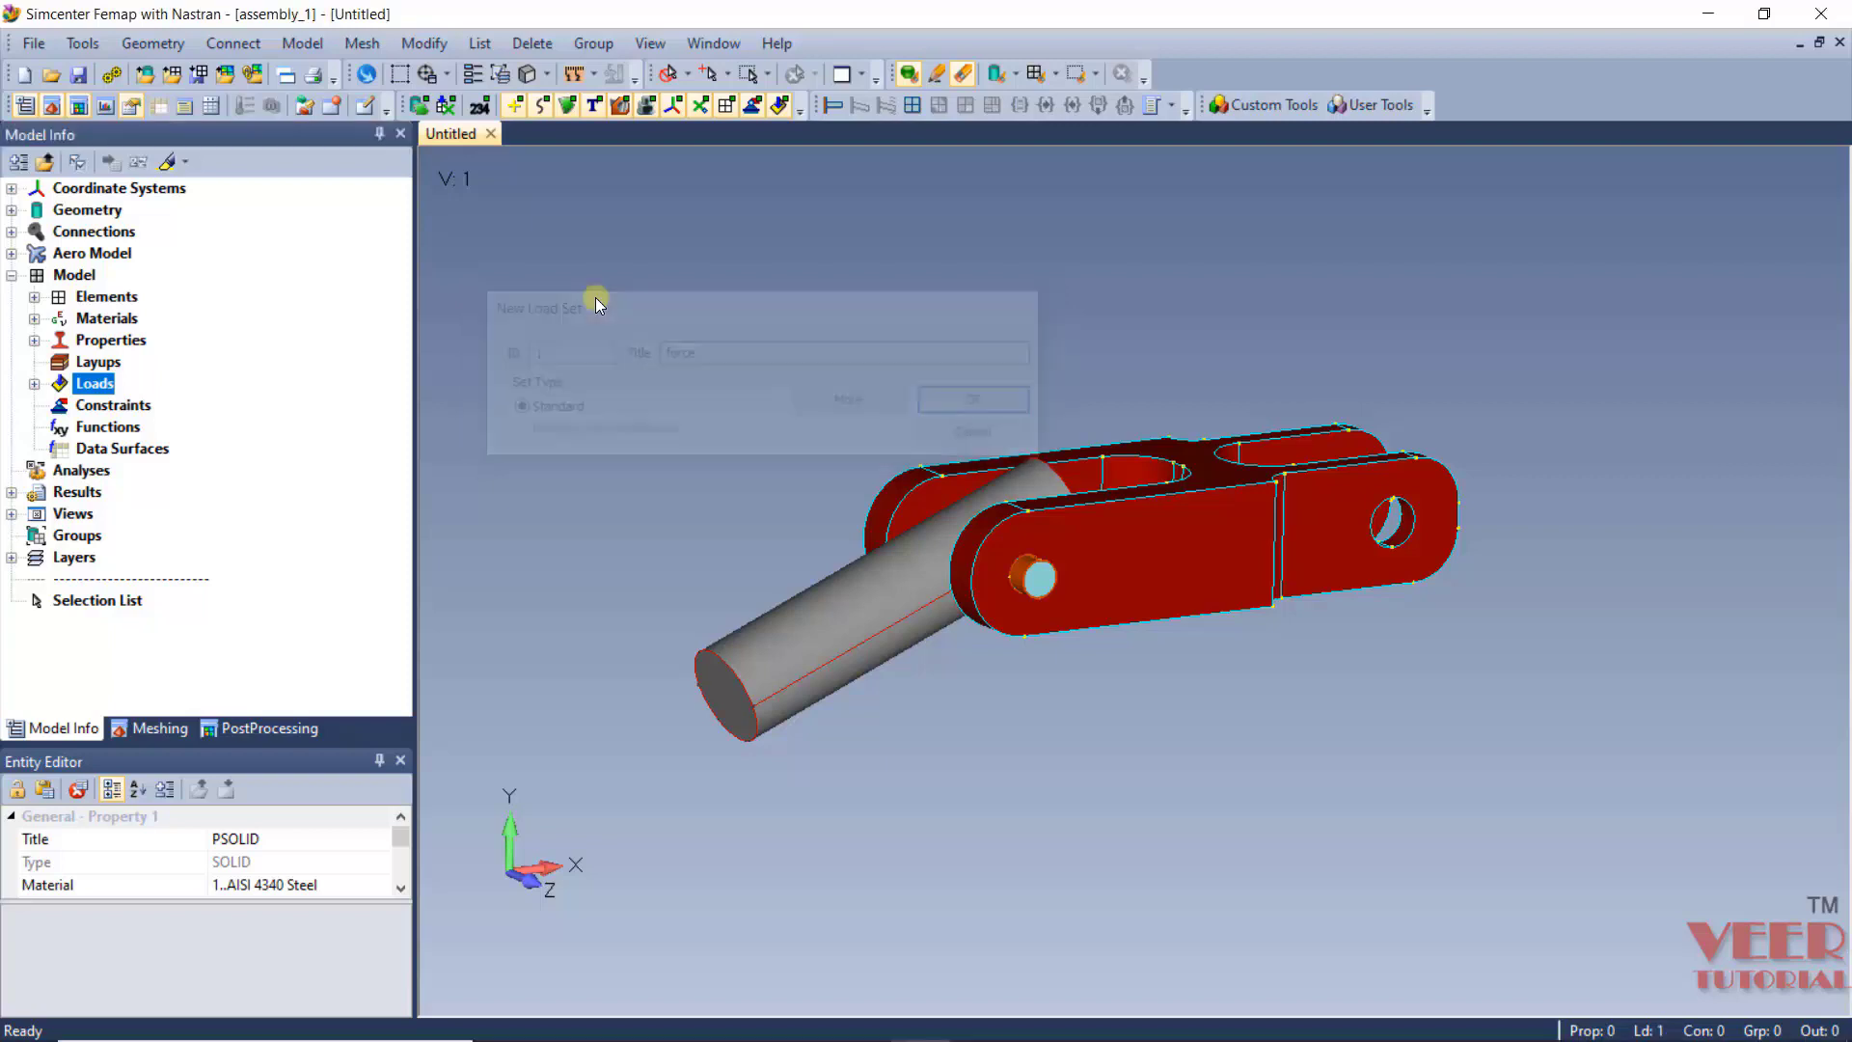
# Expand the force load set in the Loads tree to reach its Load Definitions.
pyautogui.click(33, 384)
pyautogui.click(57, 406)
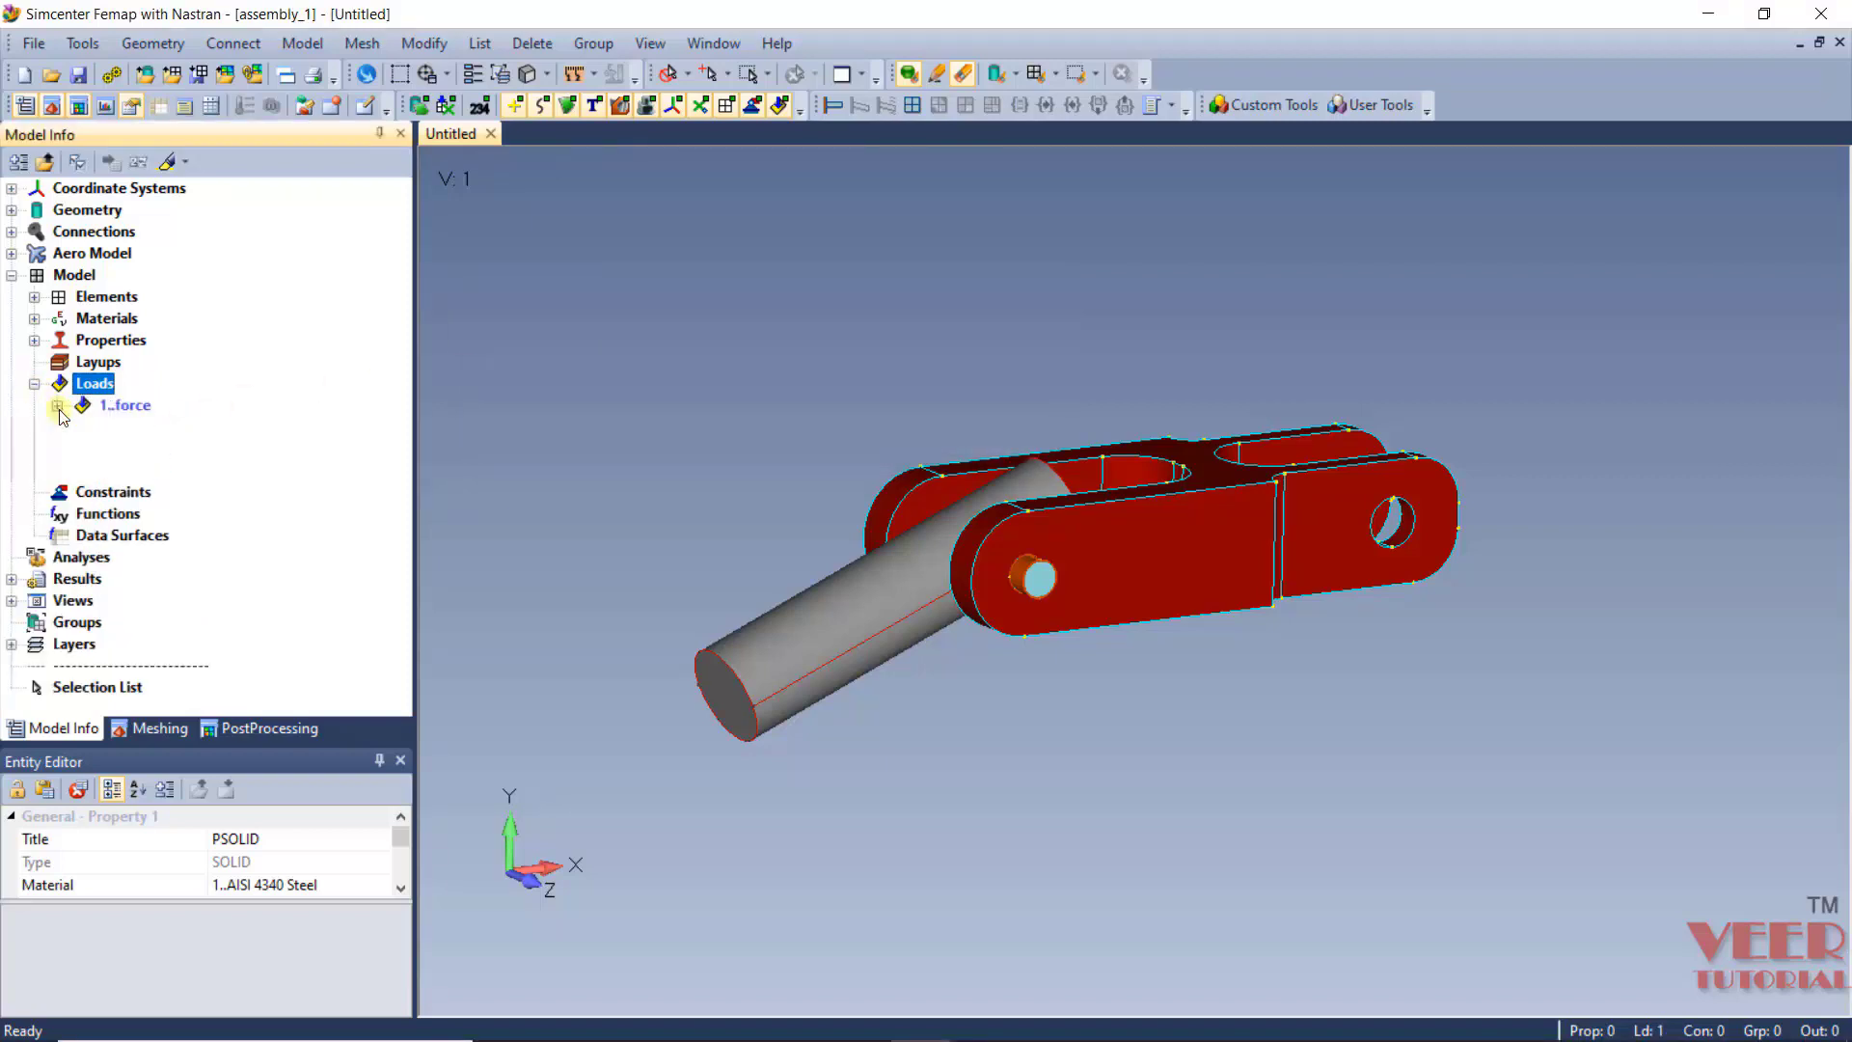
pyautogui.click(200, 429)
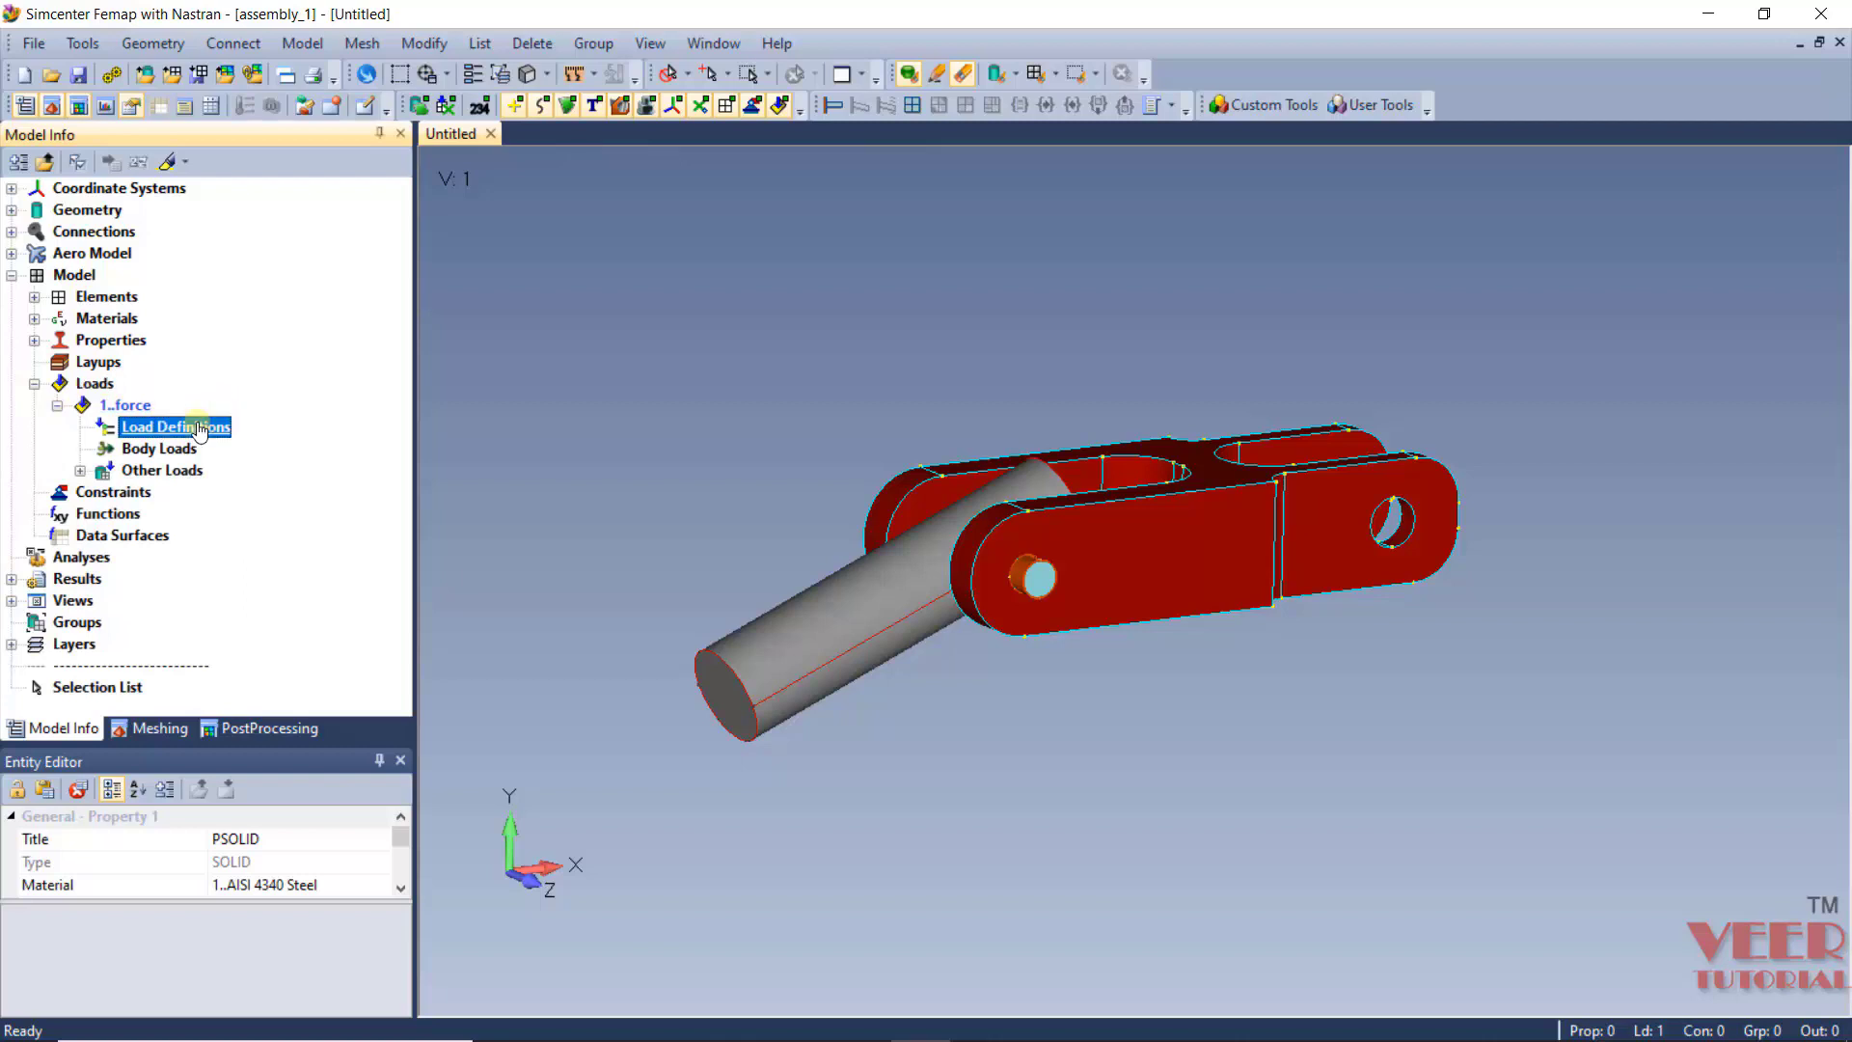
pyautogui.rightClick(199, 429)
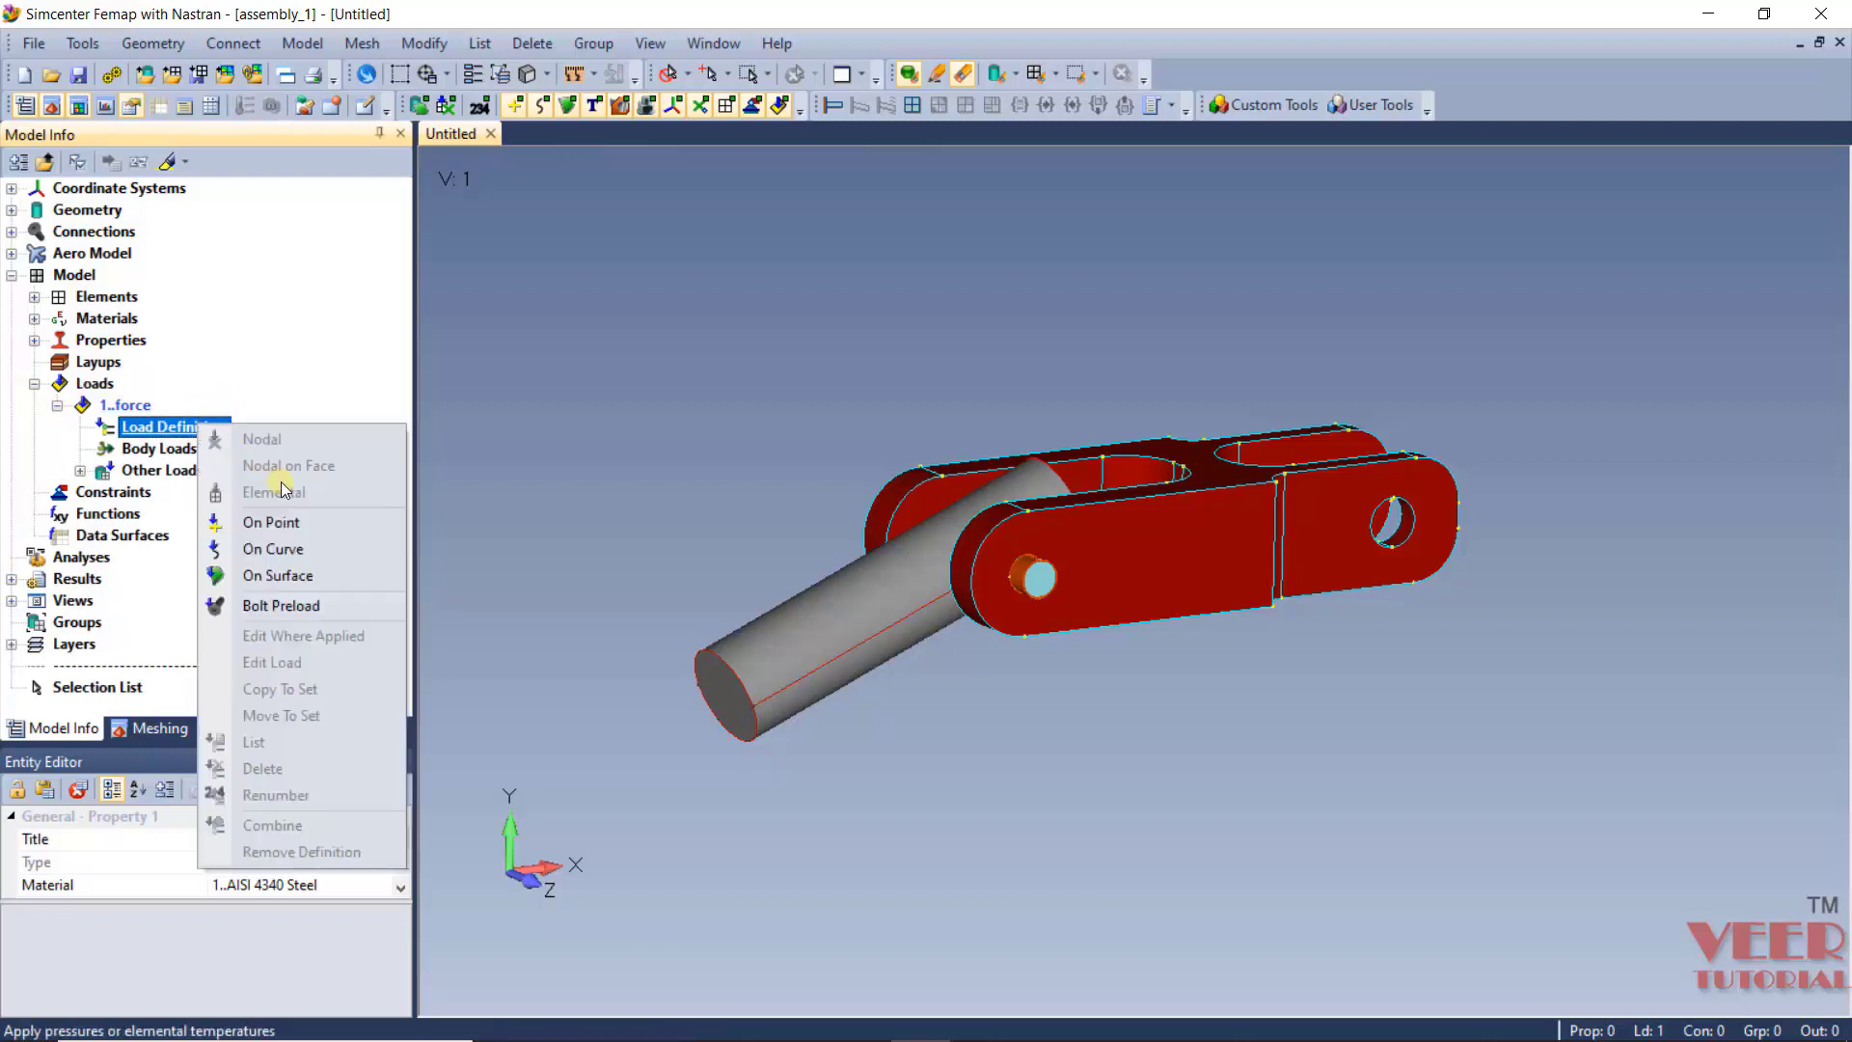
pyautogui.click(715, 550)
pyautogui.moveTo(827, 599); pyautogui.dragTo(875, 592, button='middle')
pyautogui.scroll(2, 675, 703)
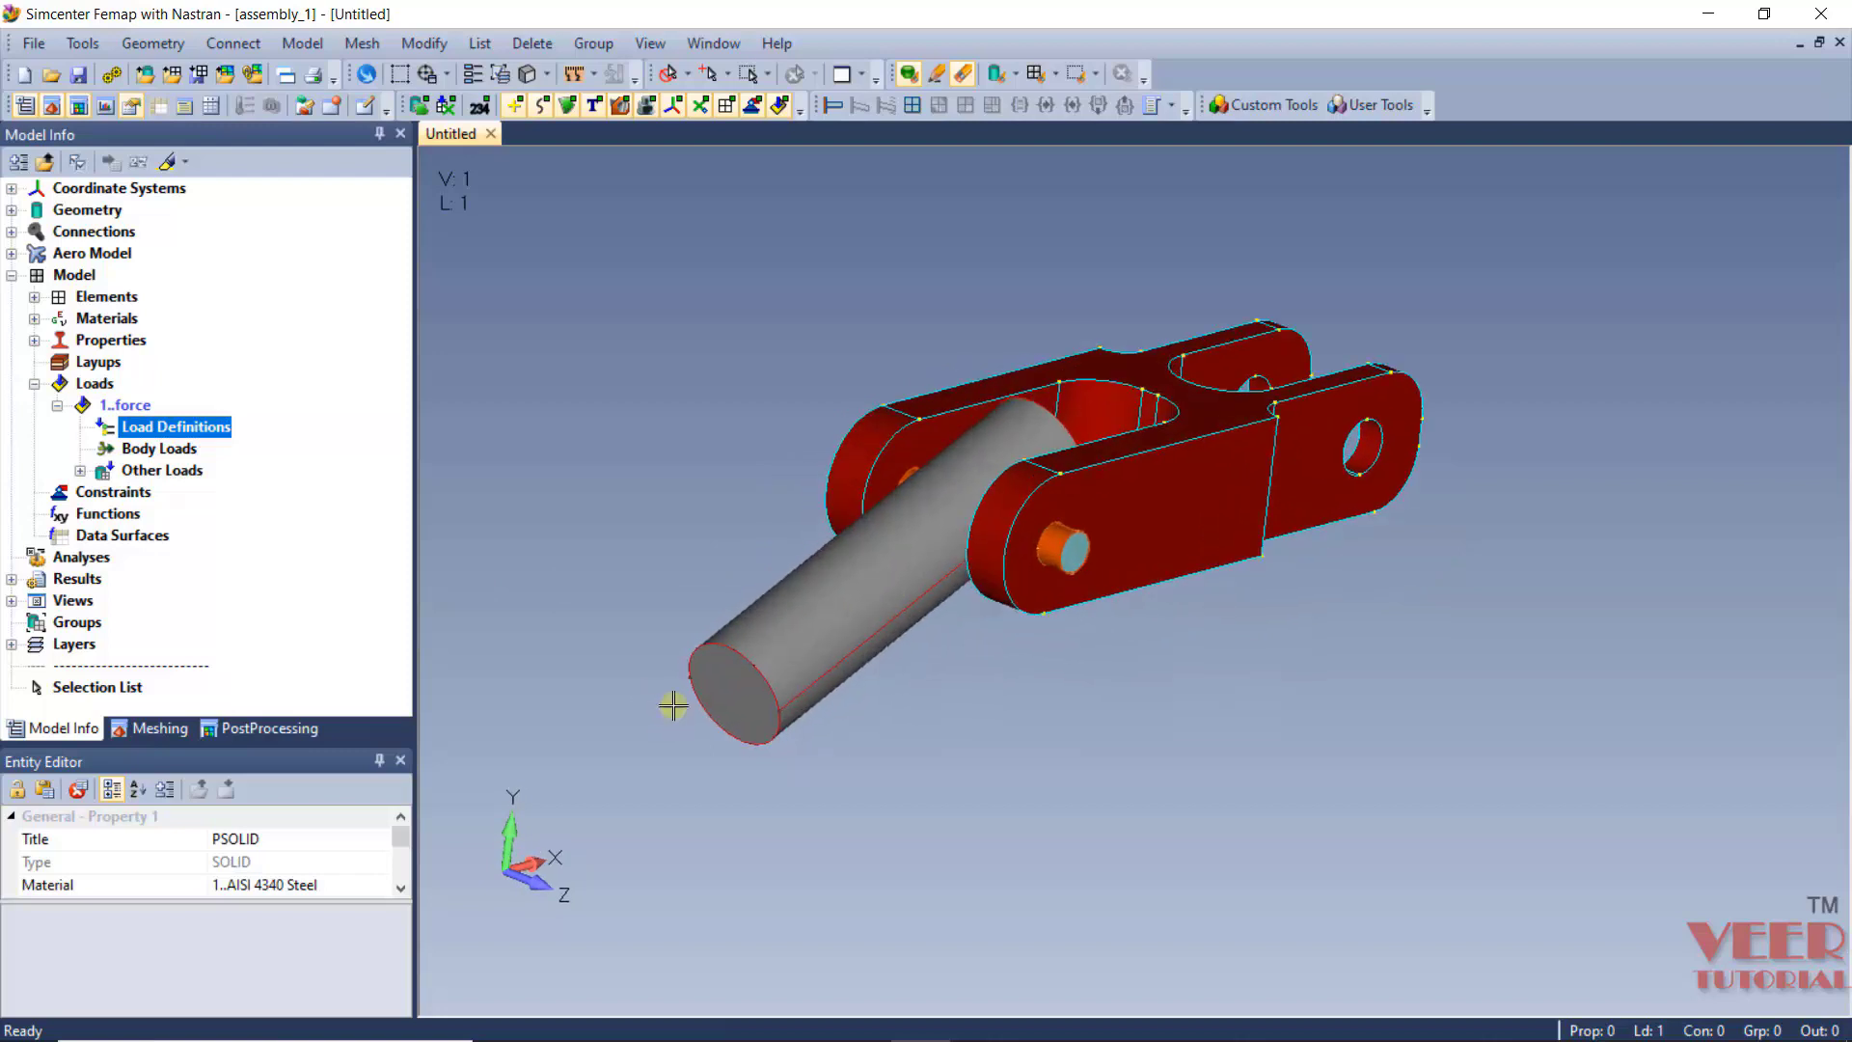
# Start a load on surfaces and pick surface 36, the plunger cylinder's end face.
pyautogui.rightClick(210, 439)
pyautogui.click(322, 579)
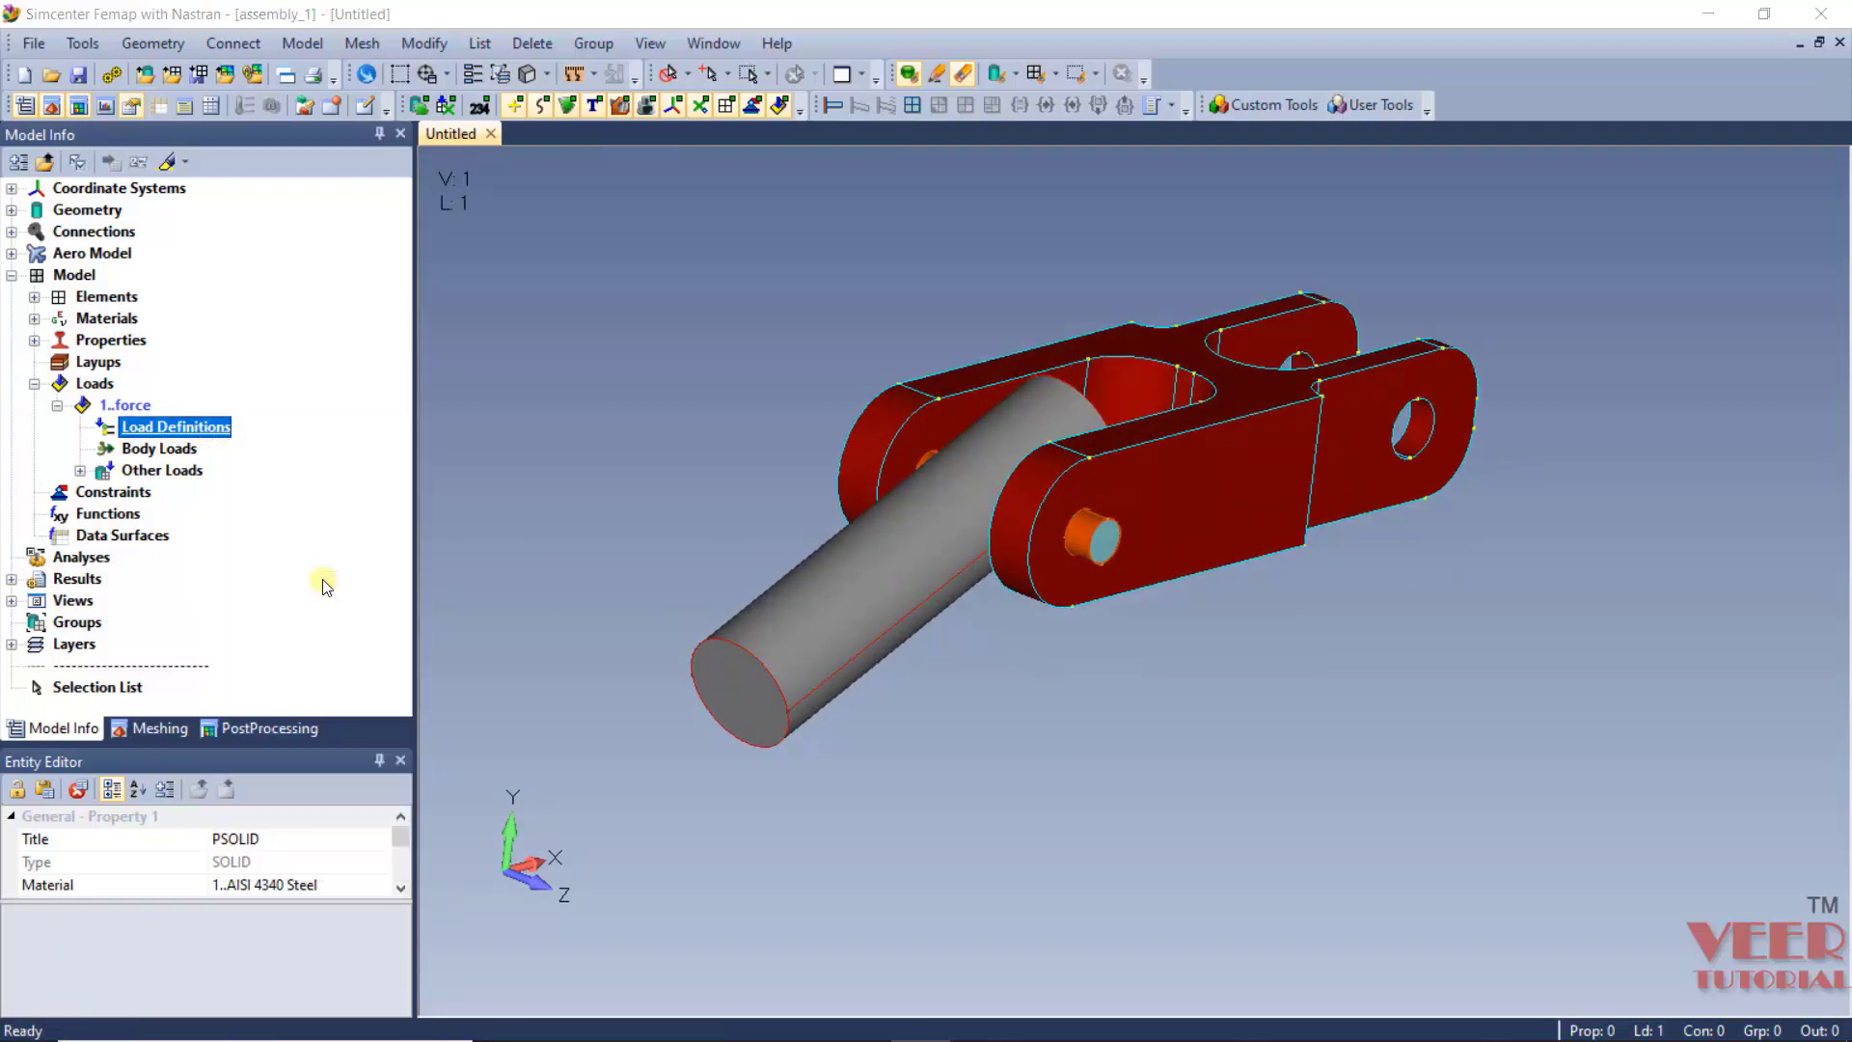
pyautogui.click(739, 692)
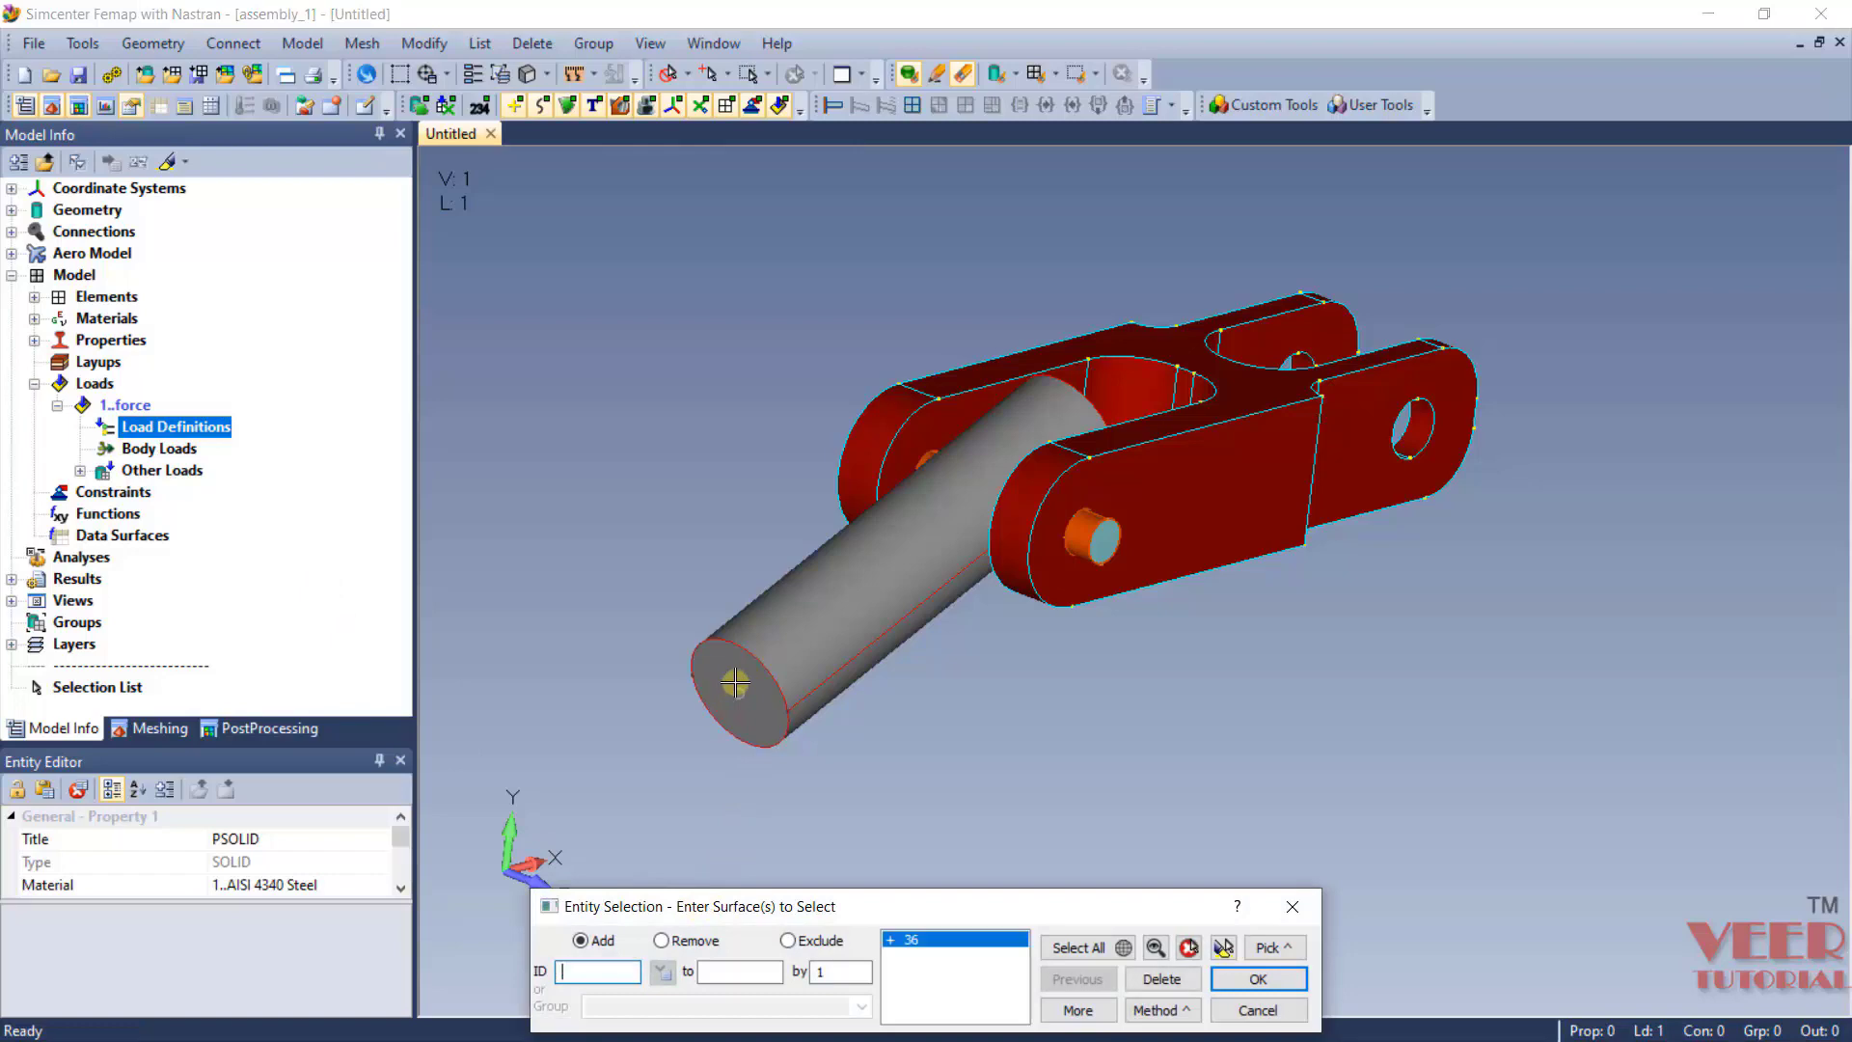
pyautogui.scroll(3, 737, 699)
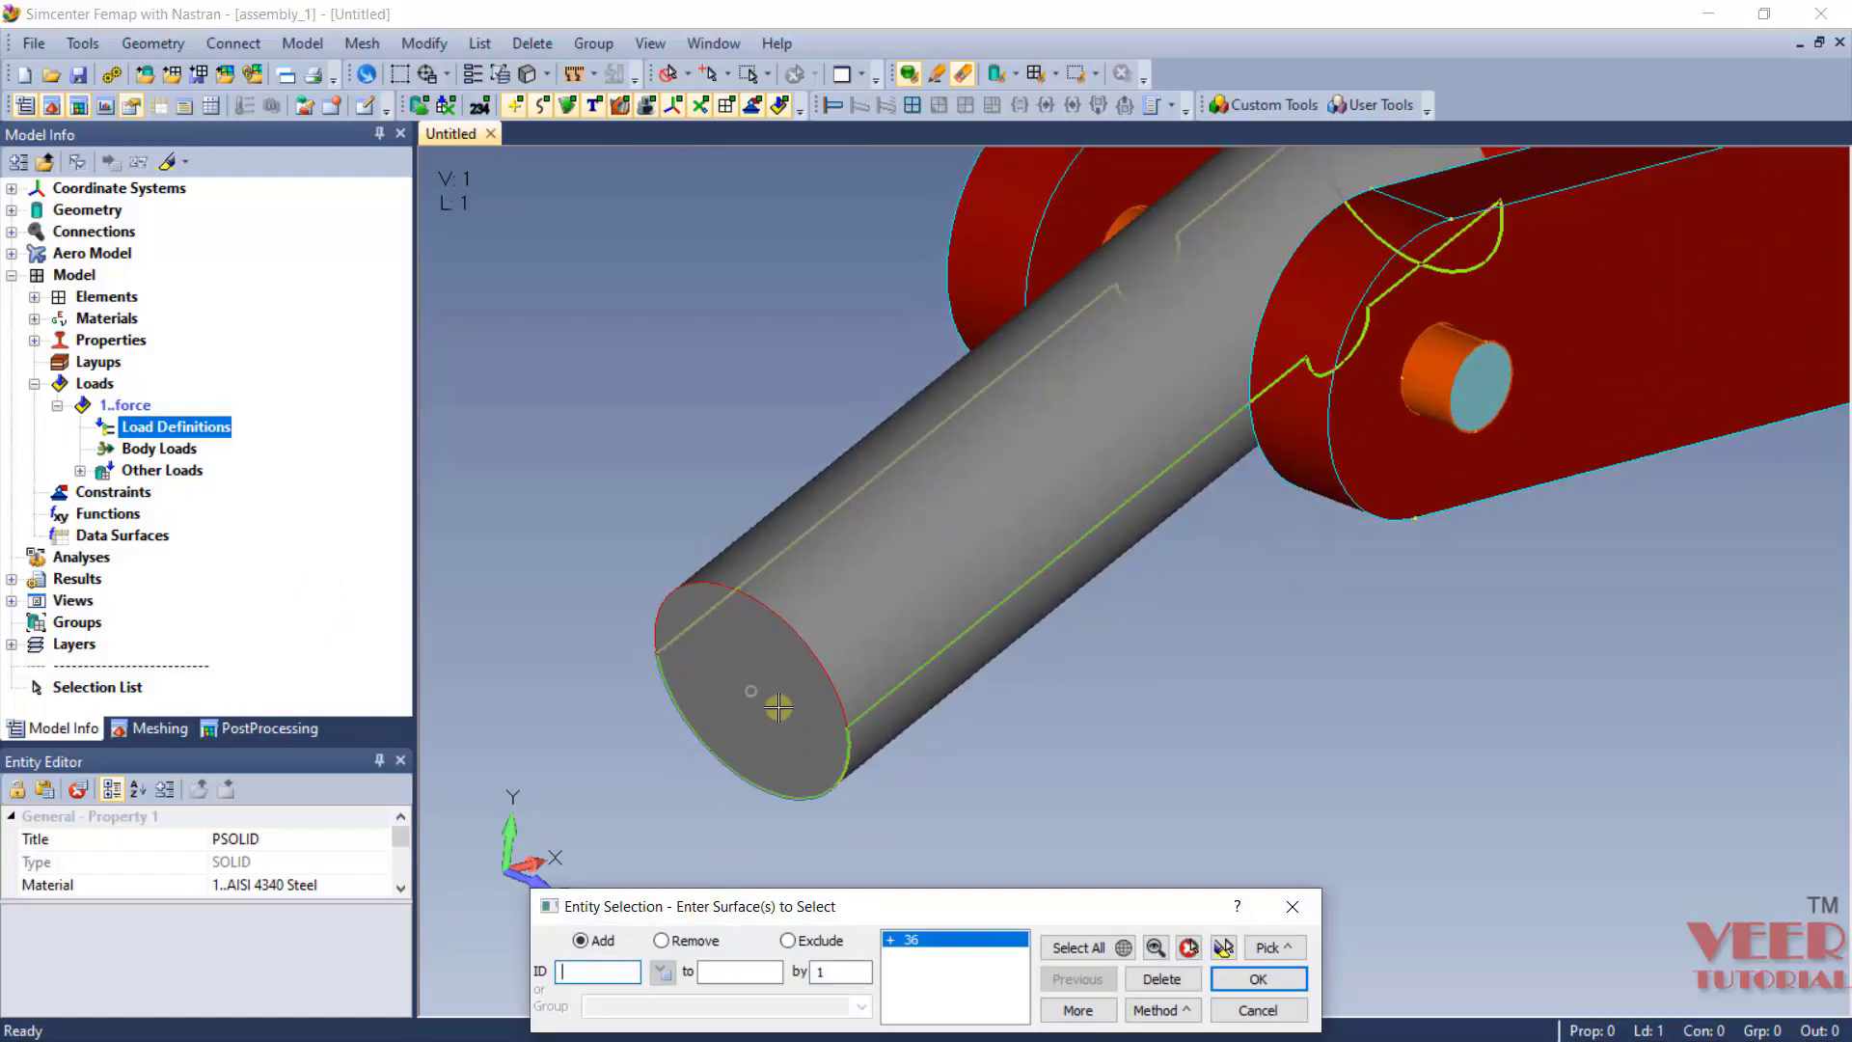
pyautogui.moveTo(767, 702)
pyautogui.mouseDown(button='middle')
pyautogui.moveTo(677, 636)
pyautogui.moveTo(641, 645)
pyautogui.moveTo(662, 661)
pyautogui.mouseUp(button='middle')
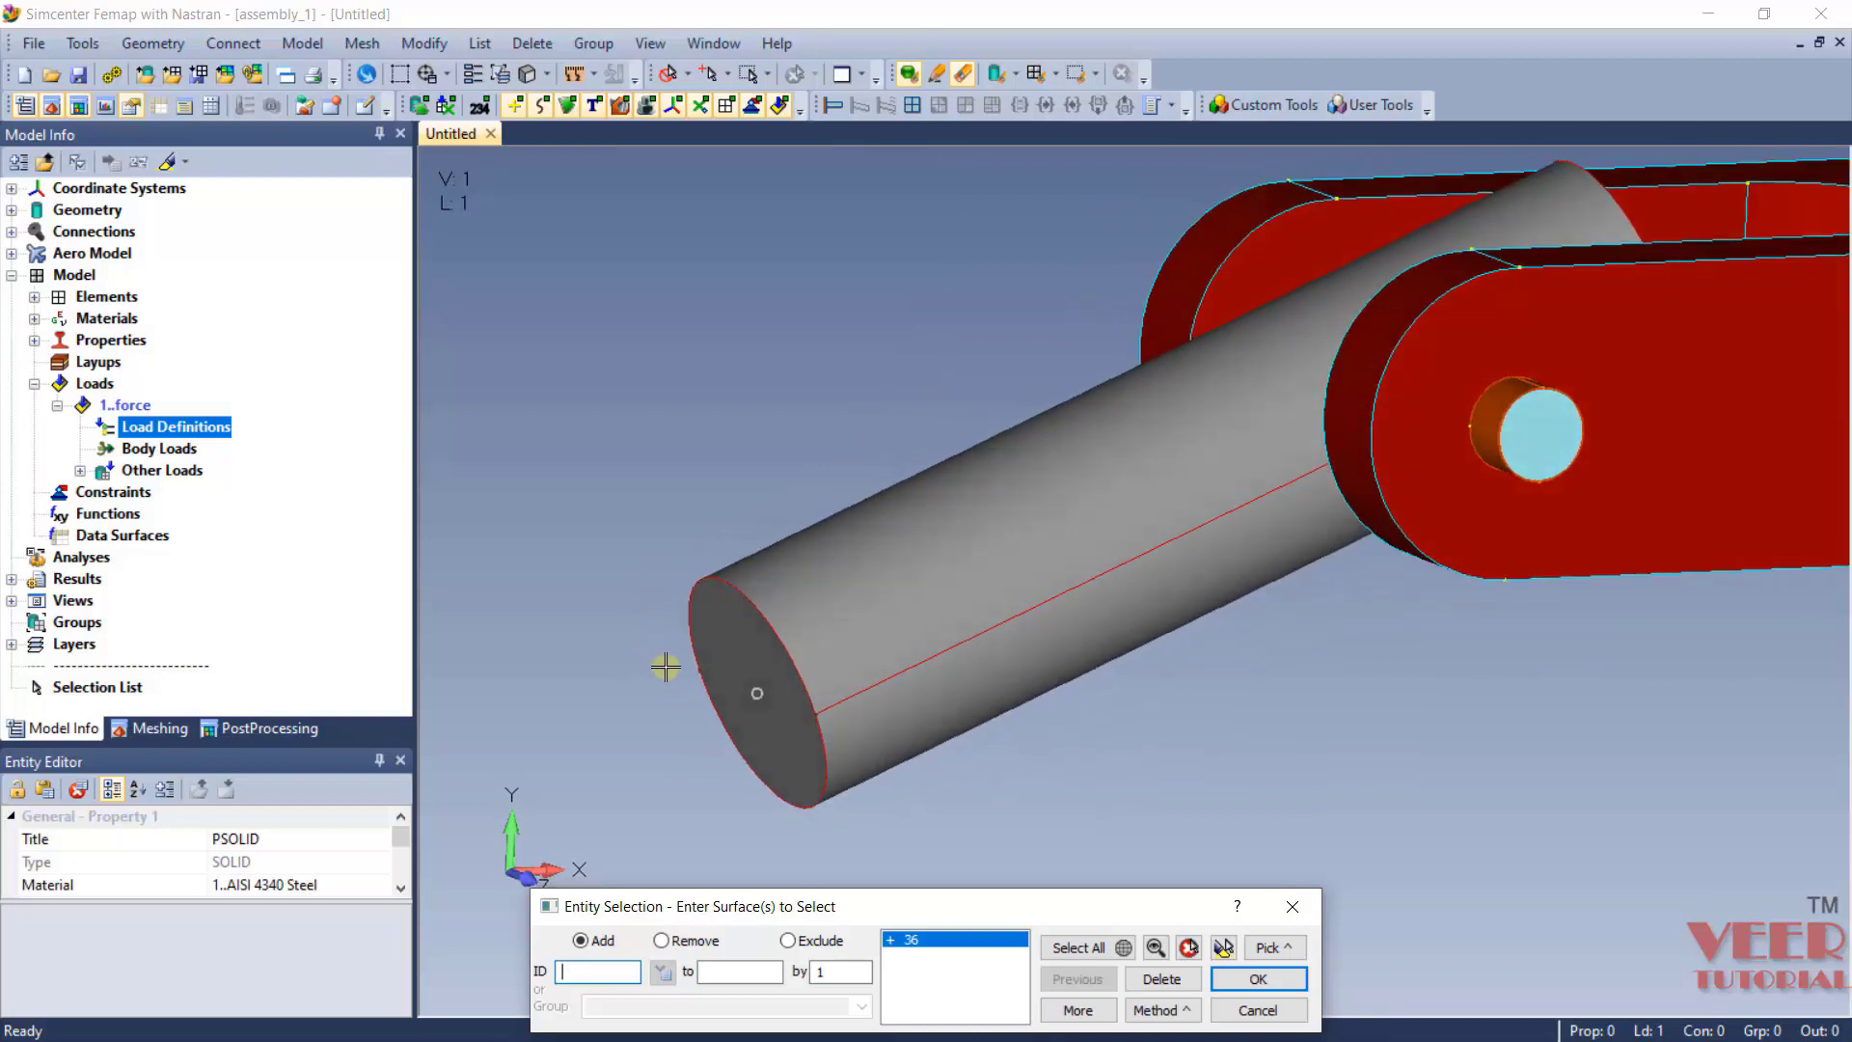
pyautogui.click(1223, 949)
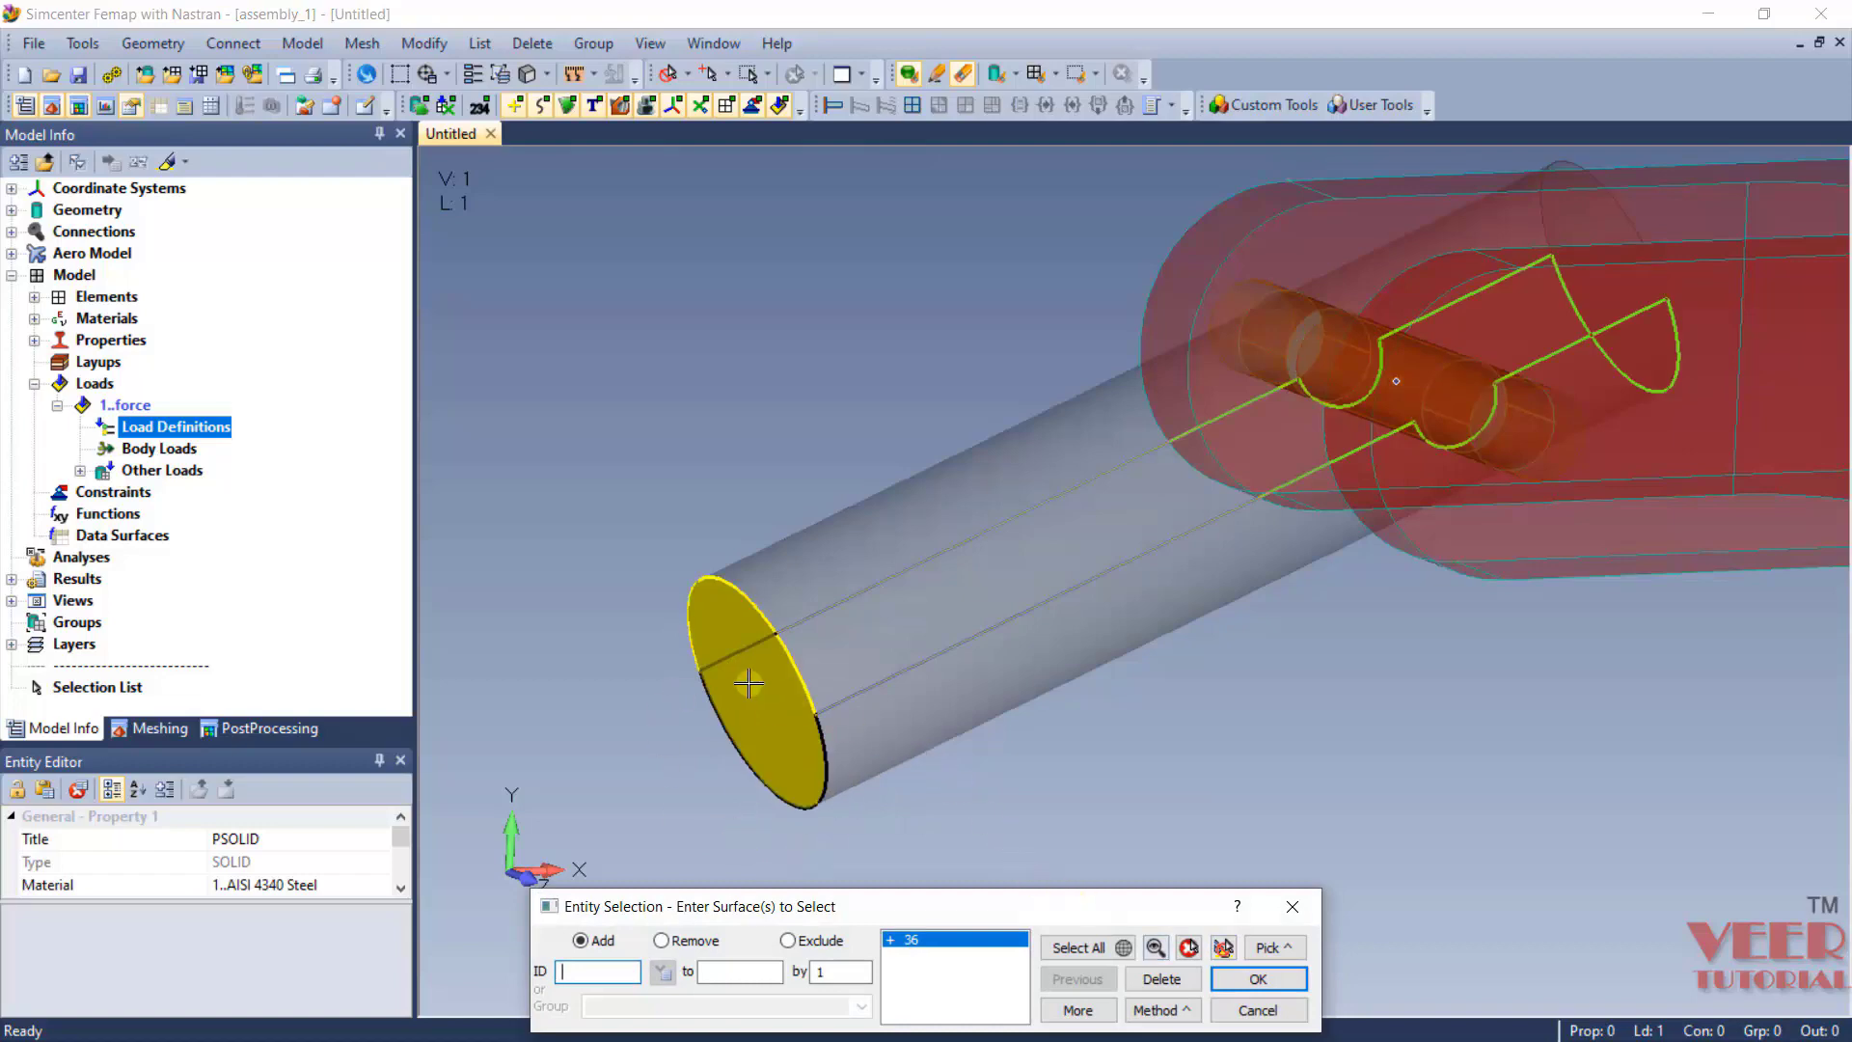
pyautogui.click(1259, 980)
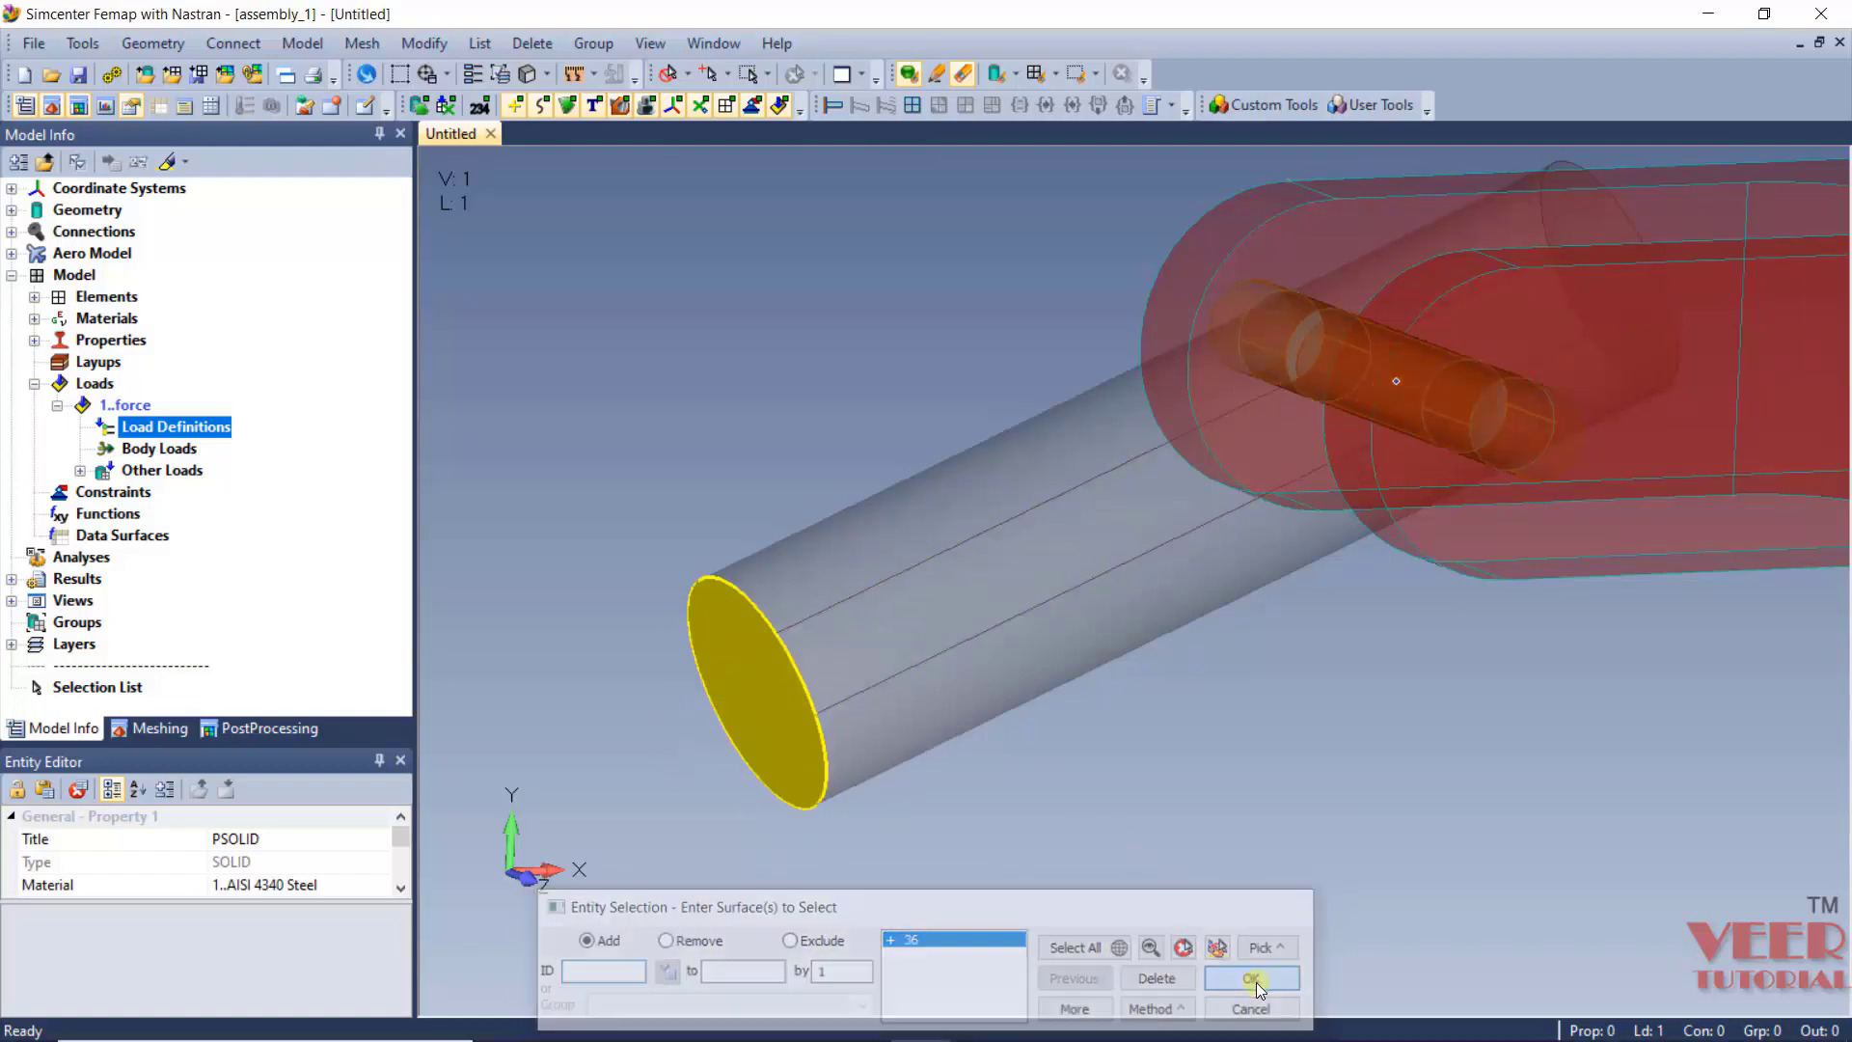
# Apply a normal-to-surface force of magnitude 100 on the plunger end face and inspect the arrows.
pyautogui.moveTo(714, 525); pyautogui.dragTo(610, 342)
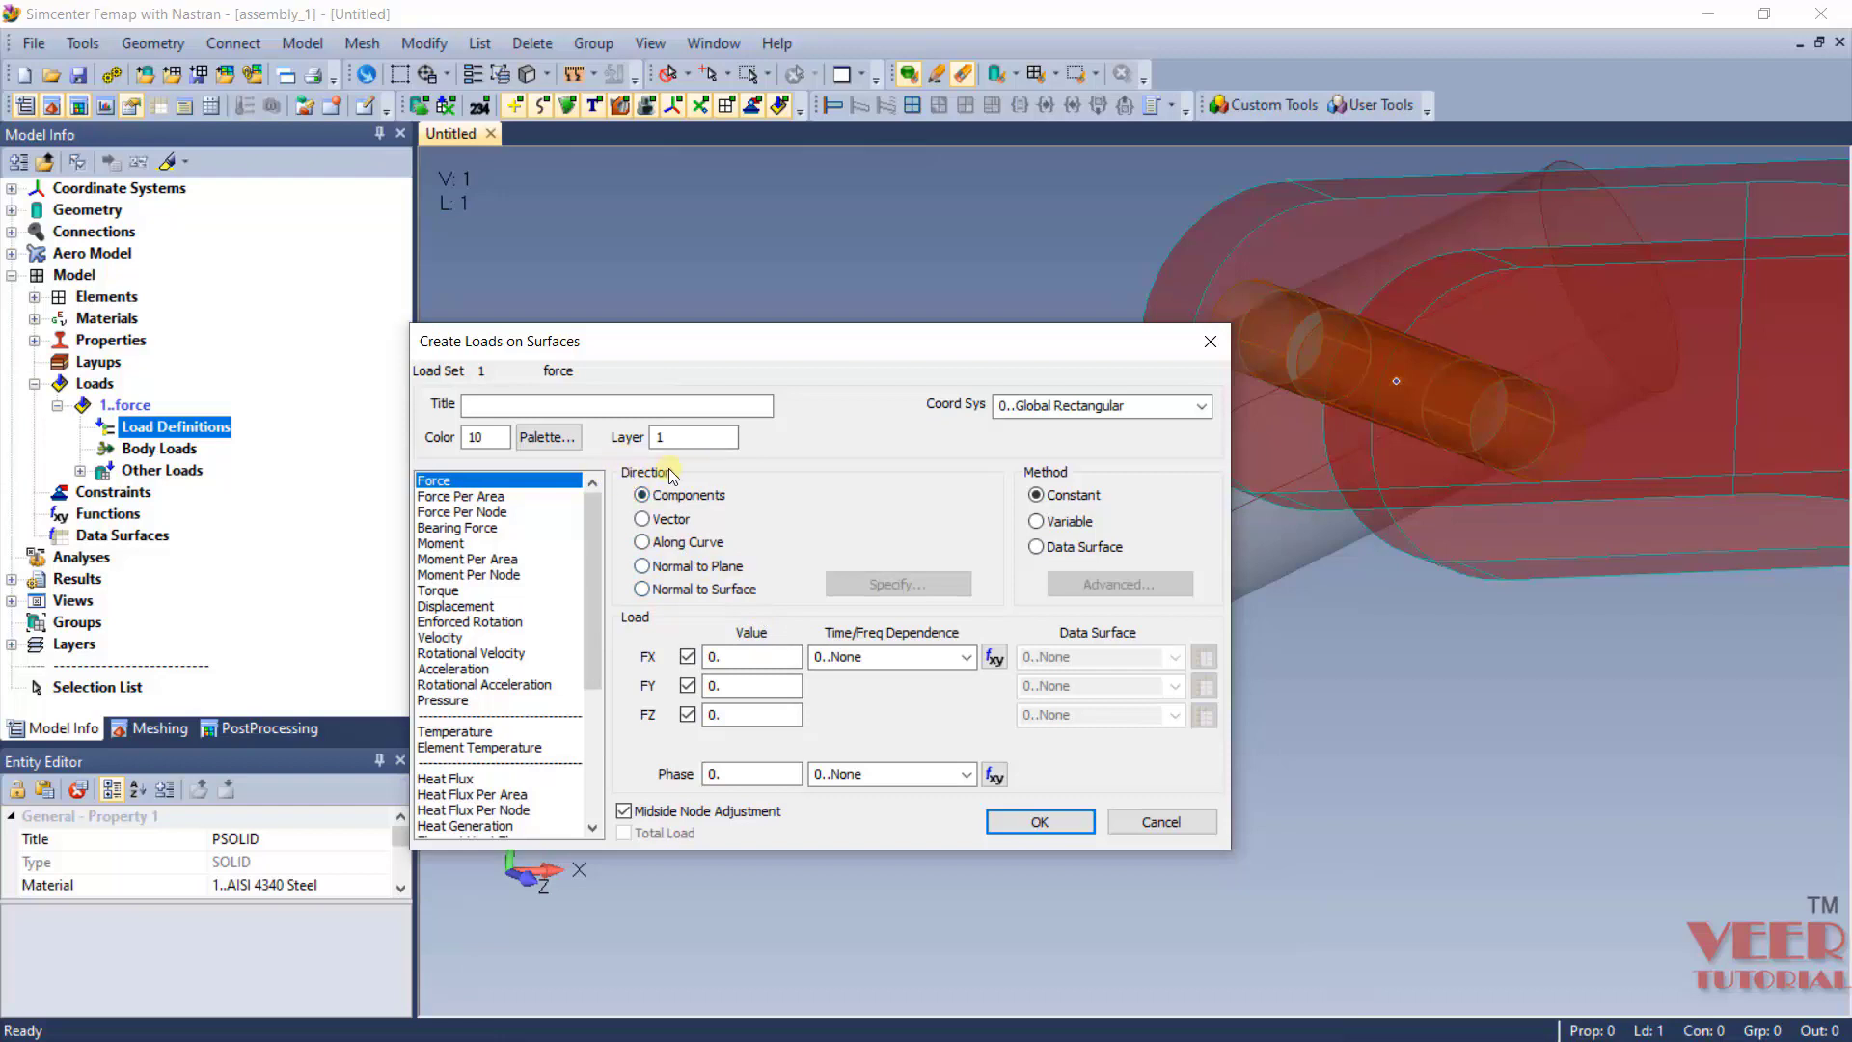
pyautogui.click(643, 589)
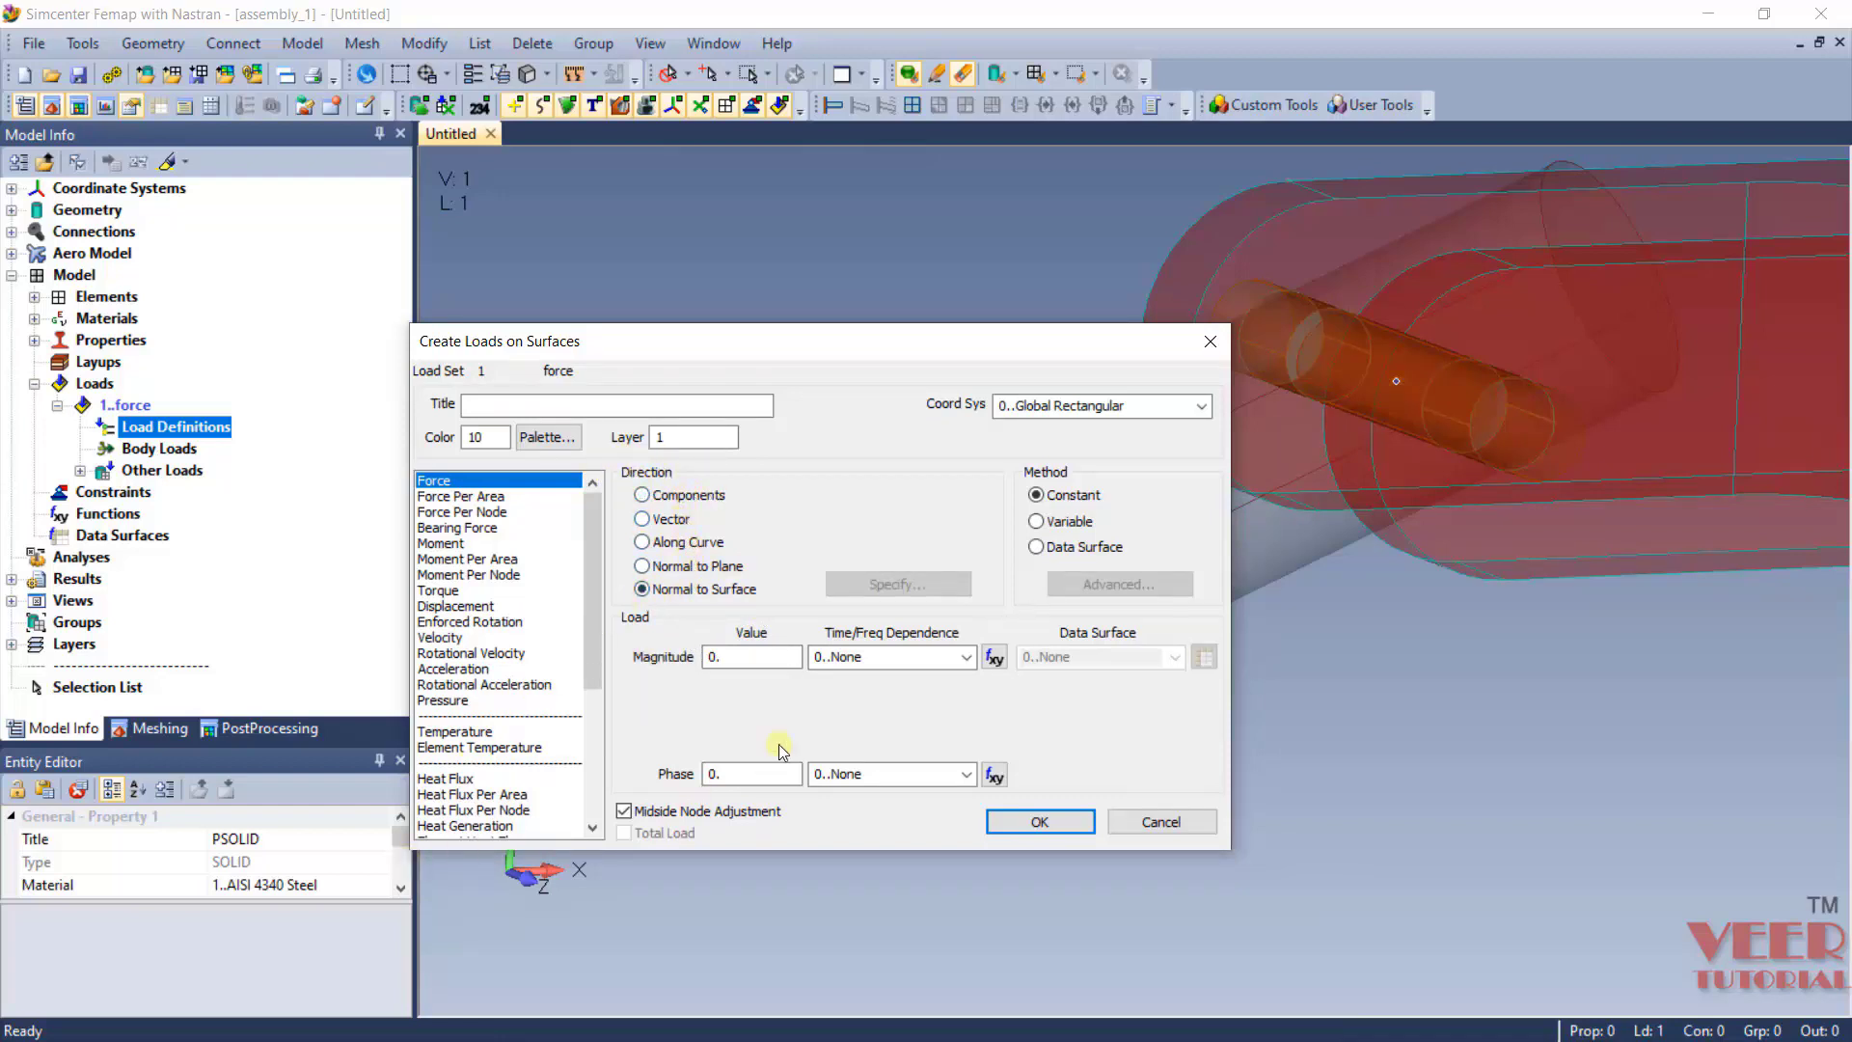
pyautogui.press('Tab')
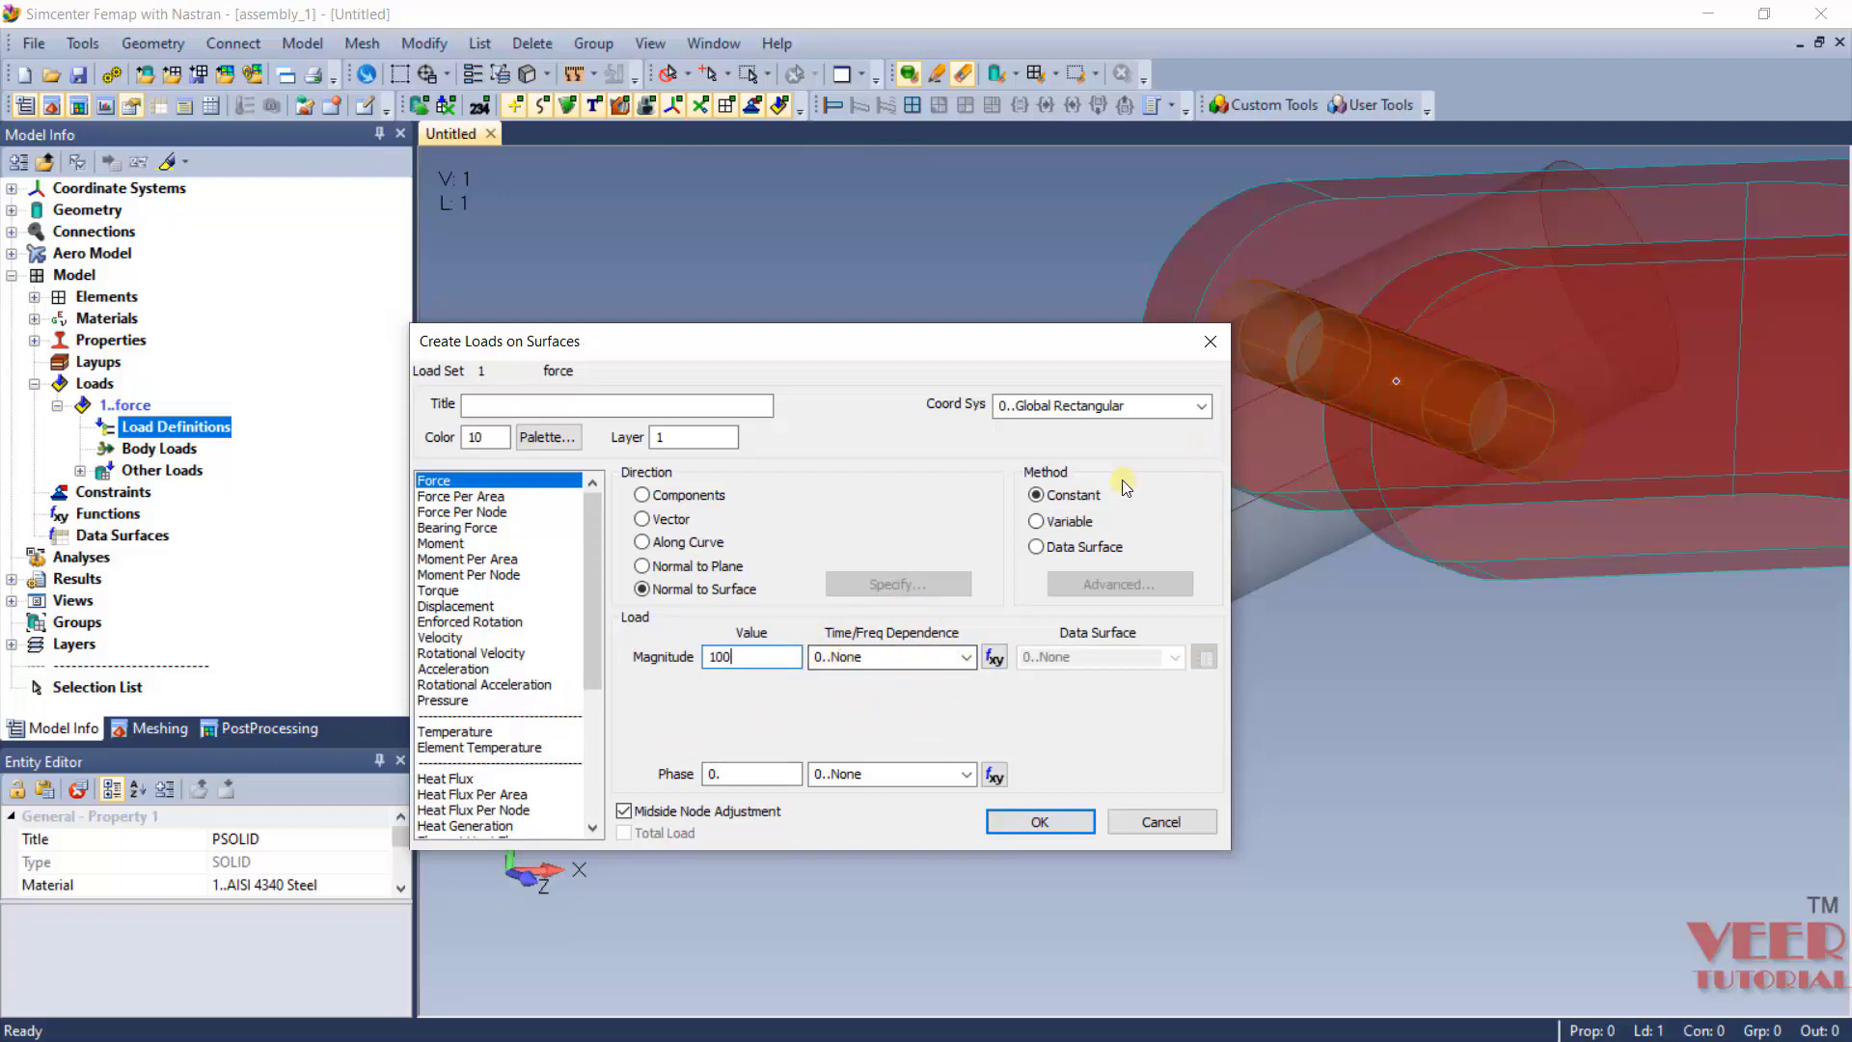
pyautogui.click(1040, 820)
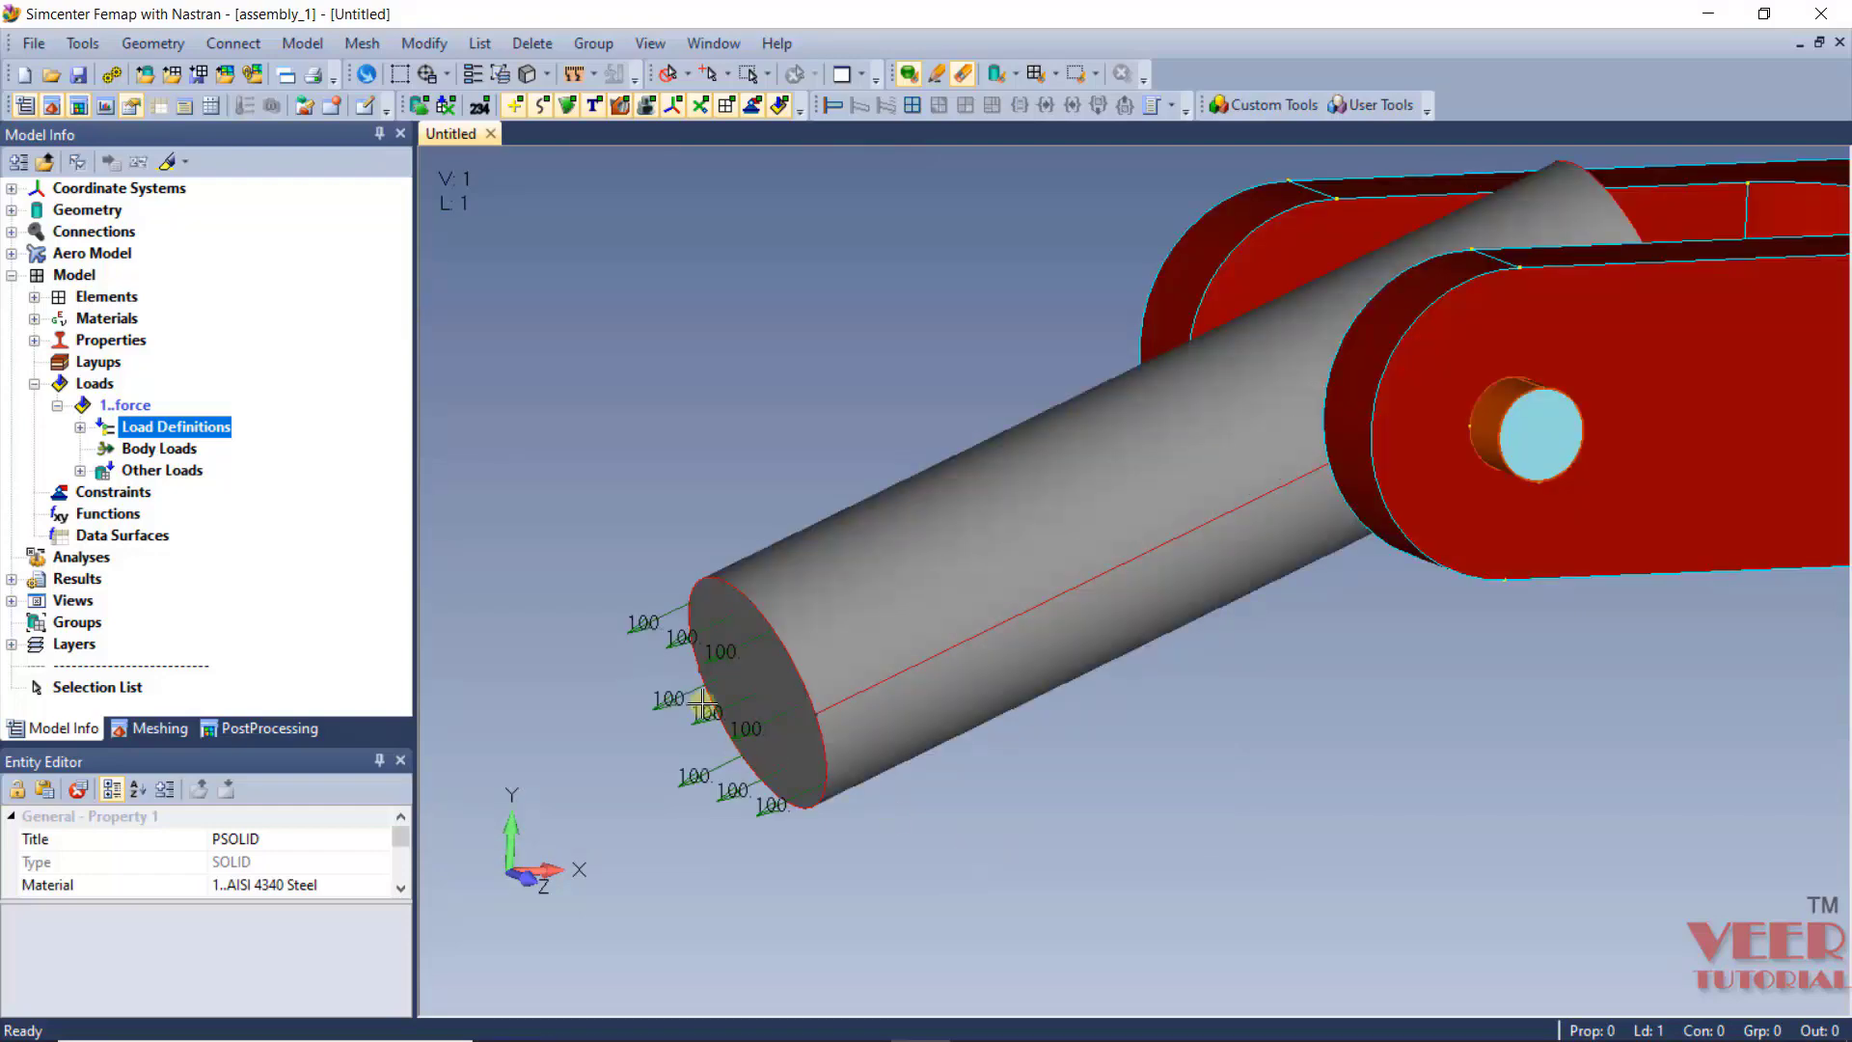
pyautogui.scroll(-1, 863, 661)
pyautogui.moveTo(868, 665); pyautogui.dragTo(673, 843, button='middle')
pyautogui.scroll(2, 721, 705)
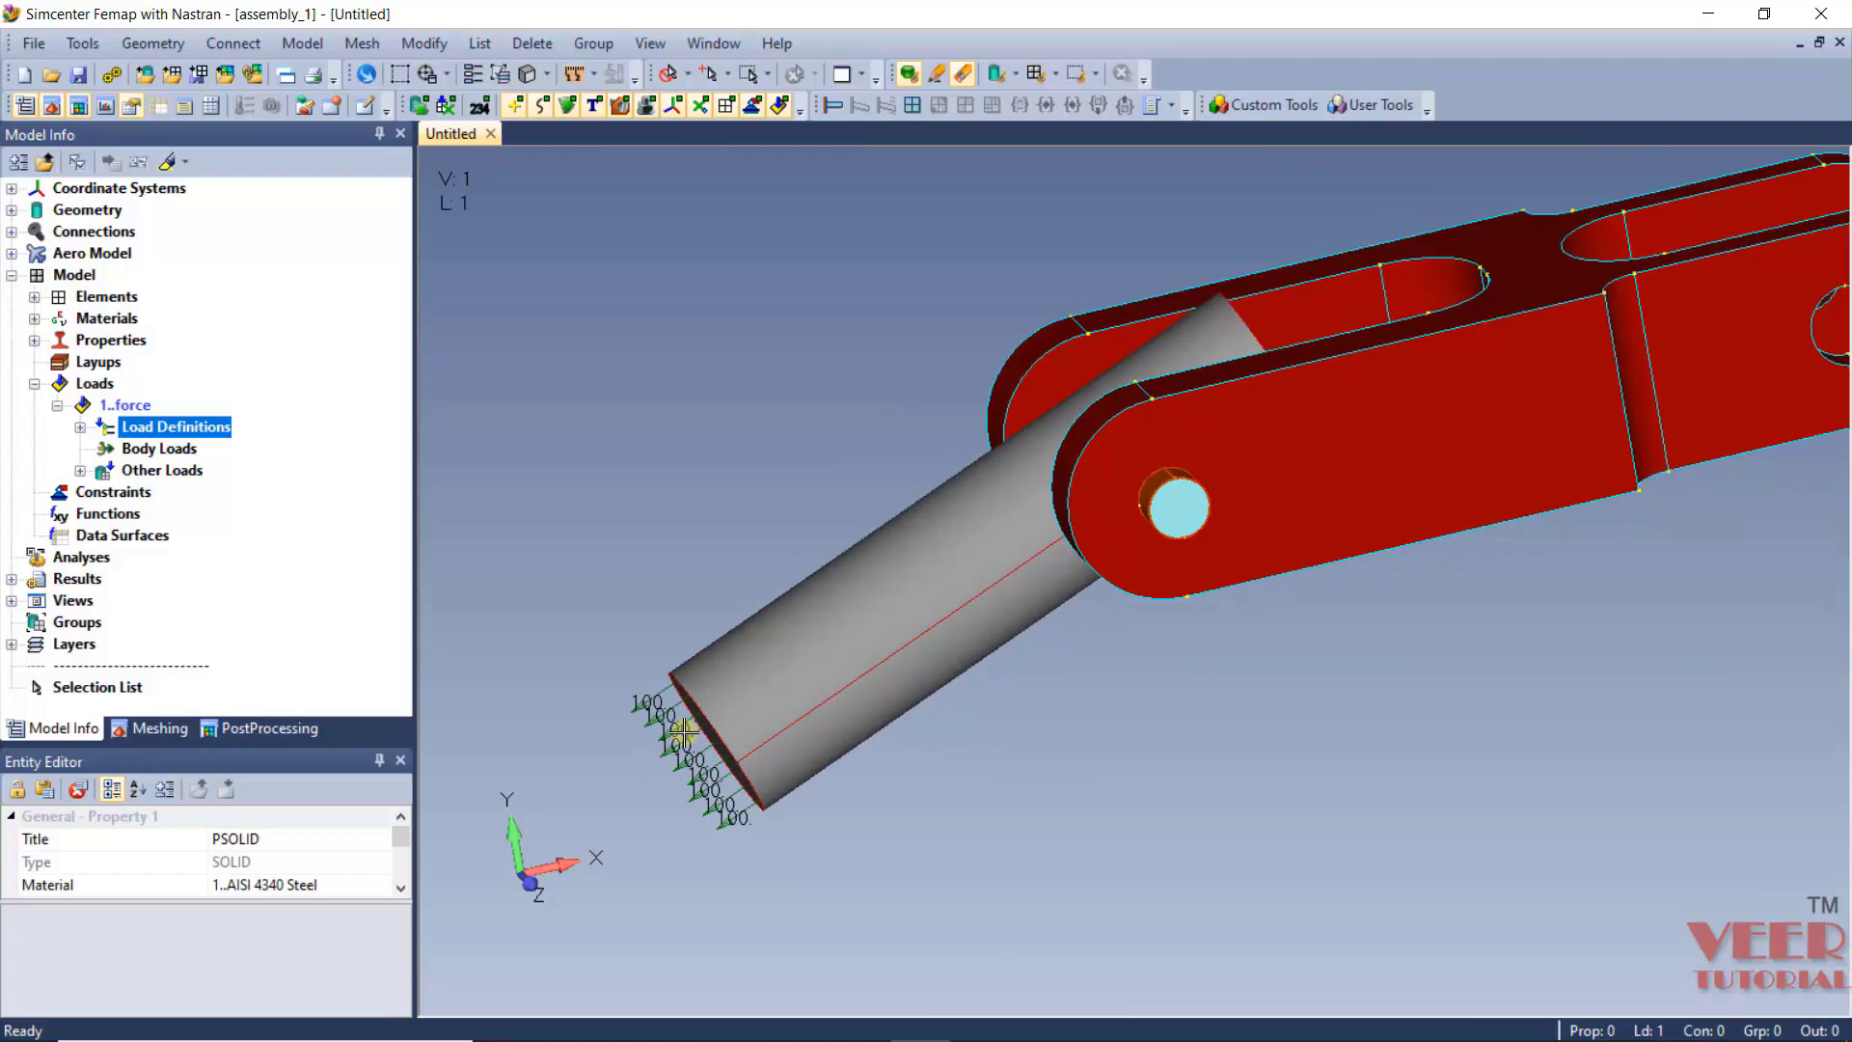
pyautogui.hotkey('ctrl', 'a')
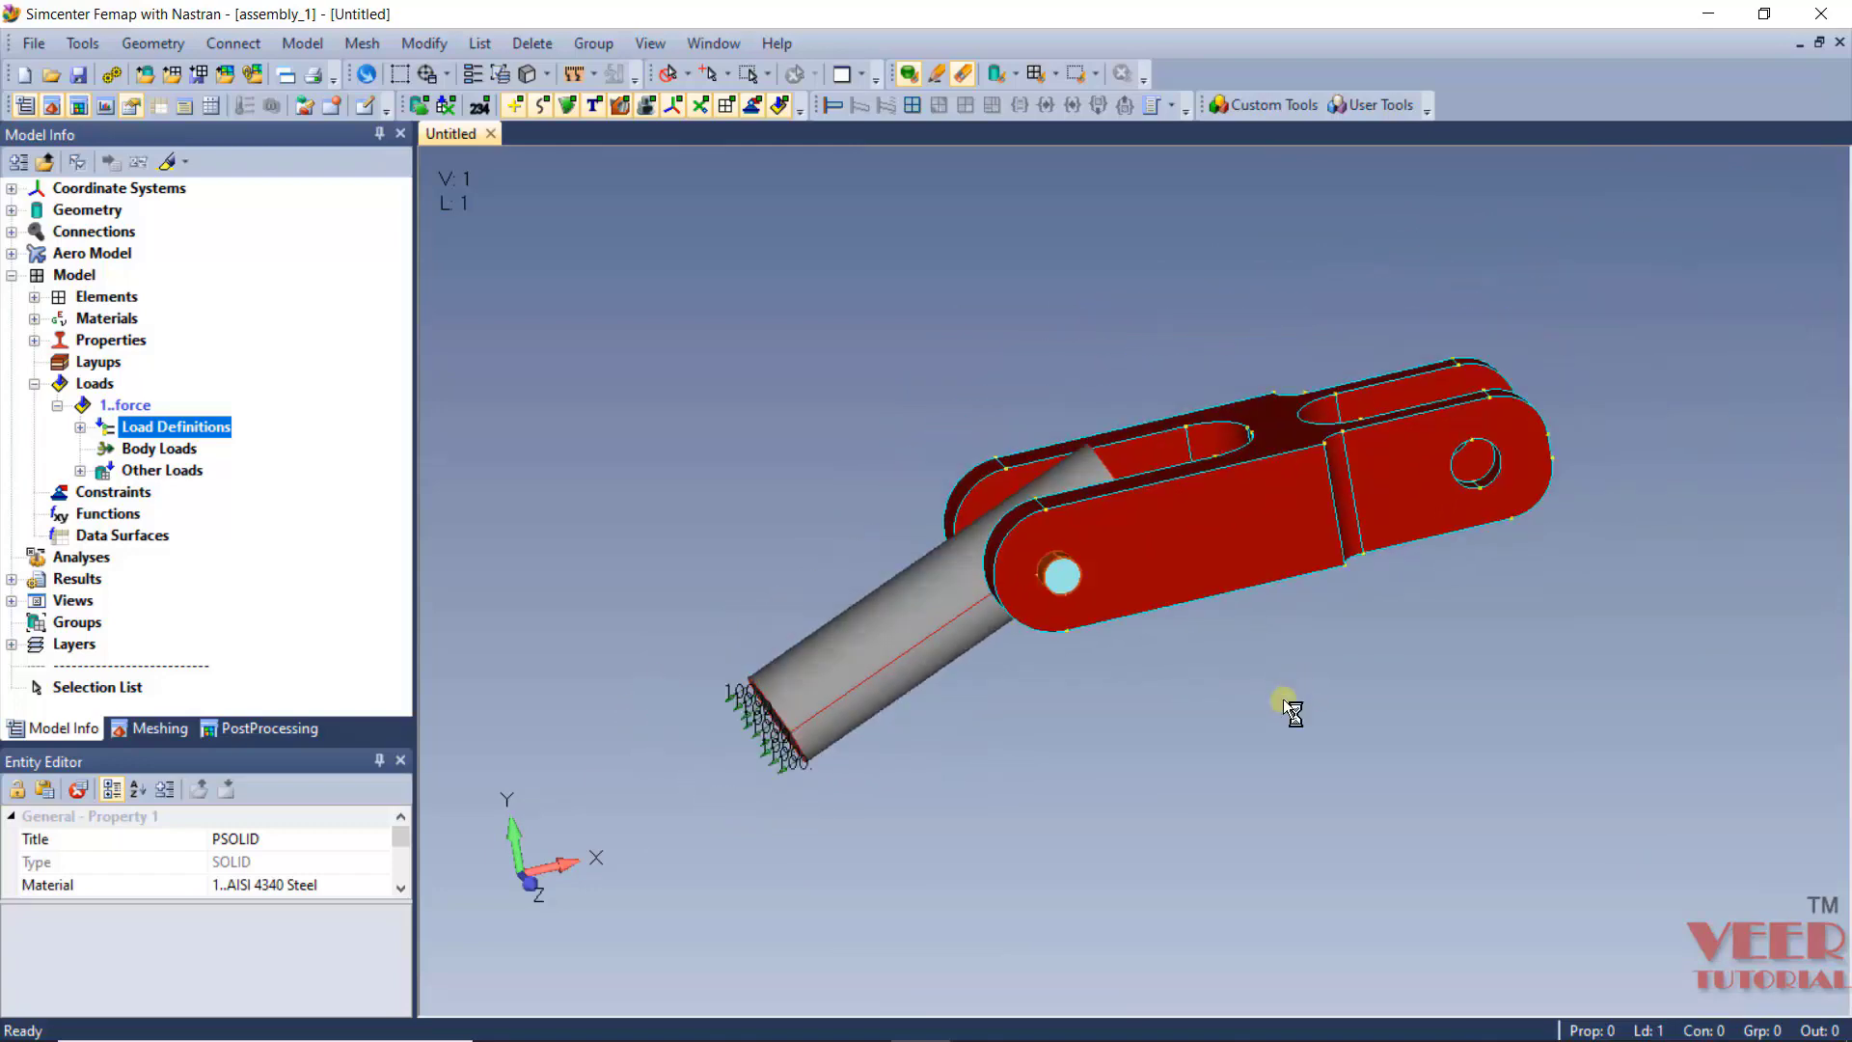
pyautogui.moveTo(1293, 712); pyautogui.dragTo(1425, 447, button='middle')
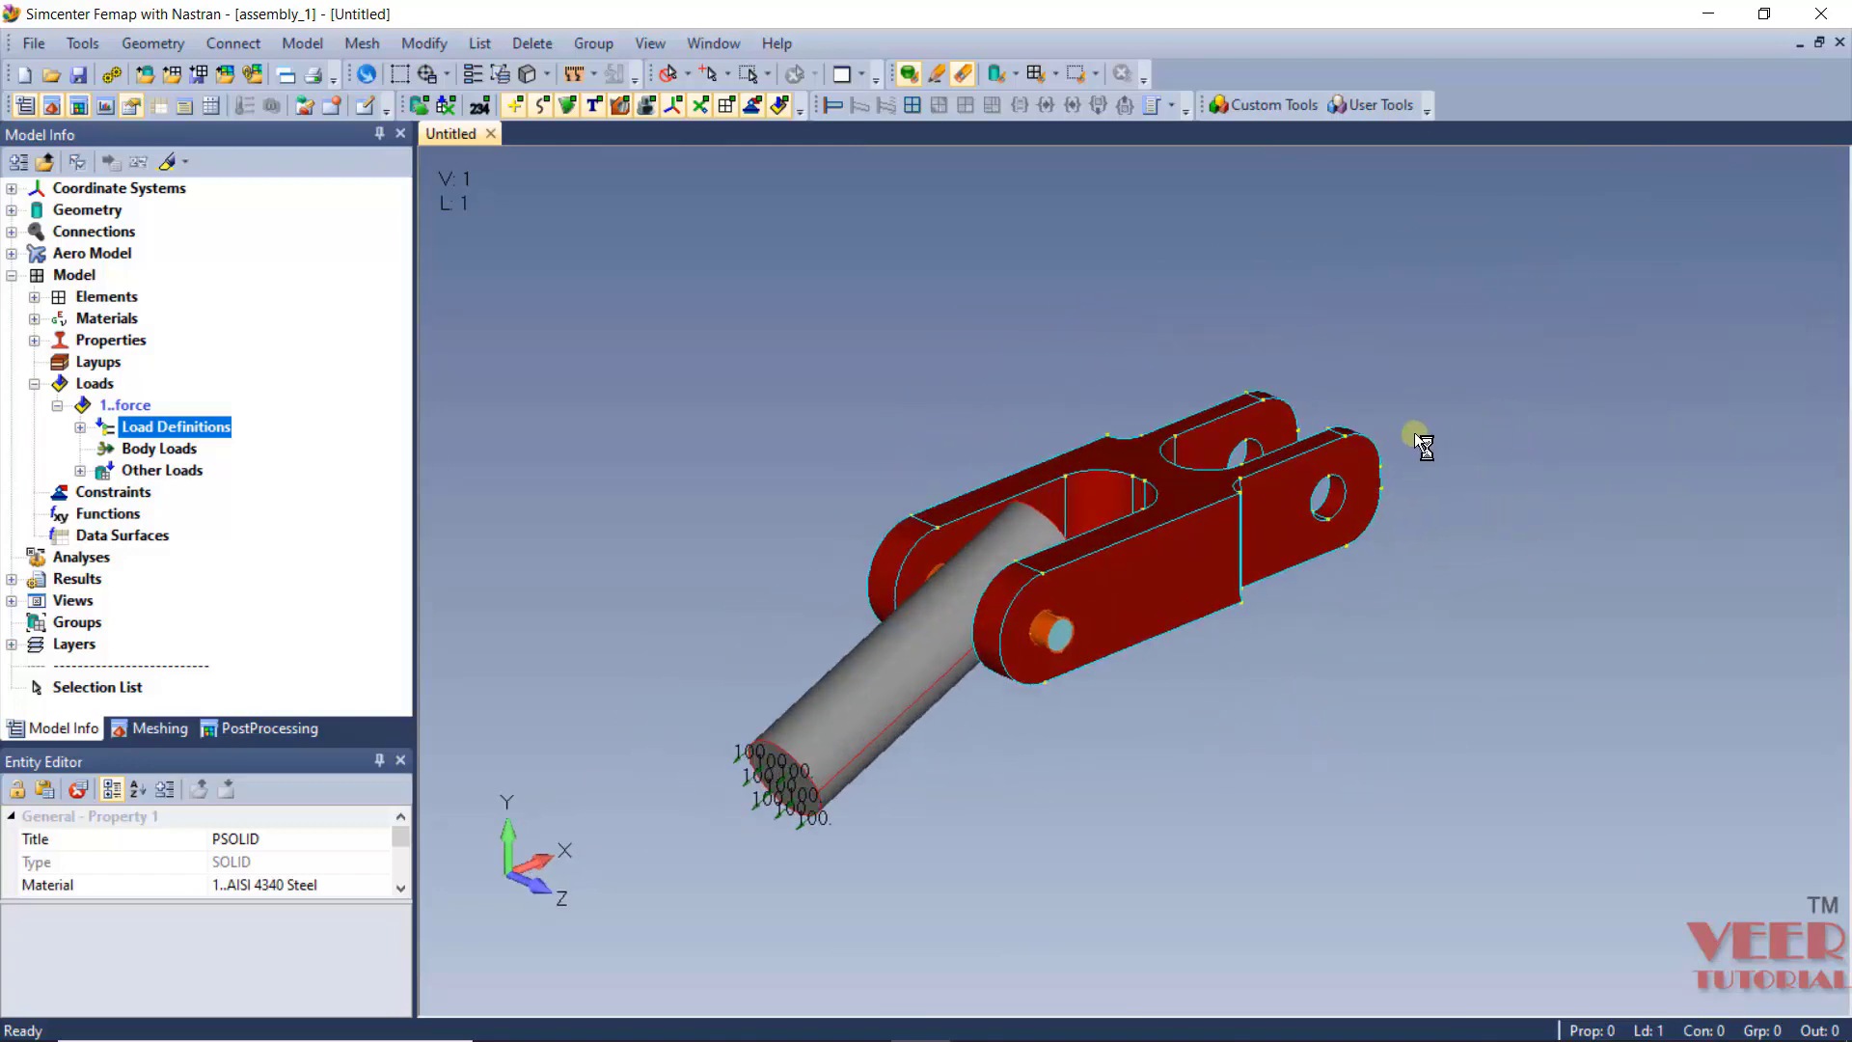
# Select the Constraints category in the model tree and bring up the Model menu.
pyautogui.scroll(5, 1297, 497)
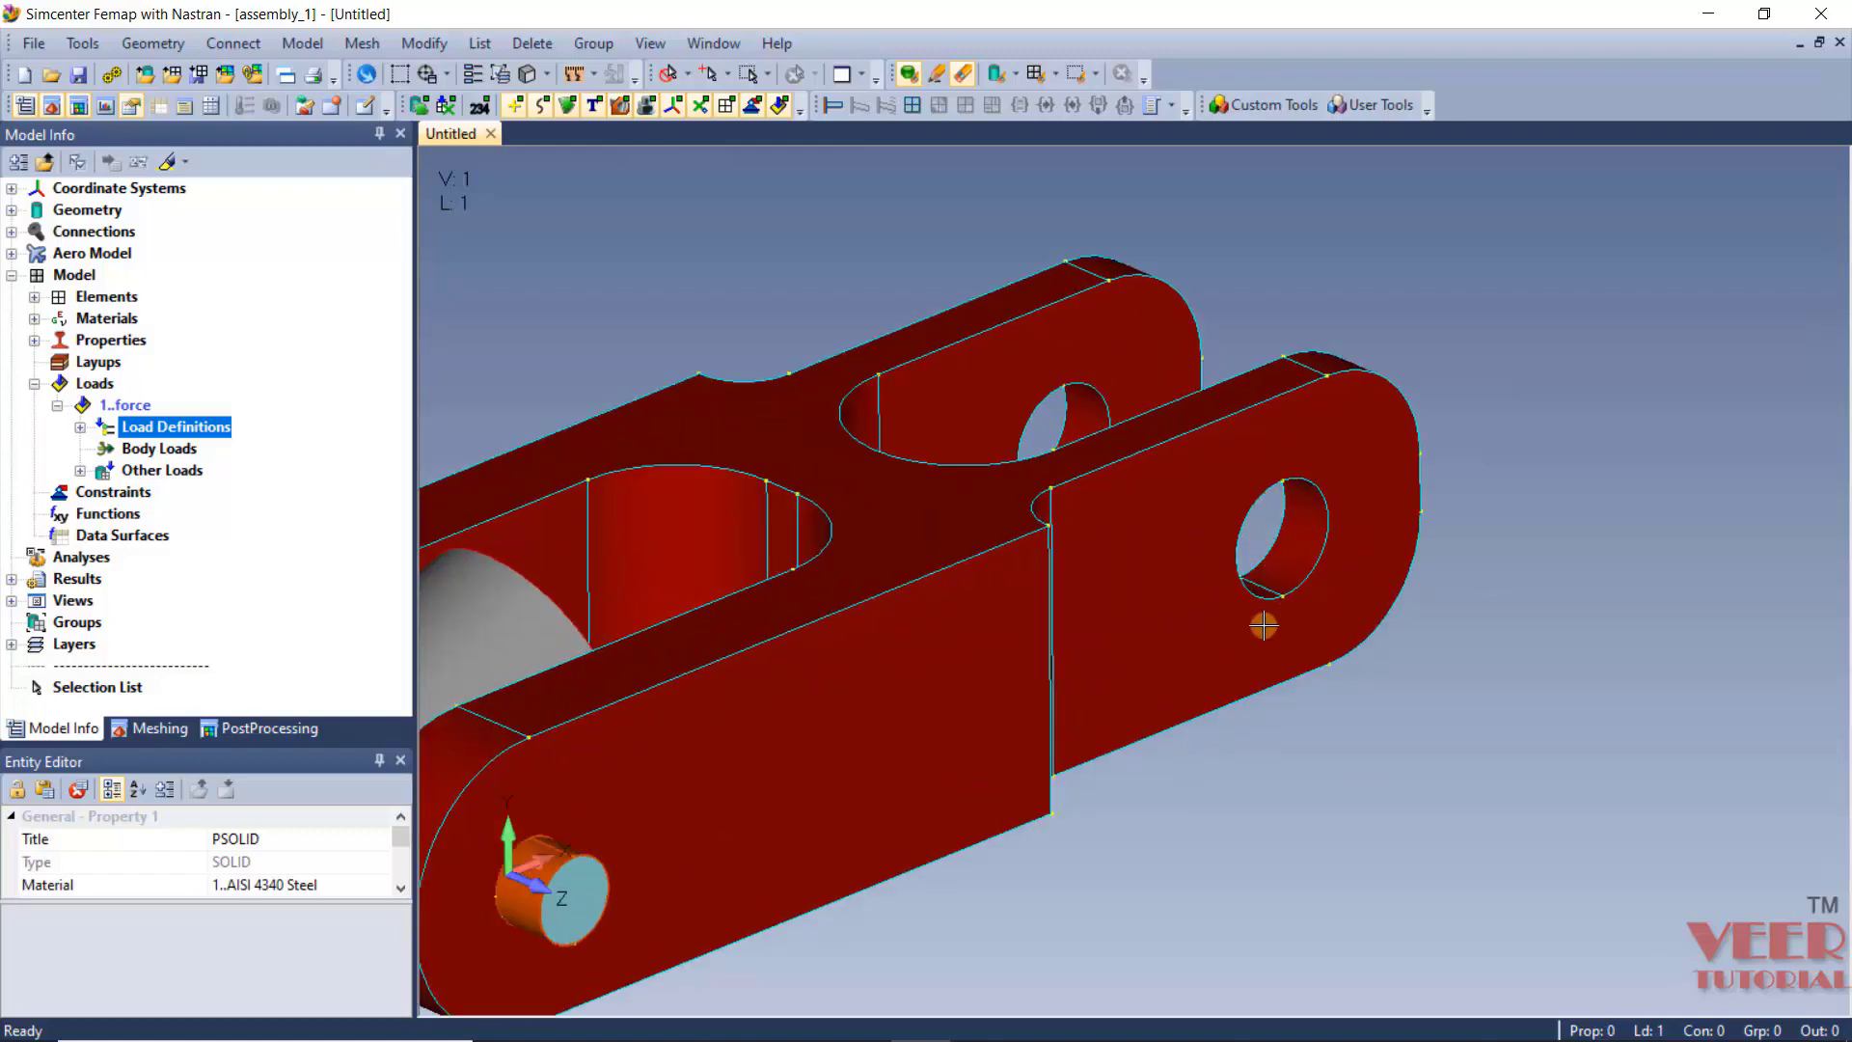
pyautogui.scroll(-2, 1370, 680)
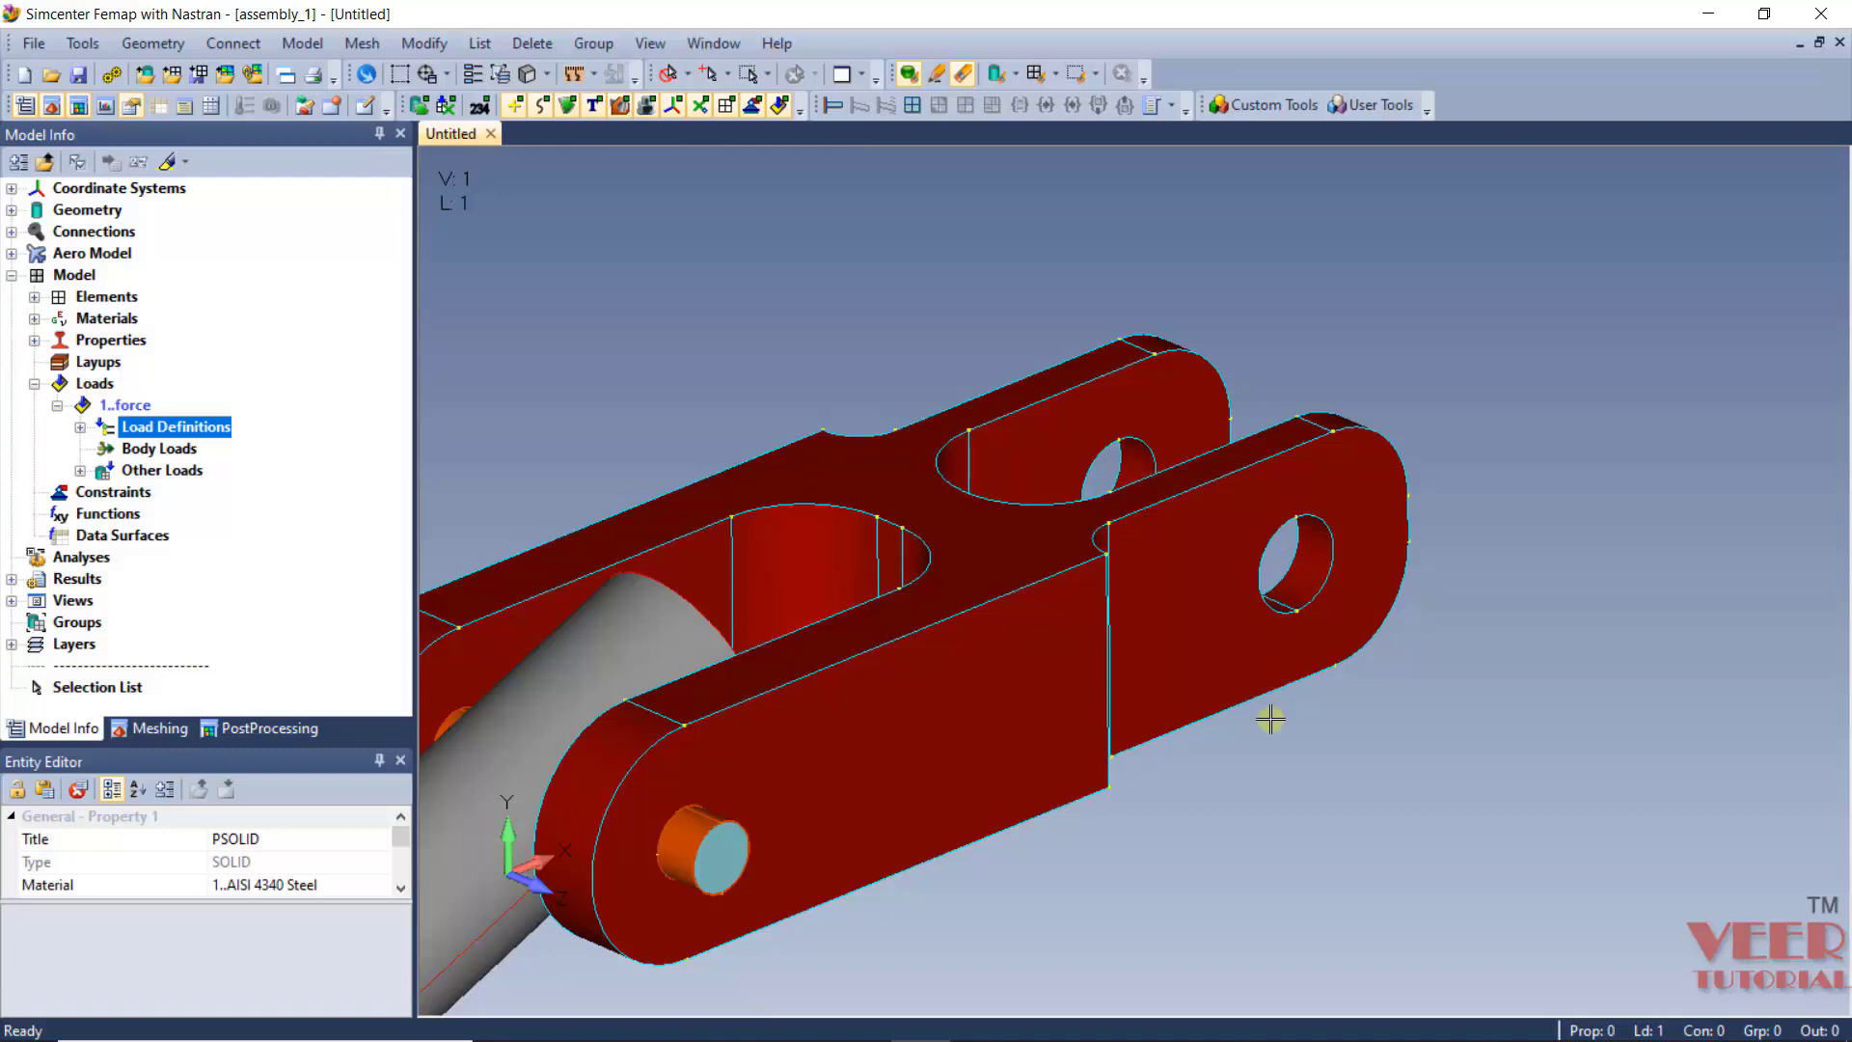
pyautogui.click(100, 493)
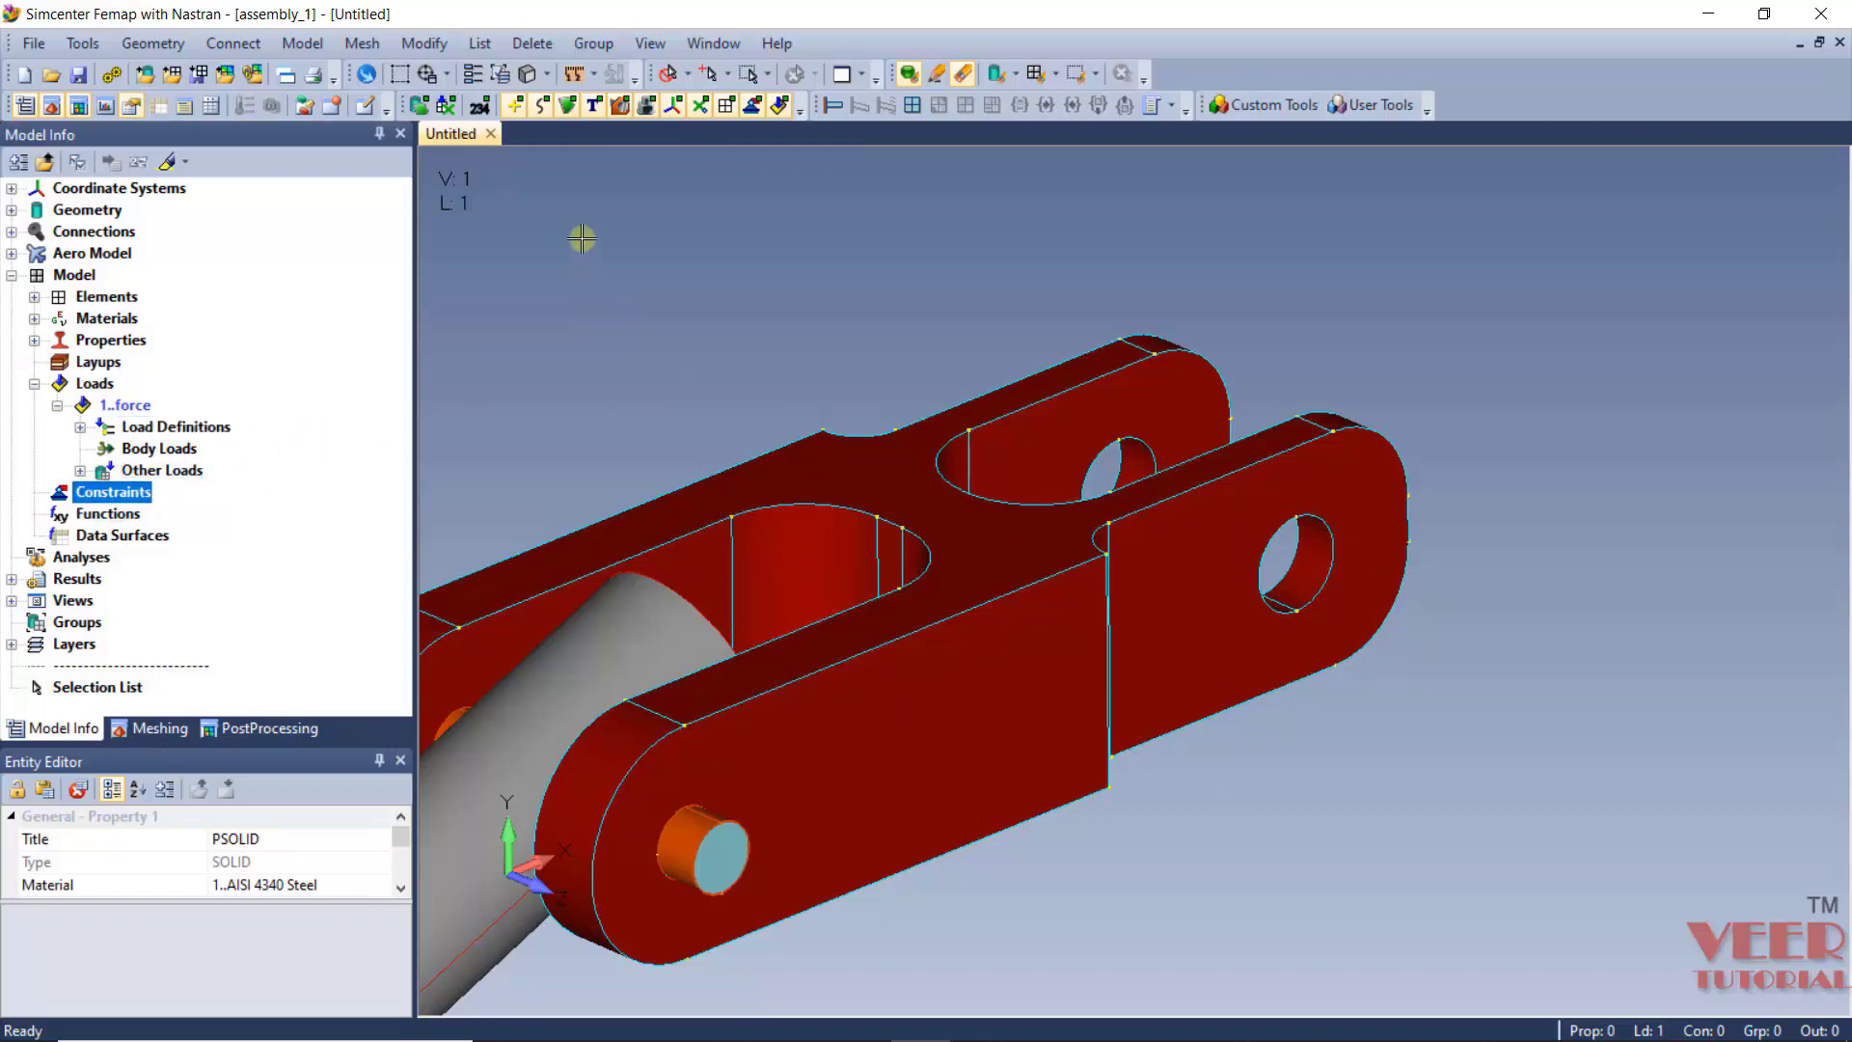
pyautogui.click(314, 45)
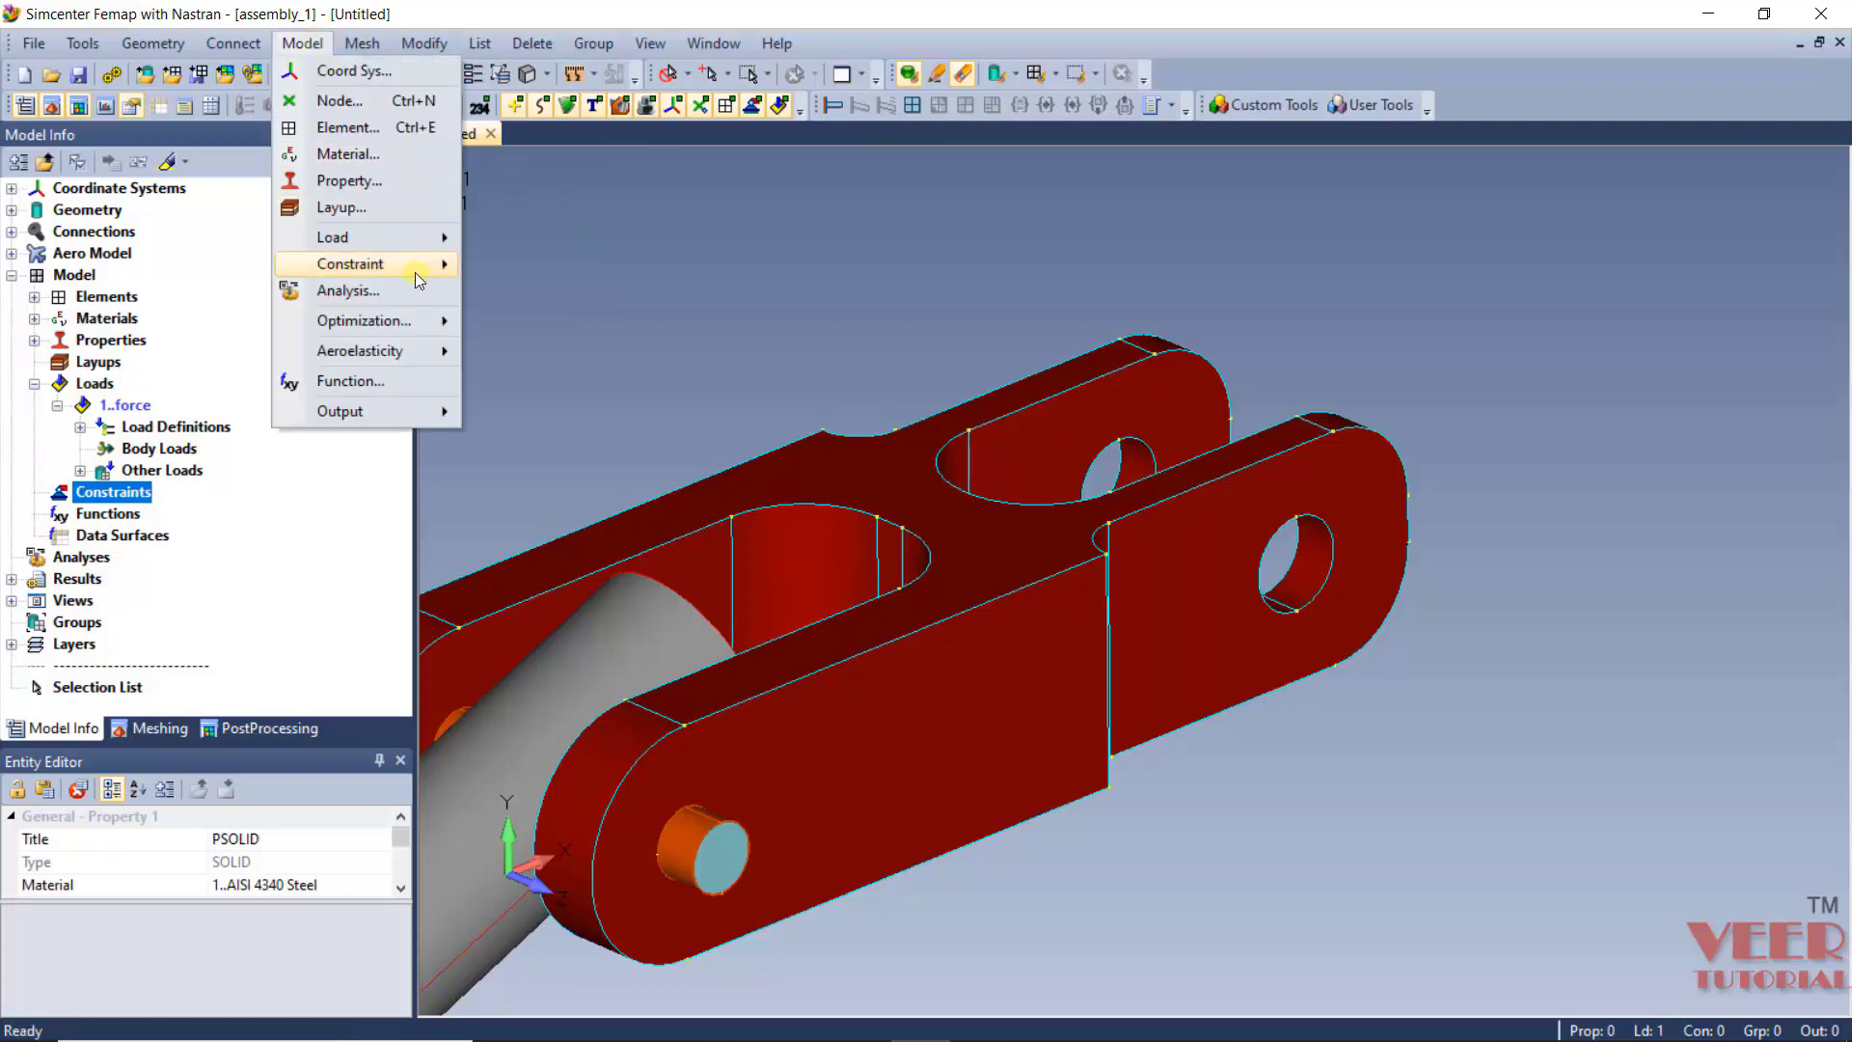
# Start a surface constraint in a new constraint set titled 'pin'.
pyautogui.moveTo(417, 266)
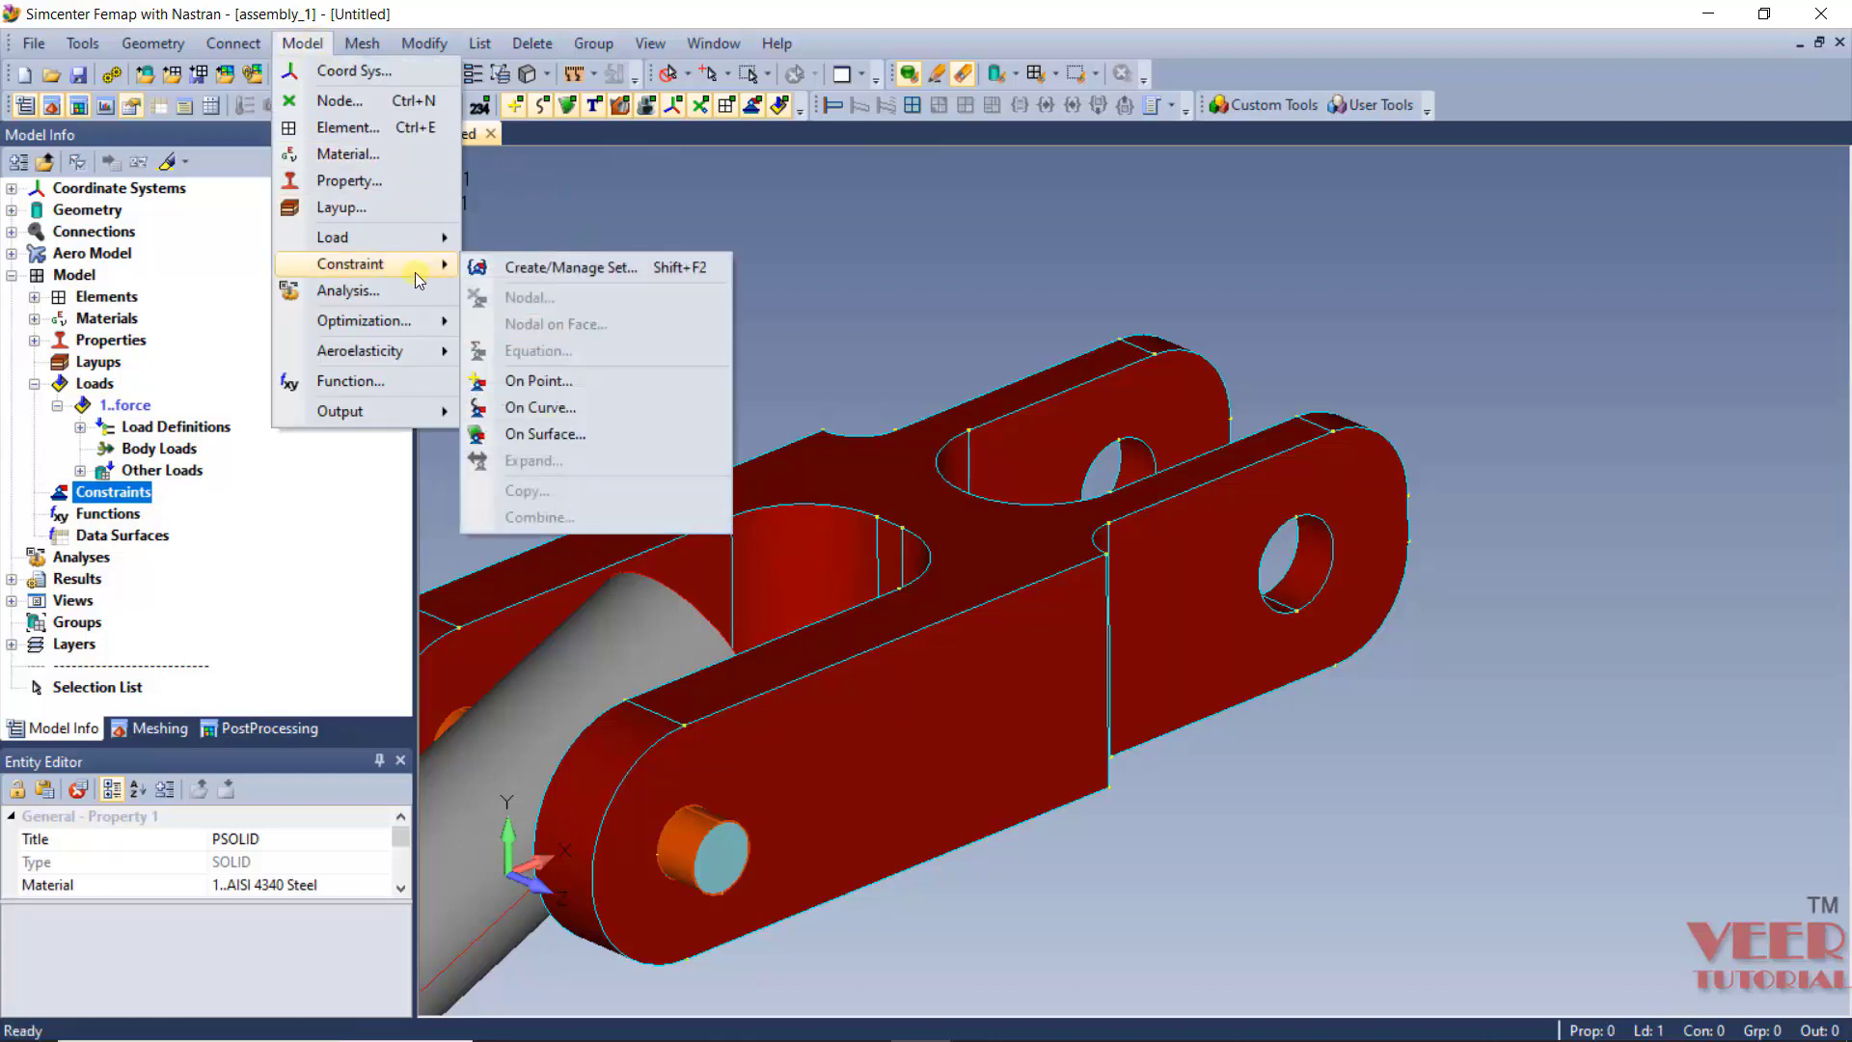
pyautogui.click(553, 434)
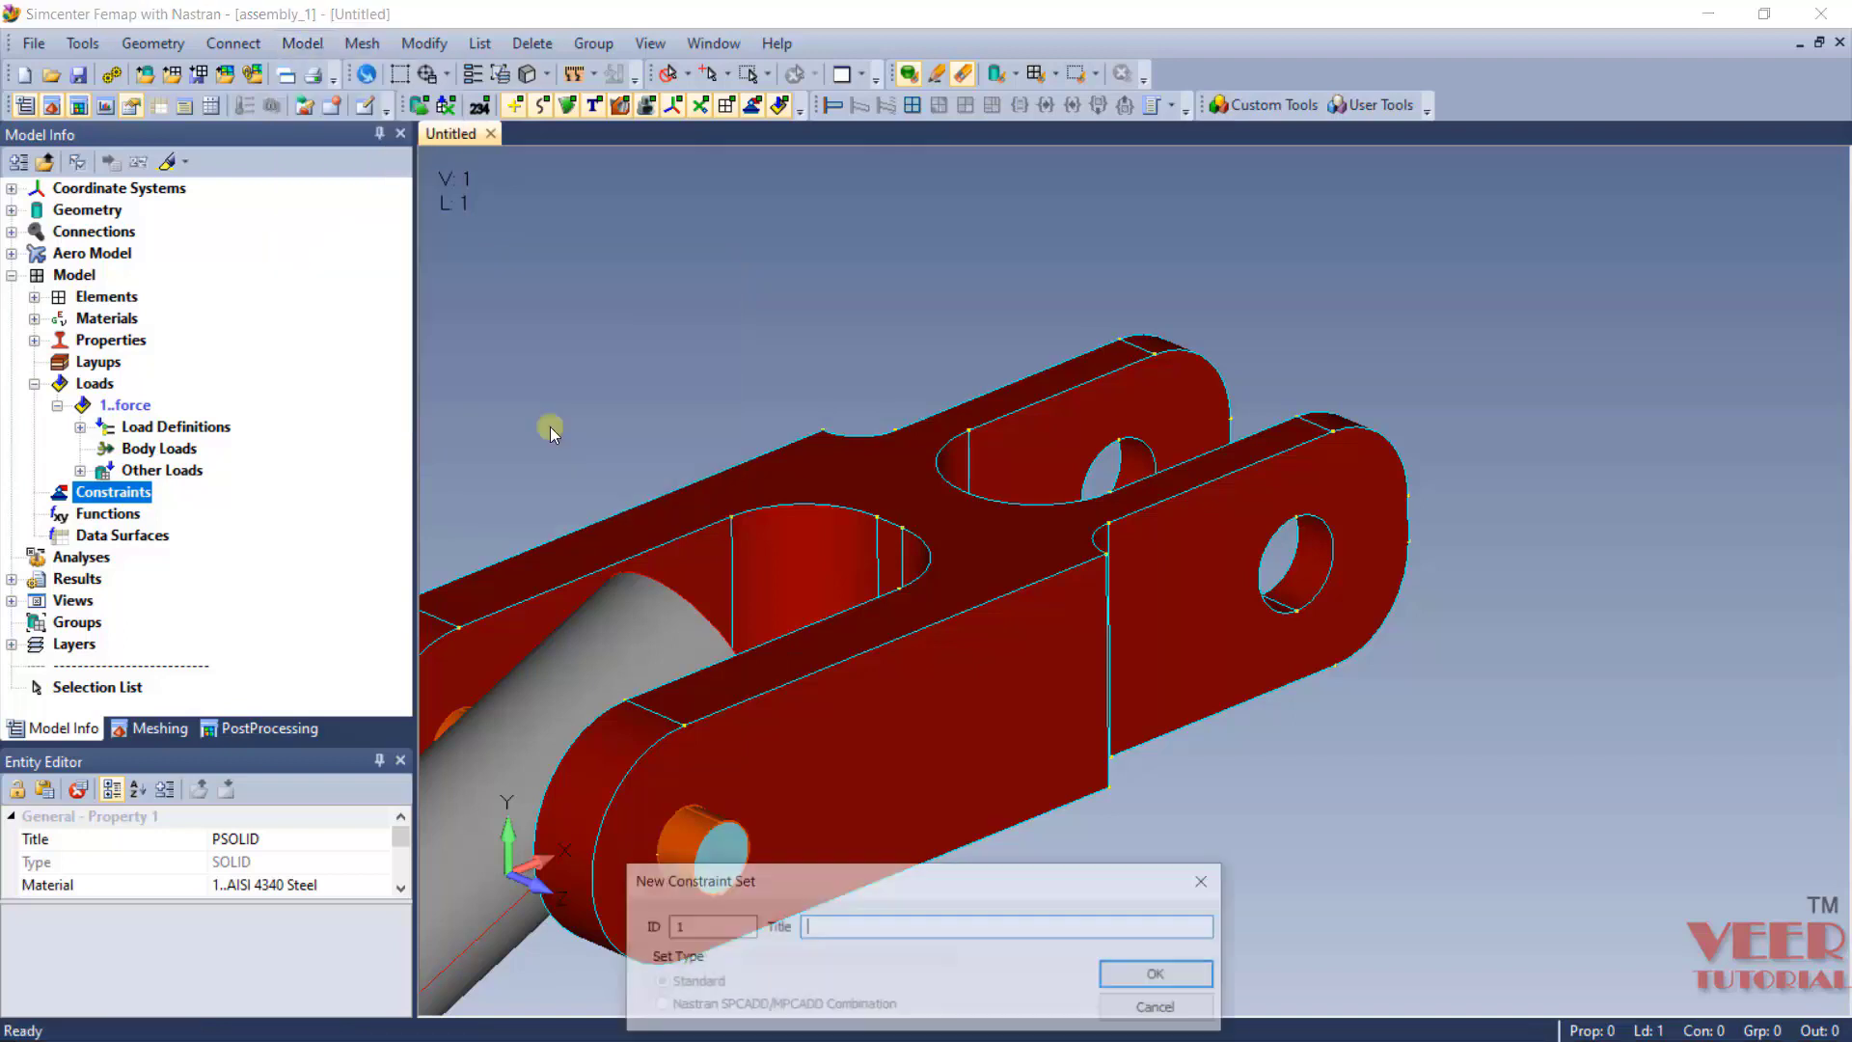
pyautogui.moveTo(772, 865); pyautogui.dragTo(576, 378)
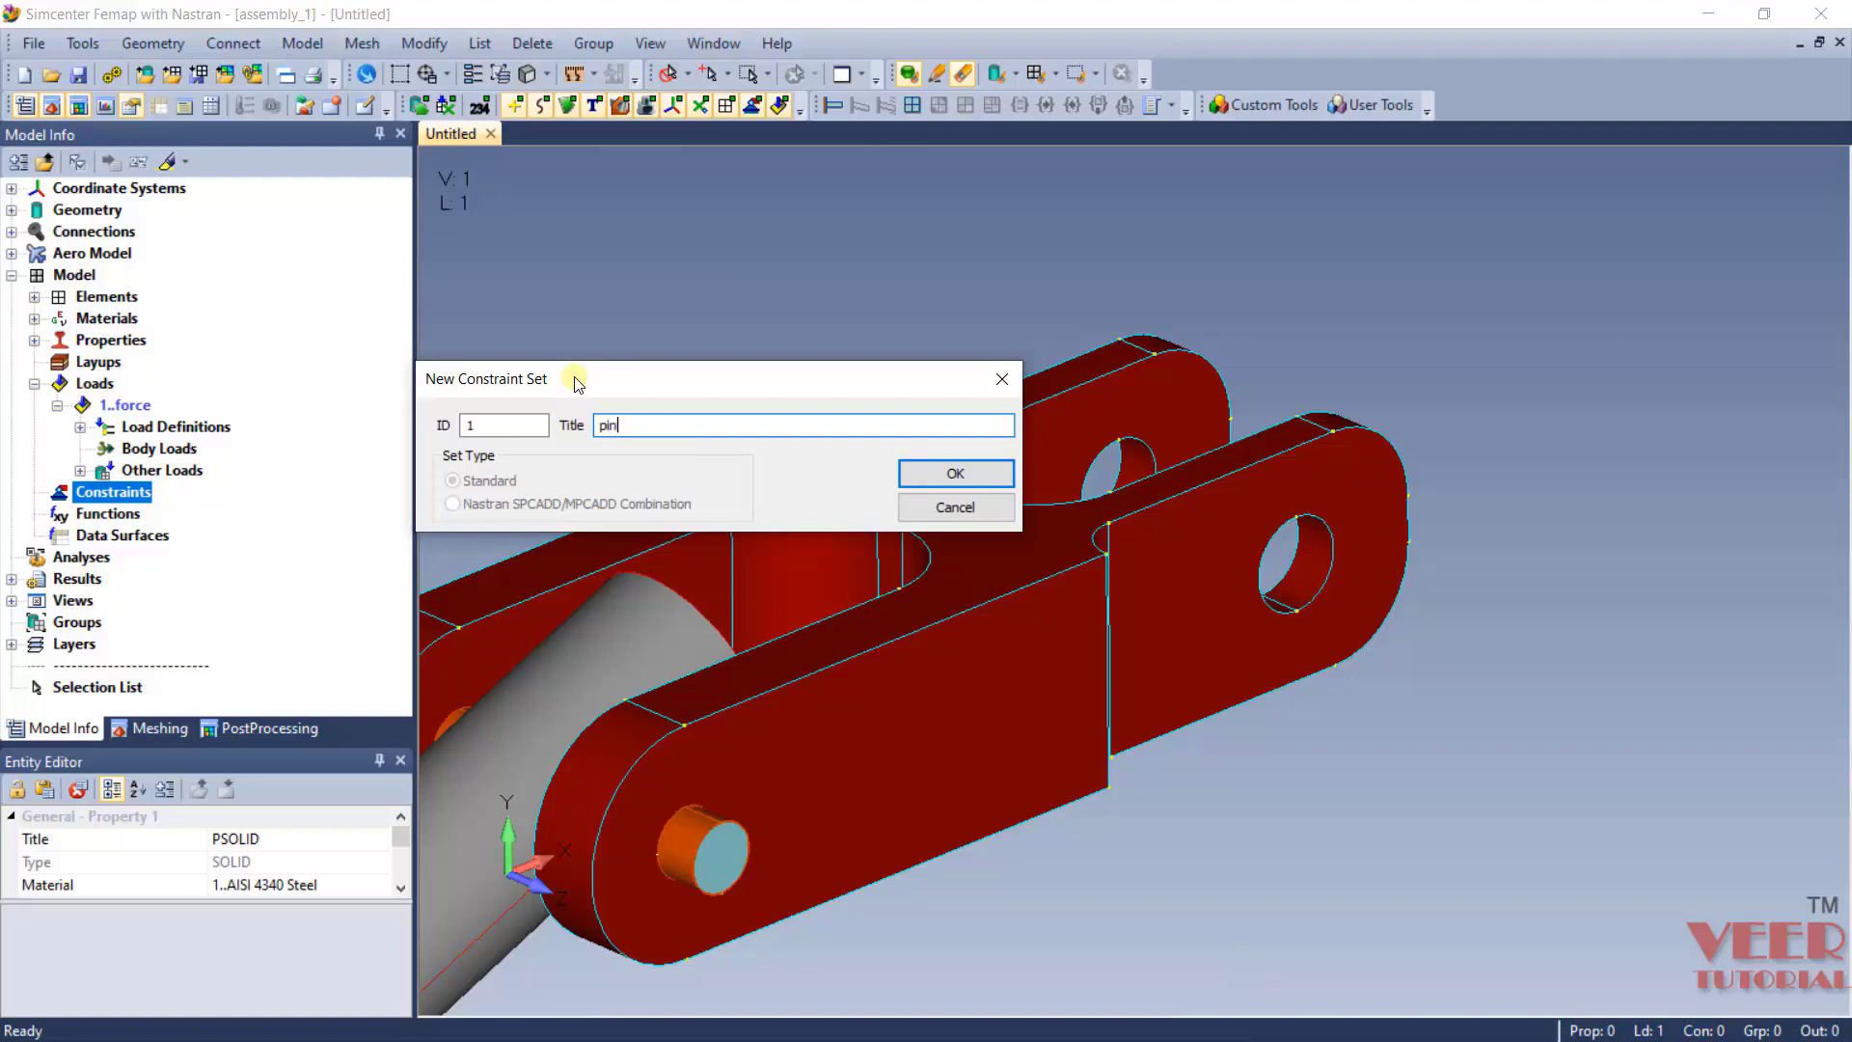
pyautogui.write('pin')
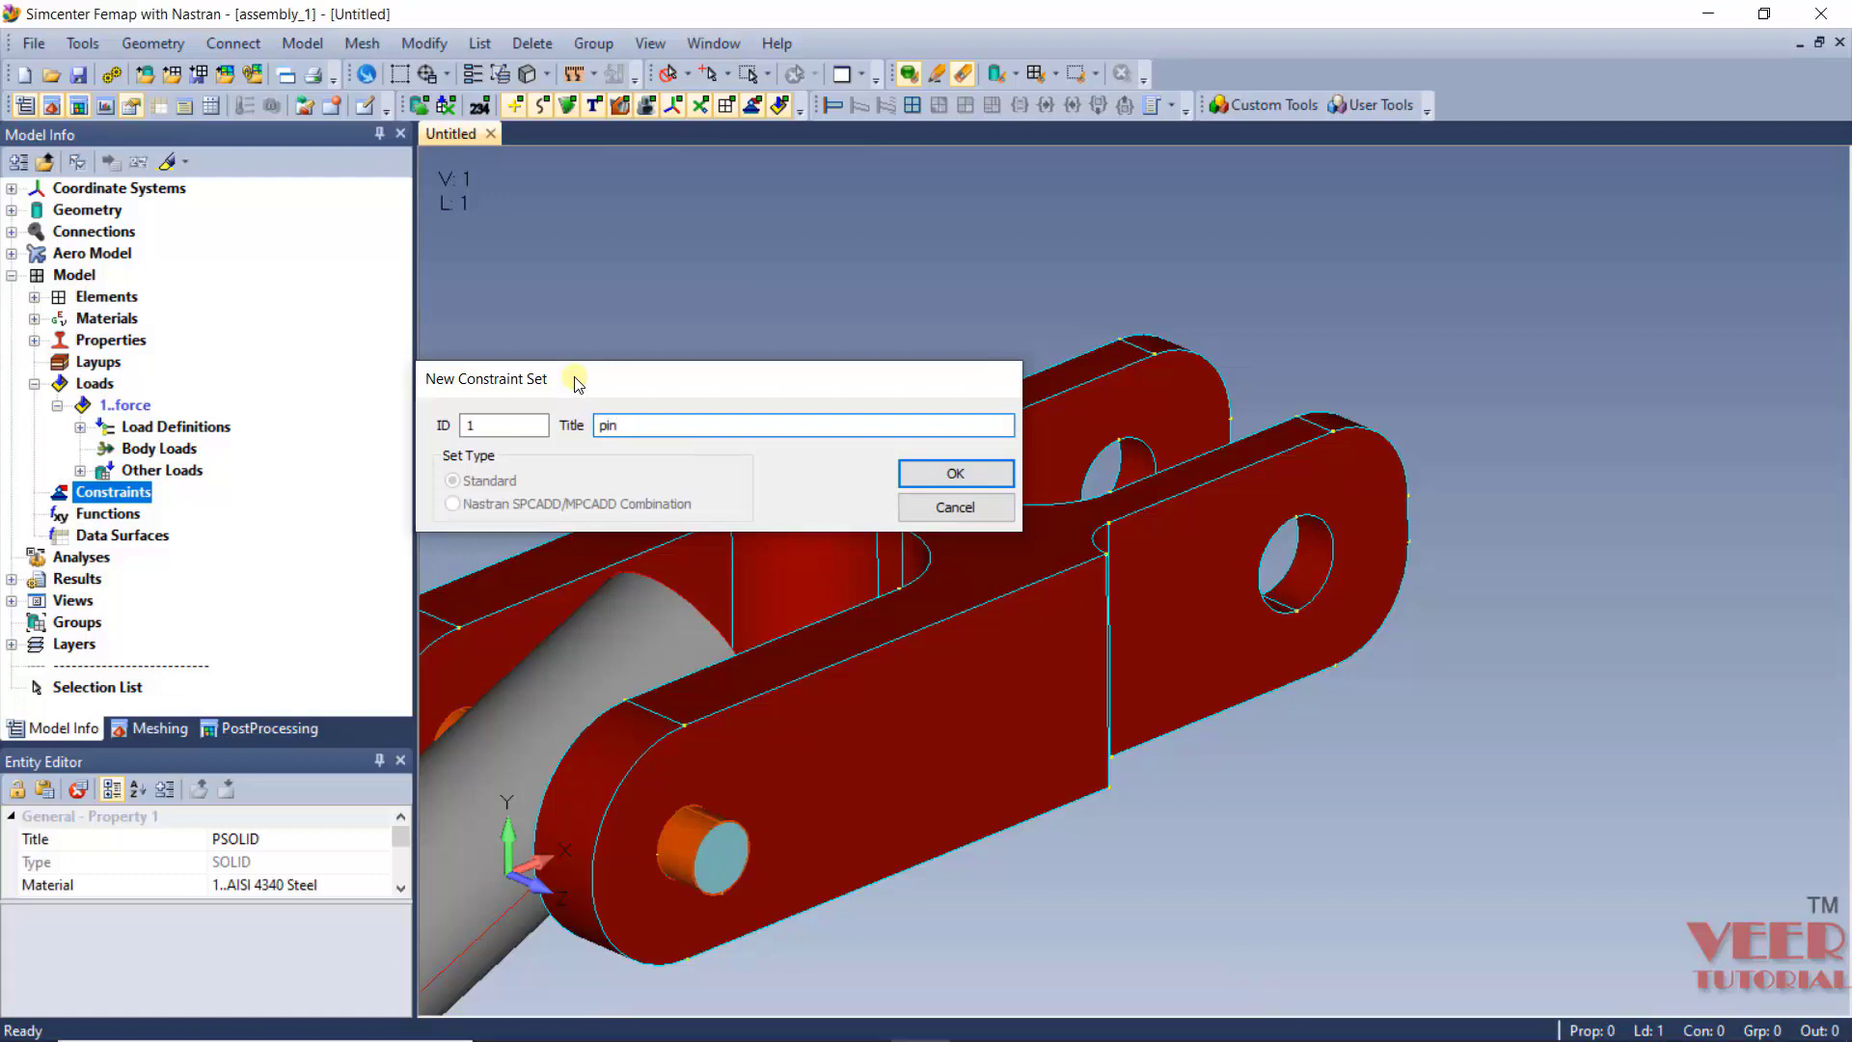
pyautogui.press('Return')
pyautogui.scroll(5, 1498, 592)
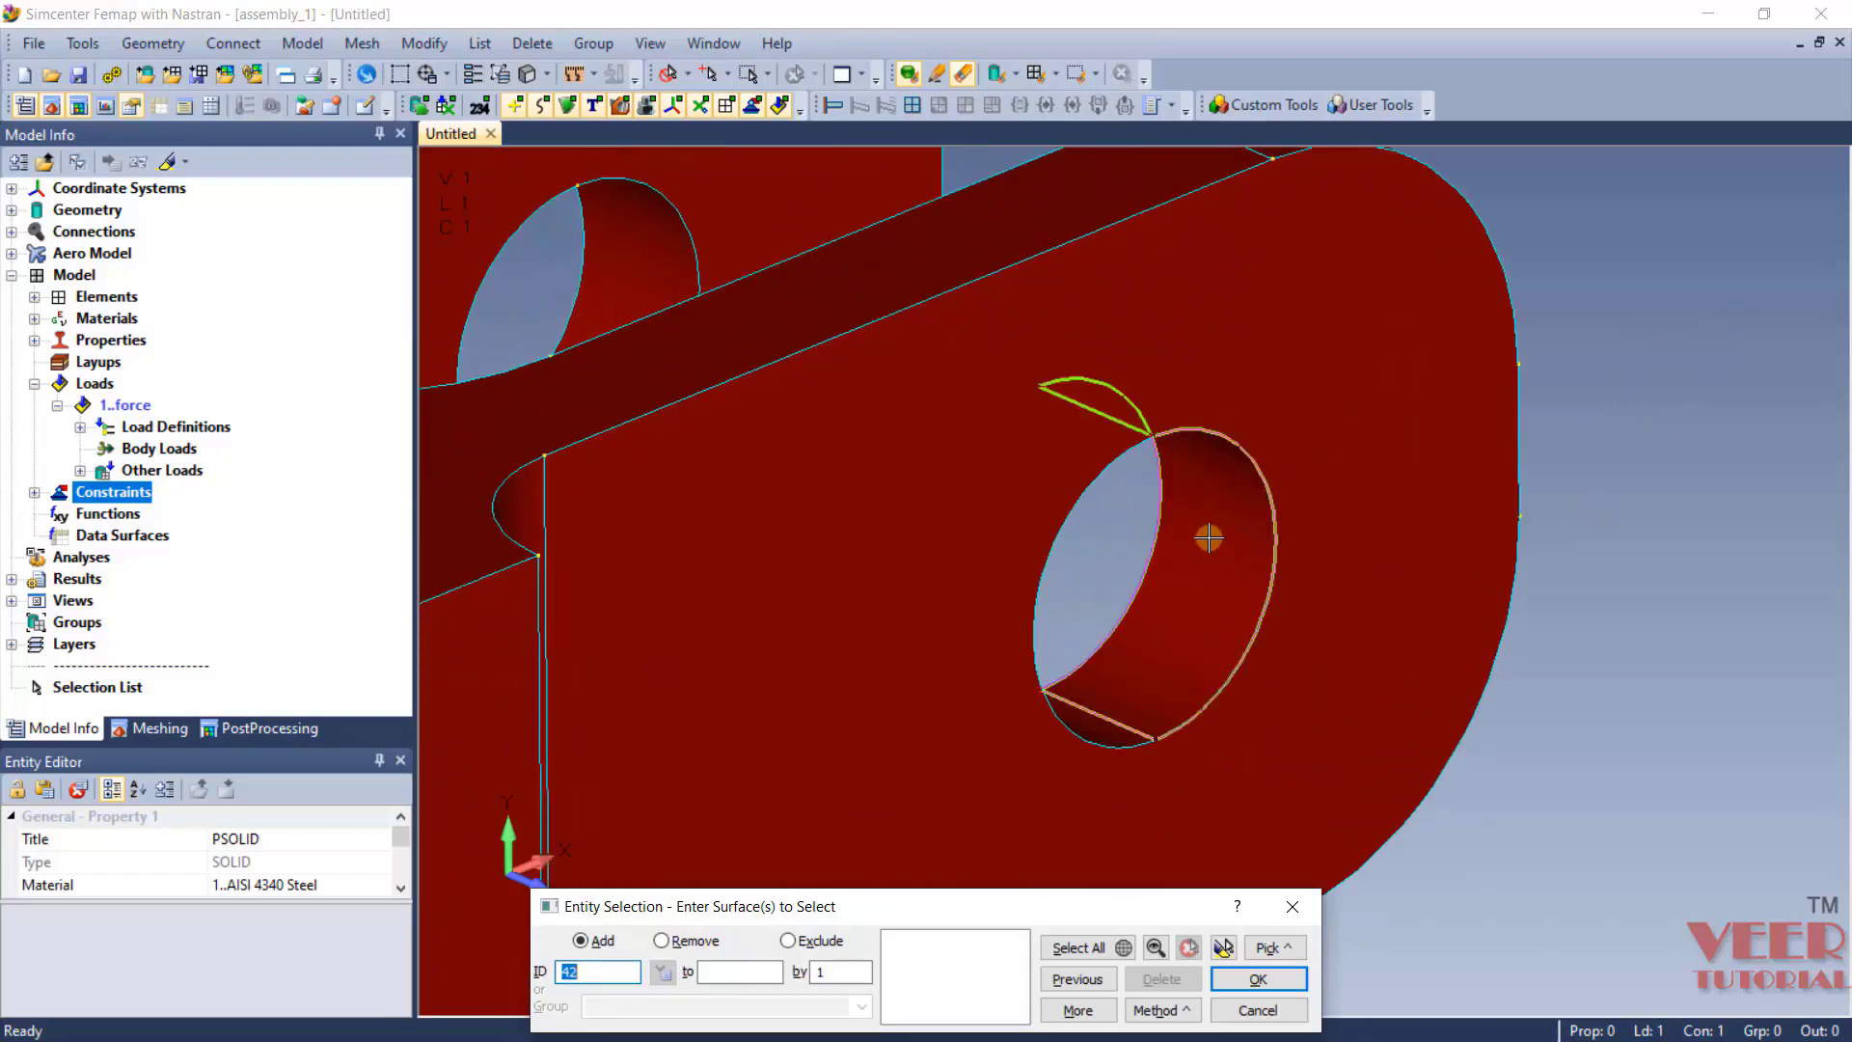
# Pick surface 32 of the first lug hole, removing the unwanted surface 8.
pyautogui.scroll(1, 1218, 538)
pyautogui.click(1215, 535)
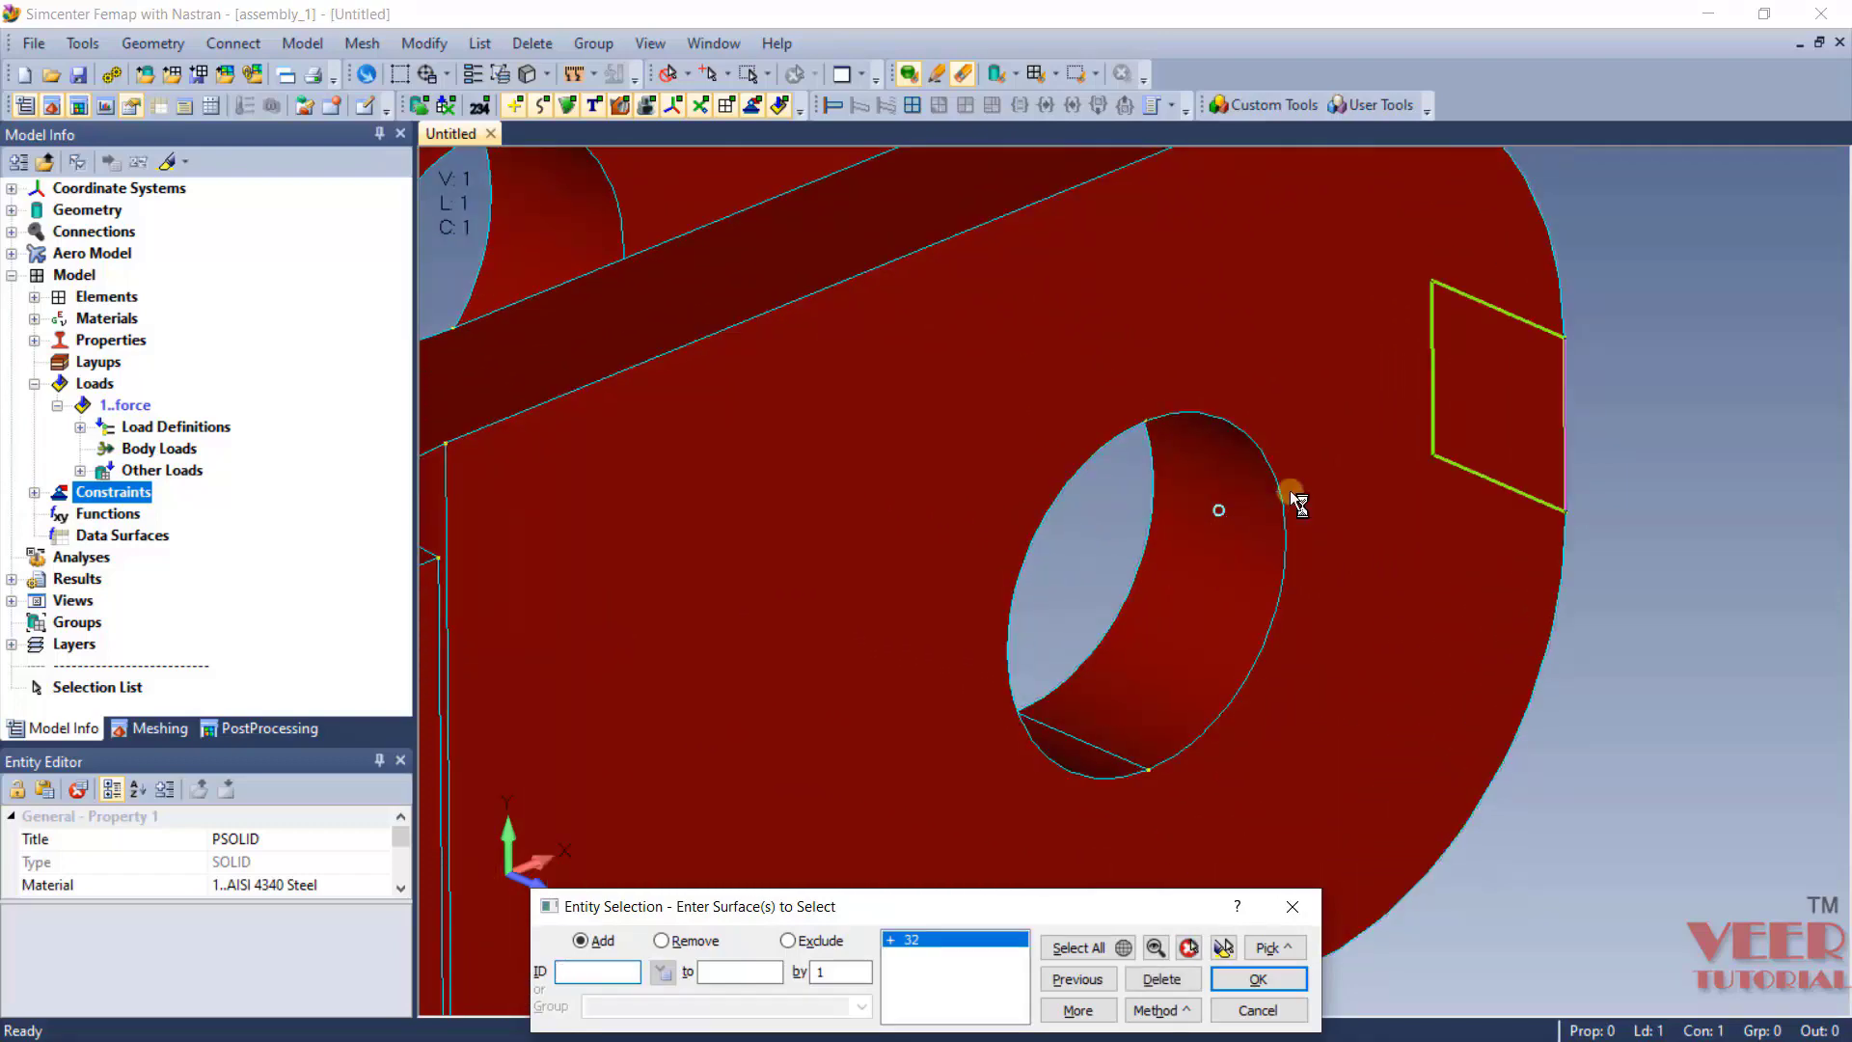
pyautogui.scroll(-2, 1230, 526)
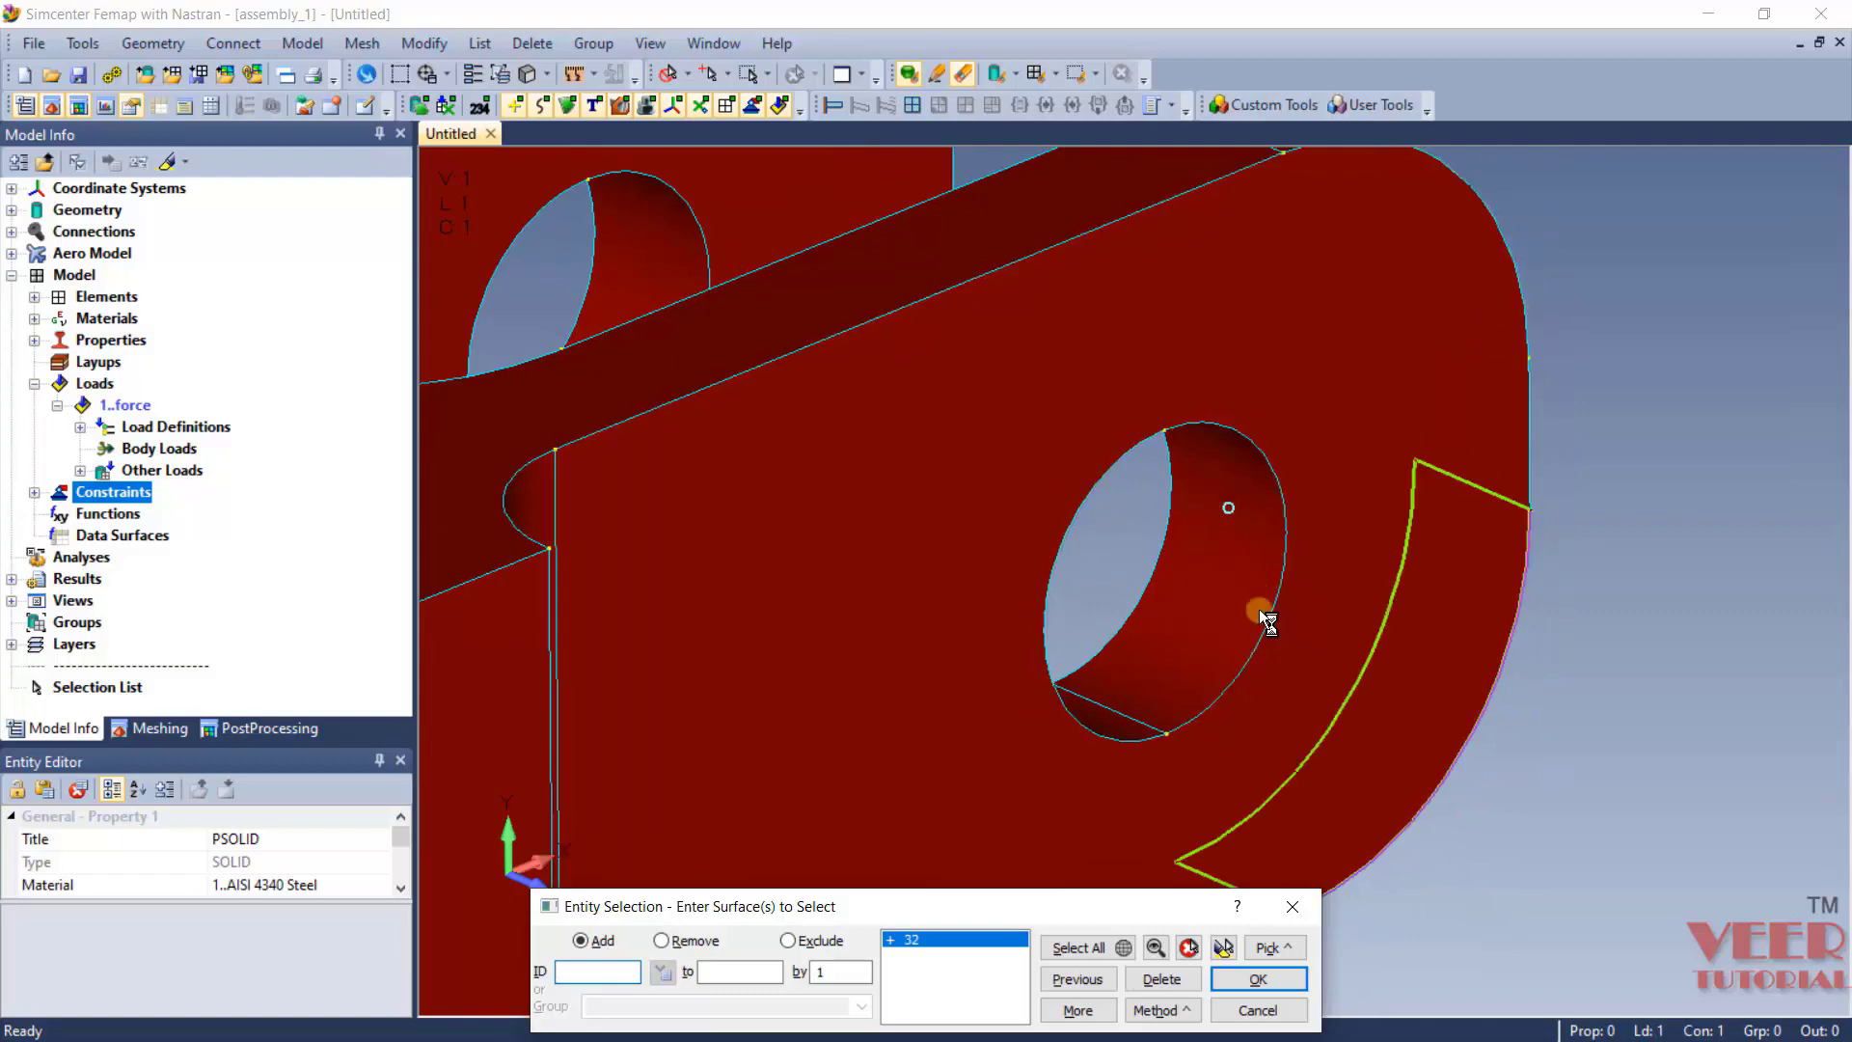
pyautogui.scroll(-3, 1264, 608)
pyautogui.scroll(2, 1445, 543)
pyautogui.moveTo(1446, 543); pyautogui.dragTo(1178, 649, button='middle')
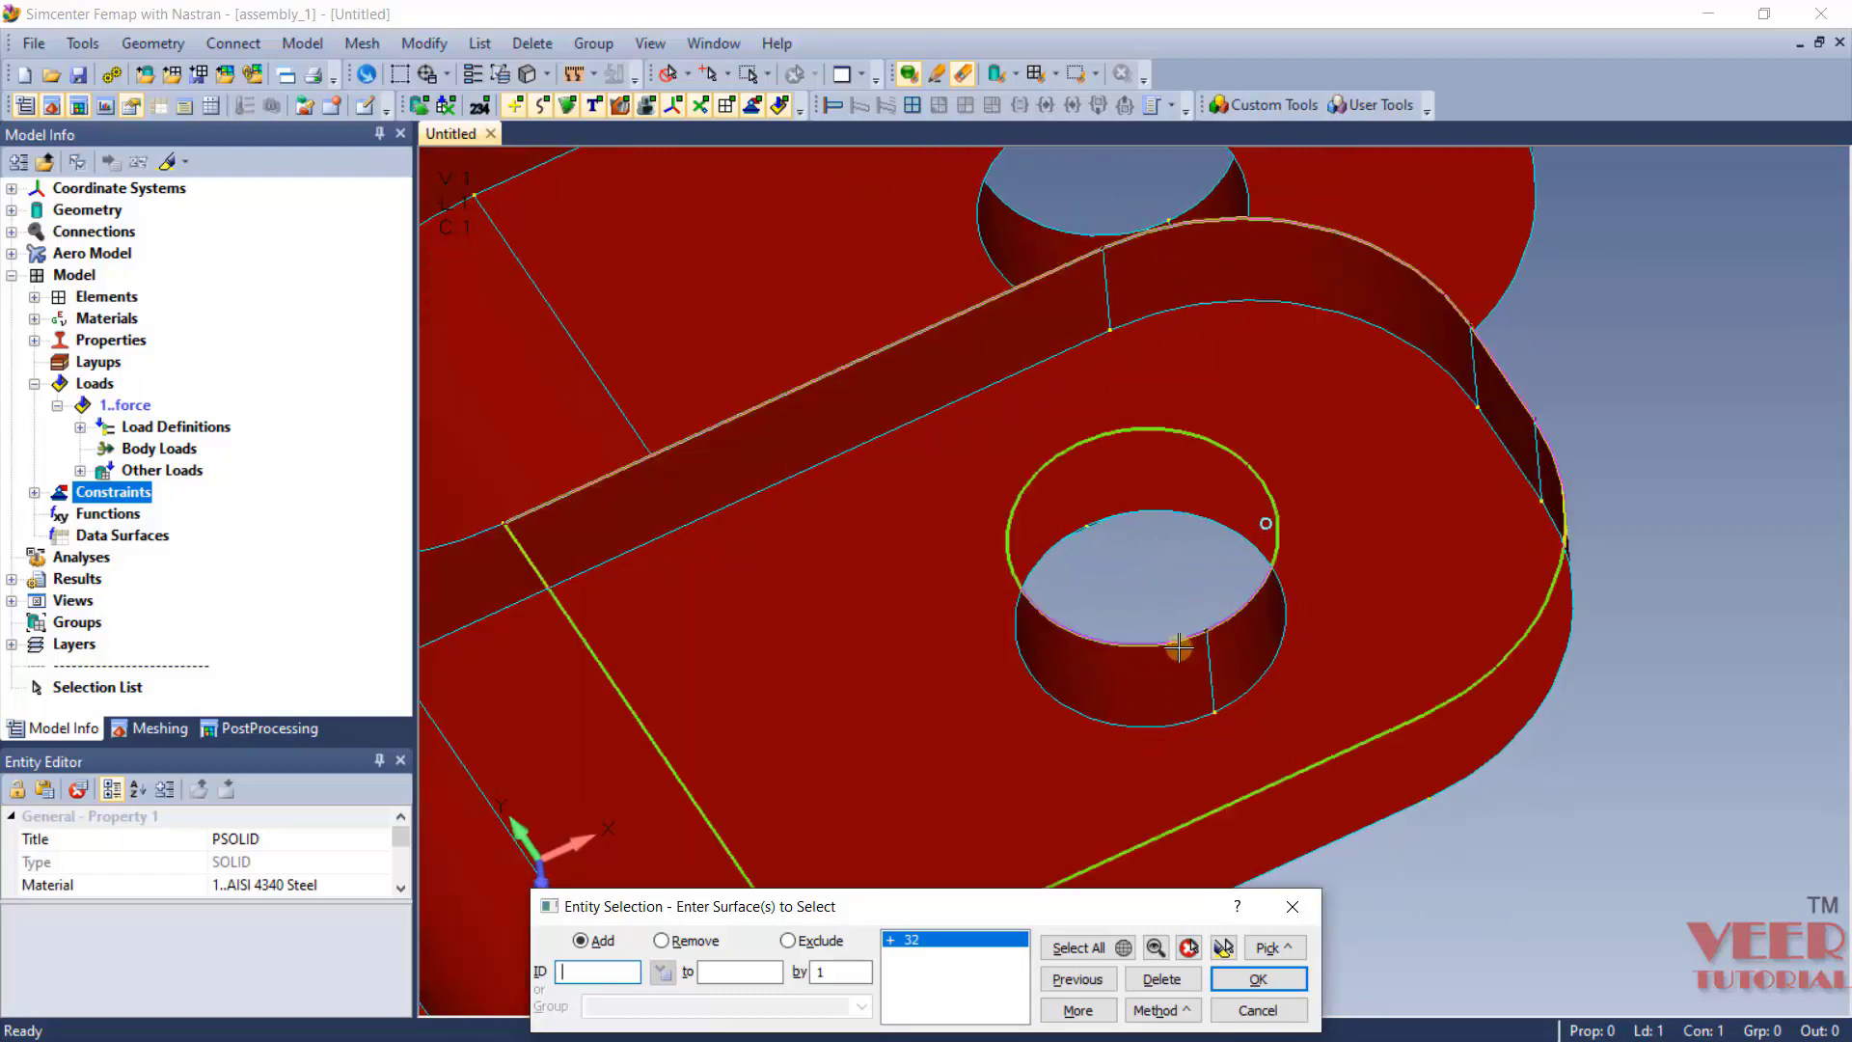
pyautogui.click(1124, 682)
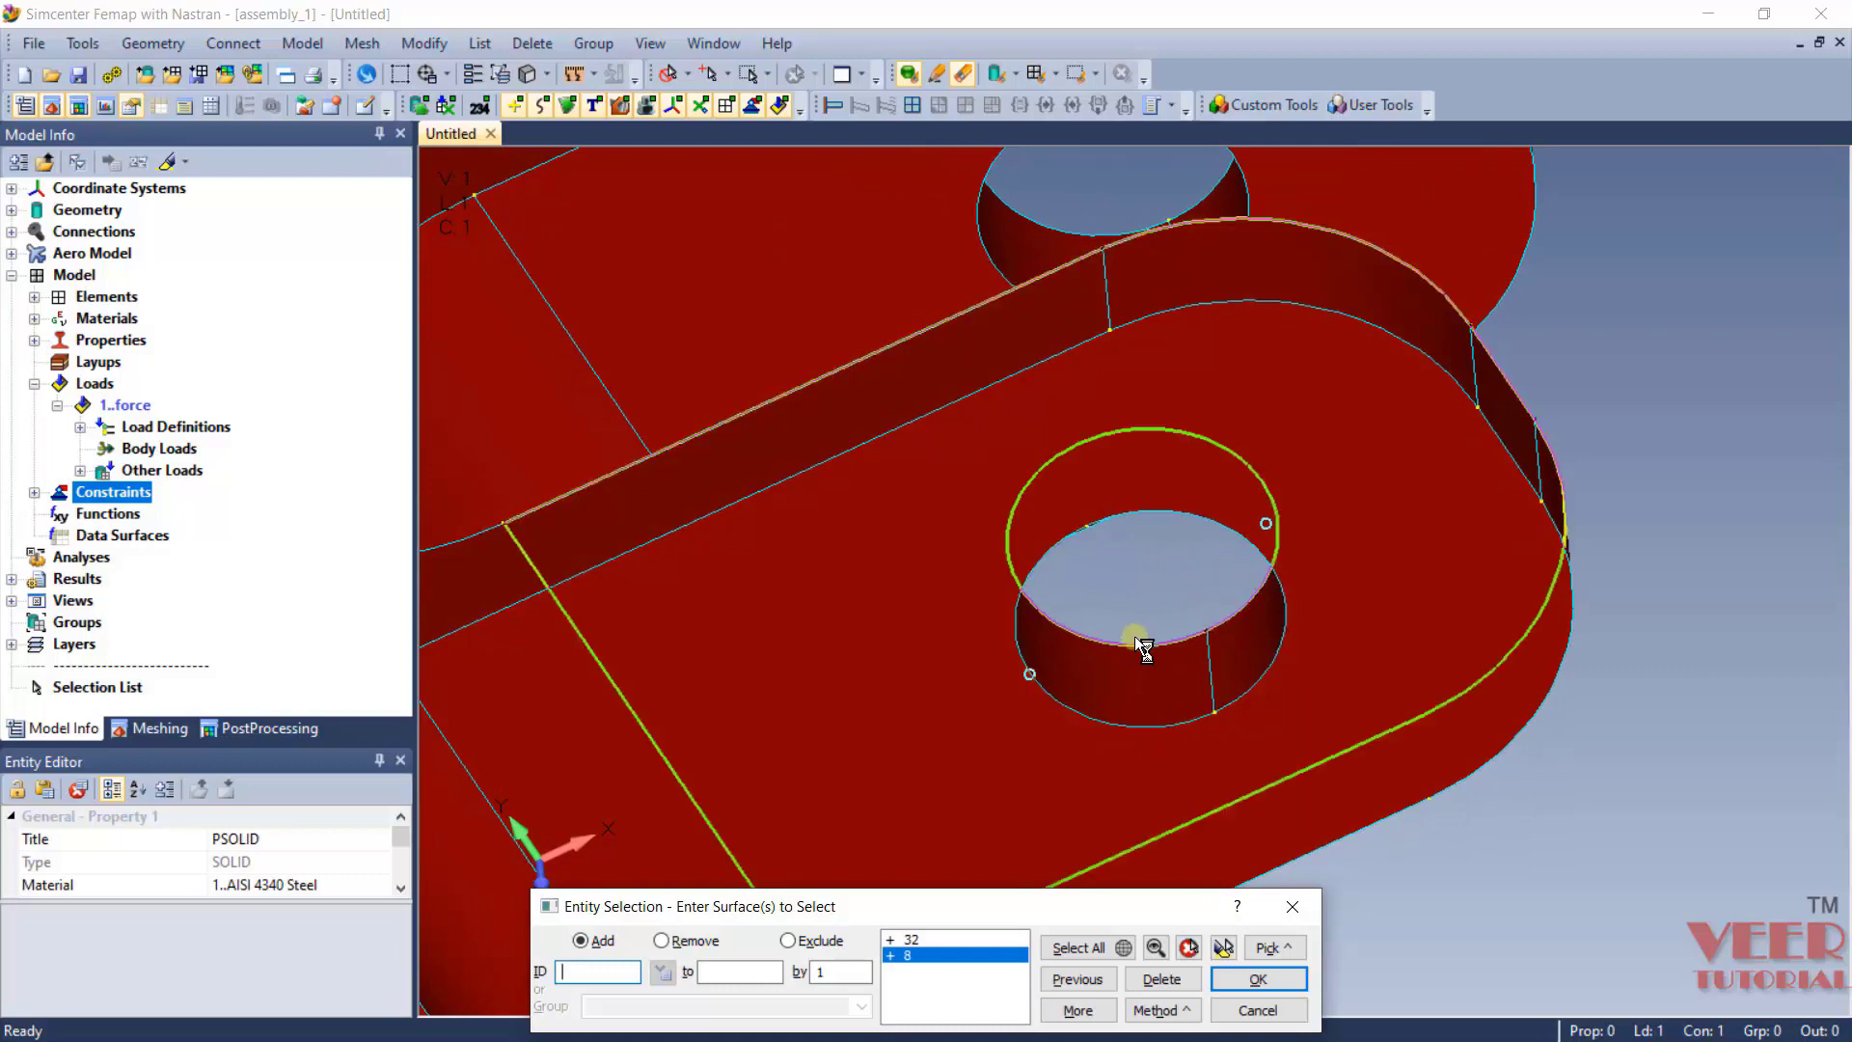
pyautogui.scroll(-2, 1139, 646)
pyautogui.moveTo(1161, 626); pyautogui.dragTo(1312, 540, button='middle')
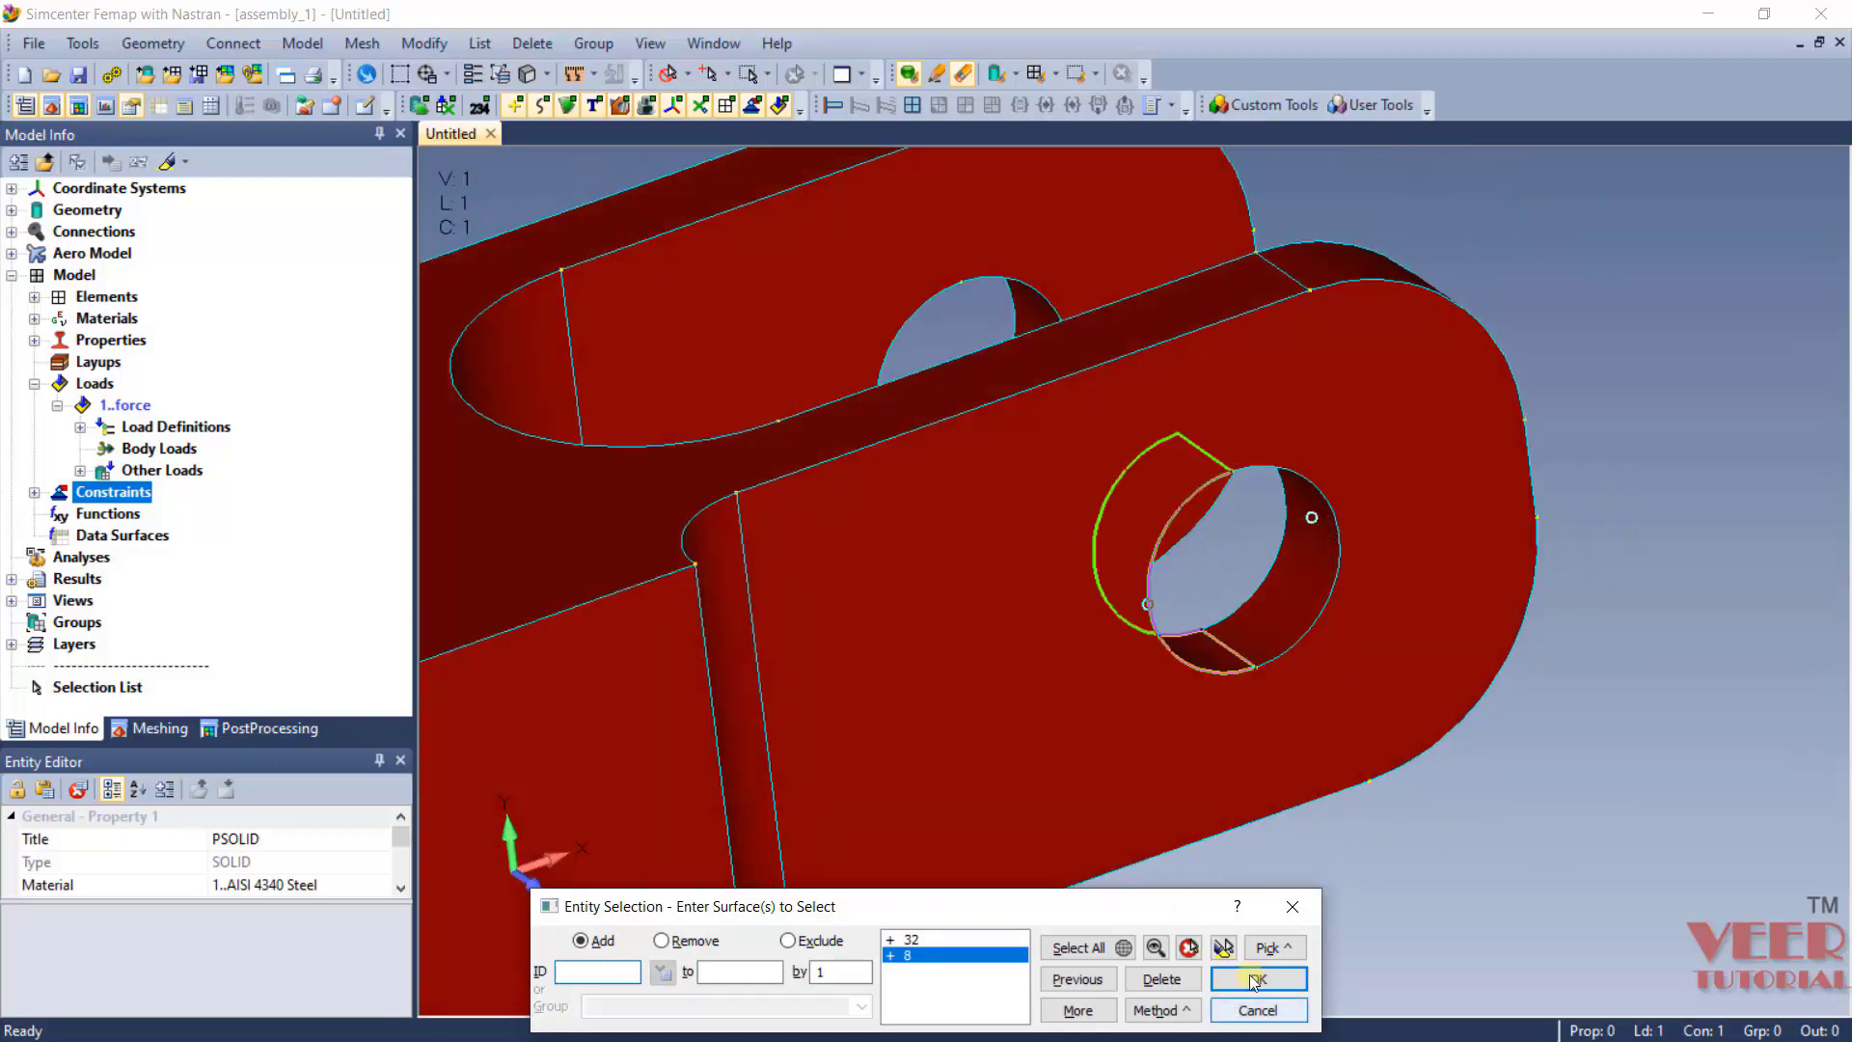
pyautogui.click(1224, 947)
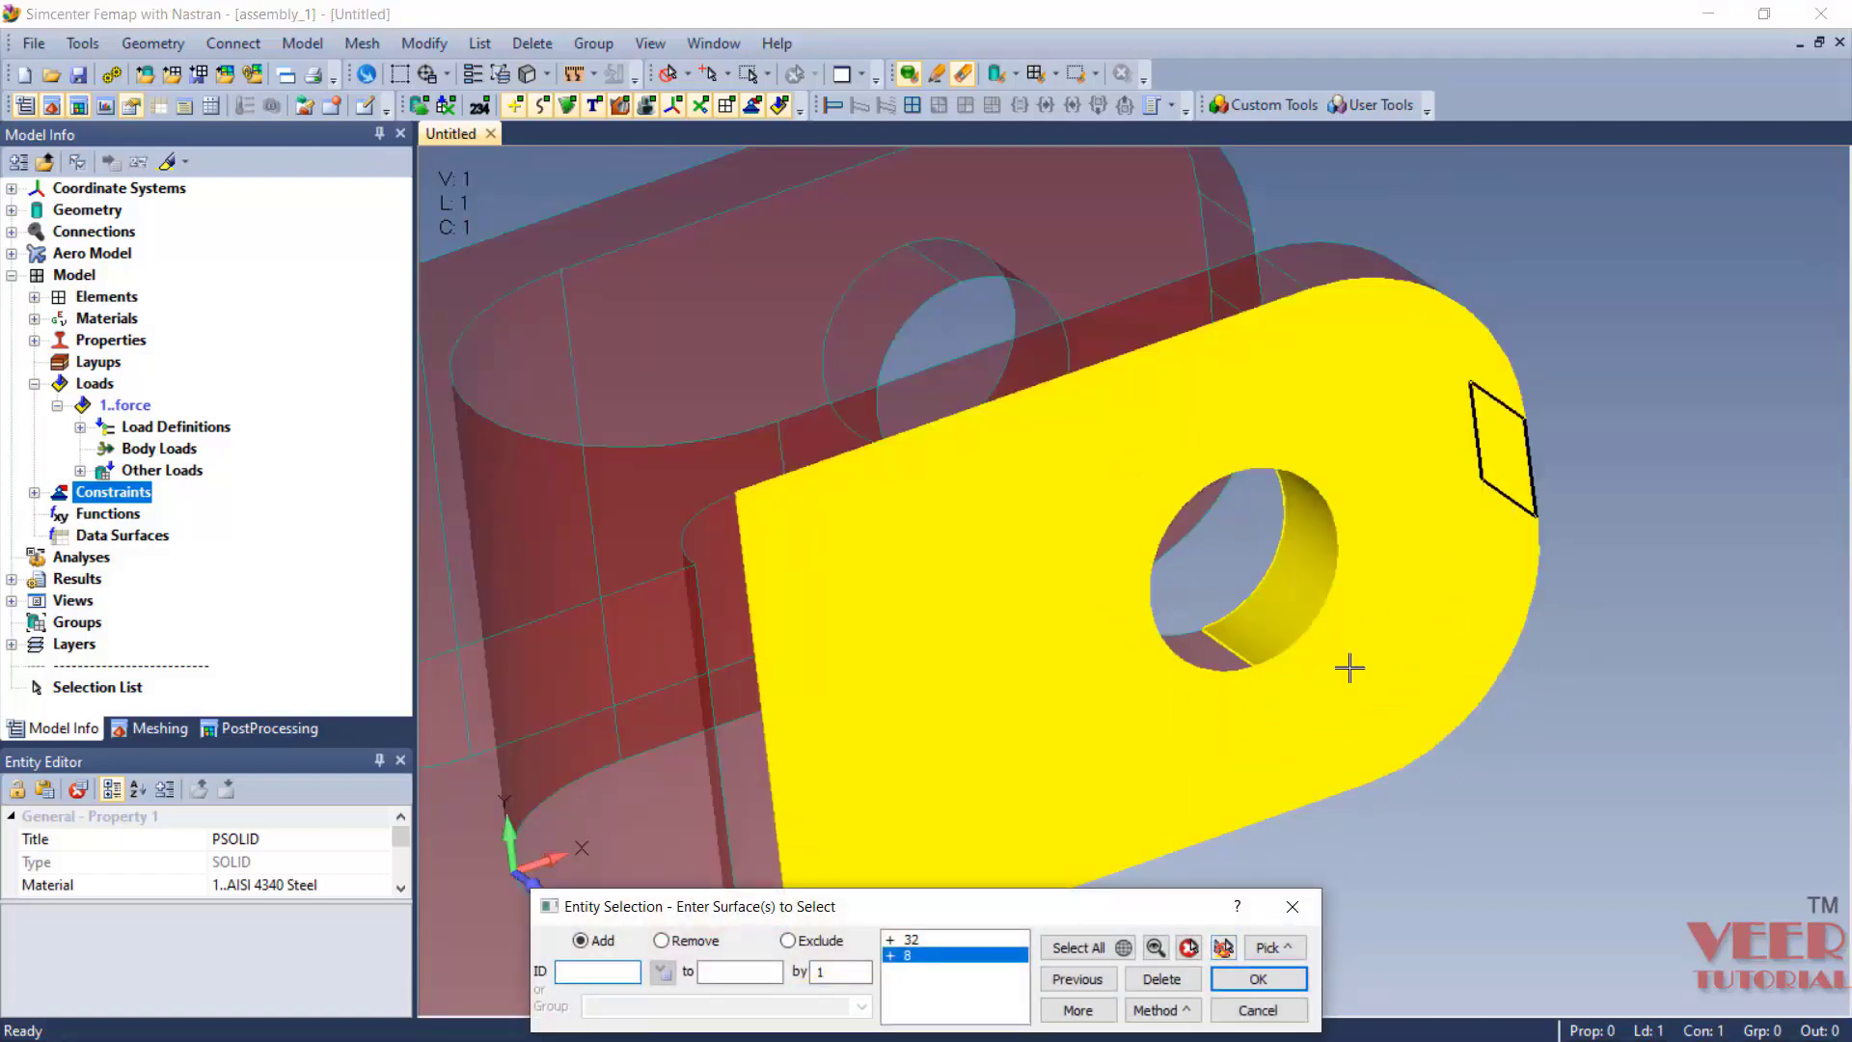
pyautogui.click(929, 997)
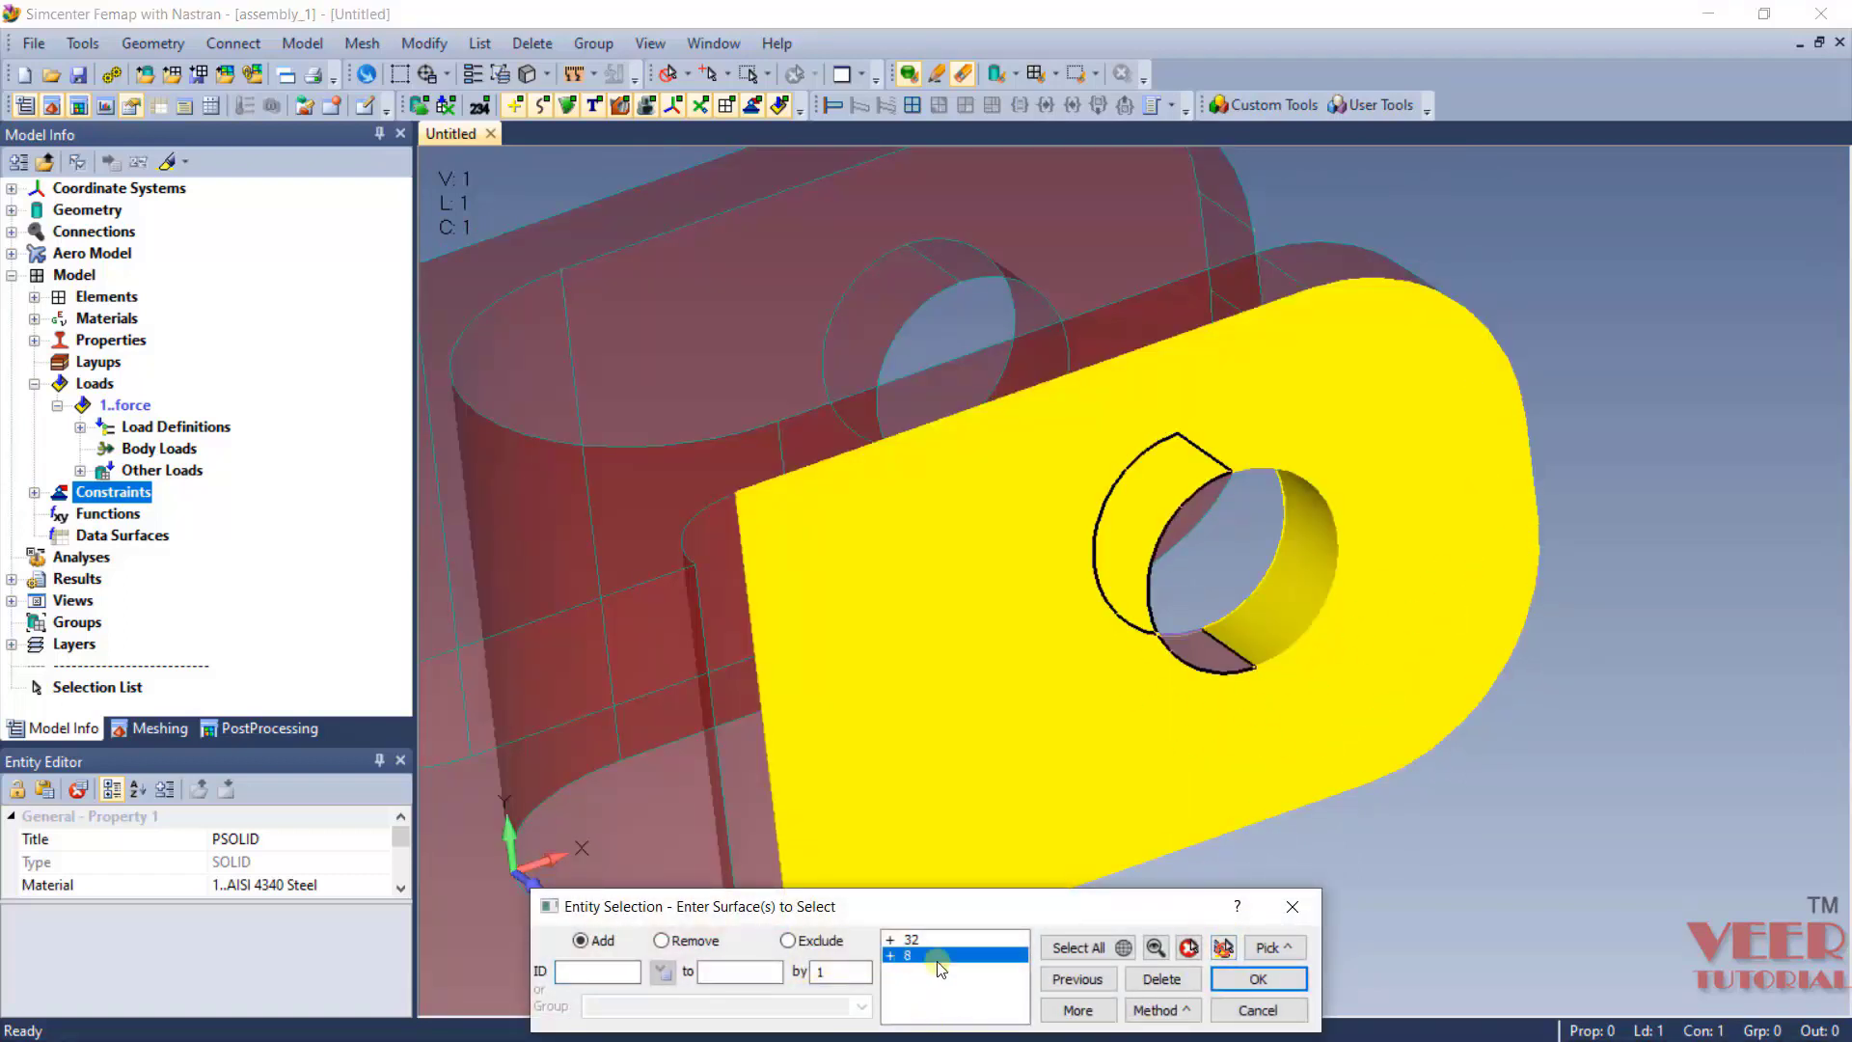
pyautogui.click(1185, 979)
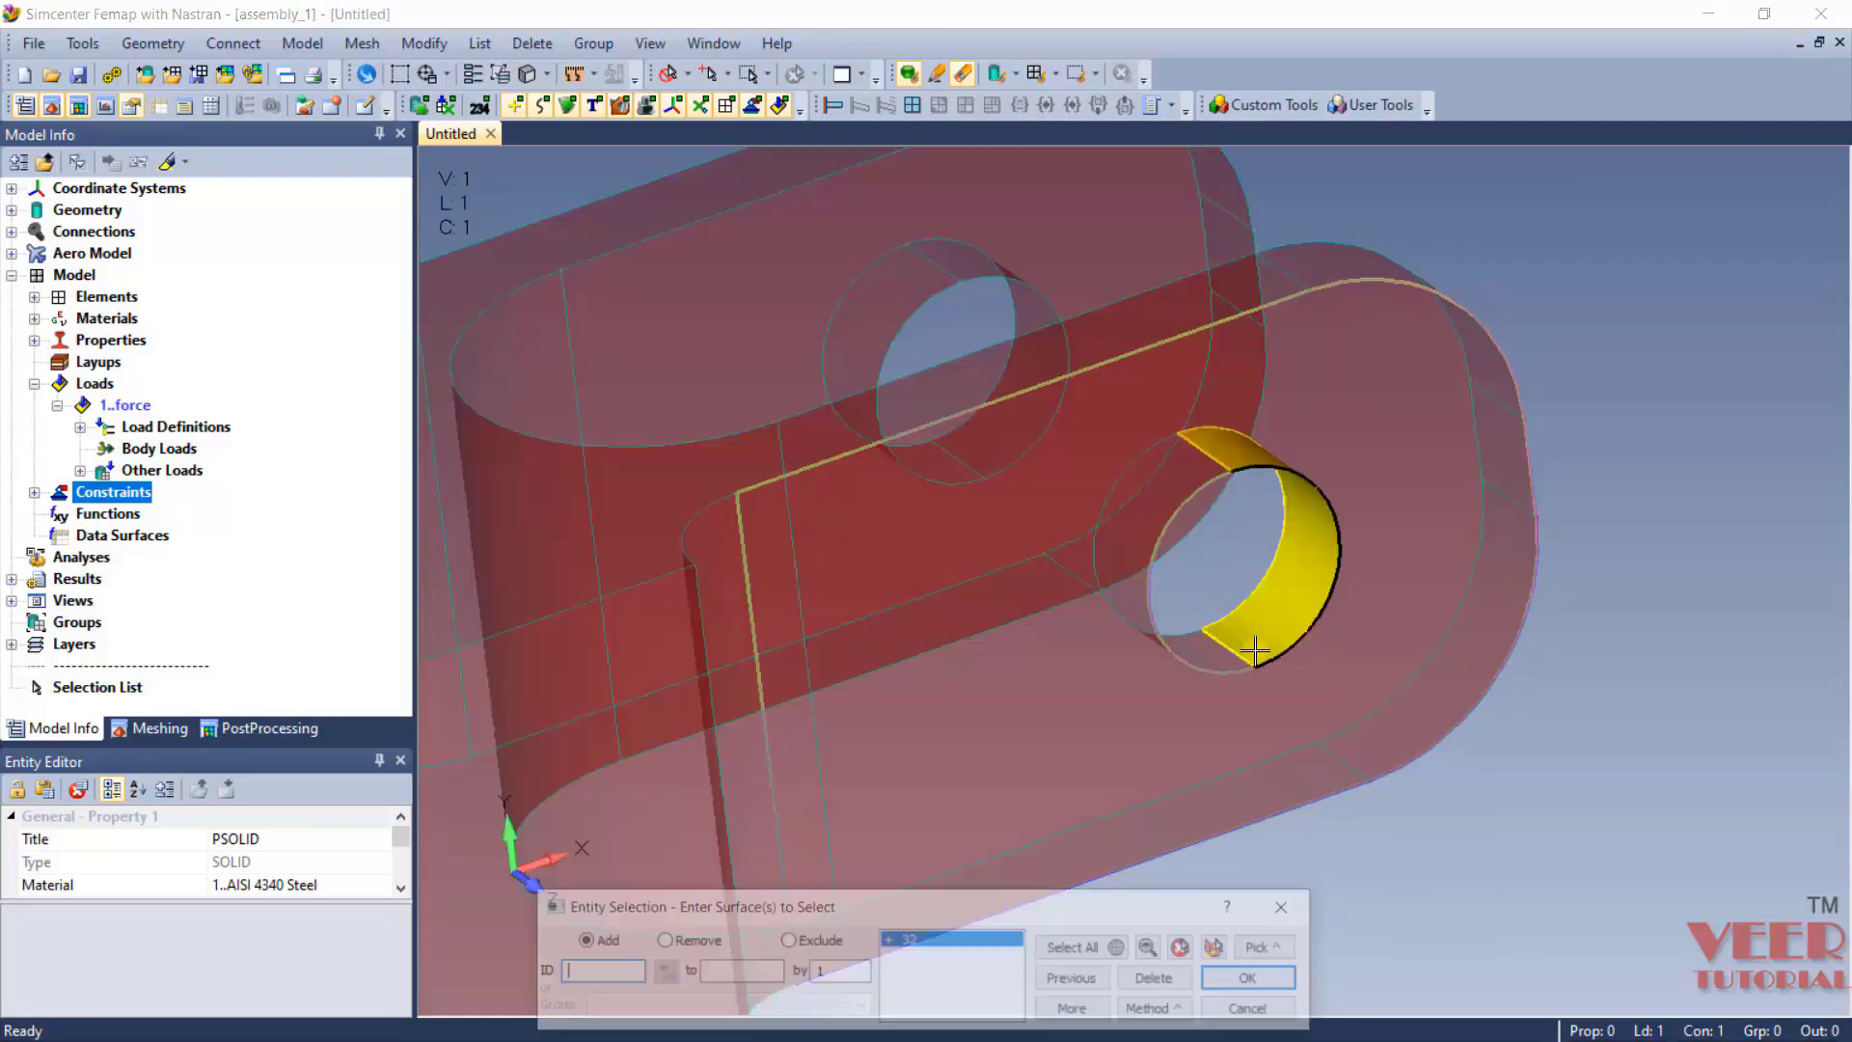
# Add surface 1 inside the first hole, dropping surface 8 again.
pyautogui.moveTo(1255, 666); pyautogui.dragTo(1195, 663, button='middle')
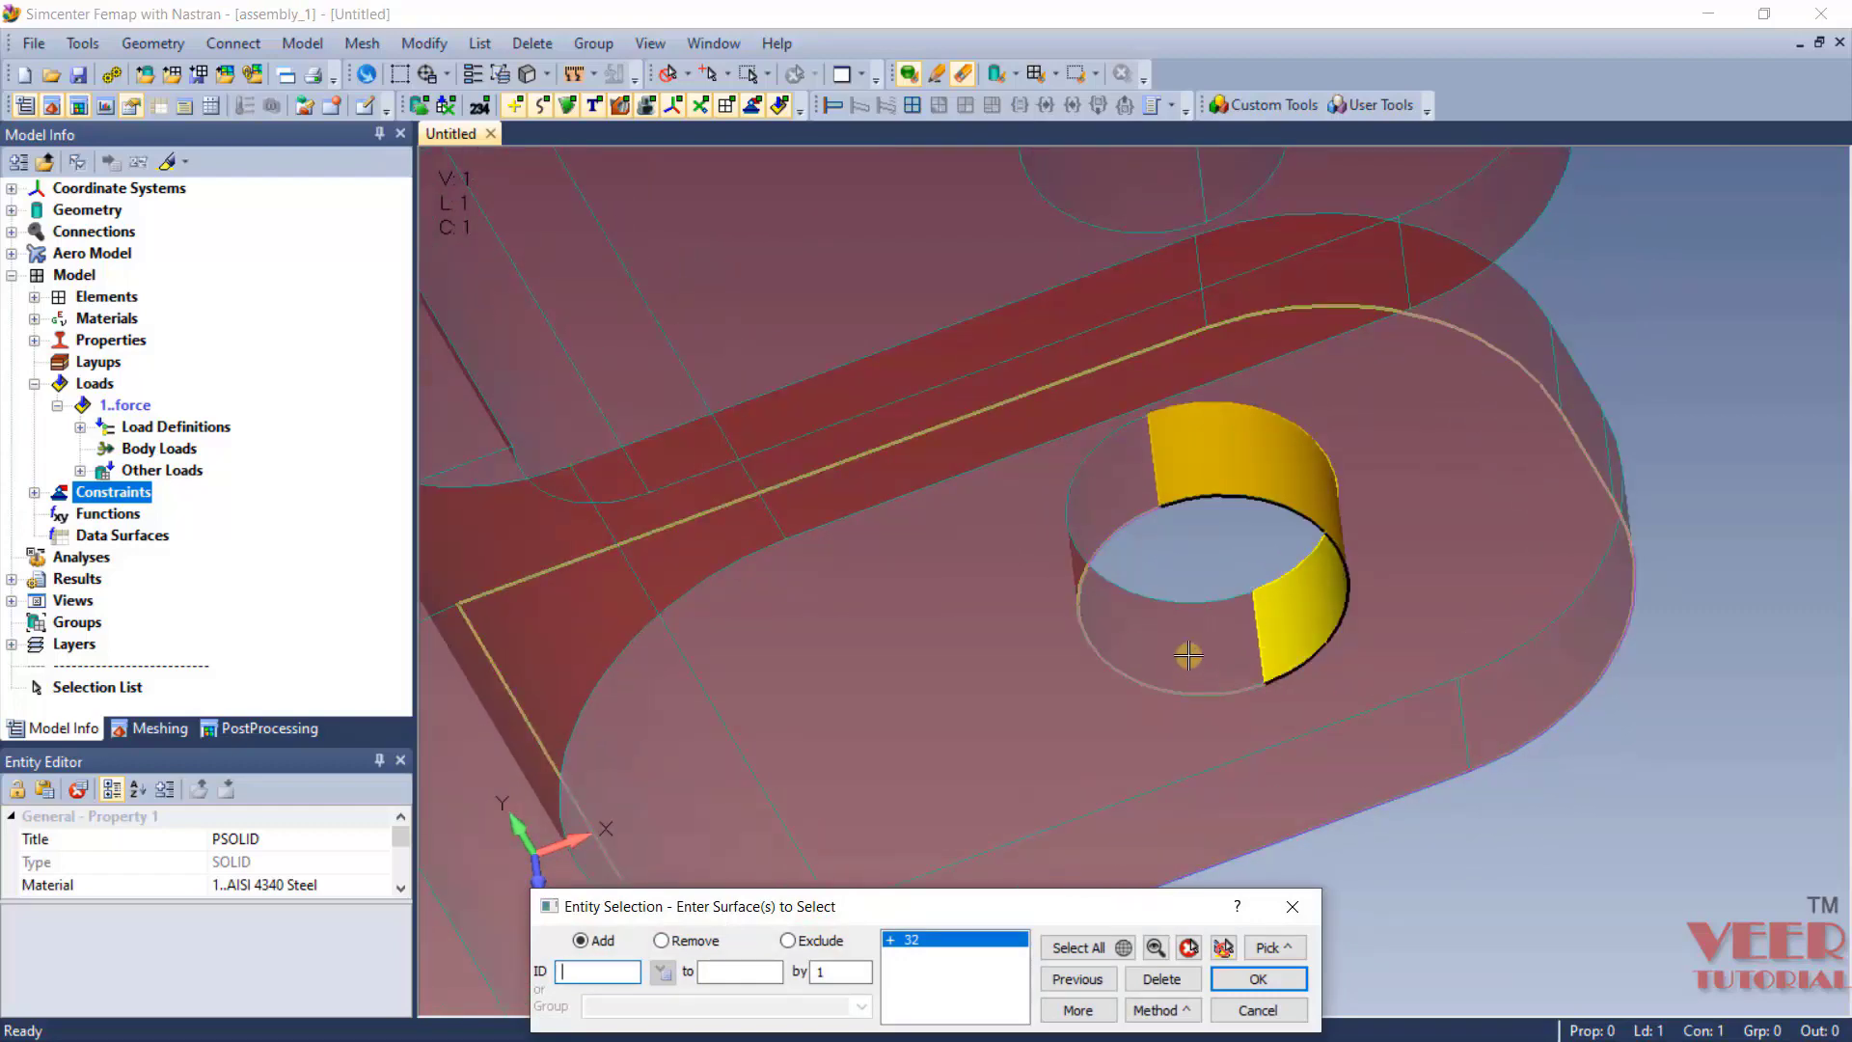
pyautogui.click(1189, 655)
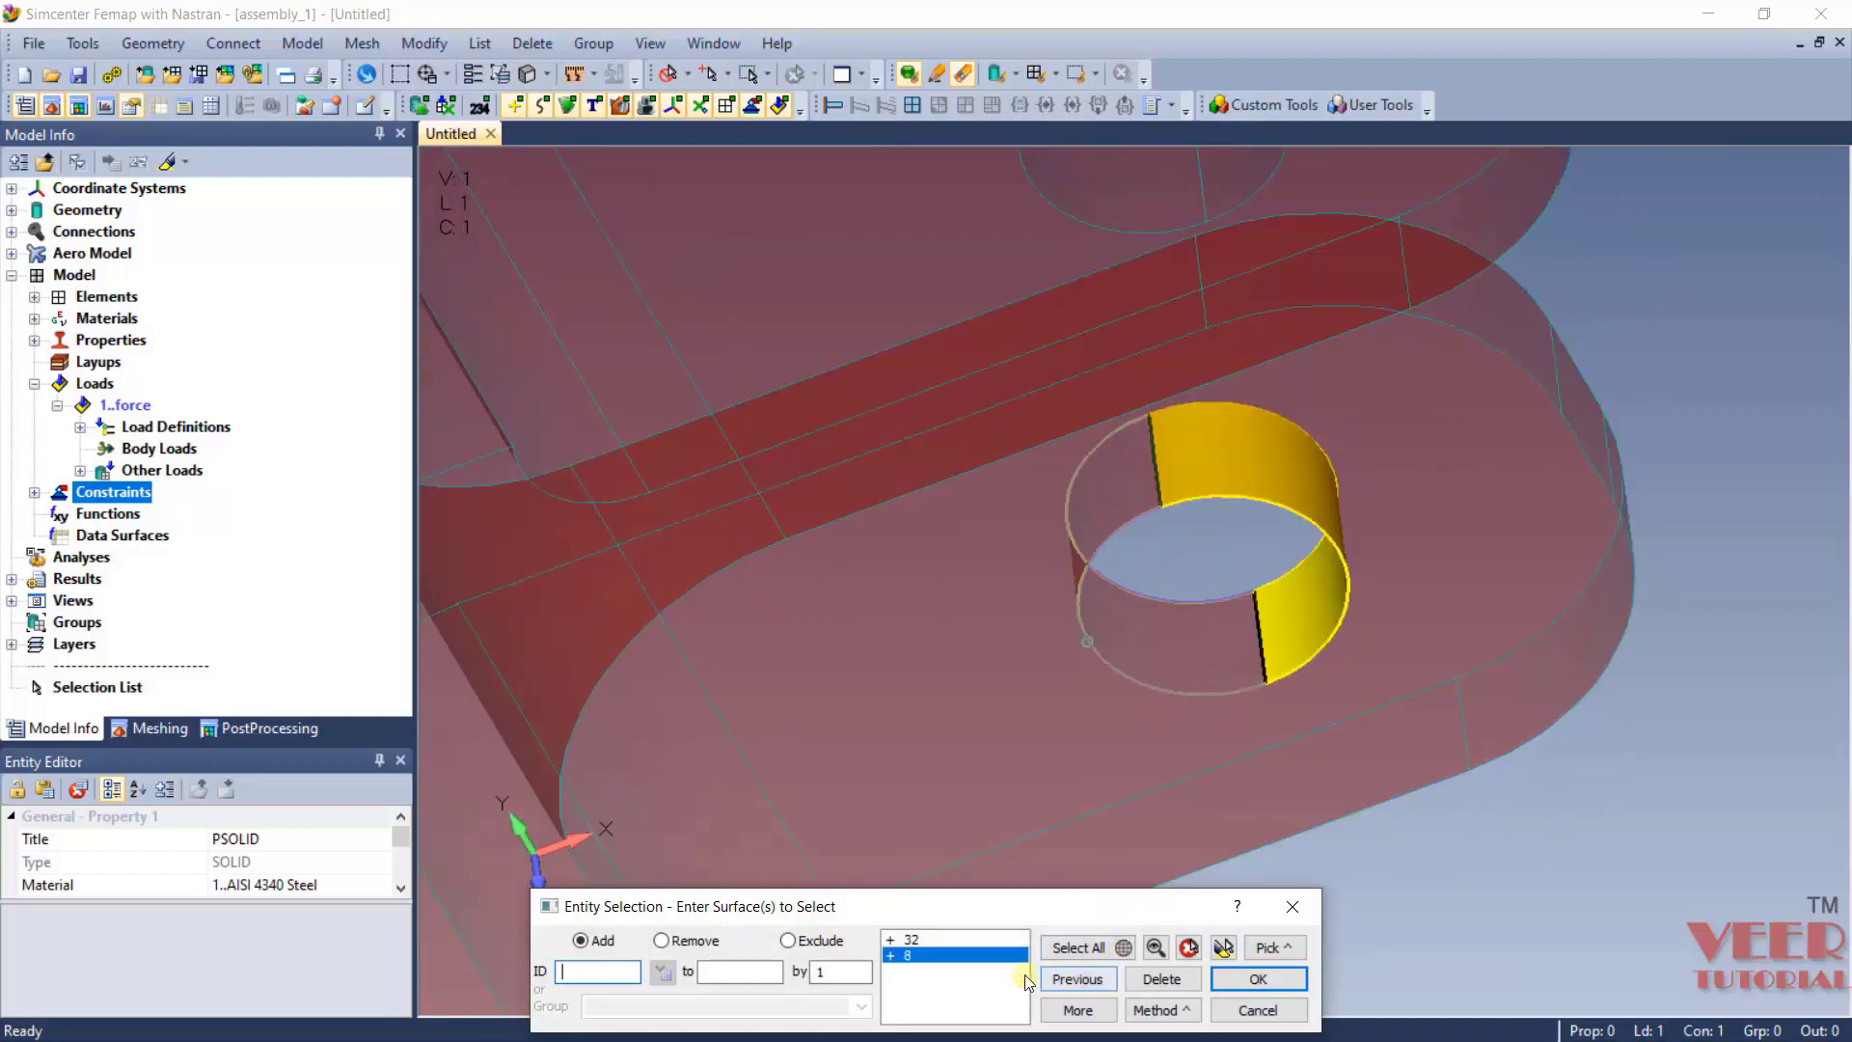
pyautogui.click(1161, 979)
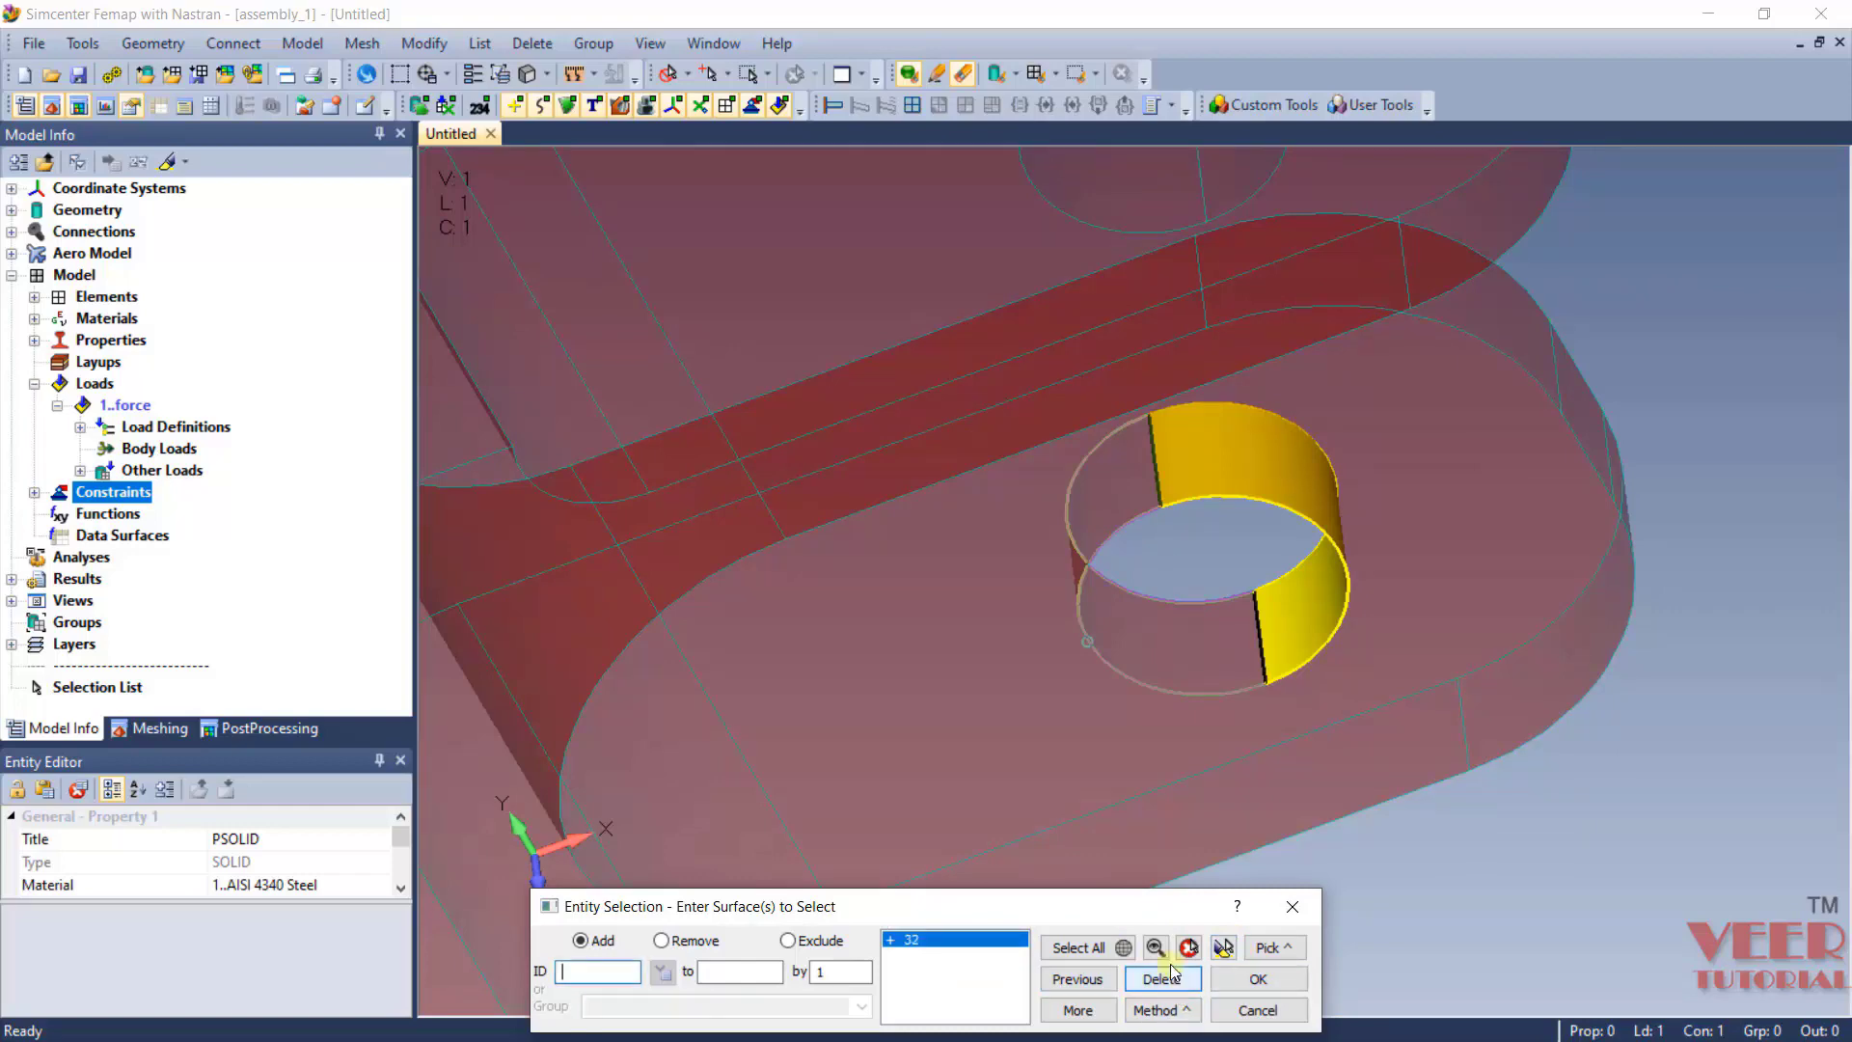
pyautogui.moveTo(1087, 642); pyautogui.dragTo(1108, 690, button='middle')
pyautogui.moveTo(1182, 537); pyautogui.dragTo(1124, 467, button='middle')
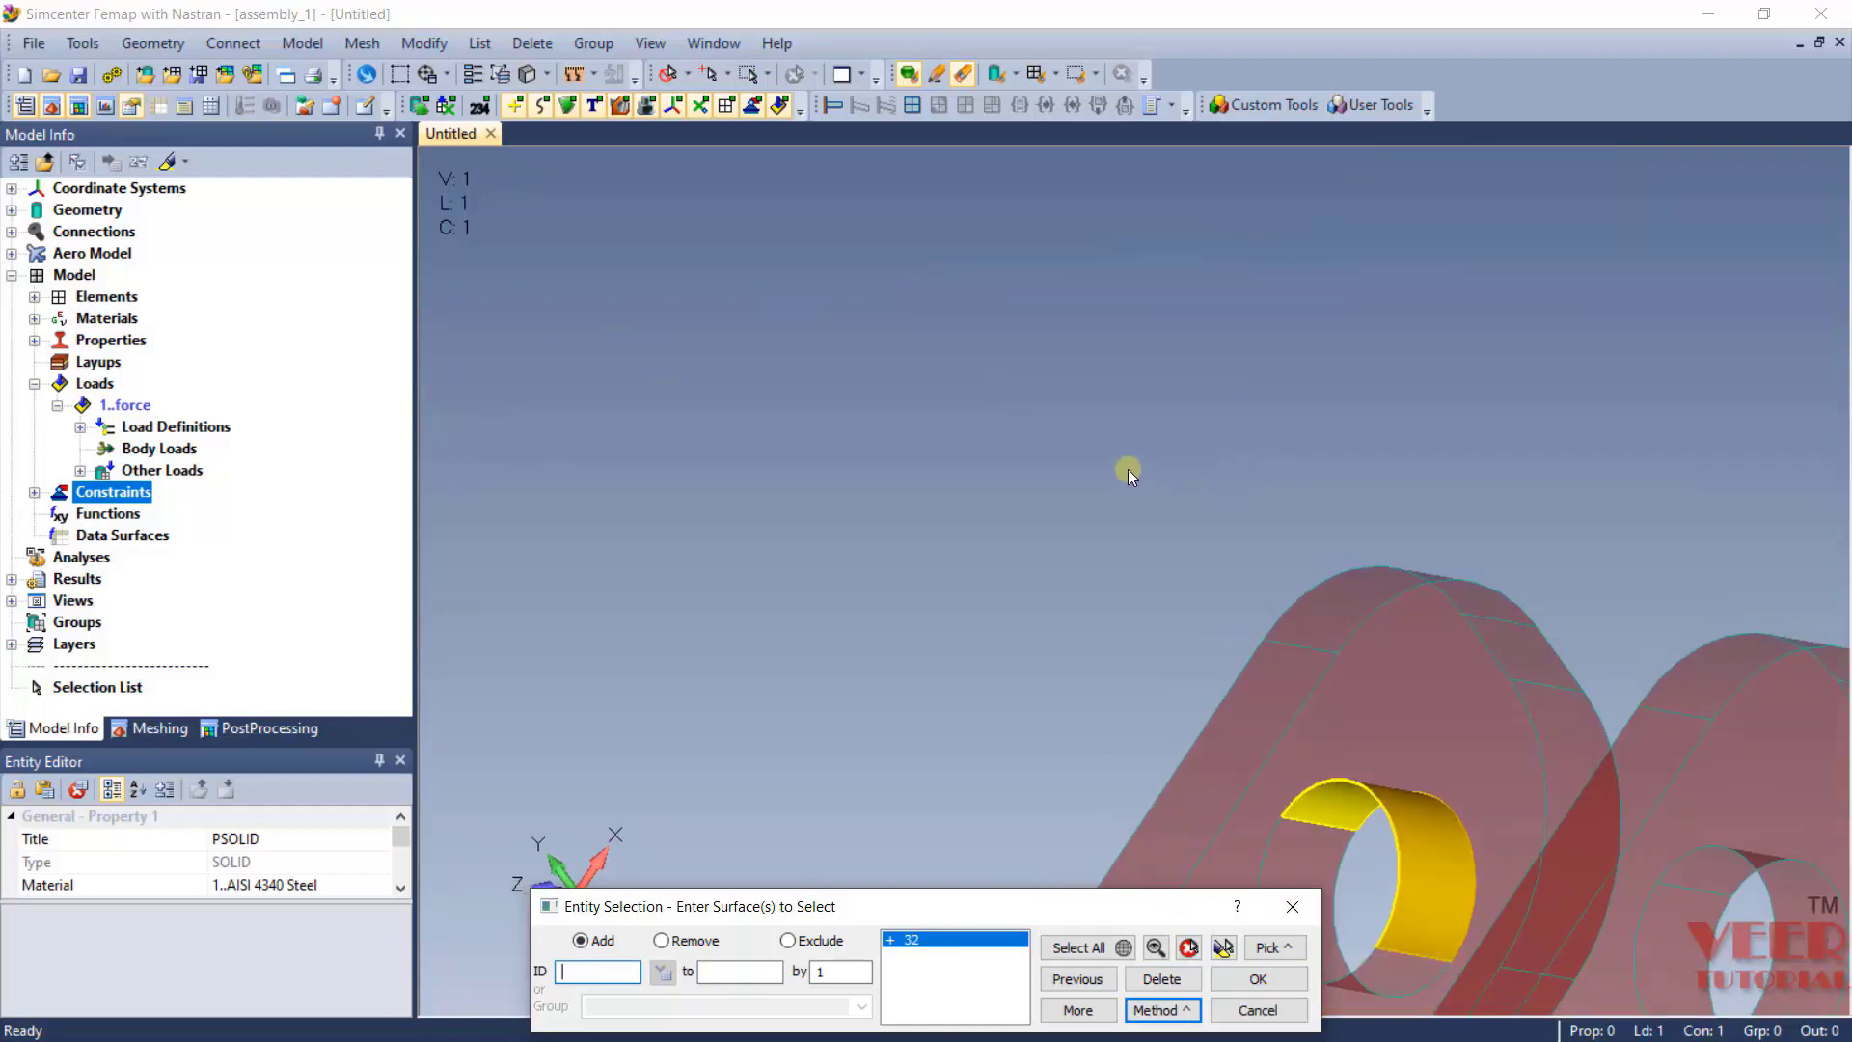
pyautogui.click(1305, 853)
pyautogui.scroll(6, 1304, 853)
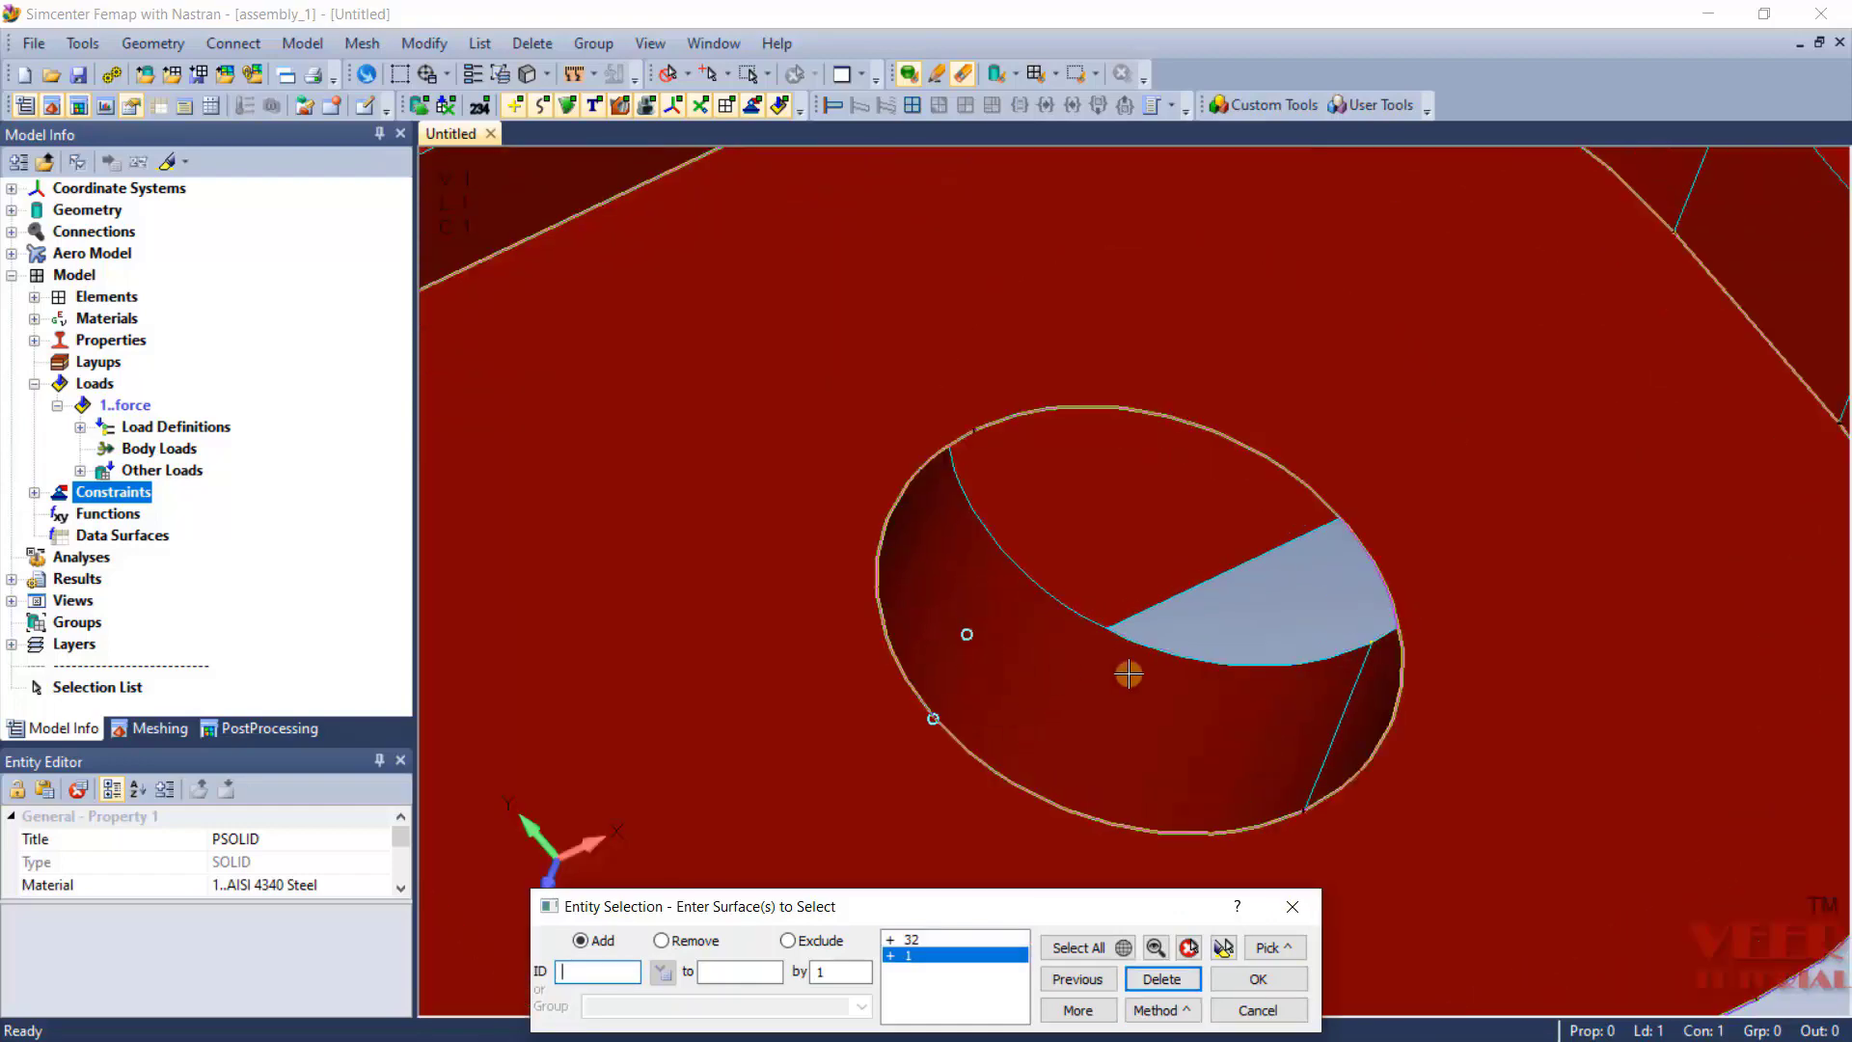
pyautogui.scroll(-3, 1120, 670)
# Add surfaces 31 and 2 of the second hole and confirm all four surfaces.
pyautogui.moveTo(1120, 670); pyautogui.dragTo(1370, 590, button='middle')
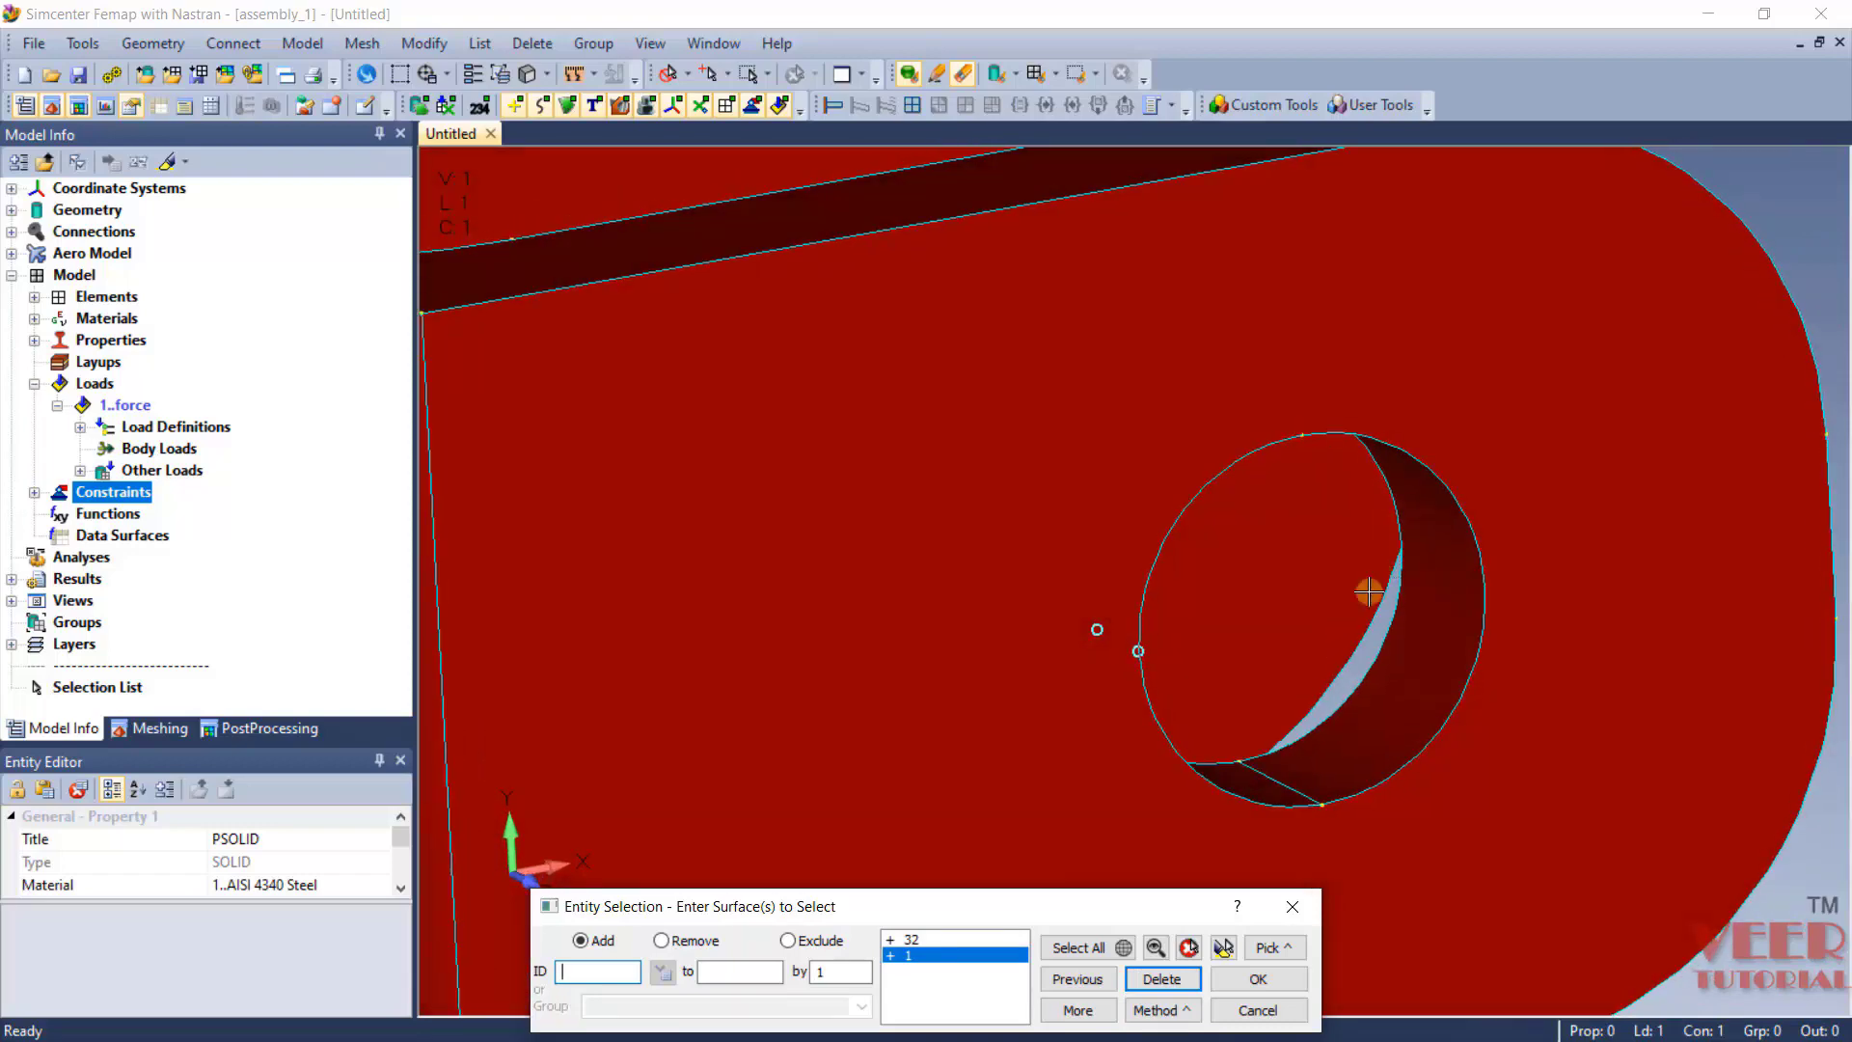
pyautogui.click(1223, 948)
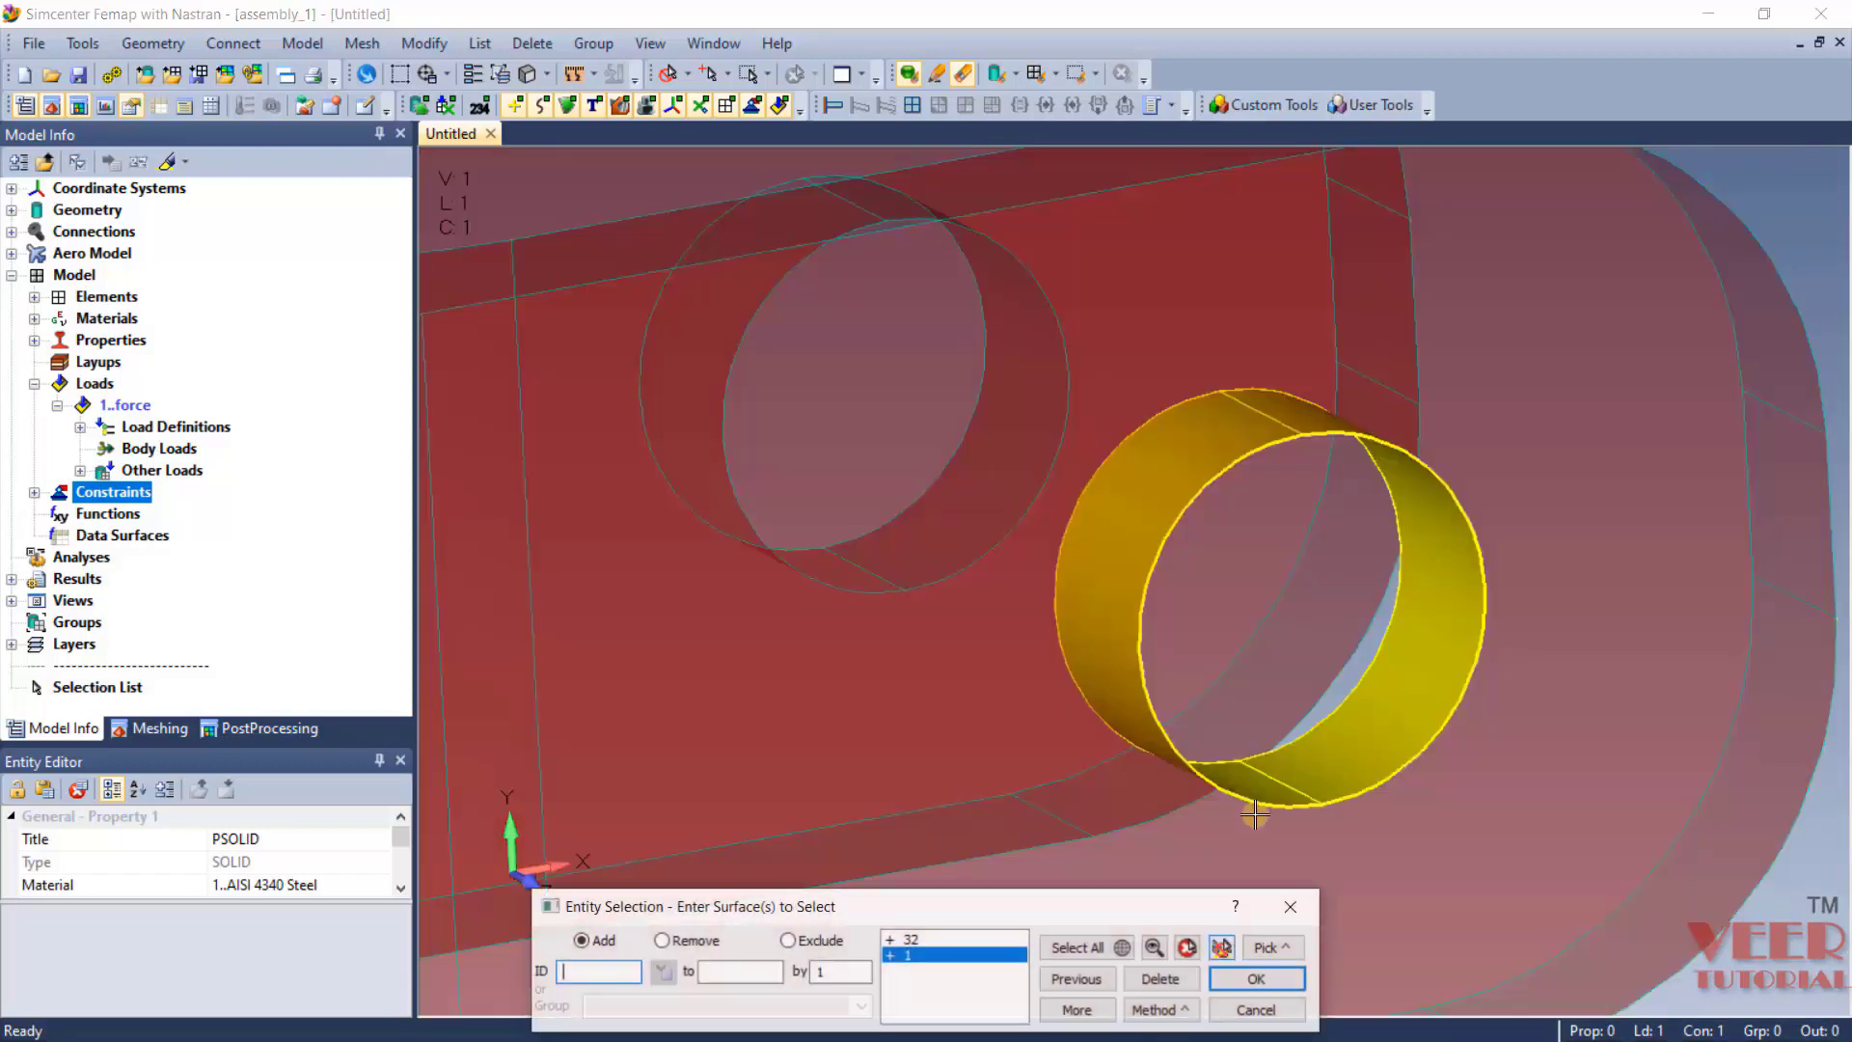
pyautogui.scroll(-6, 1346, 719)
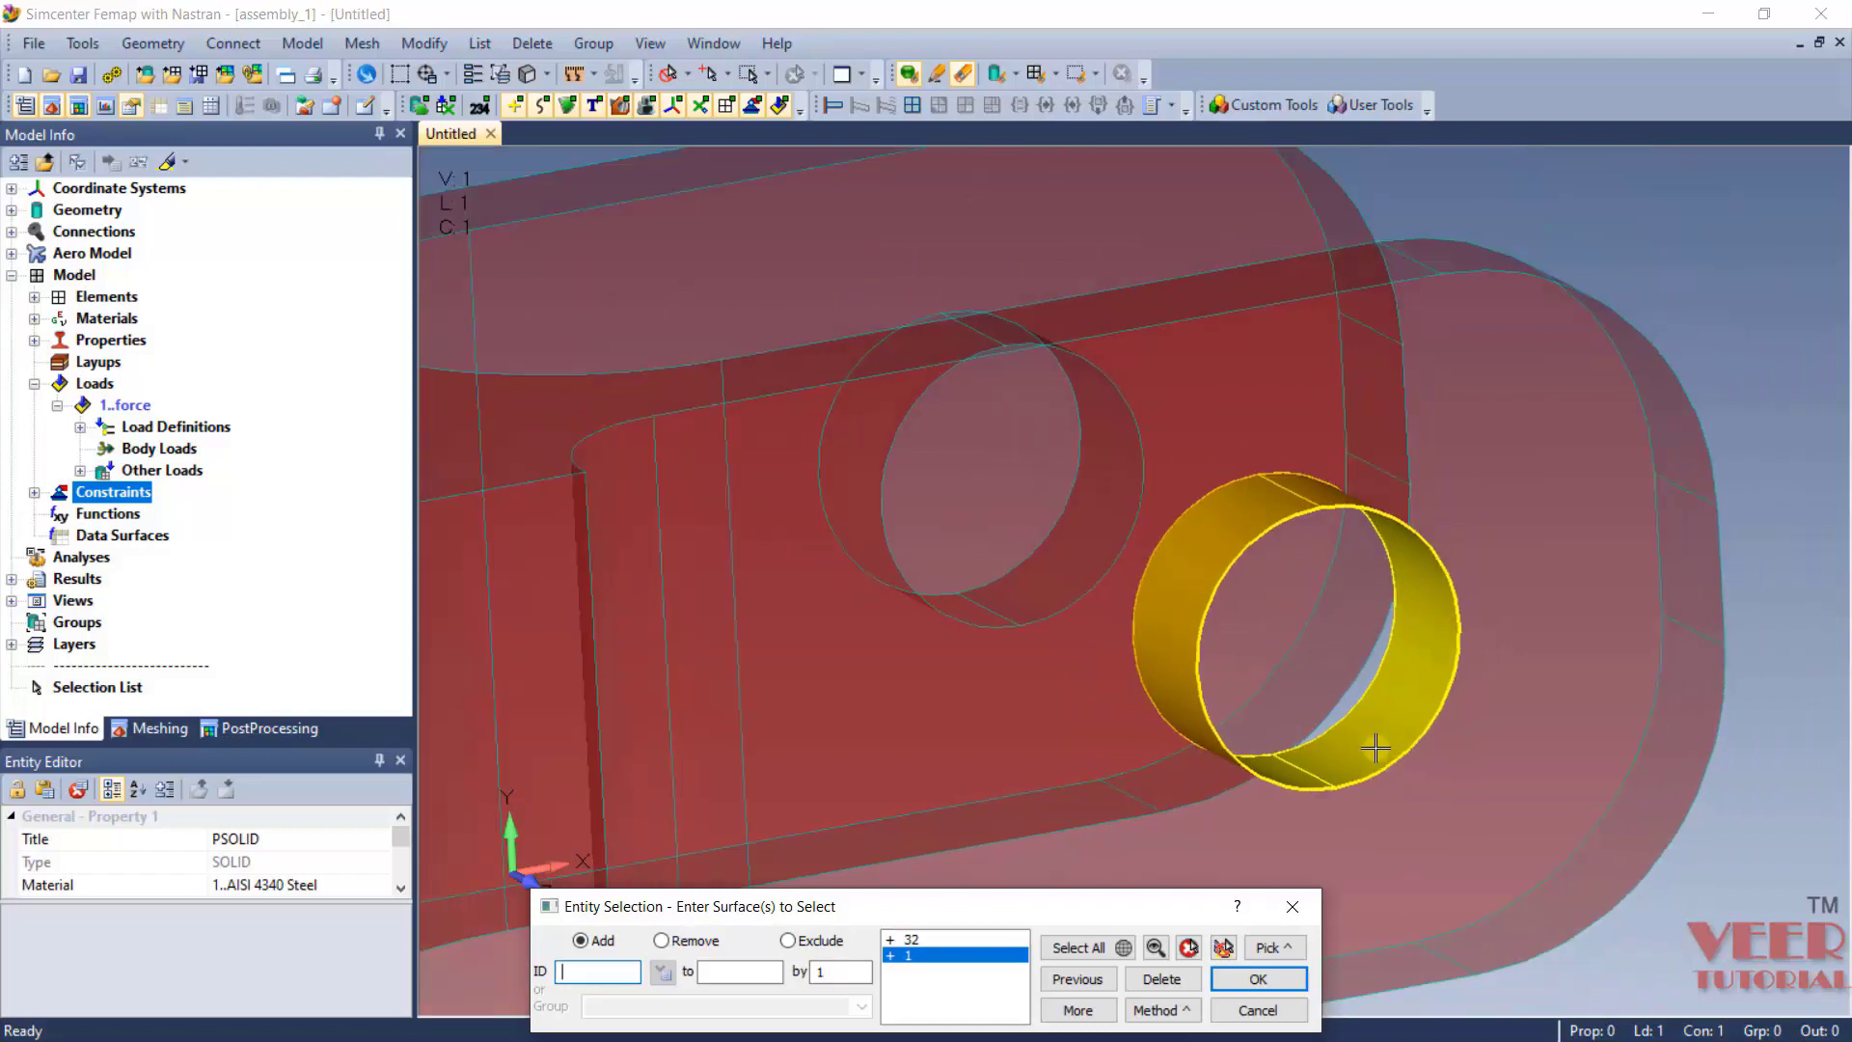
pyautogui.moveTo(1250, 363); pyautogui.dragTo(1081, 776, button='middle')
pyautogui.click(1055, 492)
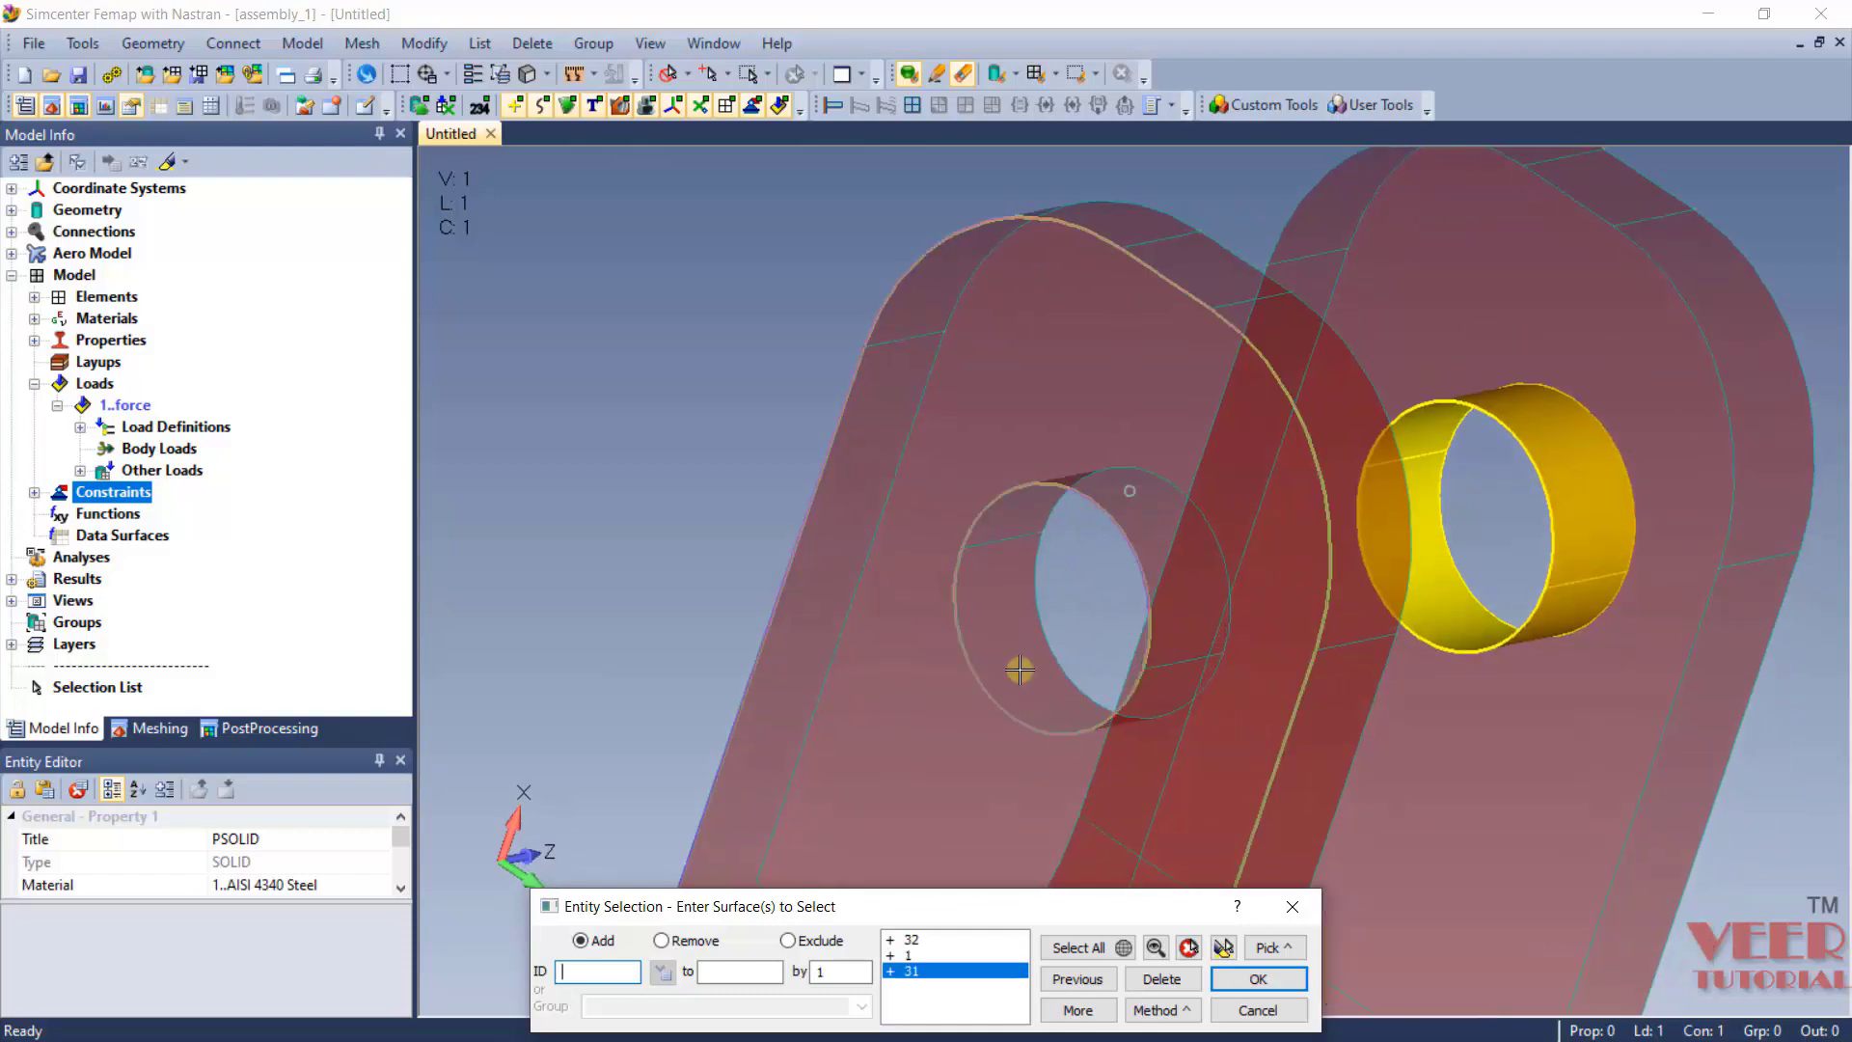
pyautogui.click(1058, 704)
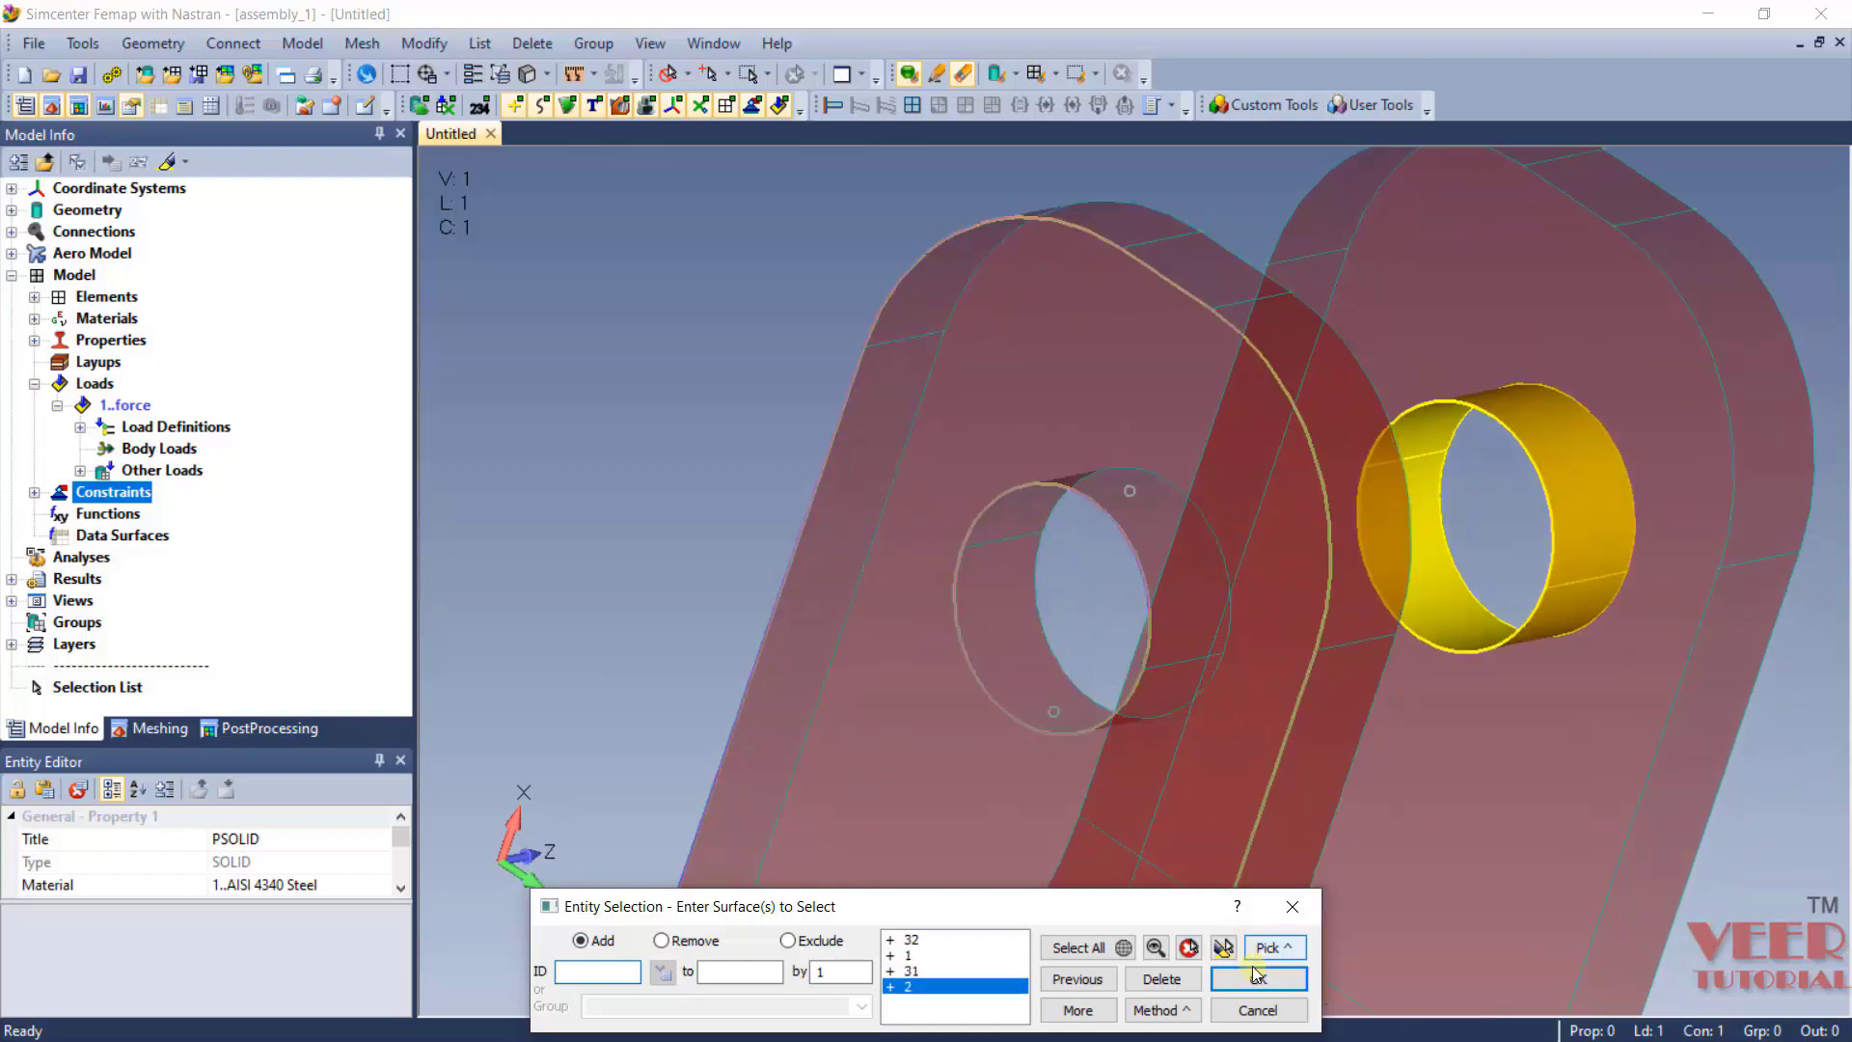
pyautogui.click(1226, 949)
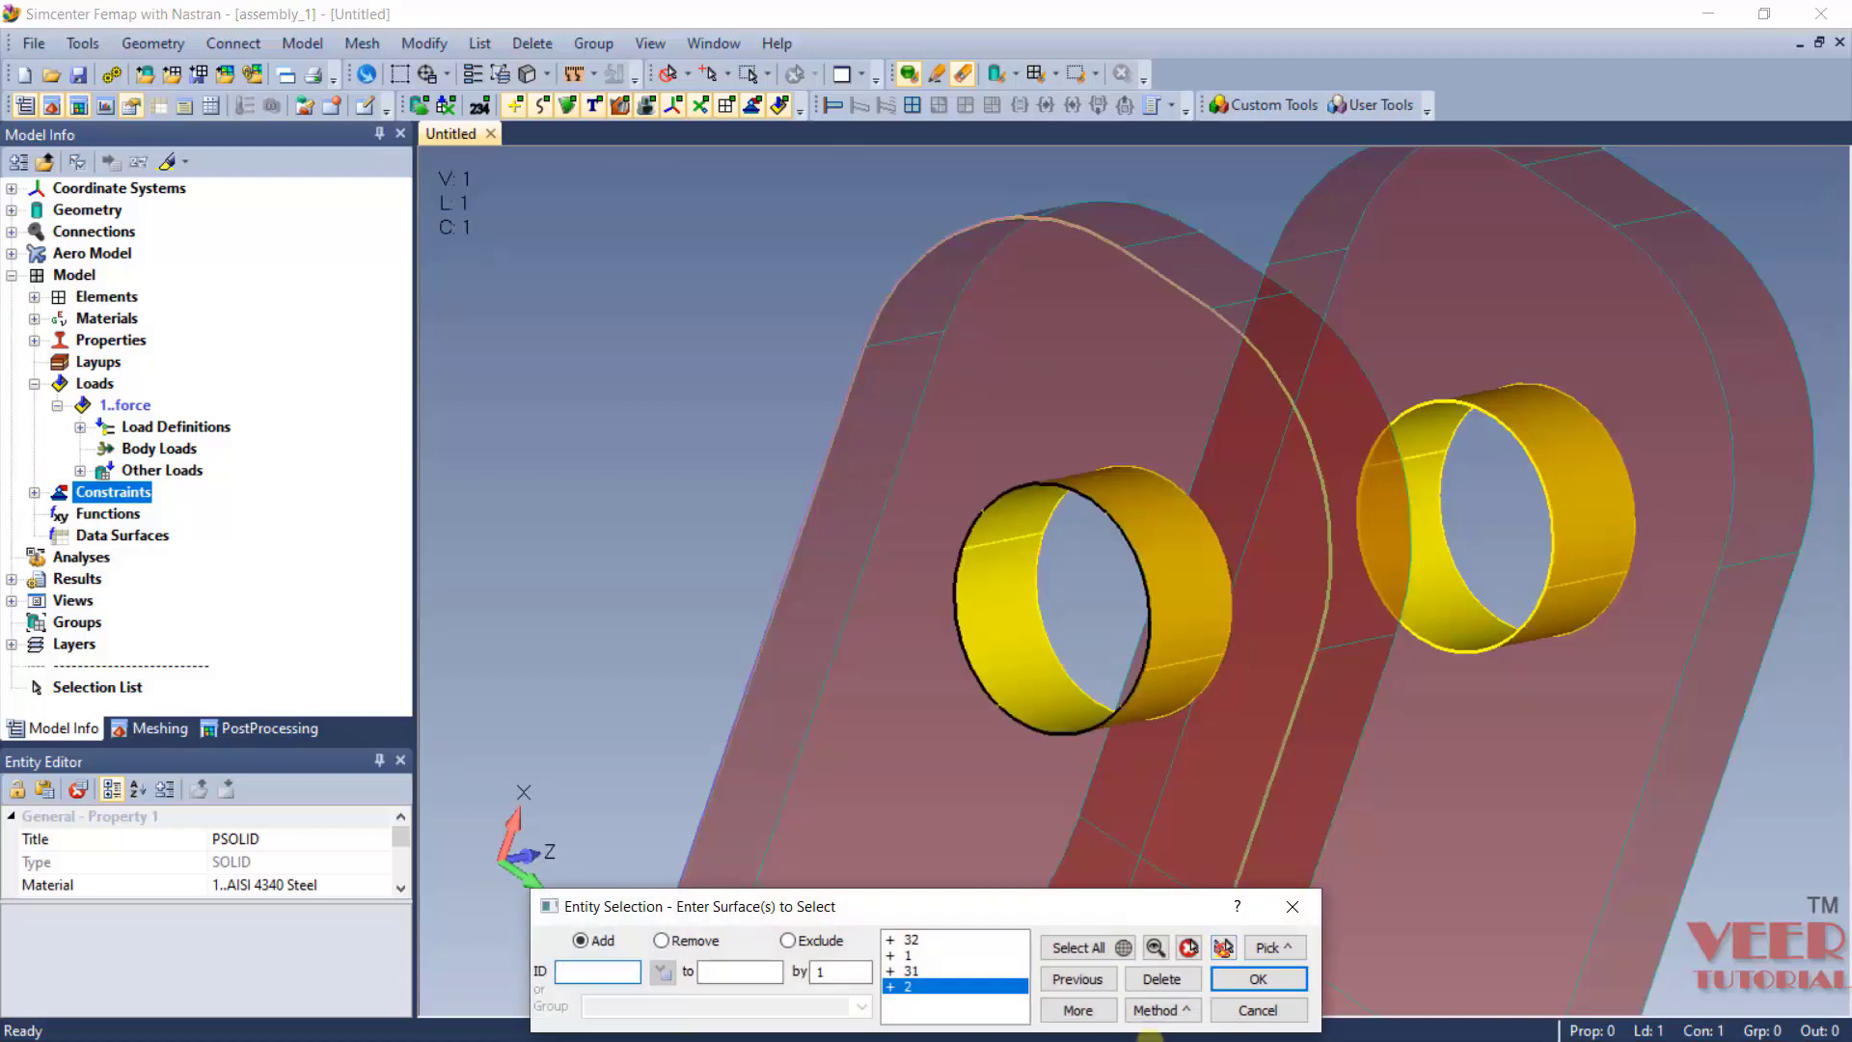
pyautogui.click(1235, 982)
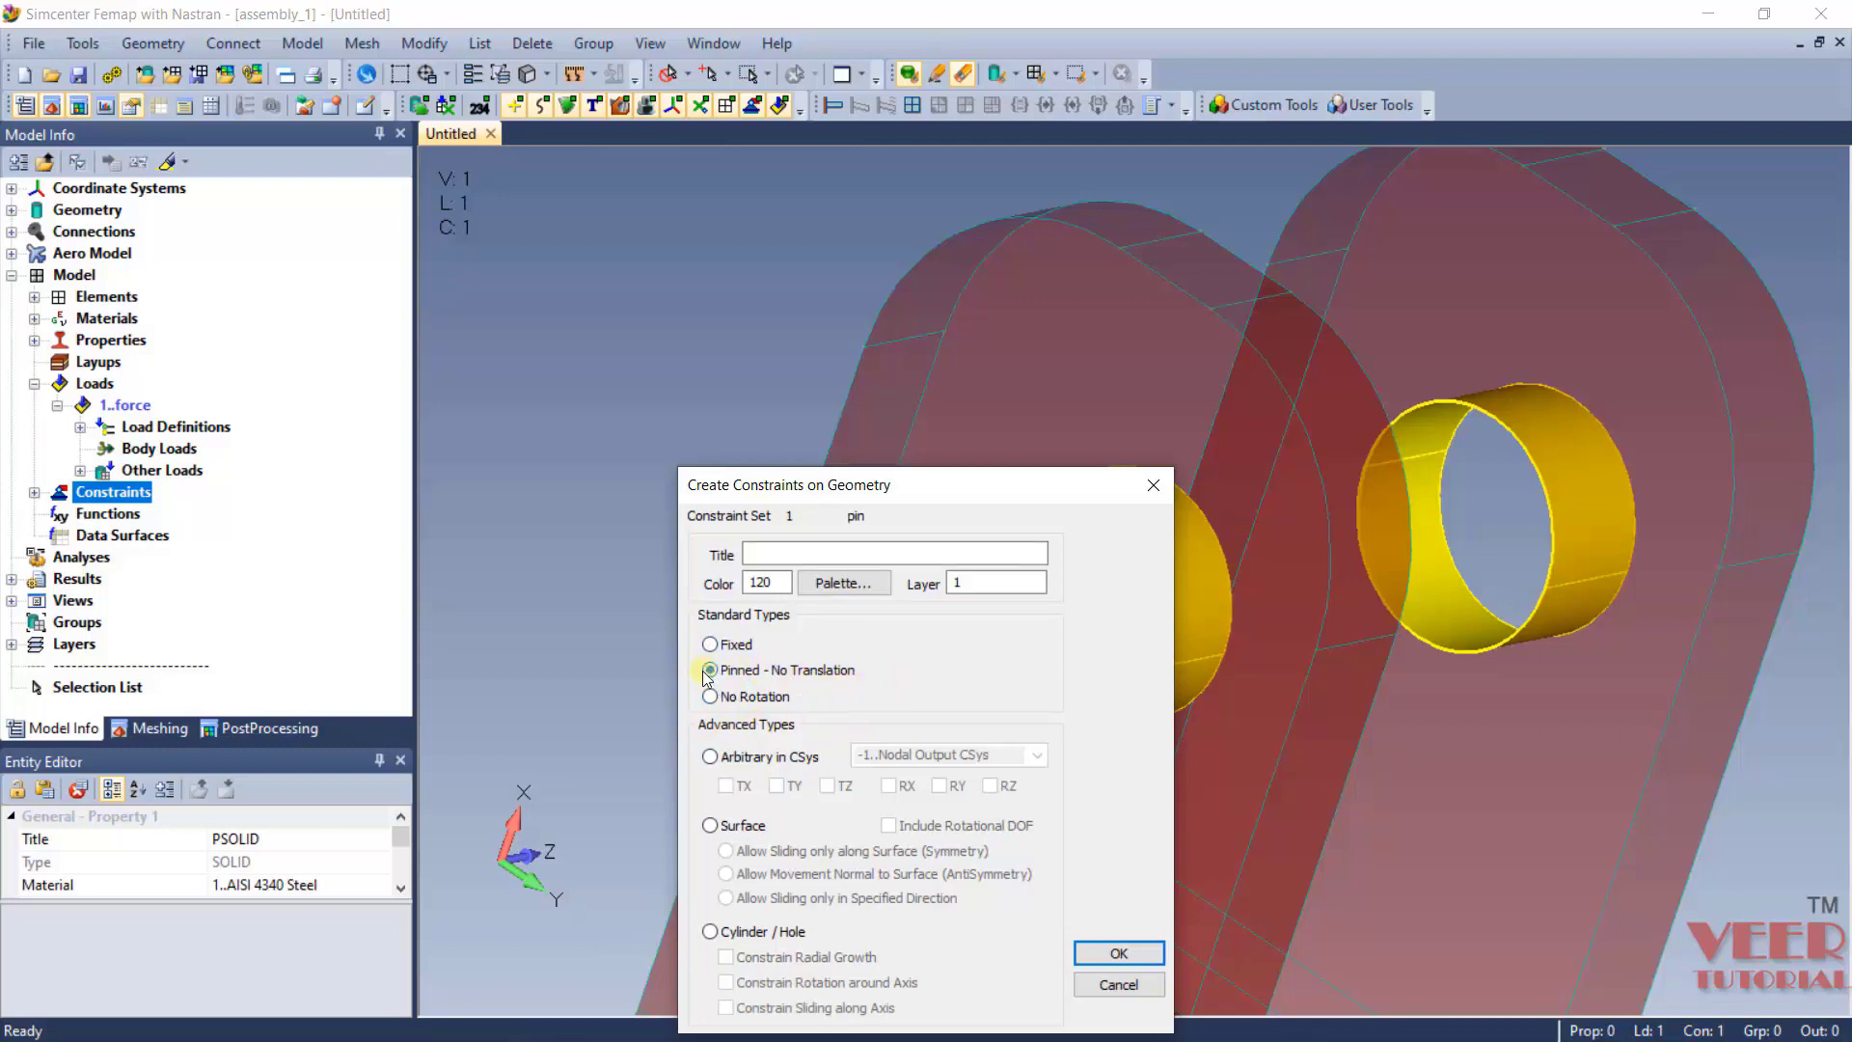
# Create the Pinned - No Translation constraint on both holes and view the whole assembly.
pyautogui.click(1121, 952)
pyautogui.scroll(-3, 907, 438)
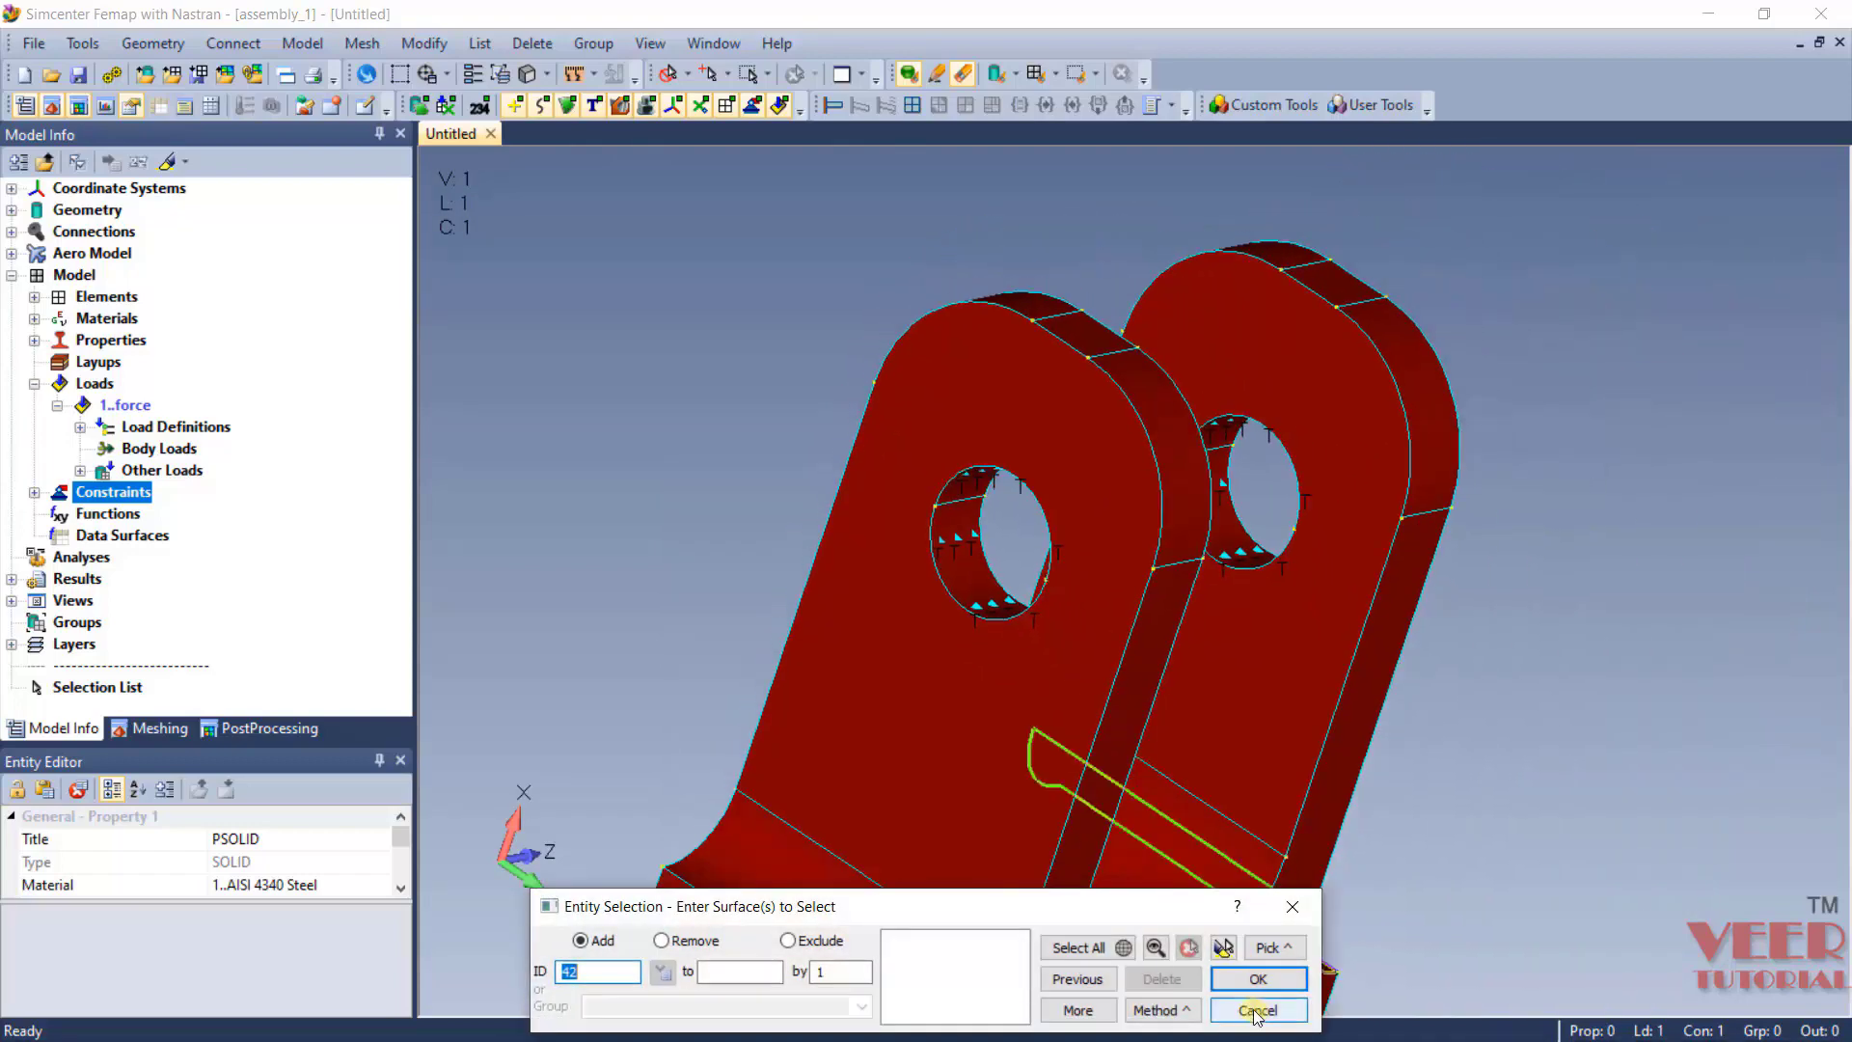
pyautogui.click(1257, 1010)
pyautogui.scroll(5, 1109, 256)
pyautogui.scroll(-5, 1016, 728)
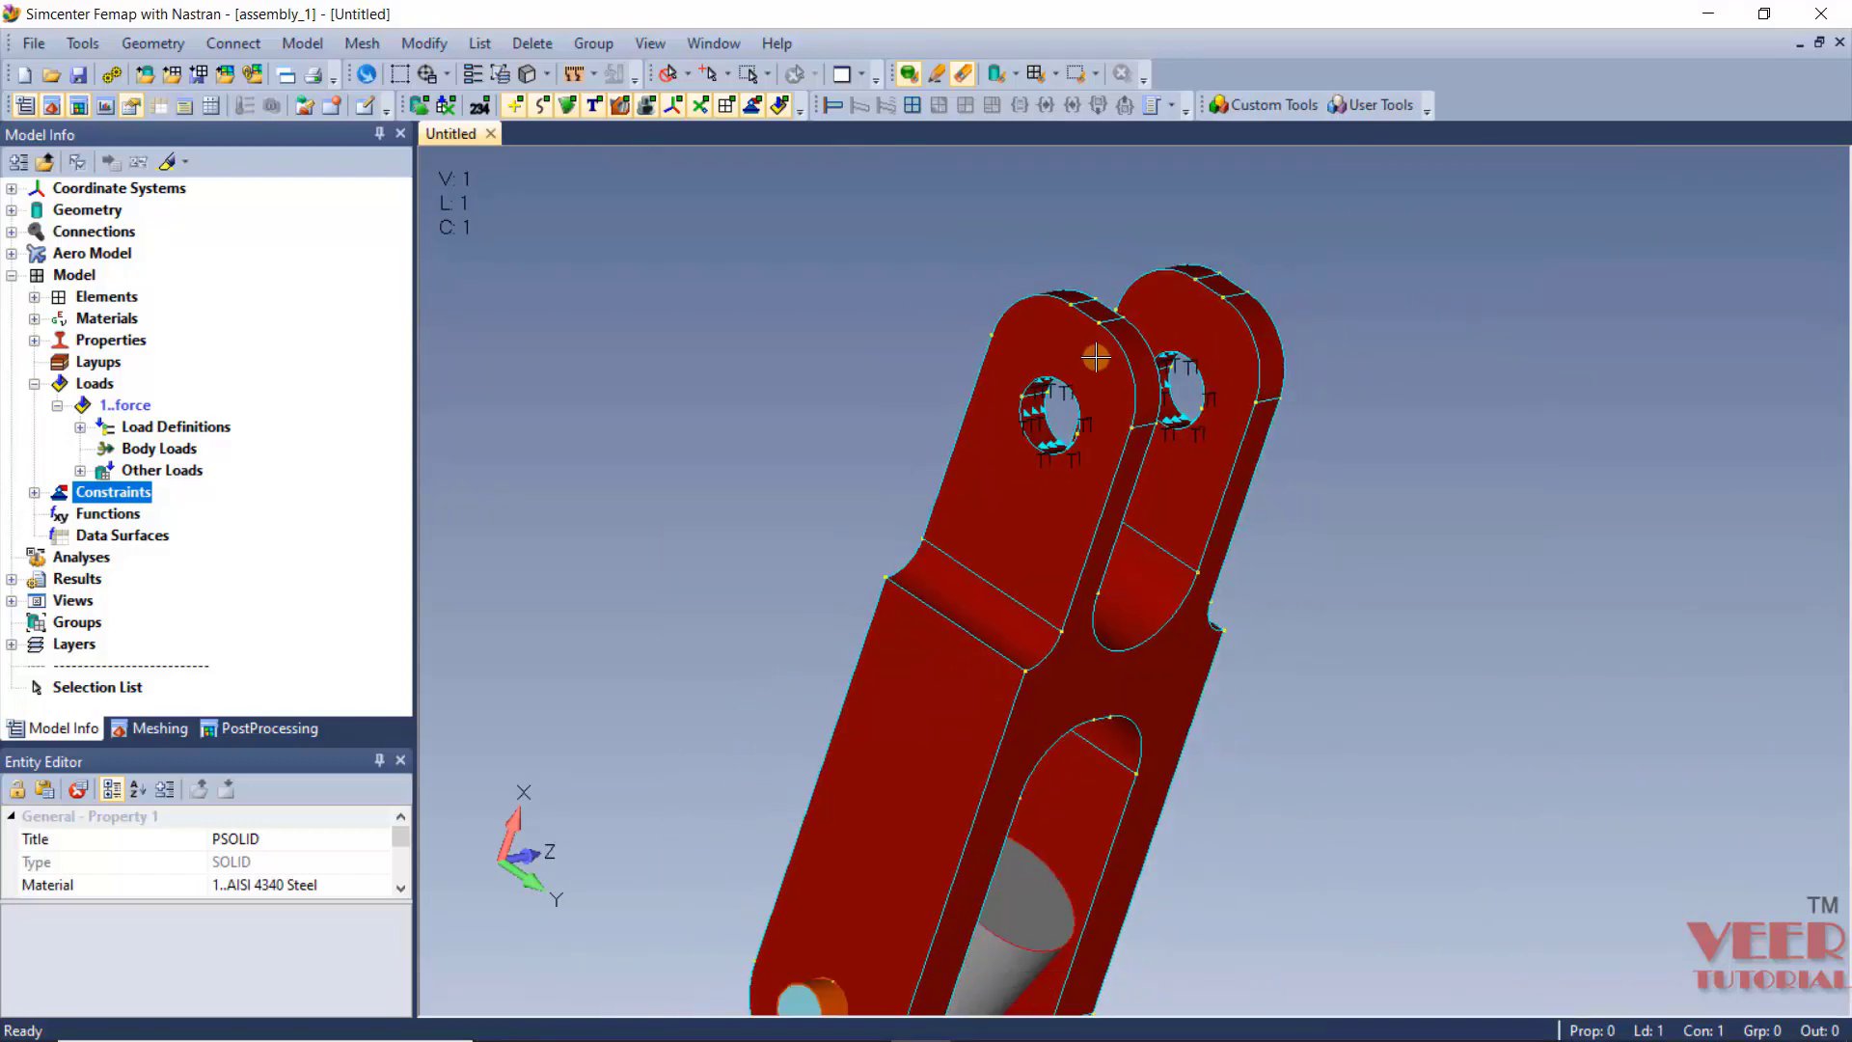
pyautogui.moveTo(1016, 729); pyautogui.dragTo(1112, 549, button='middle')
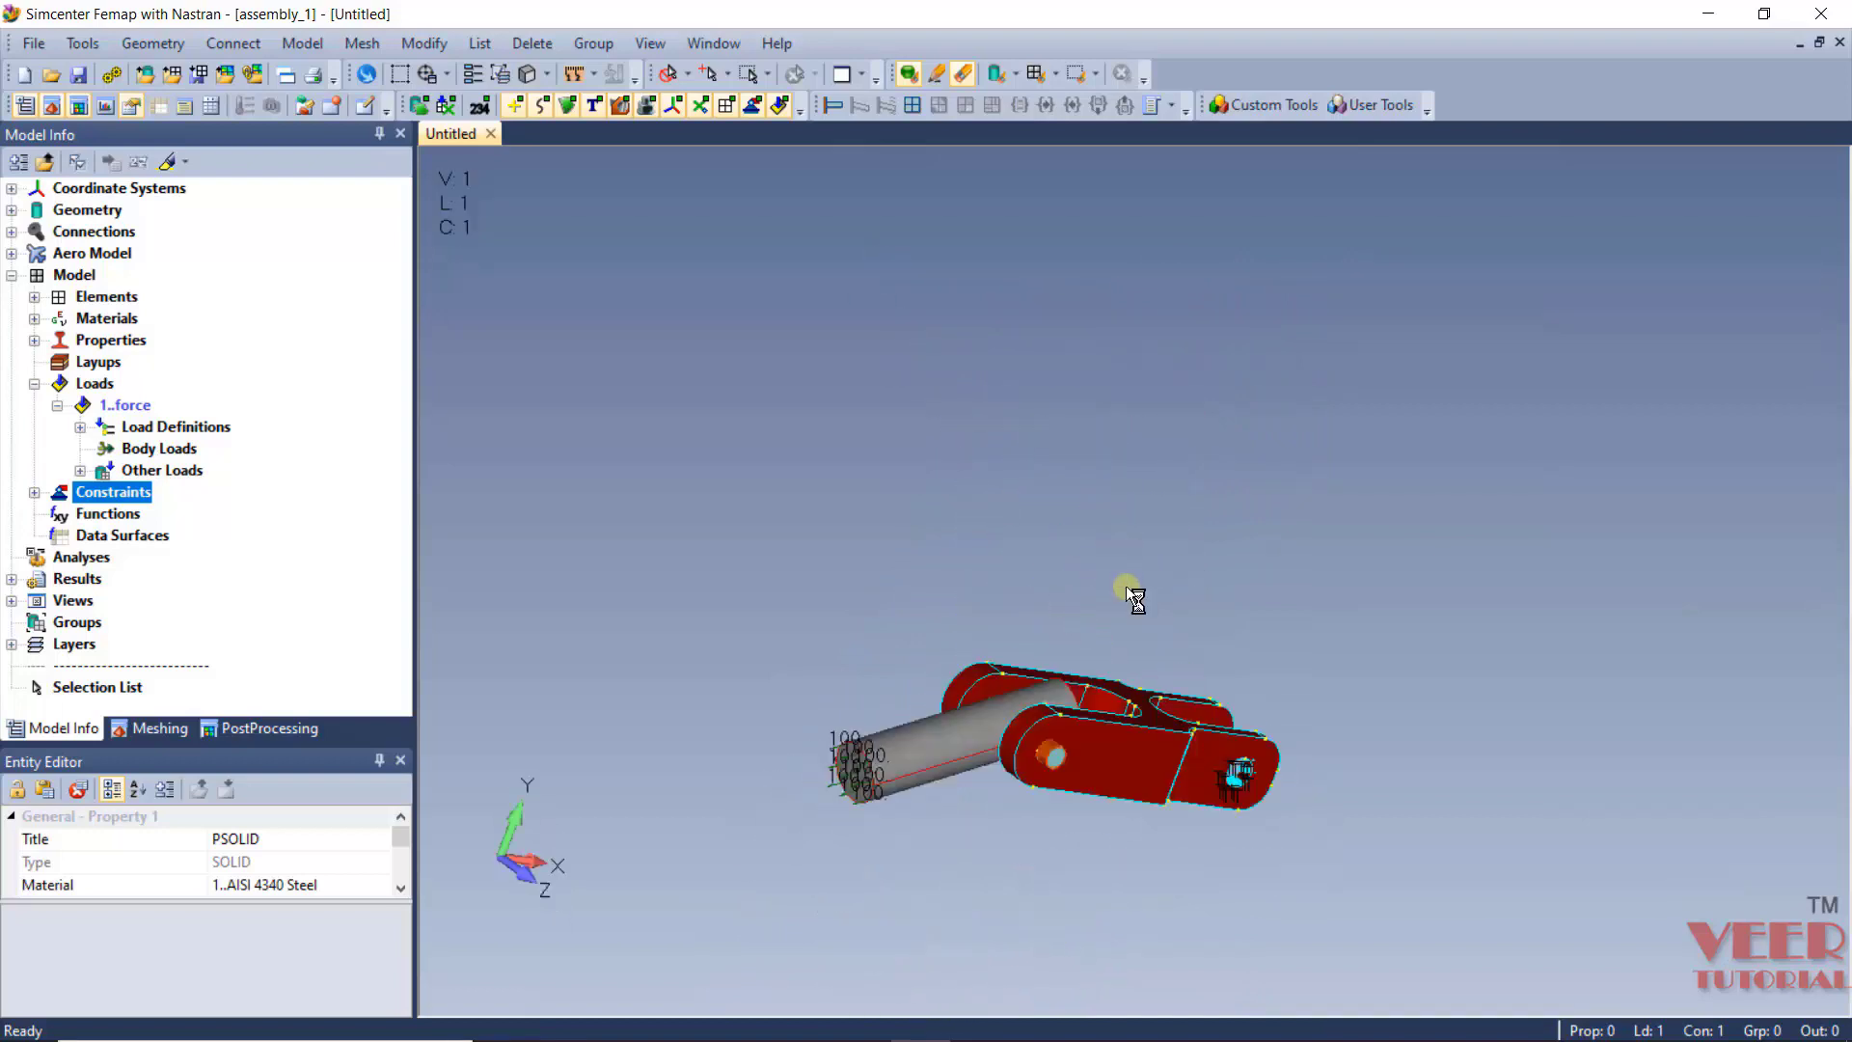
pyautogui.scroll(2, 1128, 773)
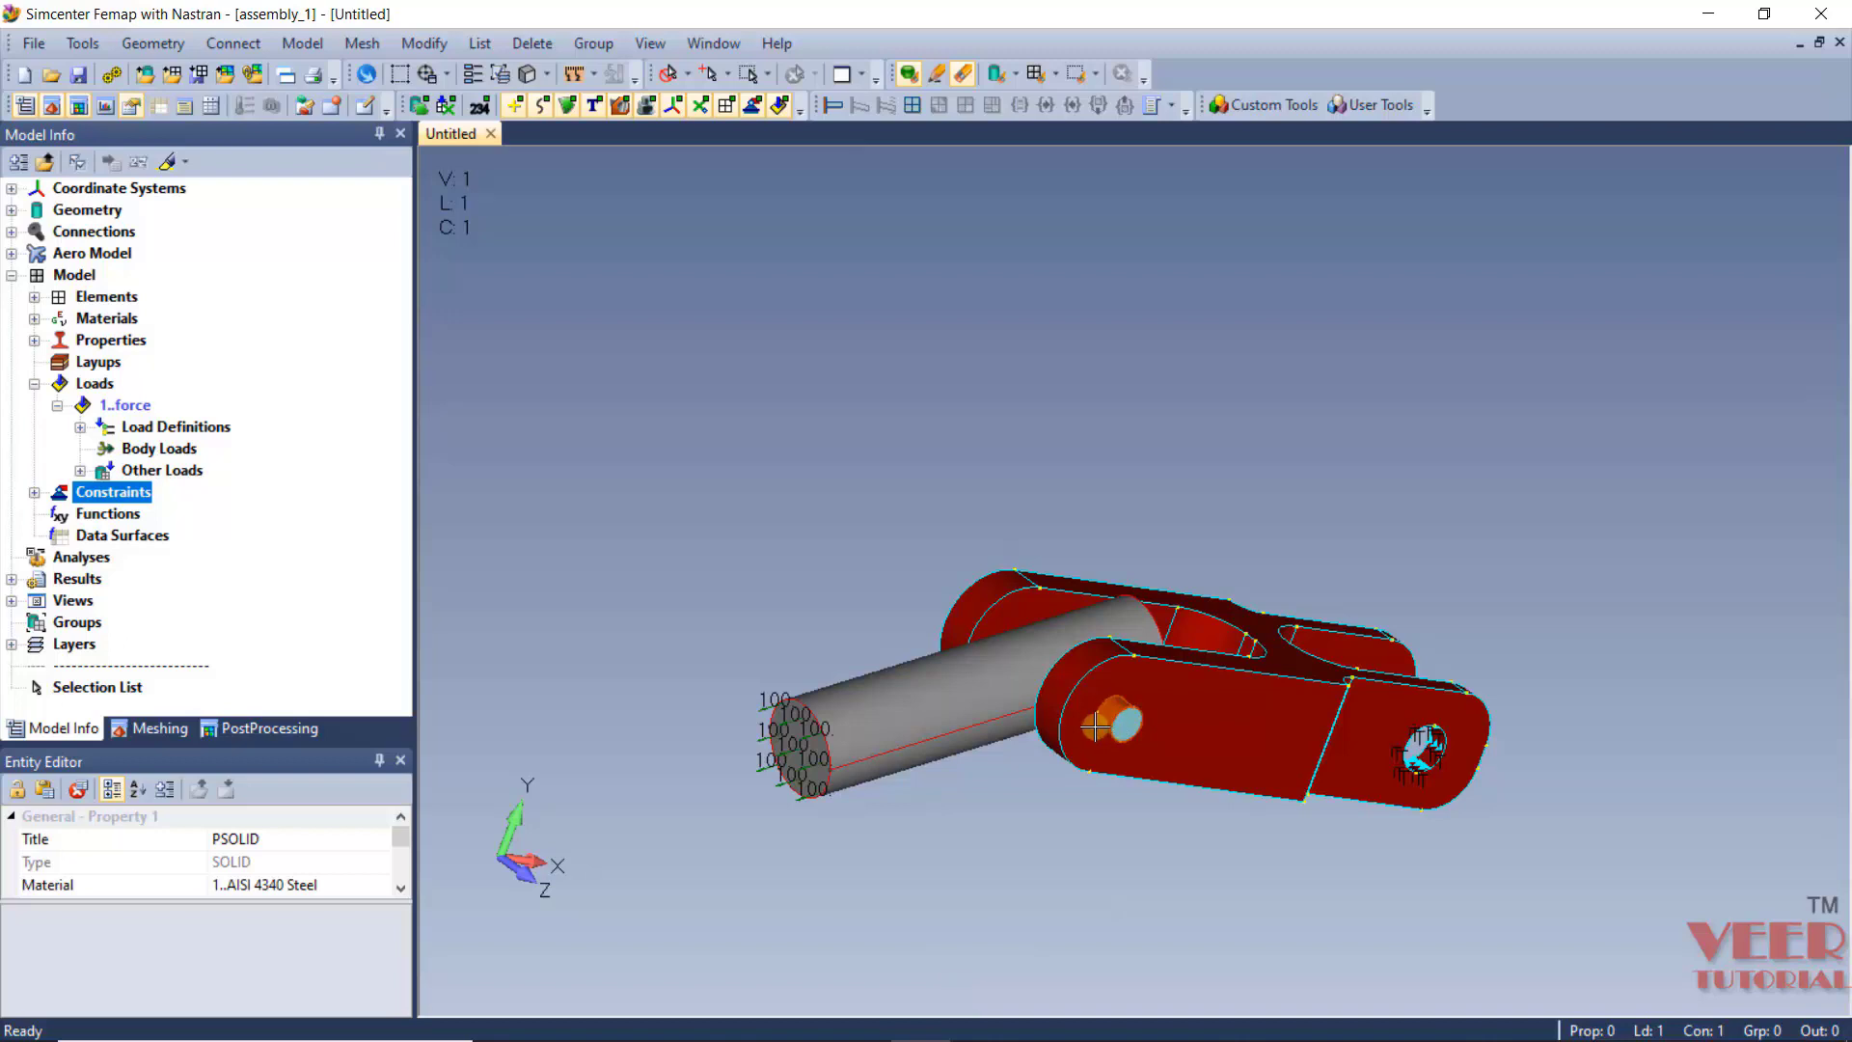
# Select the BaseLink, plunger and Pin solids under Geometry and bring up their actions.
pyautogui.click(11, 210)
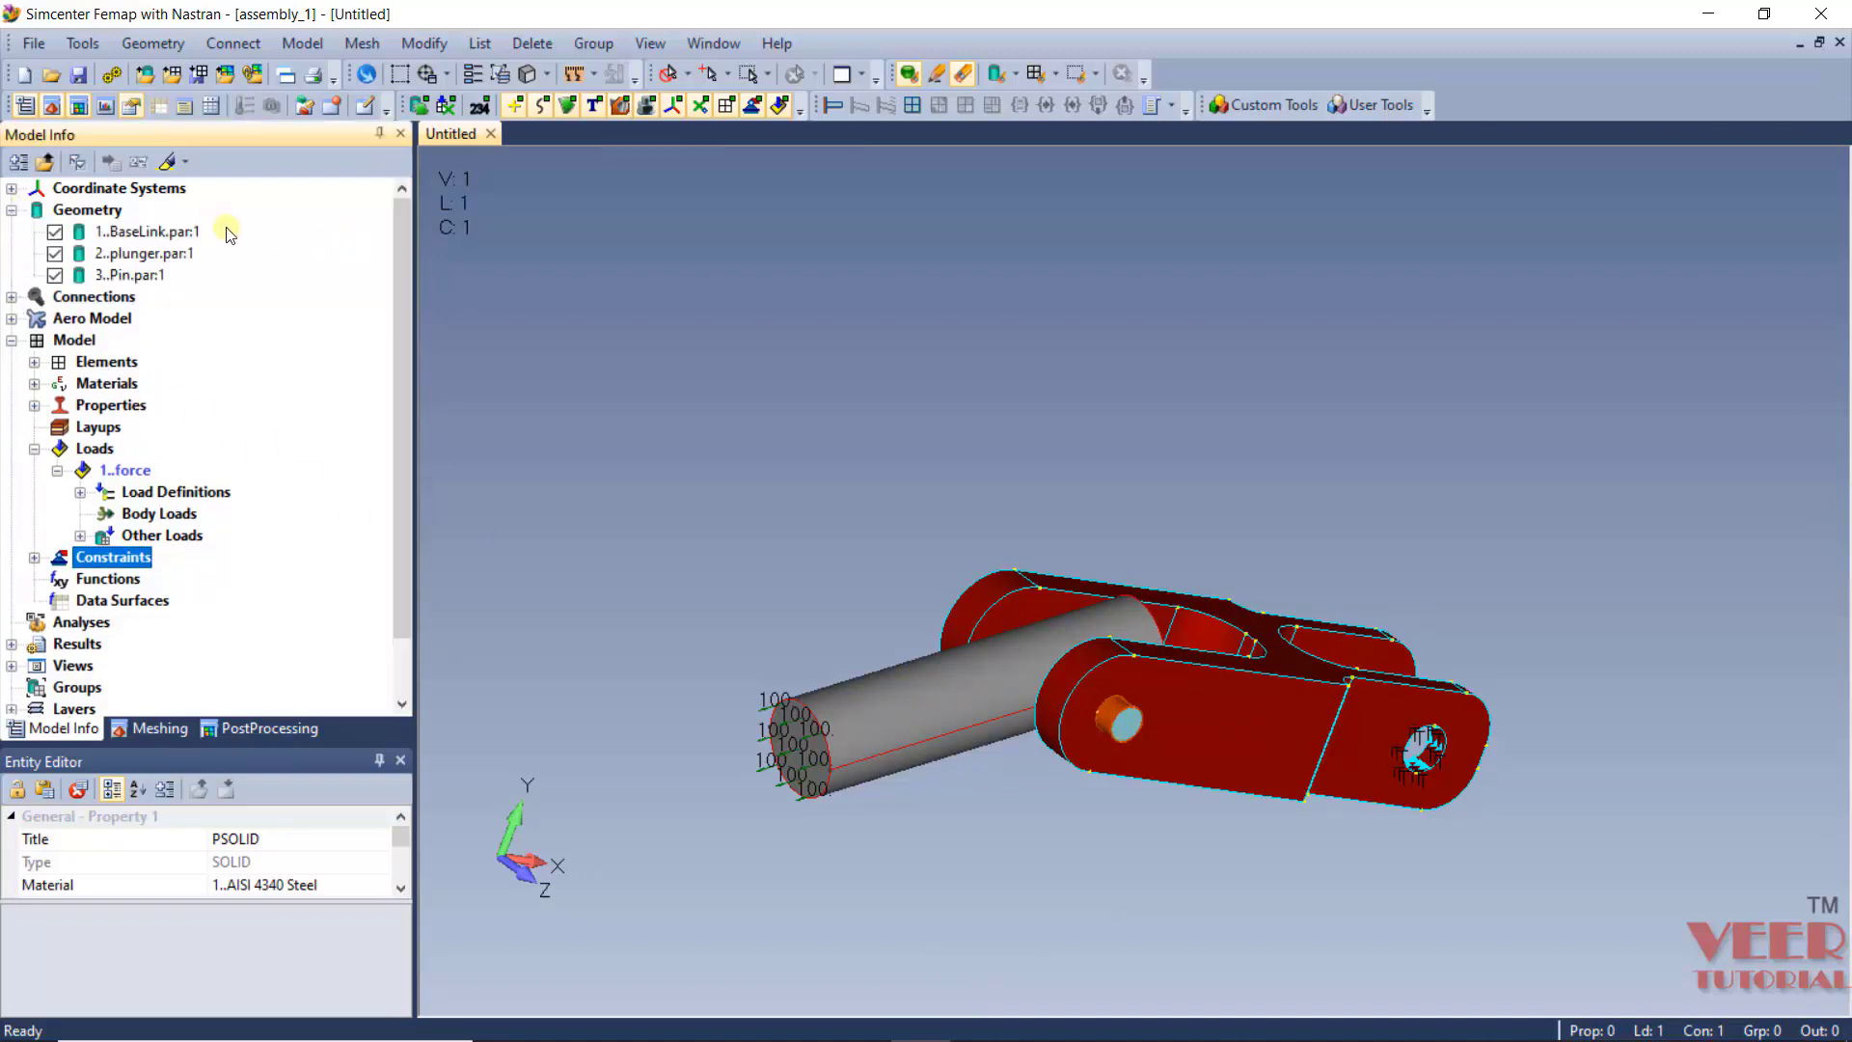
pyautogui.click(149, 235)
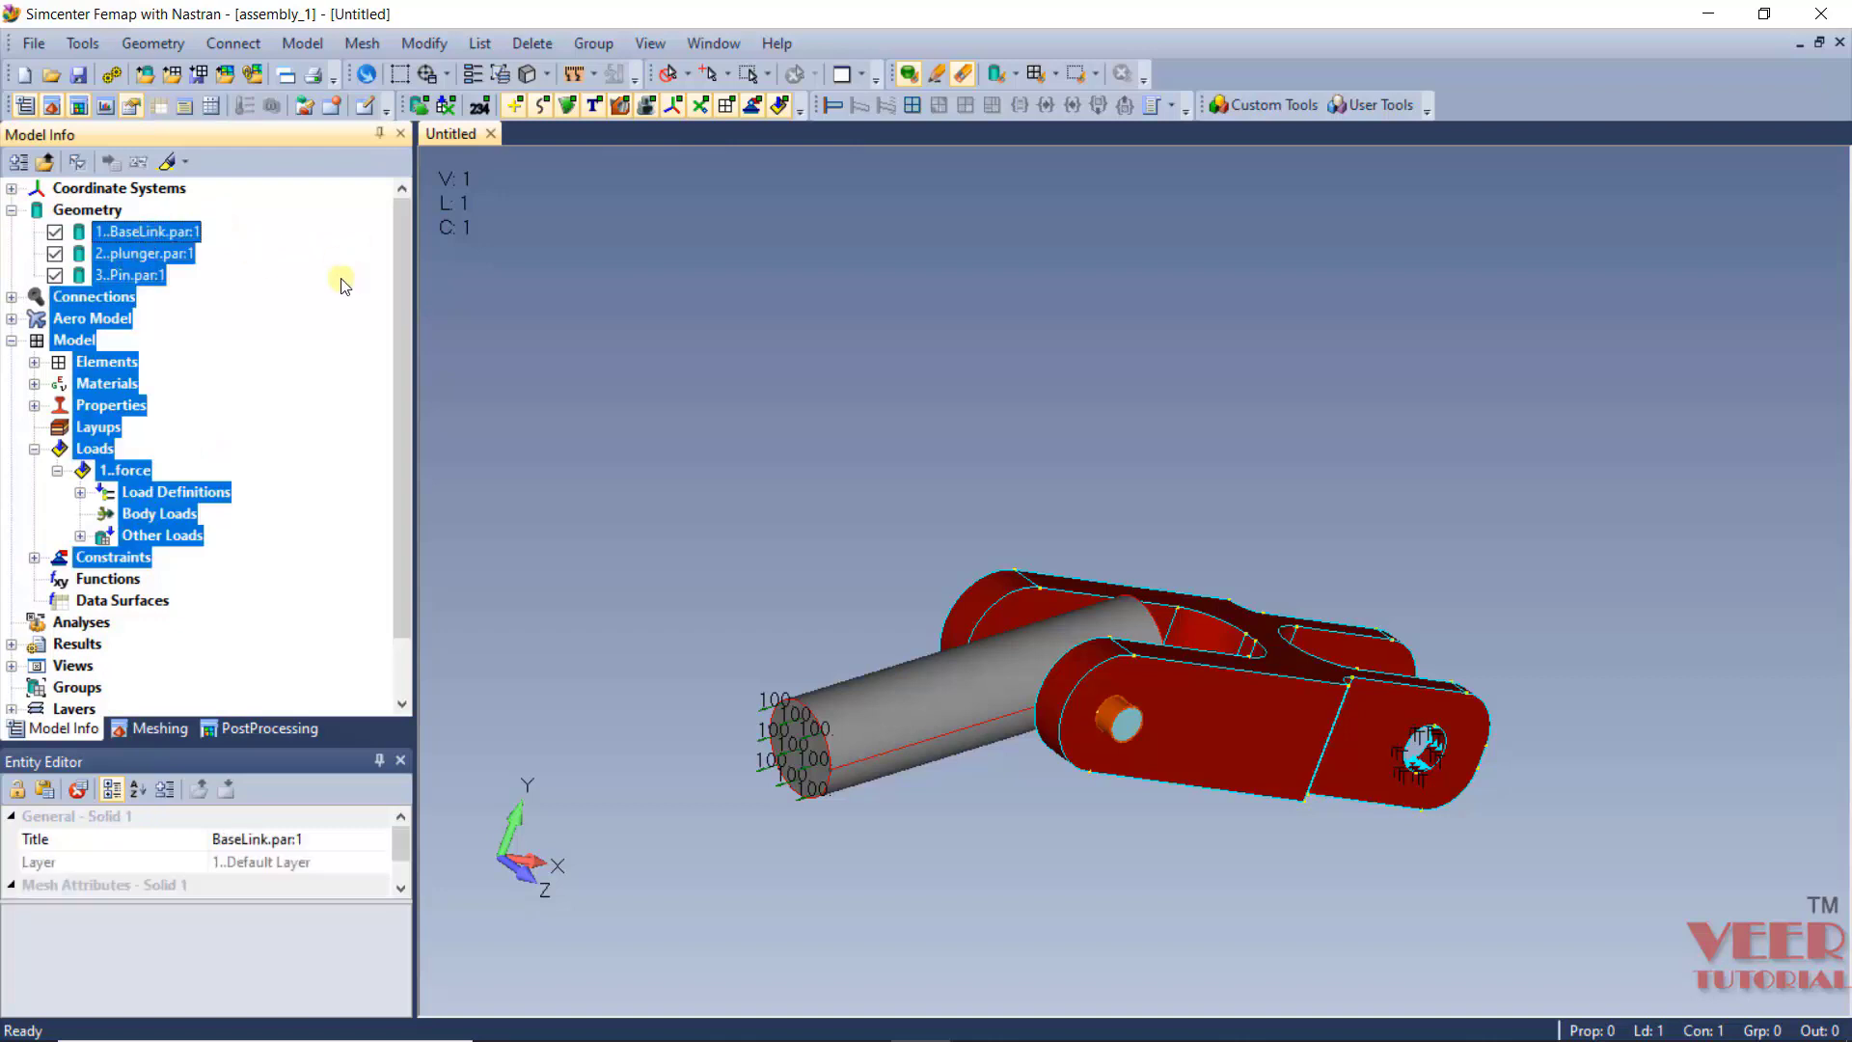
pyautogui.keyDown('ctrl'); pyautogui.click(145, 254); pyautogui.keyUp('ctrl')
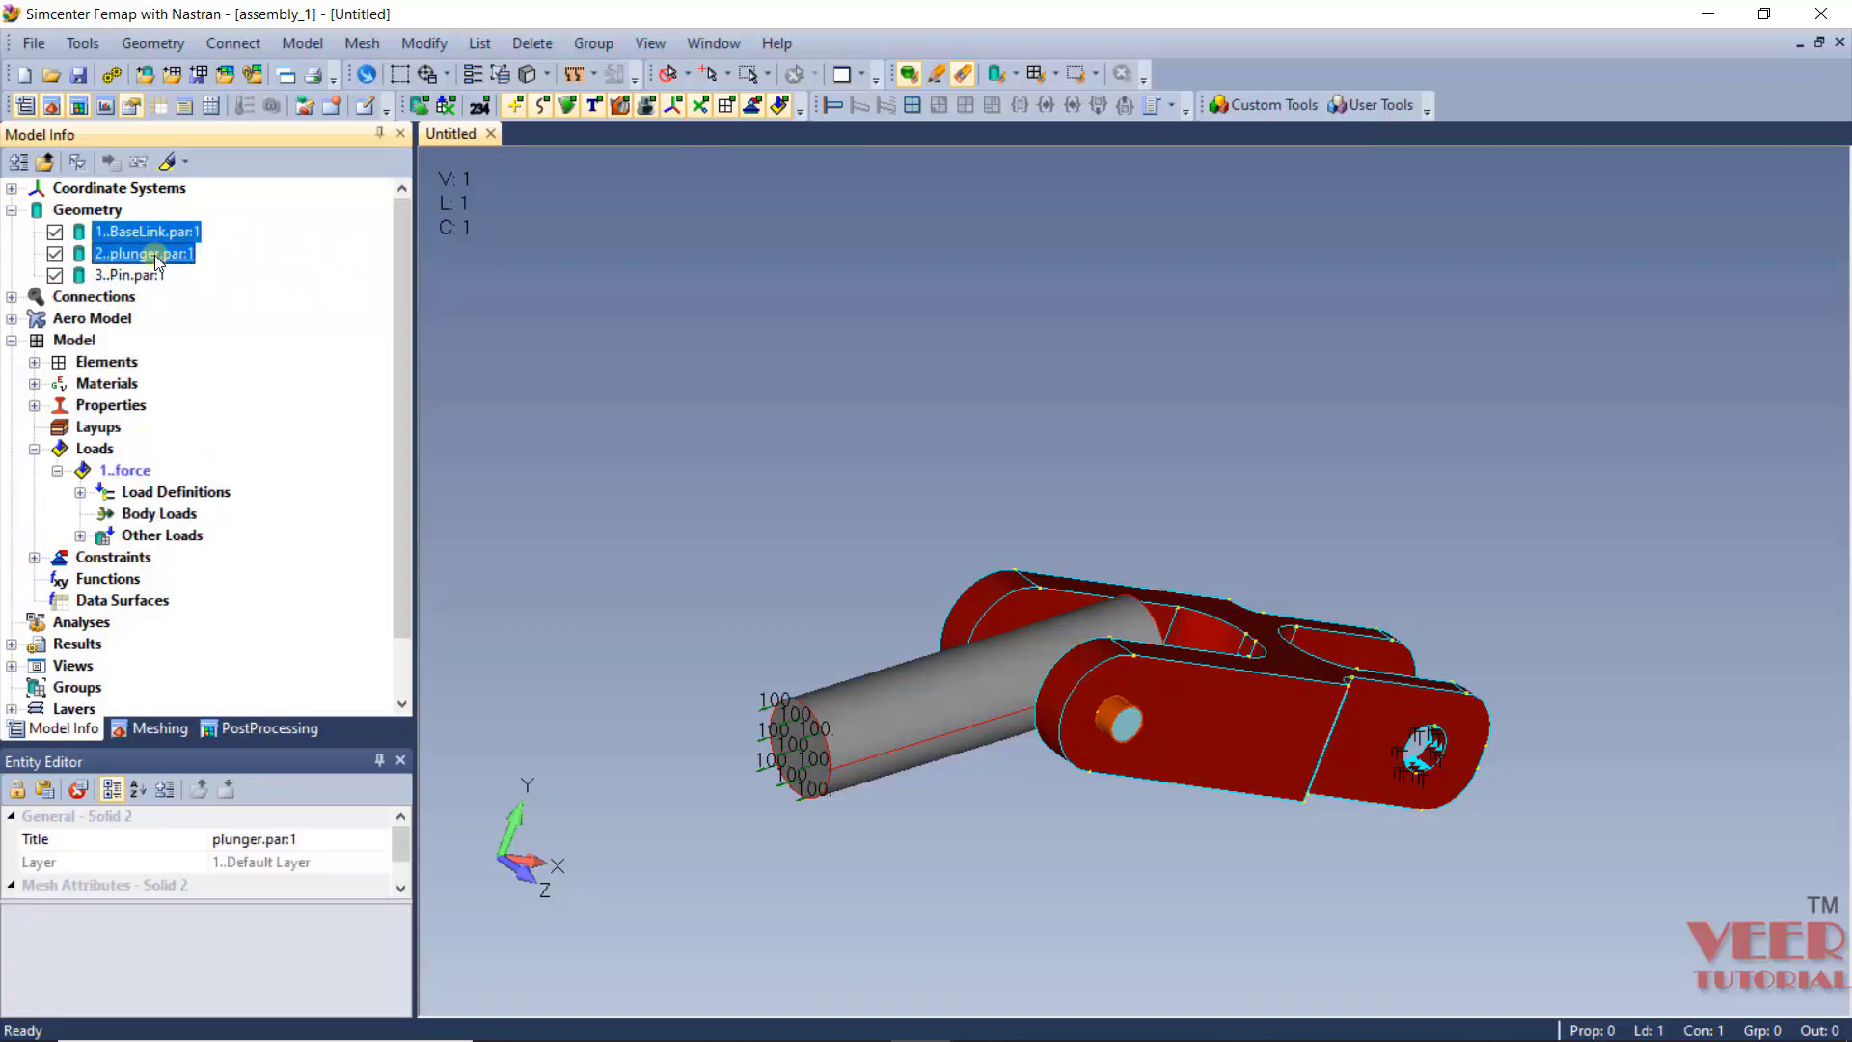
pyautogui.keyDown('ctrl'); pyautogui.click(140, 277); pyautogui.keyUp('ctrl')
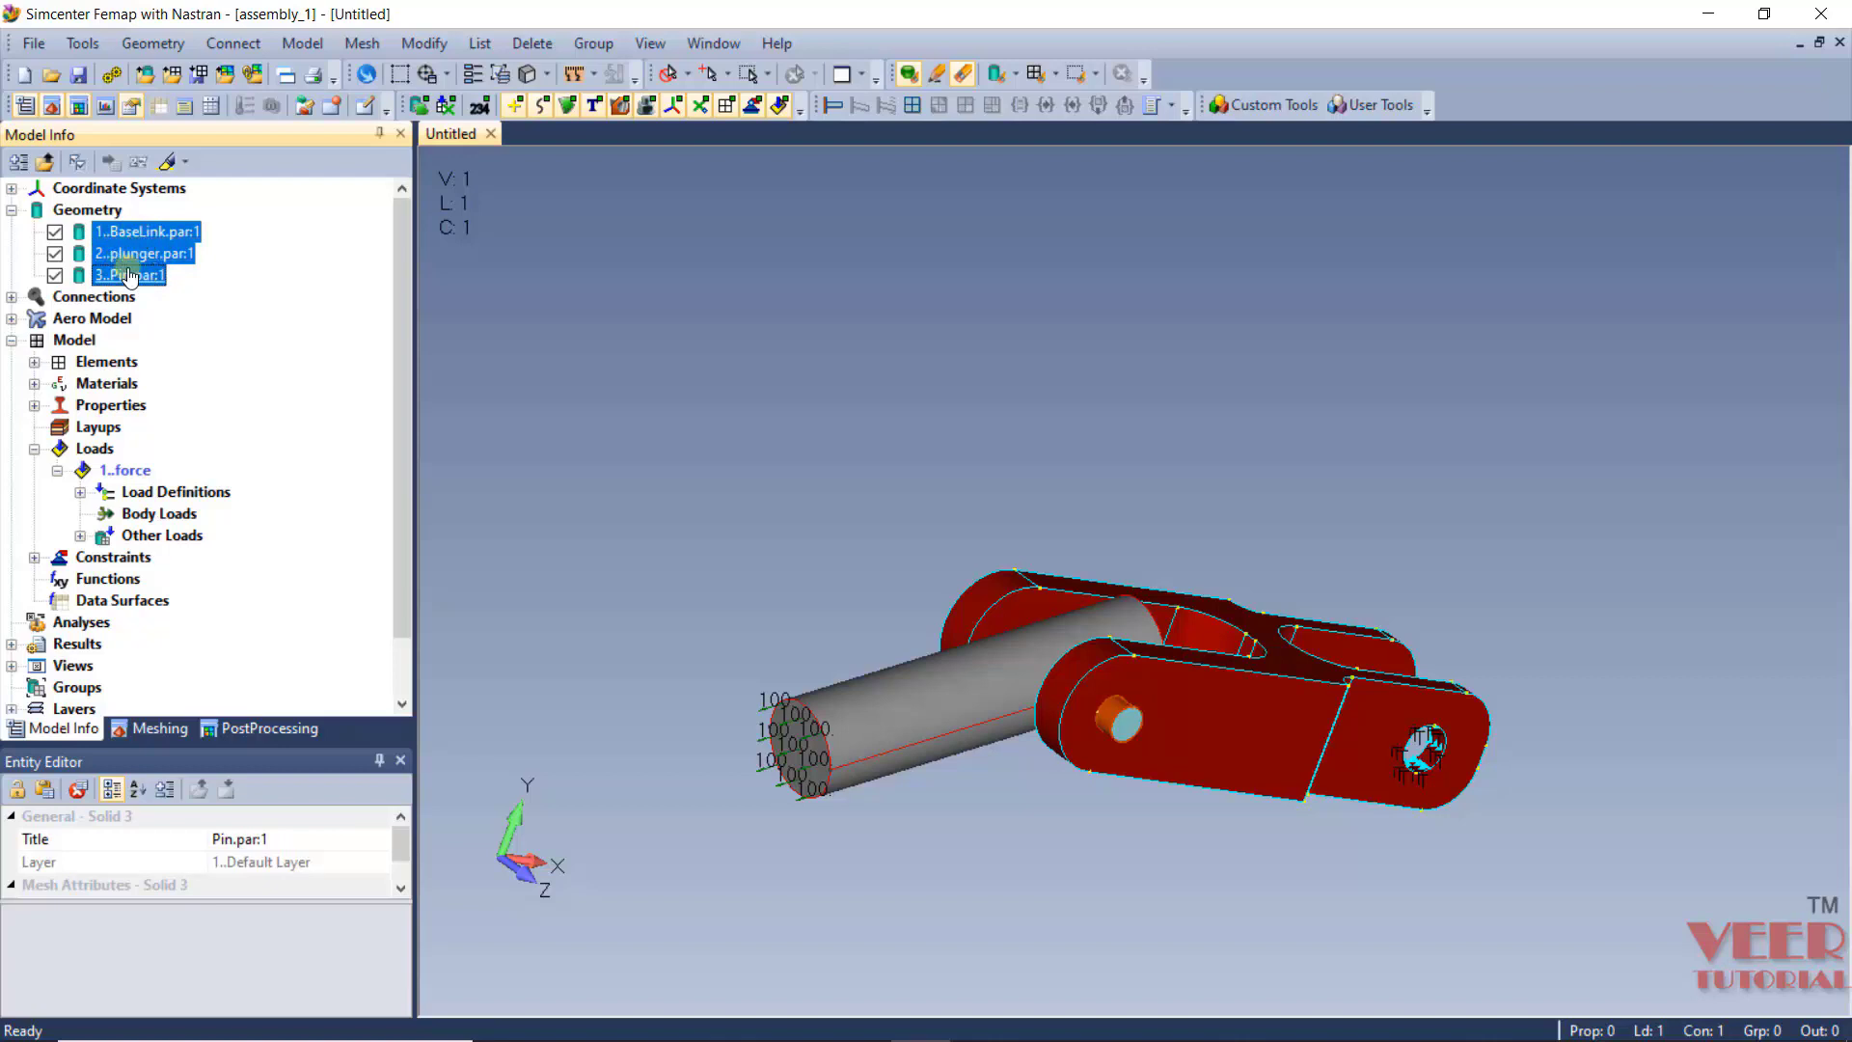
pyautogui.rightClick(130, 277)
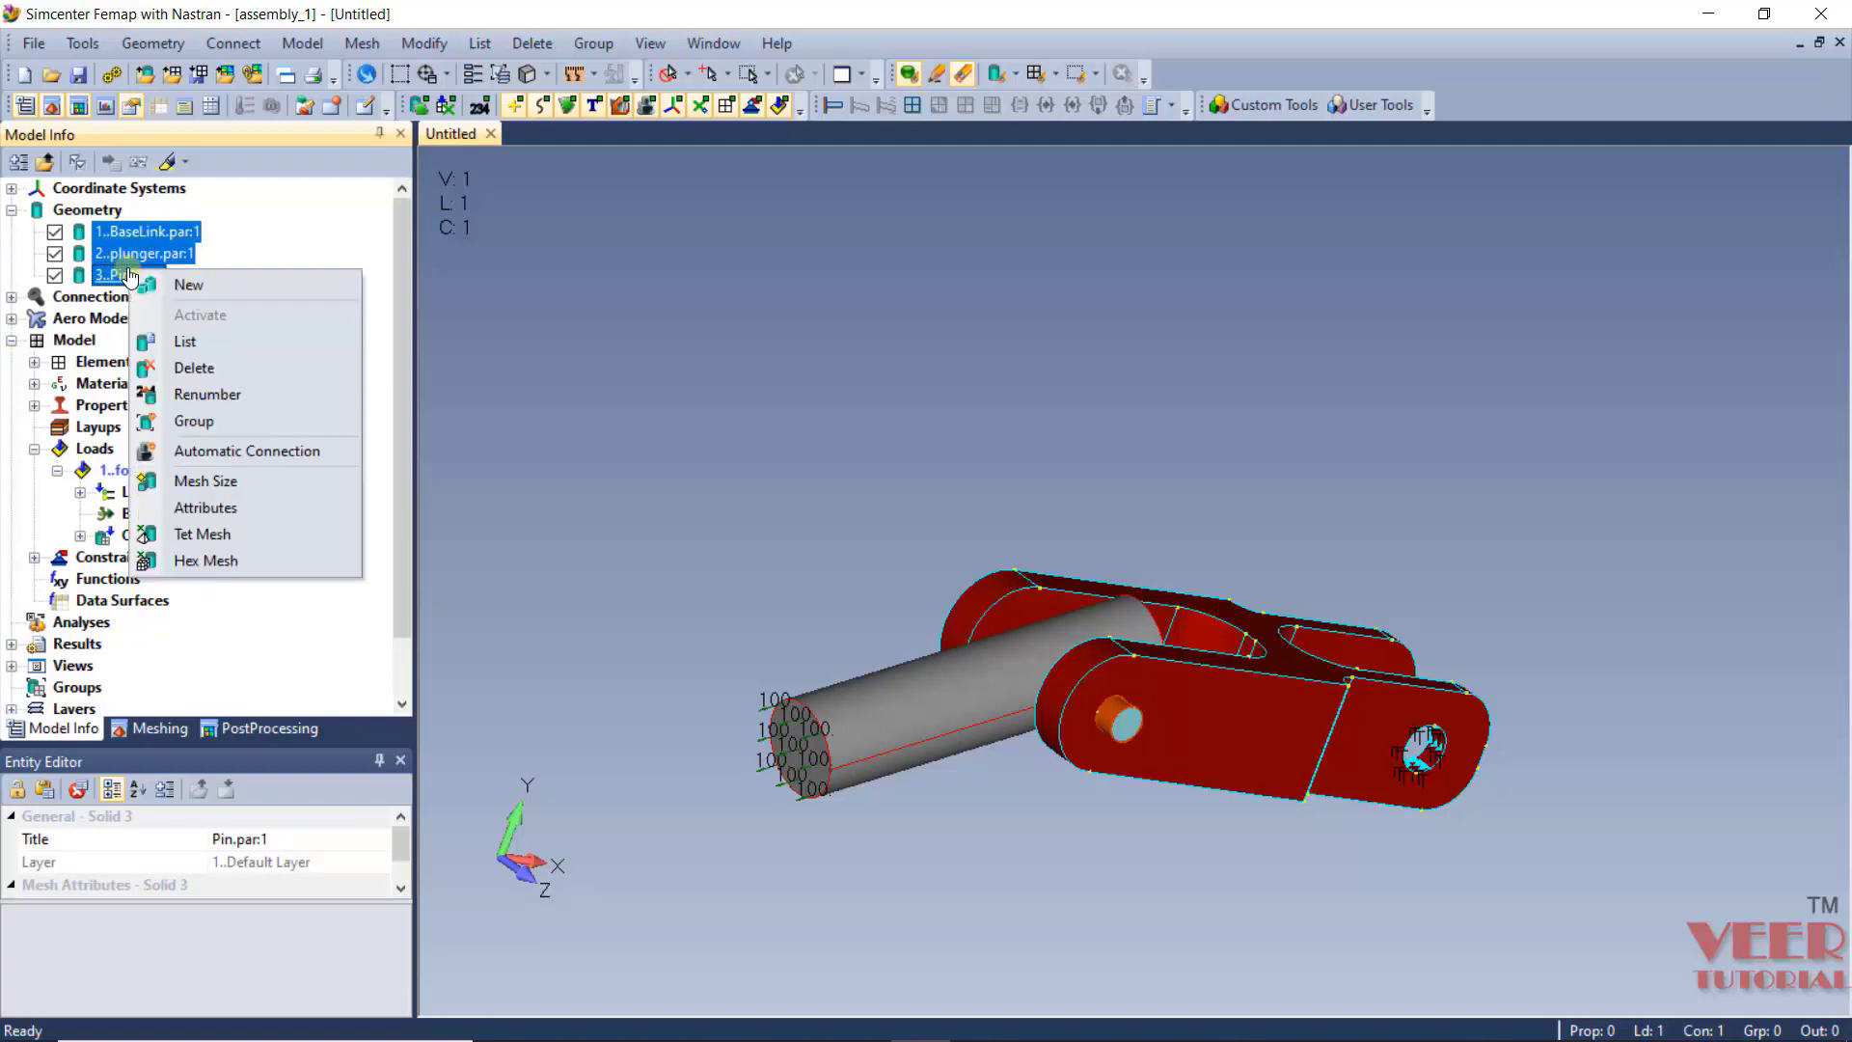
# Tet-mesh all three solids with tetrahedra only, giving 24547 nodes and 14557 elements.
pyautogui.click(222, 535)
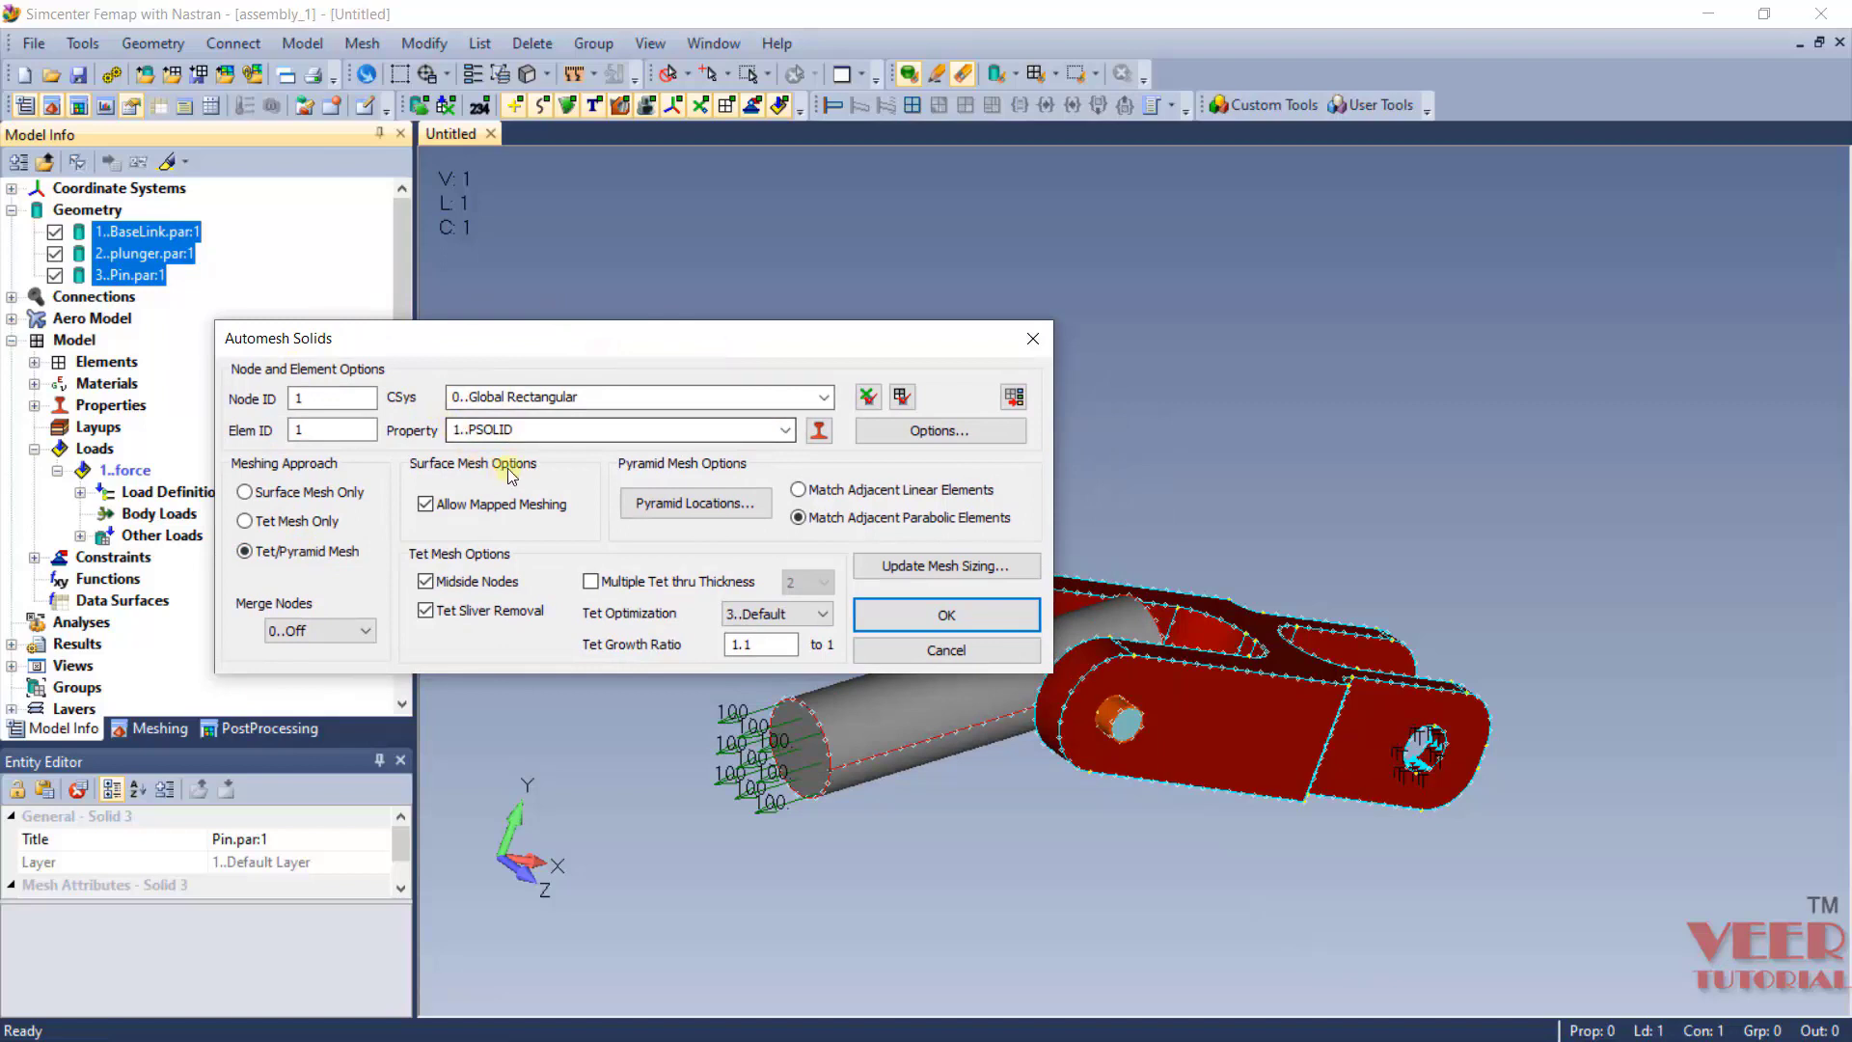
pyautogui.click(269, 529)
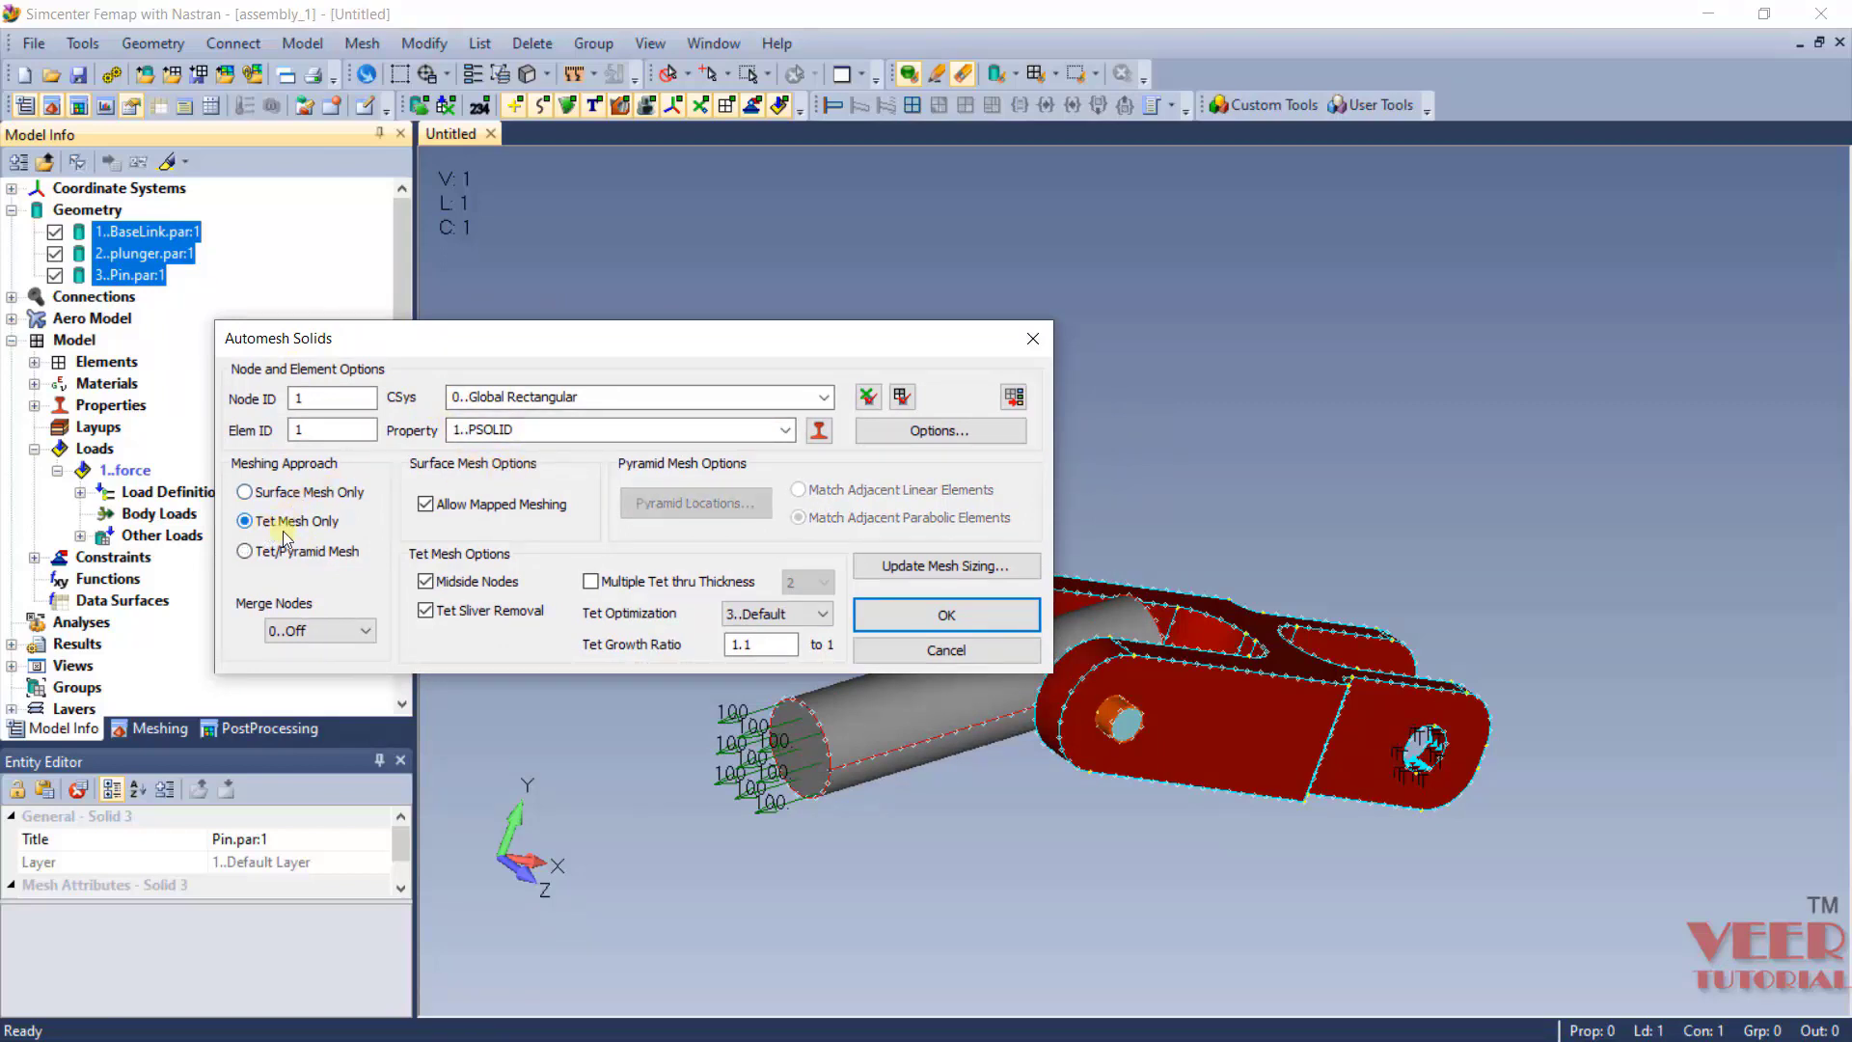
pyautogui.click(973, 604)
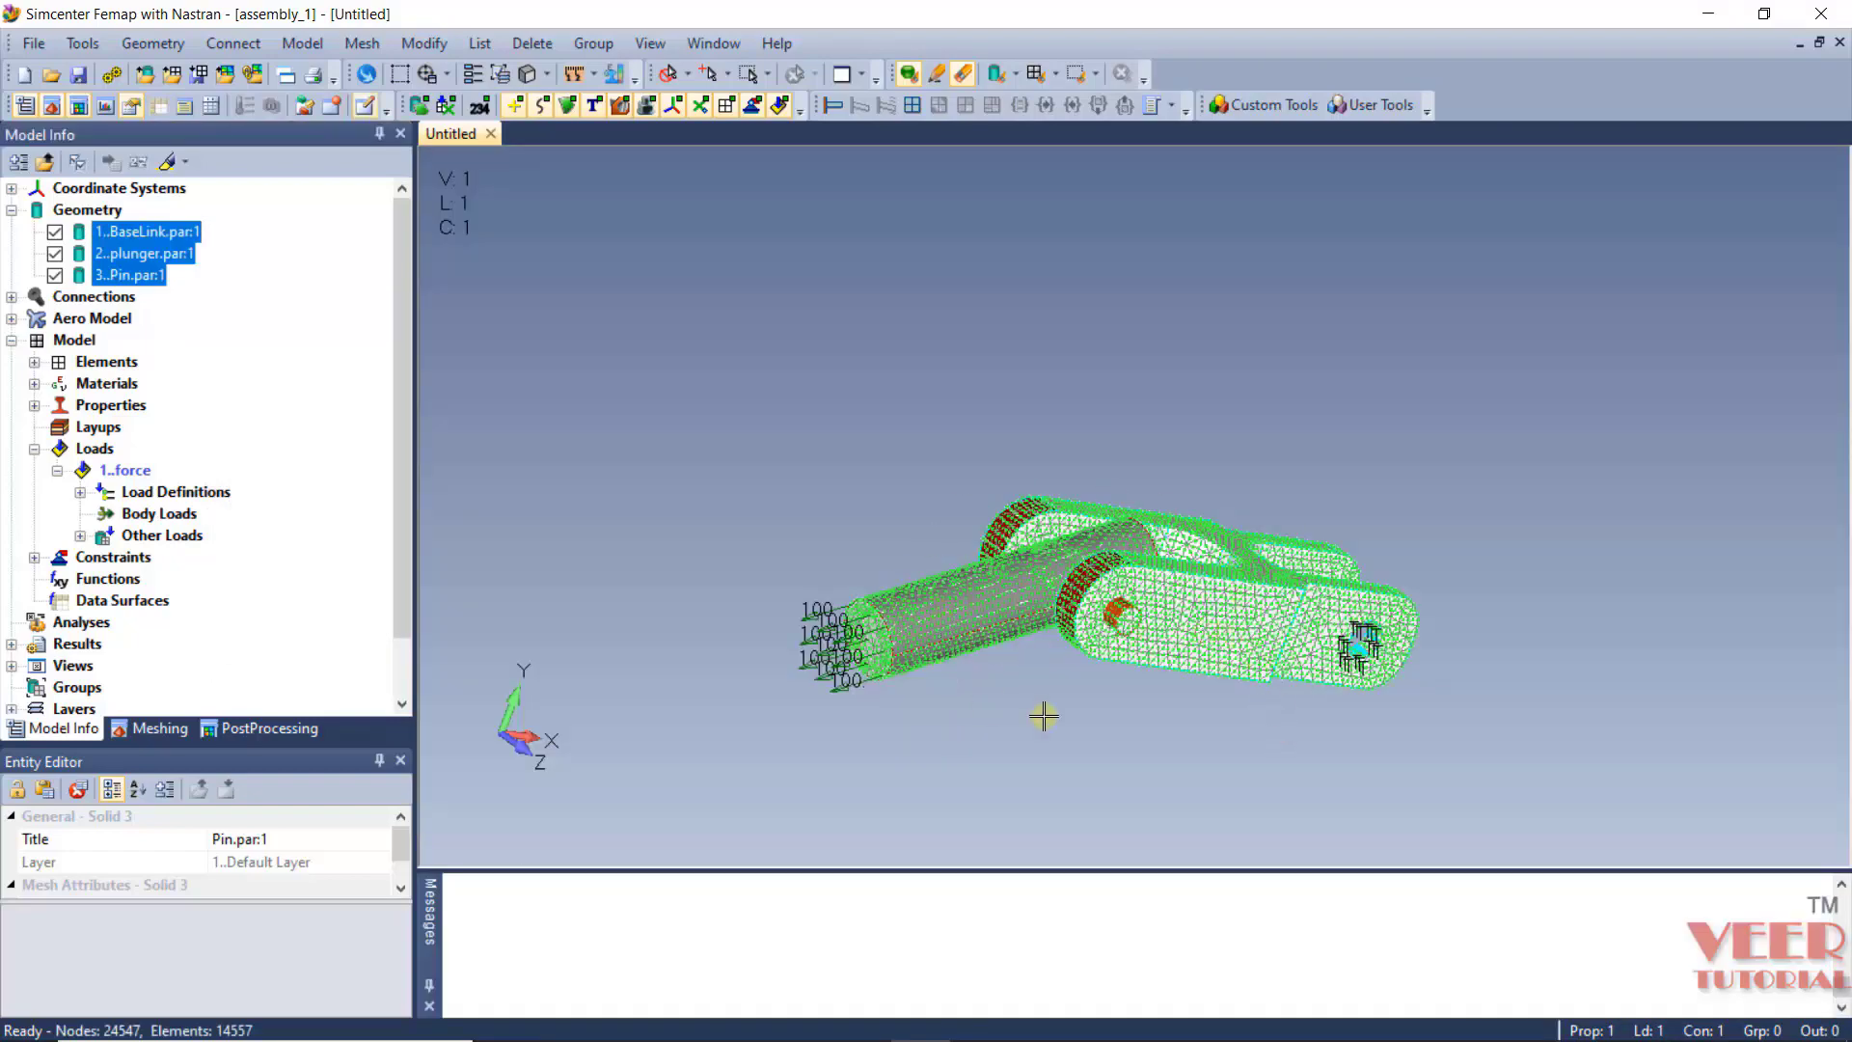
pyautogui.moveTo(1265, 627); pyautogui.dragTo(1110, 752, button='middle')
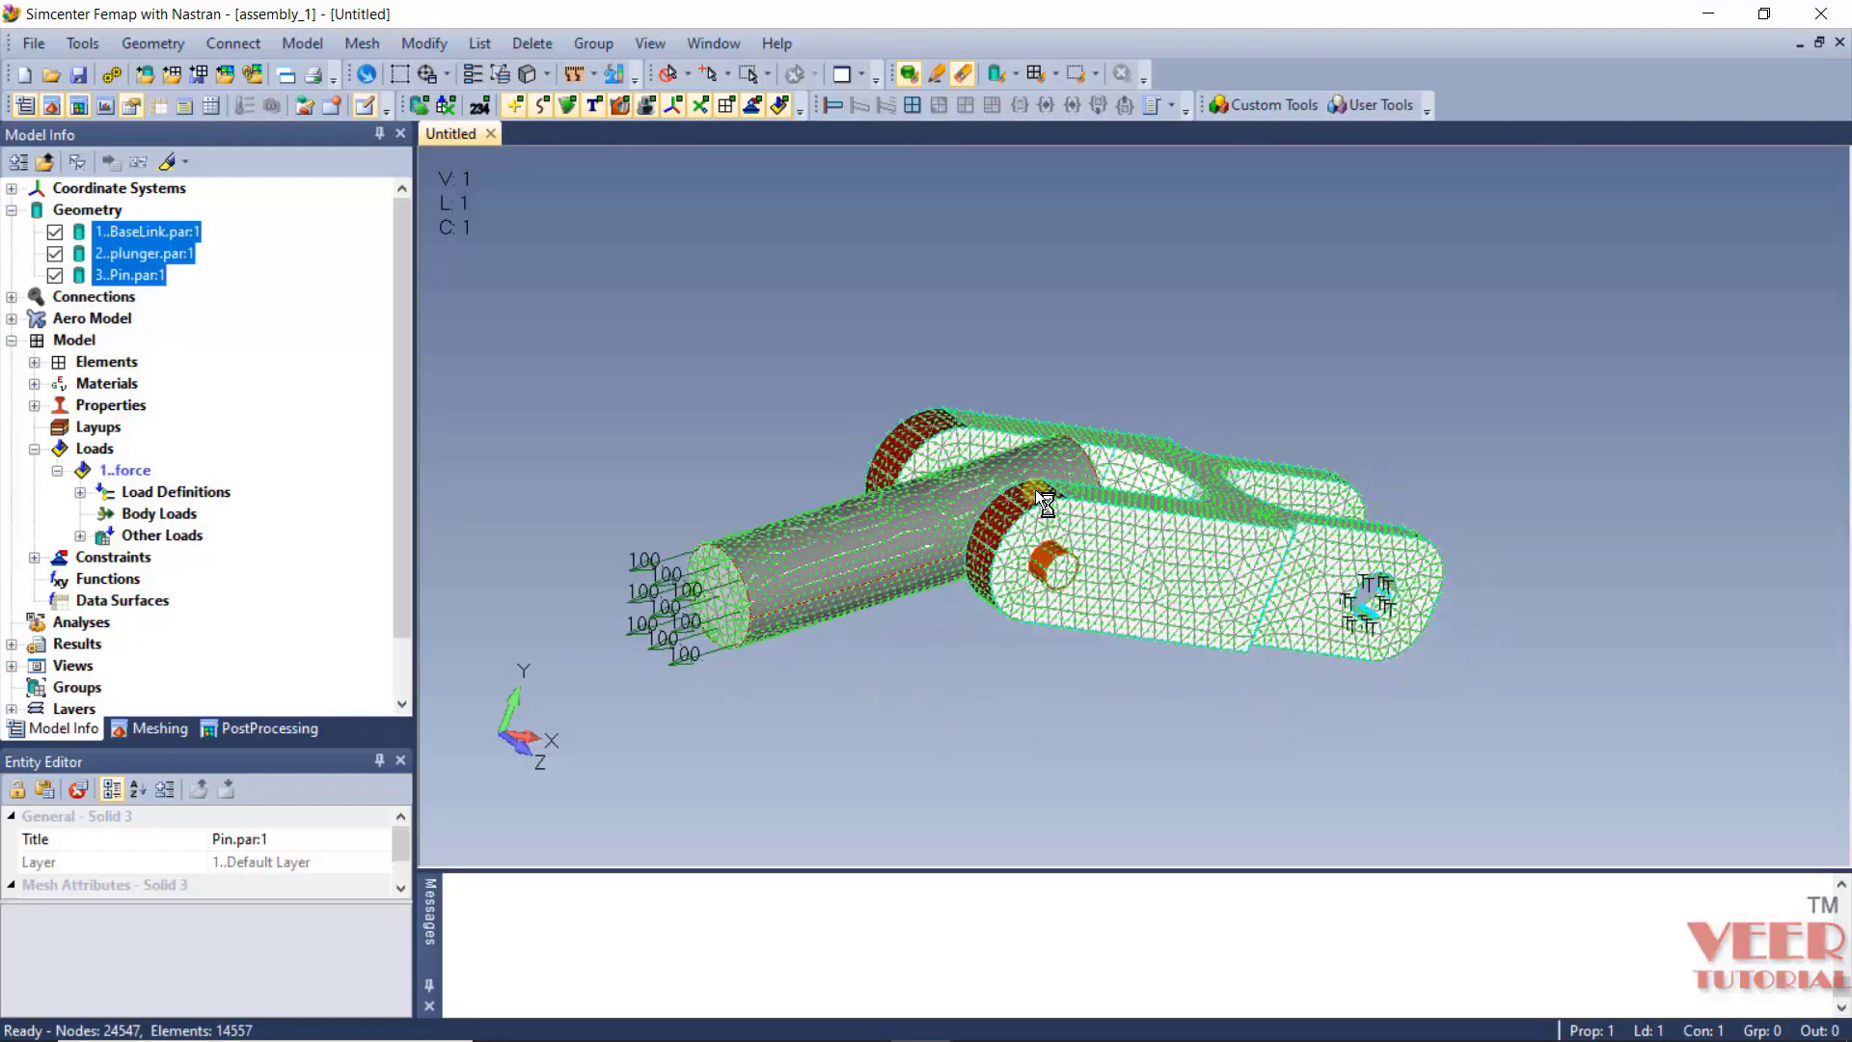
pyautogui.click(429, 1009)
pyautogui.moveTo(1061, 521); pyautogui.dragTo(802, 442, button='middle')
pyautogui.scroll(-1, 400, 595)
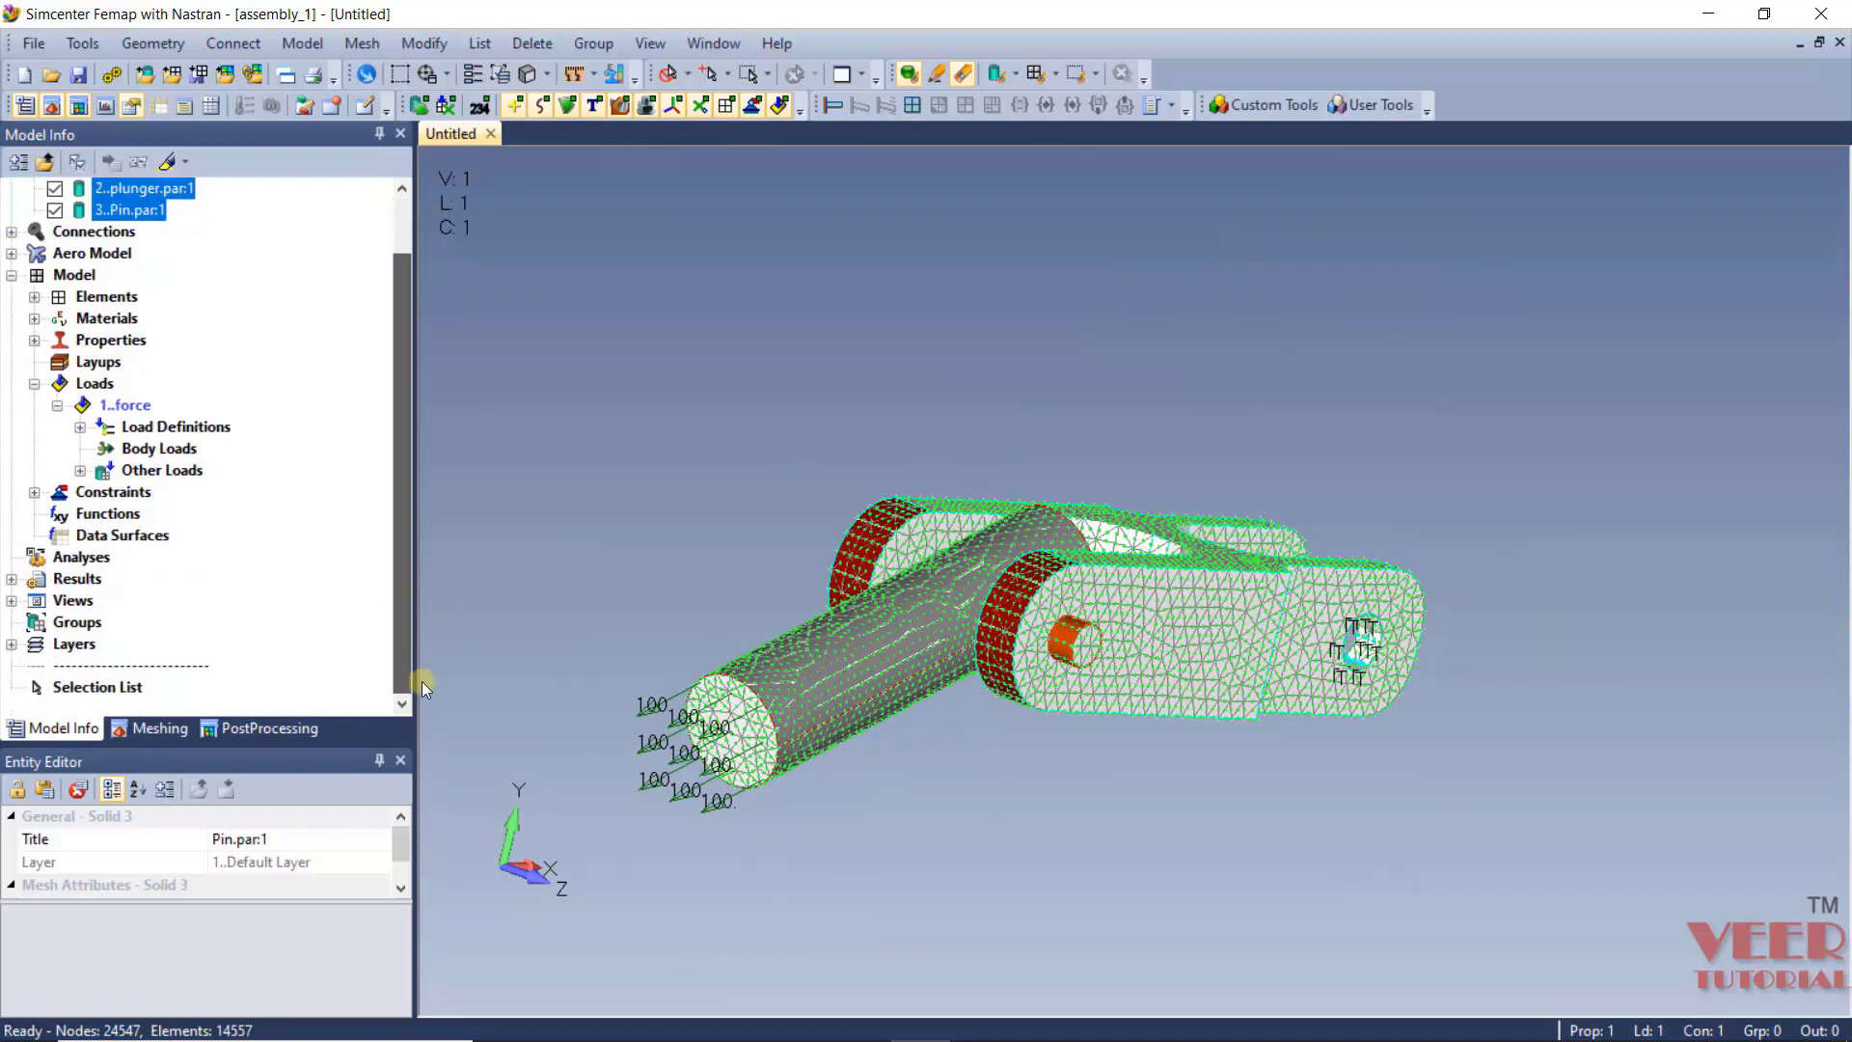
pyautogui.click(95, 561)
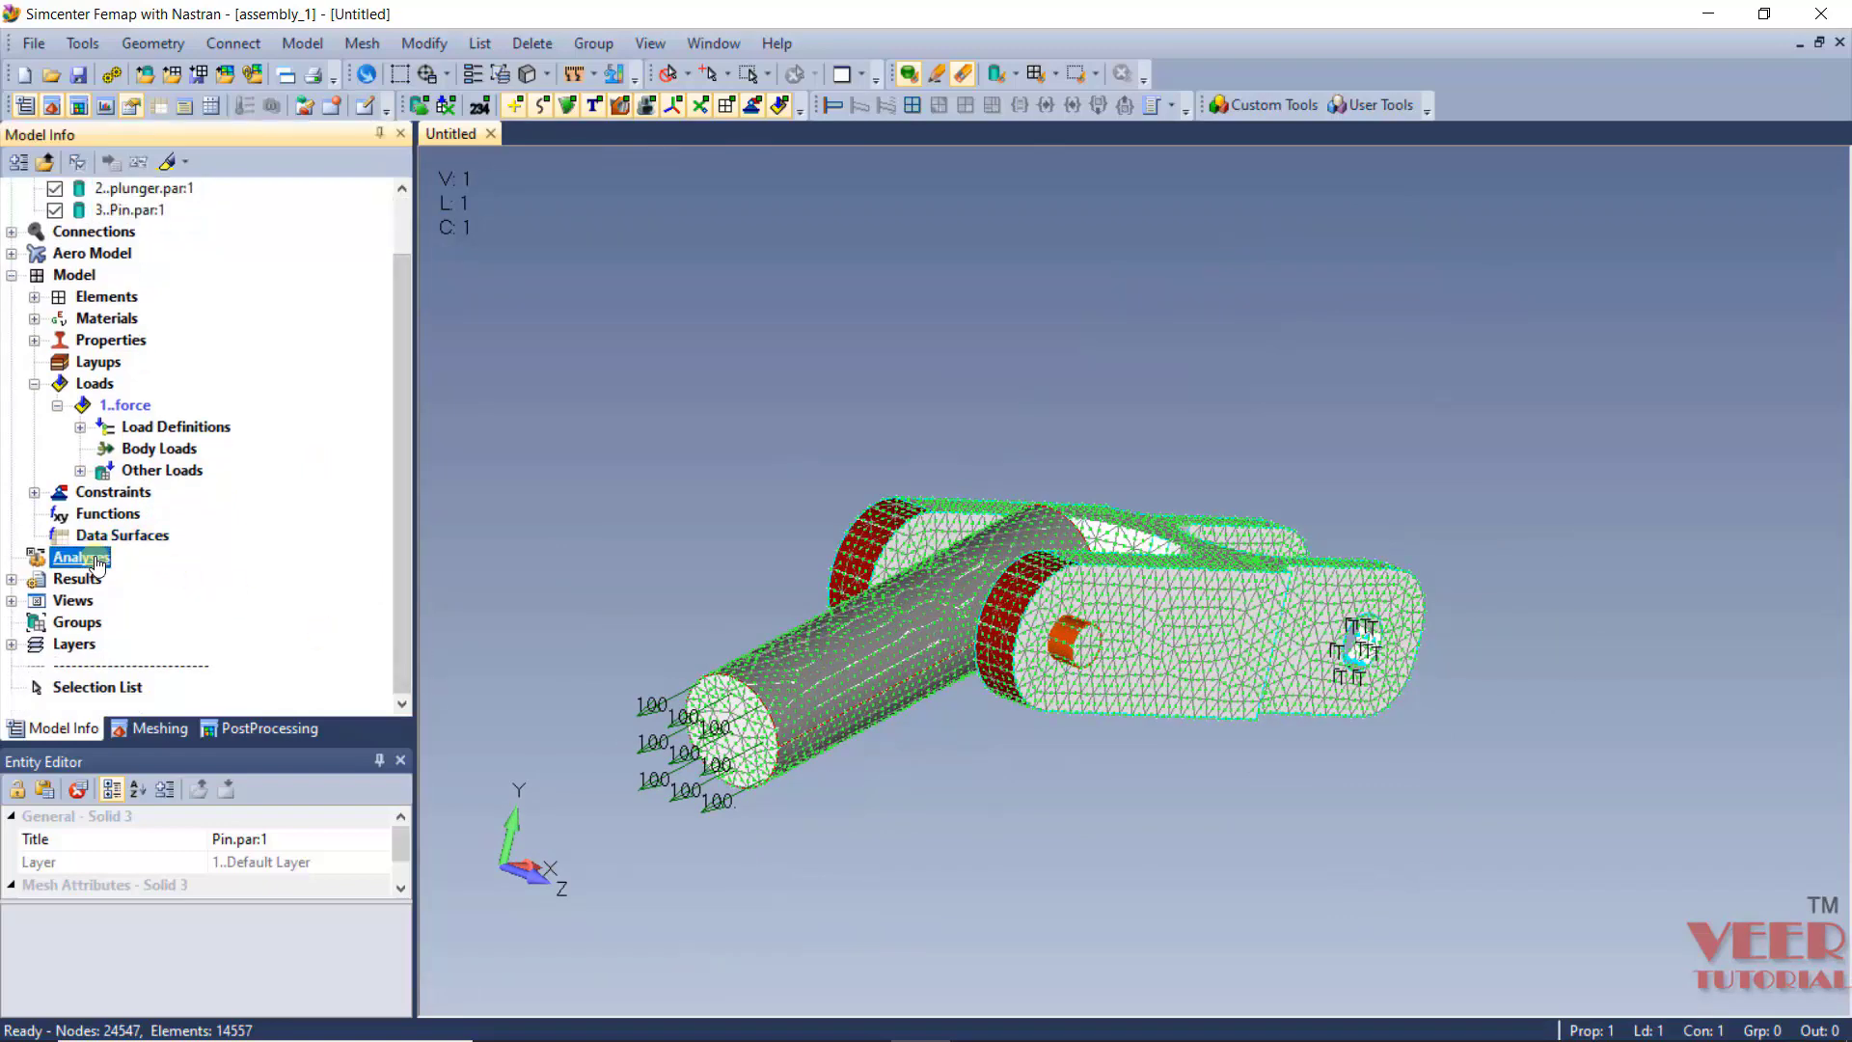
# Create and activate the Simcenter Nastran static analysis set 'assembly_static'.
pyautogui.rightClick(96, 565)
pyautogui.click(183, 575)
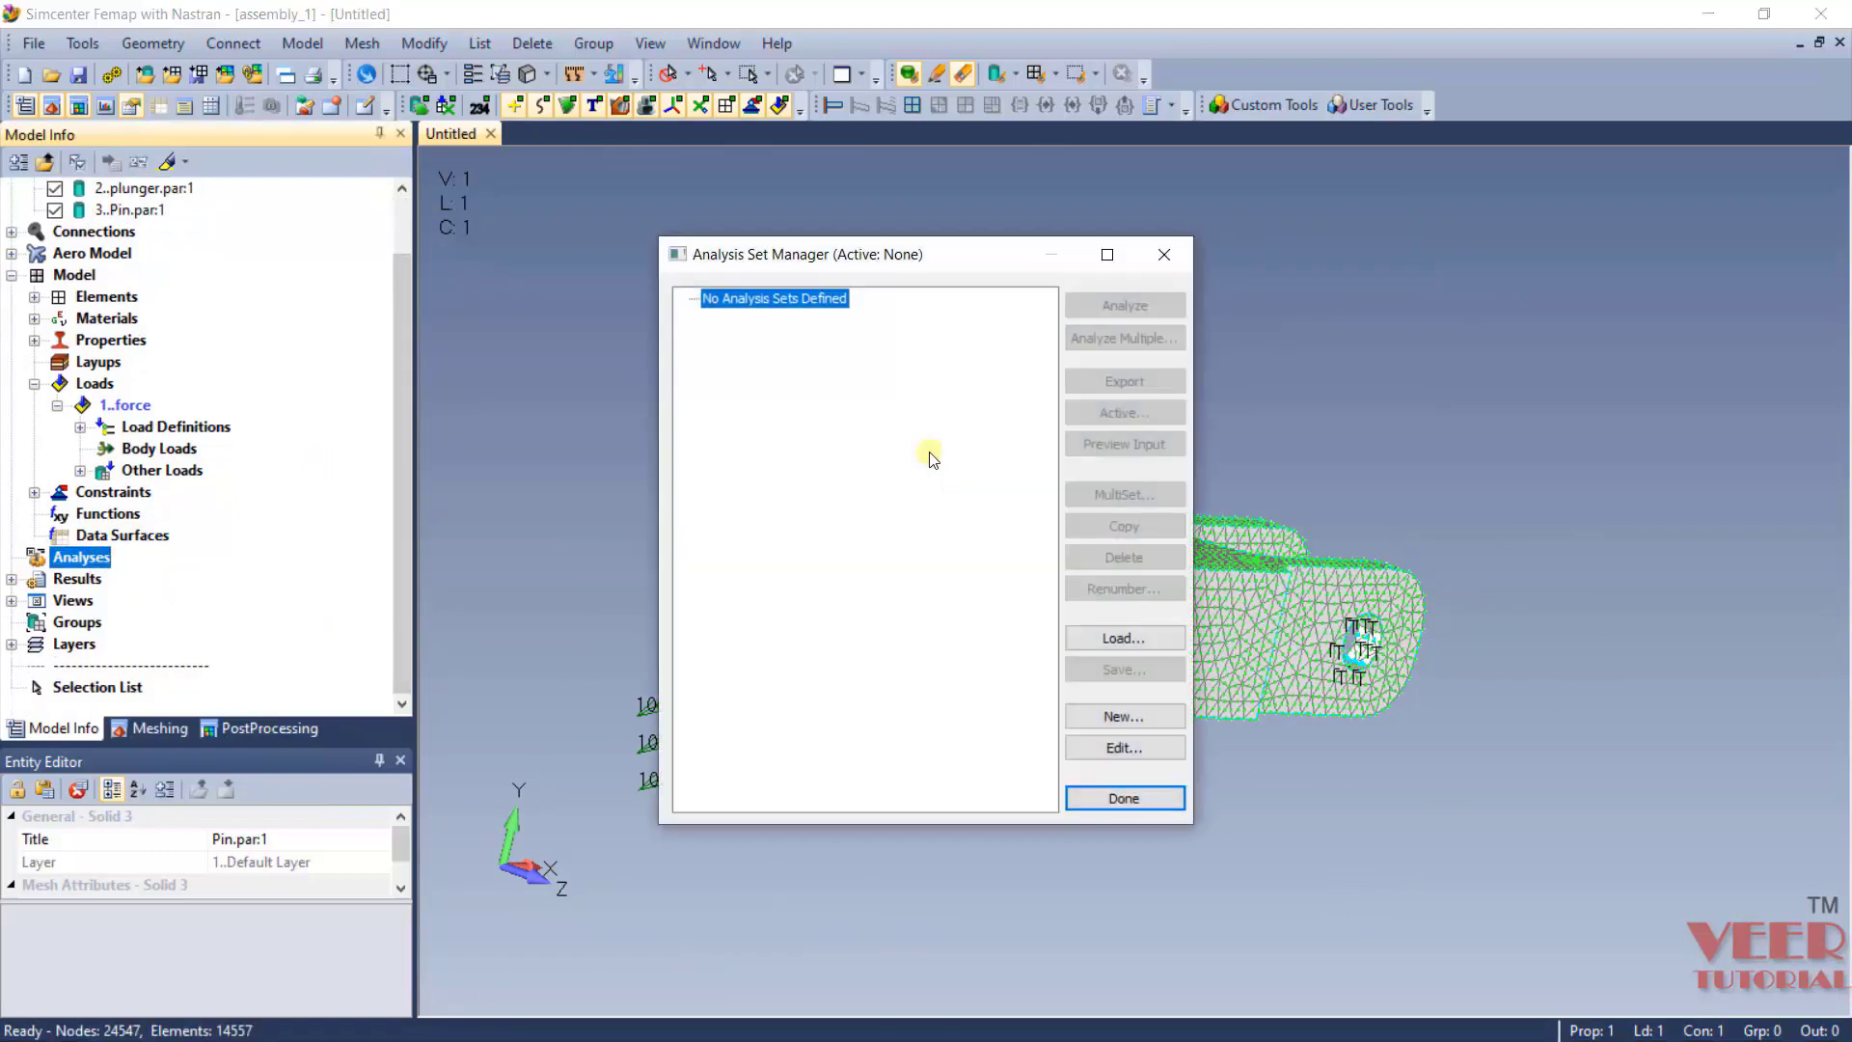
pyautogui.click(1119, 716)
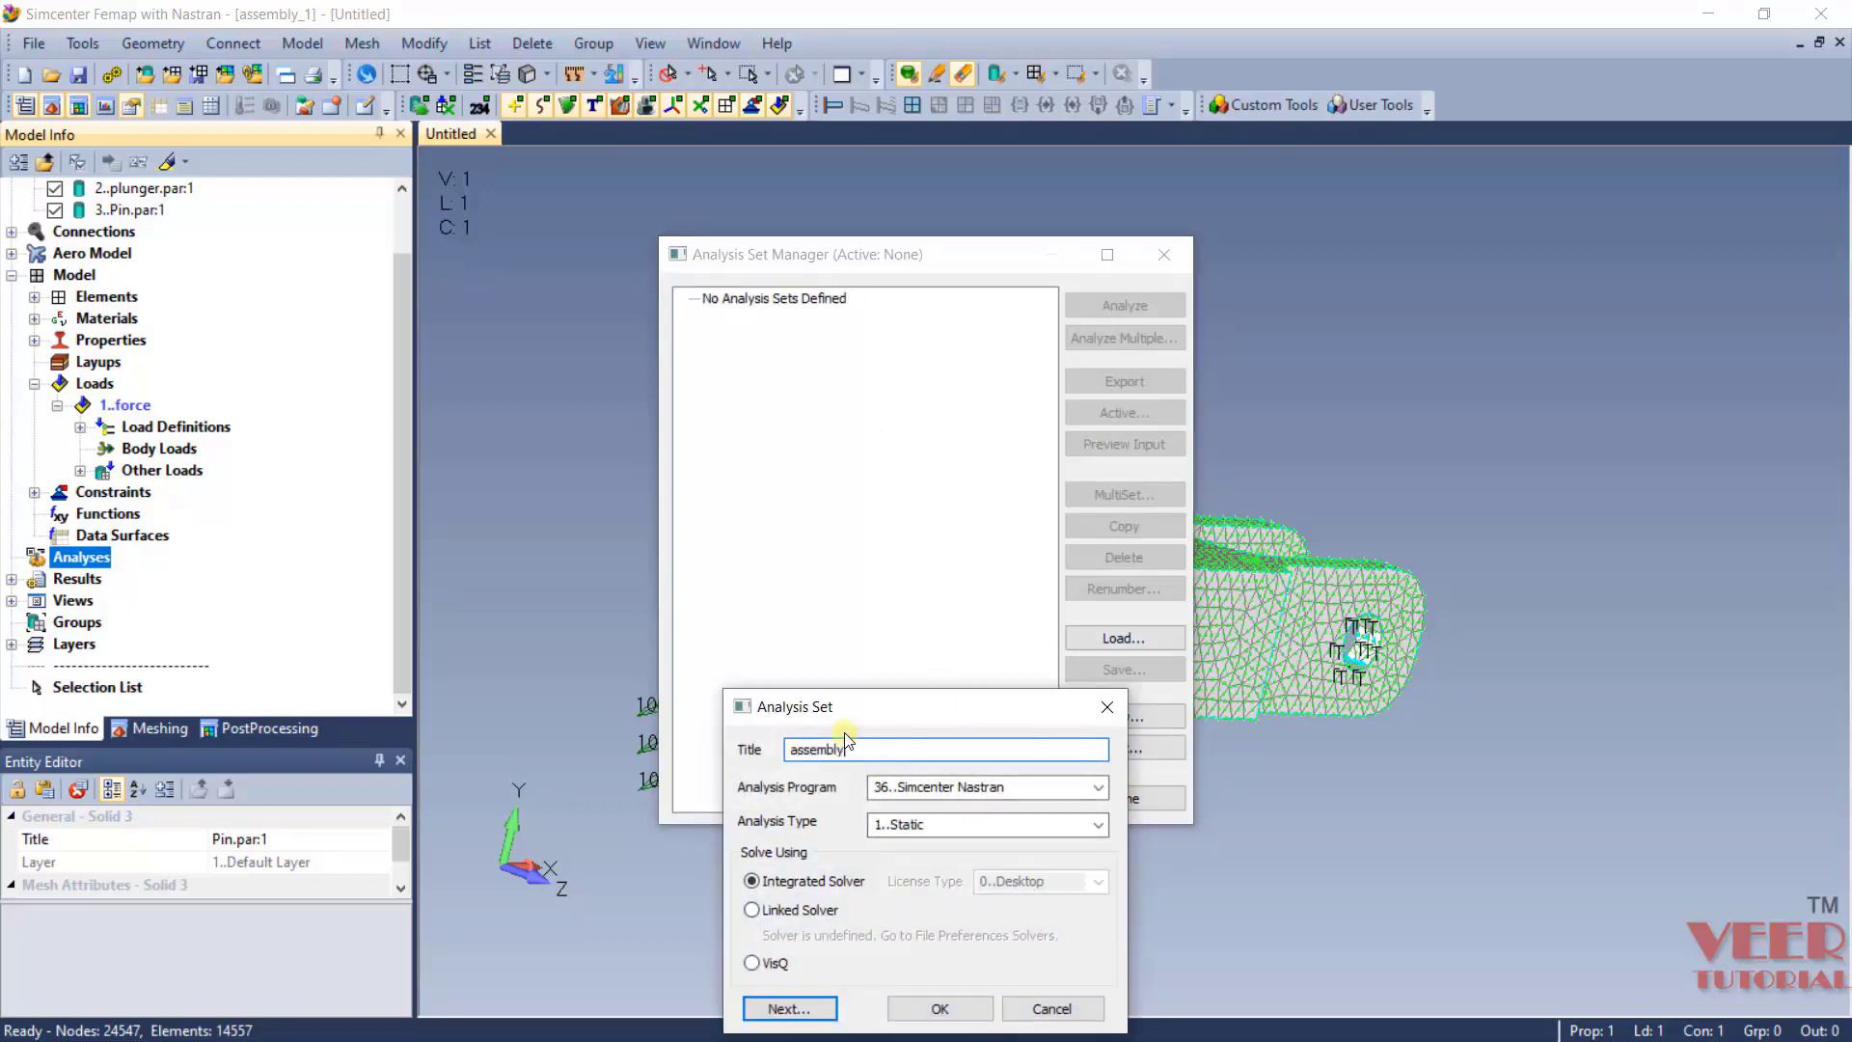
pyautogui.write('assembly_Static')
pyautogui.click(940, 1007)
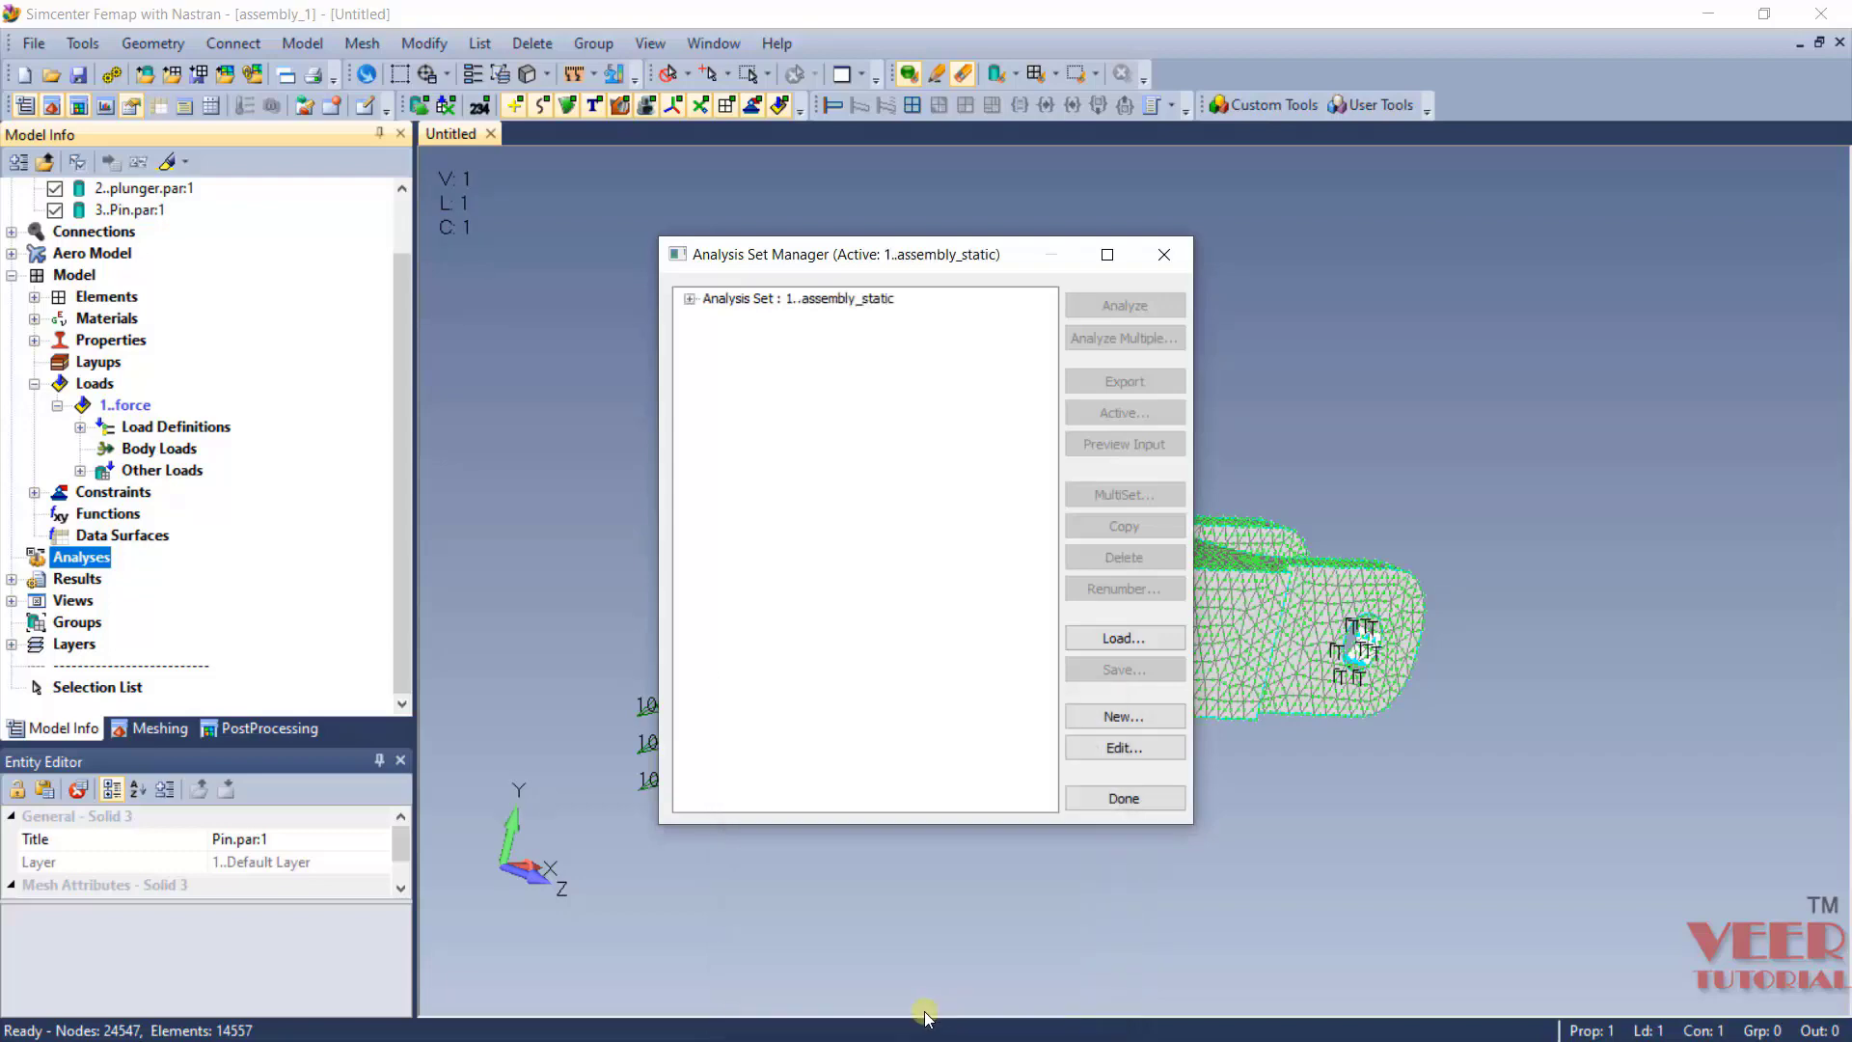
pyautogui.click(1097, 799)
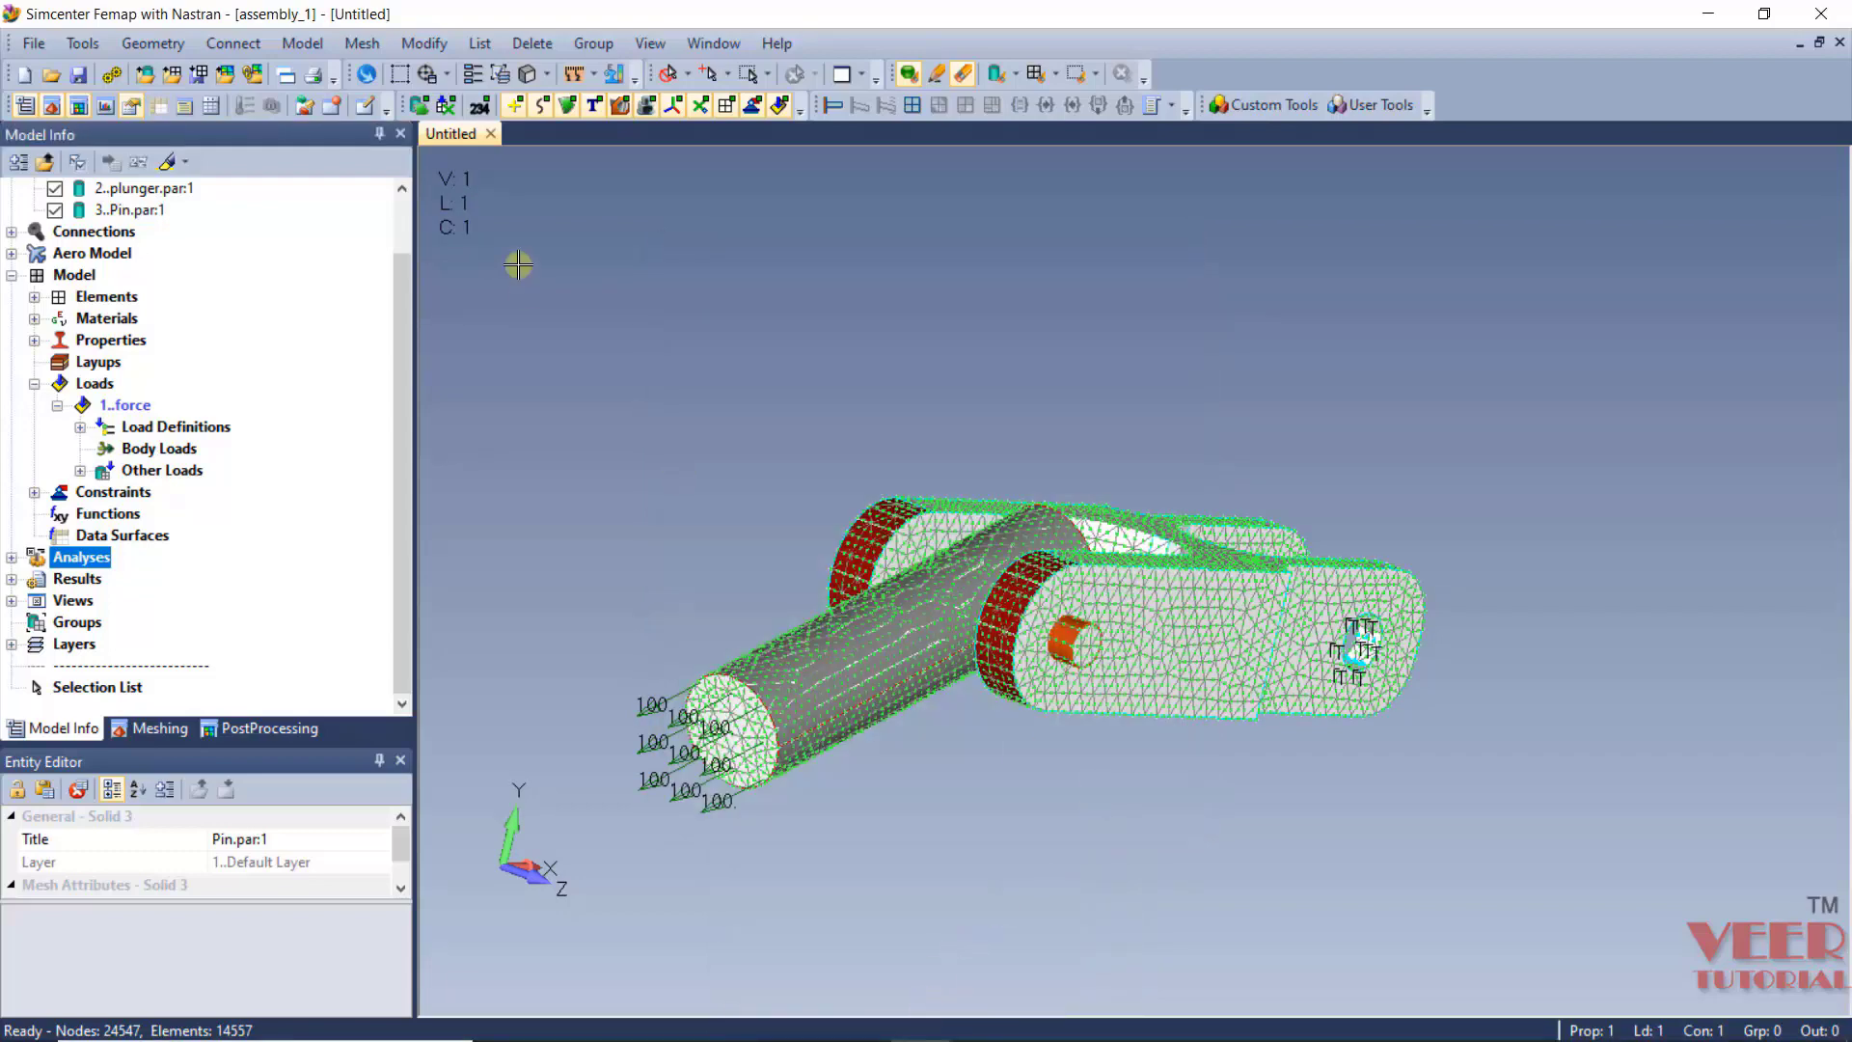
# Save the model under the new name assembly_2.
pyautogui.click(32, 45)
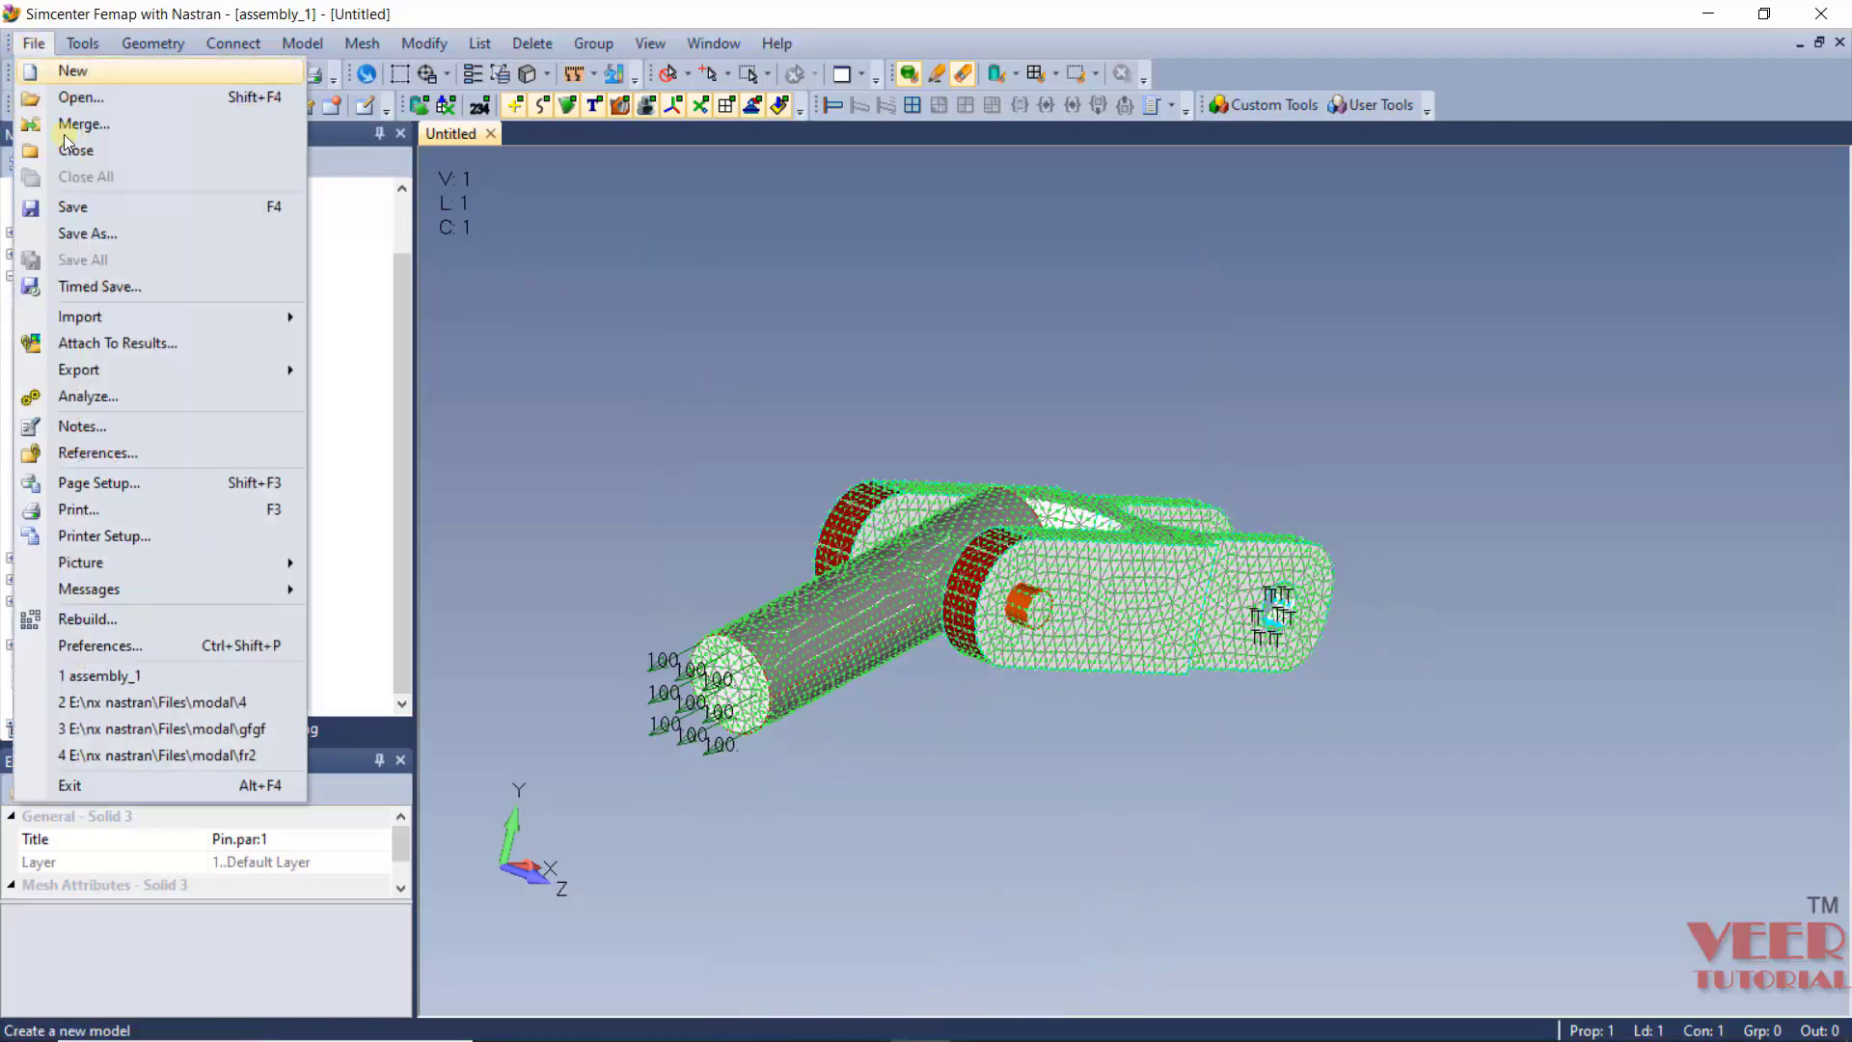
pyautogui.click(96, 238)
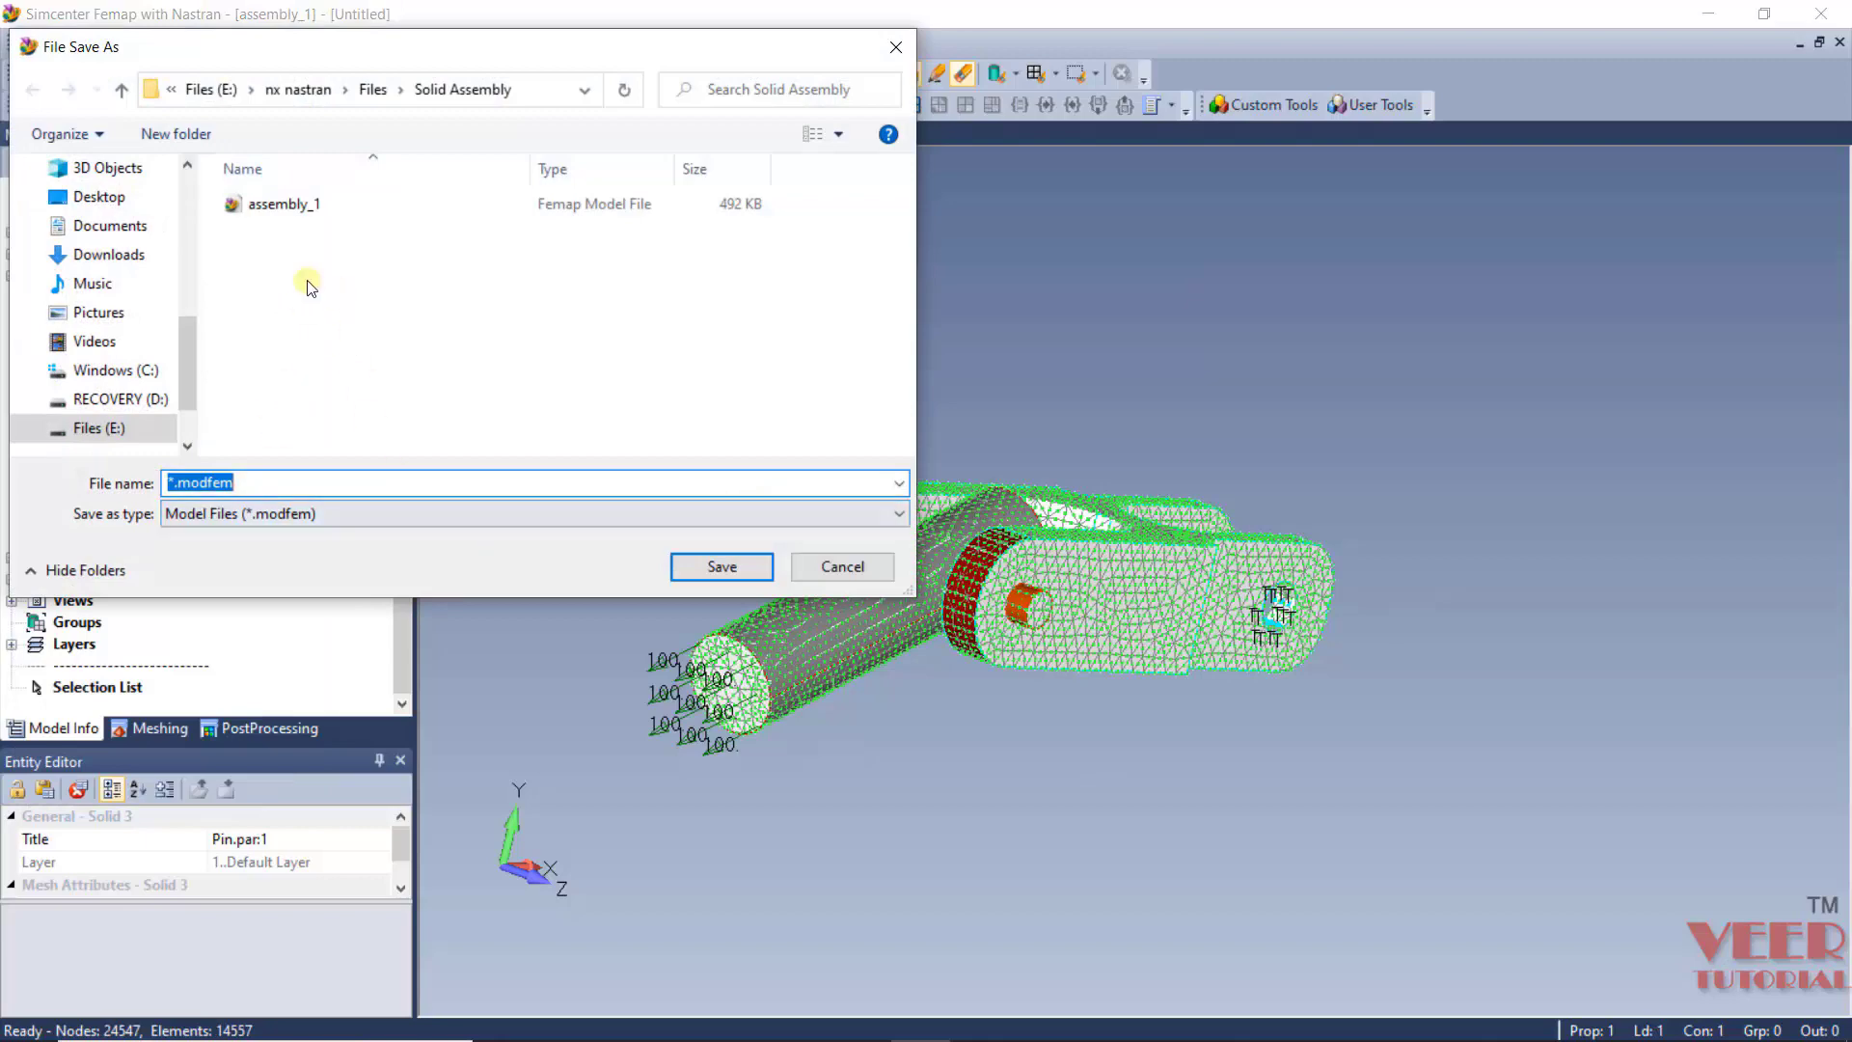
pyautogui.click(301, 206)
pyautogui.click(274, 484)
pyautogui.click(258, 484)
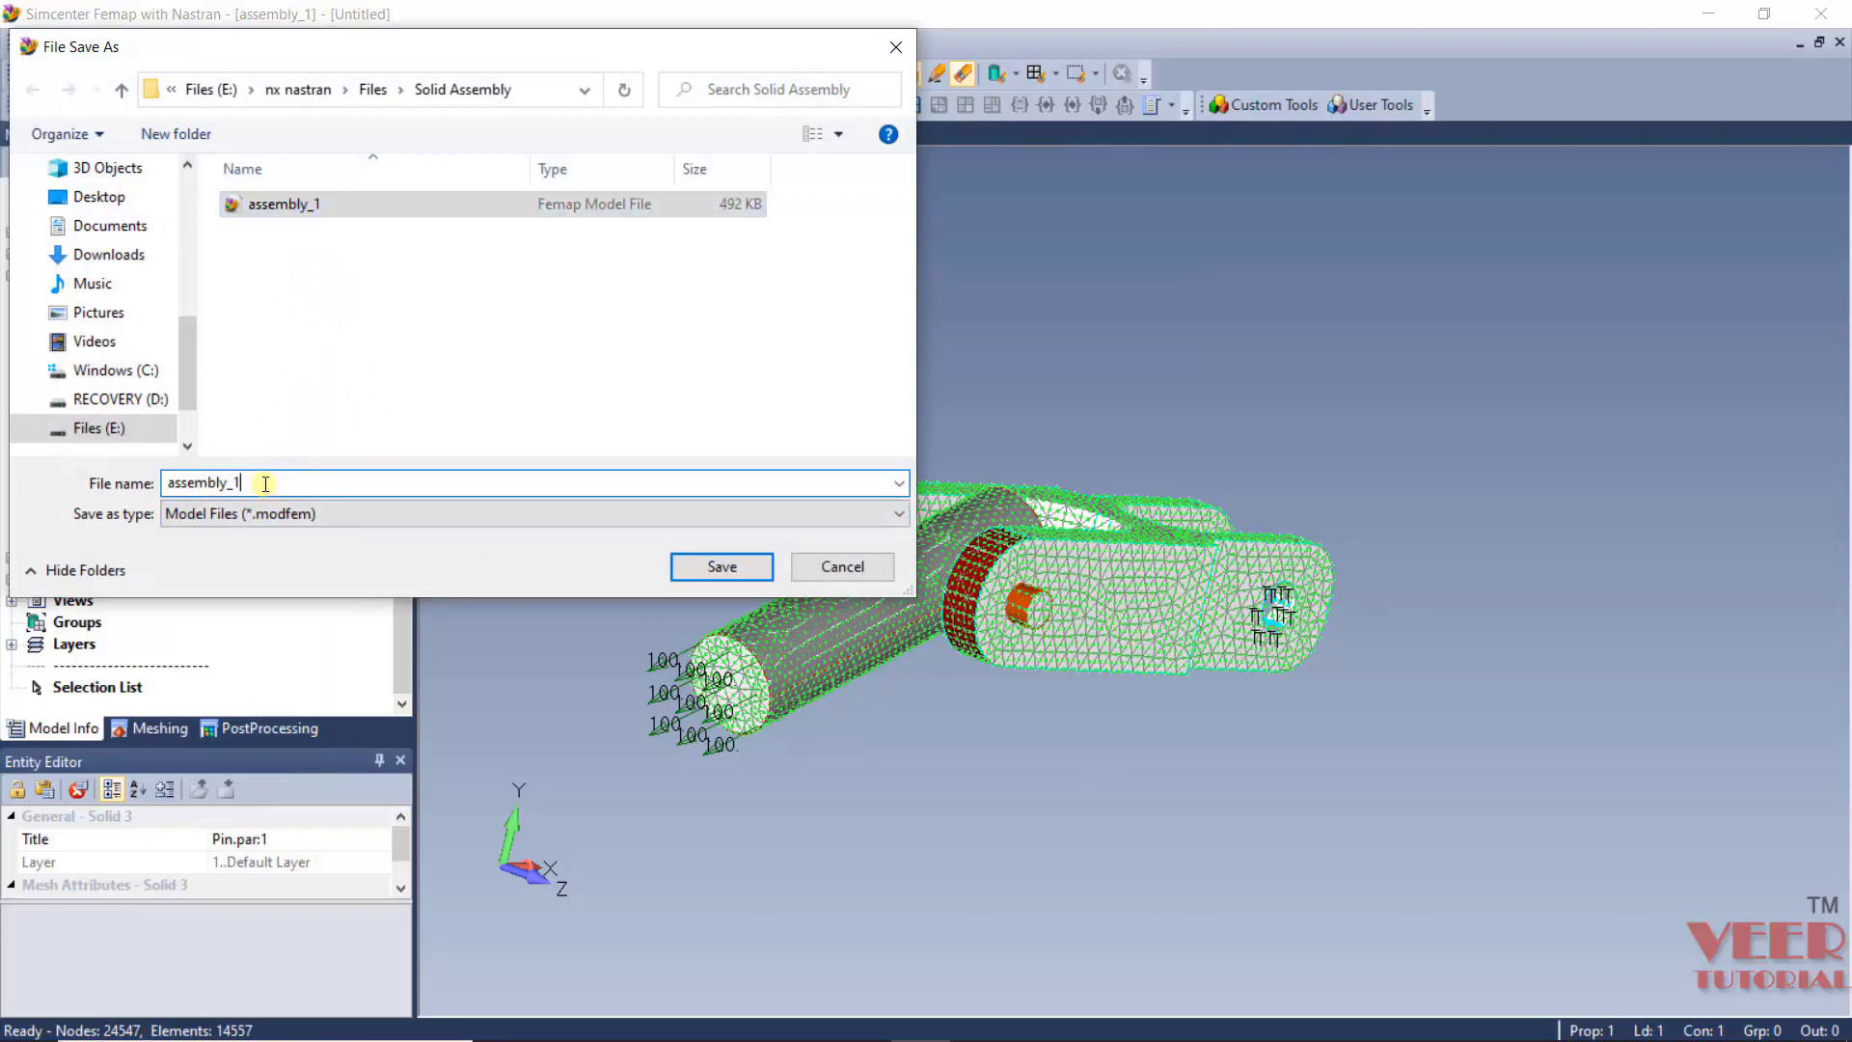
pyautogui.press('BackSpace')
pyautogui.write('2')
pyautogui.press('Return')
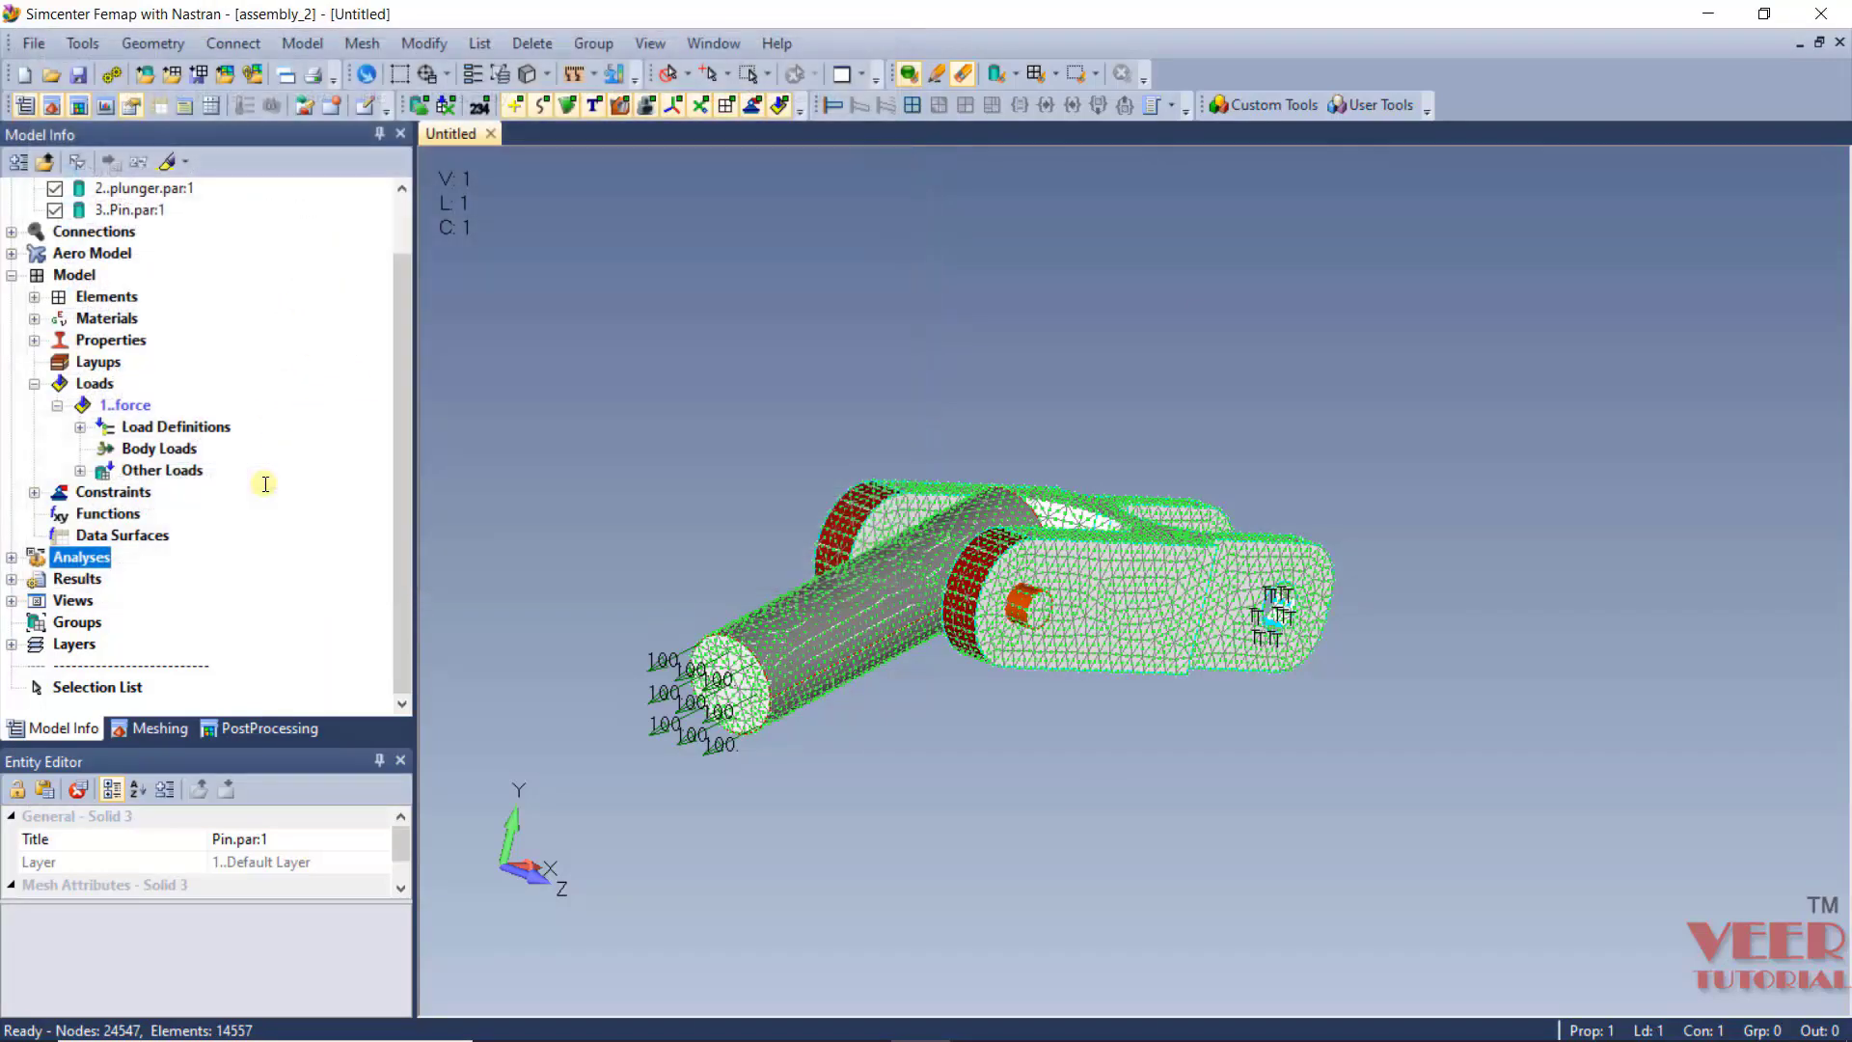
# Run the Nastran analysis and dismiss the two out-of-memory warnings.
pyautogui.click(113, 77)
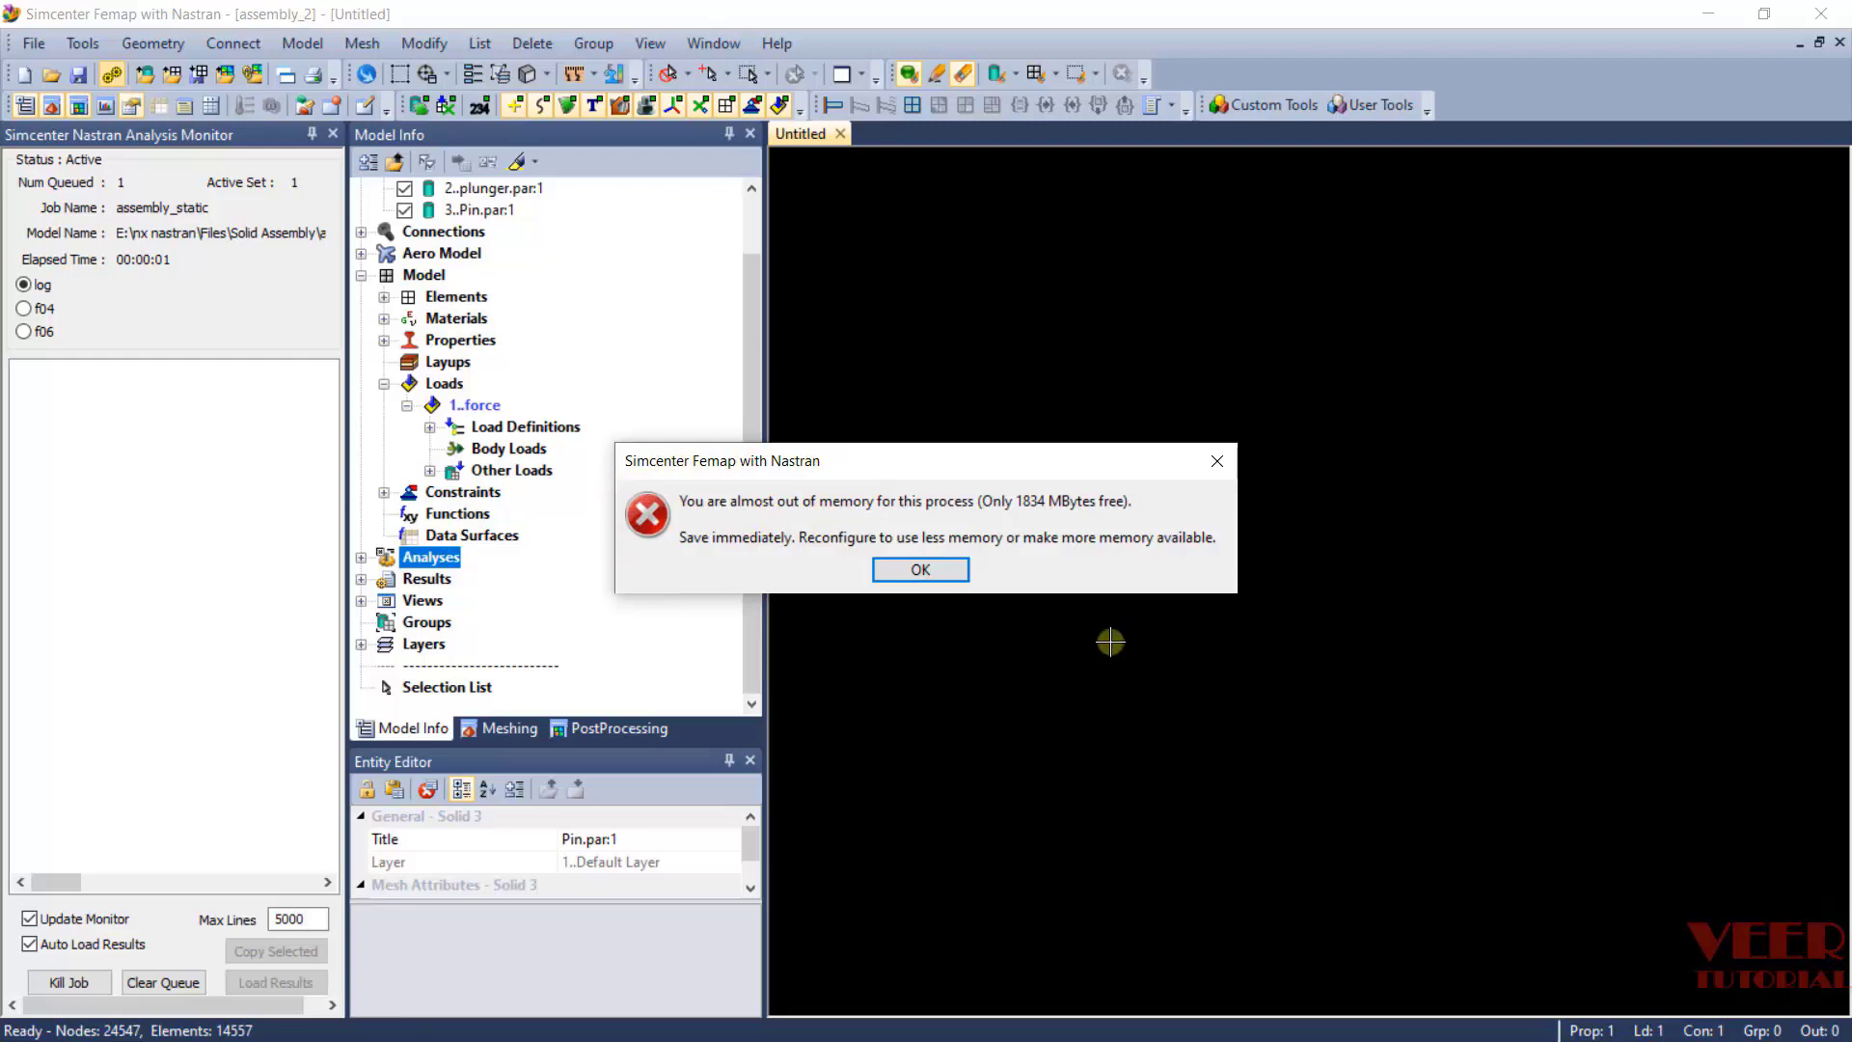
pyautogui.click(917, 571)
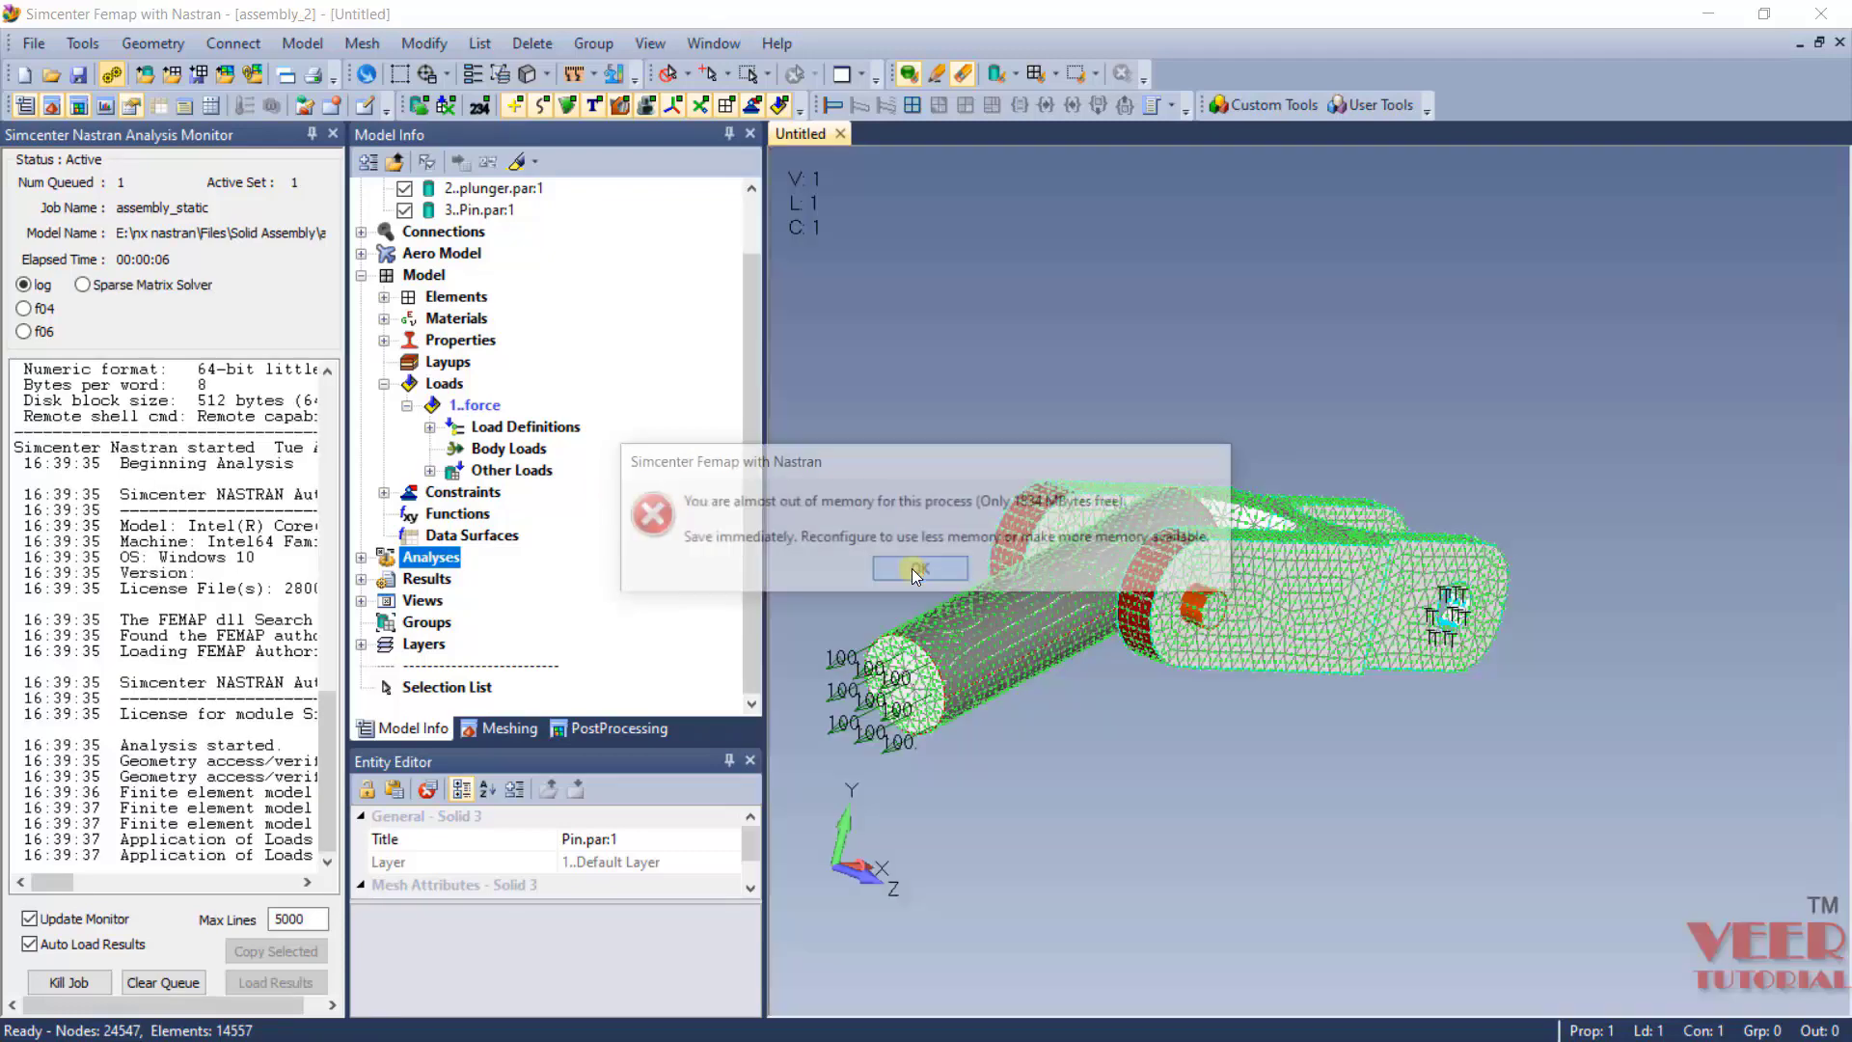
pyautogui.click(920, 571)
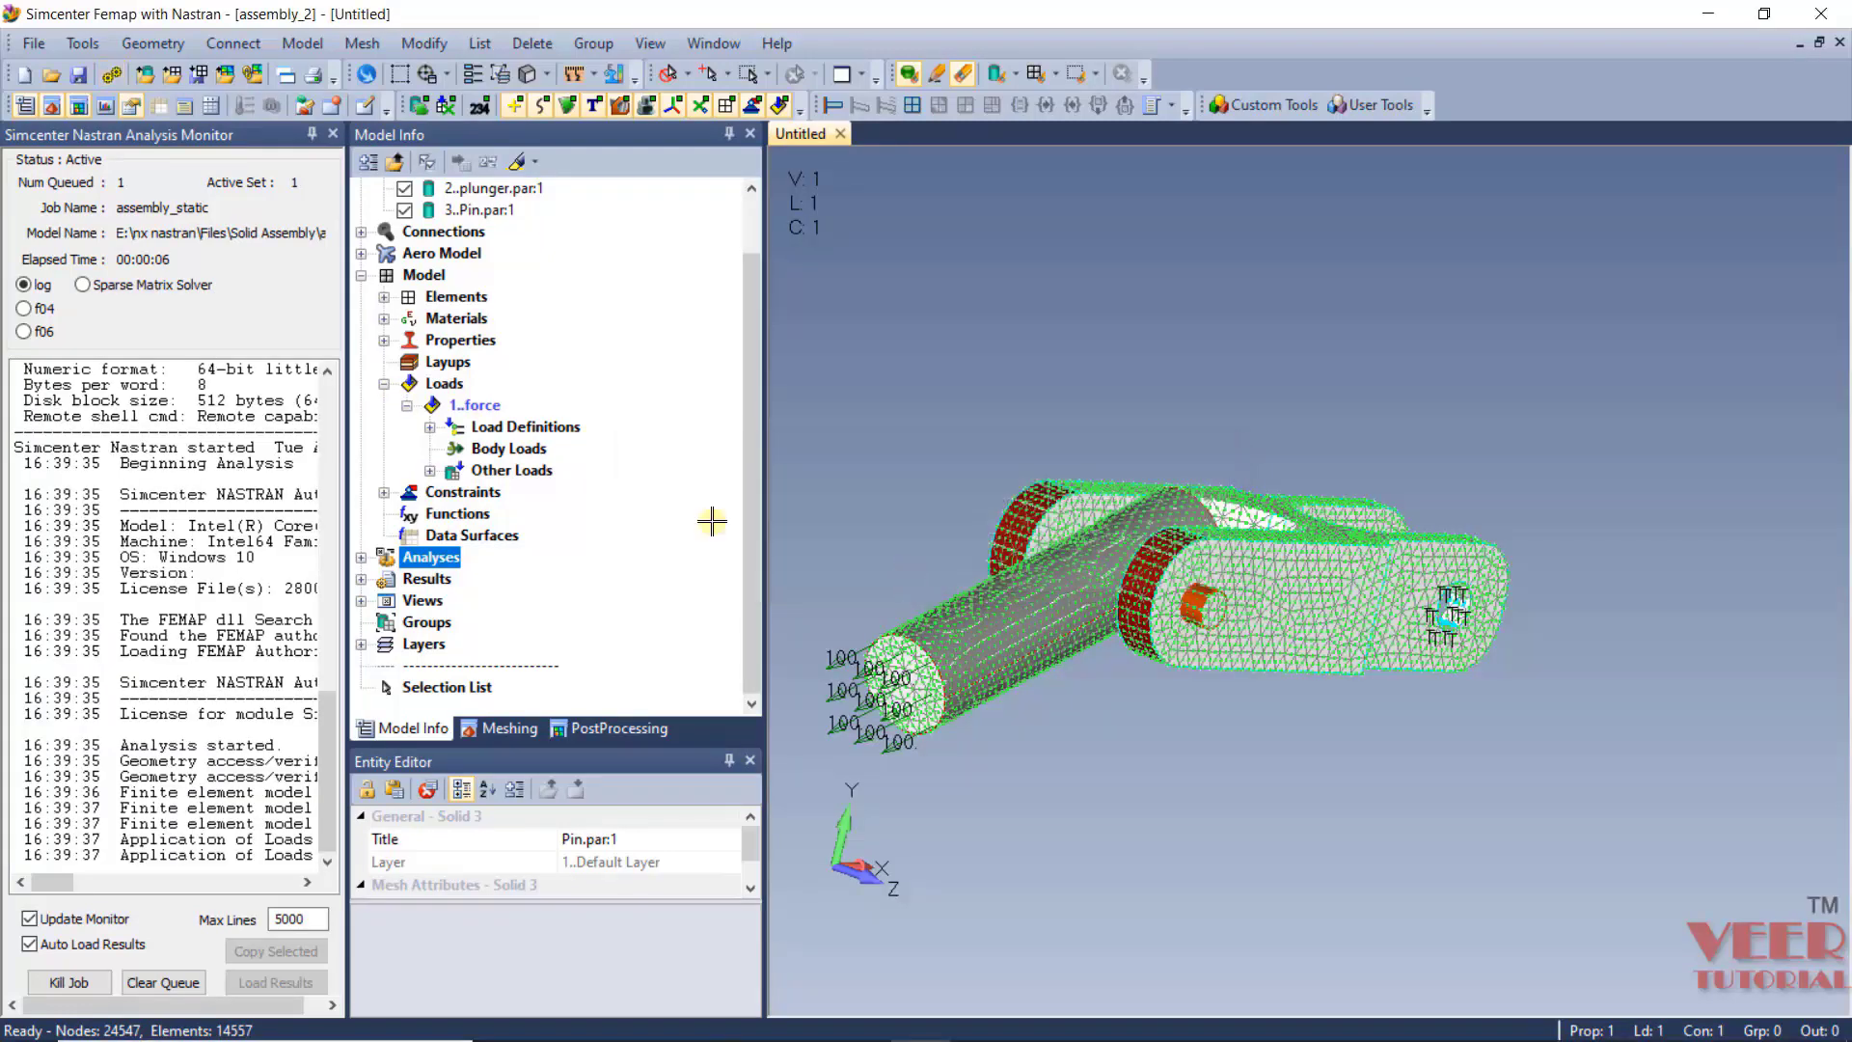
# Save the model as assy_3, dismiss the results error, and close the analysis monitor.
pyautogui.click(34, 43)
pyautogui.click(57, 223)
pyautogui.click(459, 365)
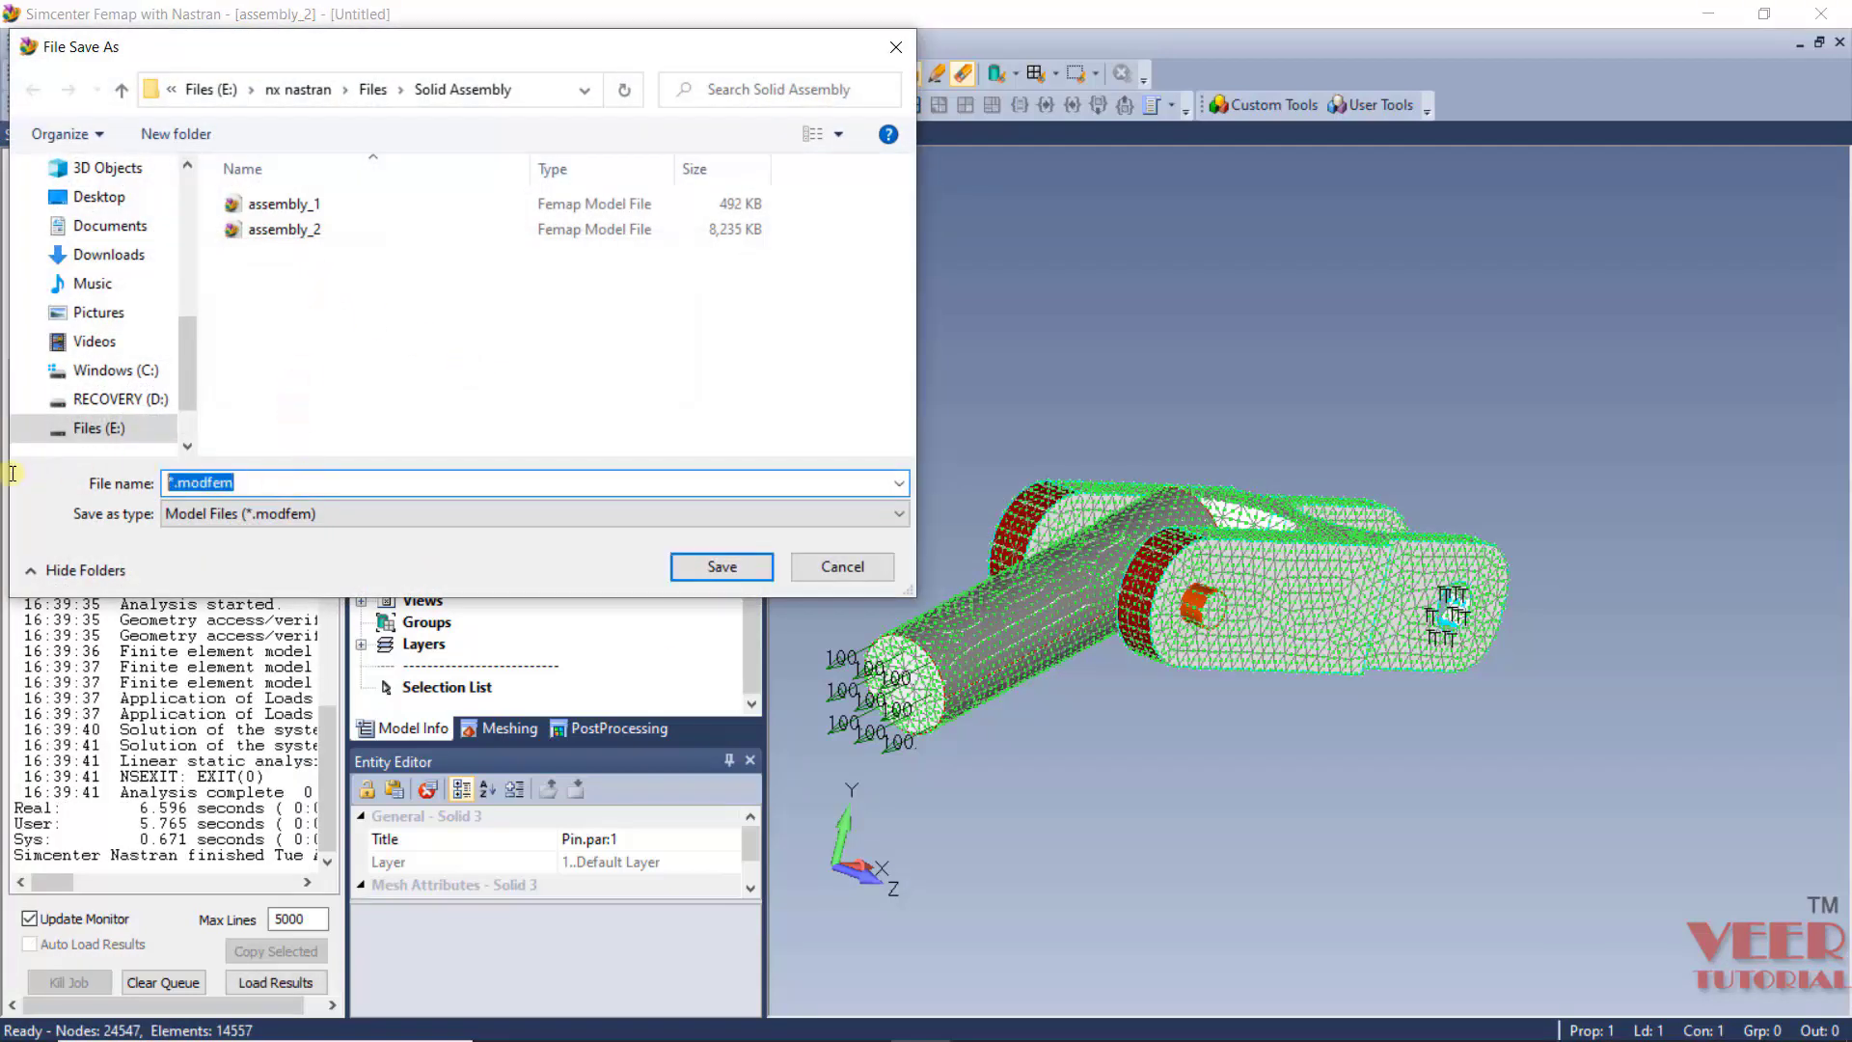
pyautogui.write('assy_3')
pyautogui.press('Return')
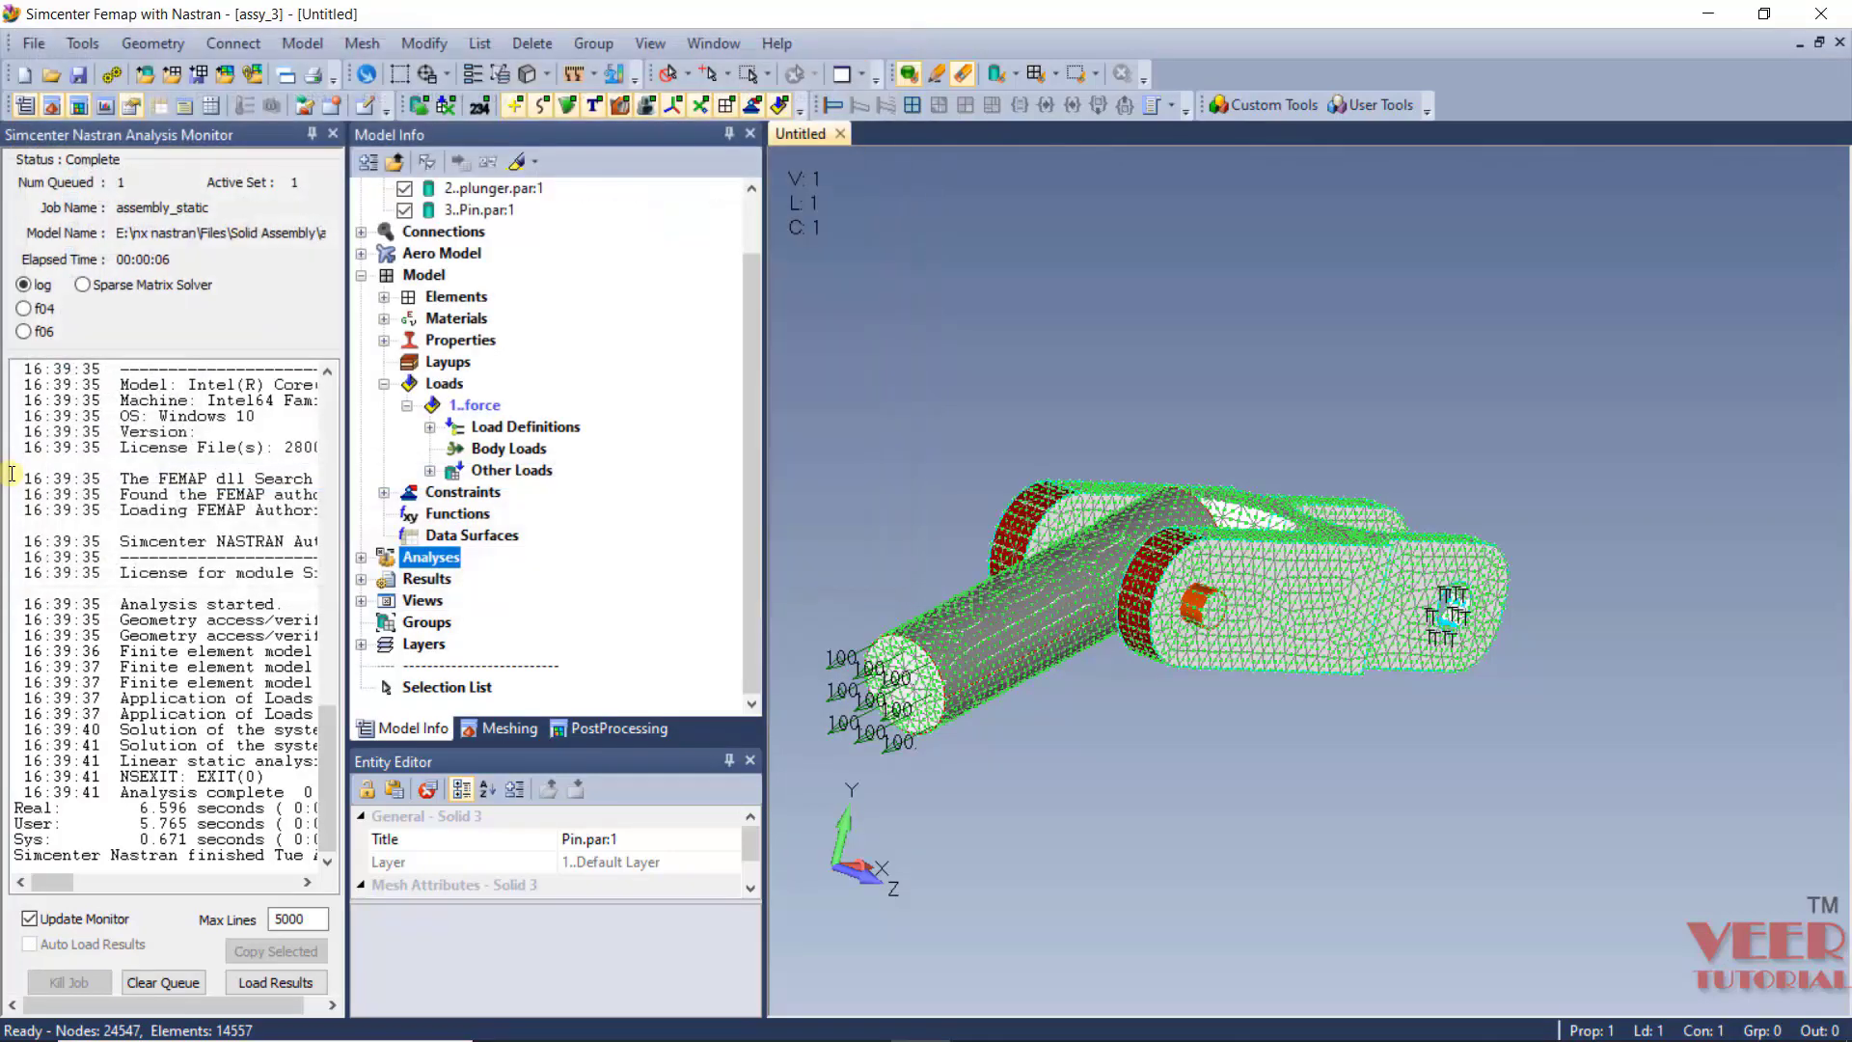
pyautogui.click(338, 135)
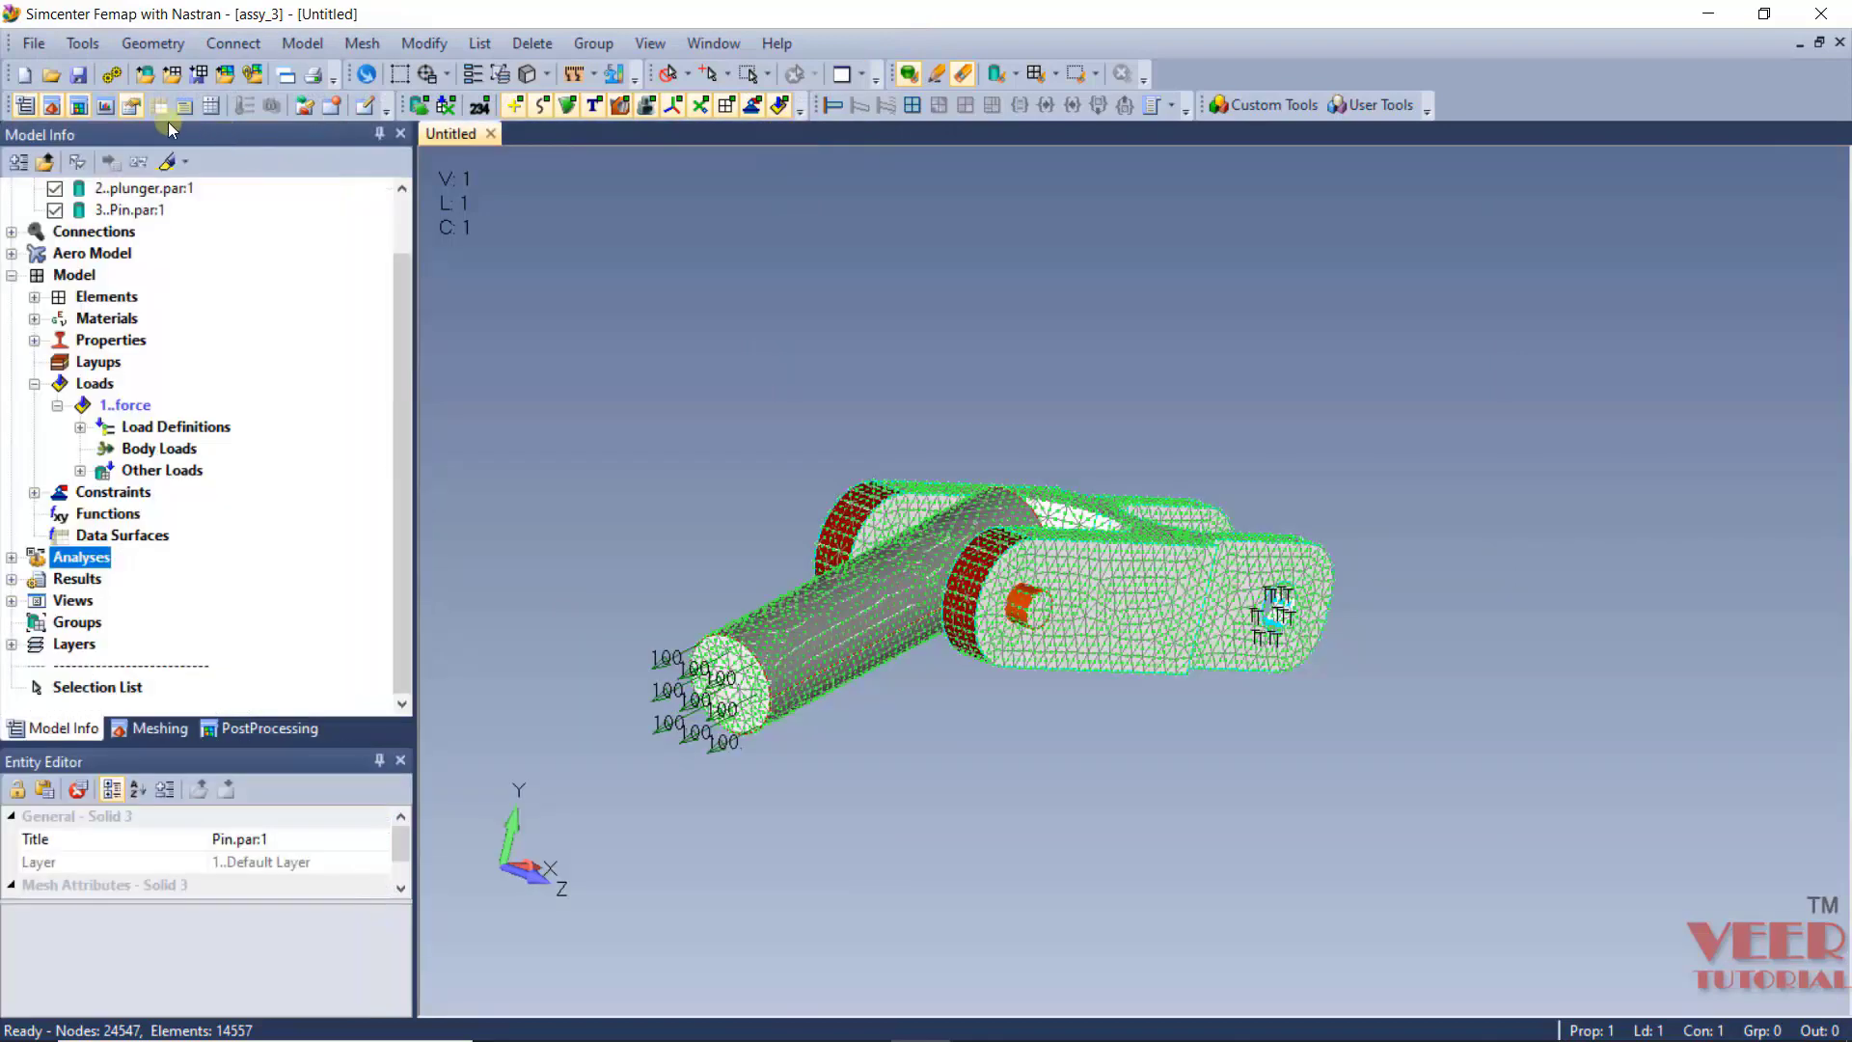
# Rerun the Nastran analysis of assembly_static and load its results into the model.
pyautogui.click(133, 105)
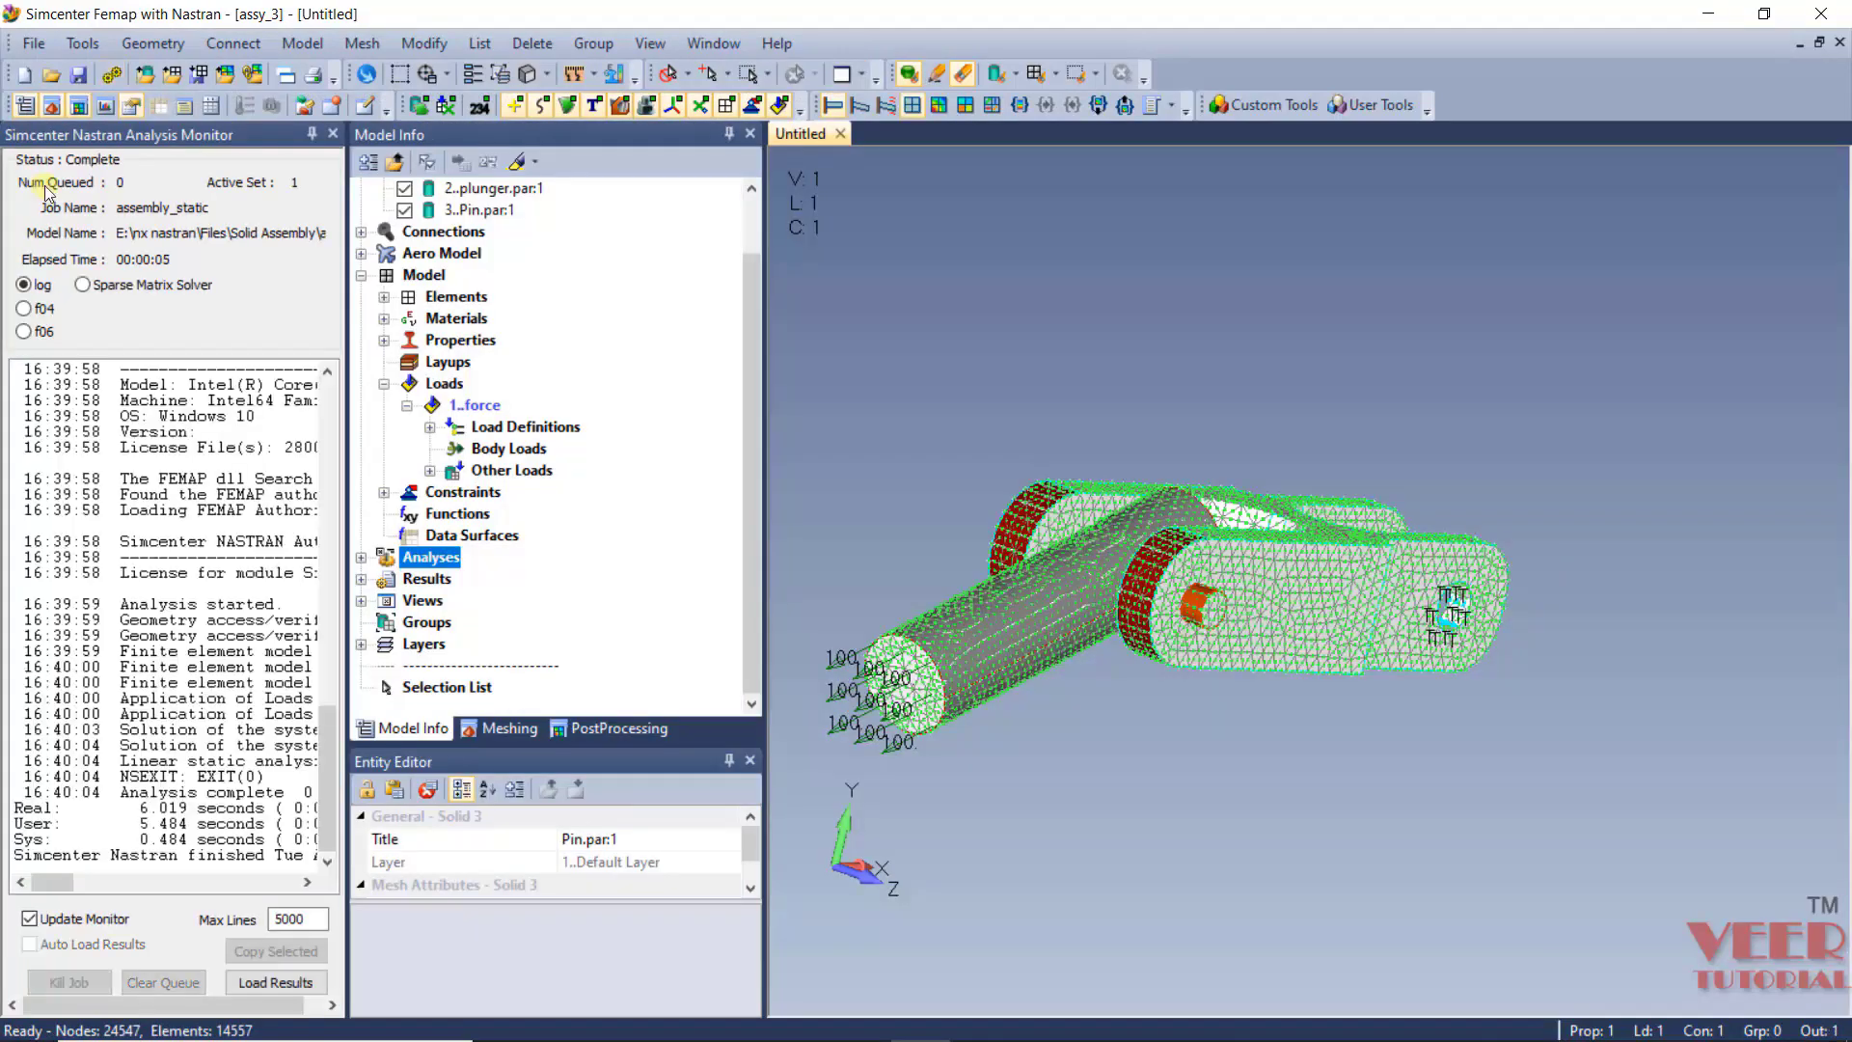
pyautogui.click(279, 984)
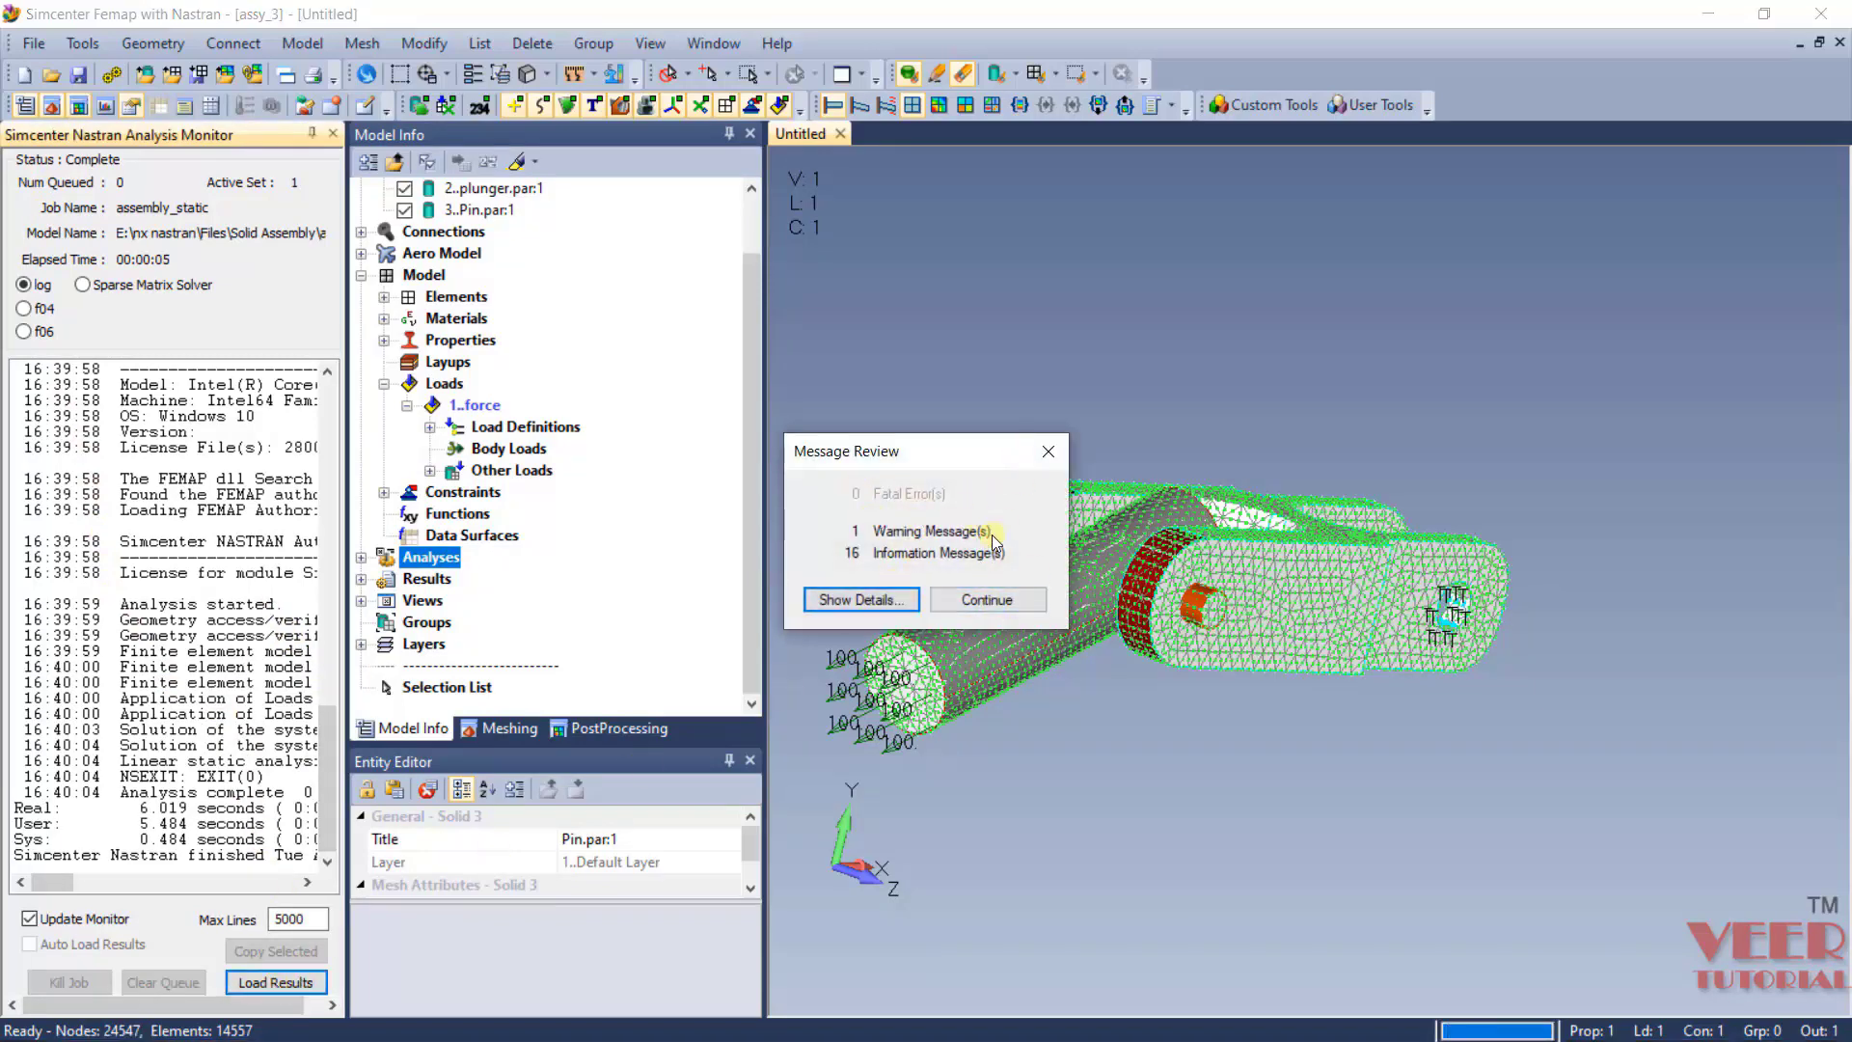
pyautogui.click(987, 599)
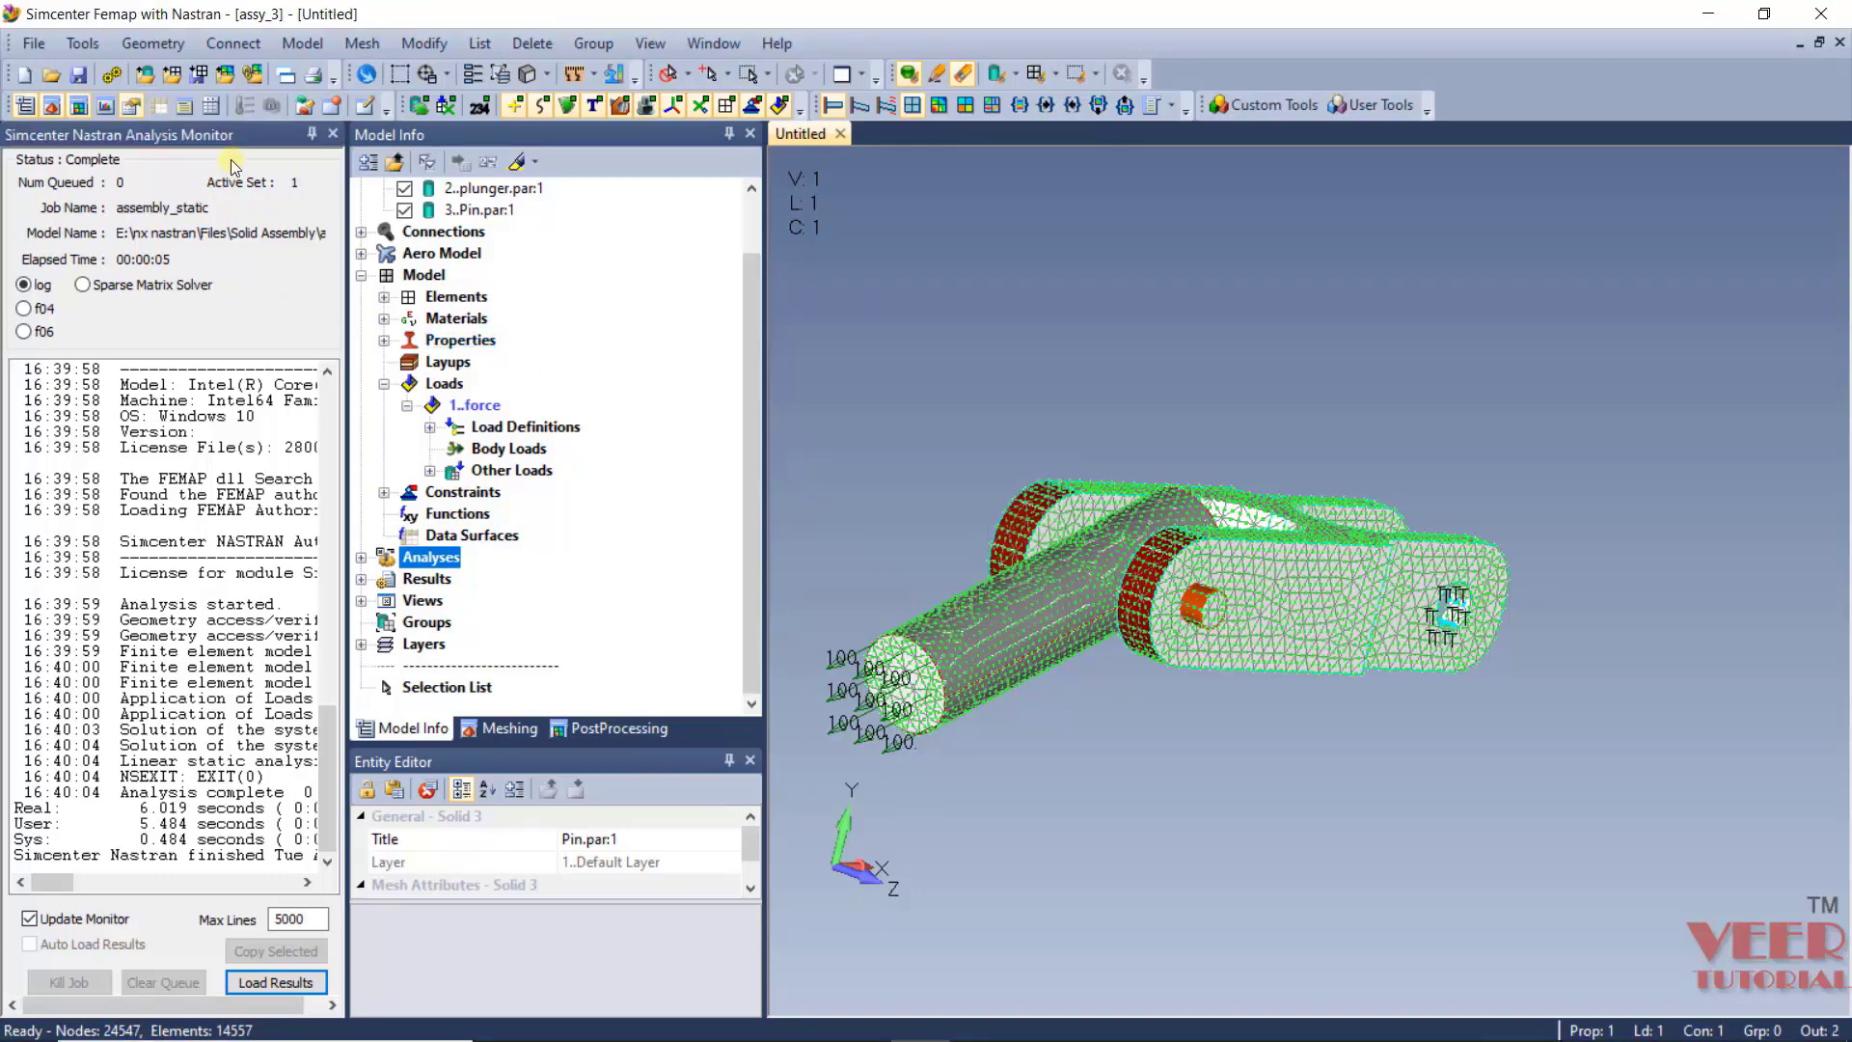
pyautogui.click(335, 133)
# Display the assembly in its deformed shape from the post-processing tools.
pyautogui.click(301, 730)
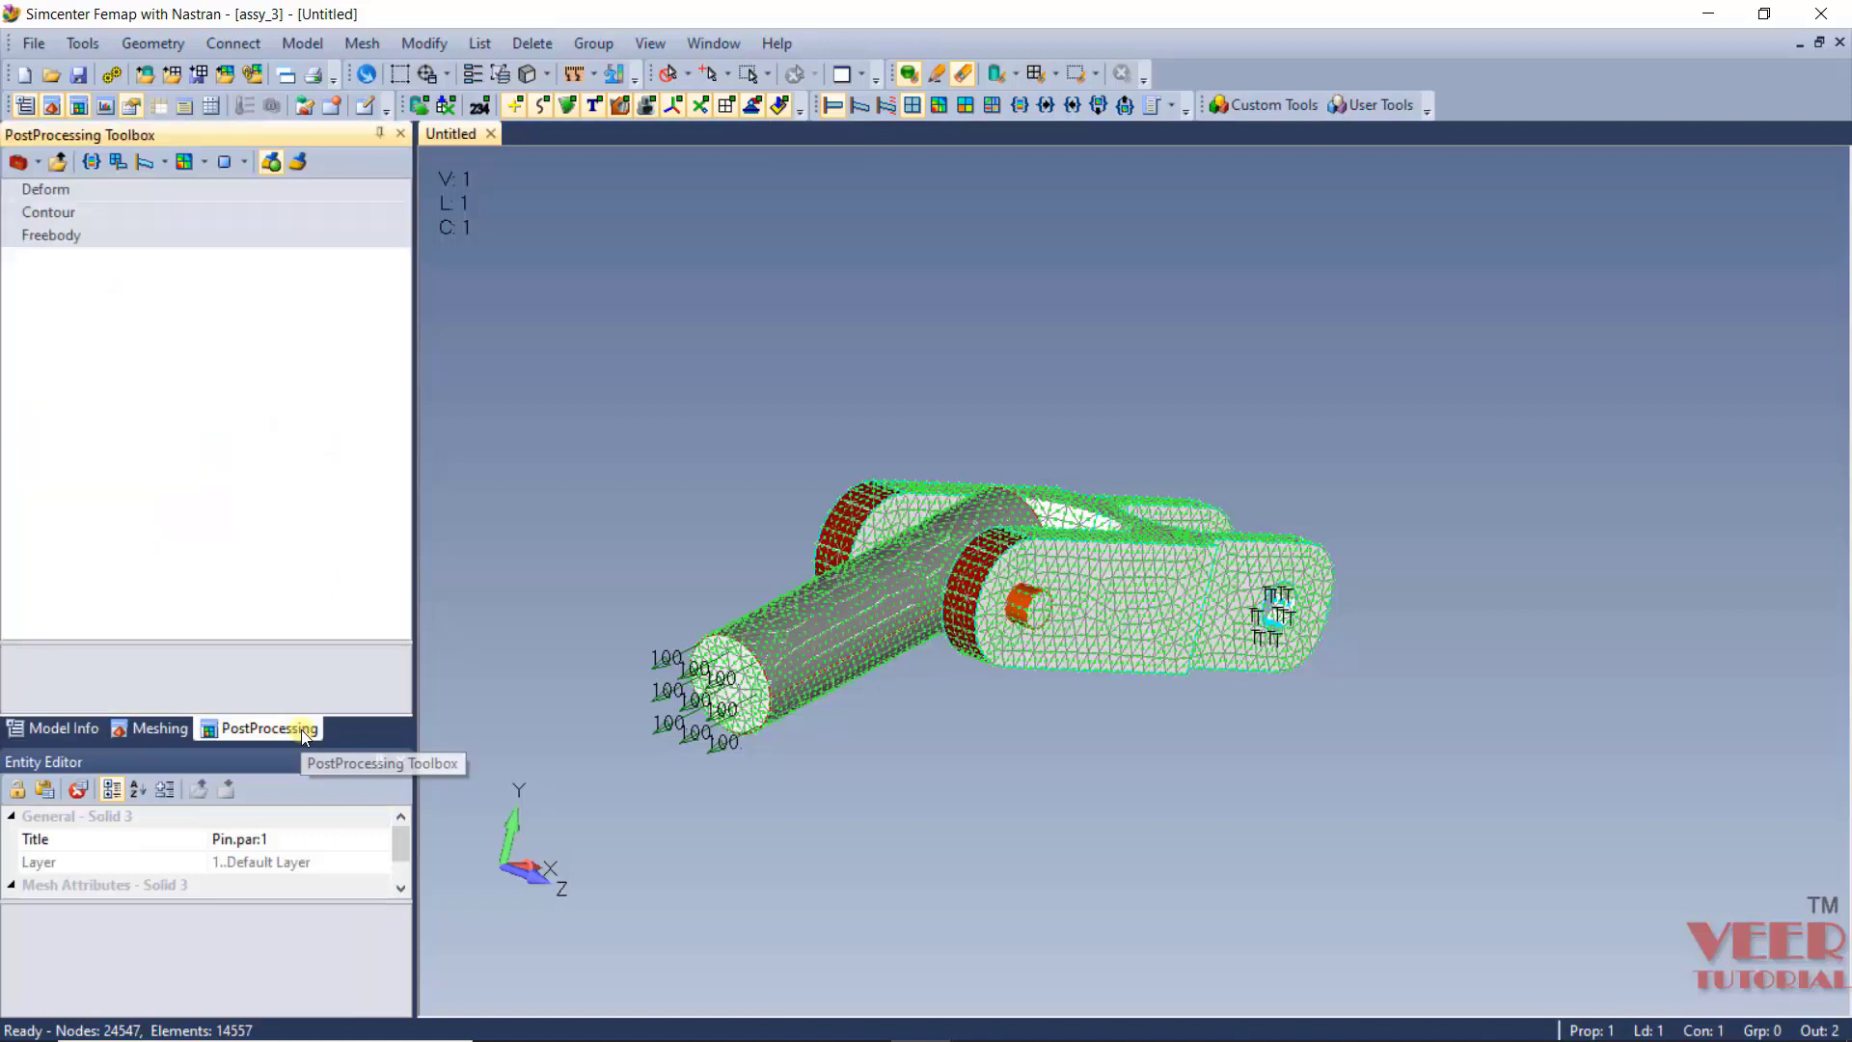
pyautogui.click(166, 162)
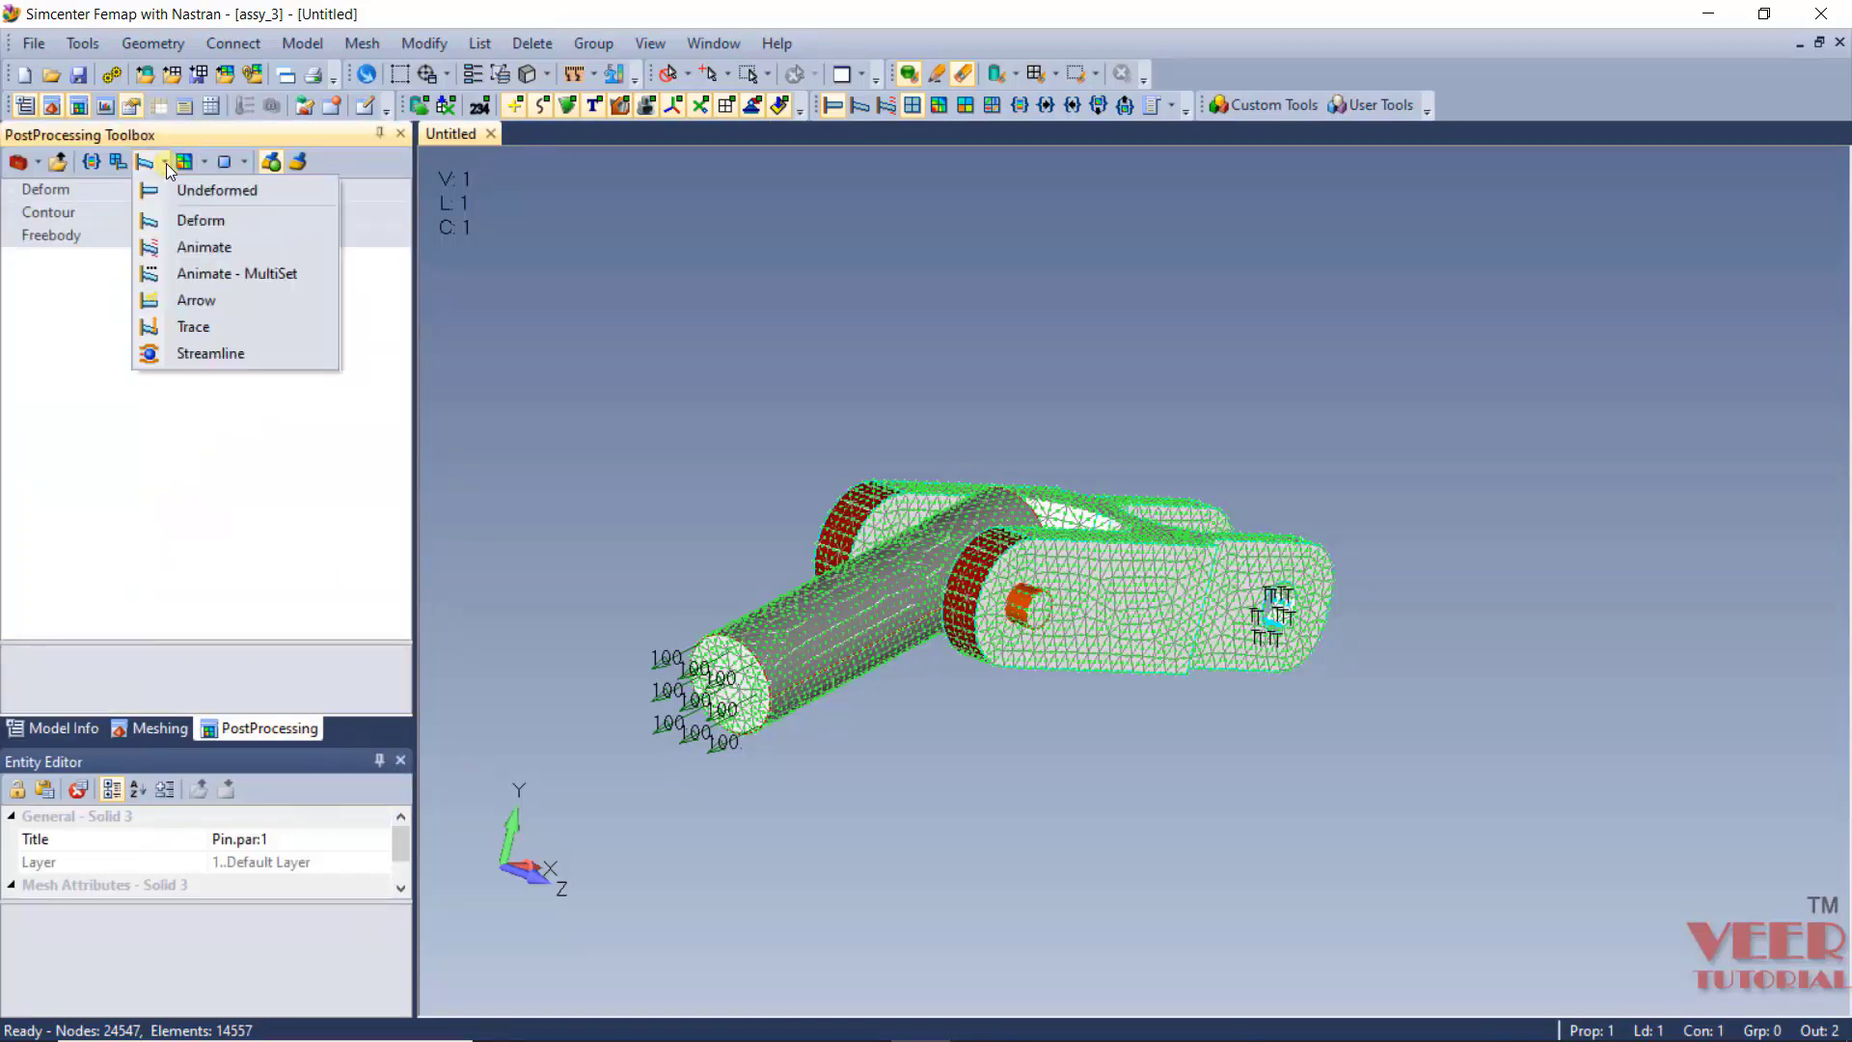
pyautogui.click(193, 229)
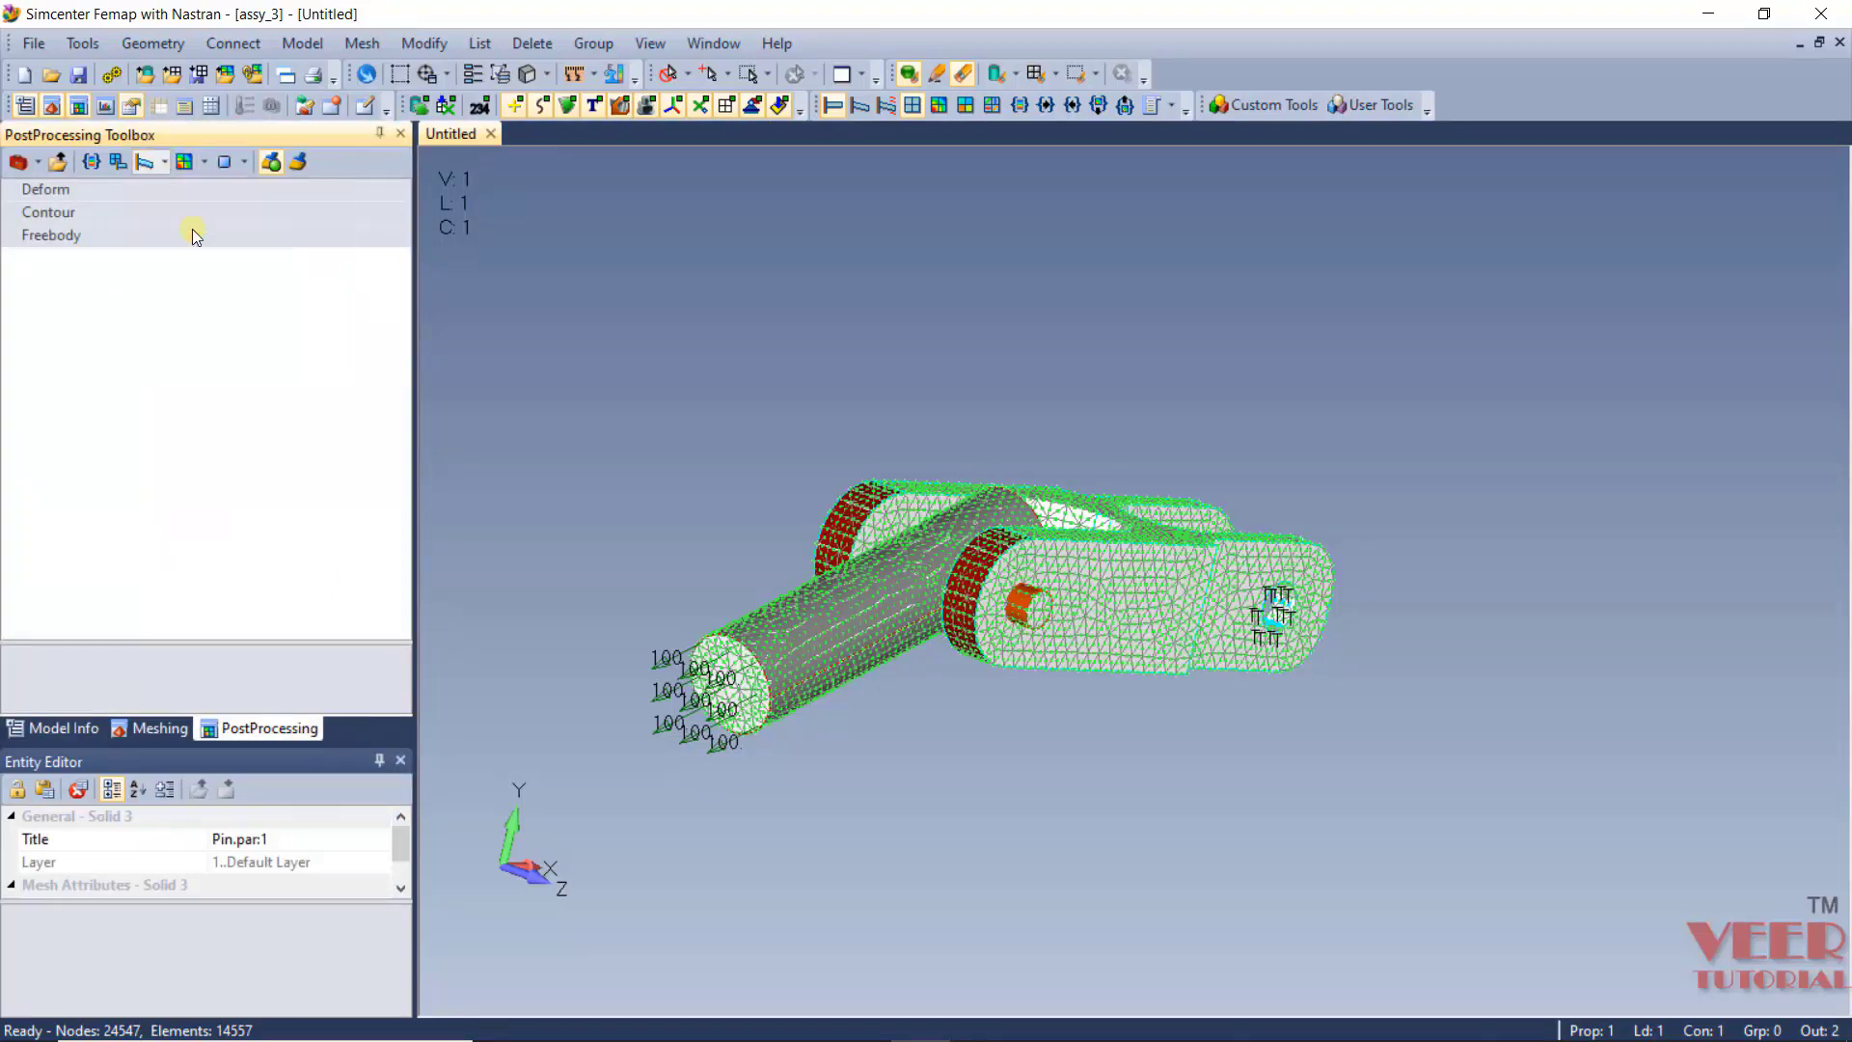
pyautogui.moveTo(1288, 497); pyautogui.dragTo(815, 550, button='middle')
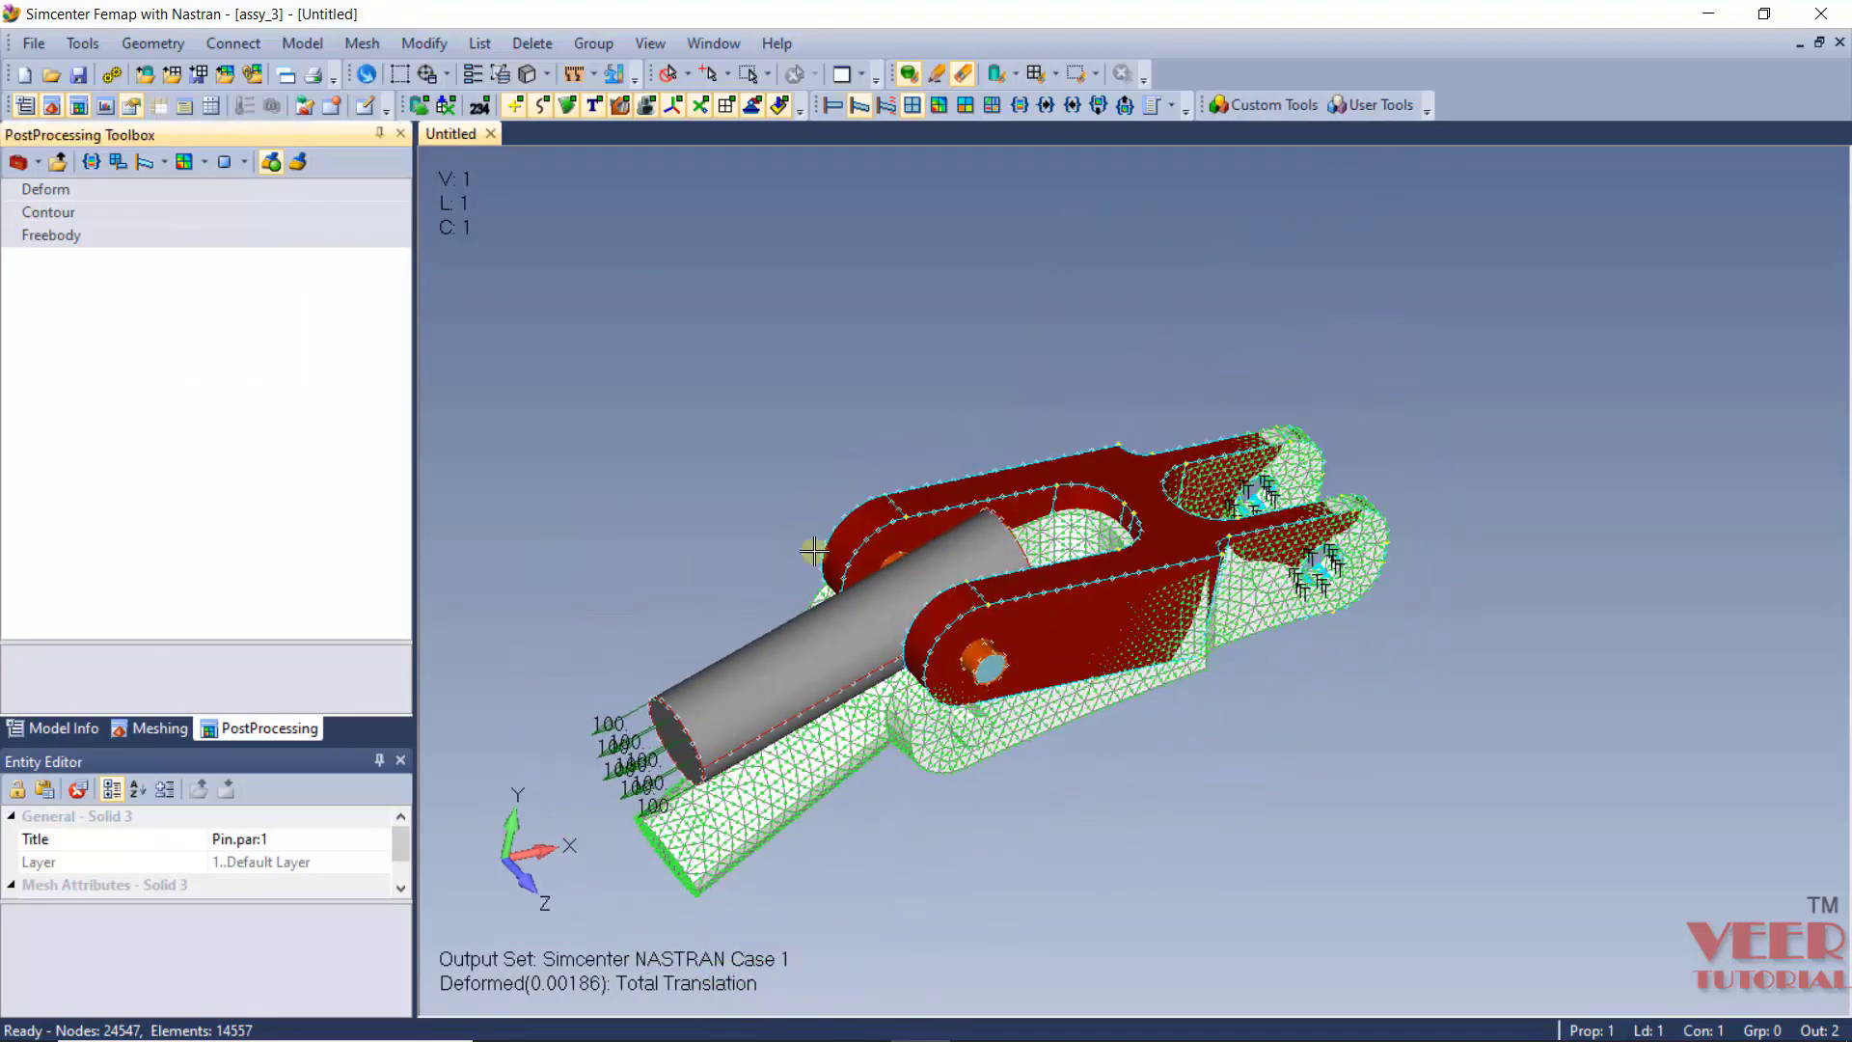
# Hide the BaseLink and plunger geometry in the model tree.
pyautogui.click(55, 732)
pyautogui.scroll(1, 154, 246)
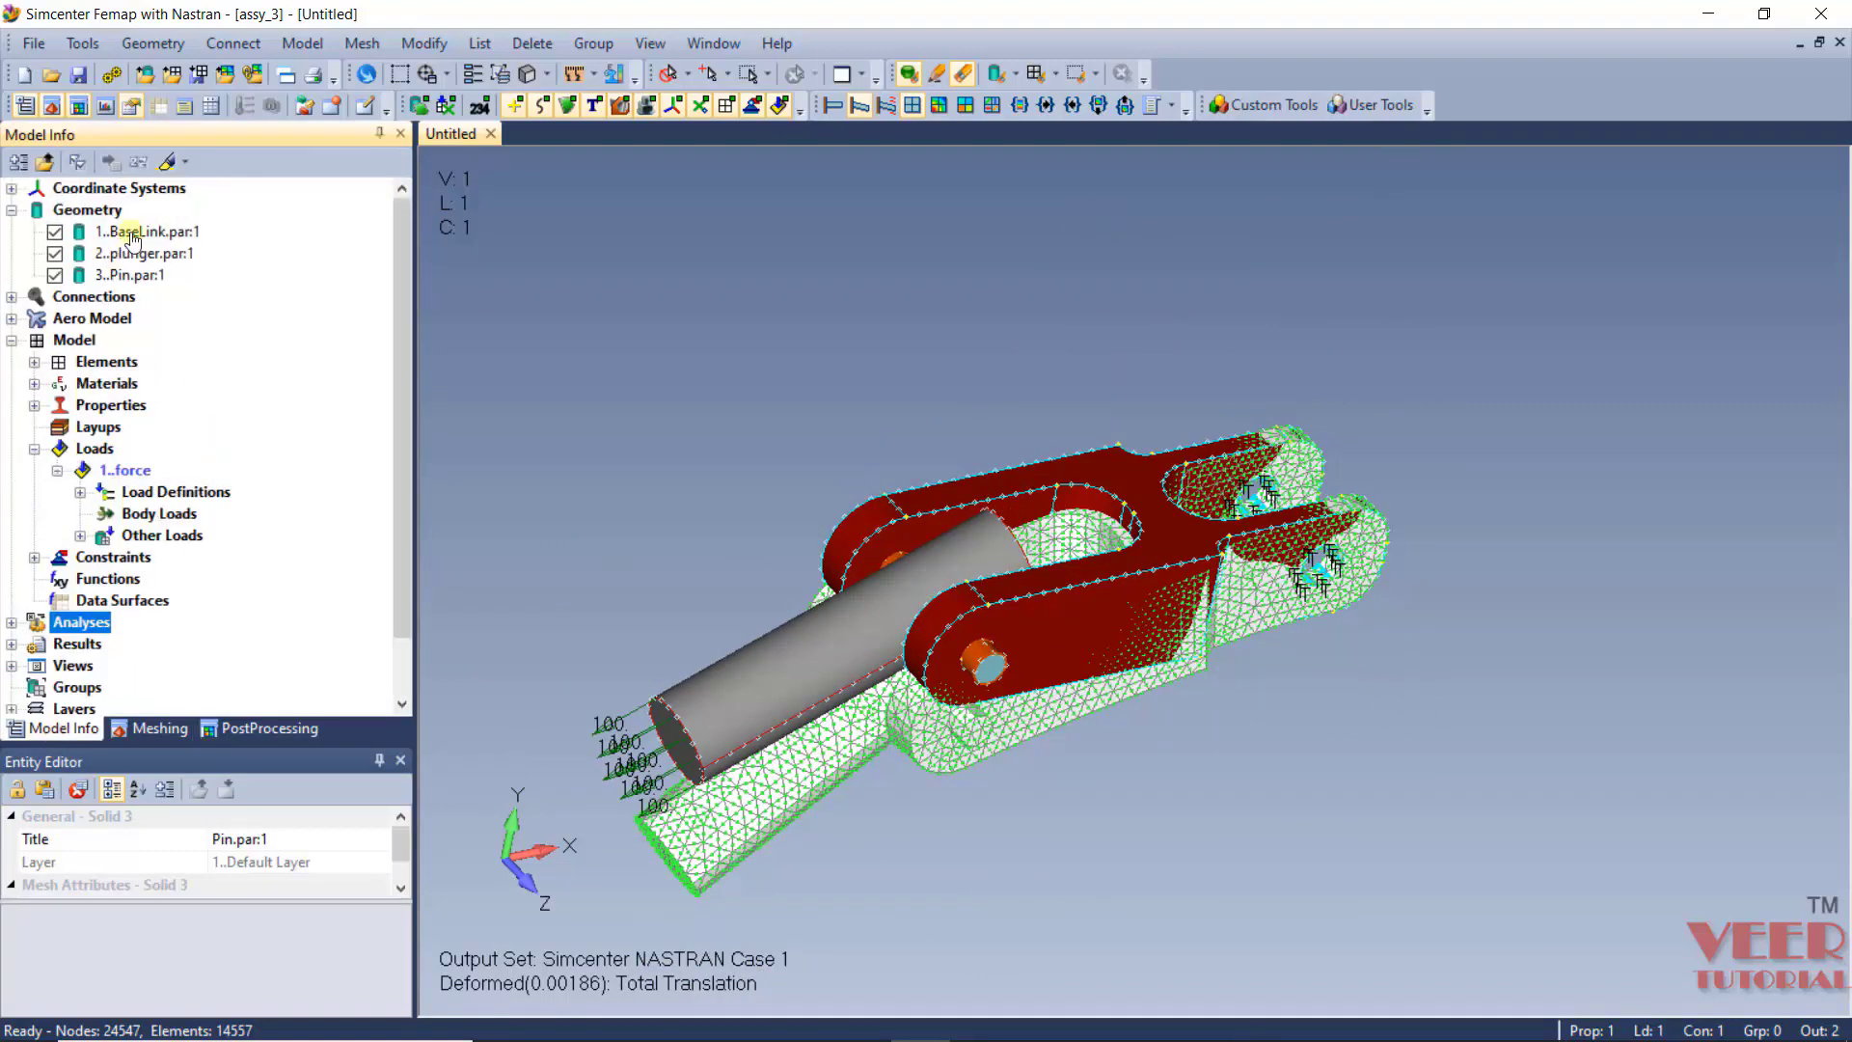
pyautogui.click(55, 231)
pyautogui.click(55, 253)
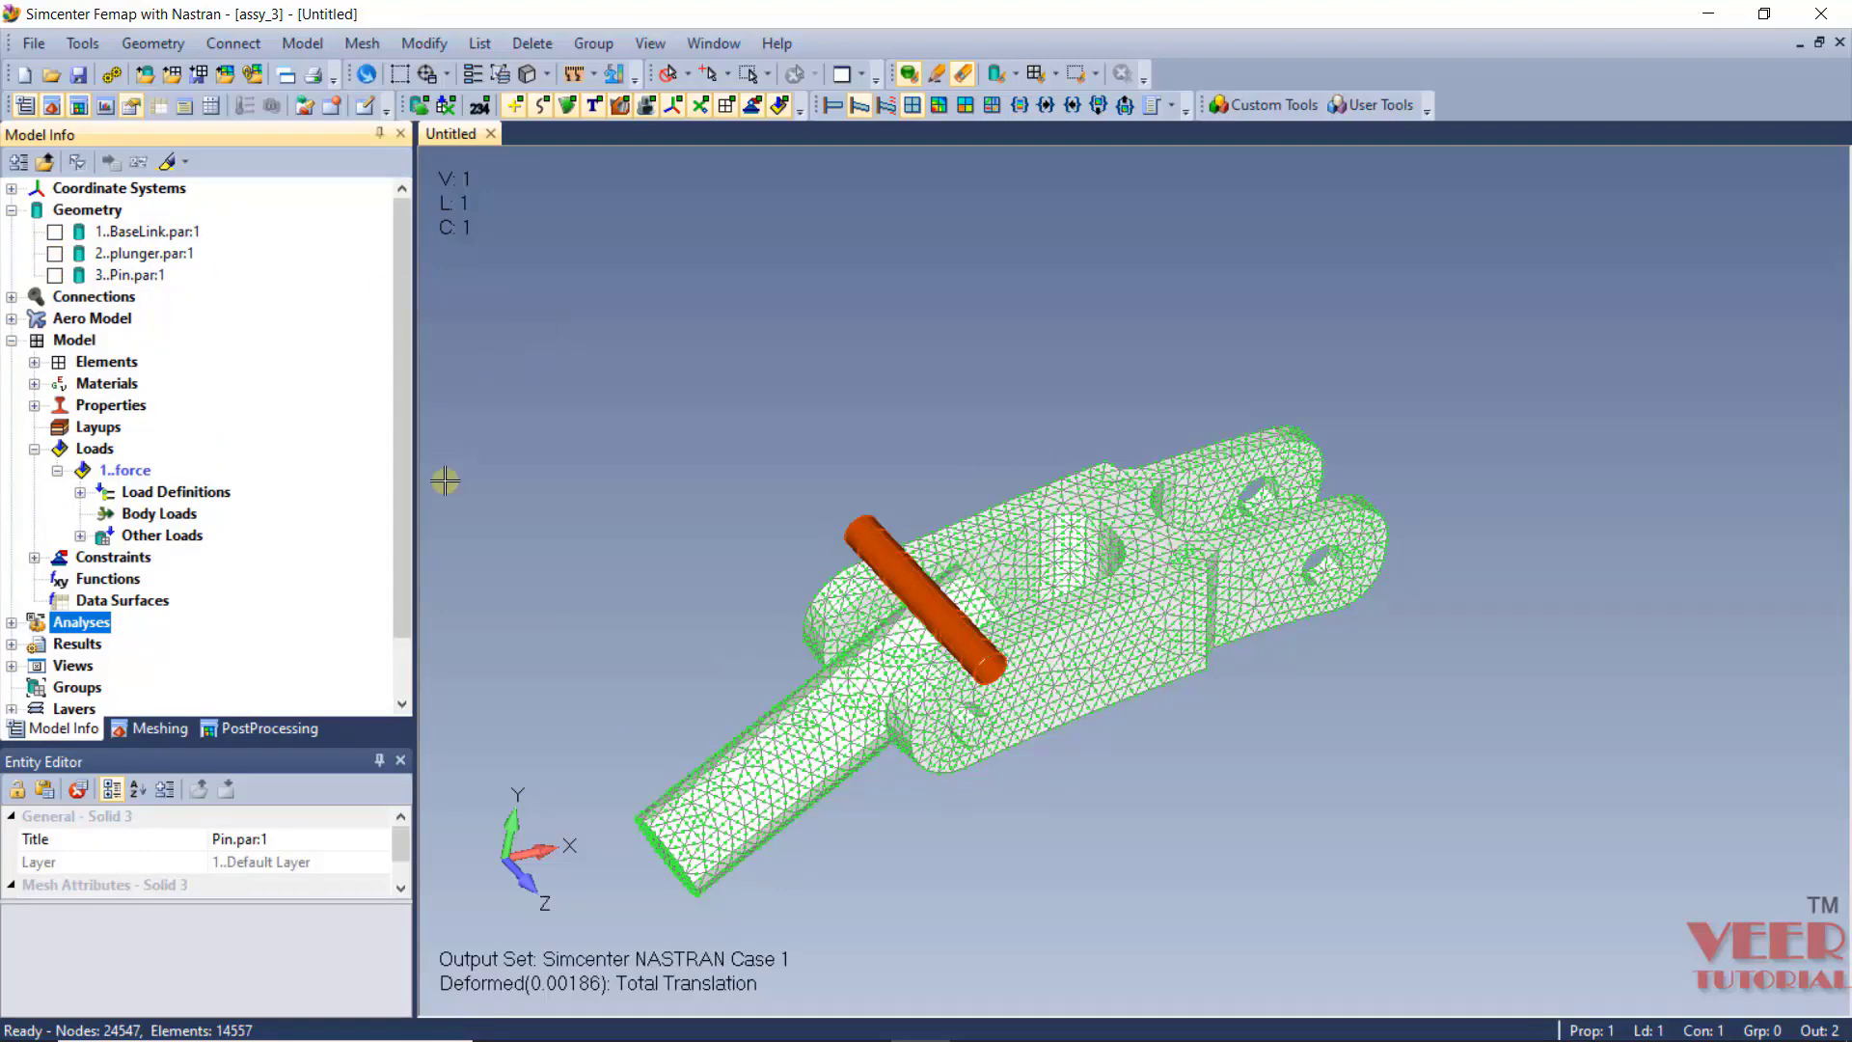
# Animate the Total Translation deformation, then set the deform style back to Undeformed.
pyautogui.click(275, 730)
pyautogui.moveTo(840, 447); pyautogui.dragTo(926, 386, button='middle')
pyautogui.click(164, 162)
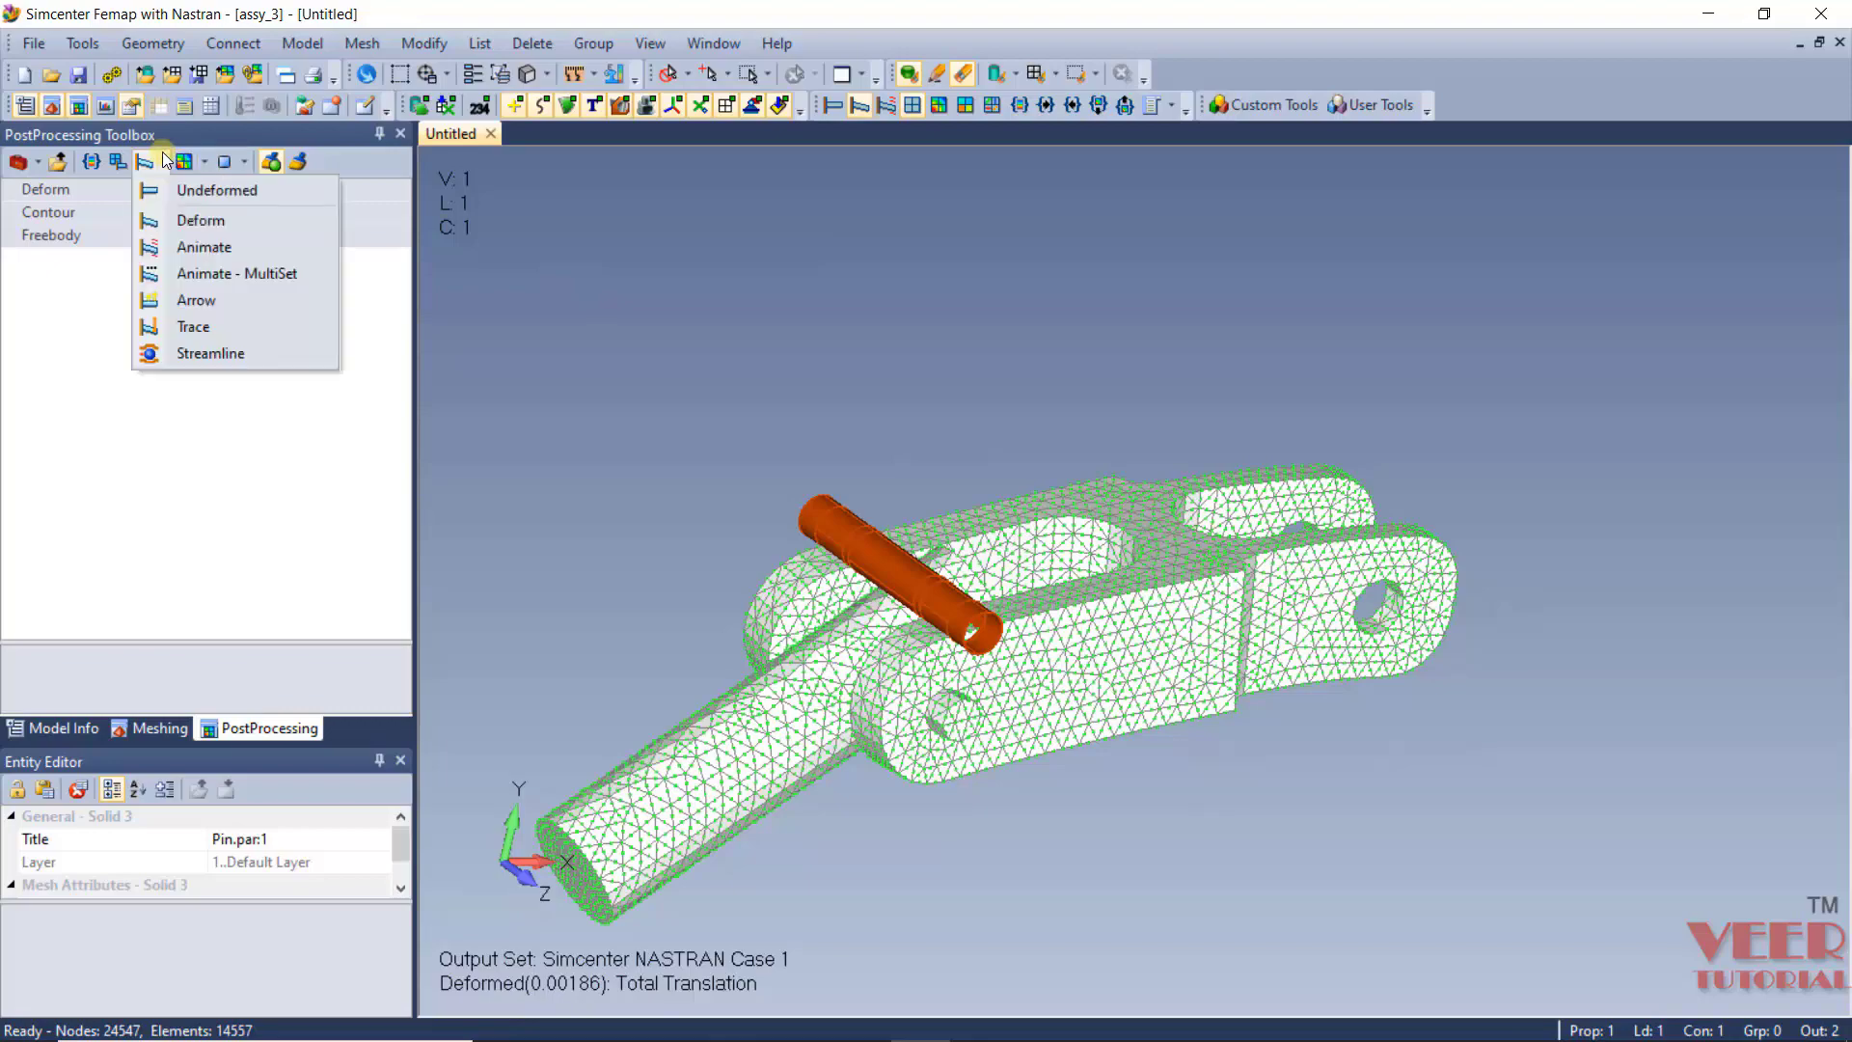
pyautogui.click(200, 253)
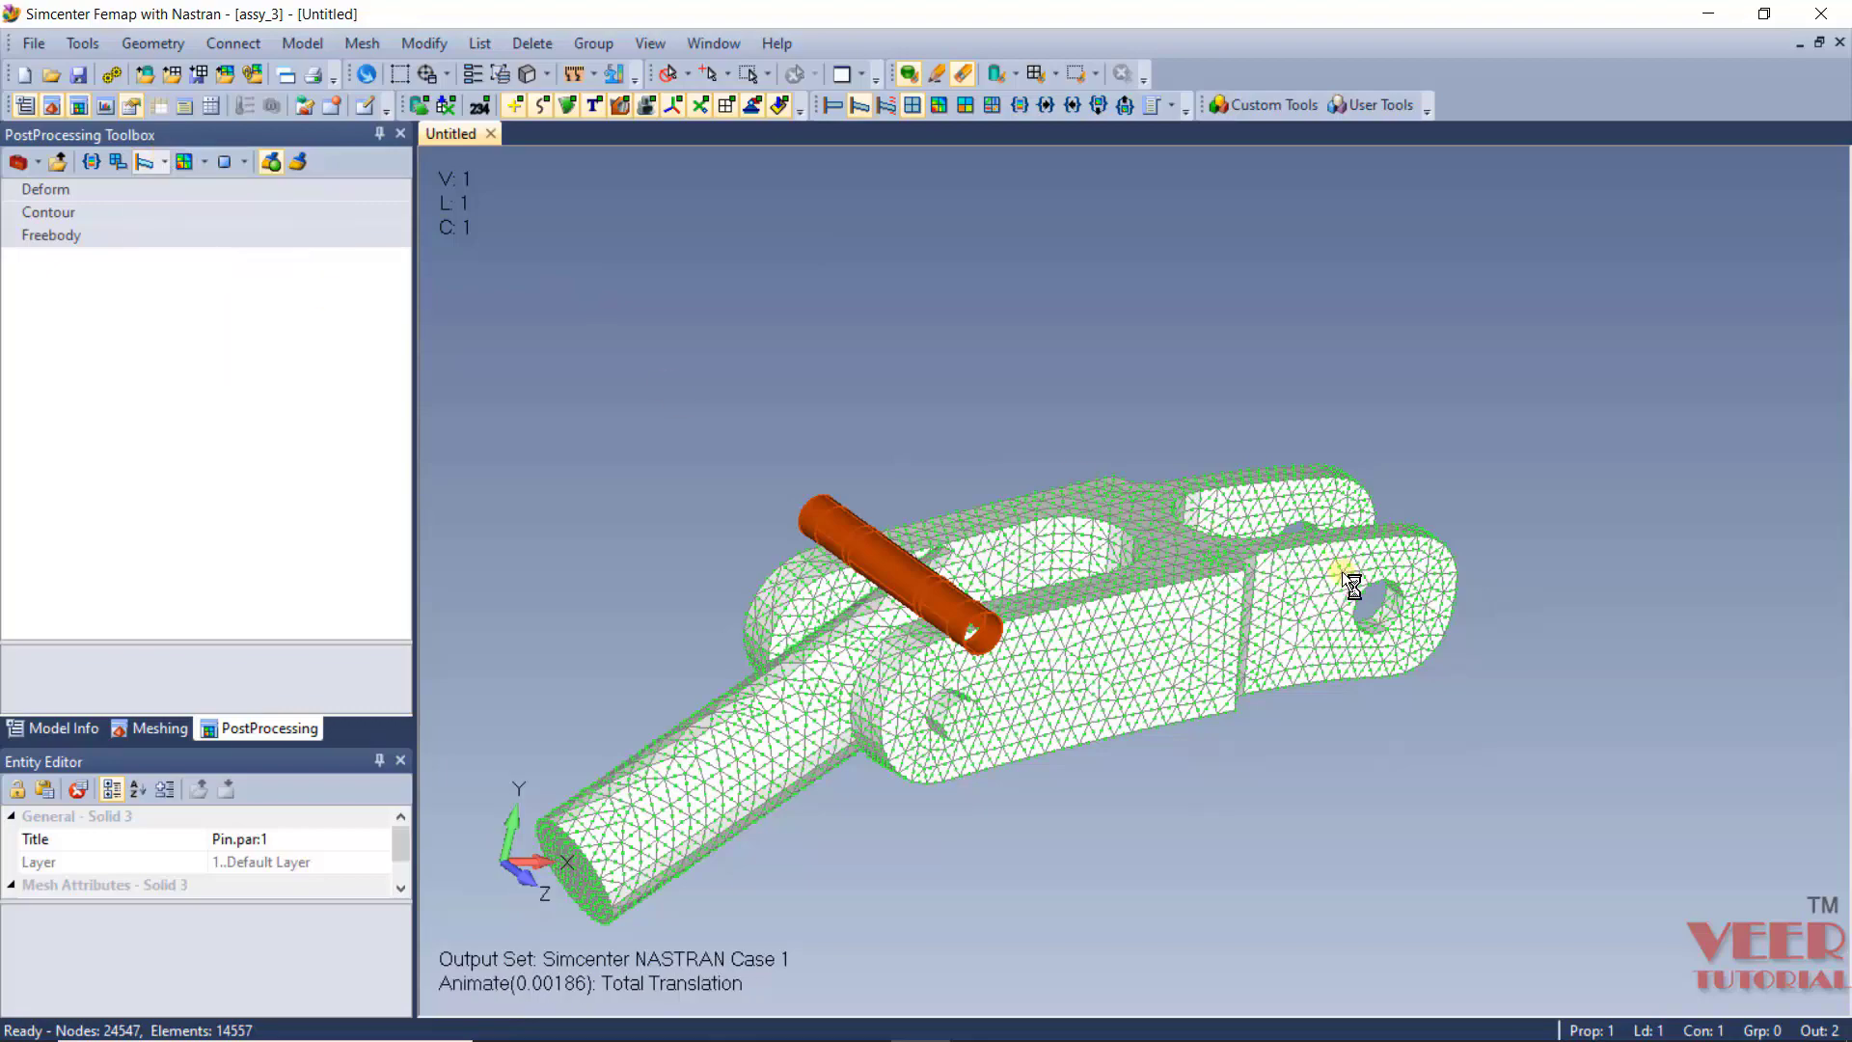
pyautogui.moveTo(1183, 576)
pyautogui.mouseDown(button='middle')
pyautogui.moveTo(1196, 546)
pyautogui.moveTo(1282, 720)
pyautogui.moveTo(1178, 633)
pyautogui.moveTo(1168, 564)
pyautogui.mouseUp(button='middle')
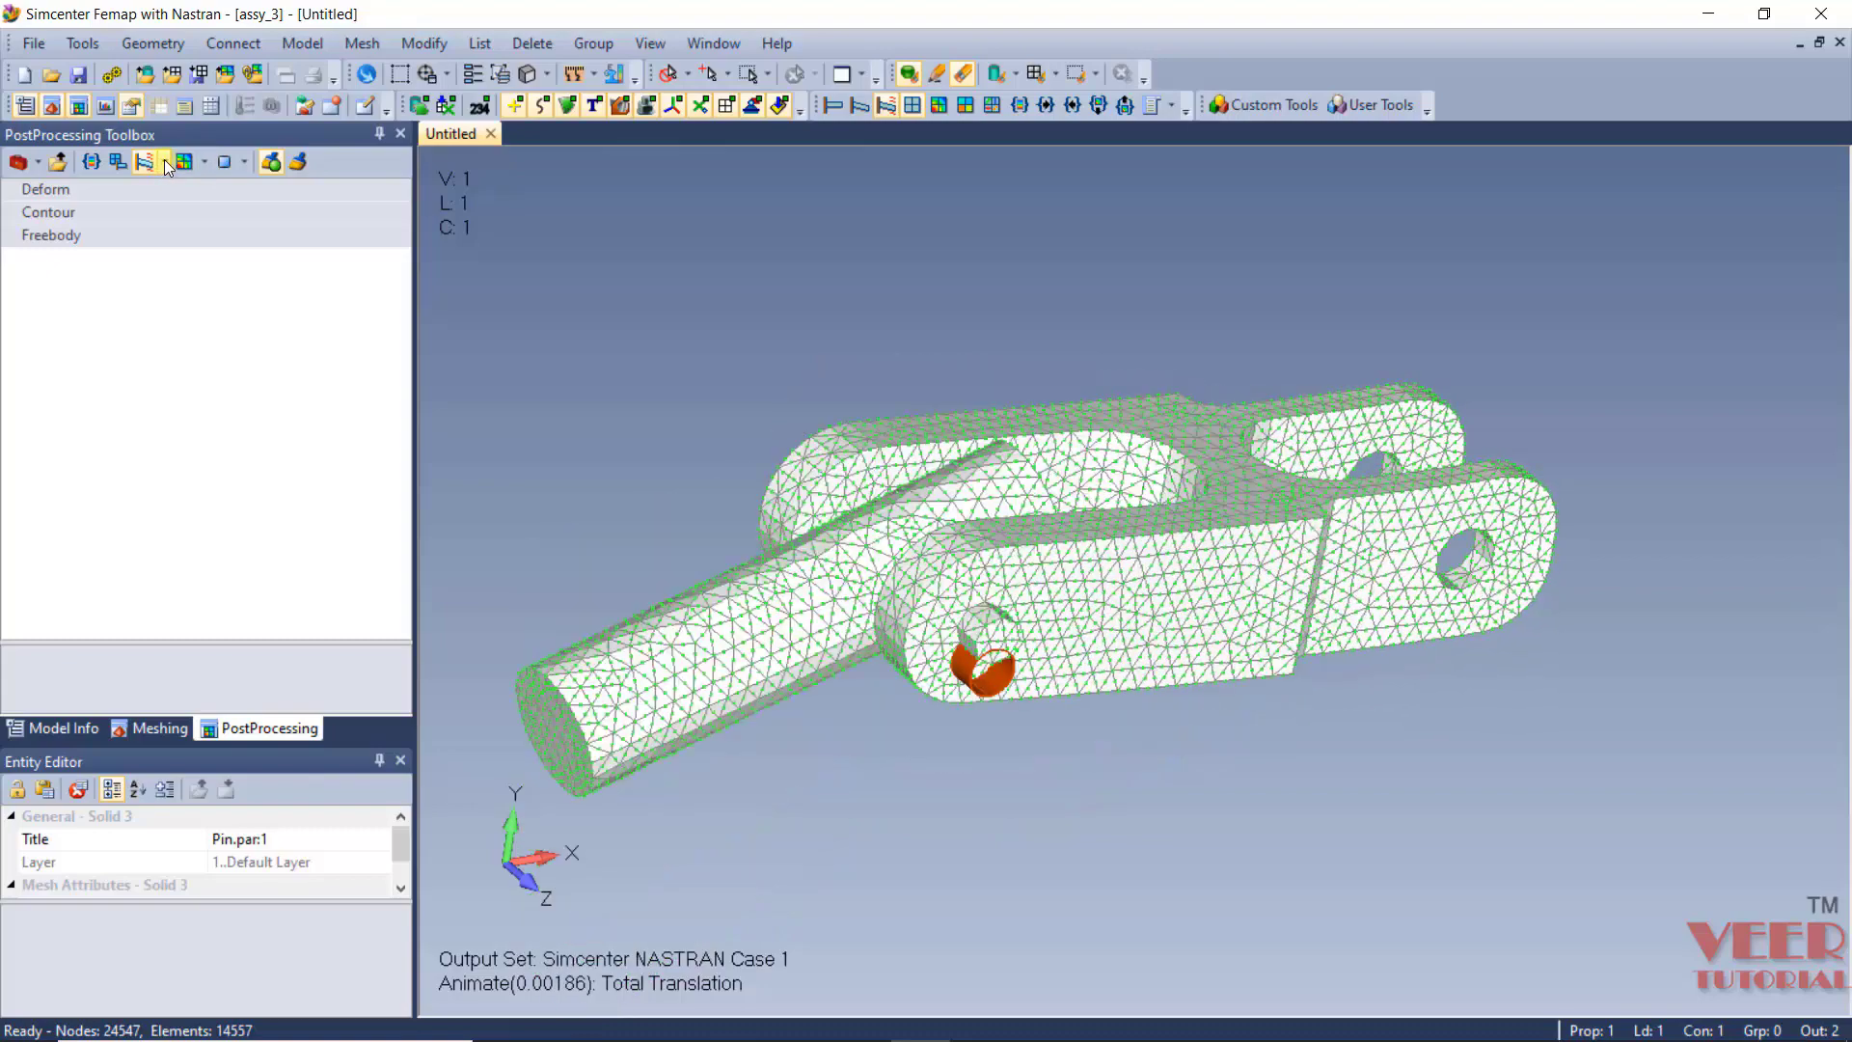
pyautogui.click(164, 161)
pyautogui.click(199, 194)
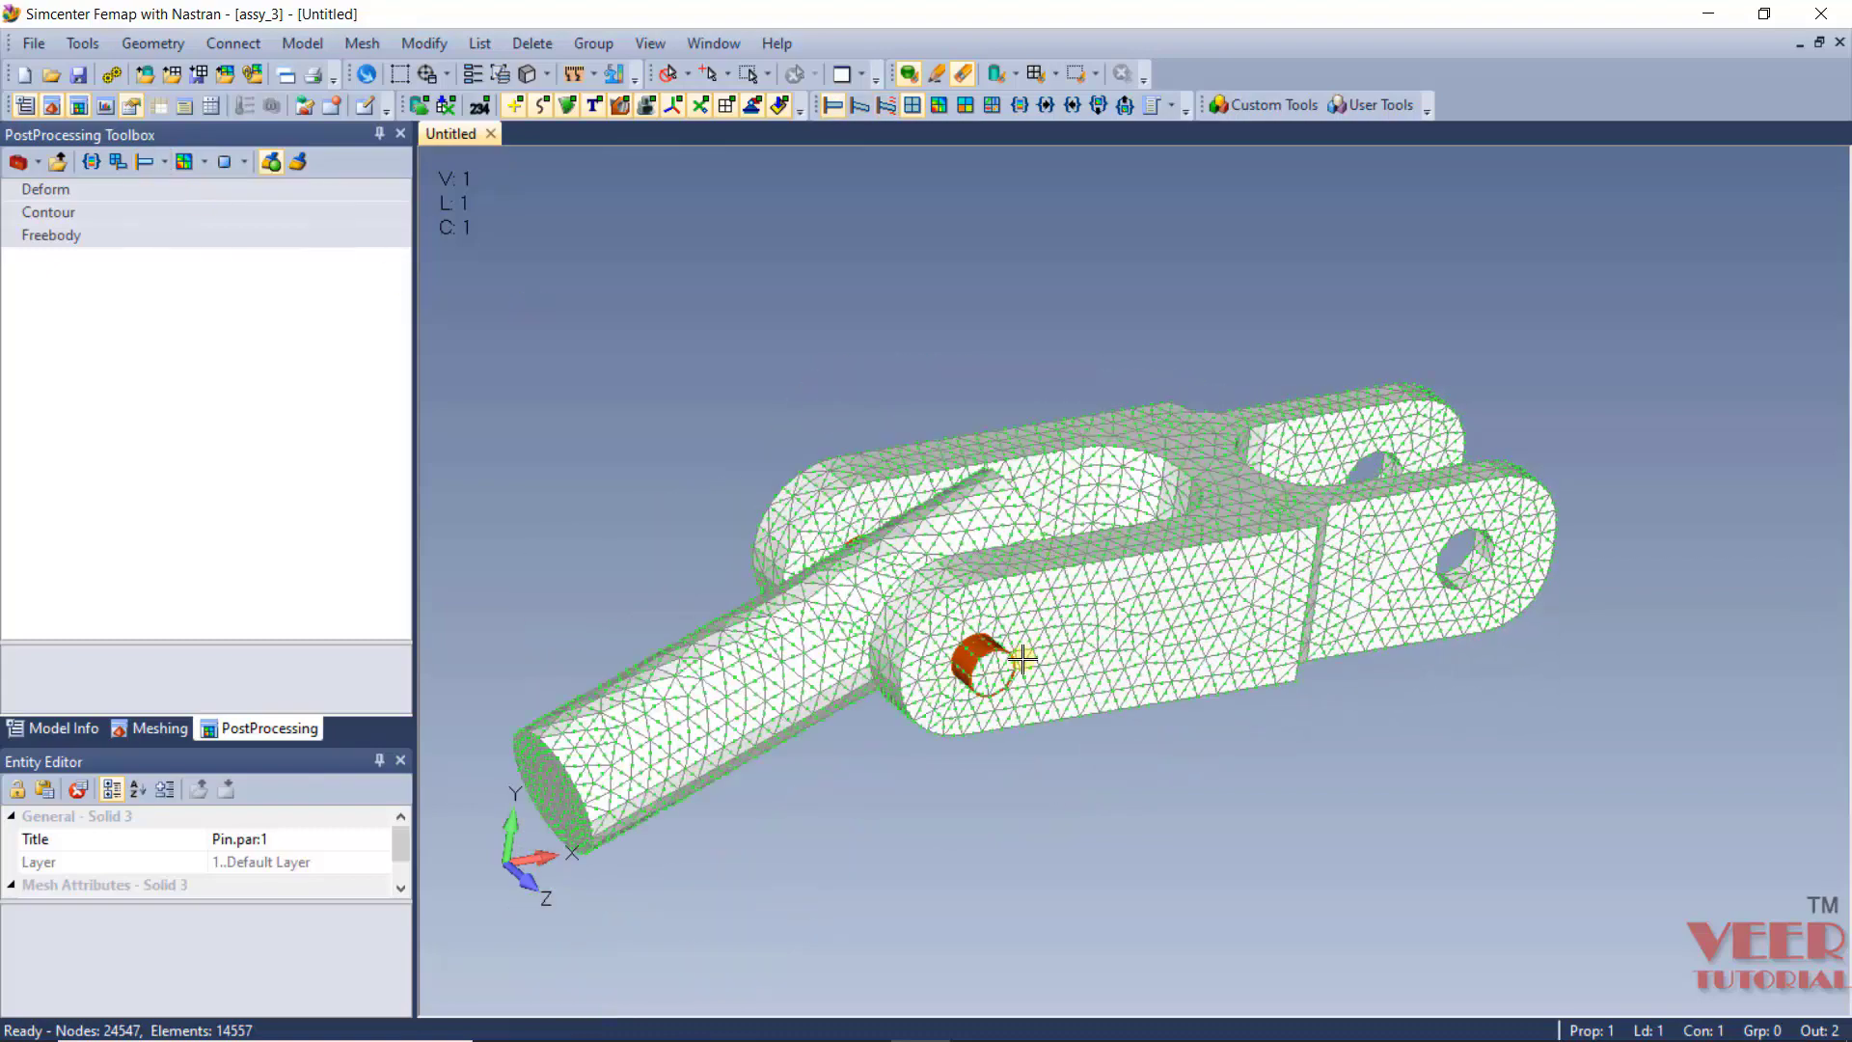
# Show a Solid Von Mises Stress contour on the meshed assembly.
pyautogui.click(208, 161)
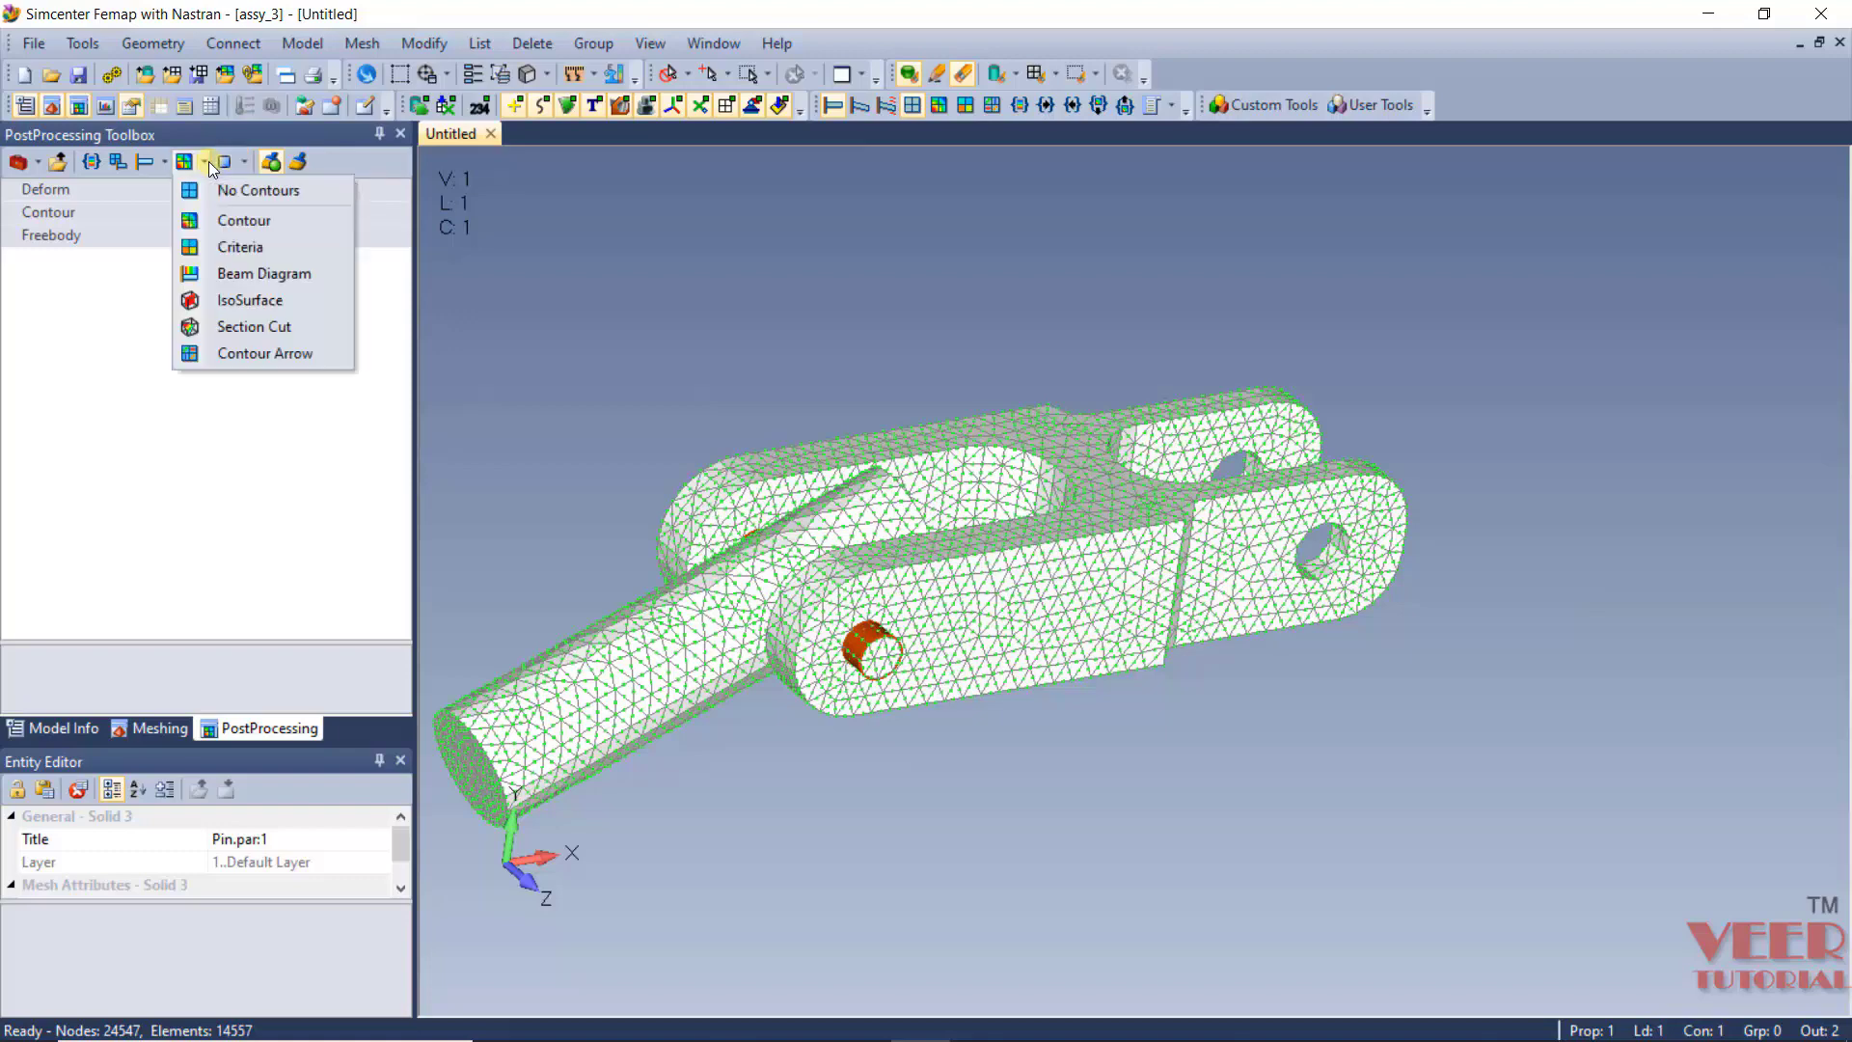
pyautogui.click(257, 220)
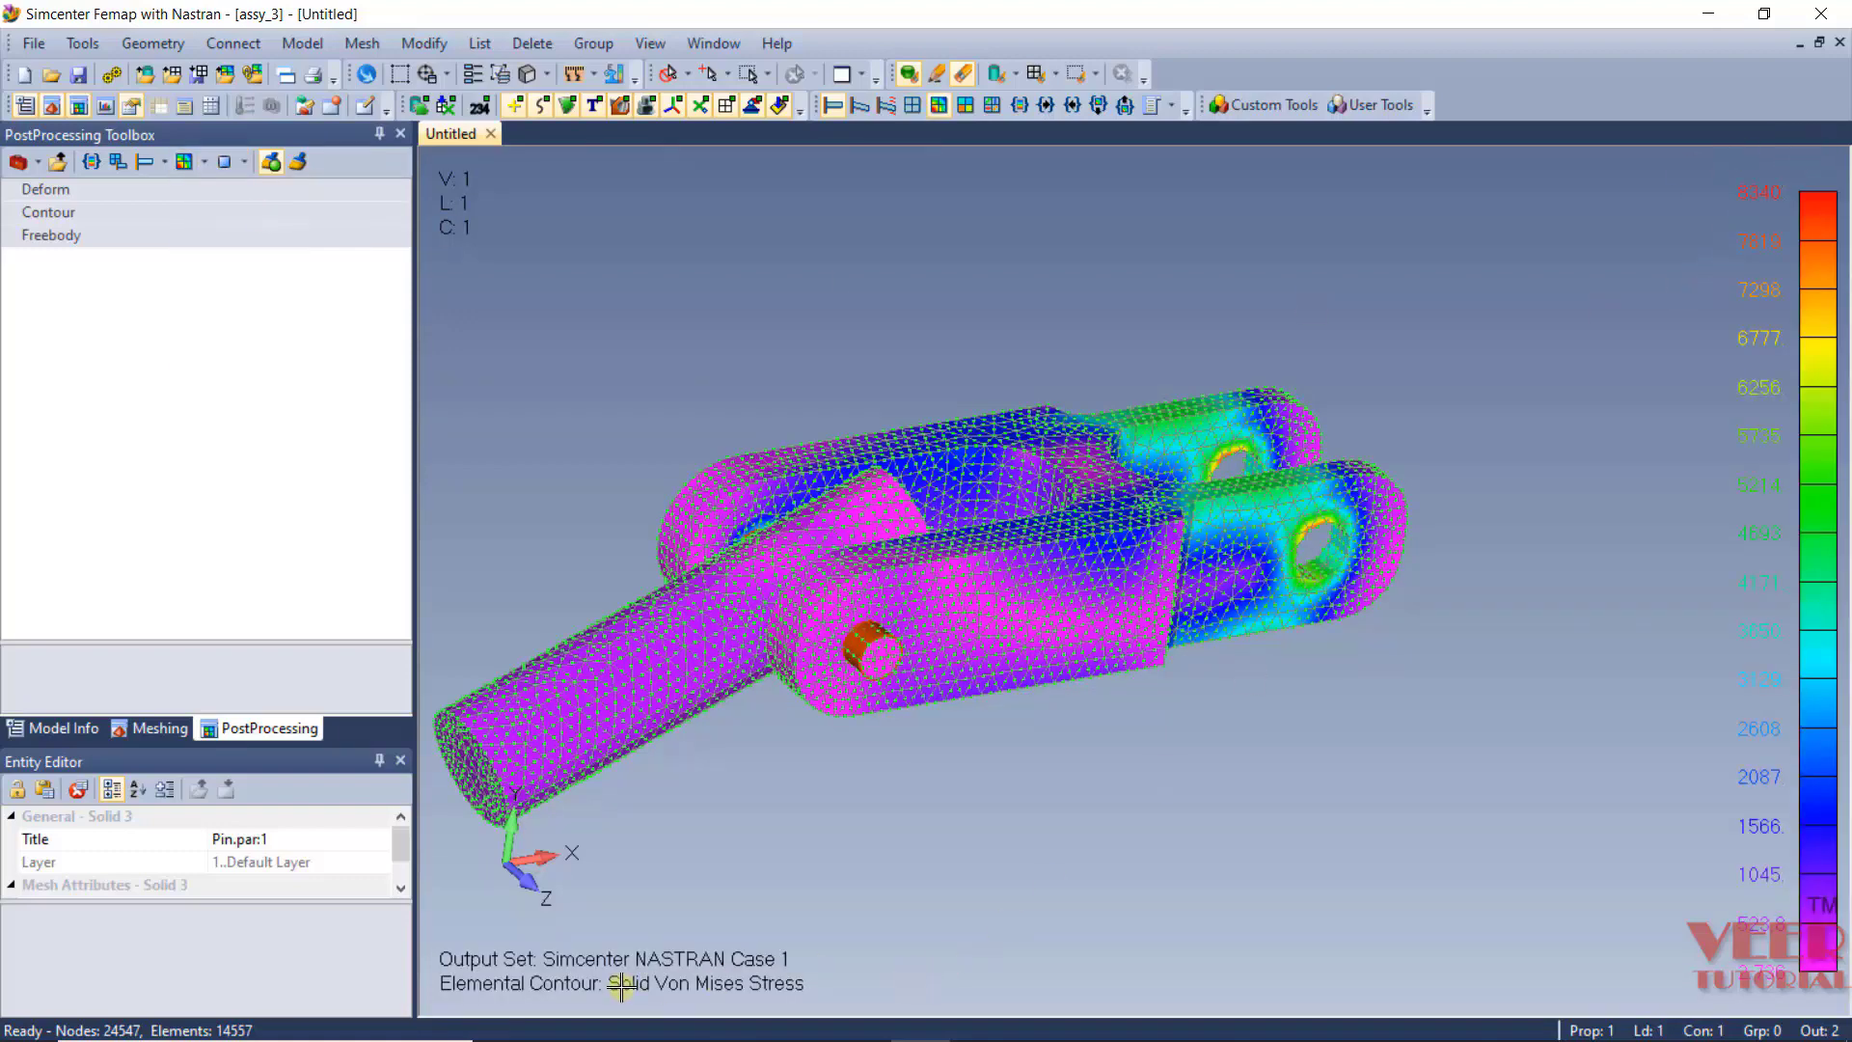
pyautogui.moveTo(806, 964); pyautogui.dragTo(616, 1000, button='middle')
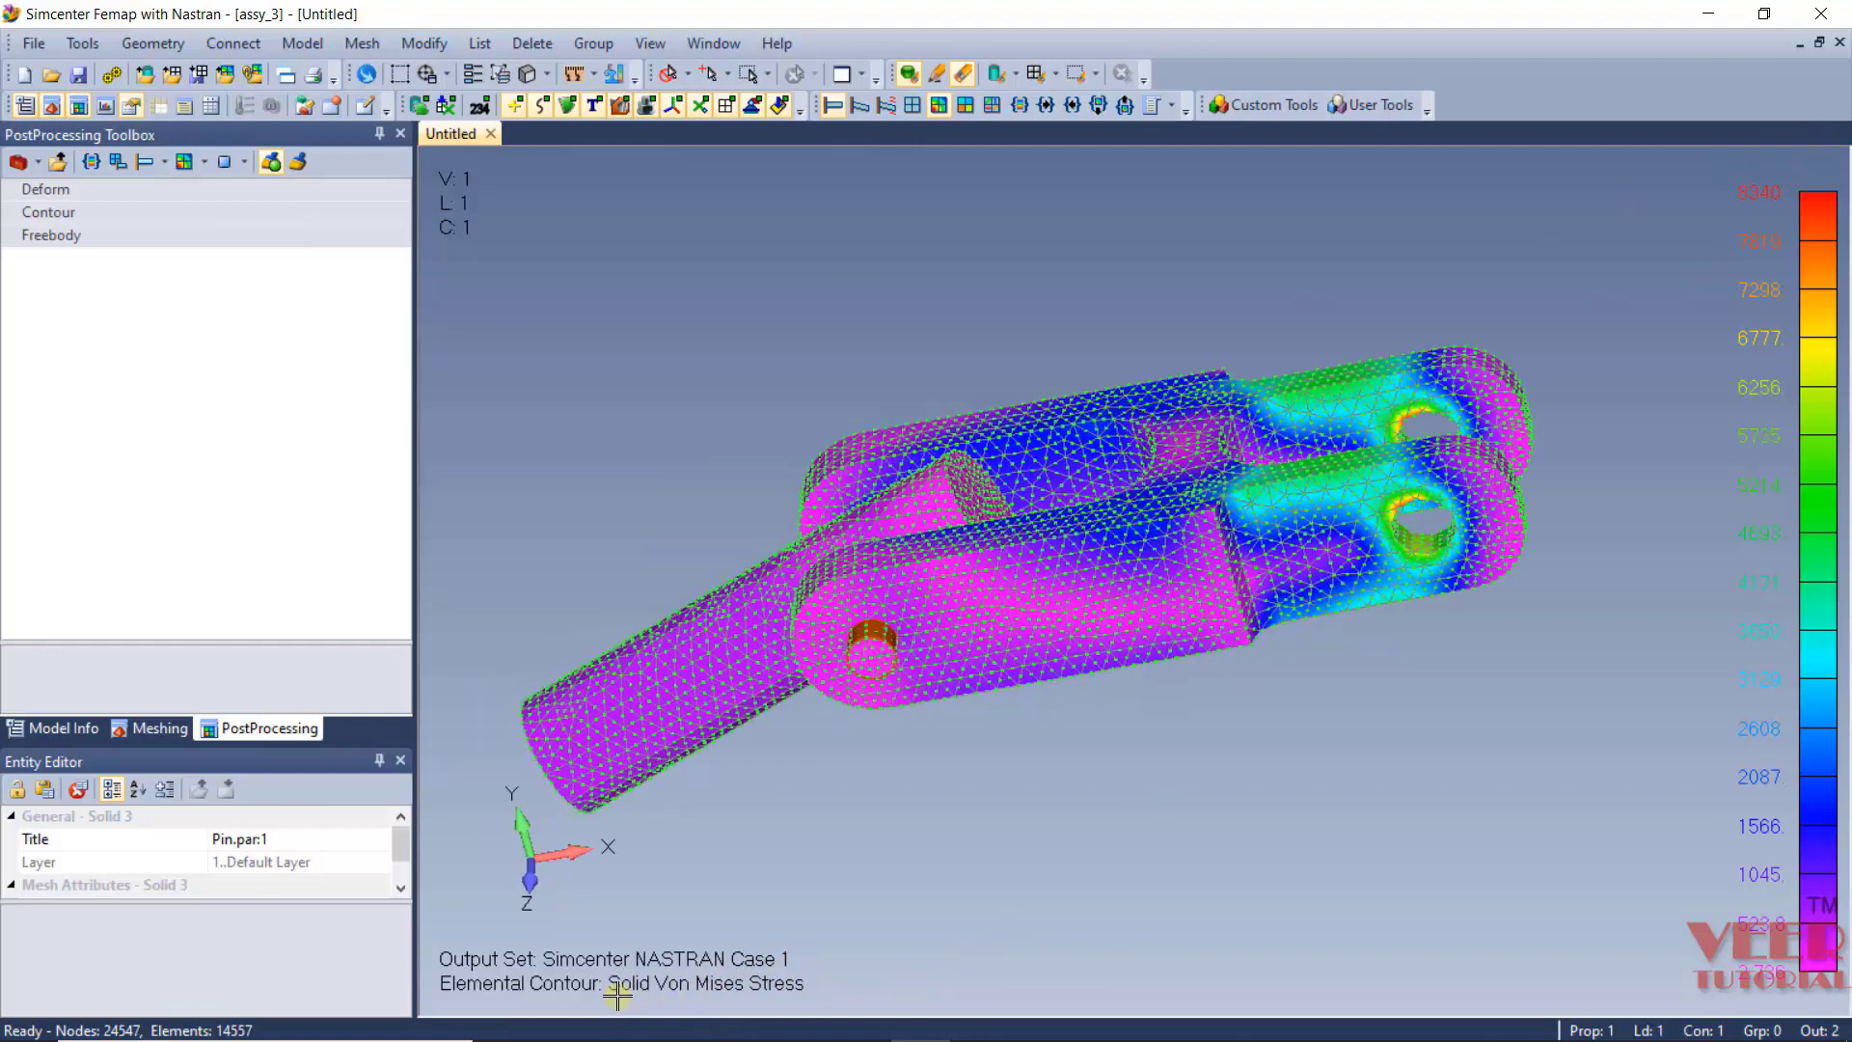
pyautogui.moveTo(1096, 691); pyautogui.dragTo(430, 431, button='middle')
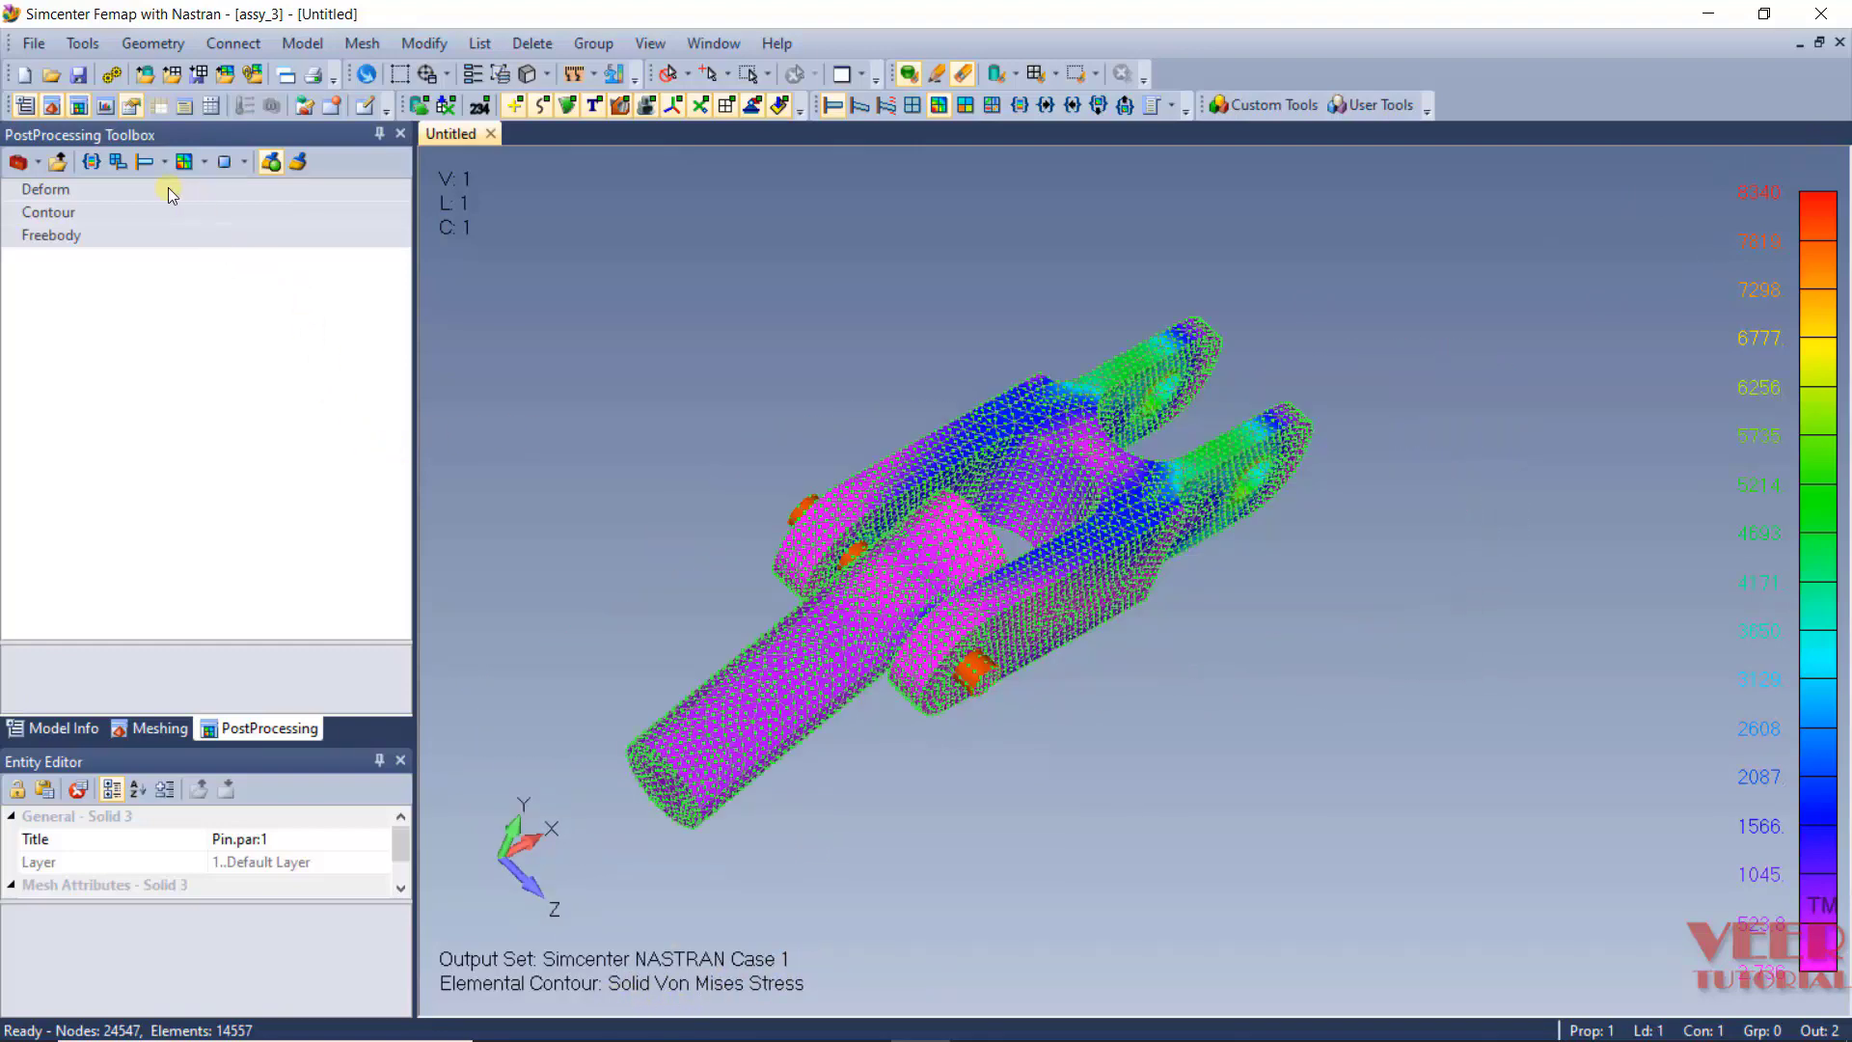
# Change the contour output vector to 1..Total Translation.
pyautogui.click(81, 193)
pyautogui.click(81, 193)
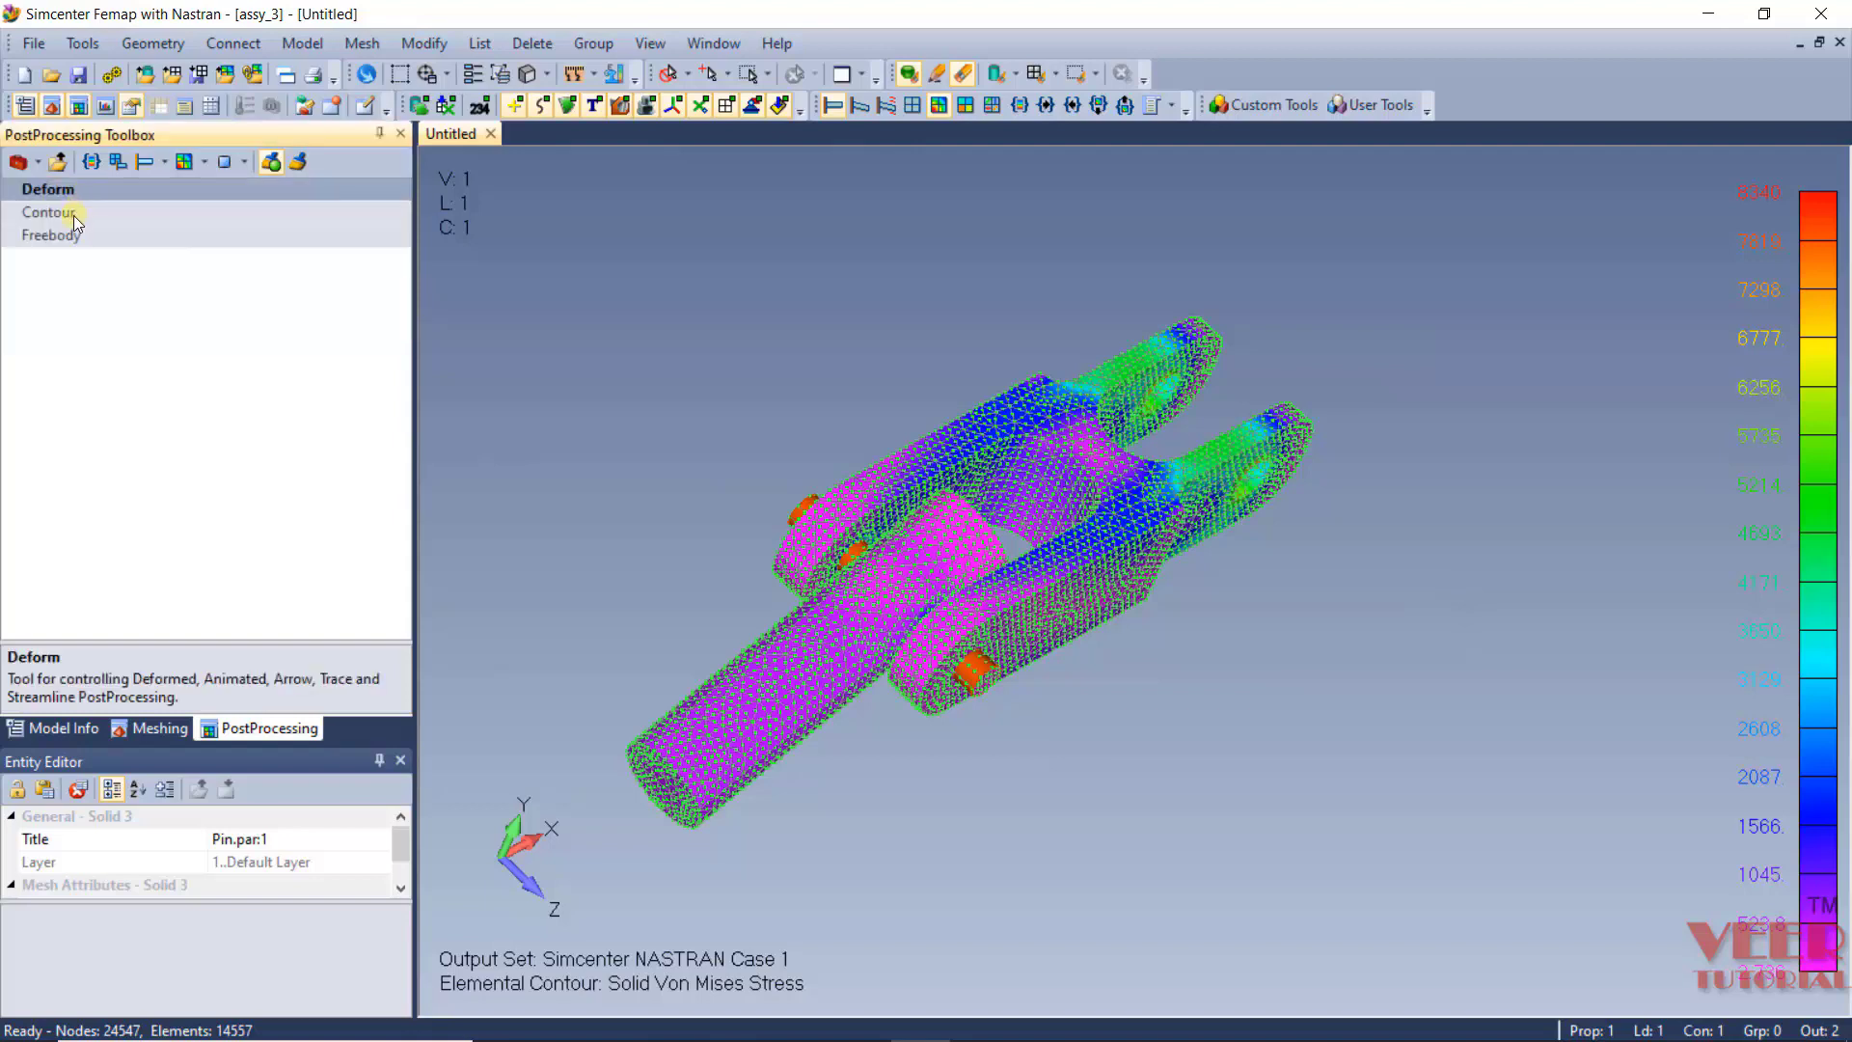
pyautogui.click(73, 216)
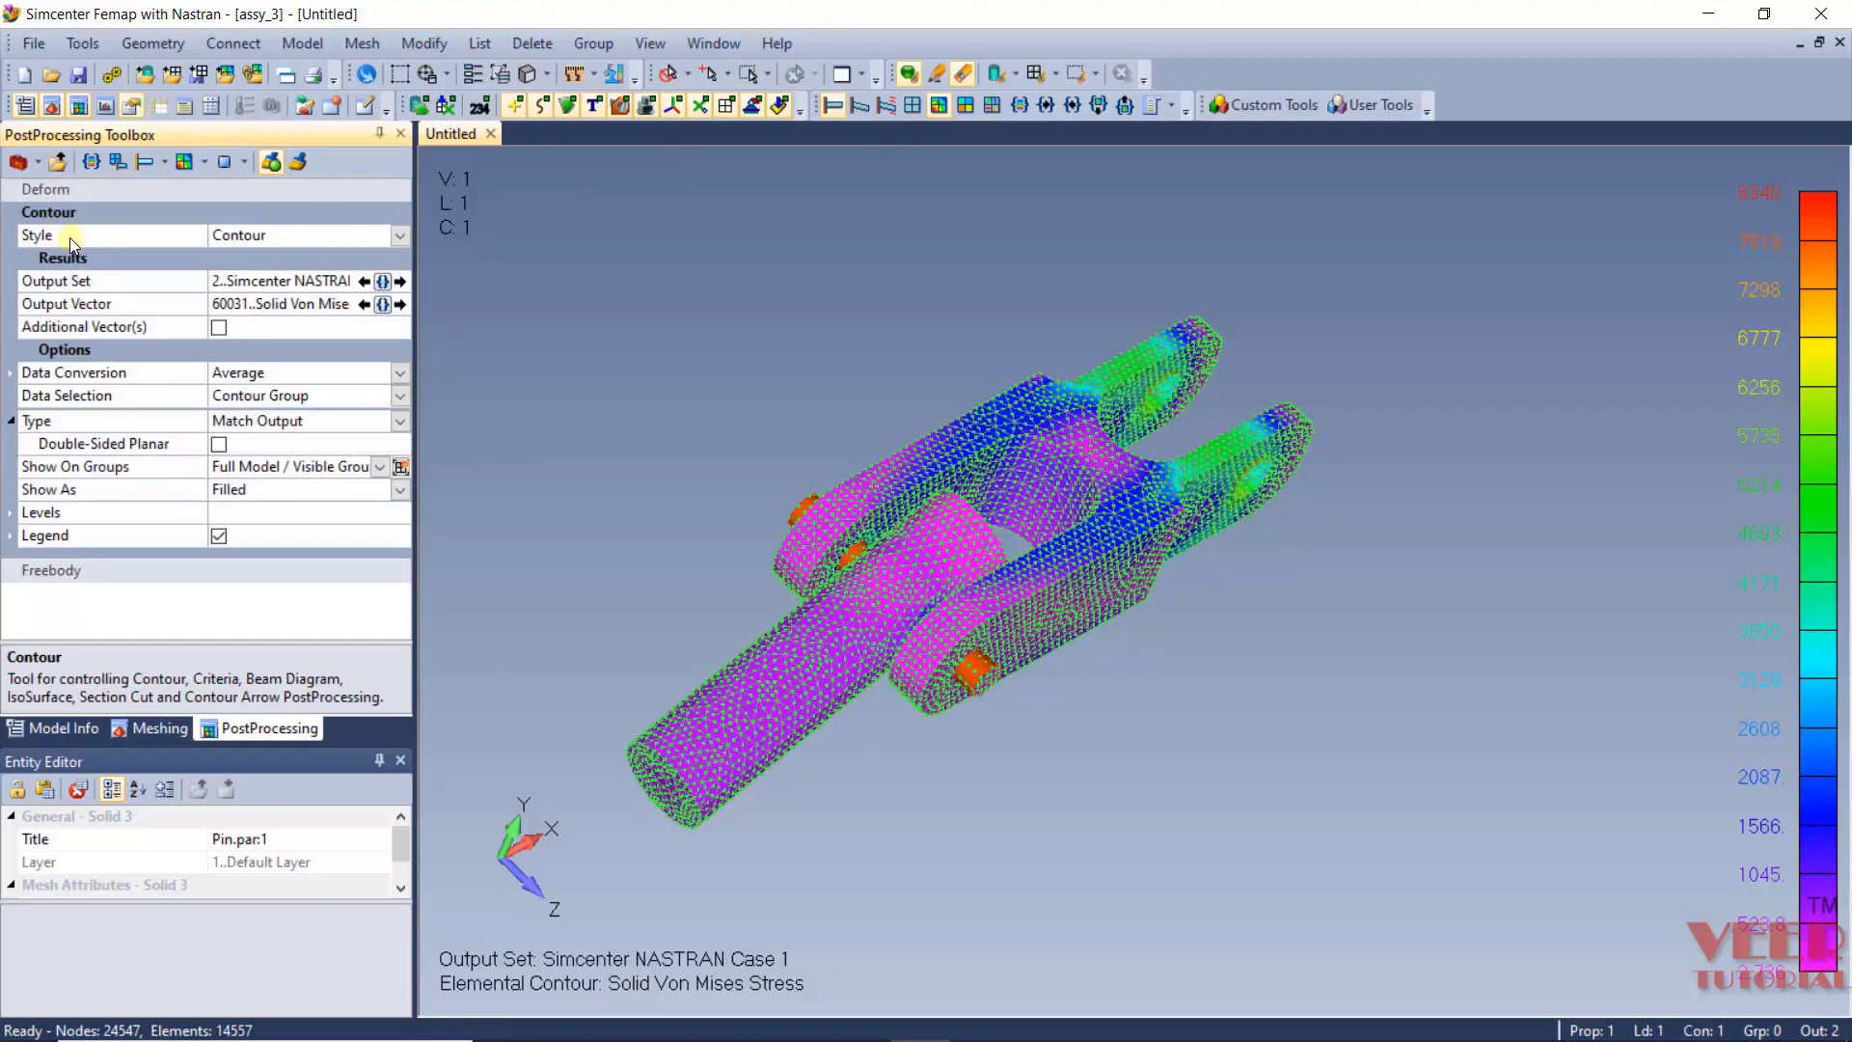
pyautogui.click(382, 305)
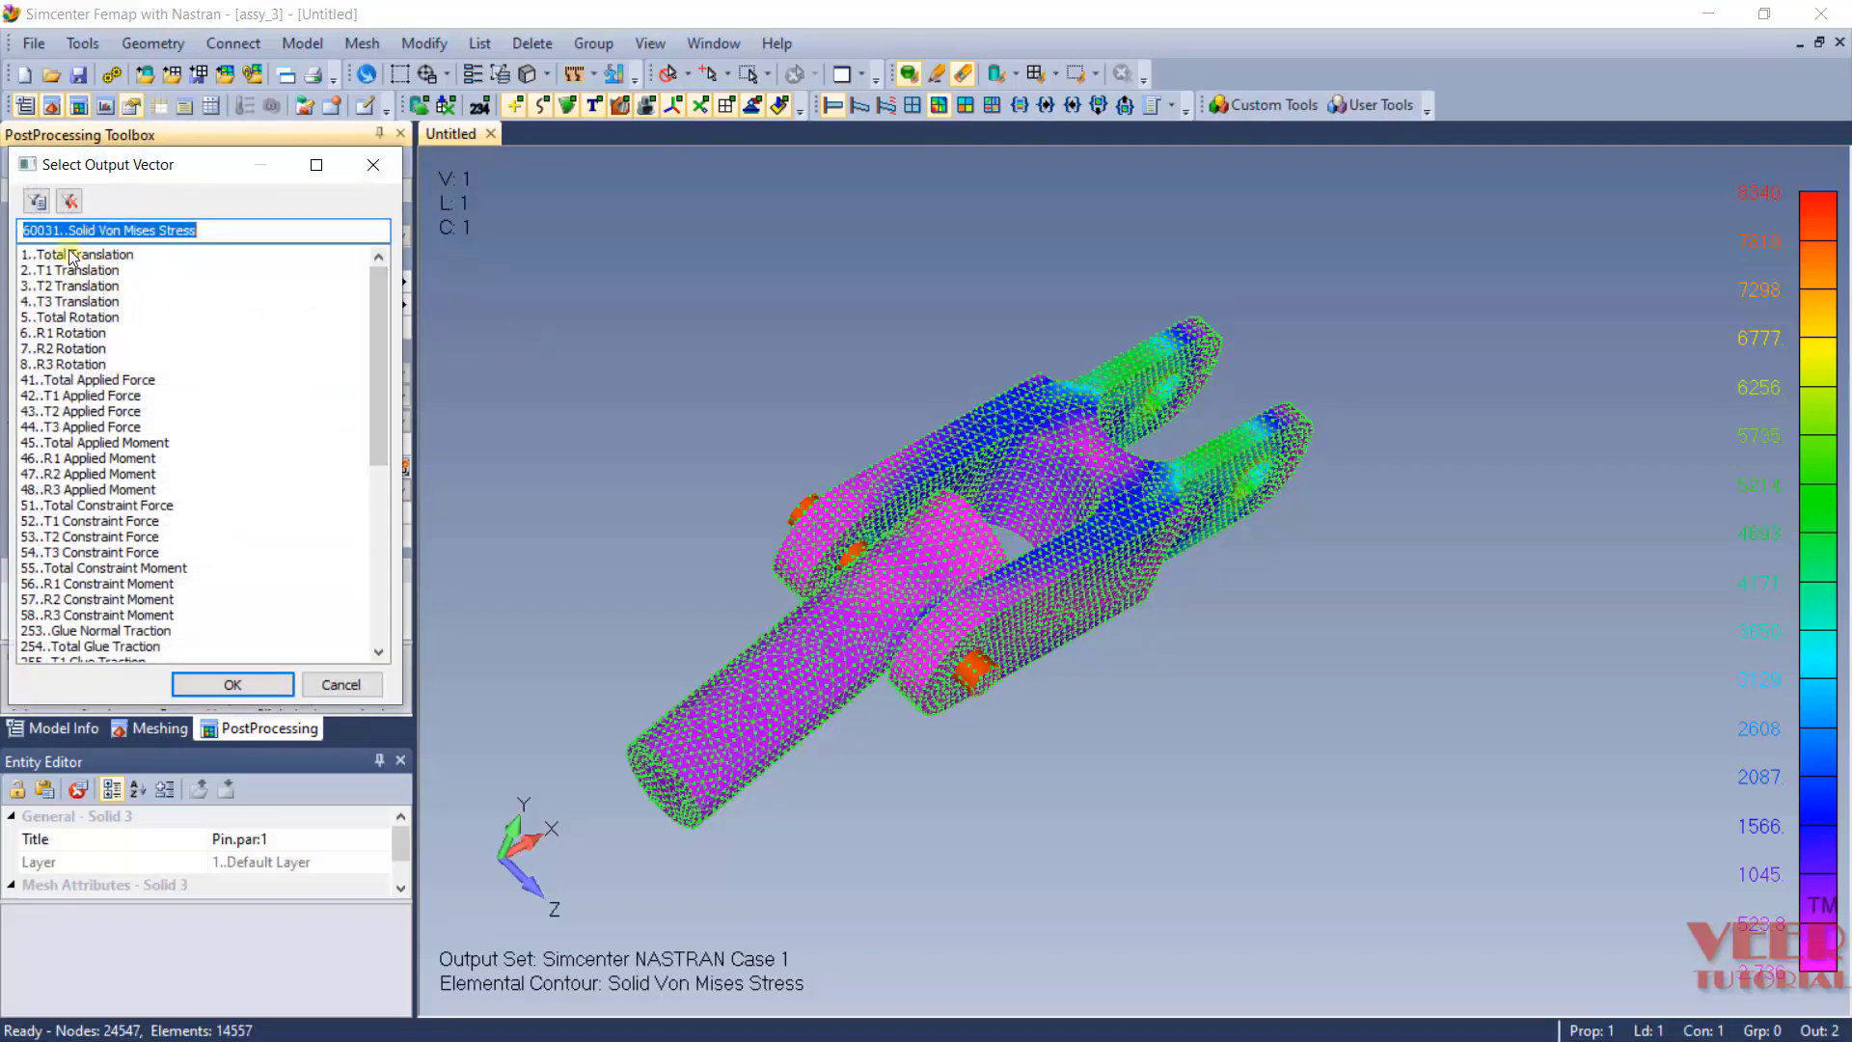
pyautogui.click(73, 254)
pyautogui.click(232, 686)
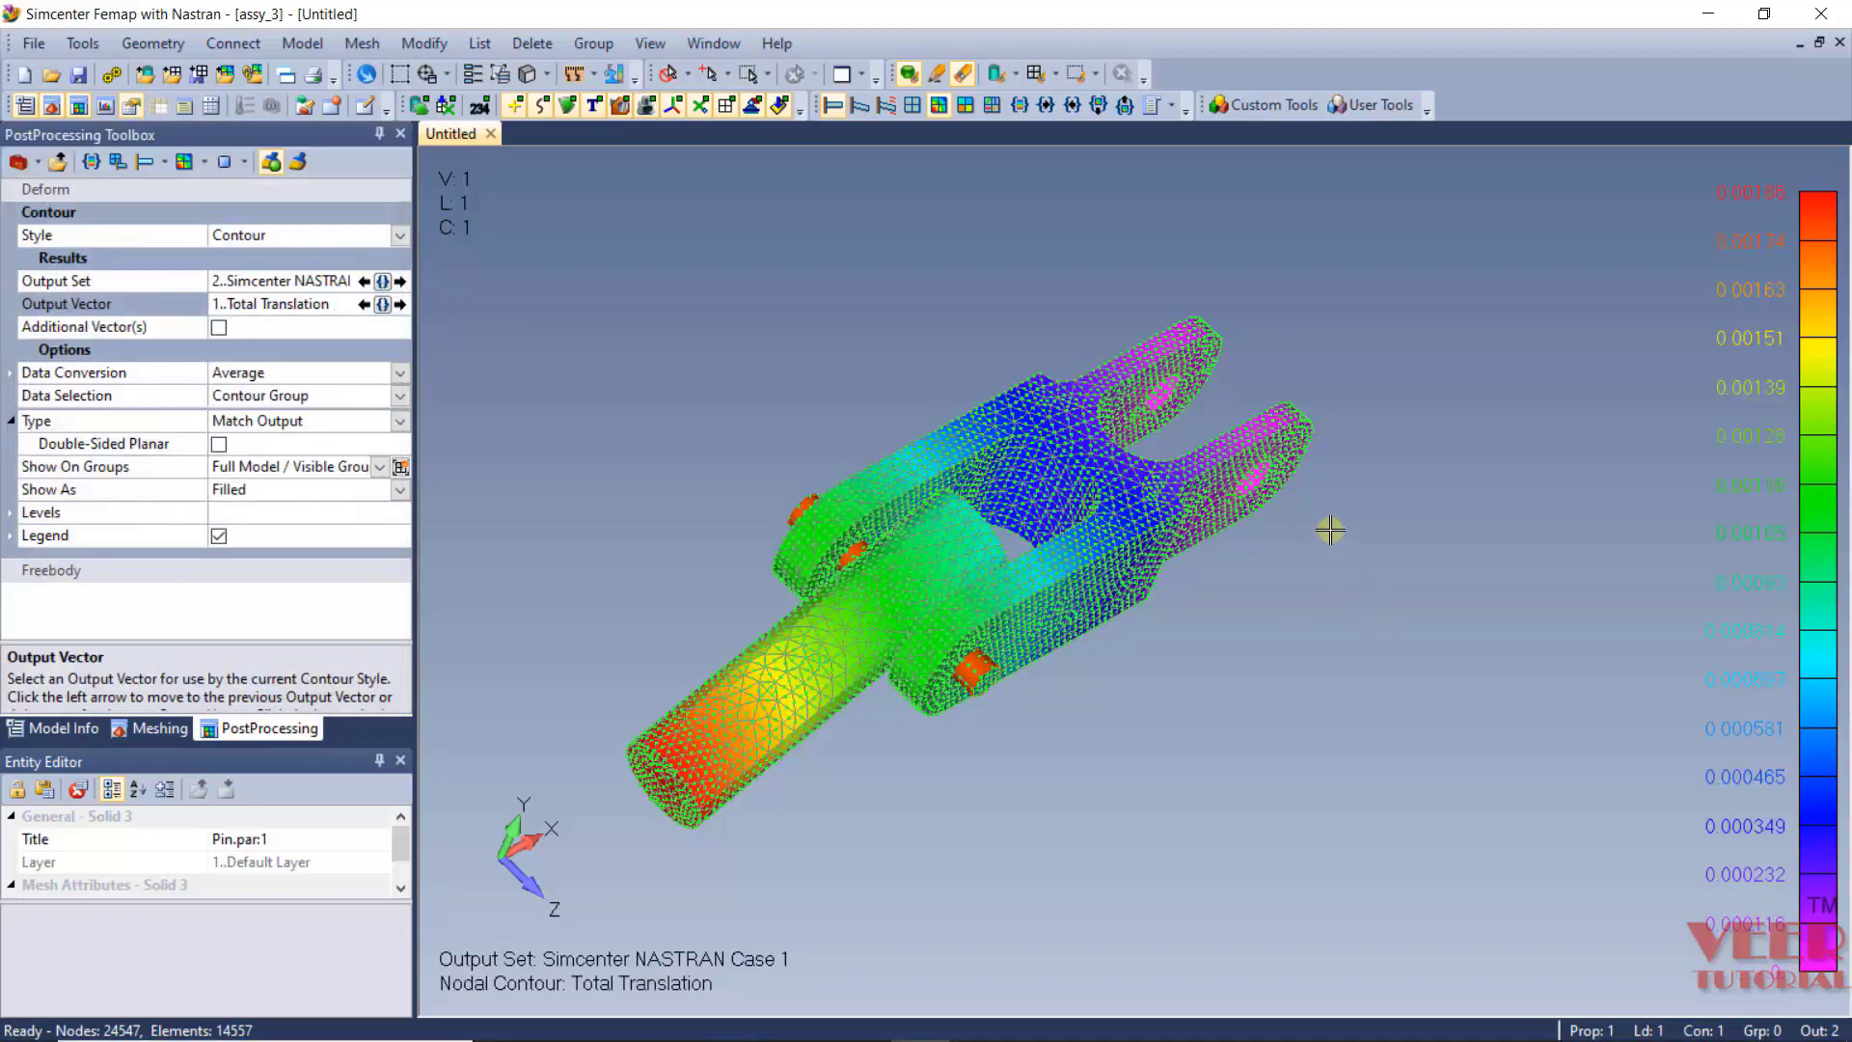
pyautogui.moveTo(1483, 427); pyautogui.dragTo(1462, 384, button='middle')
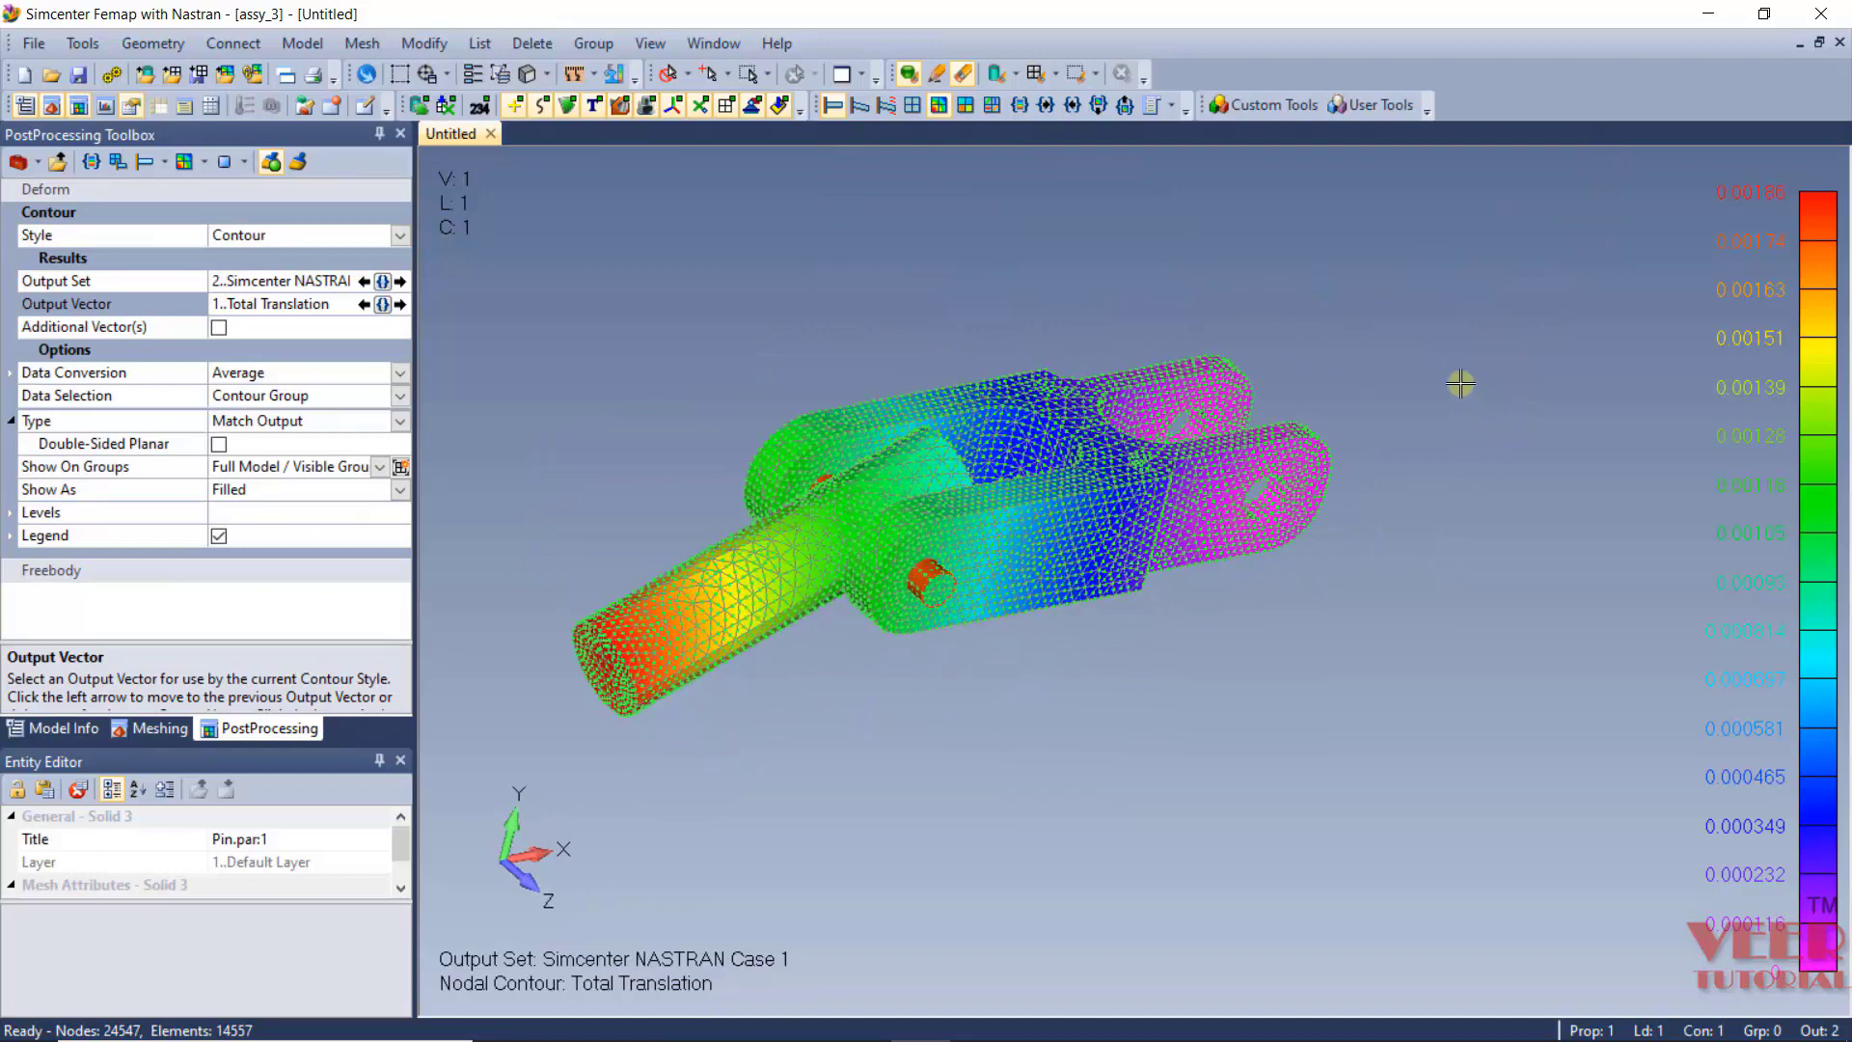